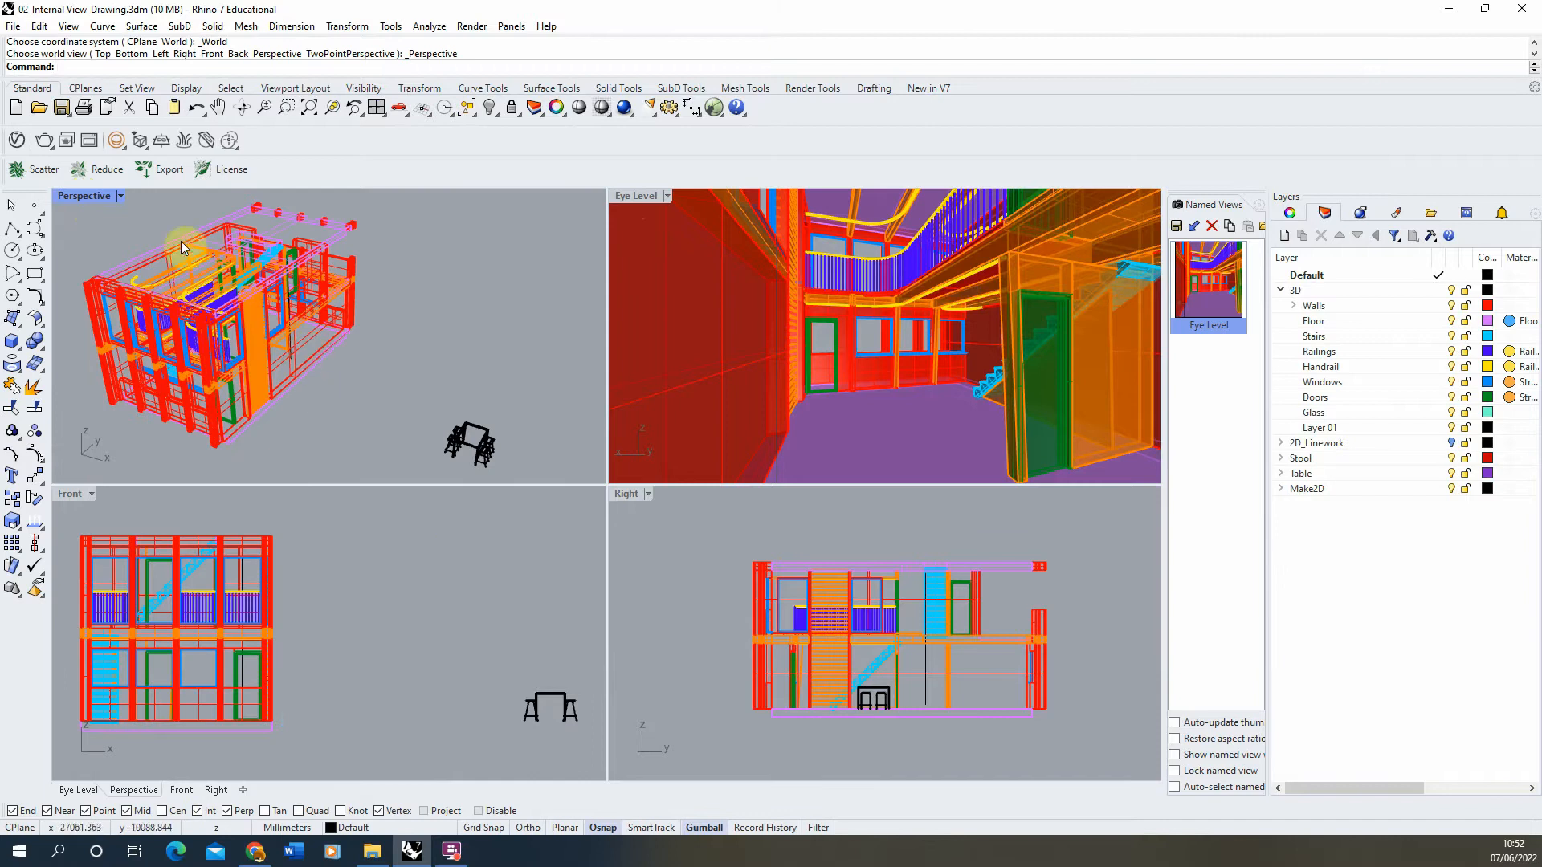
Switch the Perspective viewport to the Shaded display mode and frame the building from a raised corner angle
left_click(119, 196)
left_click(185, 267)
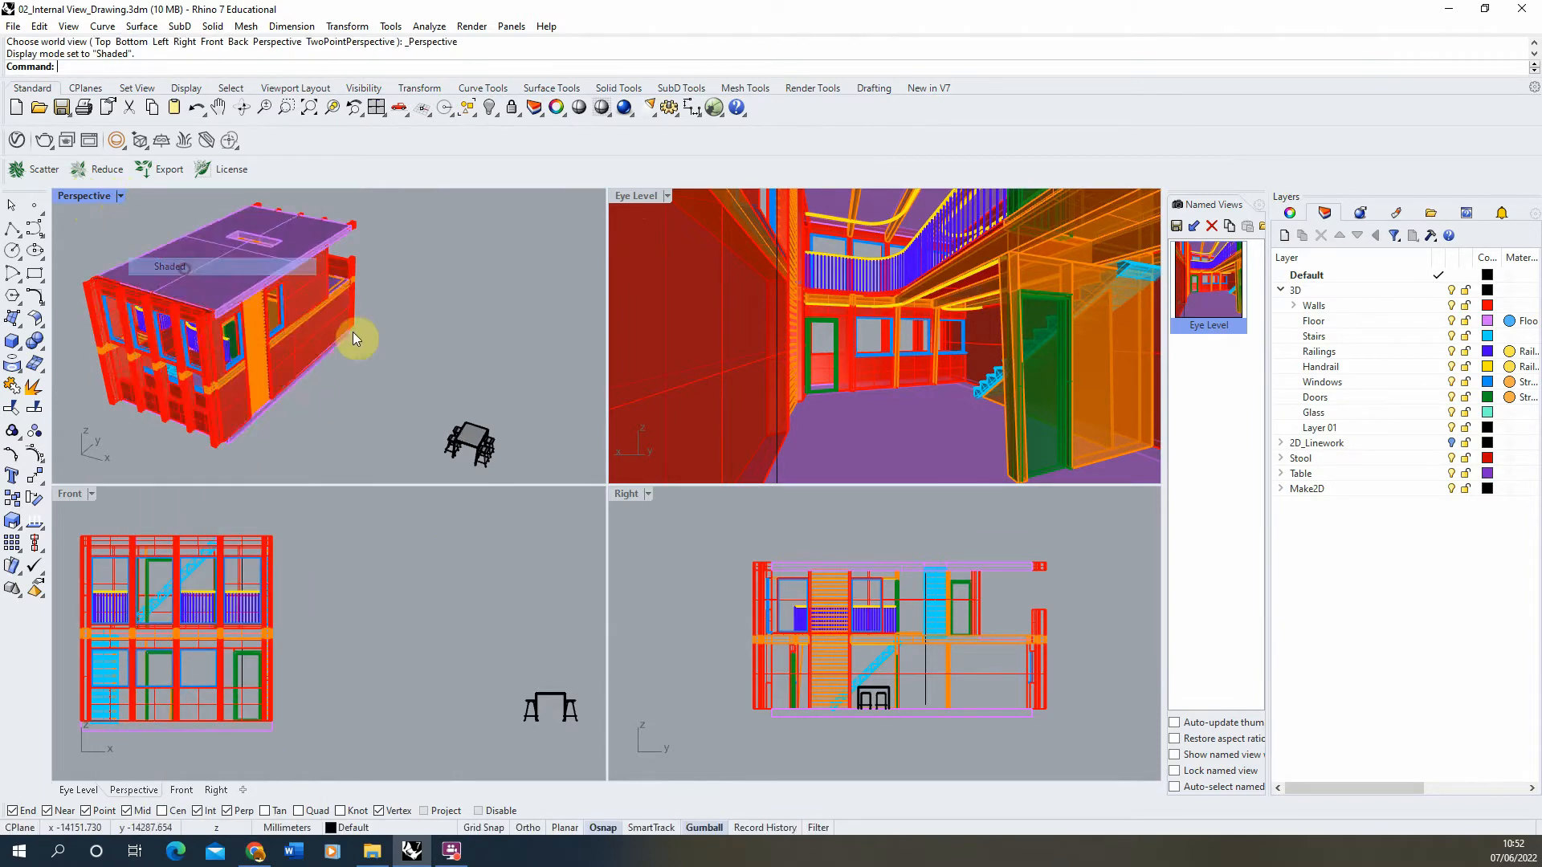
mouse_move(354, 334)
right_mouse_down()
mouse_move(372, 358)
mouse_move(363, 304)
mouse_move(393, 337)
mouse_move(354, 340)
right_mouse_up()
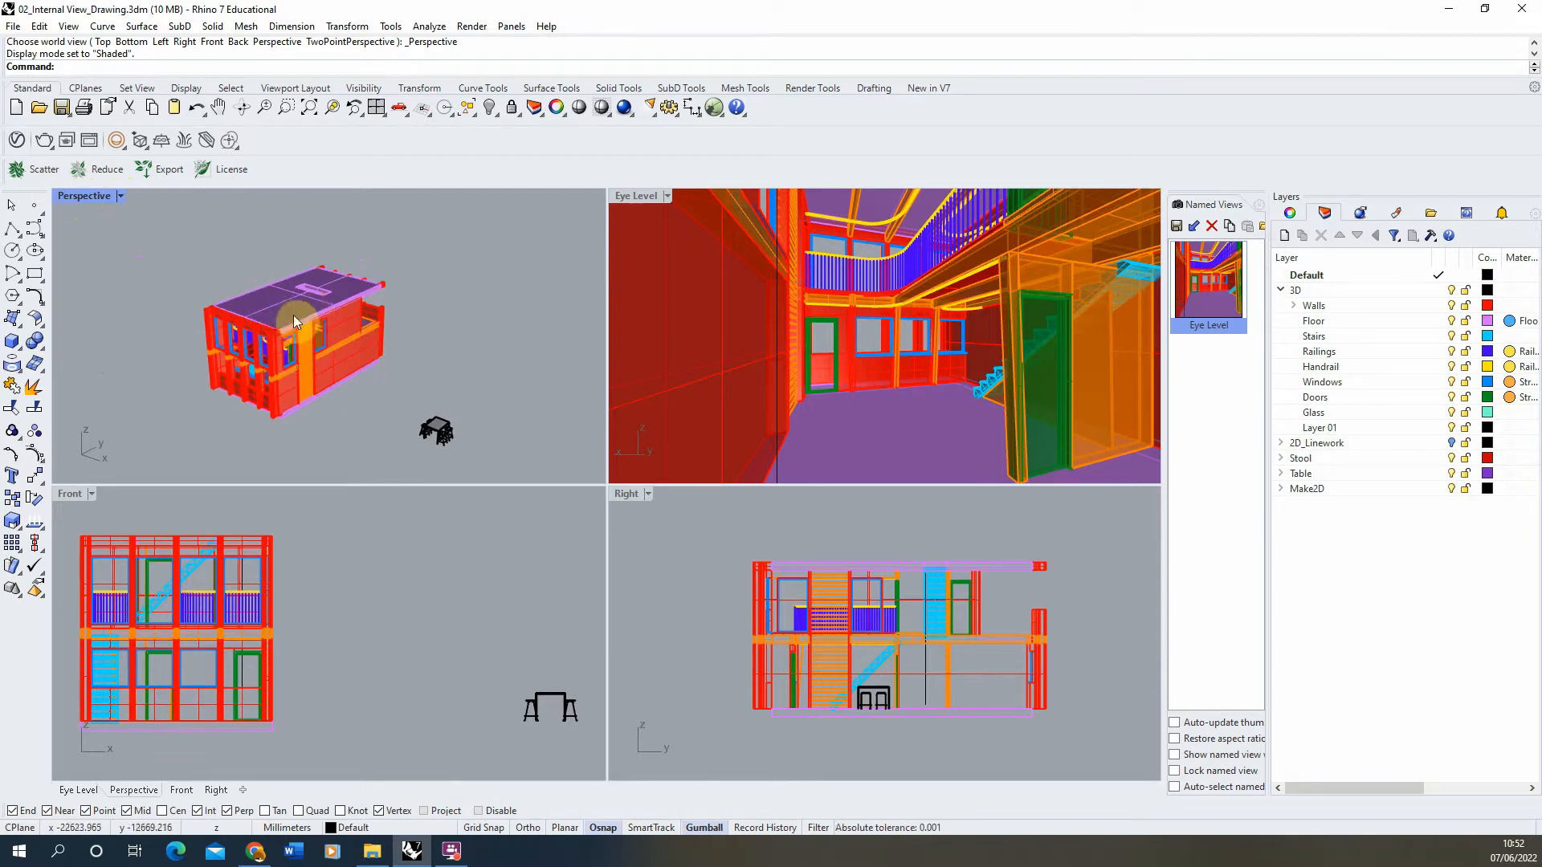
scroll(257, 362, "up", 4)
mouse_move(252, 363)
right_mouse_down()
mouse_move(426, 337)
mouse_move(310, 382)
mouse_move(241, 350)
right_mouse_up()
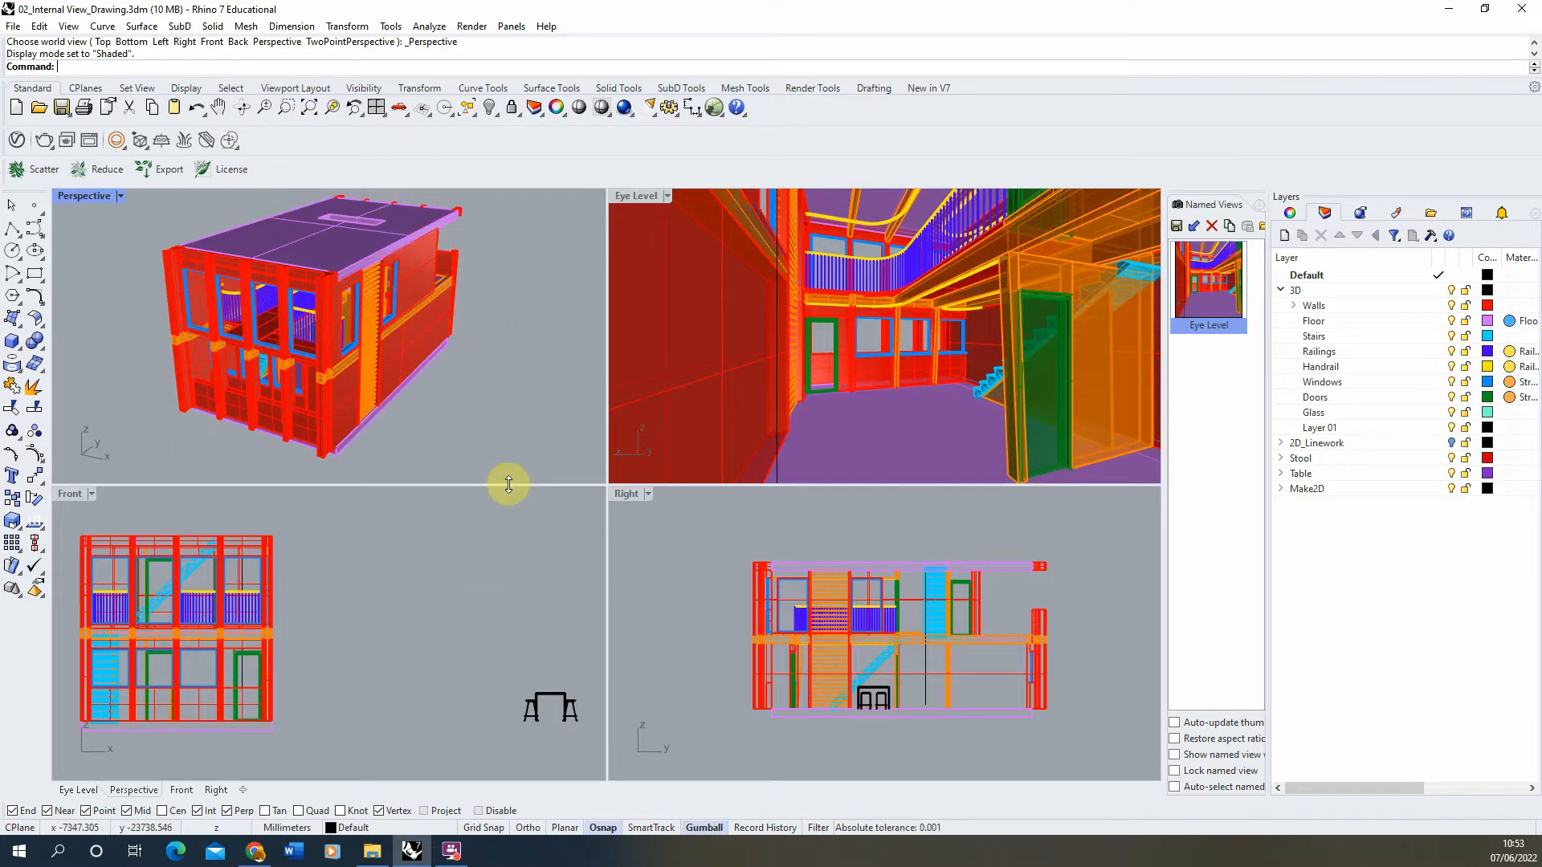
Enlarge the Perspective and Eye Level viewports in height and give Perspective the larger share of the width
left_click_drag(509, 483, 506, 708)
left_click_drag(706, 483, 690, 704)
scroll(384, 468, "down", 5)
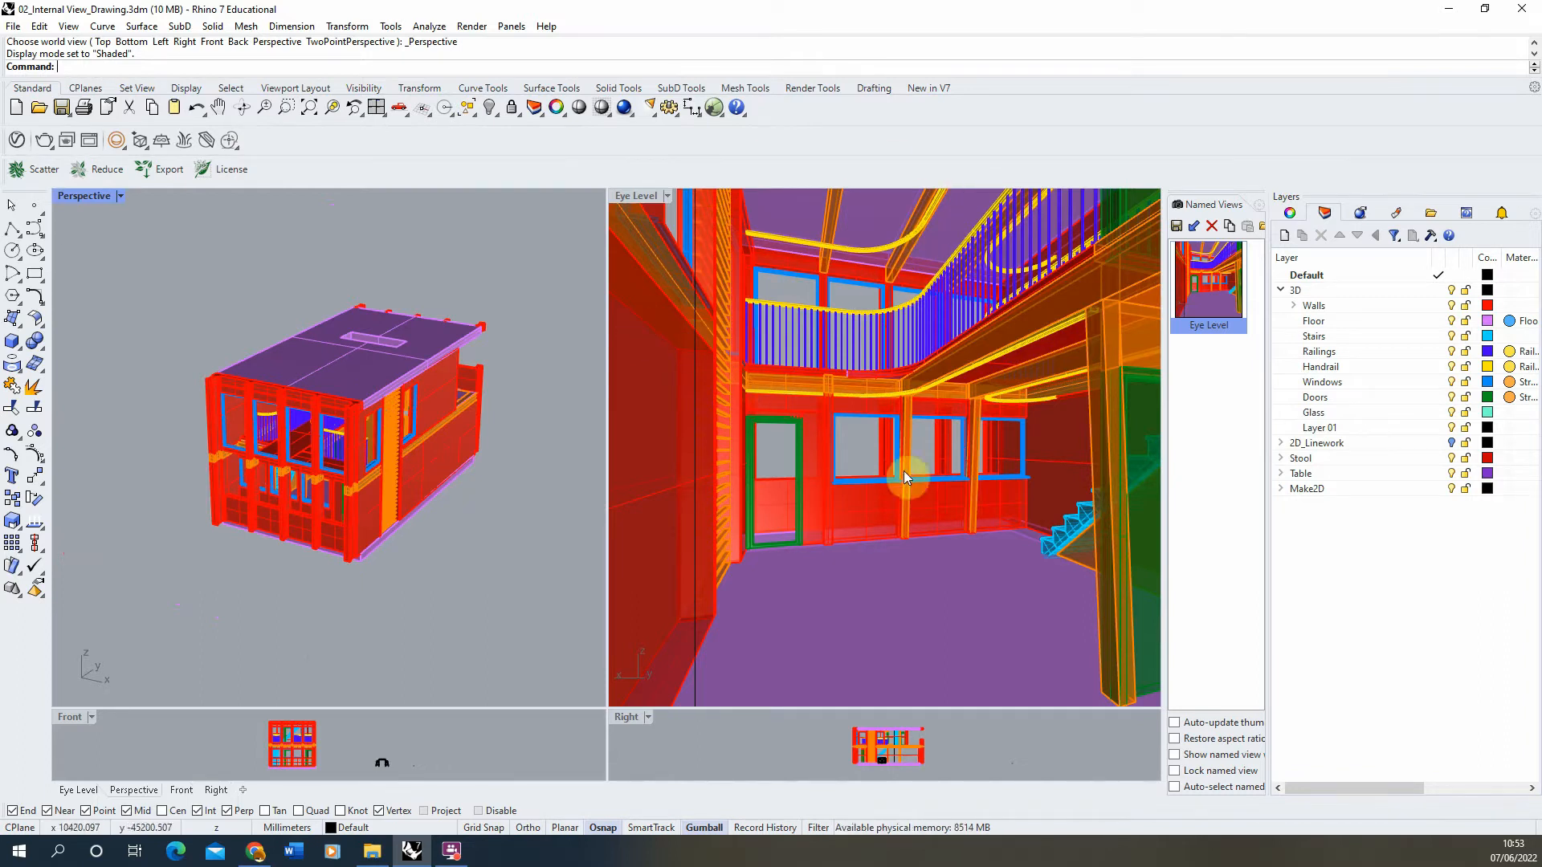
left_click_drag(605, 380, 768, 354)
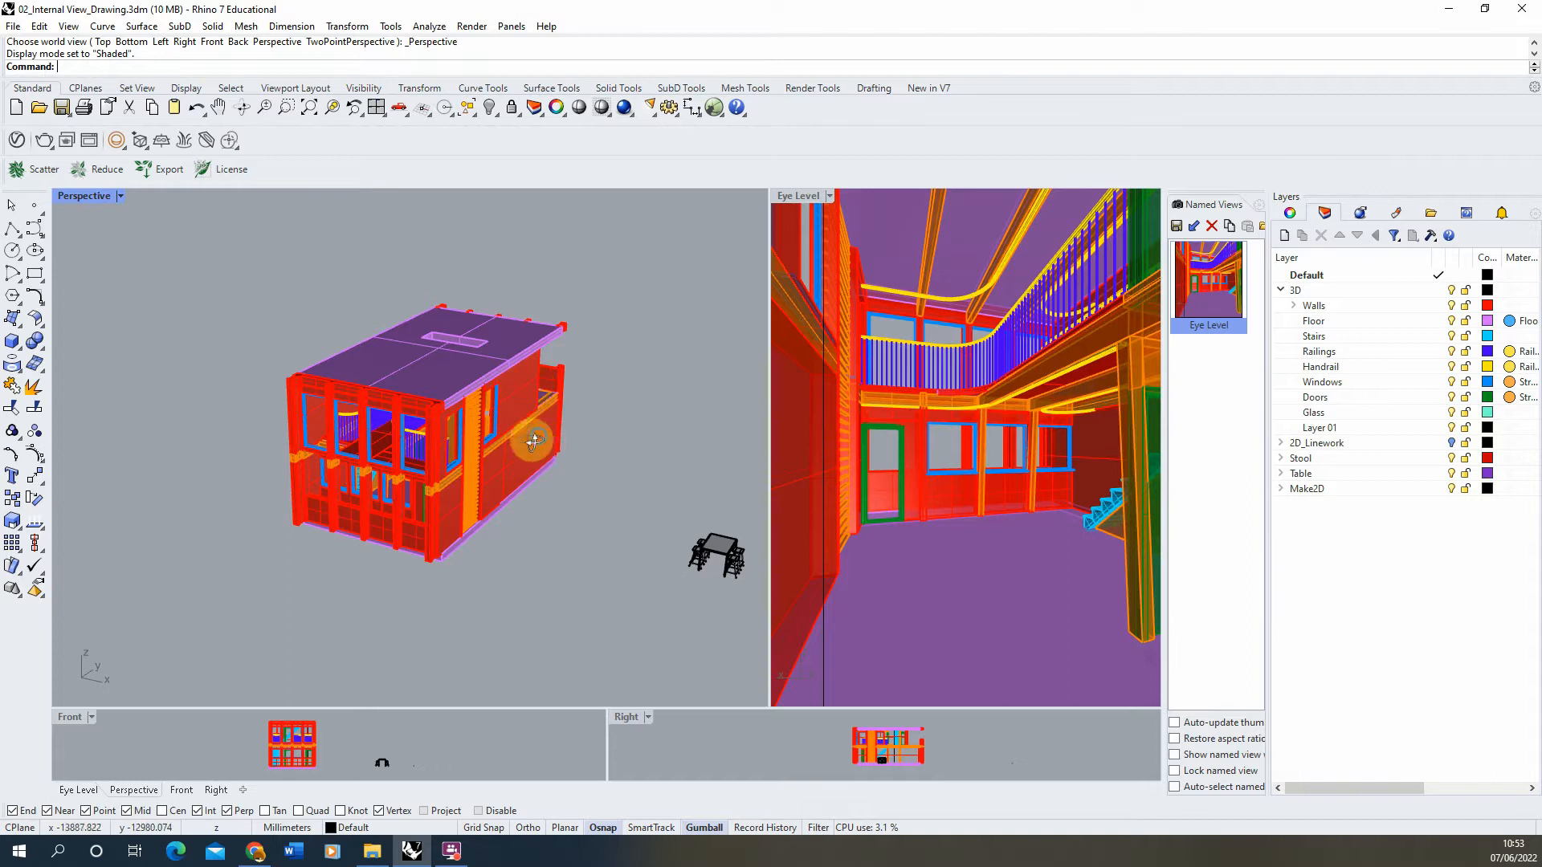
mouse_move(531, 440)
right_mouse_down()
mouse_move(384, 467)
mouse_move(224, 447)
mouse_move(254, 385)
mouse_move(409, 378)
mouse_move(548, 429)
mouse_move(530, 449)
right_mouse_up()
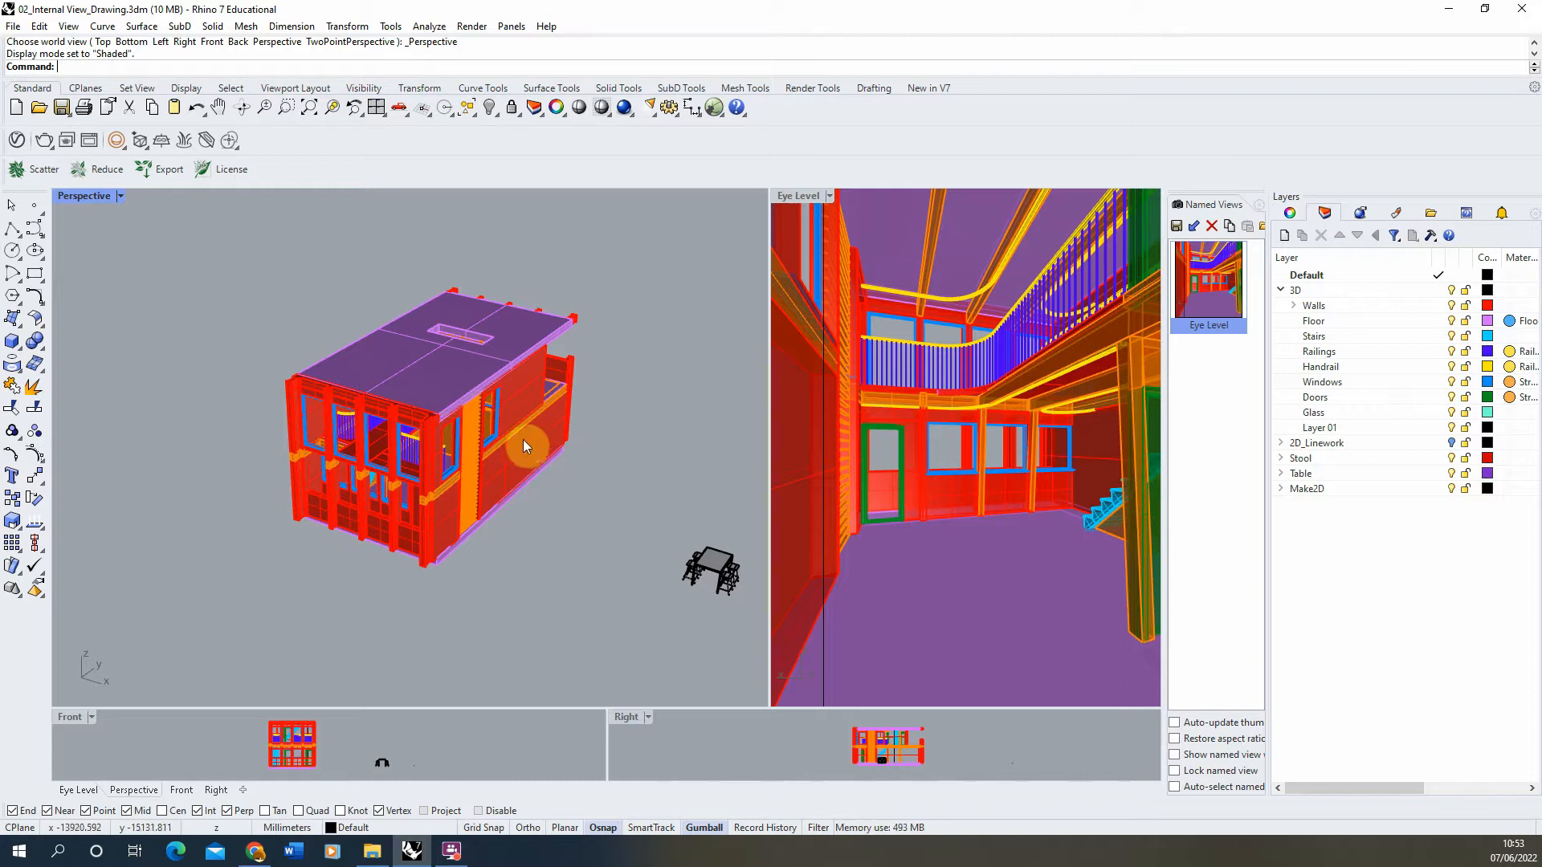
Select the table with its four stools outside the building and move the set into the ground-floor room
scroll(614, 500, "up", 6)
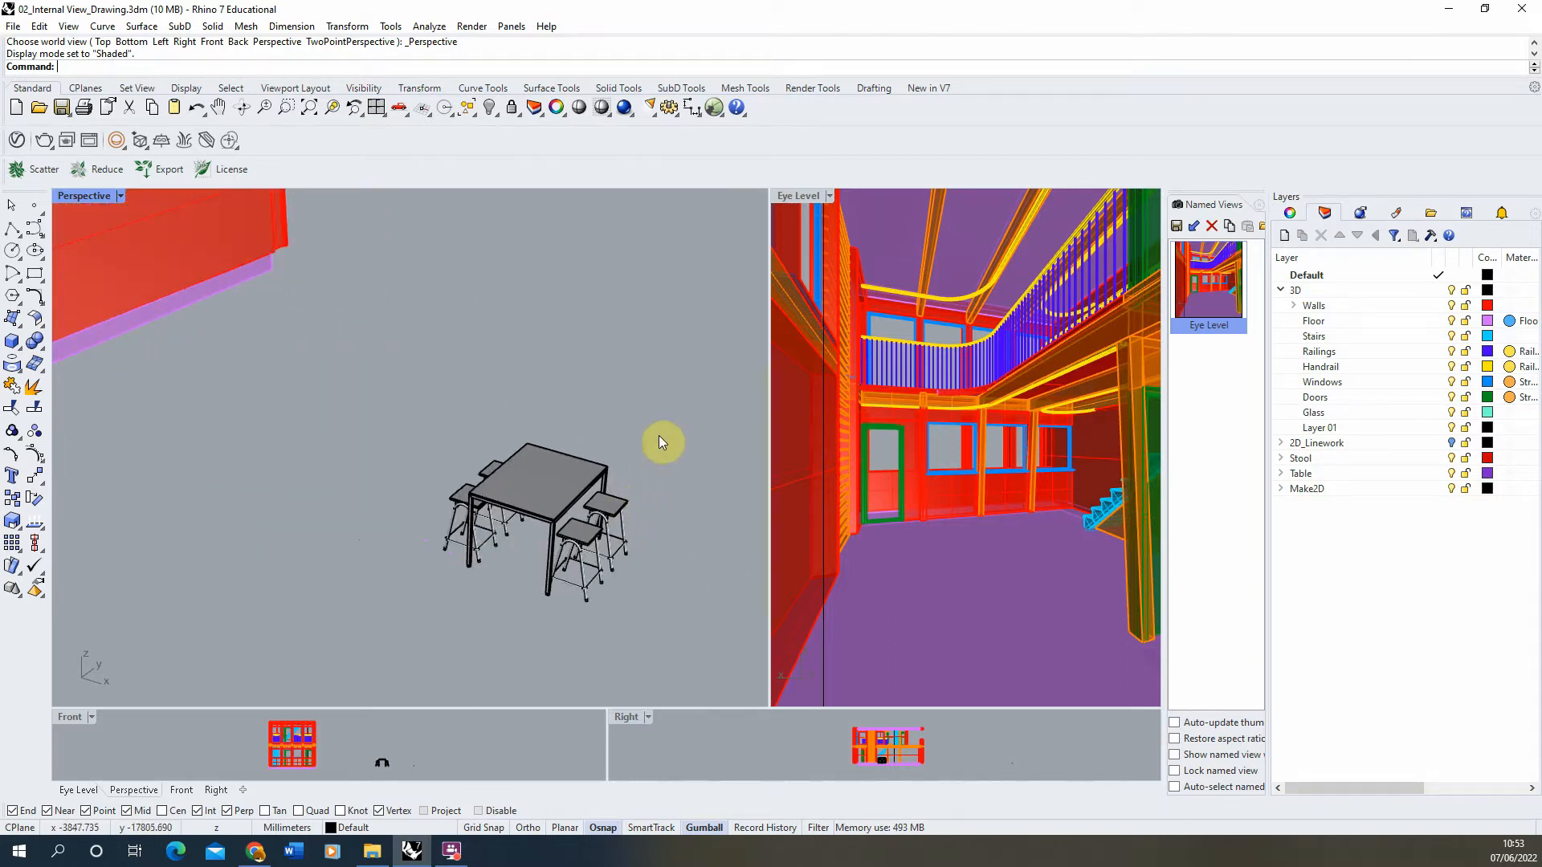
left_click_drag(662, 429, 407, 614)
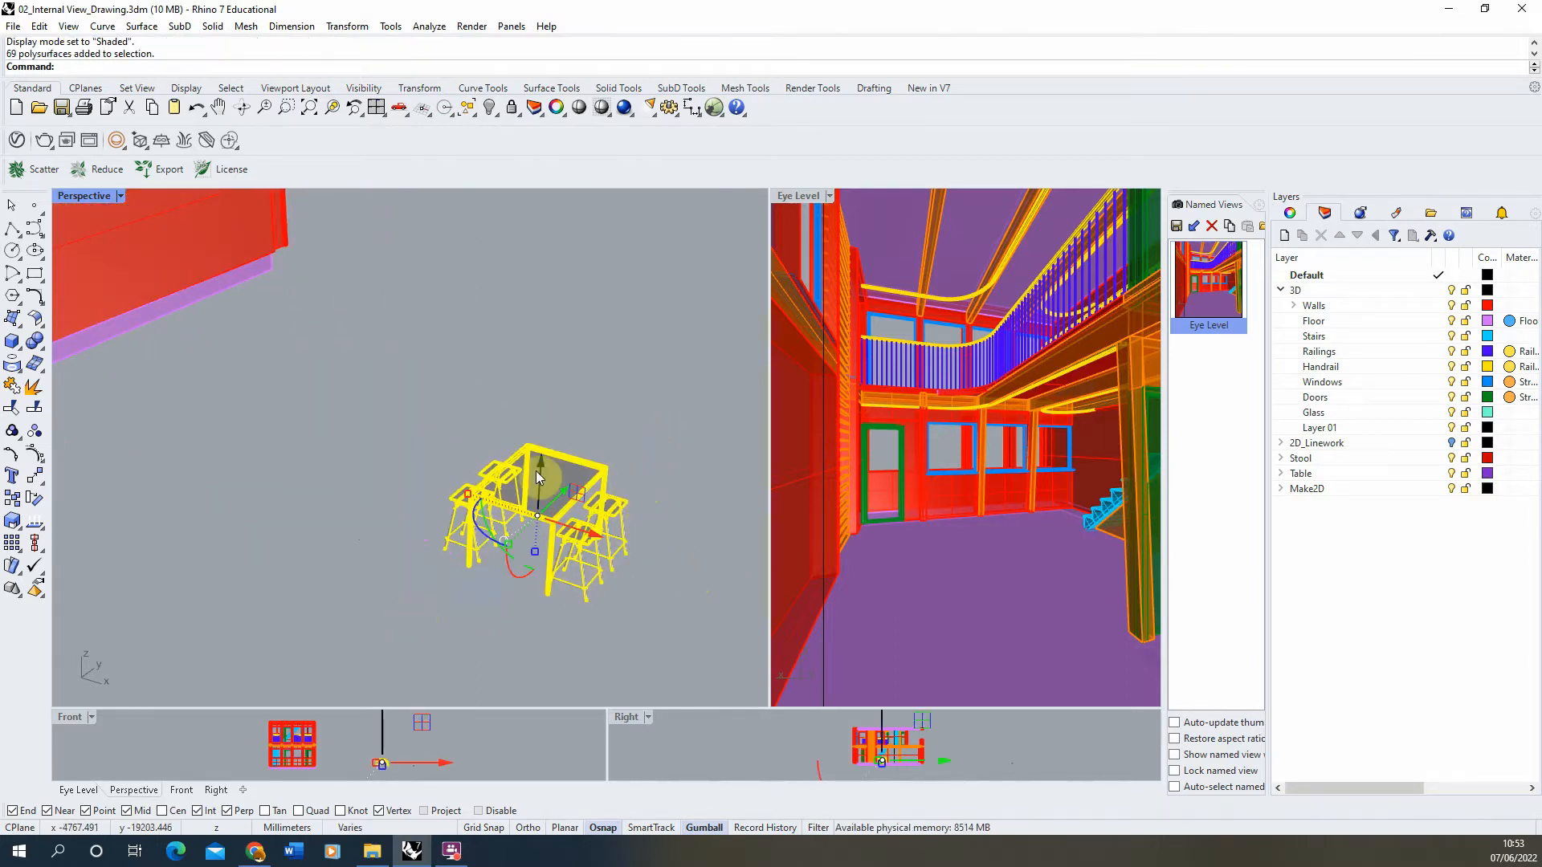
scroll(682, 527, "down", 3)
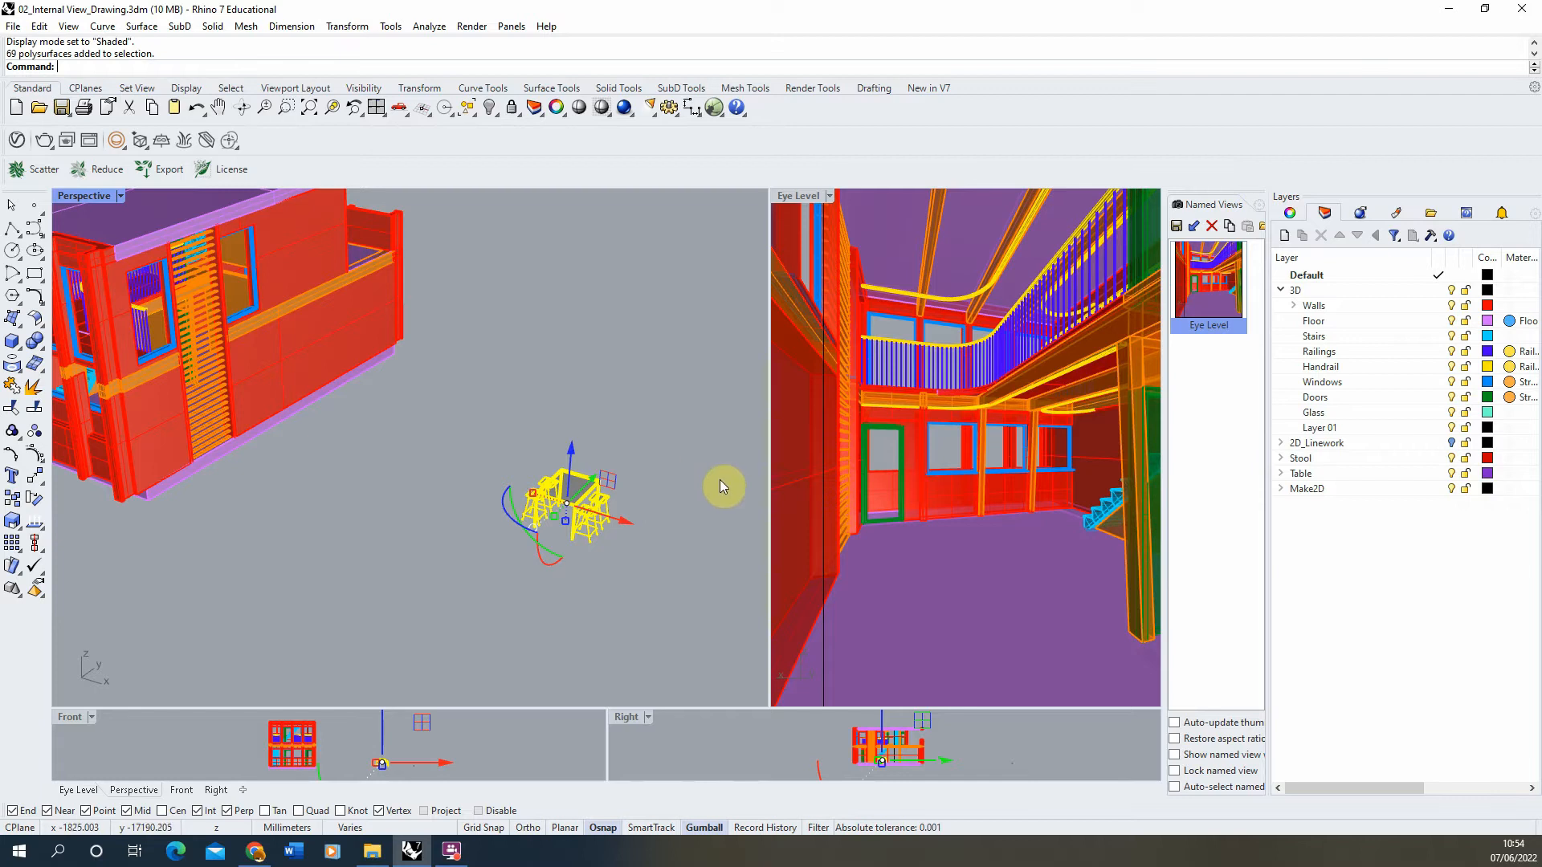
right_click_drag(604, 492, 602, 504)
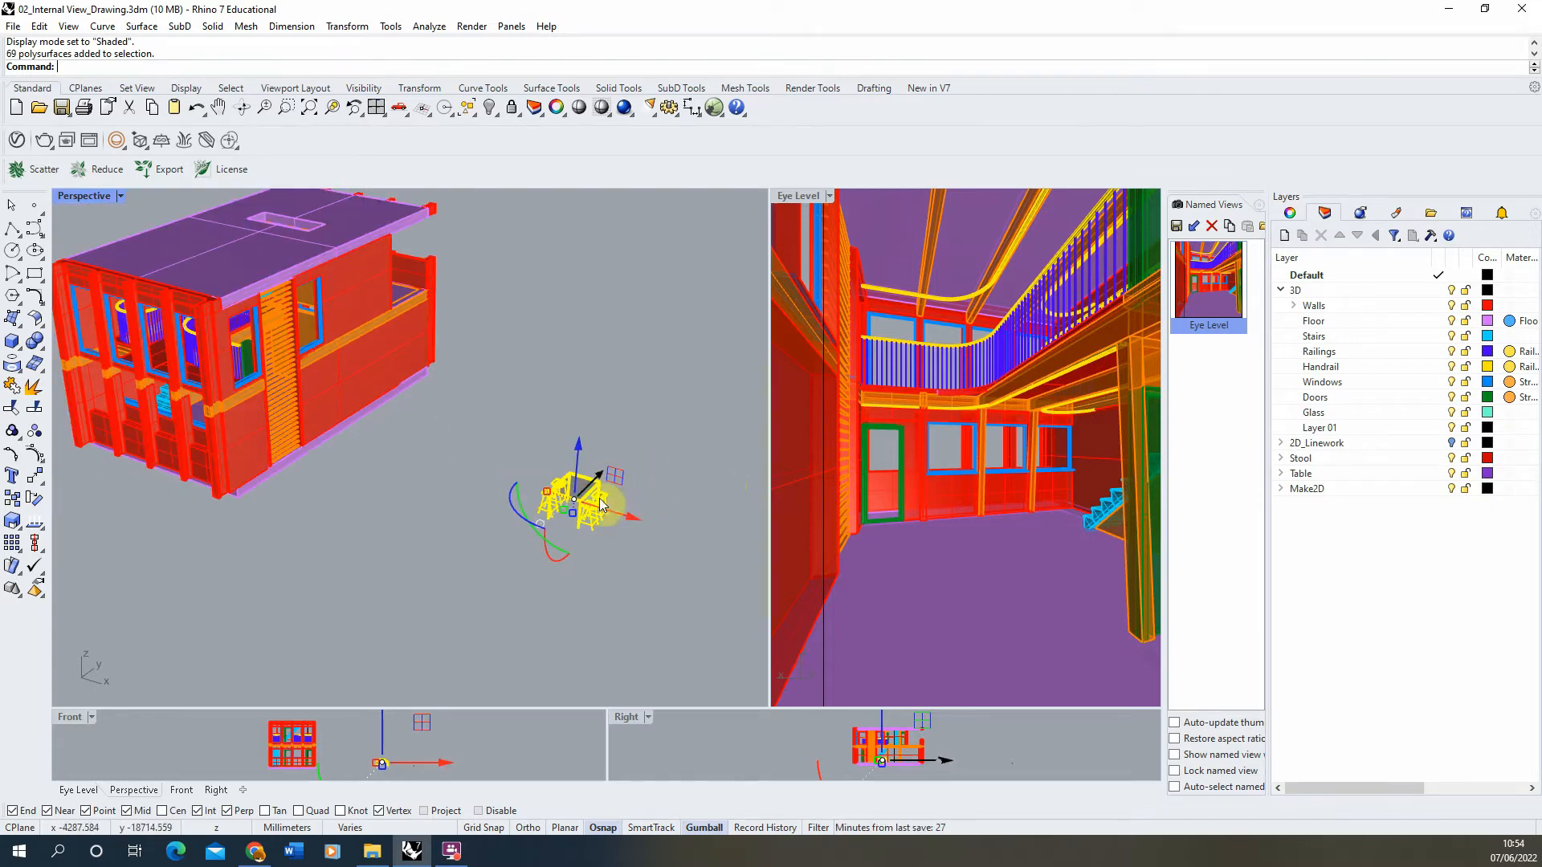
left_click_drag(620, 521, 318, 383)
right_click_drag(488, 426, 423, 523)
left_click_drag(423, 523, 396, 492)
scroll(403, 491, "up", 2)
scroll(403, 491, "up", 3)
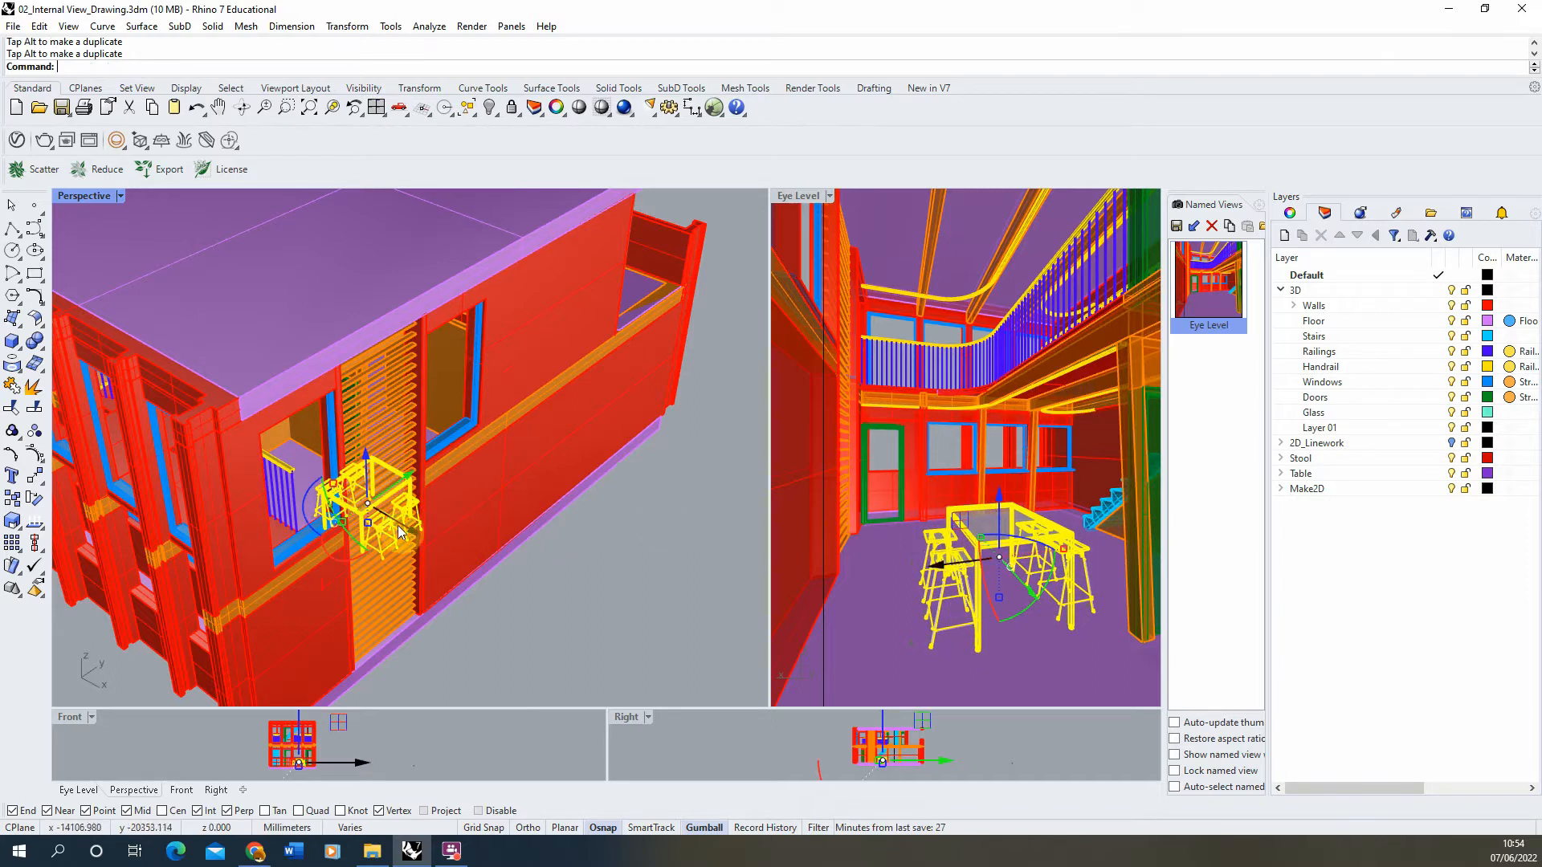
Fine-tune the table set's position in the room using the Eye Level view, and deselect it
left_click_drag(399, 484, 395, 486)
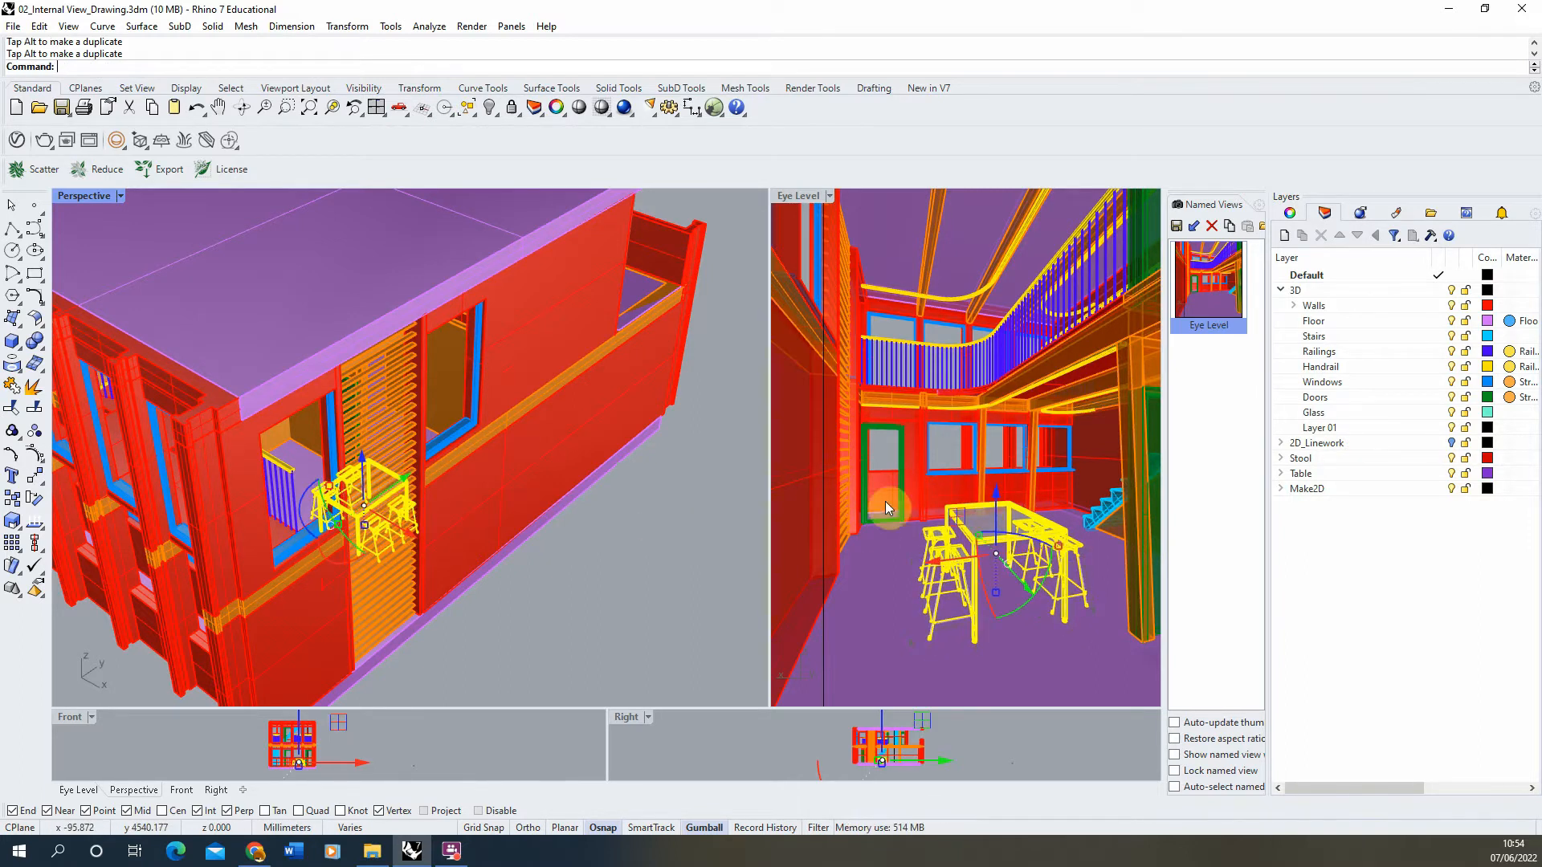
right_click_drag(367, 465, 453, 494)
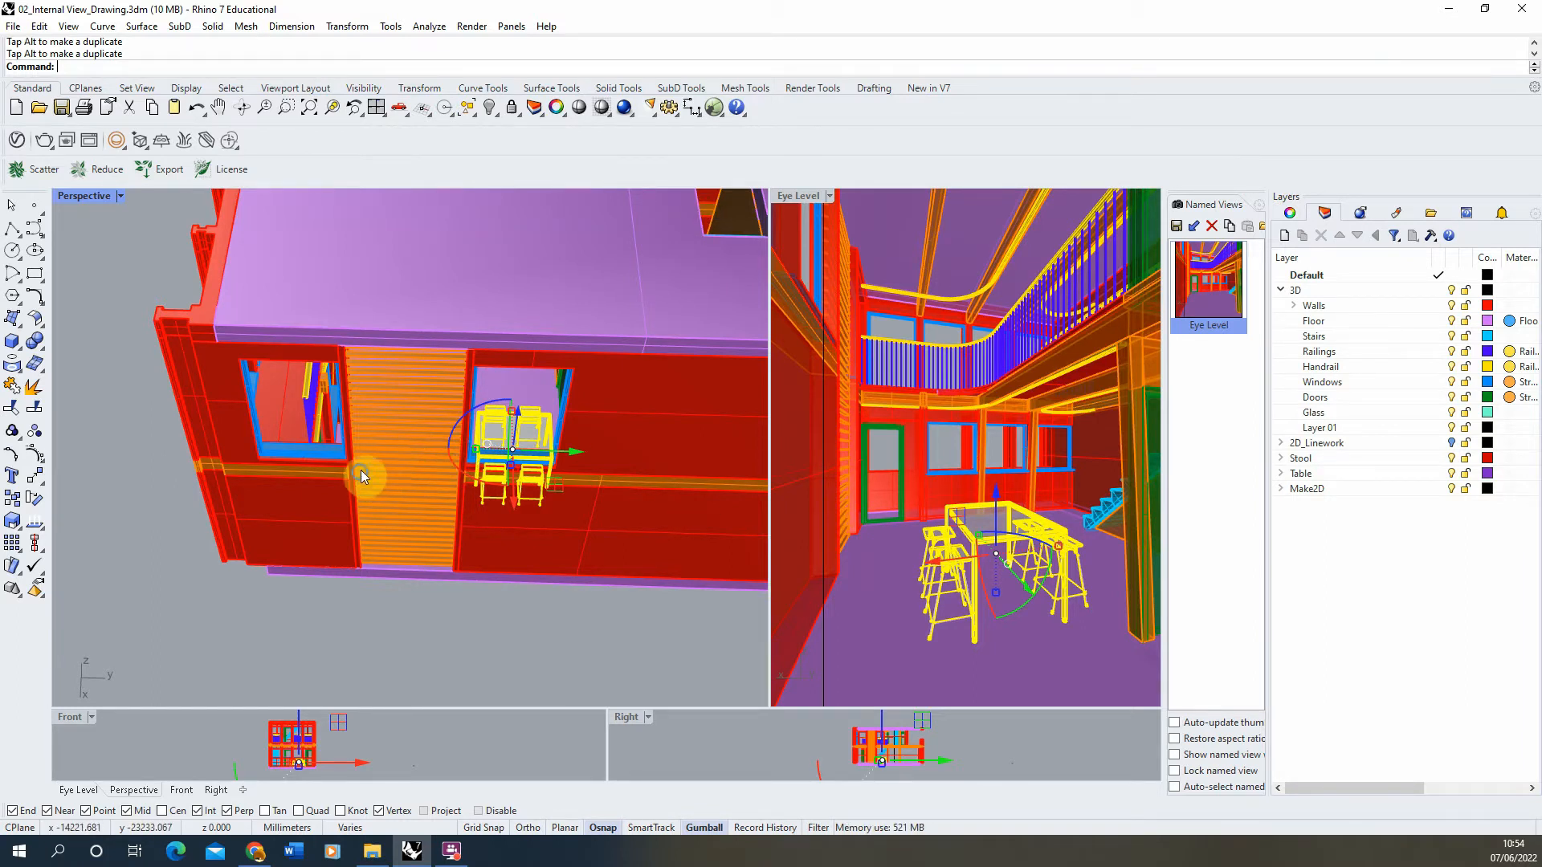
mouse_move(359, 474)
right_mouse_down()
mouse_move(397, 462)
mouse_move(365, 454)
mouse_move(376, 484)
right_mouse_up()
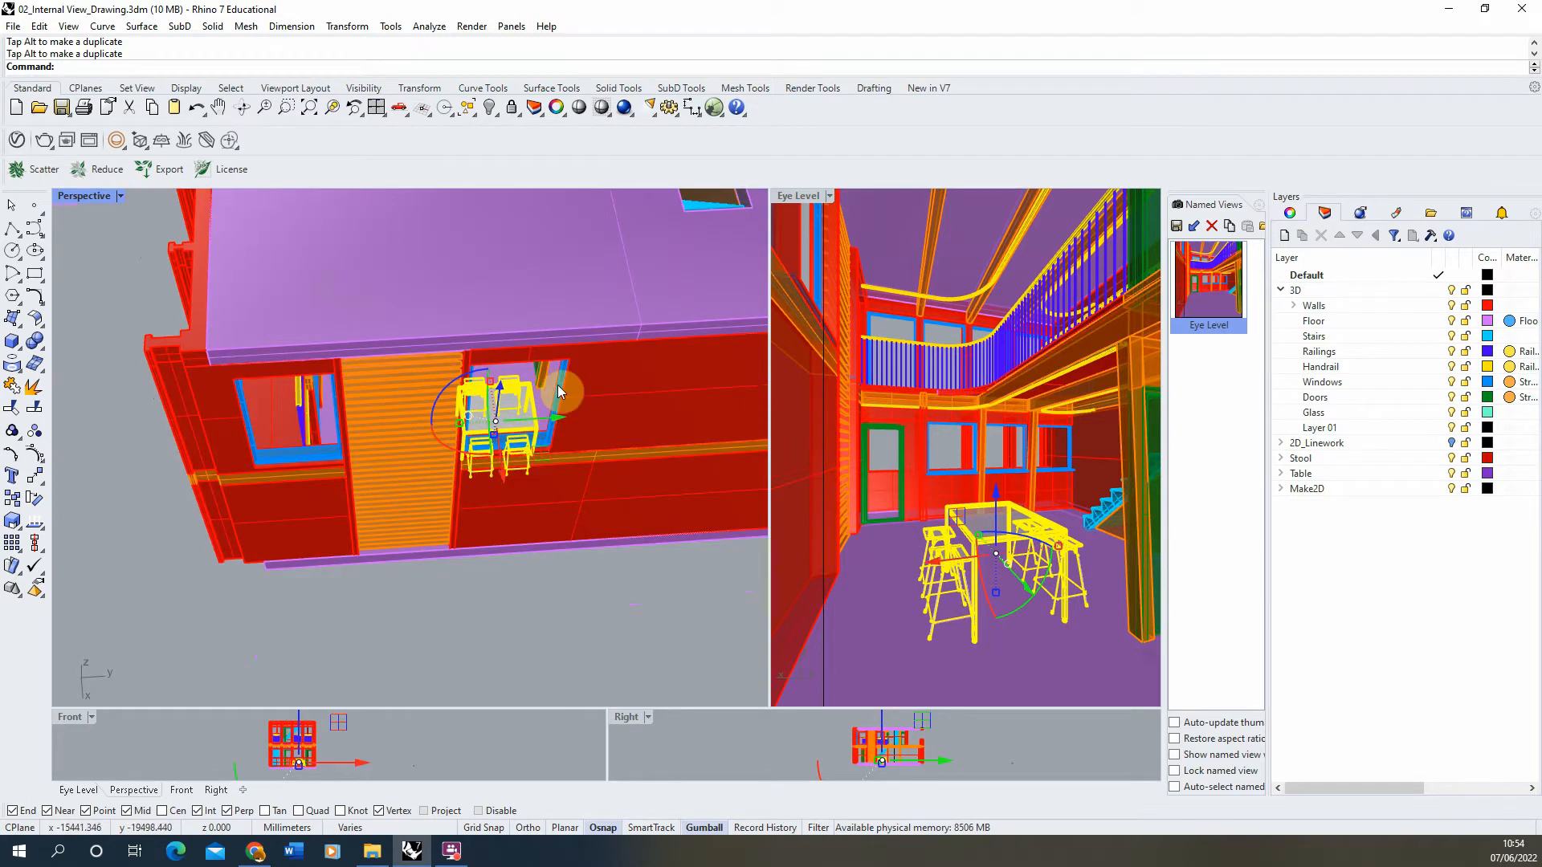
scroll(510, 414, "up", 5)
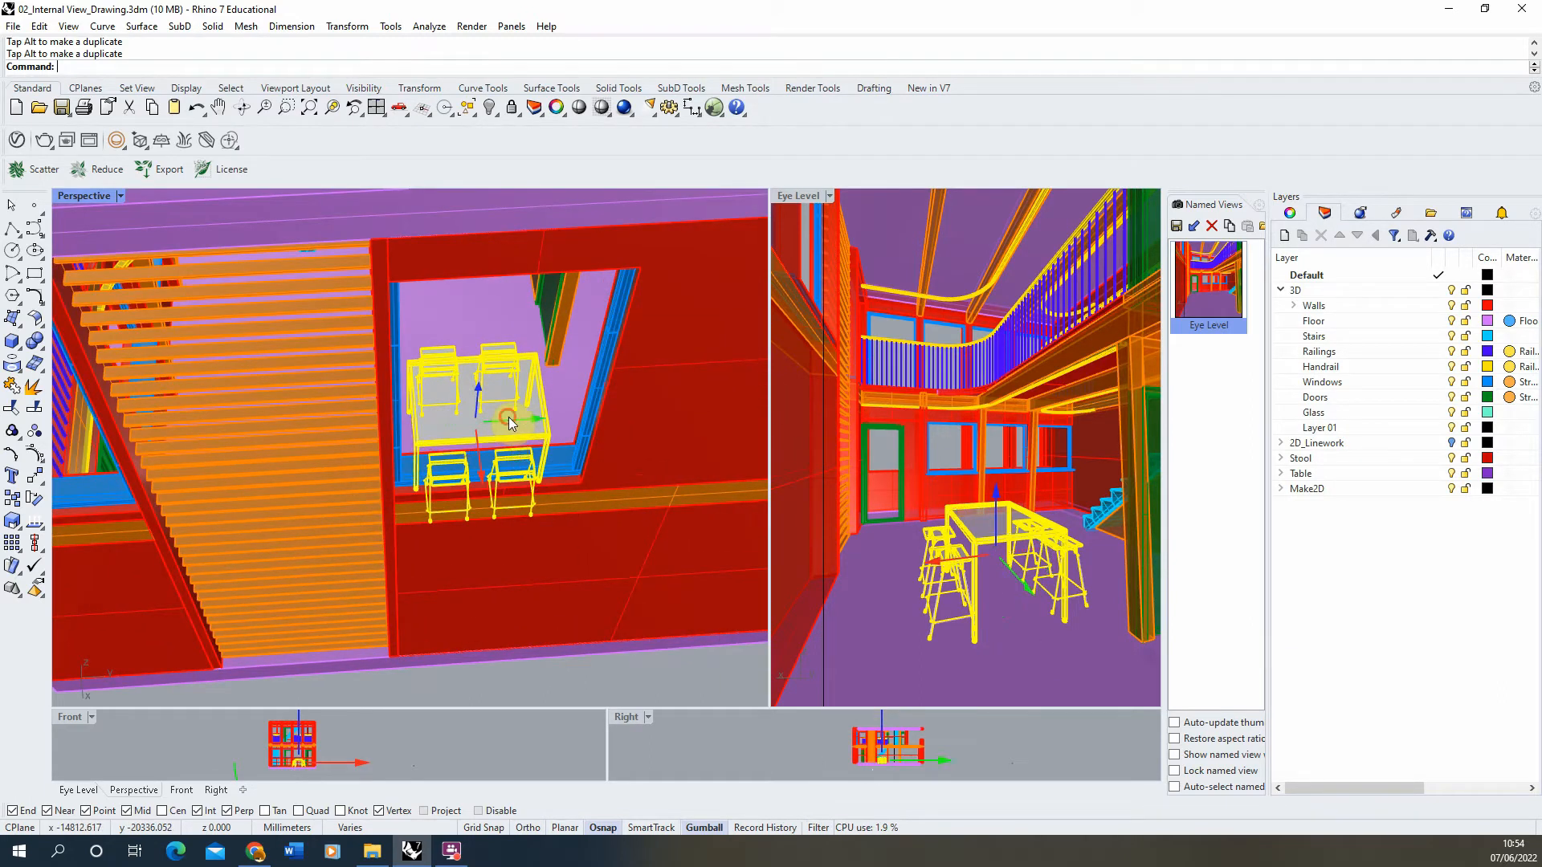
left_click_drag(508, 417, 508, 417)
right_click_drag(545, 403, 368, 560)
left_click(541, 625)
scroll(391, 581, "up", 8)
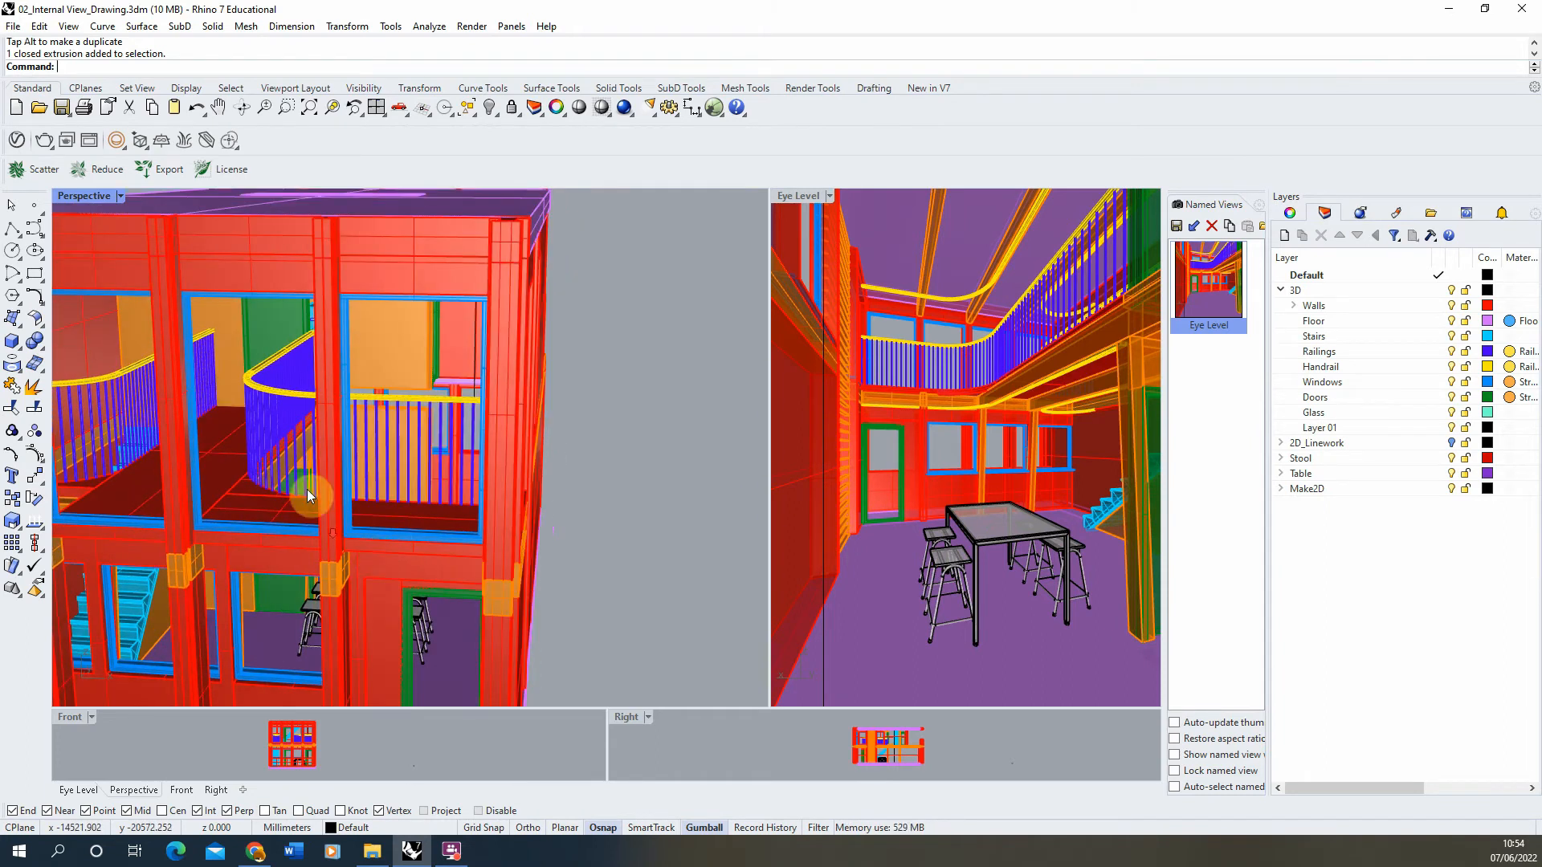
Draw a horizontal ClippingPlane beside the building and raise it to cut through the ground-floor walls
scroll(307, 489, "down", 10)
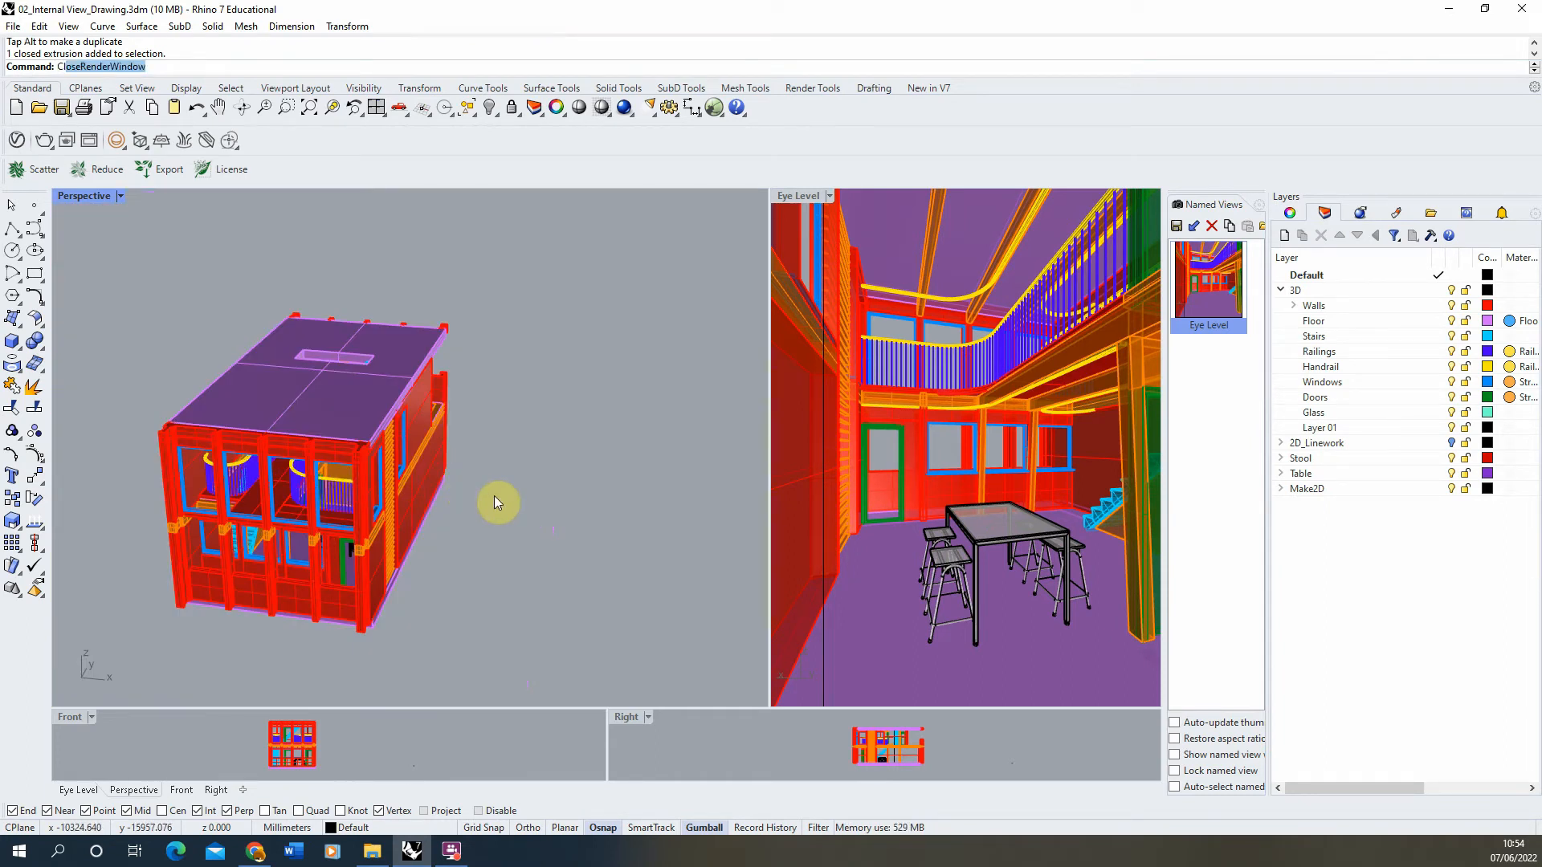
type("lippingPlane")
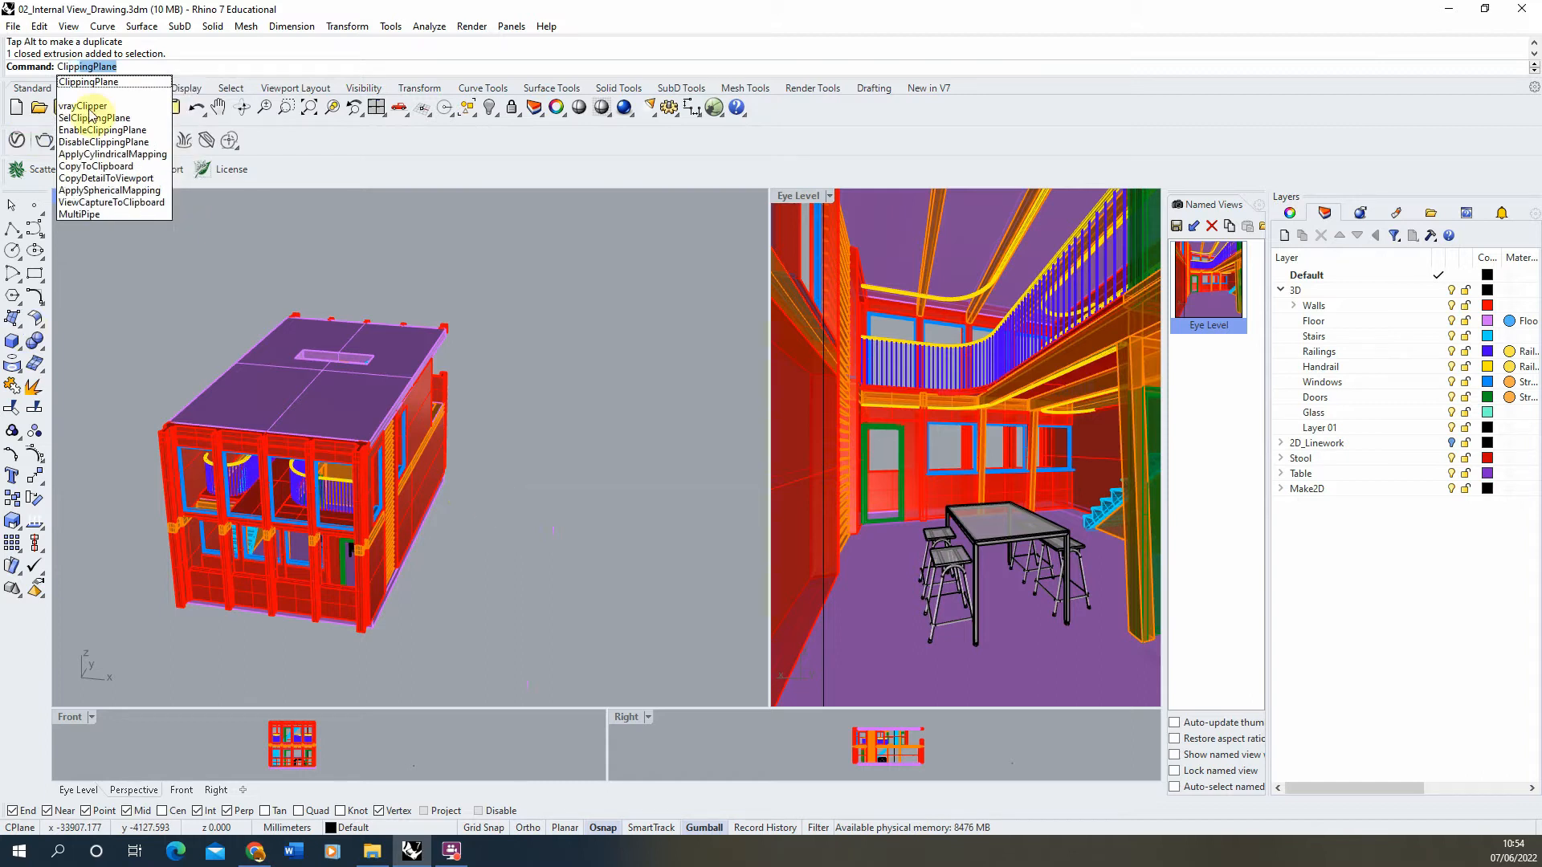
left_click(108, 82)
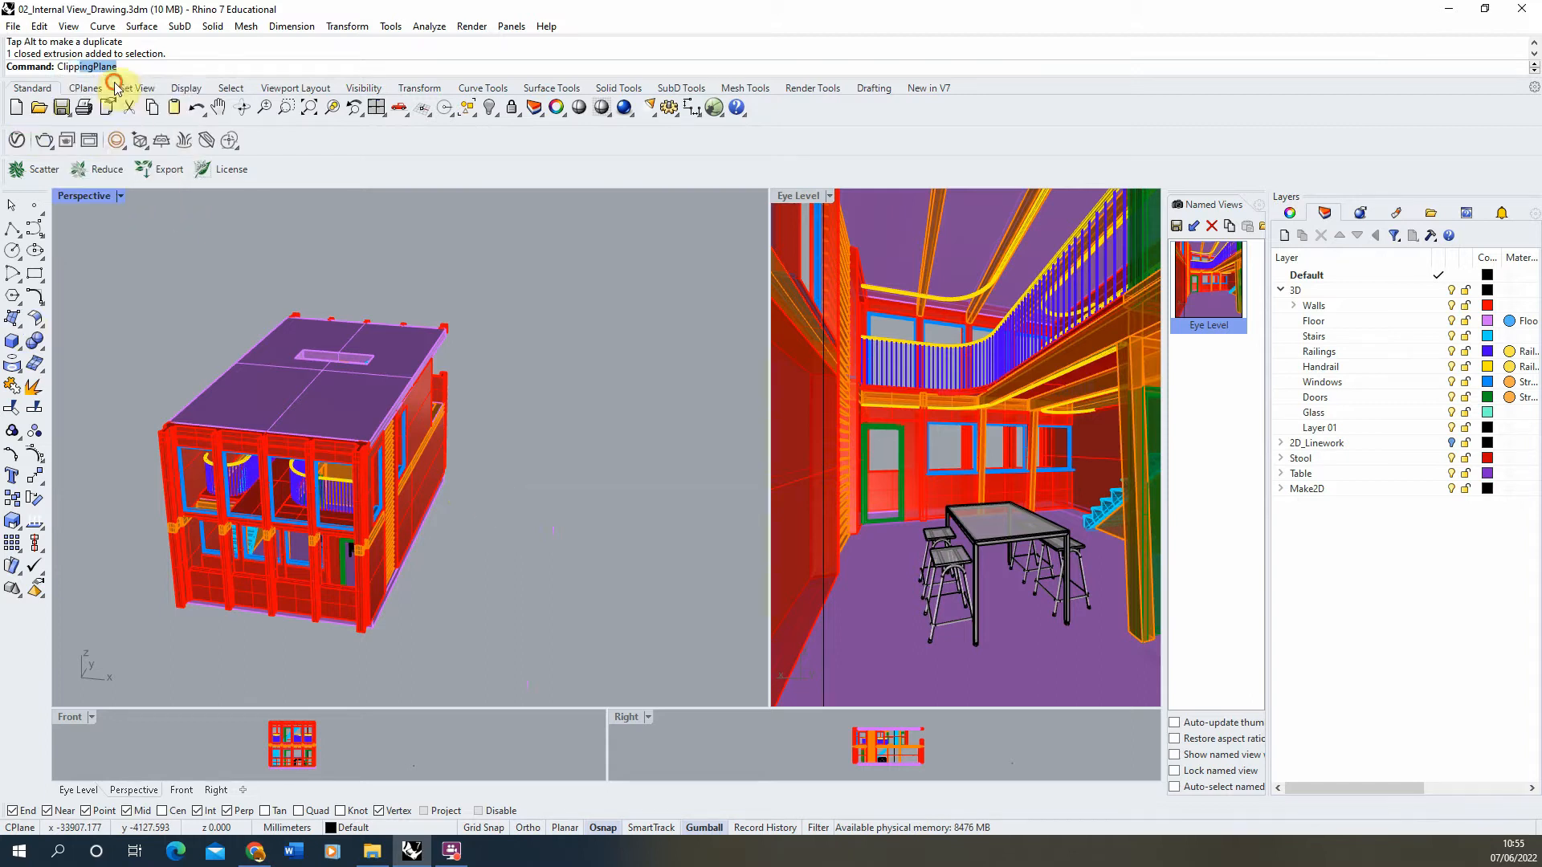
left_click(638, 499)
left_click(403, 576)
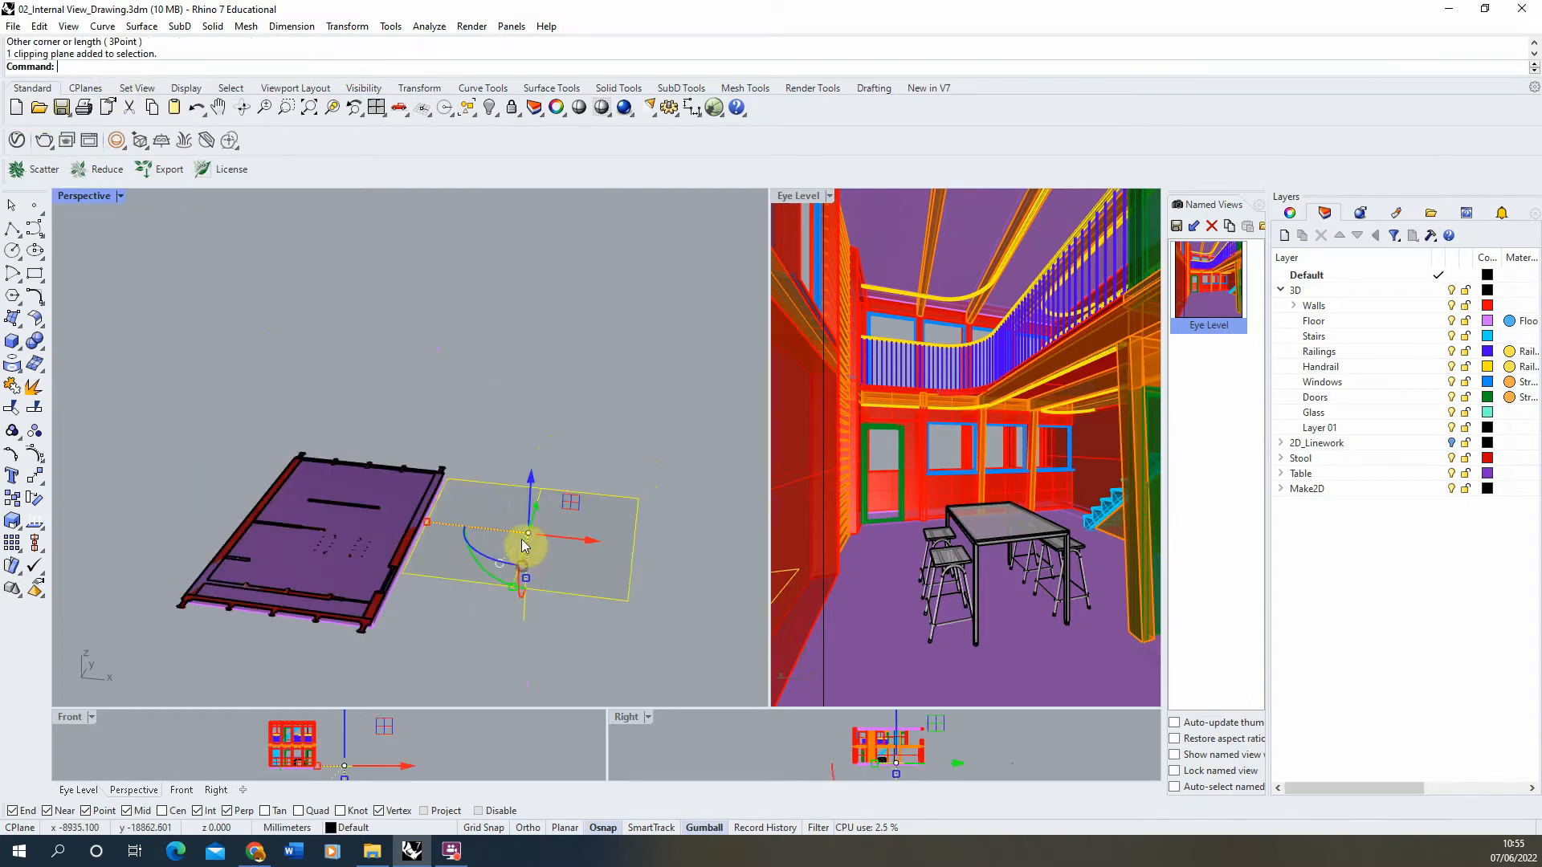
left_click_drag(522, 546, 517, 441)
right_click_drag(516, 441, 707, 482)
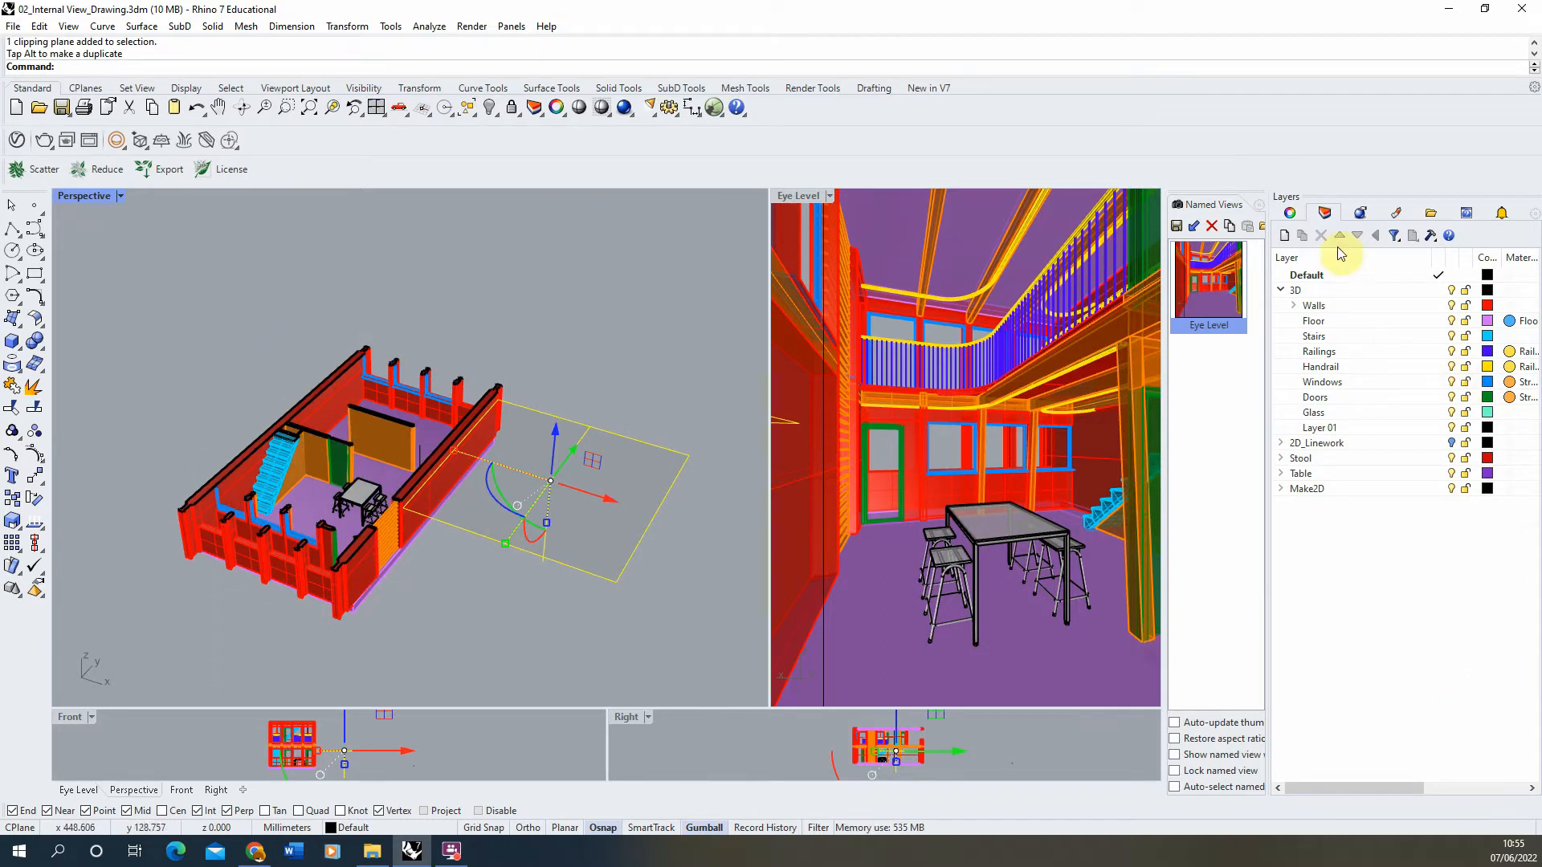
Check in the clipping plane's properties that only the Perspective view is clipped, and inspect the cut-open room
left_click(1291, 215)
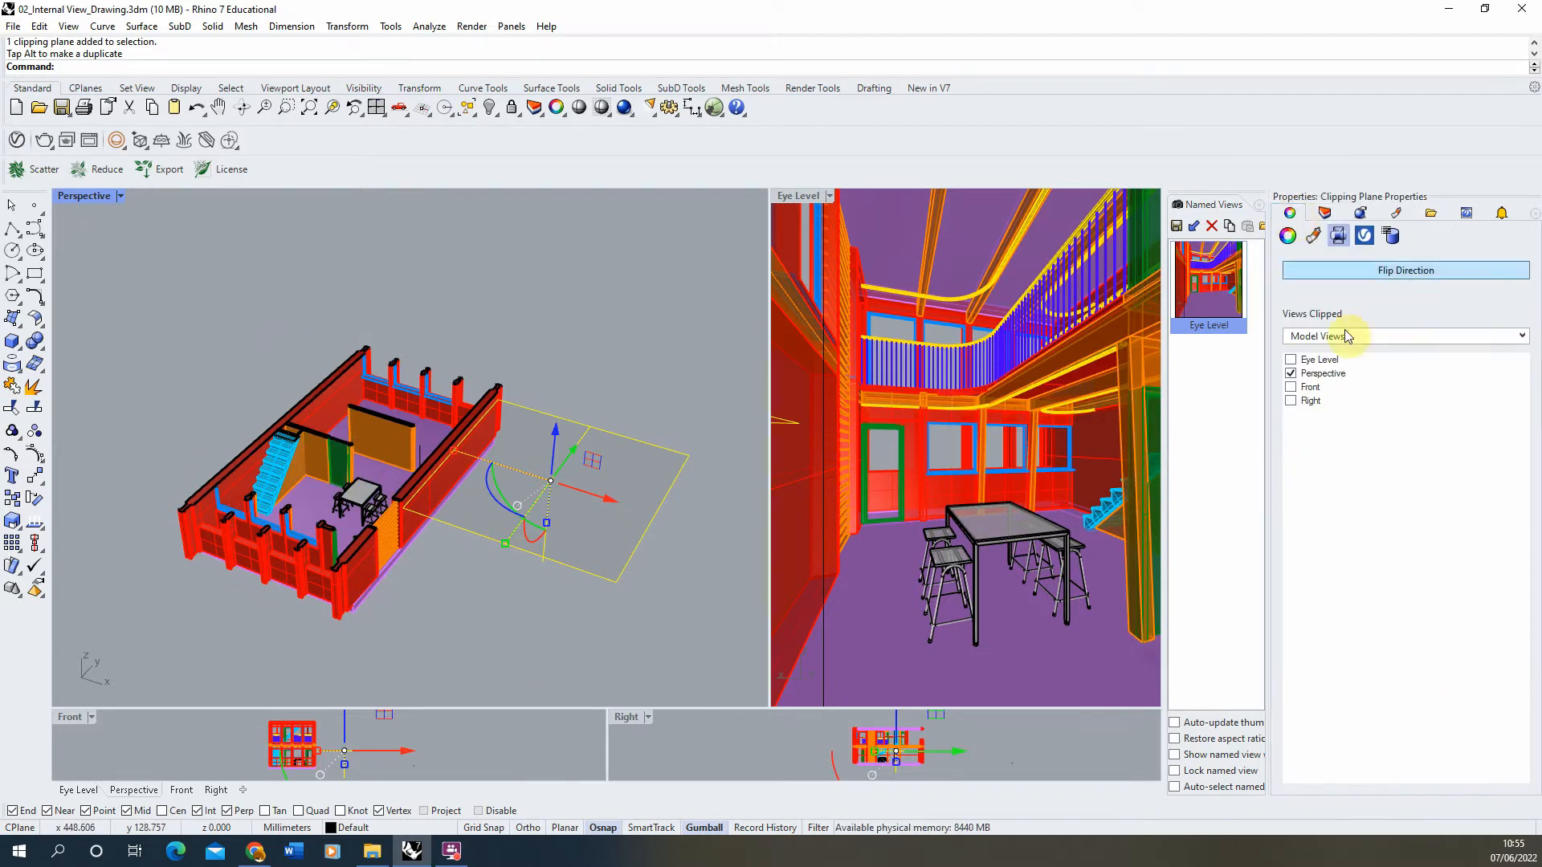
left_click(1290, 373)
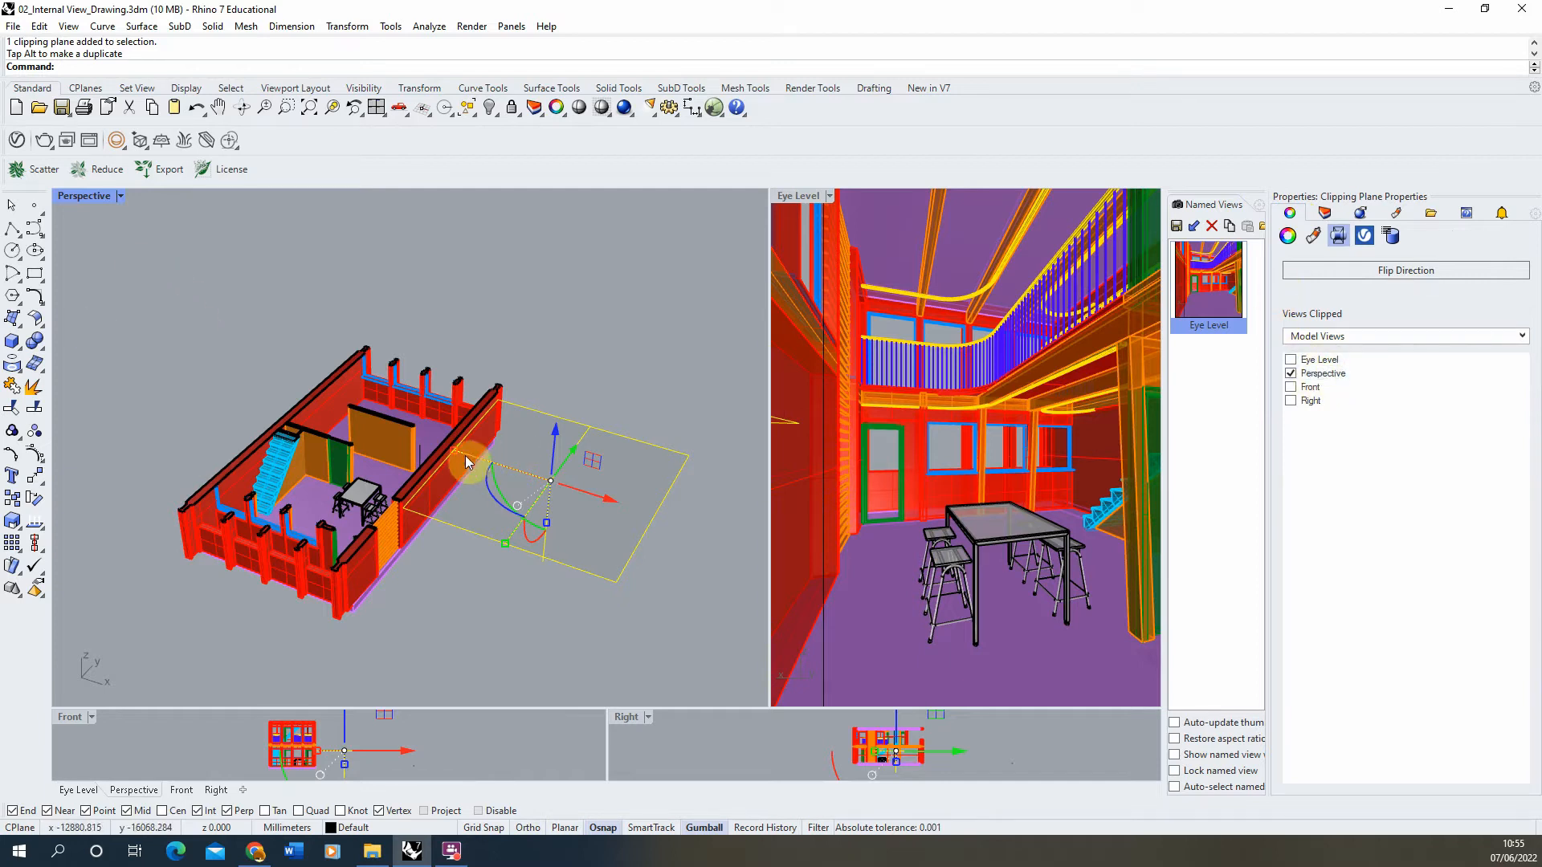
right_click_drag(359, 425, 504, 287)
scroll(373, 424, "up", 6)
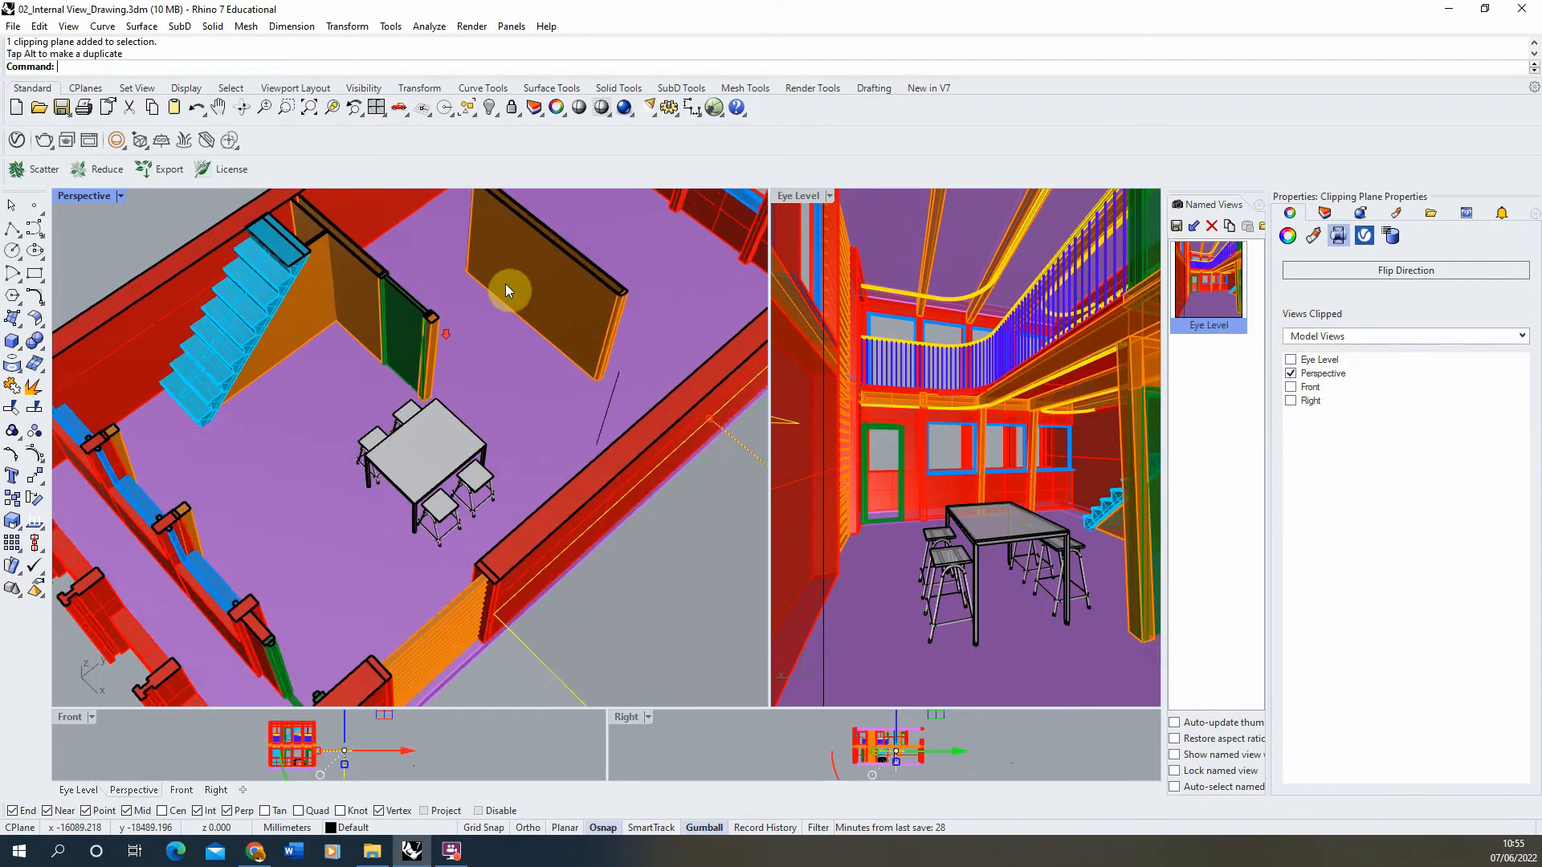
scroll(381, 317, "down", 5)
Raise the clipping plane further to cut at the level of the beams above the ground floor, and deselect it
right_click(352, 320)
right_click_drag(352, 320, 523, 304)
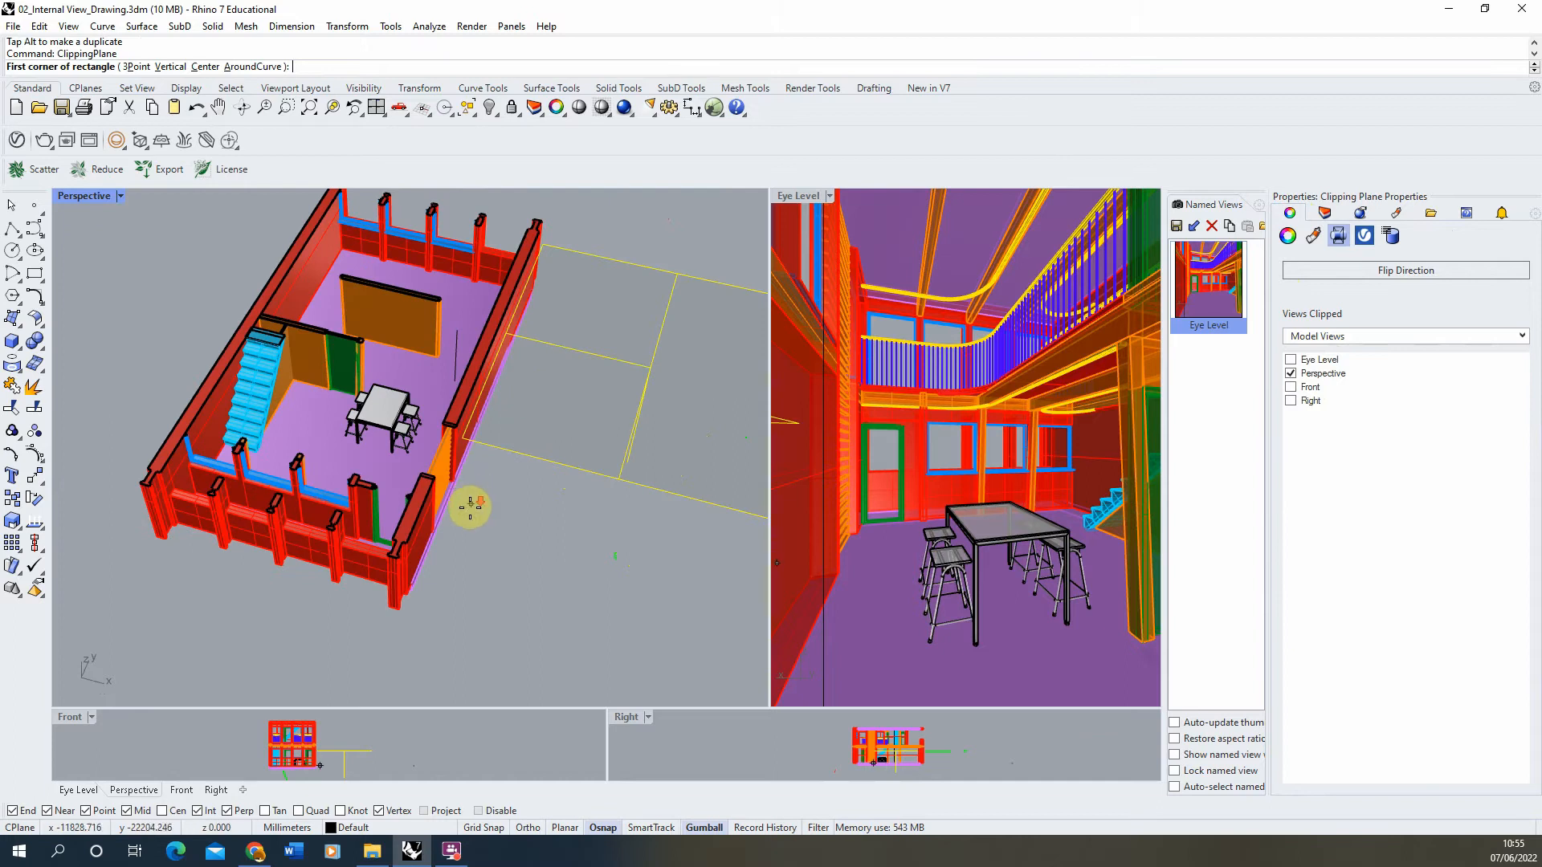
right_click(512, 518)
right_click_drag(546, 501, 575, 395)
left_click_drag(575, 395, 571, 363)
left_click(527, 268)
right_click_drag(527, 268, 485, 327)
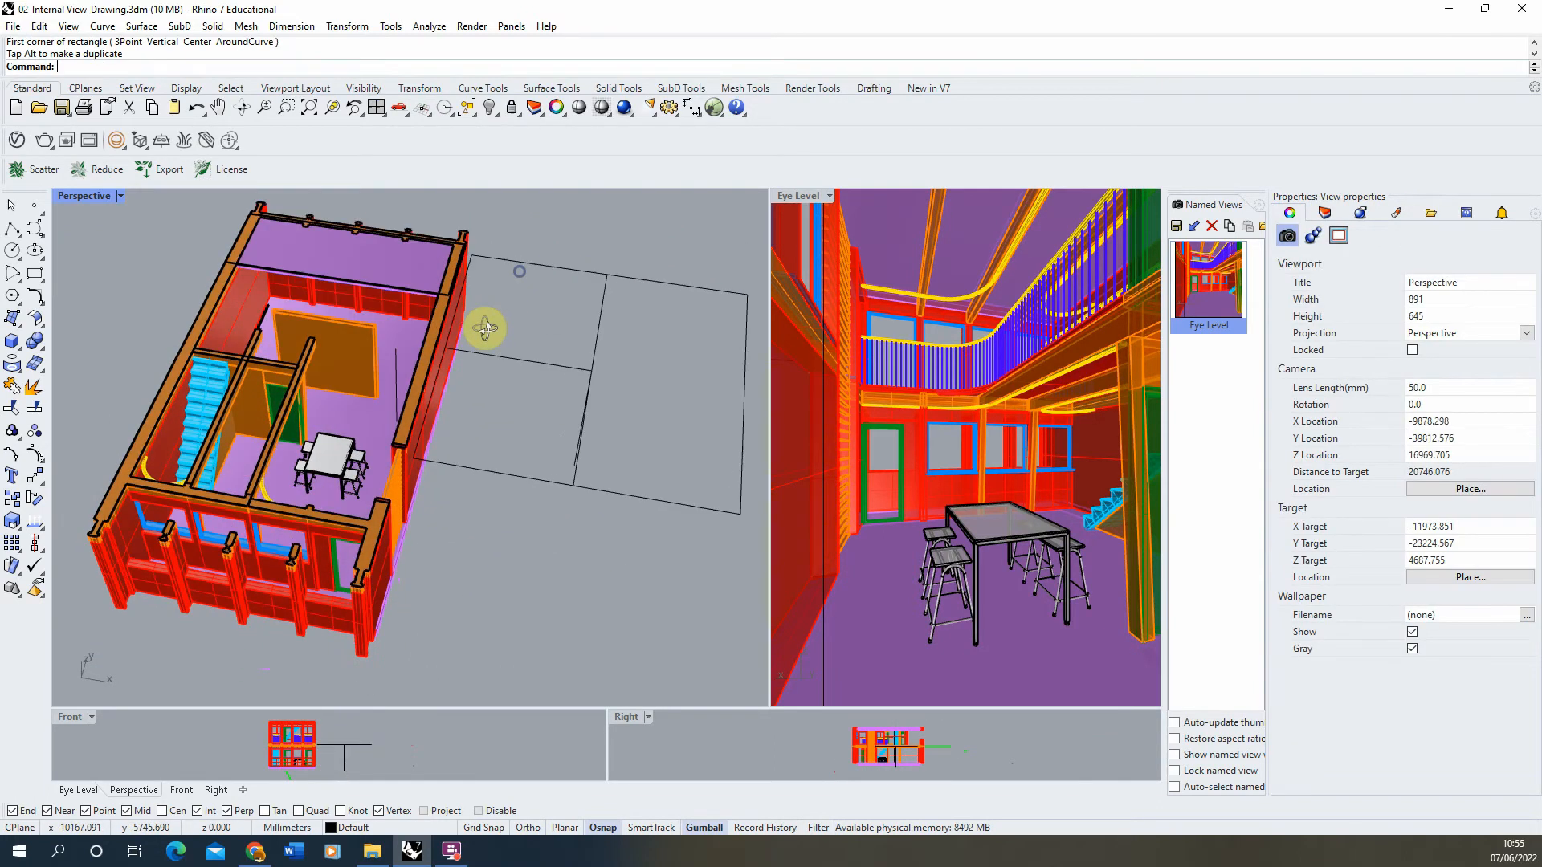
Rotate the stool at the table's near corner and pull it away from the table
scroll(297, 373, "up", 5)
scroll(504, 454, "up", 5)
scroll(534, 514, "up", 5)
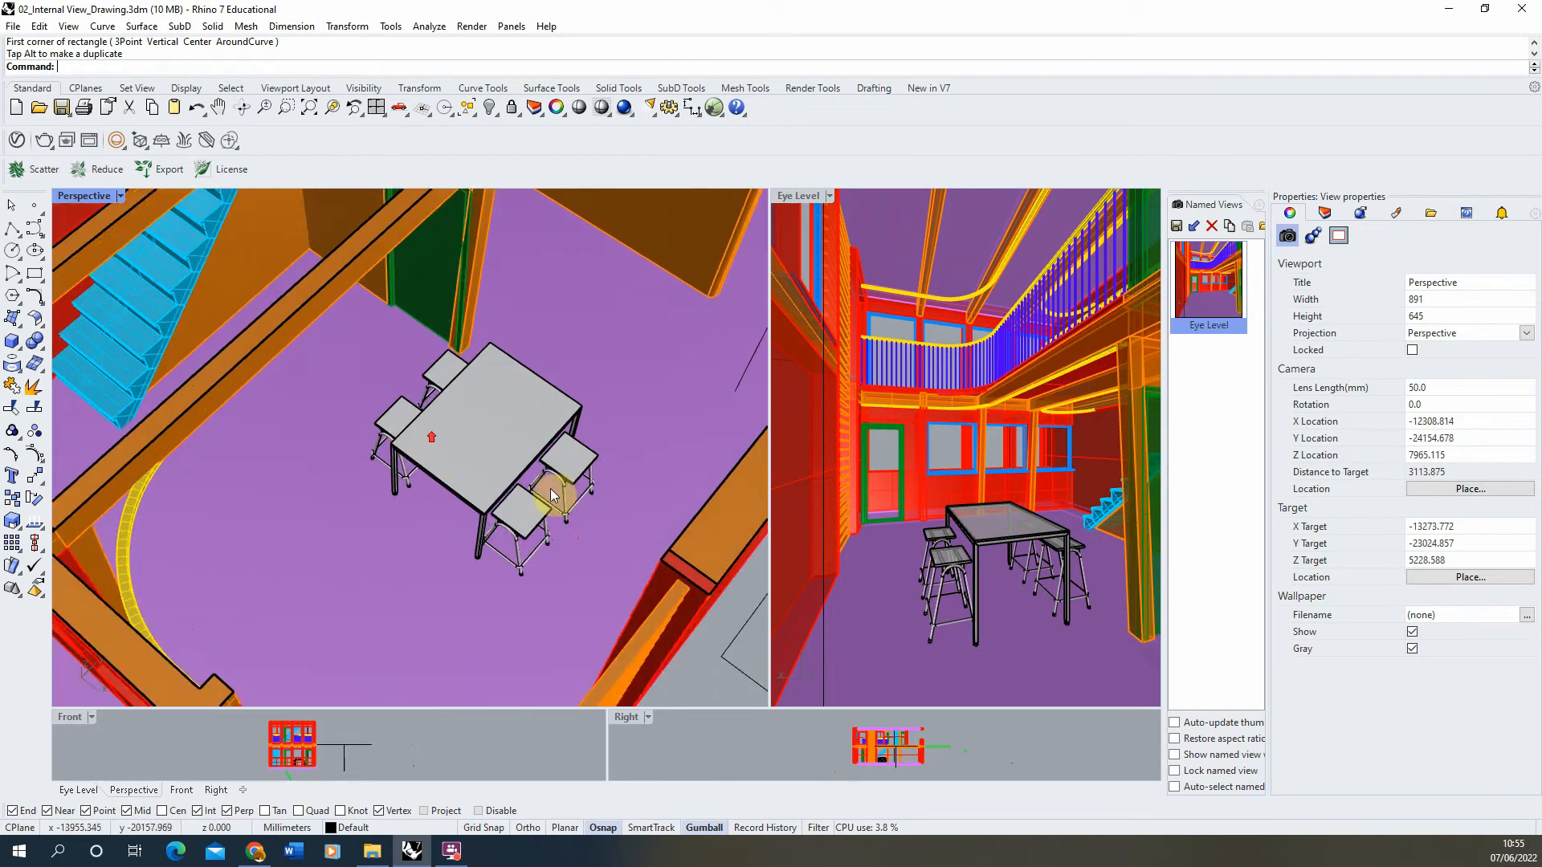
left_click(522, 526)
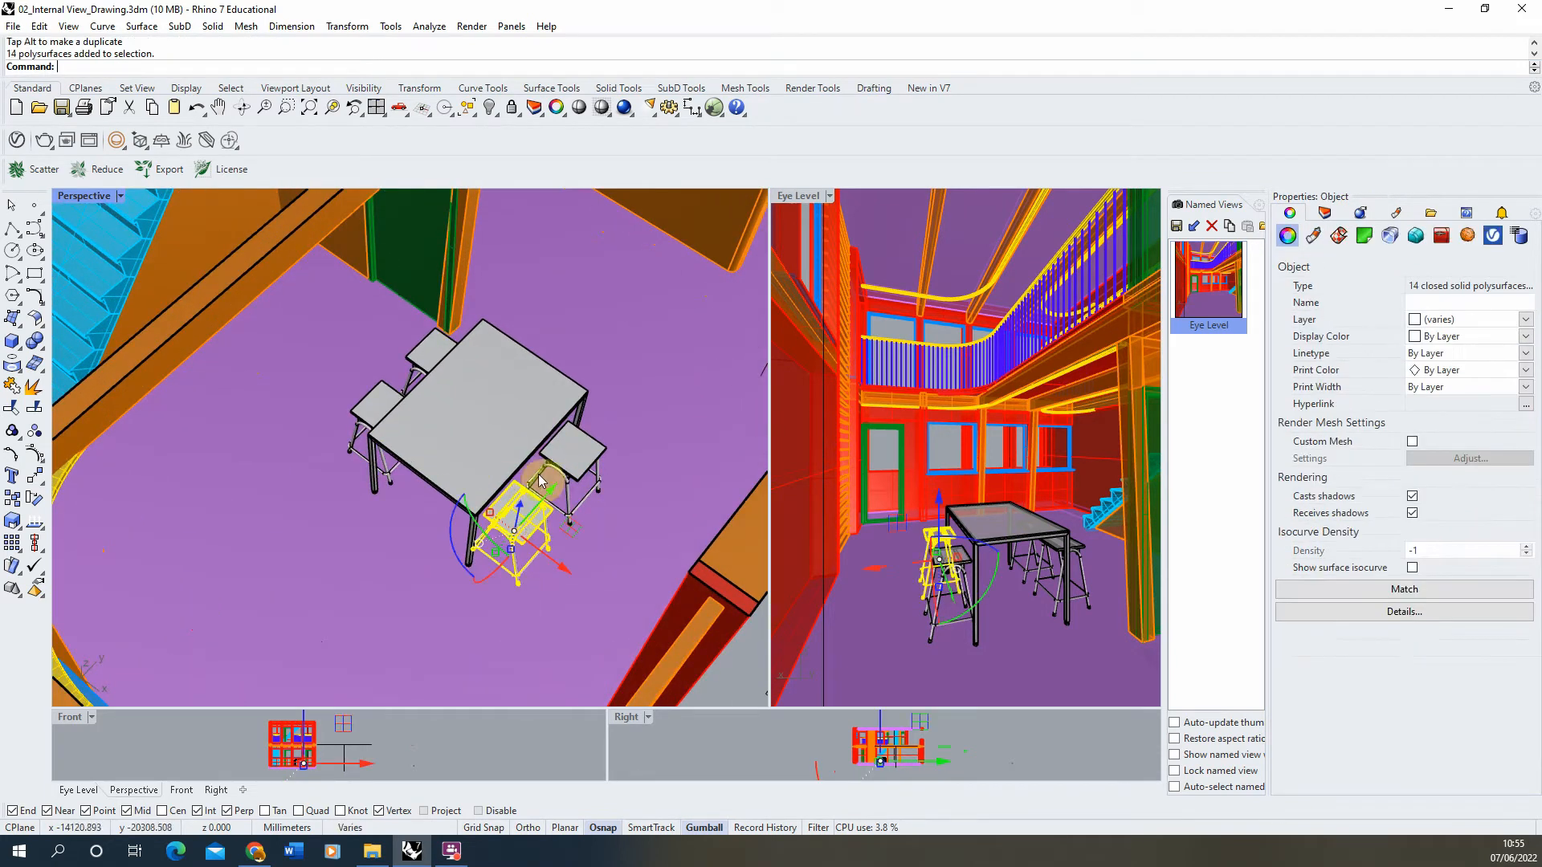
left_click(488, 462)
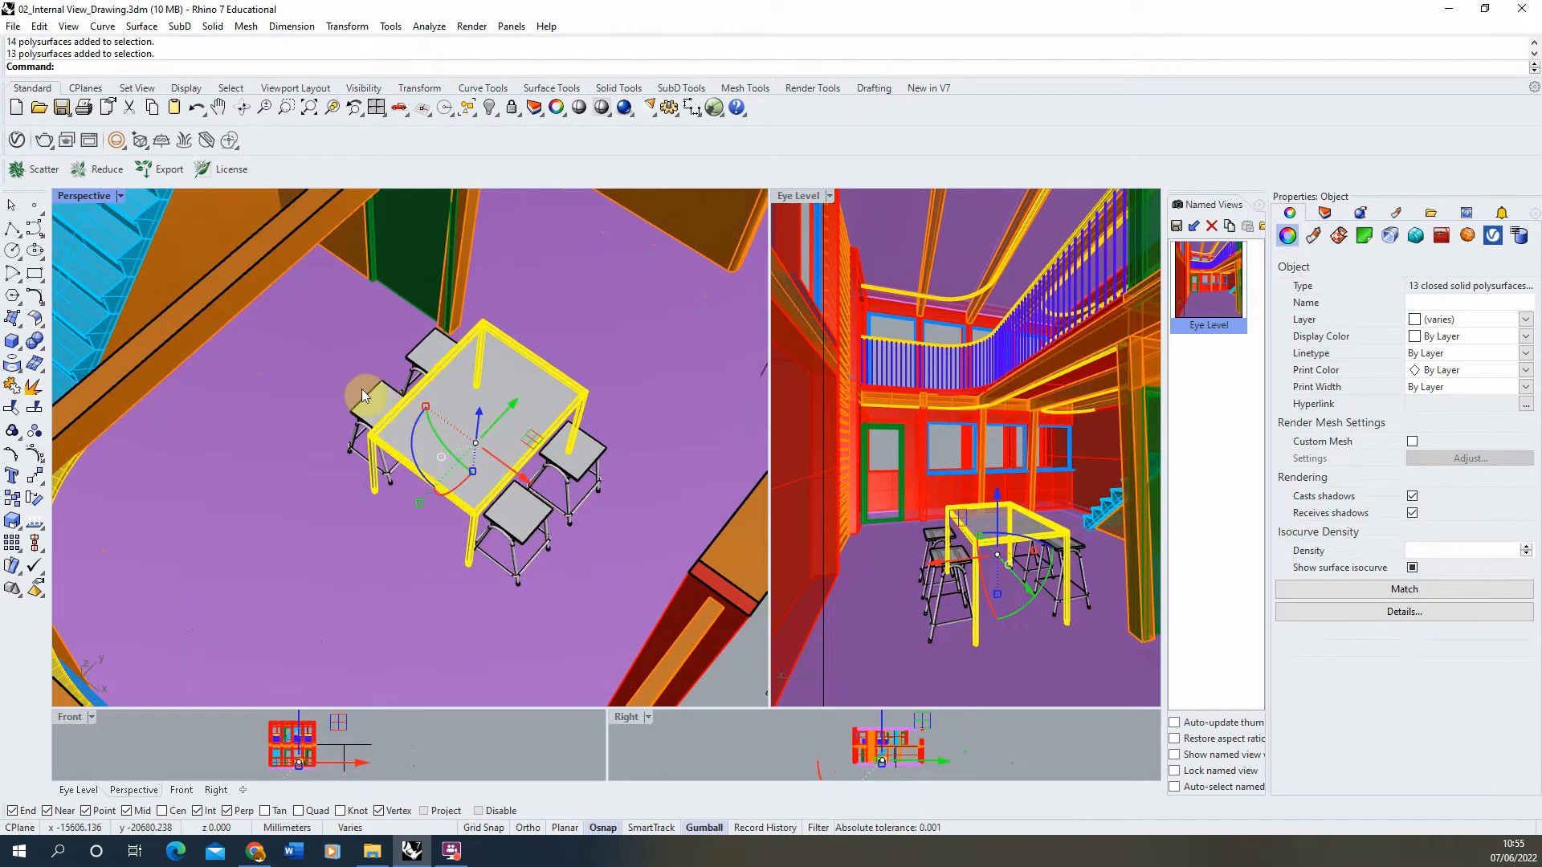
left_click(523, 537)
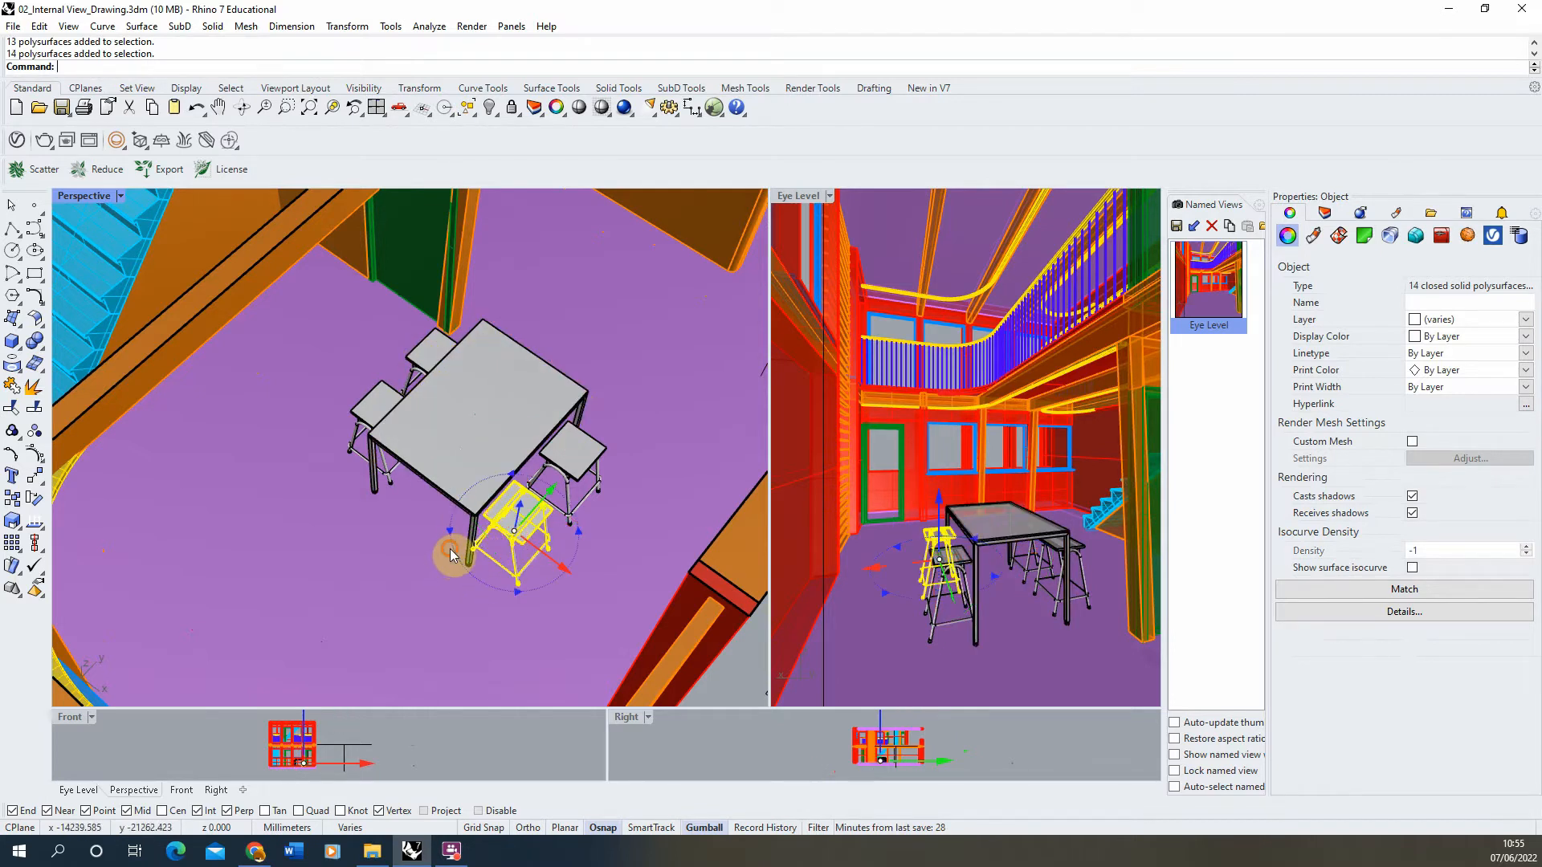
left_click_drag(450, 554, 172, 228)
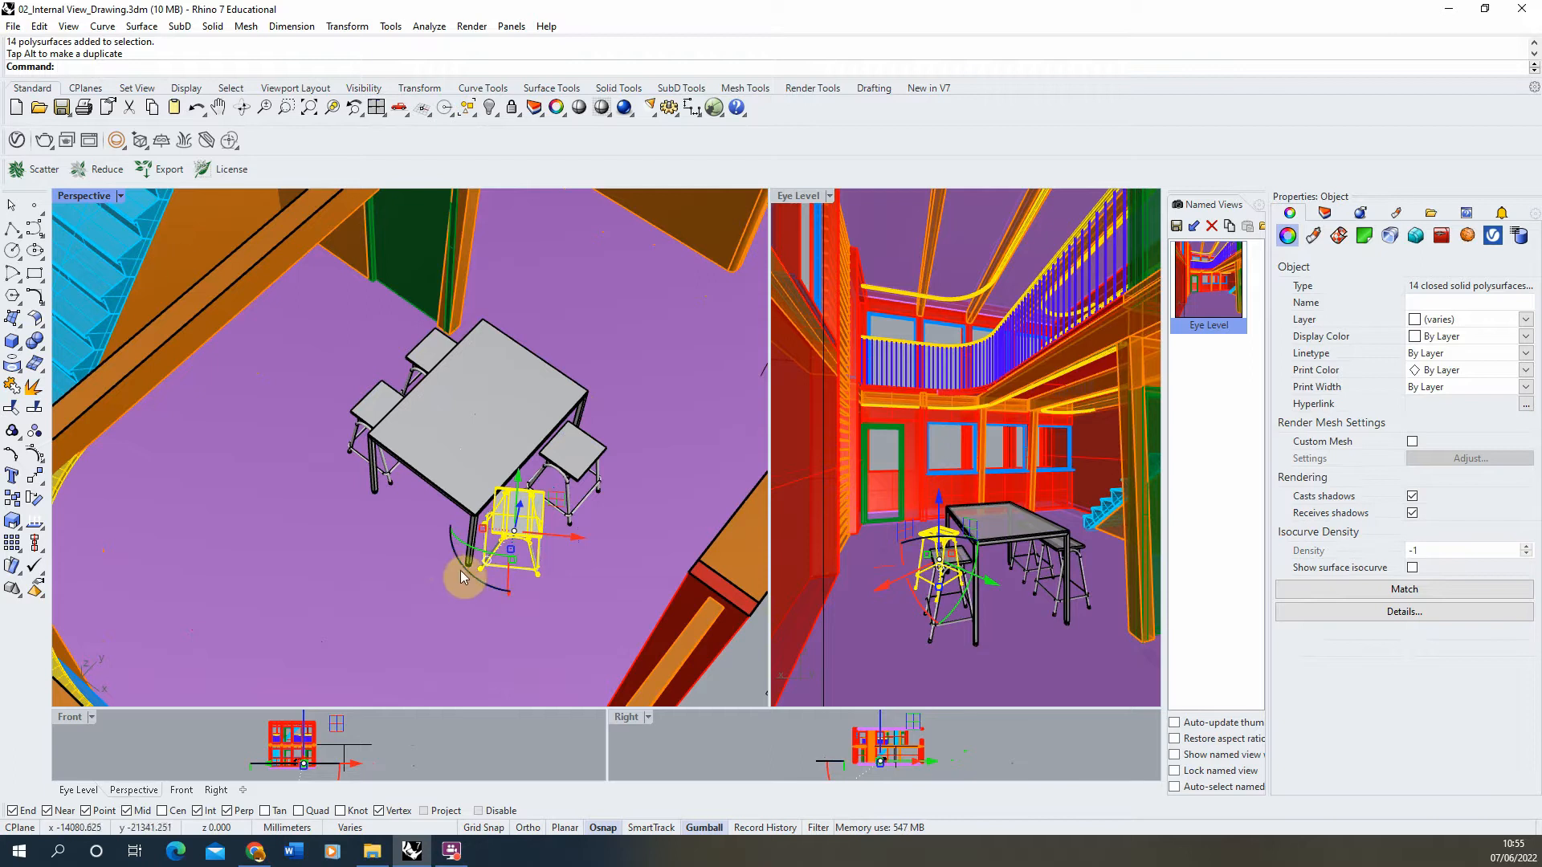
left_click_drag(483, 582, 333, 485)
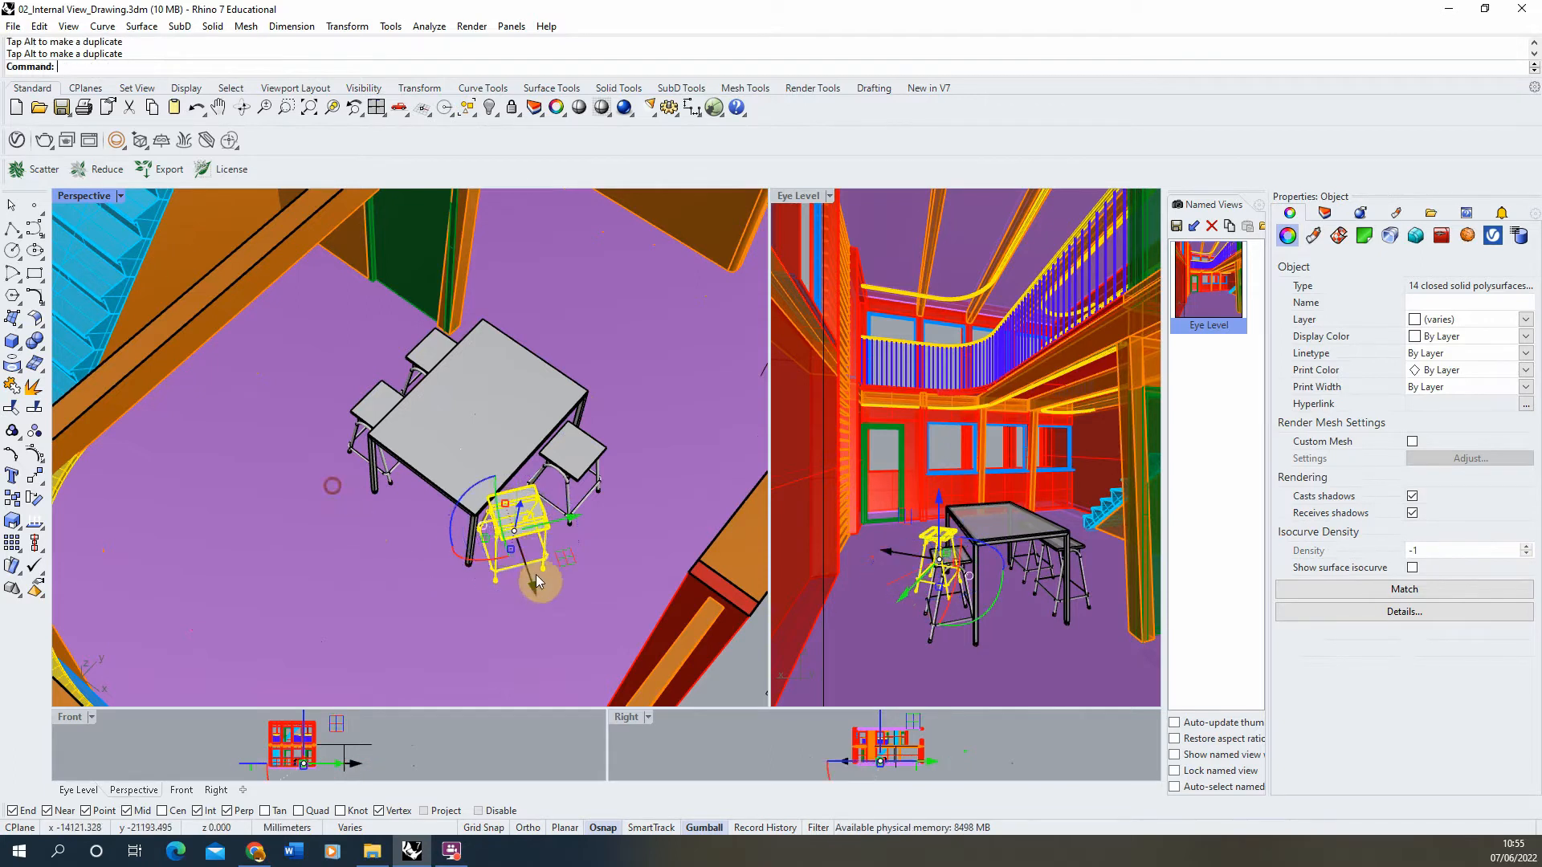
left_click_drag(528, 570, 548, 632)
left_click(546, 623)
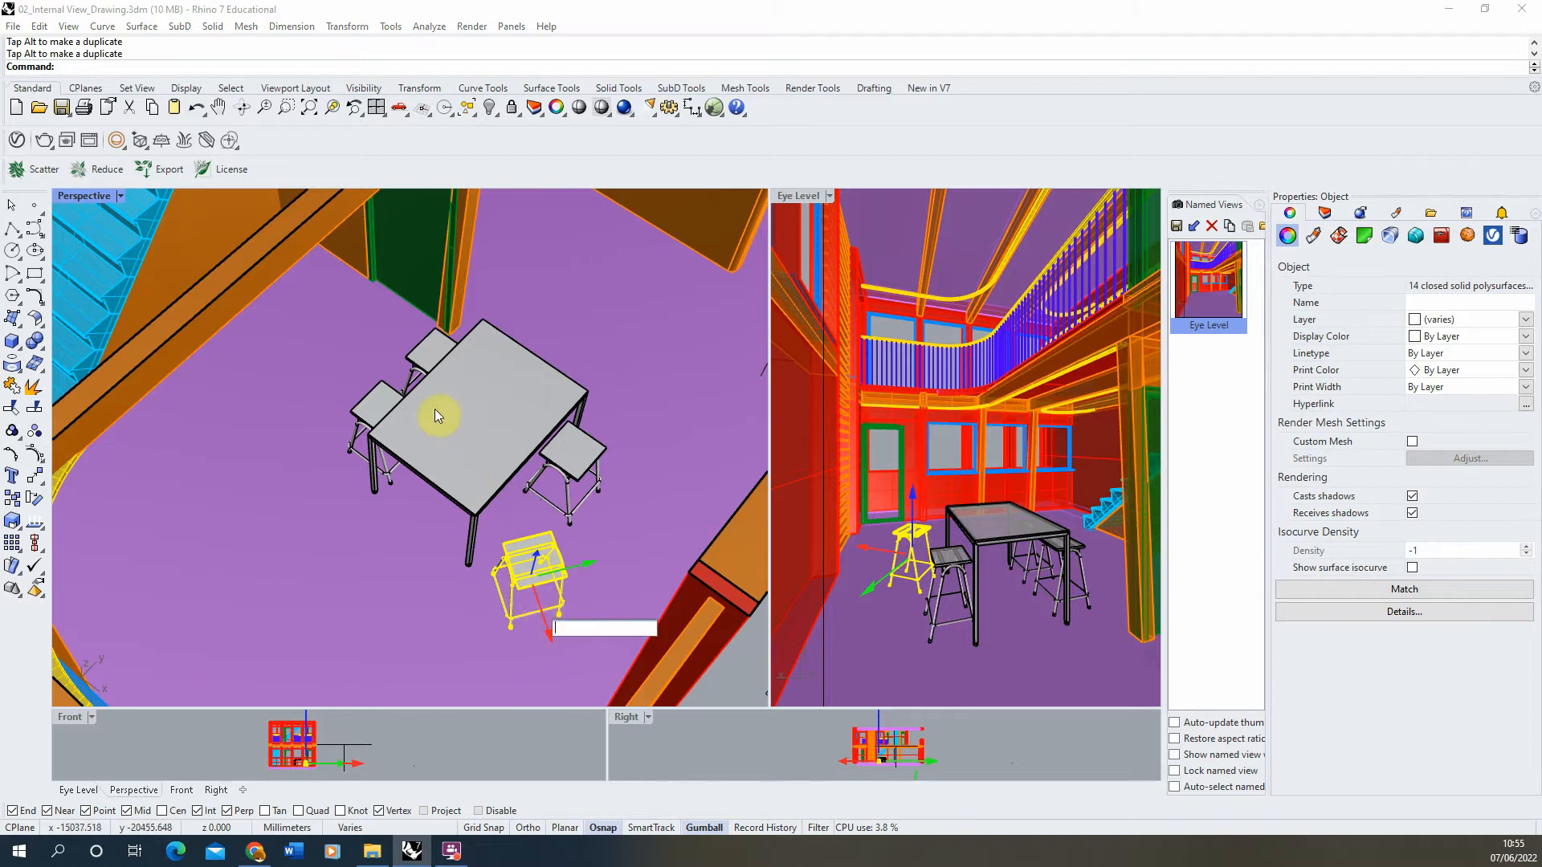
Adjust the placement of the stools on the table's far side and select the remaining near-side stool
left_click(384, 406)
left_click_drag(329, 458, 458, 398)
left_click(574, 474)
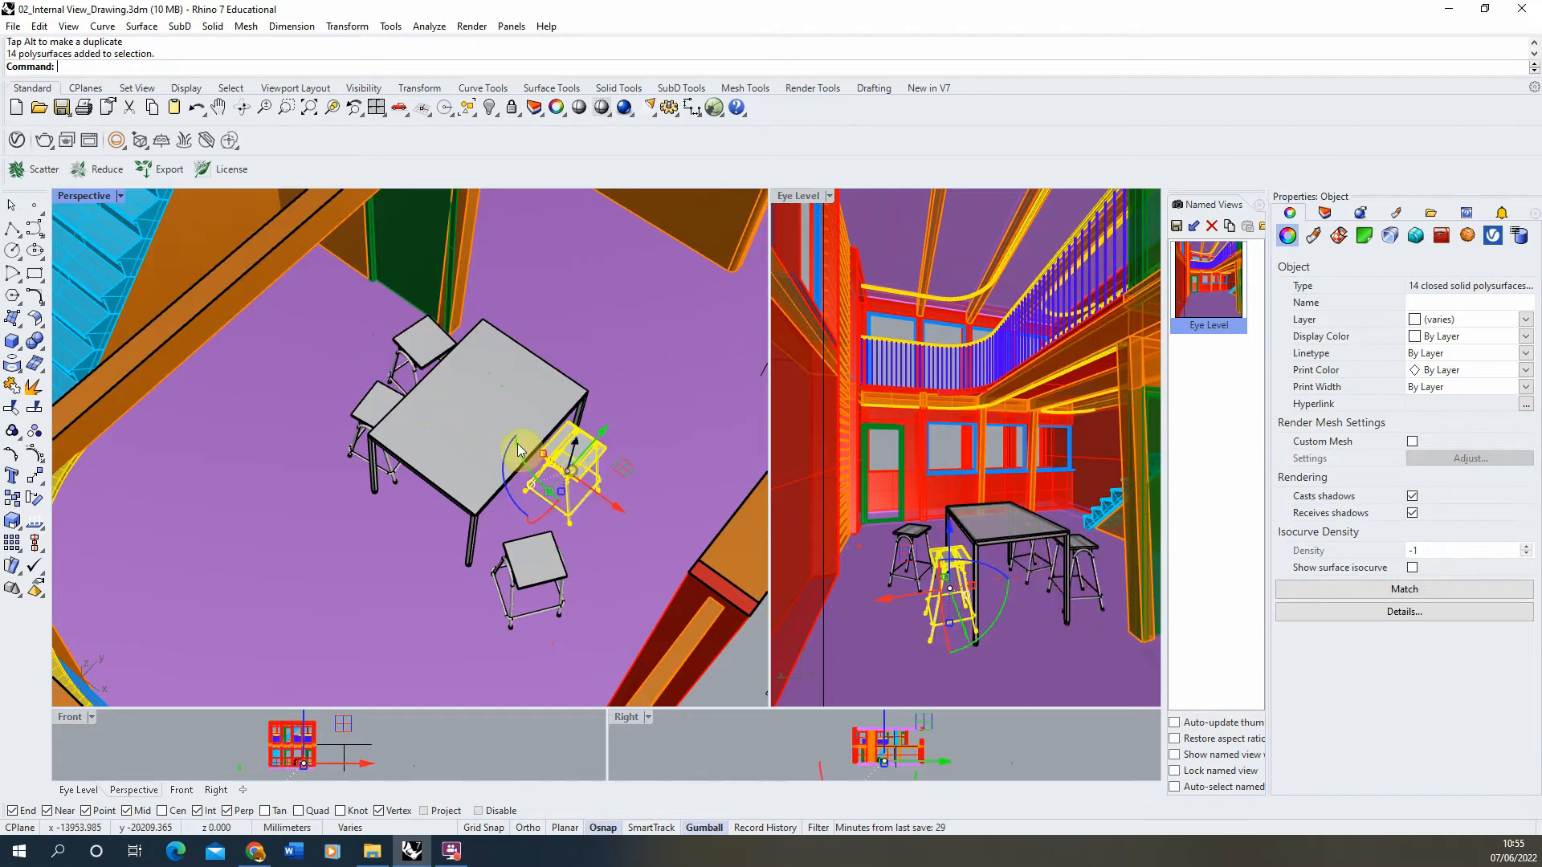
scroll(447, 393, "down", 1)
scroll(448, 393, "down", 4)
scroll(523, 529, "down", 2)
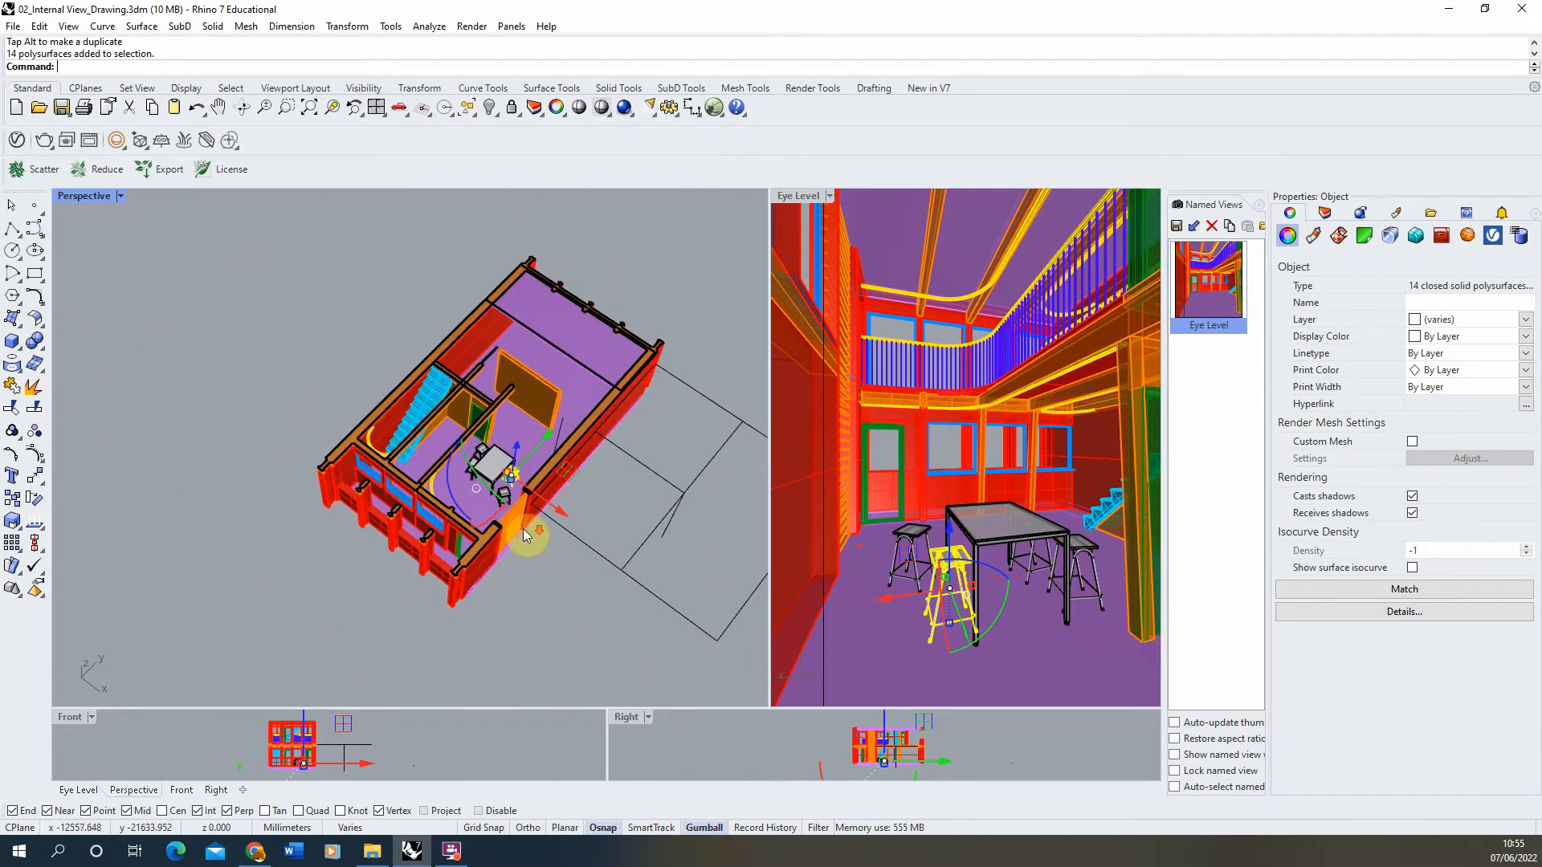
Rotate the ground-floor door block about its lower corner in the front wall so it swings open into the room, and deselect it
scroll(469, 514, "up", 5)
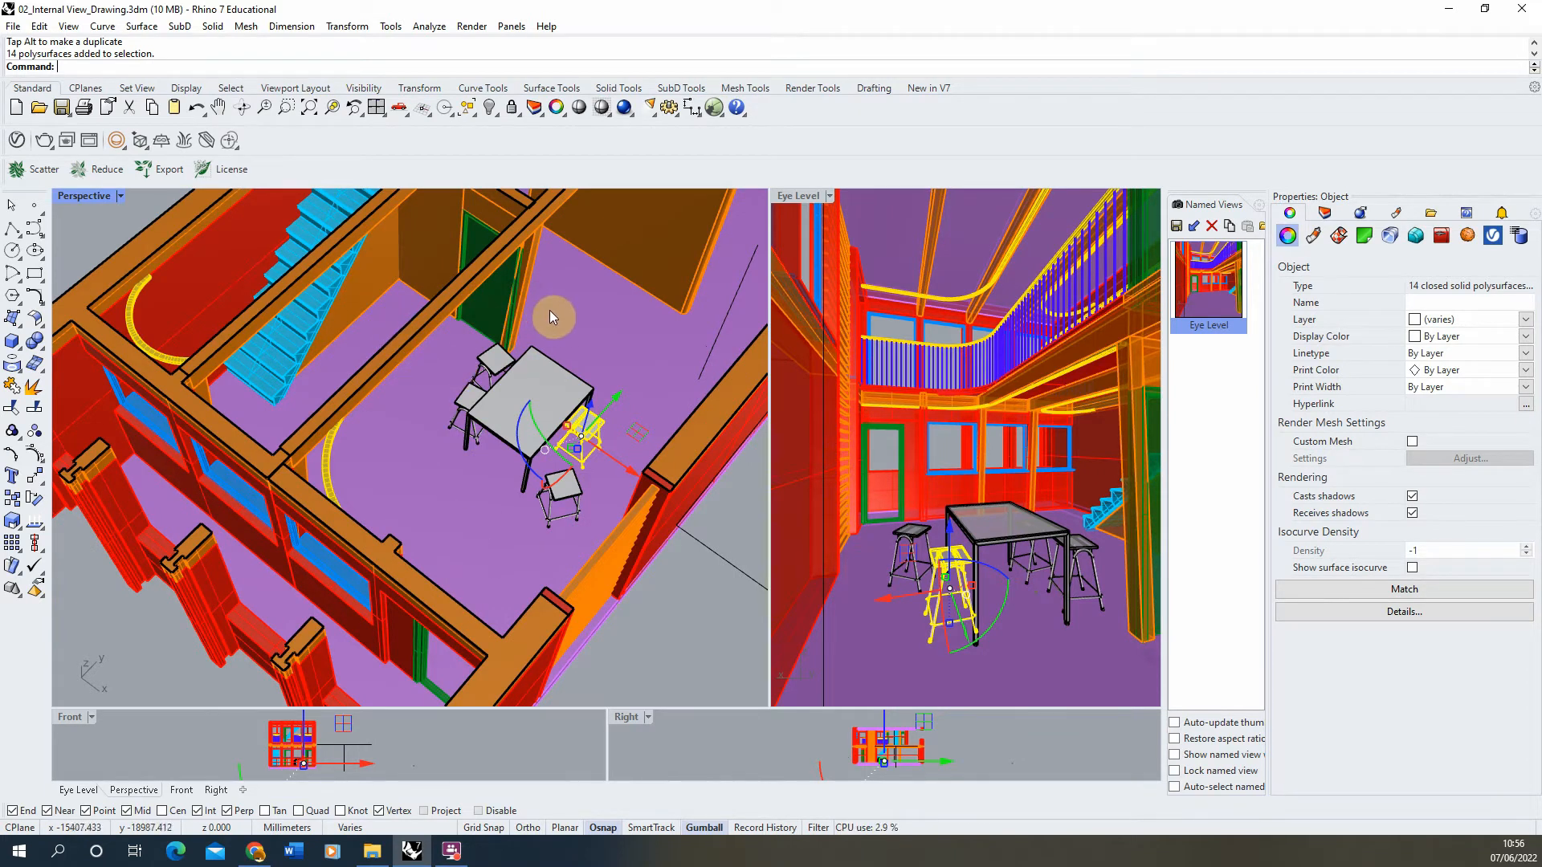
scroll(557, 305, "down", 3)
scroll(441, 565, "up", 5)
left_click(441, 565)
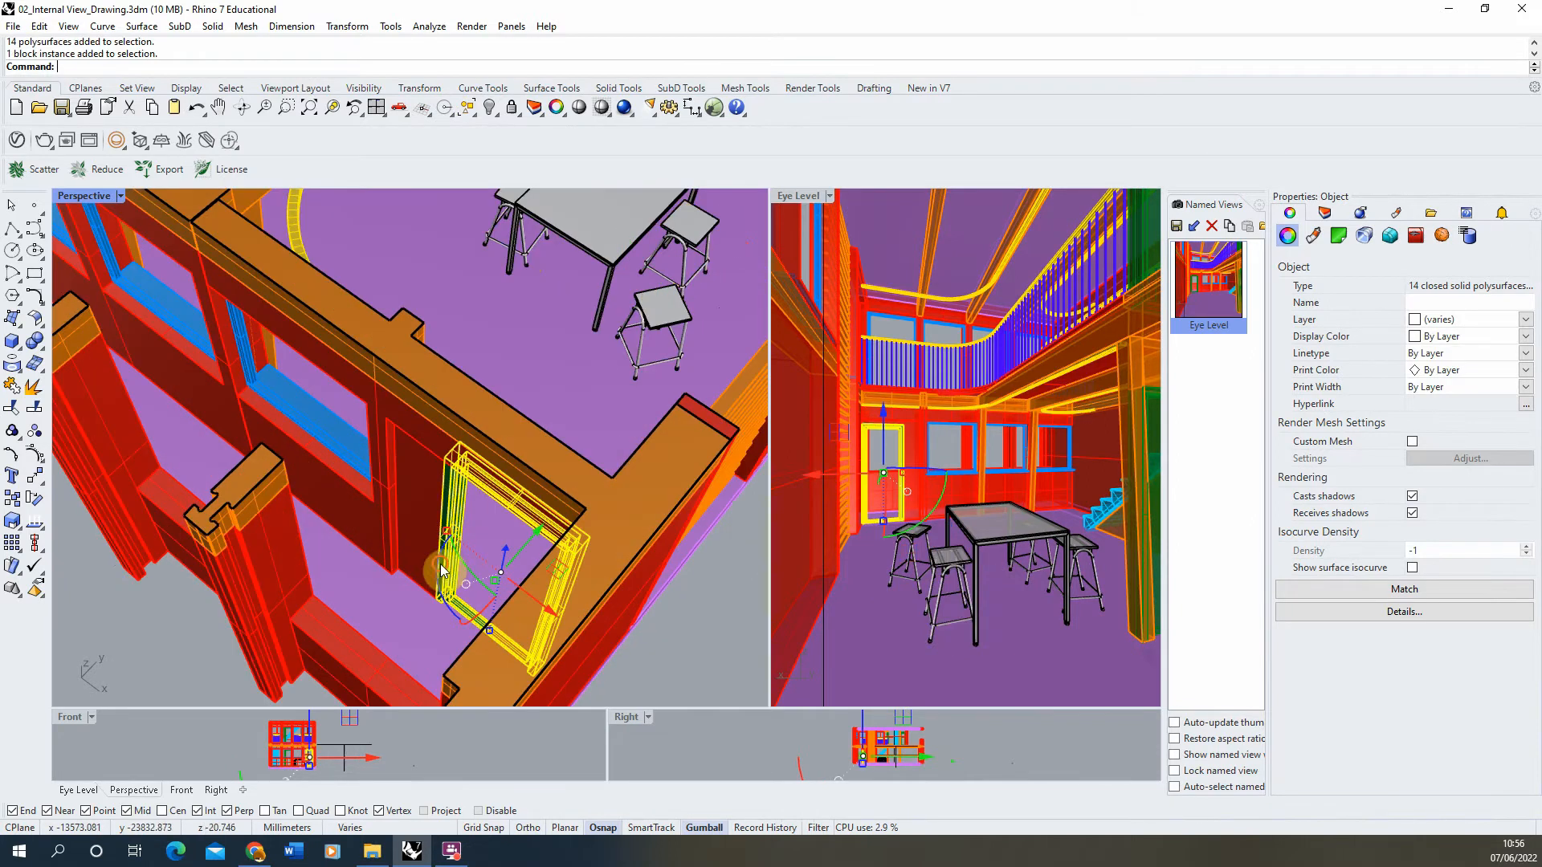
scroll(363, 458, "down", 3)
scroll(394, 506, "up", 3)
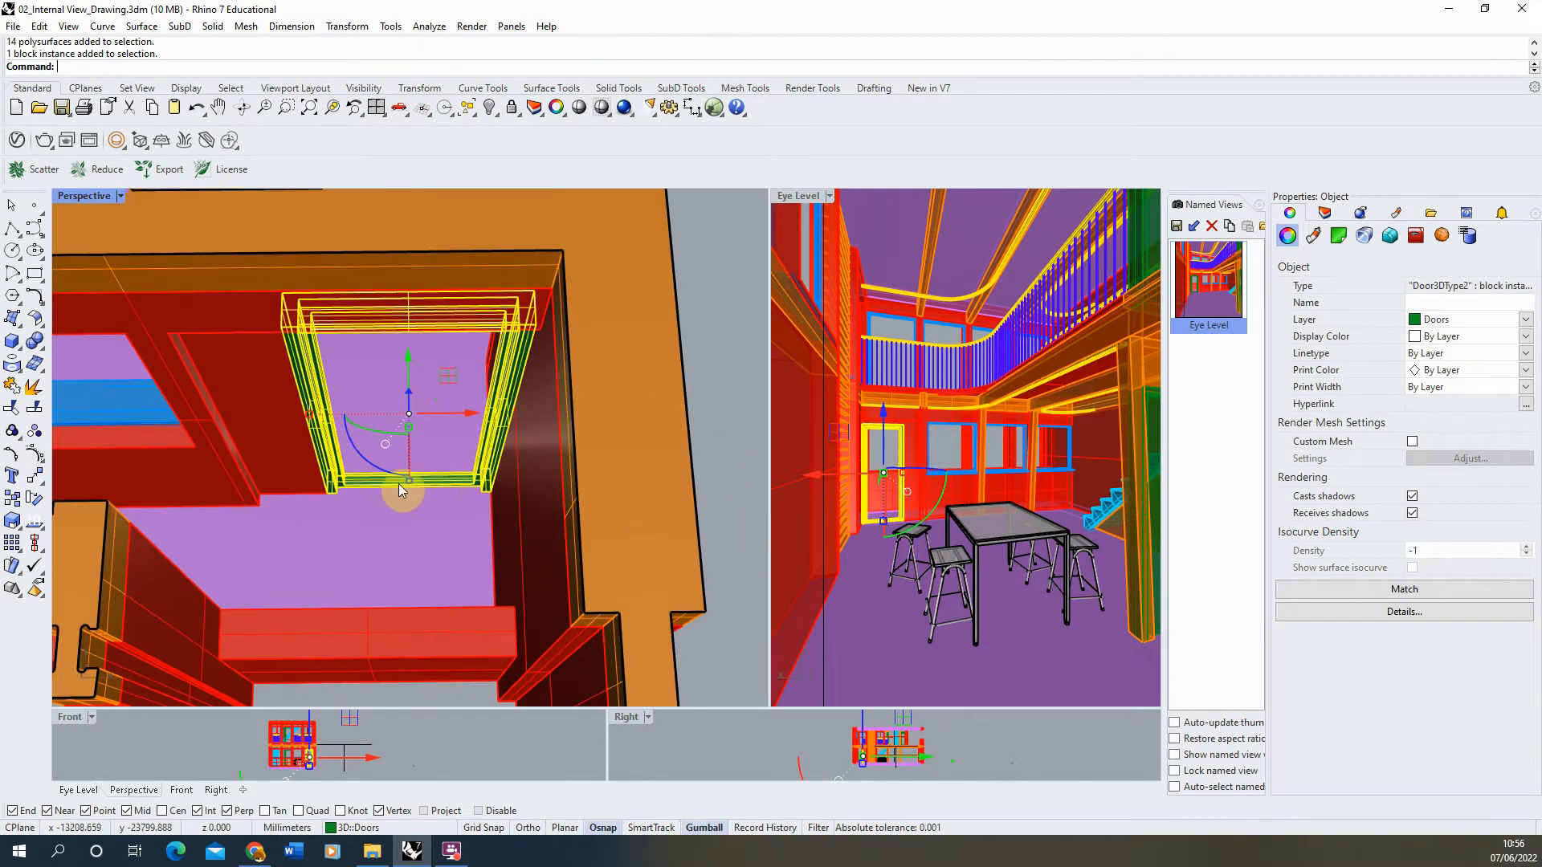
left_click(33, 493)
scroll(493, 506, "up", 2)
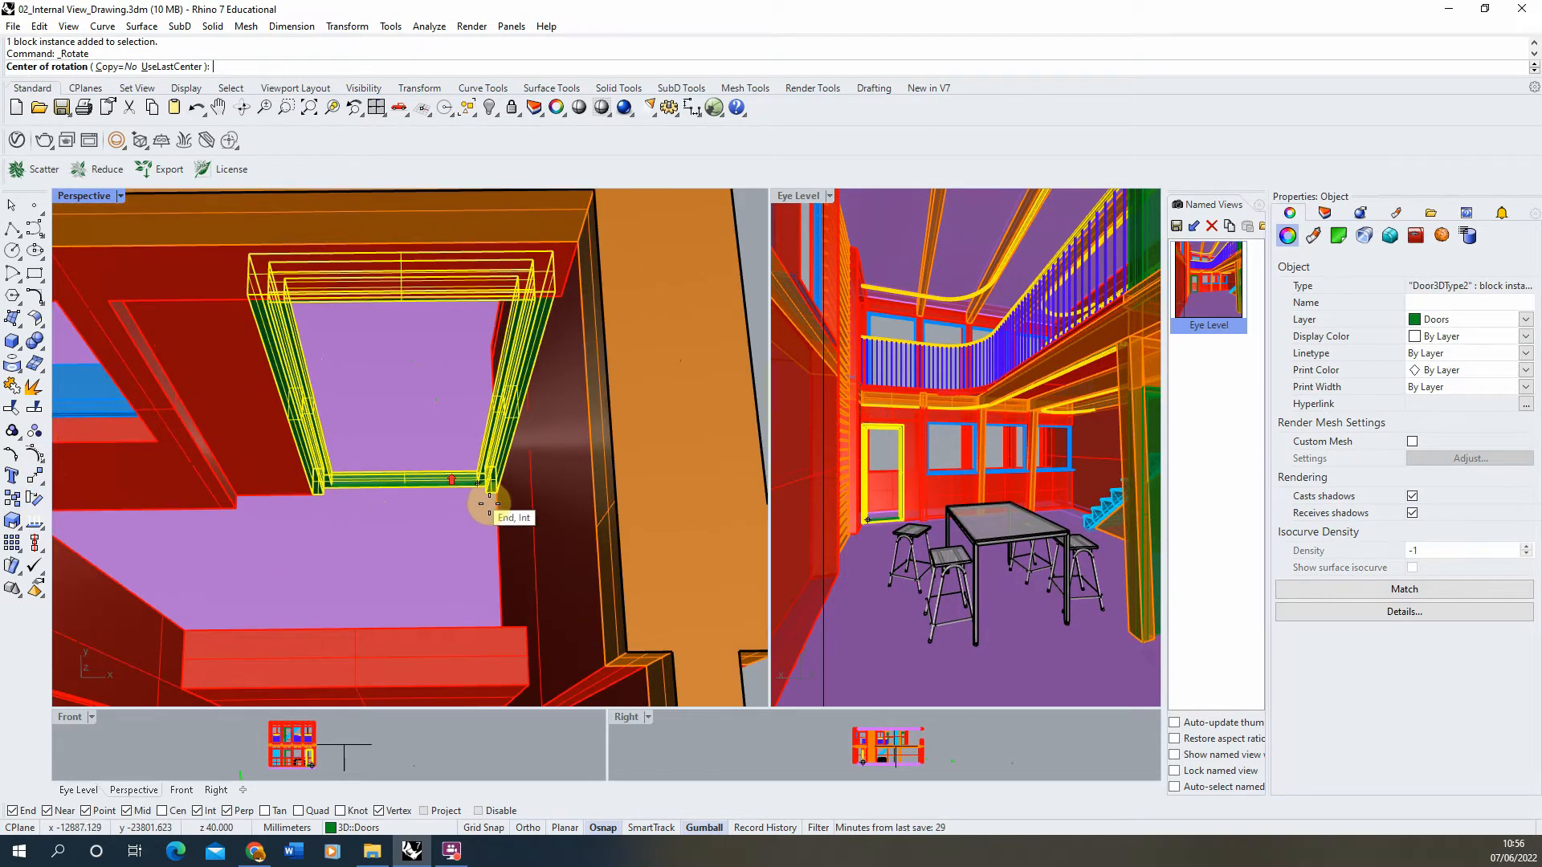
left_click(497, 492)
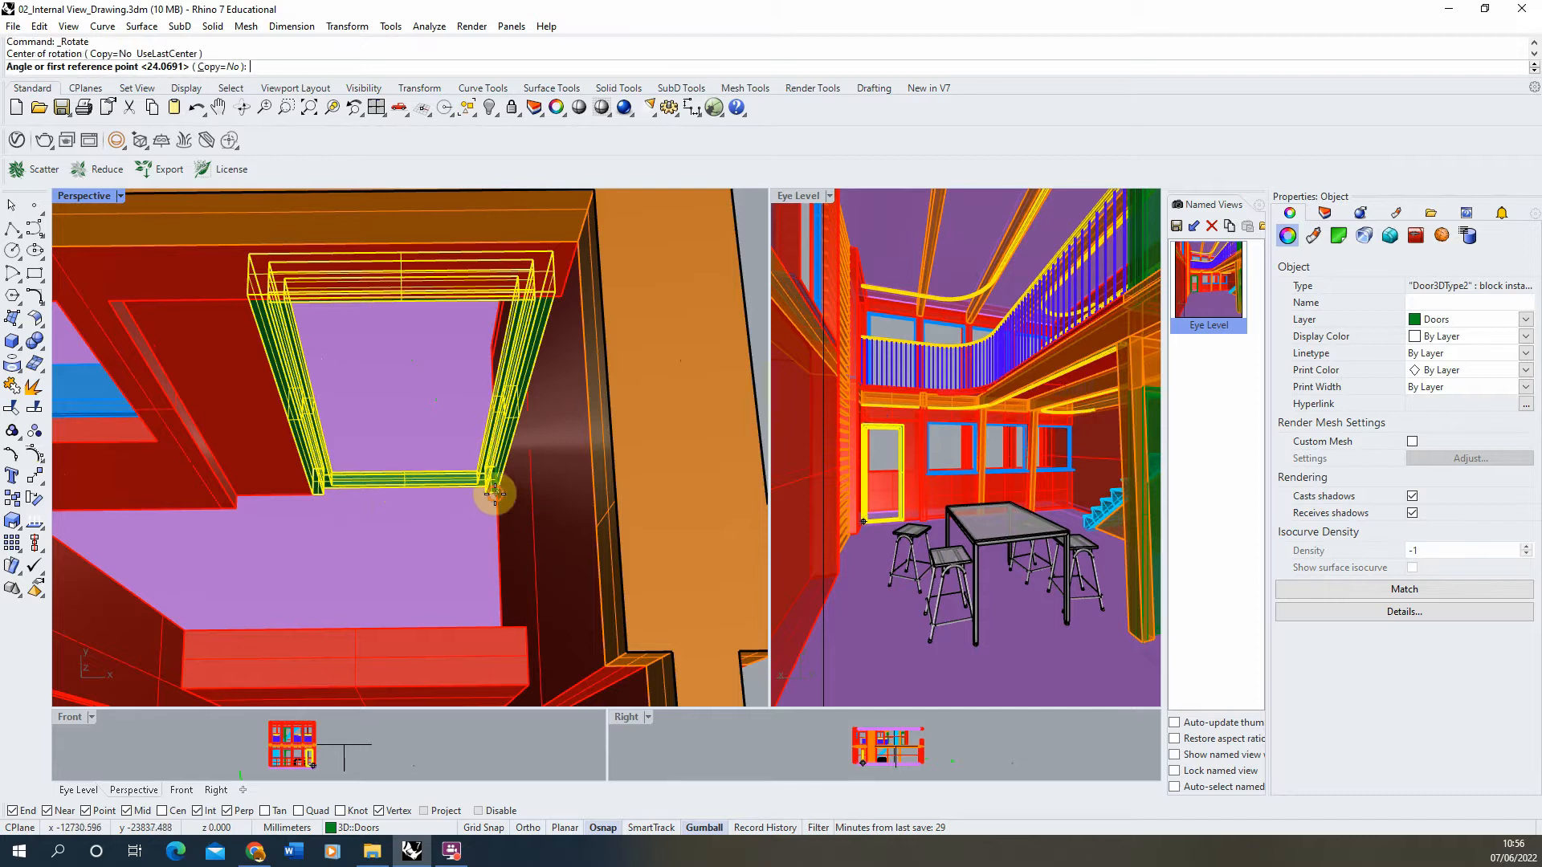
left_click(314, 495)
left_click(357, 401)
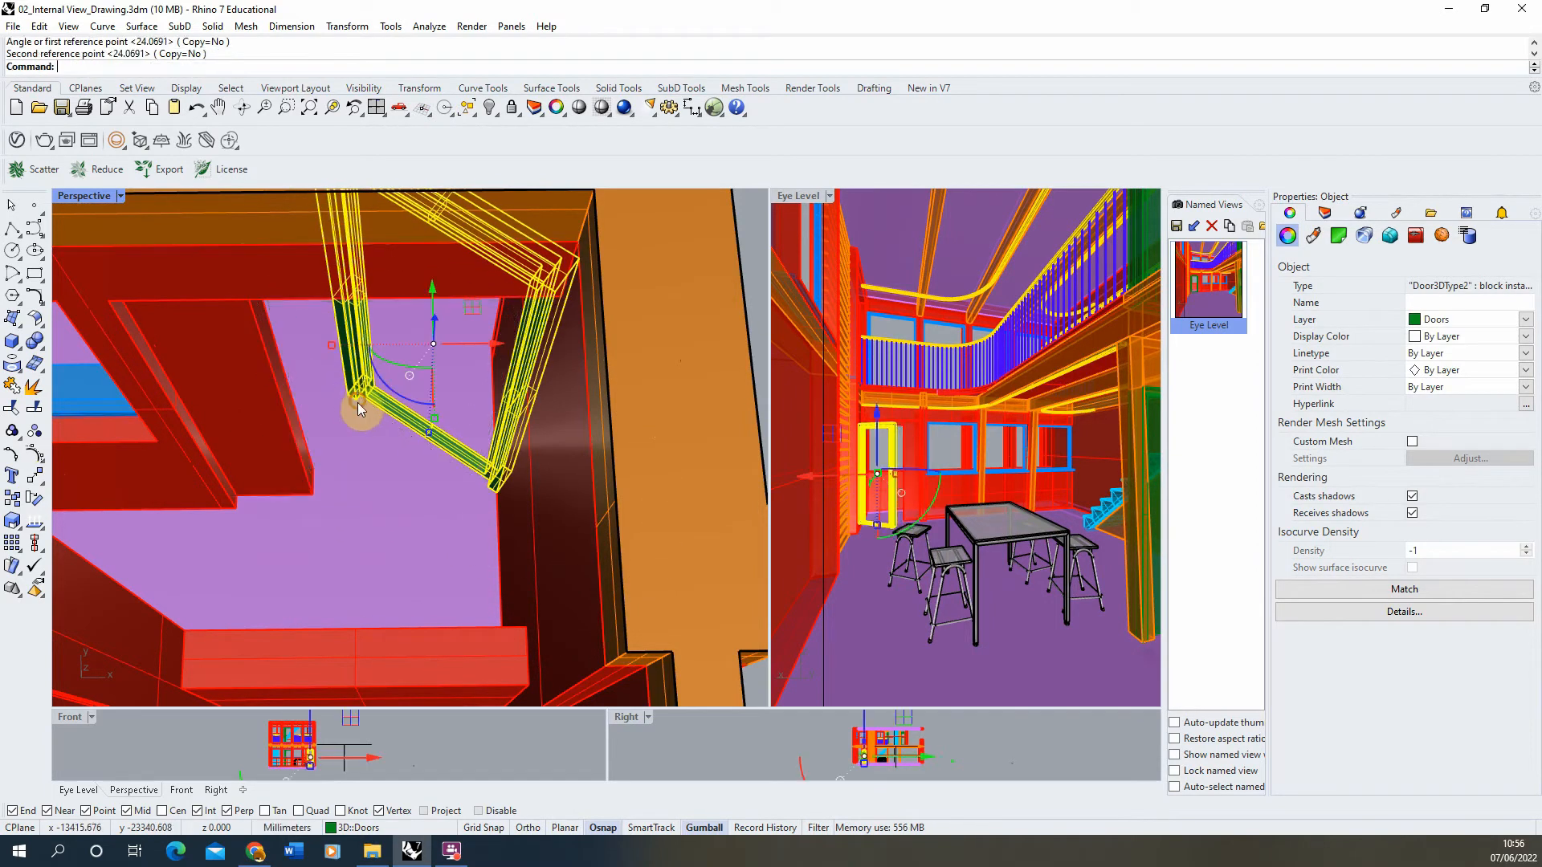
right_click_drag(358, 403, 613, 437)
left_click(660, 438)
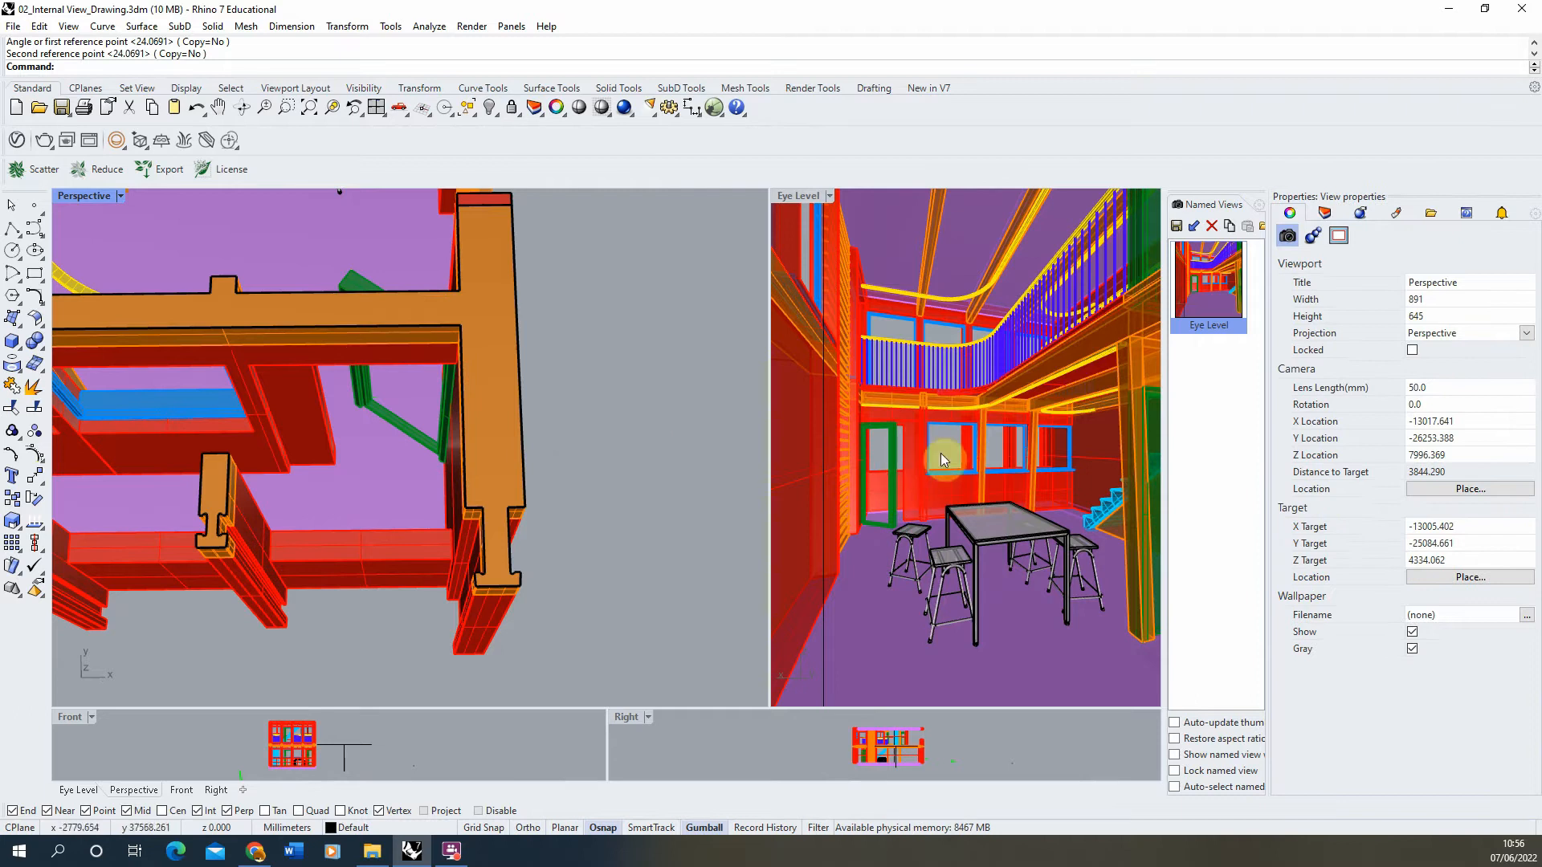
Examine the opened door, the front facade and the cut-open ground floor from several angles outside the building
scroll(523, 512, "down", 6)
right_click_drag(385, 412, 281, 384)
scroll(279, 383, "up", 5)
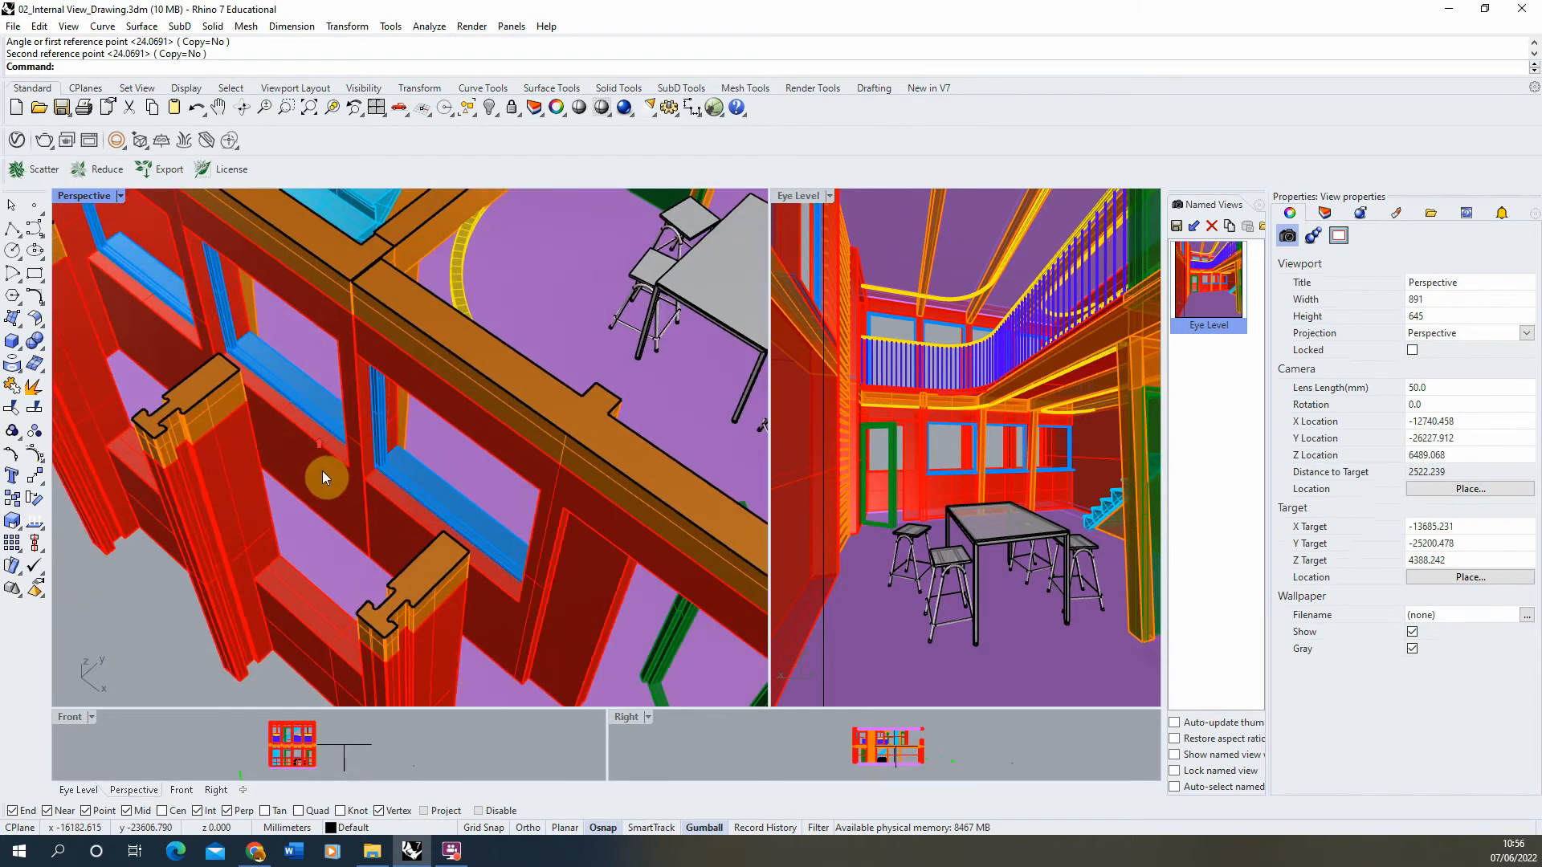
scroll(390, 437, "down", 6)
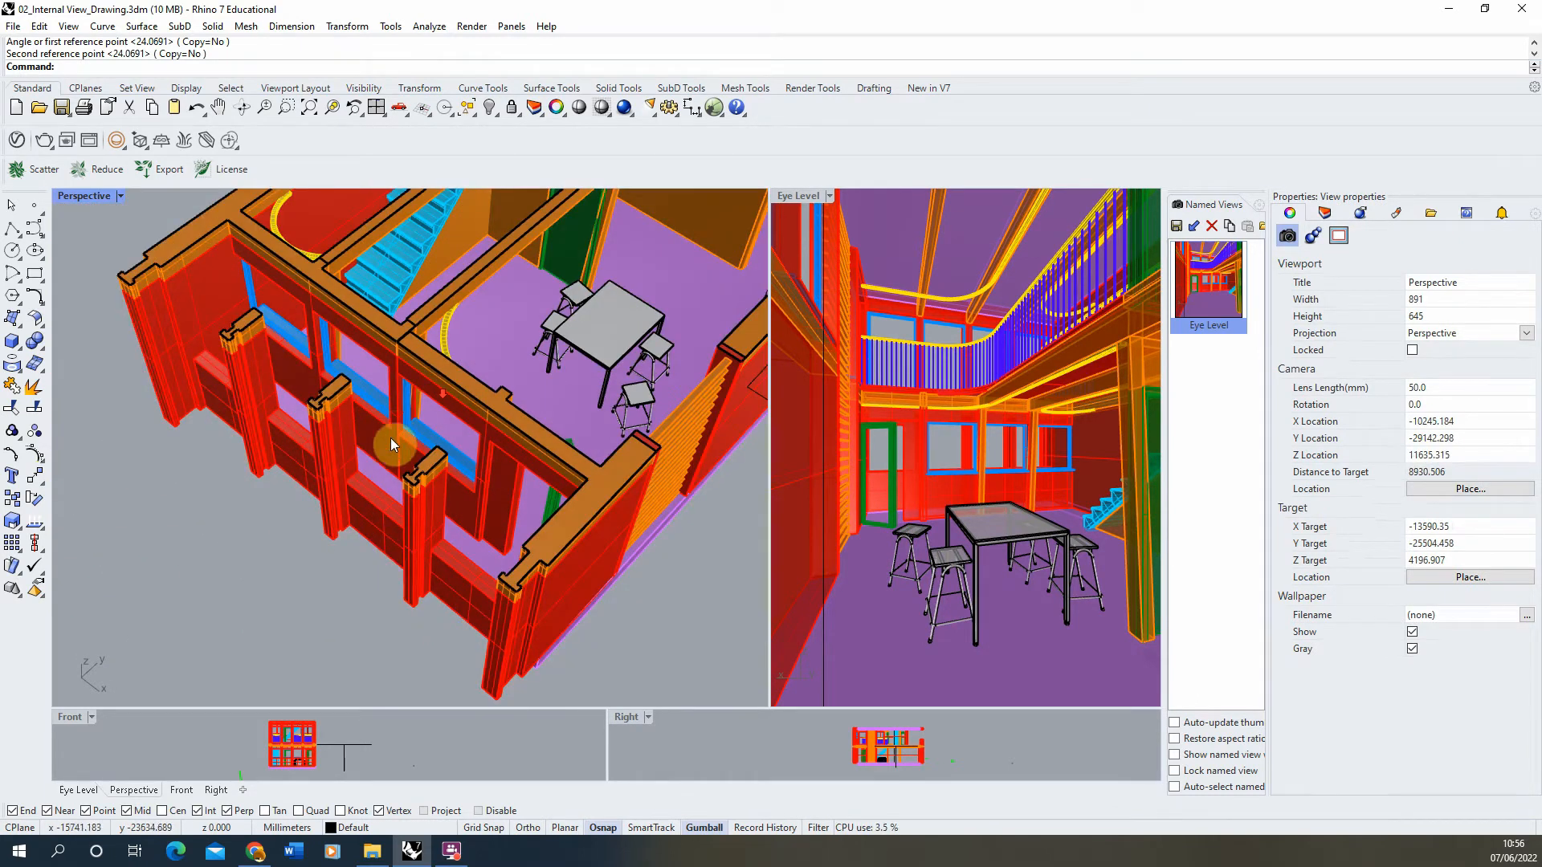
scroll(444, 434, "down", 6)
right_click_drag(444, 434, 308, 486)
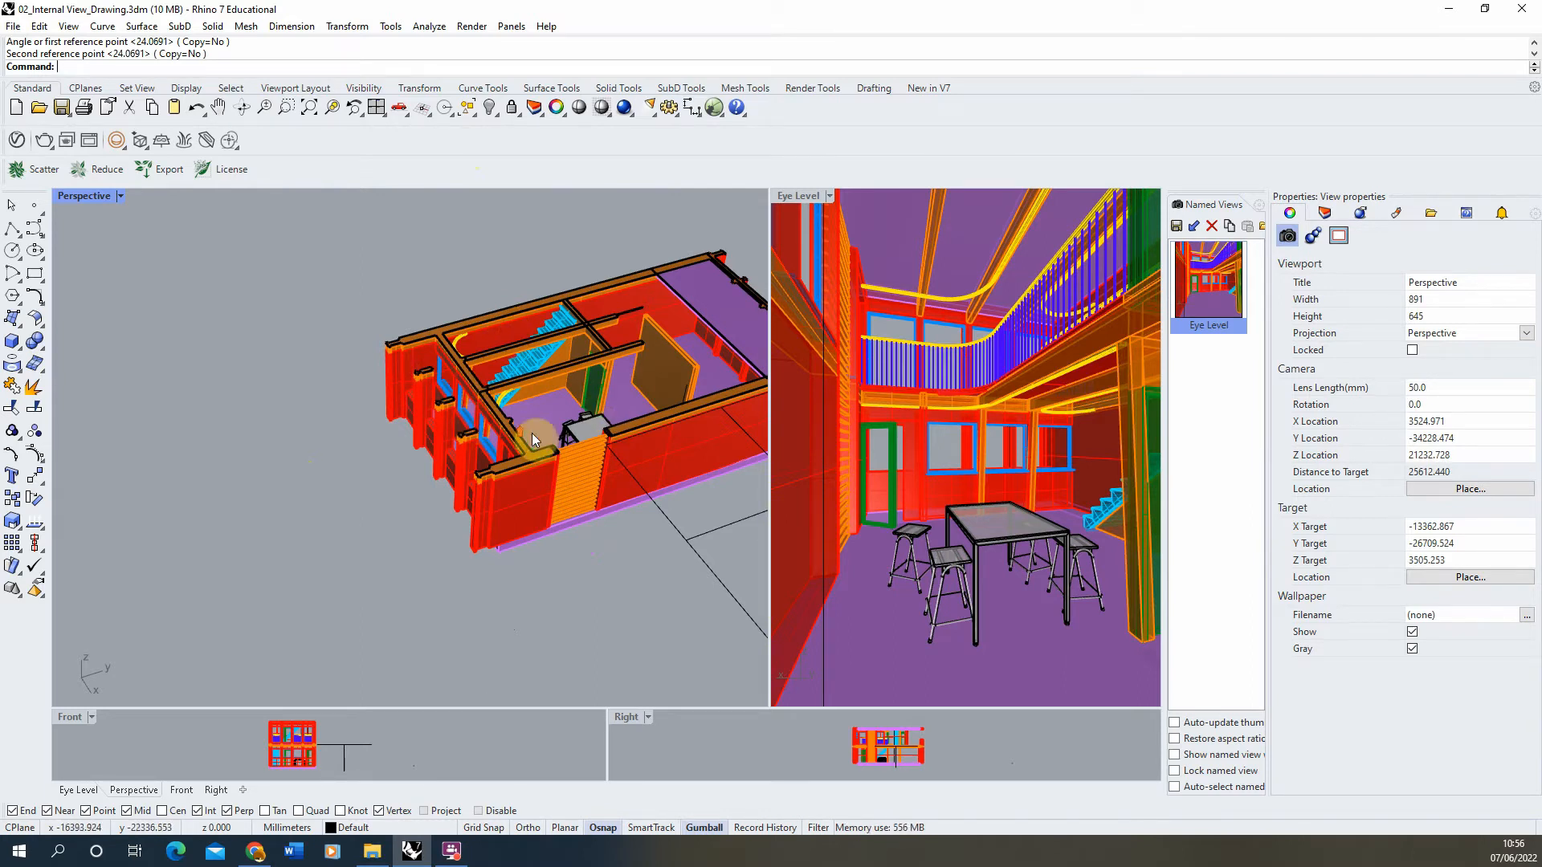
scroll(527, 430, "up", 12)
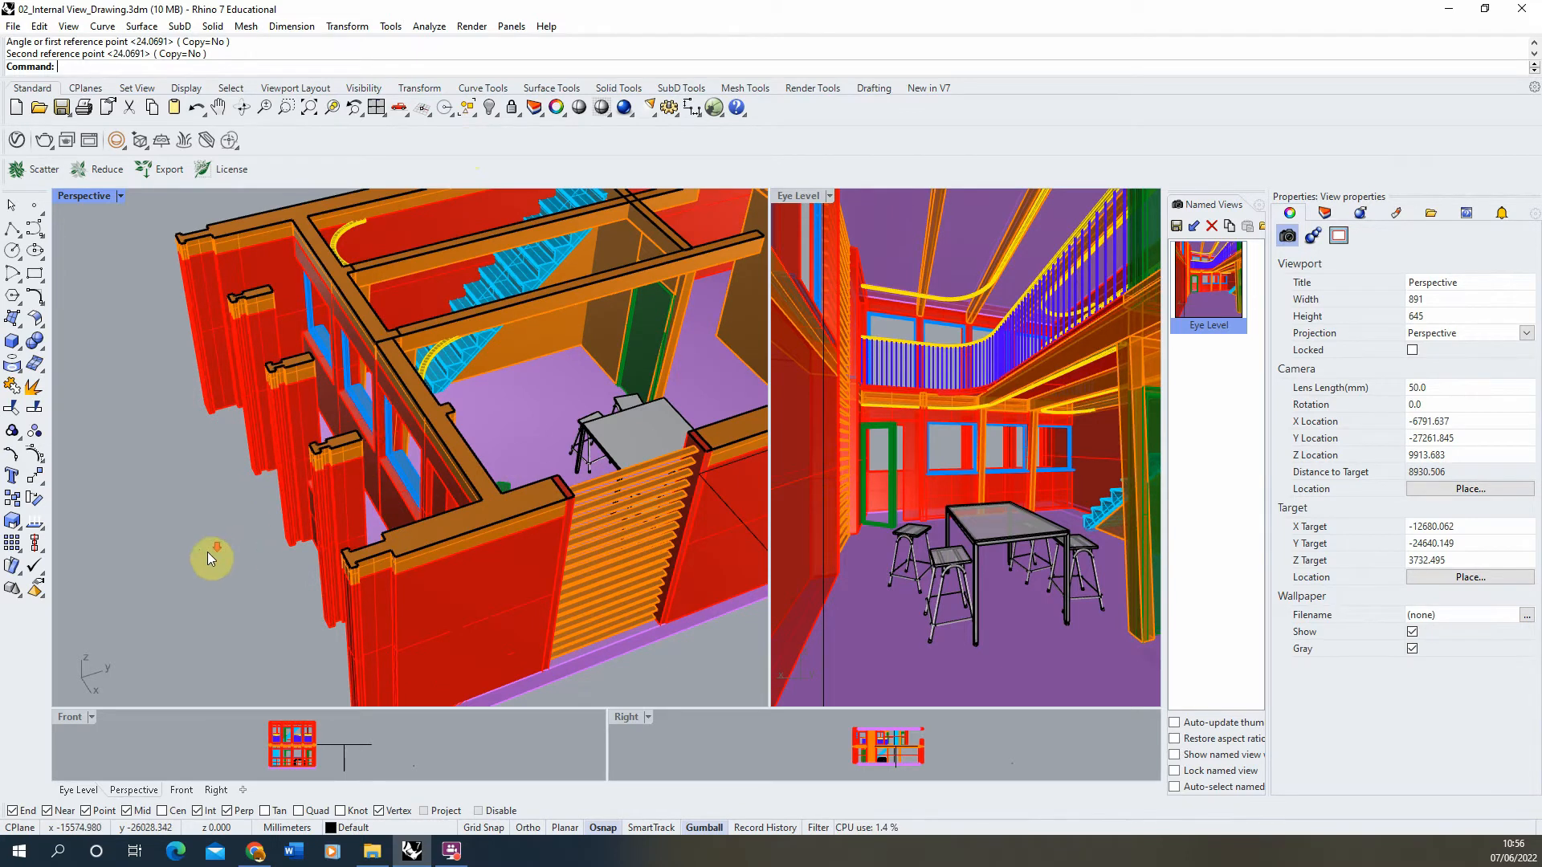
scroll(207, 552, "down", 8)
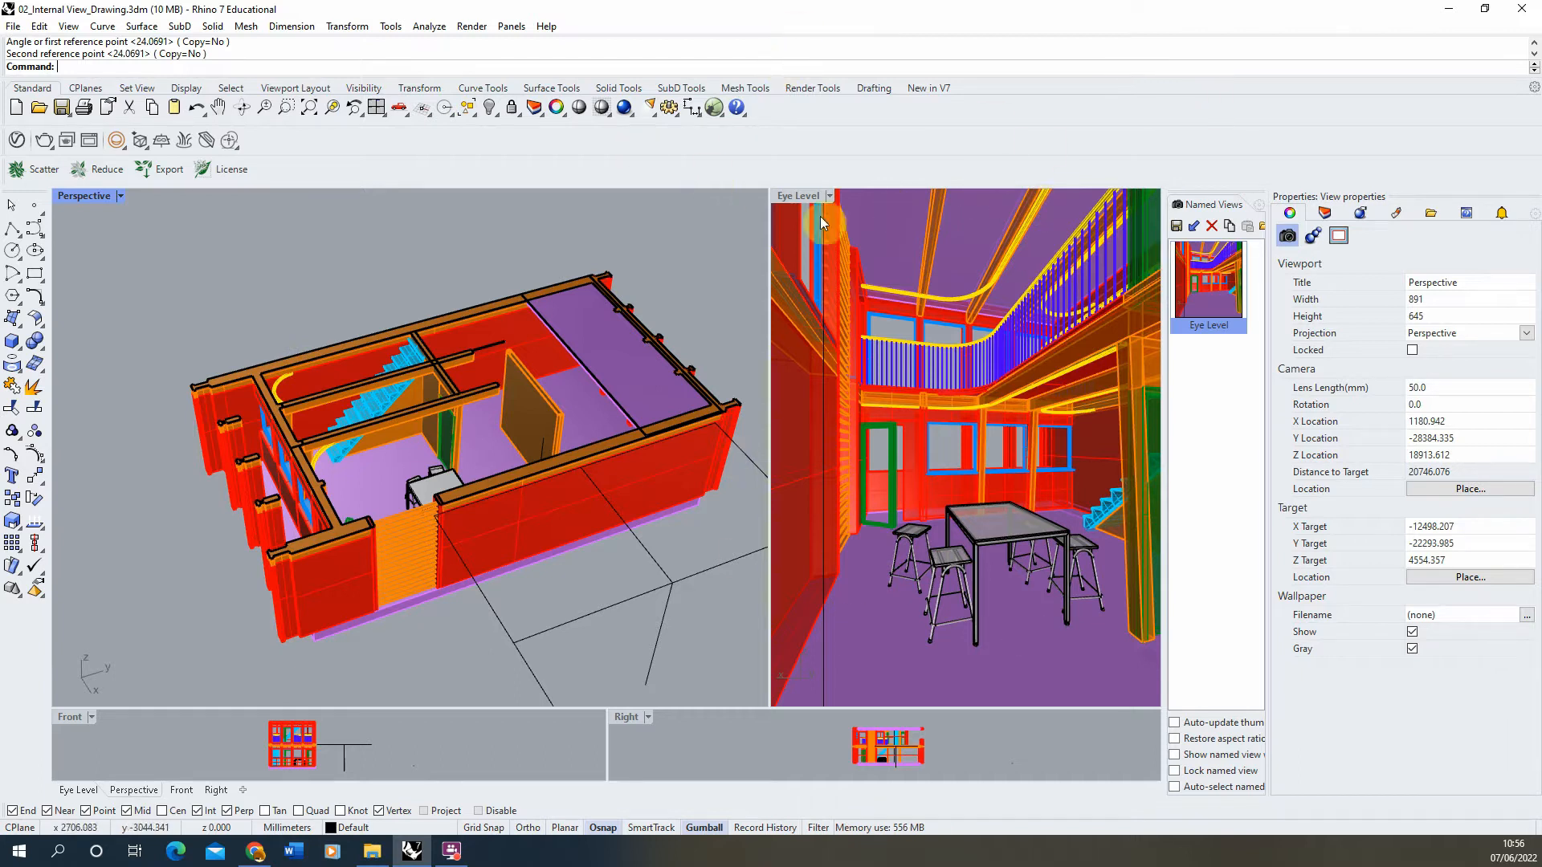
Activate the Eye Level view and switch the current renderer to Rhino Render and back to Legacy Rhino Render
left_click(808, 195)
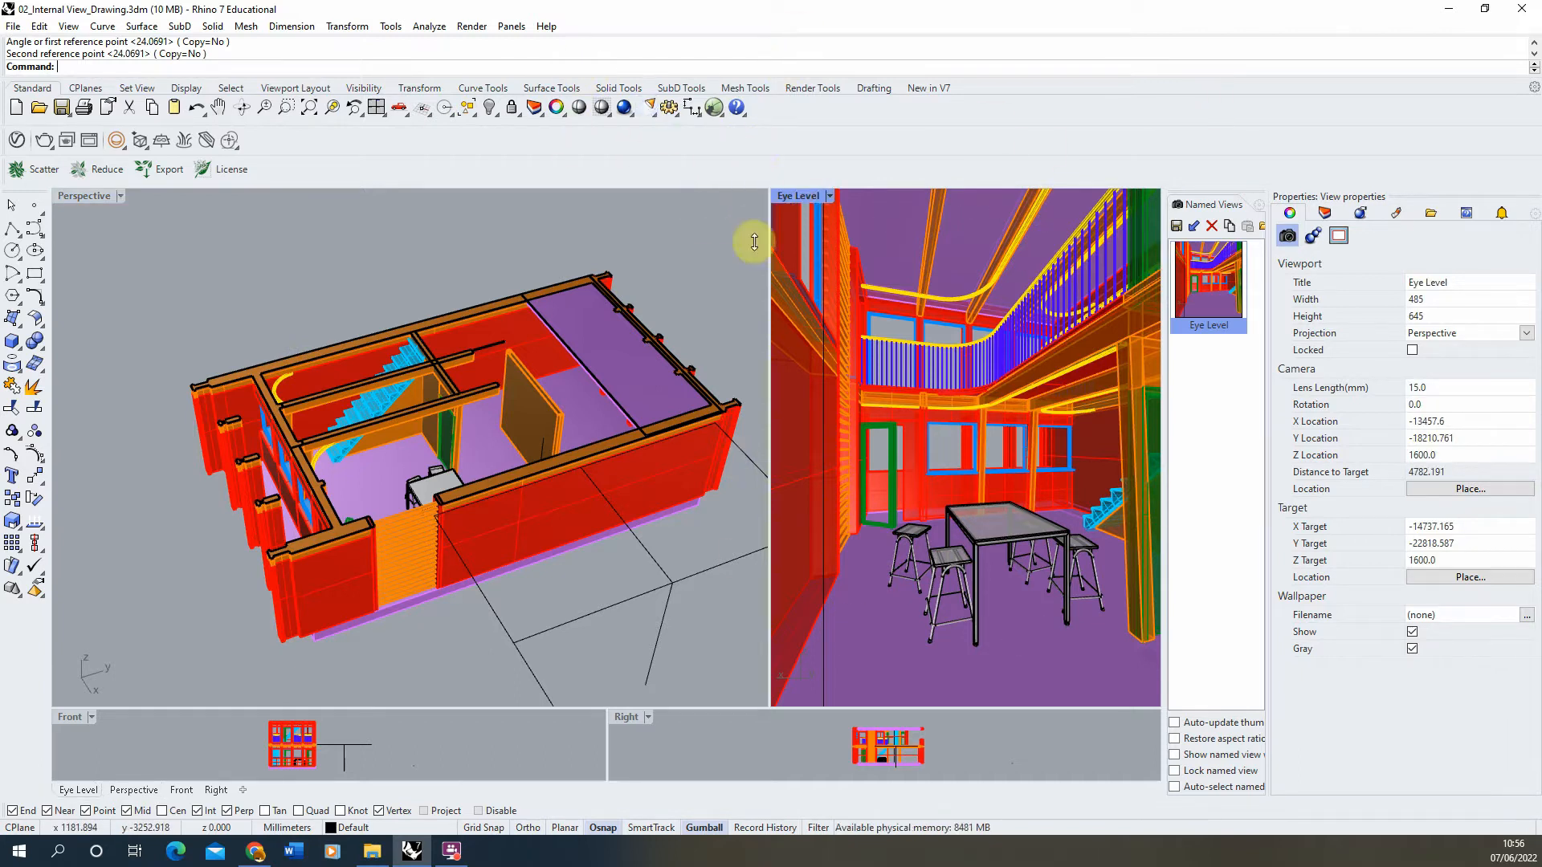
left_click(472, 28)
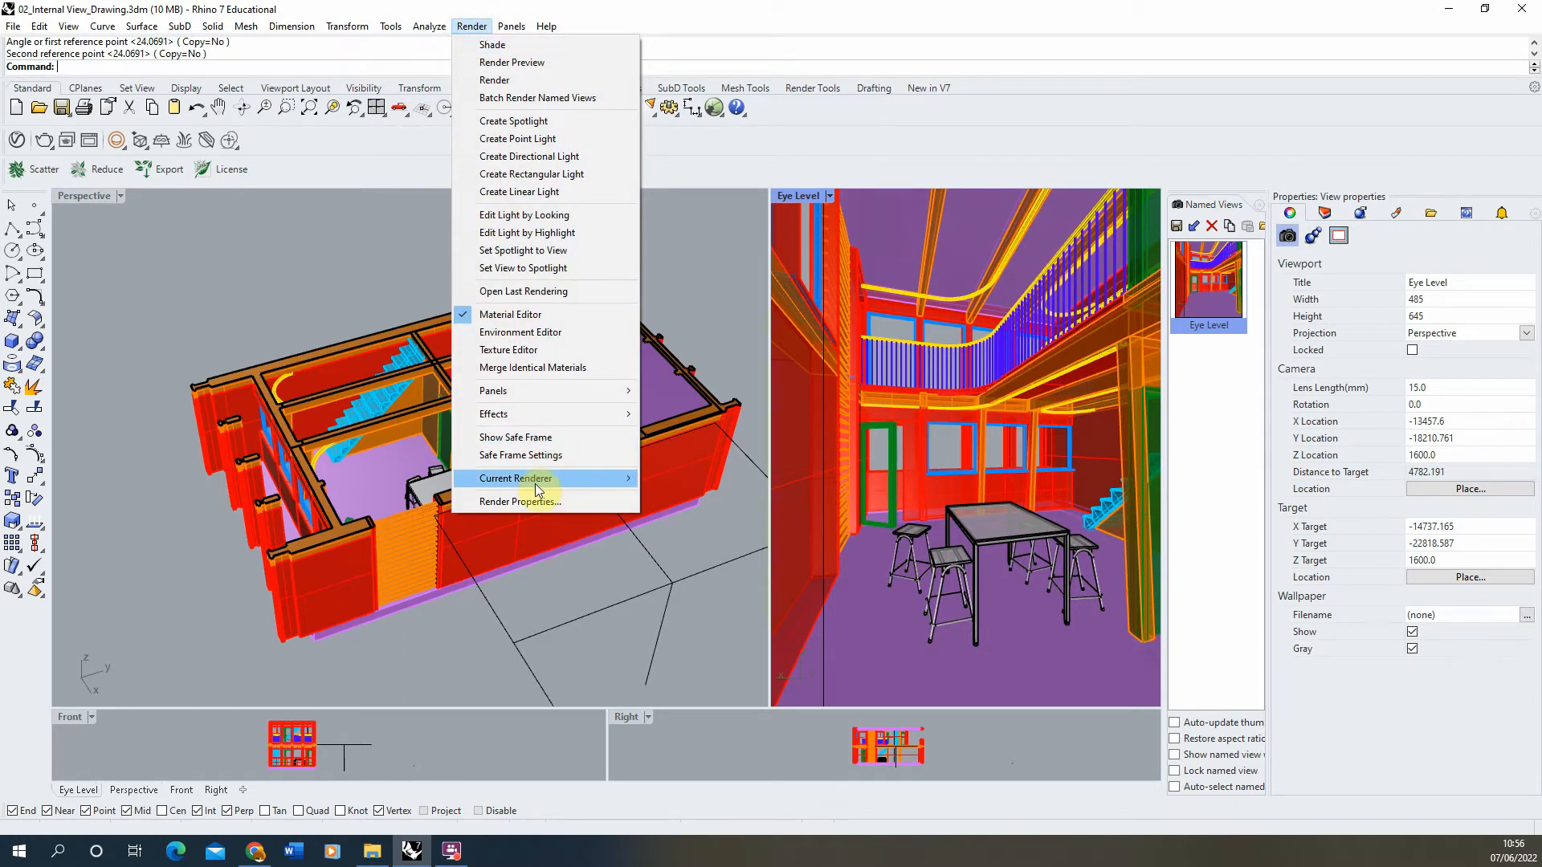
mouse_move(548, 485)
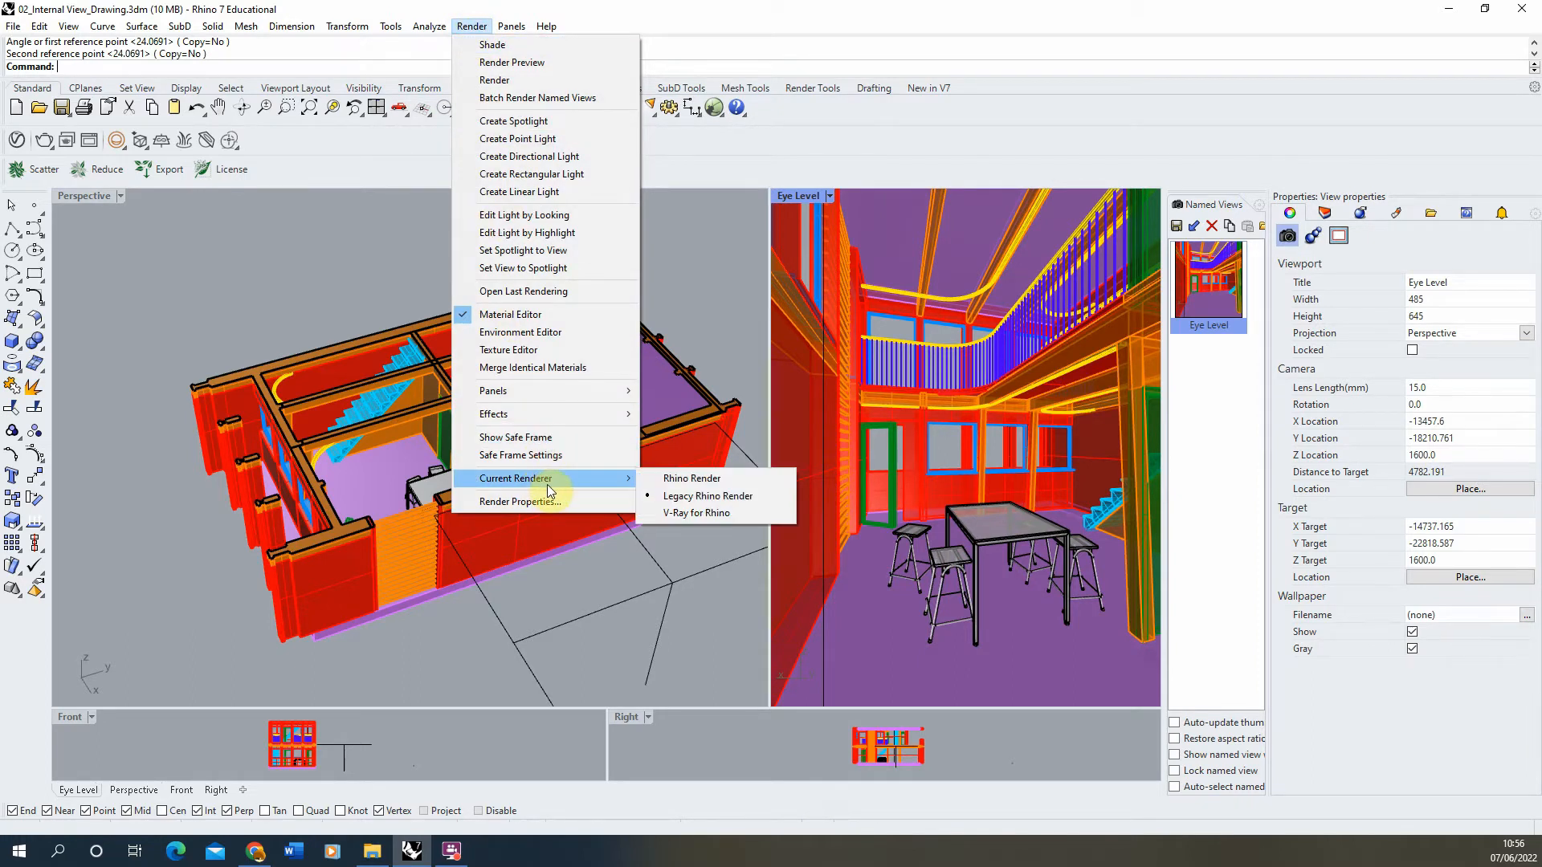
left_click(703, 478)
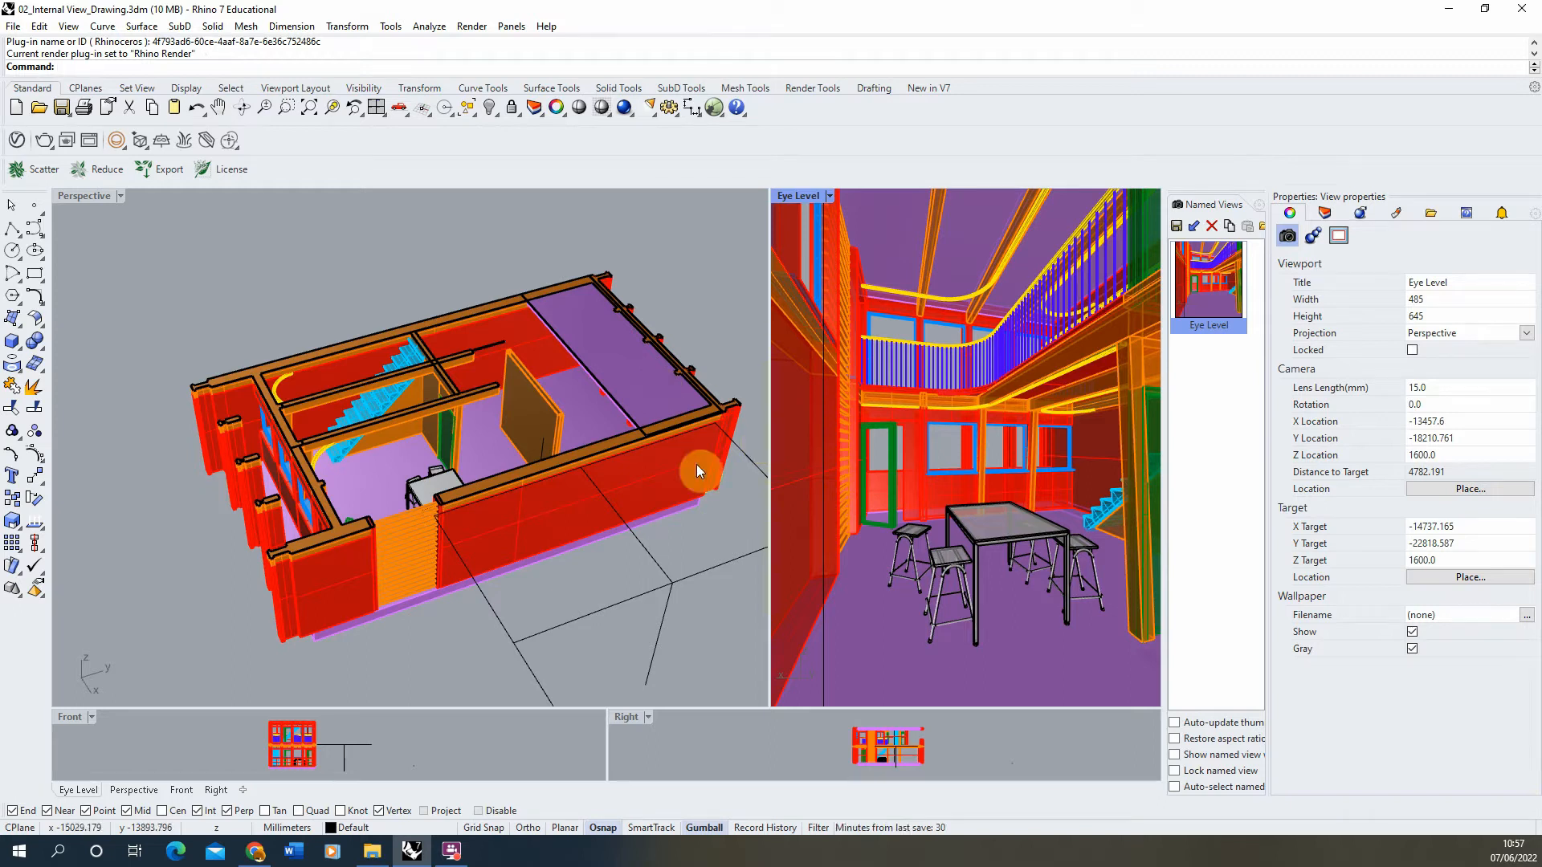
left_click(473, 26)
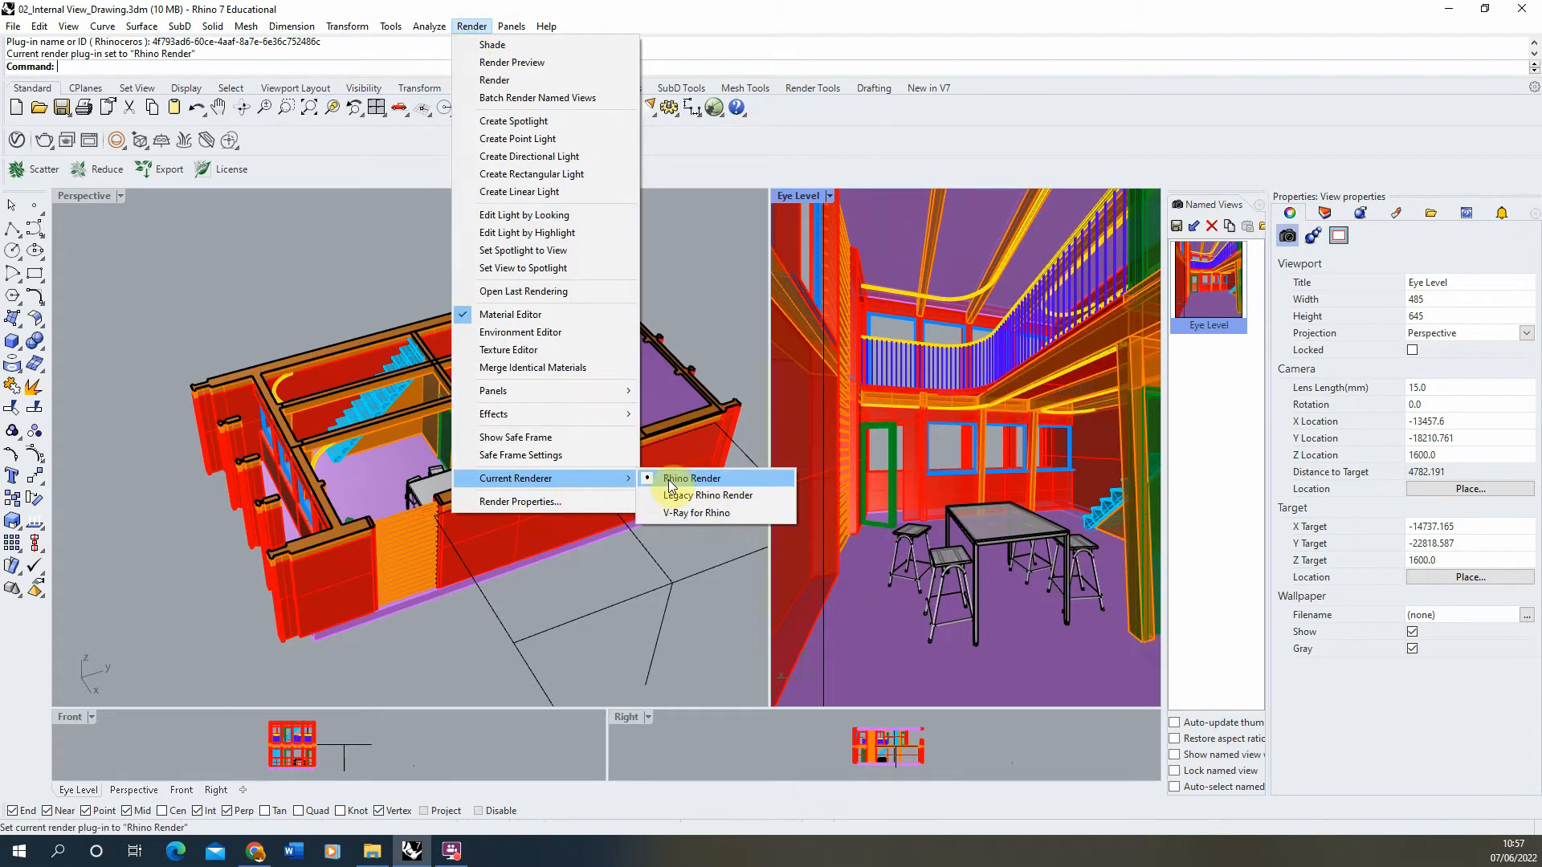
left_click(701, 495)
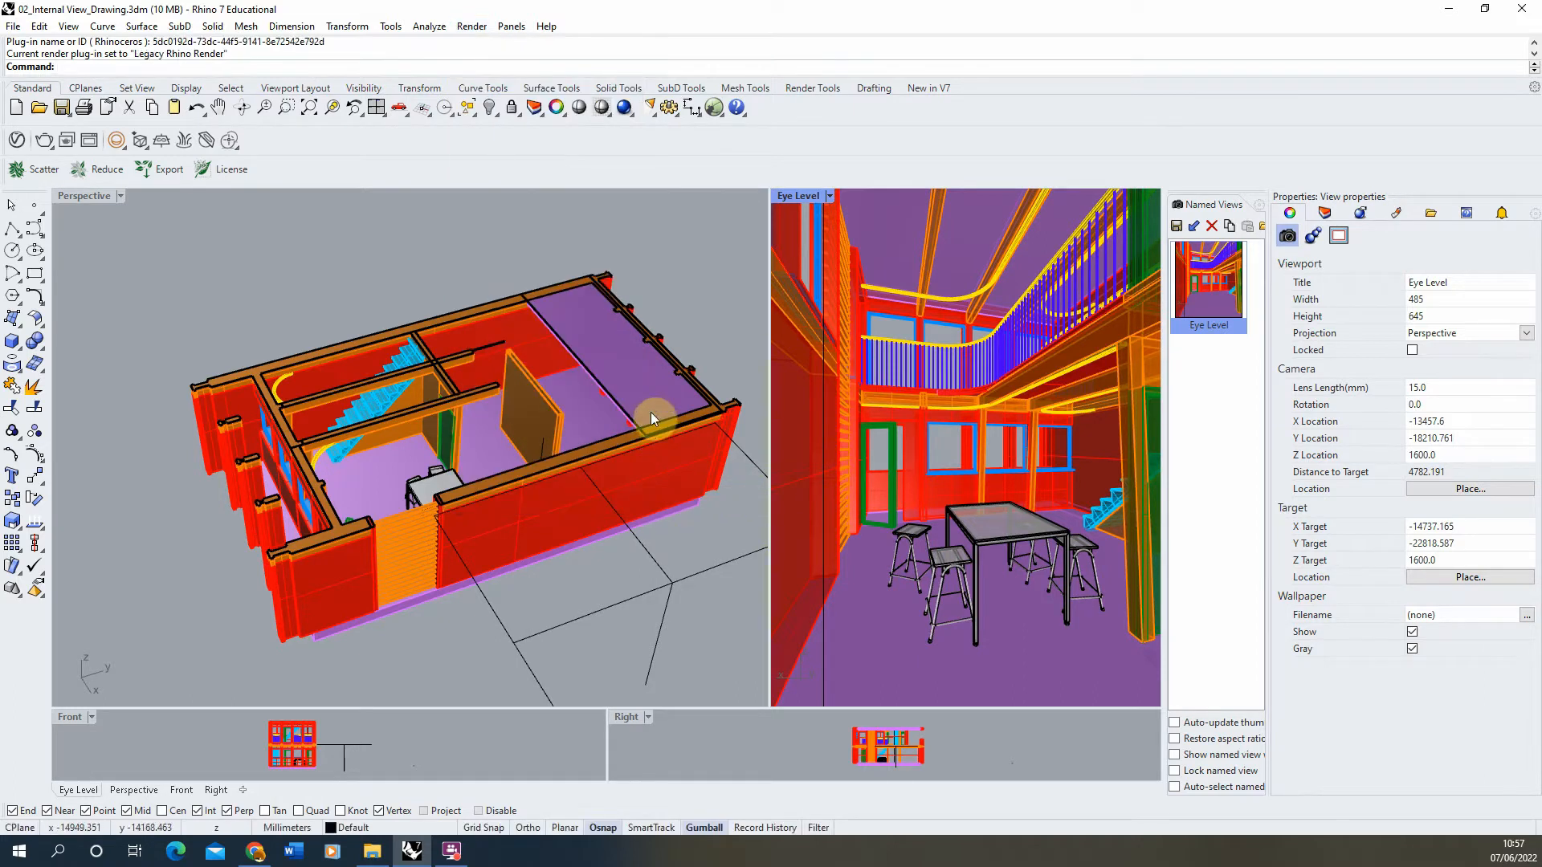
Set the render backdrop in the document's render properties to a solid white colour (RGB 255, 255, 255)
left_click(479, 27)
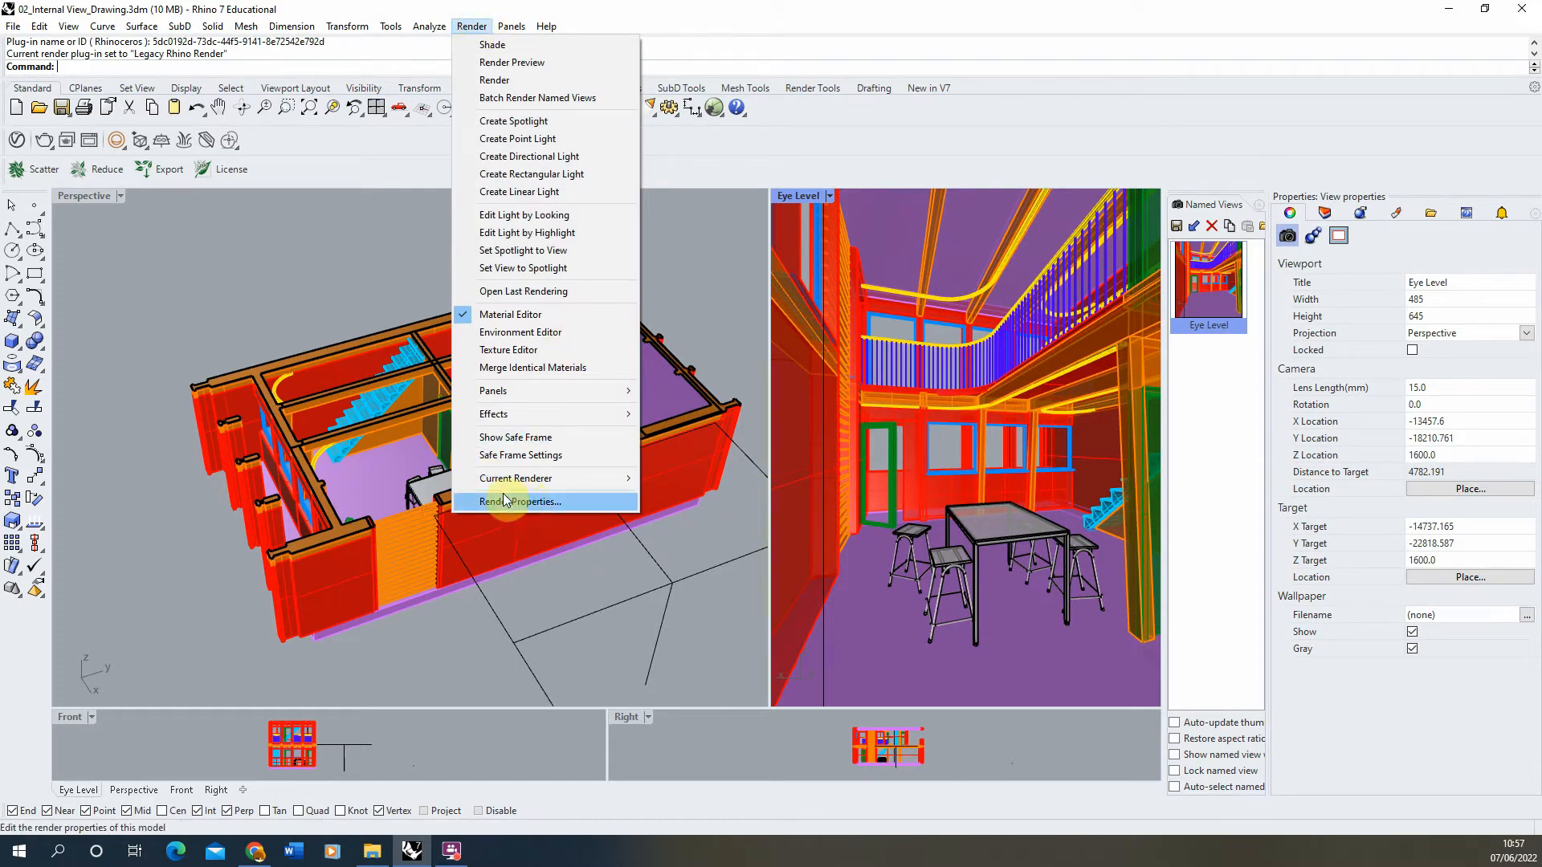
left_click(532, 501)
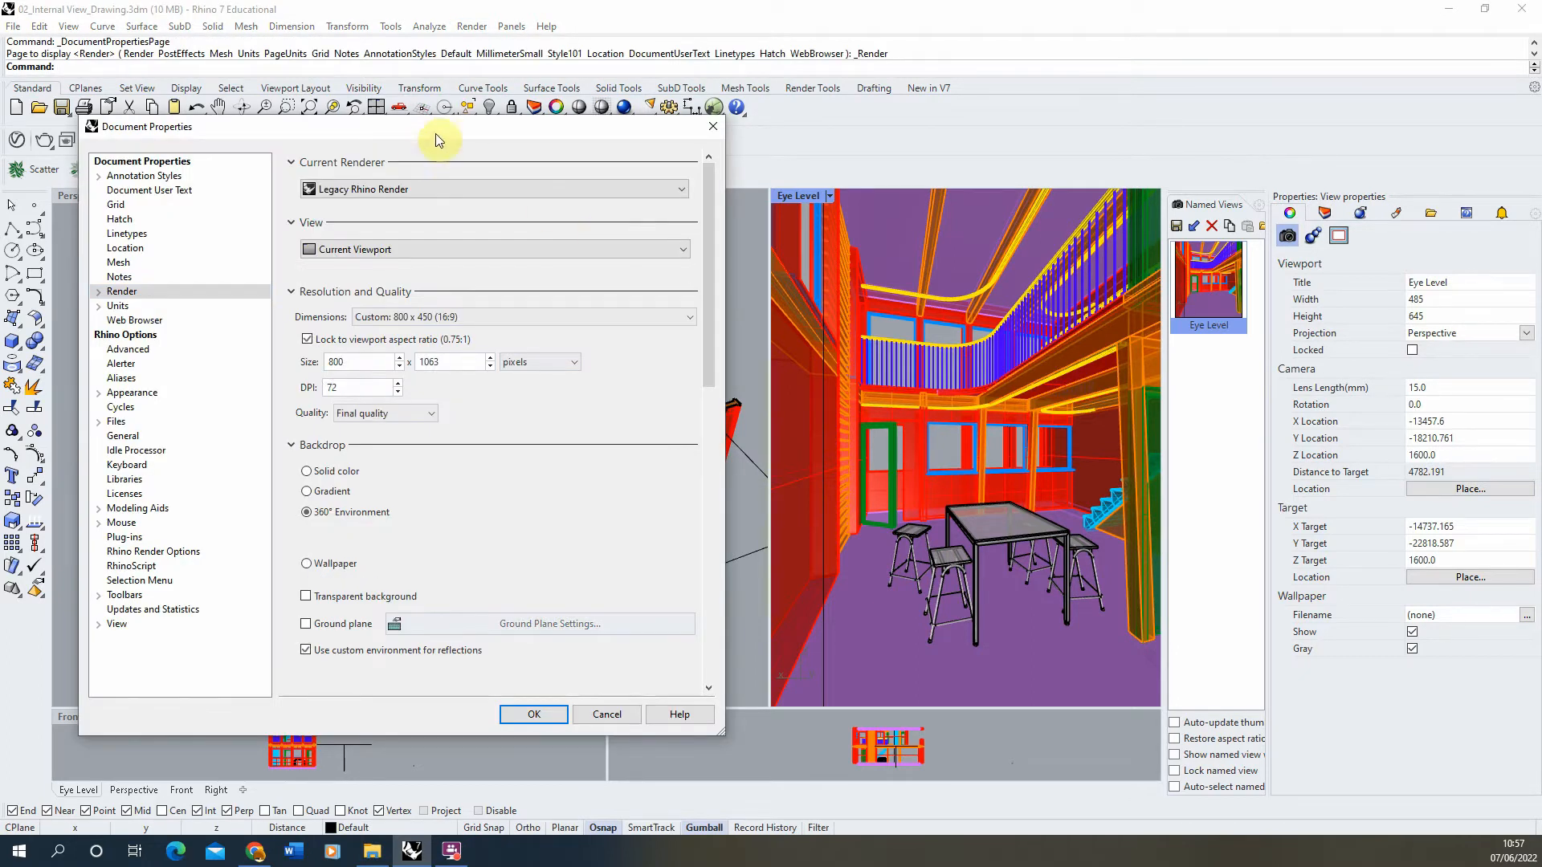
left_click_drag(435, 134, 432, 106)
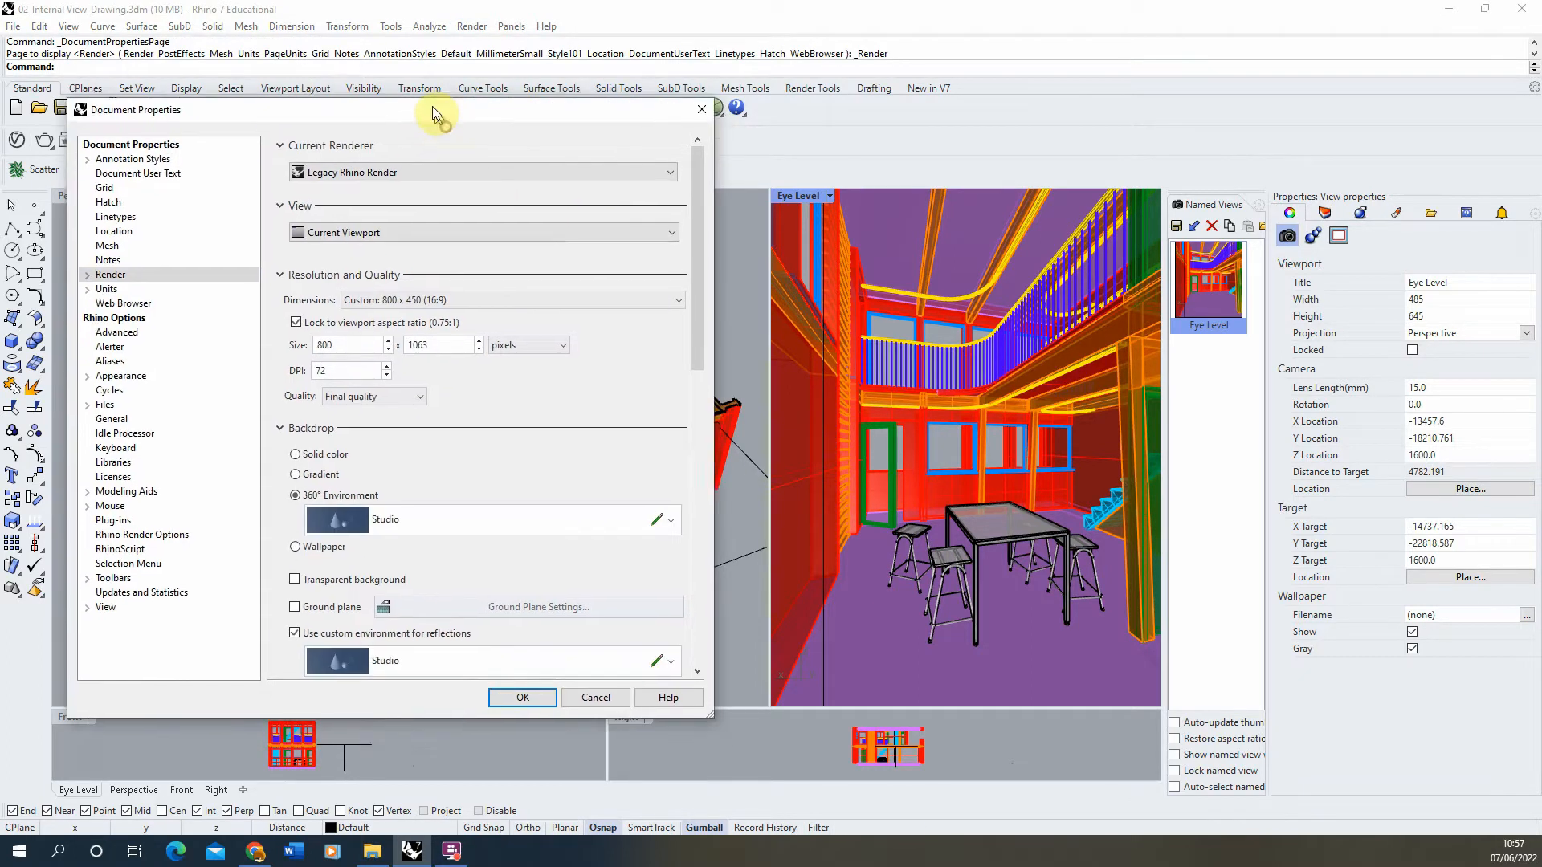
left_click_drag(696, 279, 709, 391)
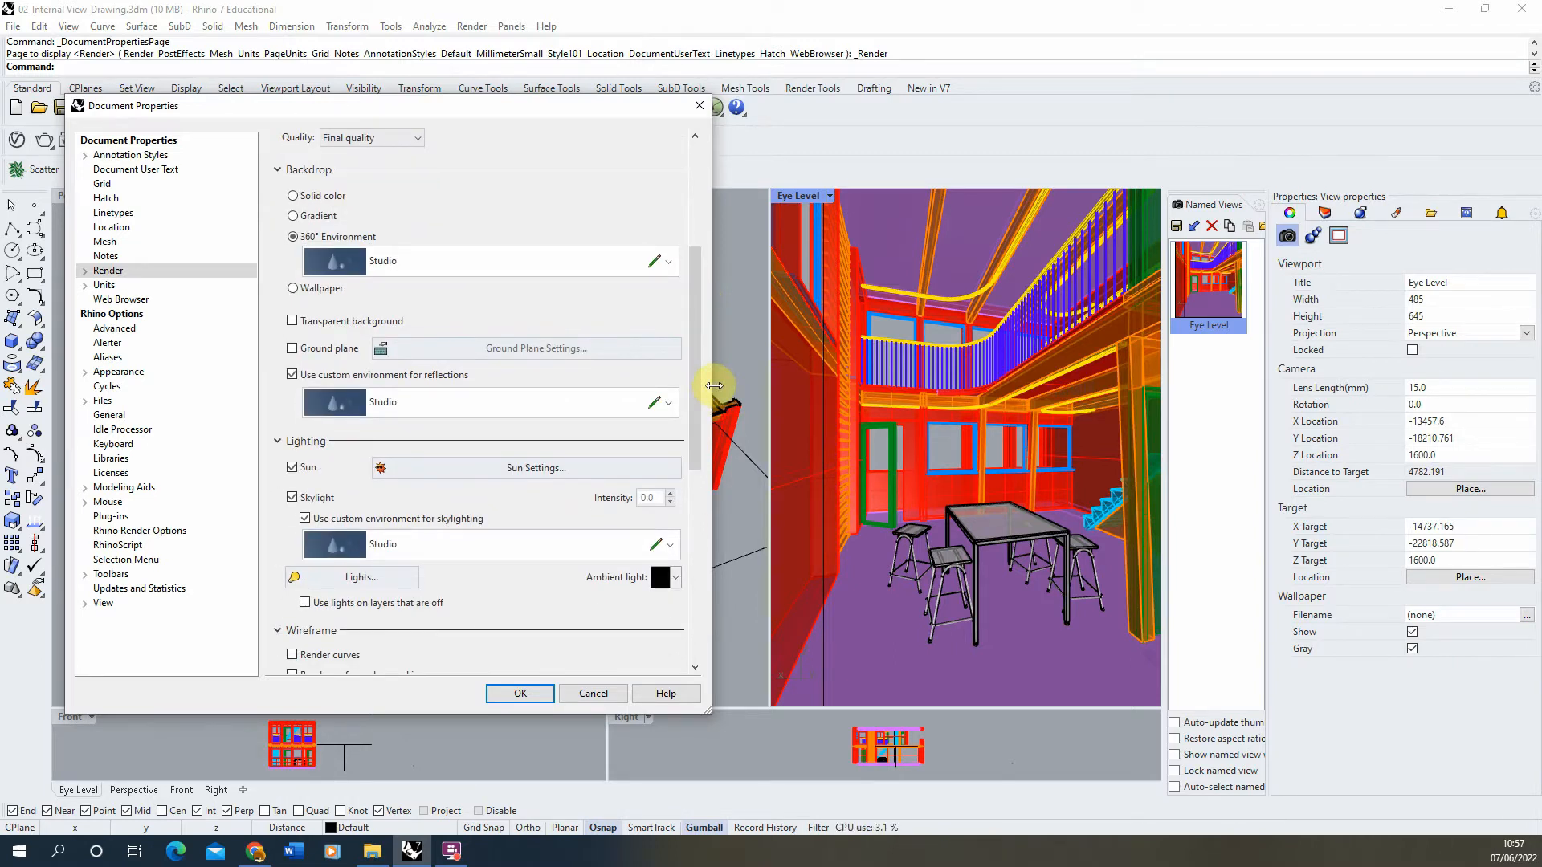
left_click_drag(697, 323, 695, 297)
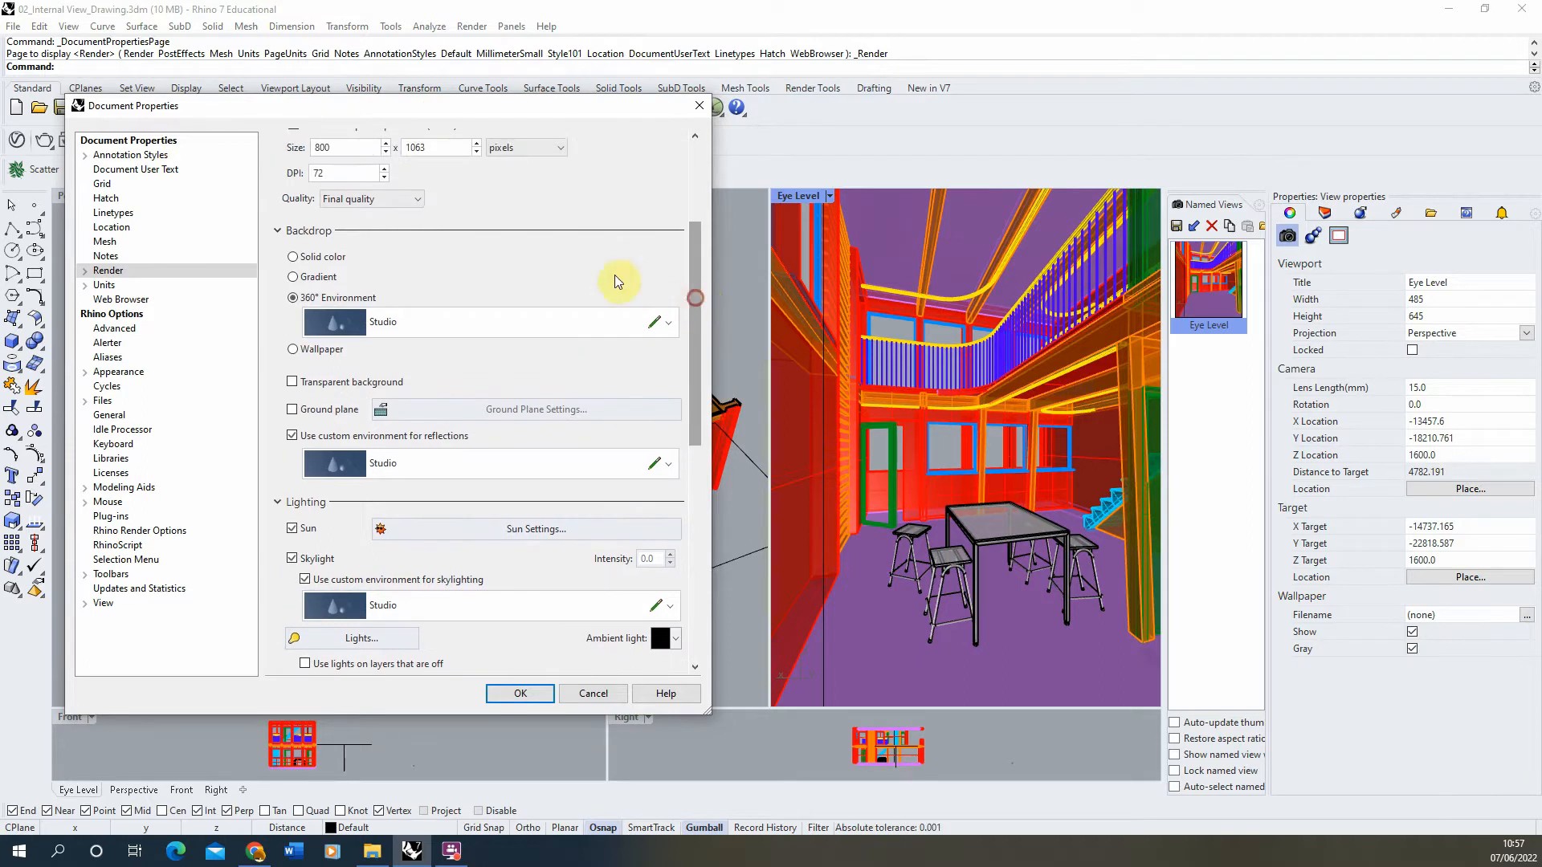
left_click(302, 257)
left_click(555, 261)
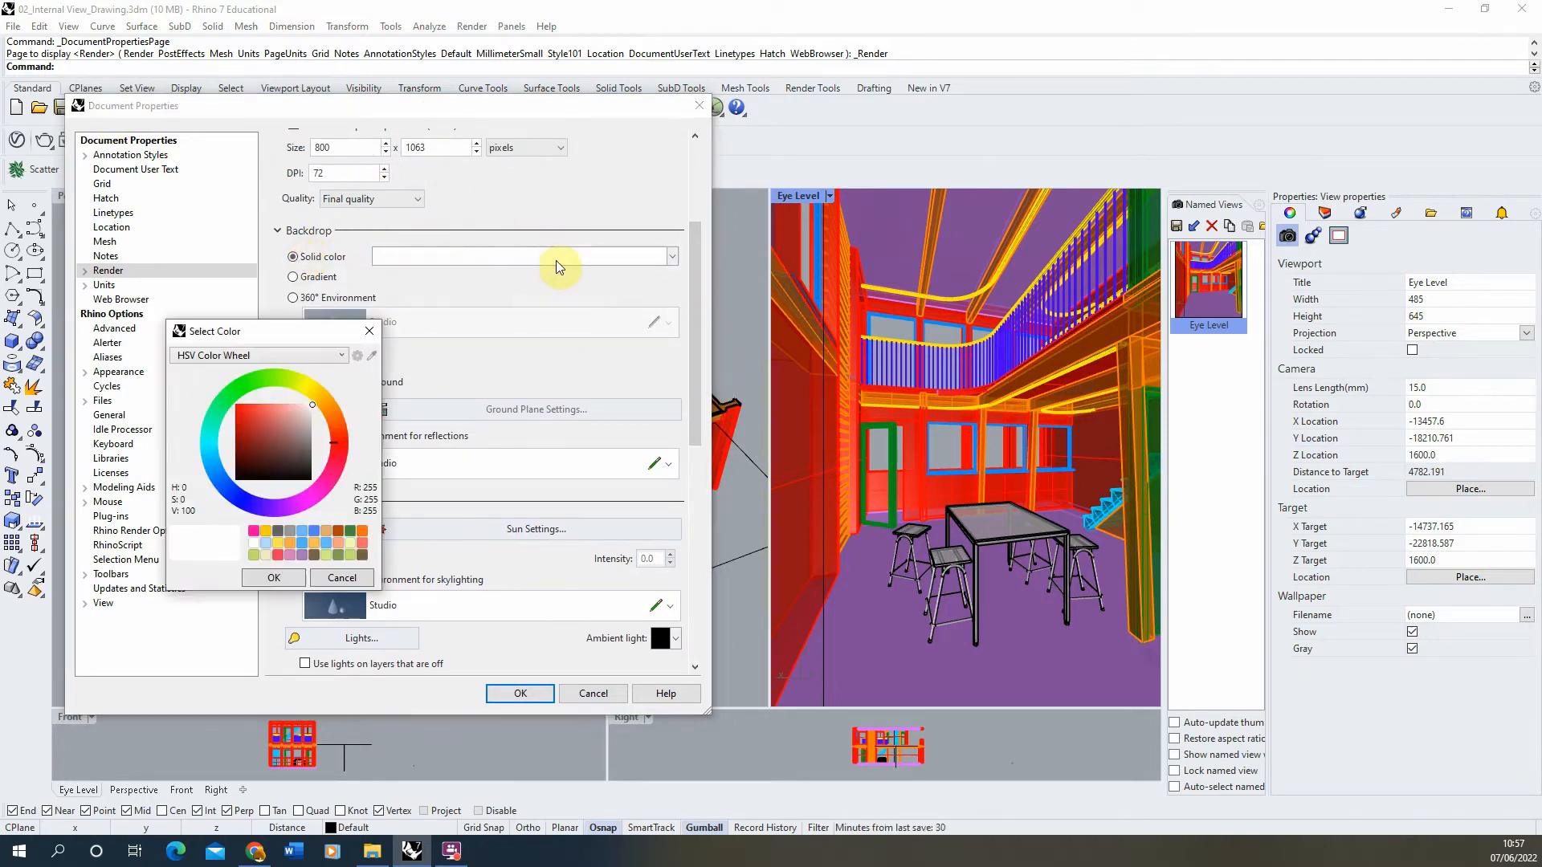
left_click(275, 578)
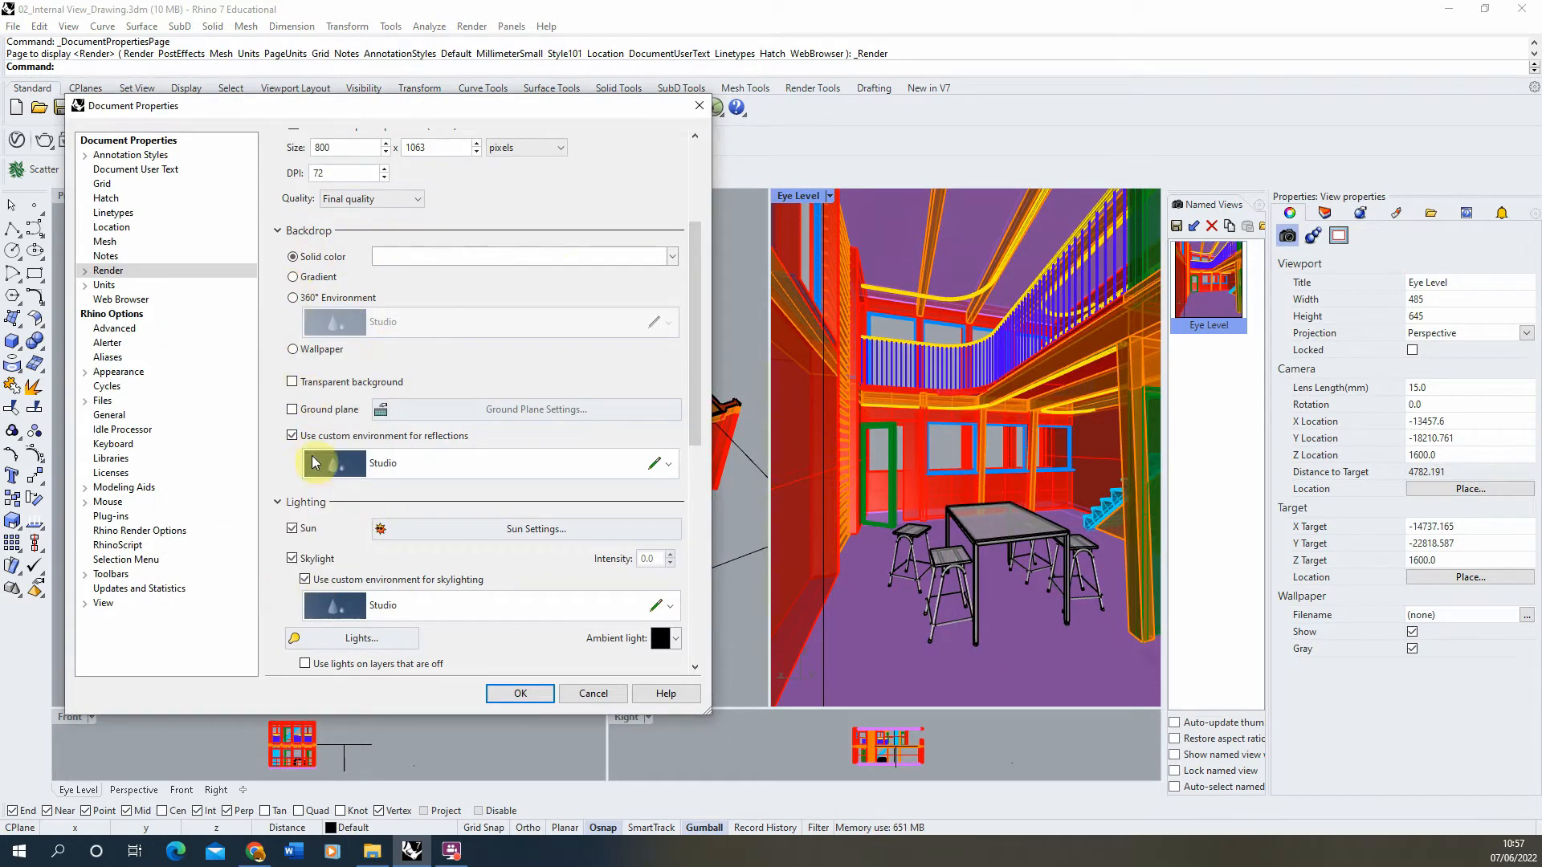
Turn off the skylight and the custom environment for reflections in the render properties
scroll(305, 467, "down", 2)
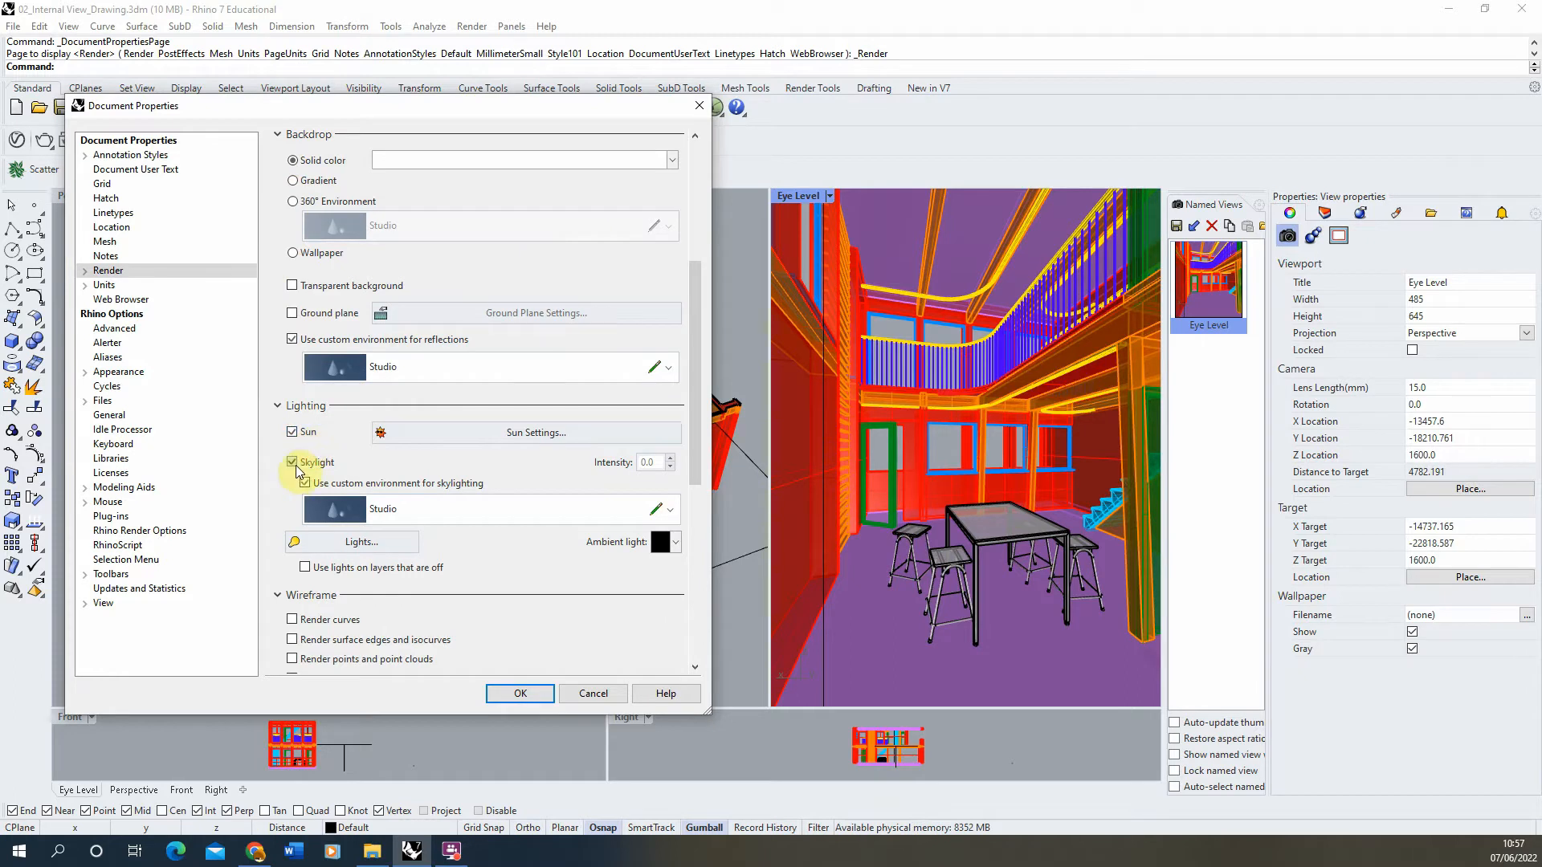
left_click(292, 463)
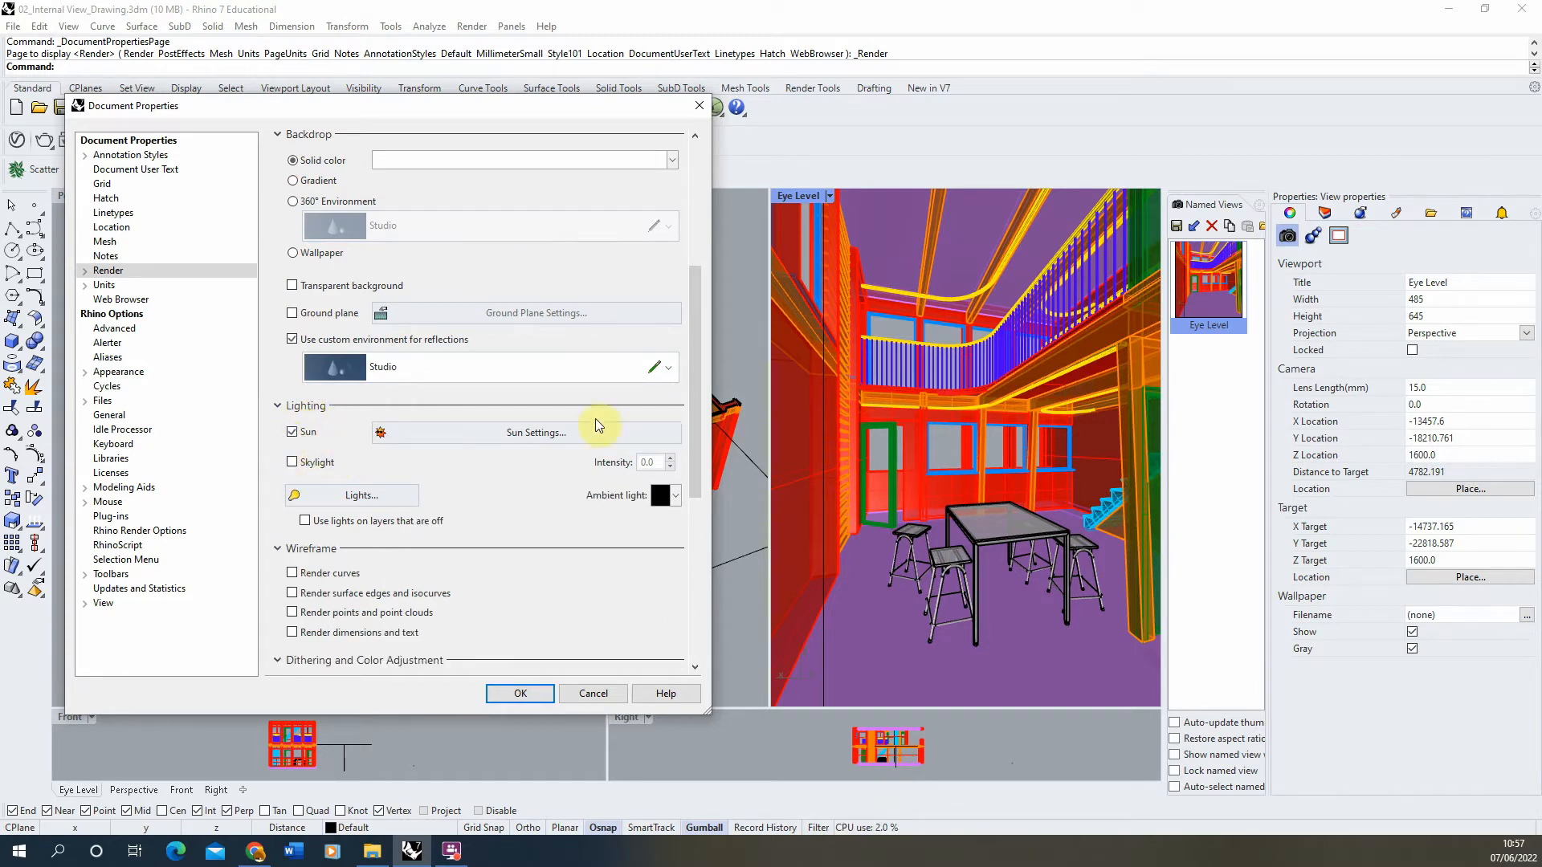
left_click(293, 339)
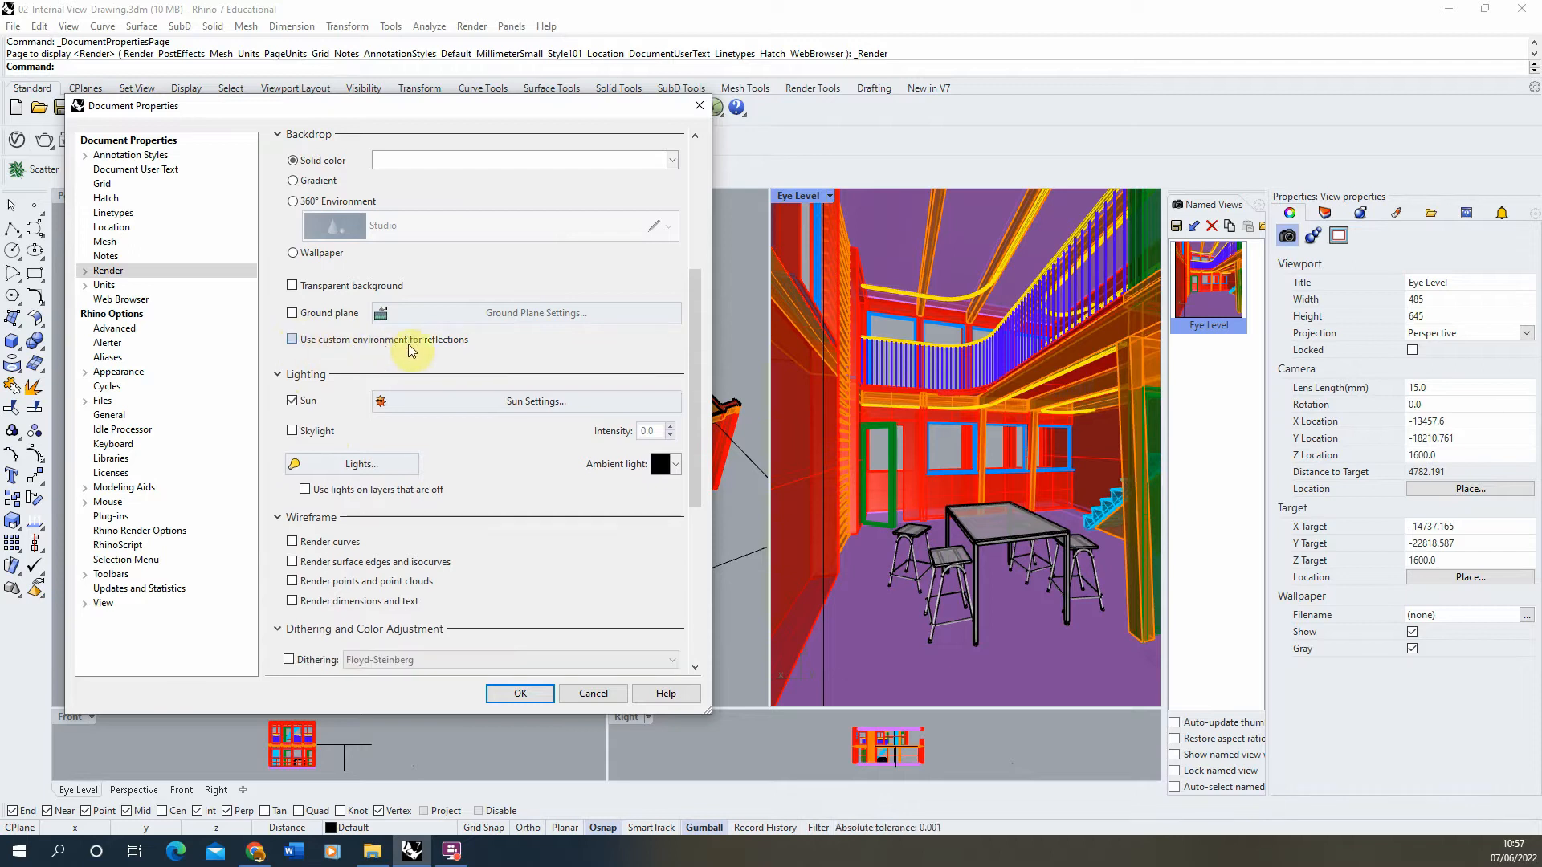
scroll(401, 347, "up", 1)
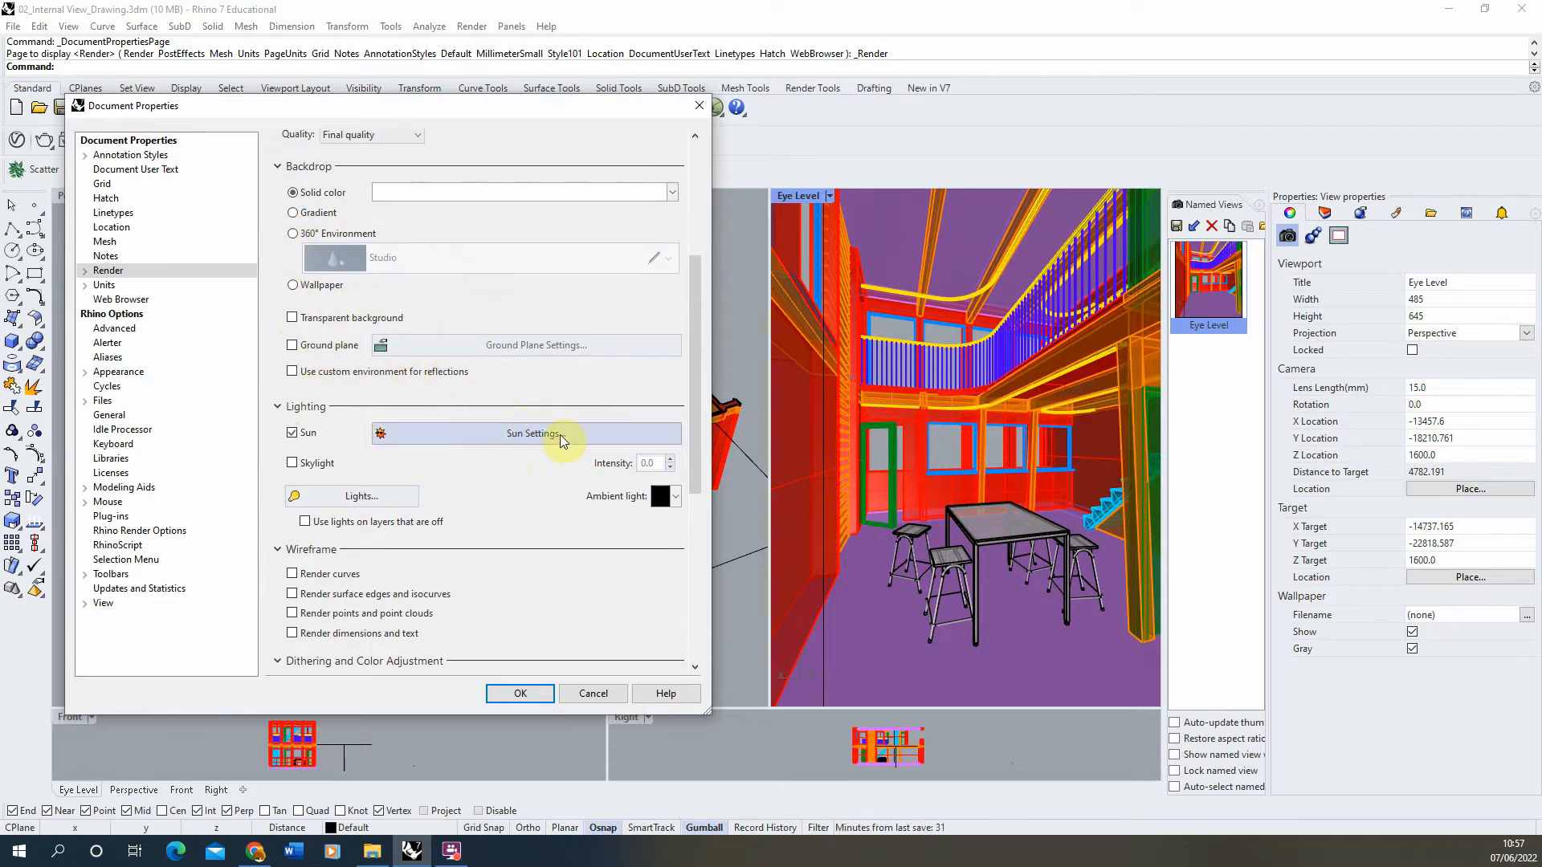
Set the sun's azimuth to 133.0° and altitude to 44.5°, and apply the render properties
left_click(526, 433)
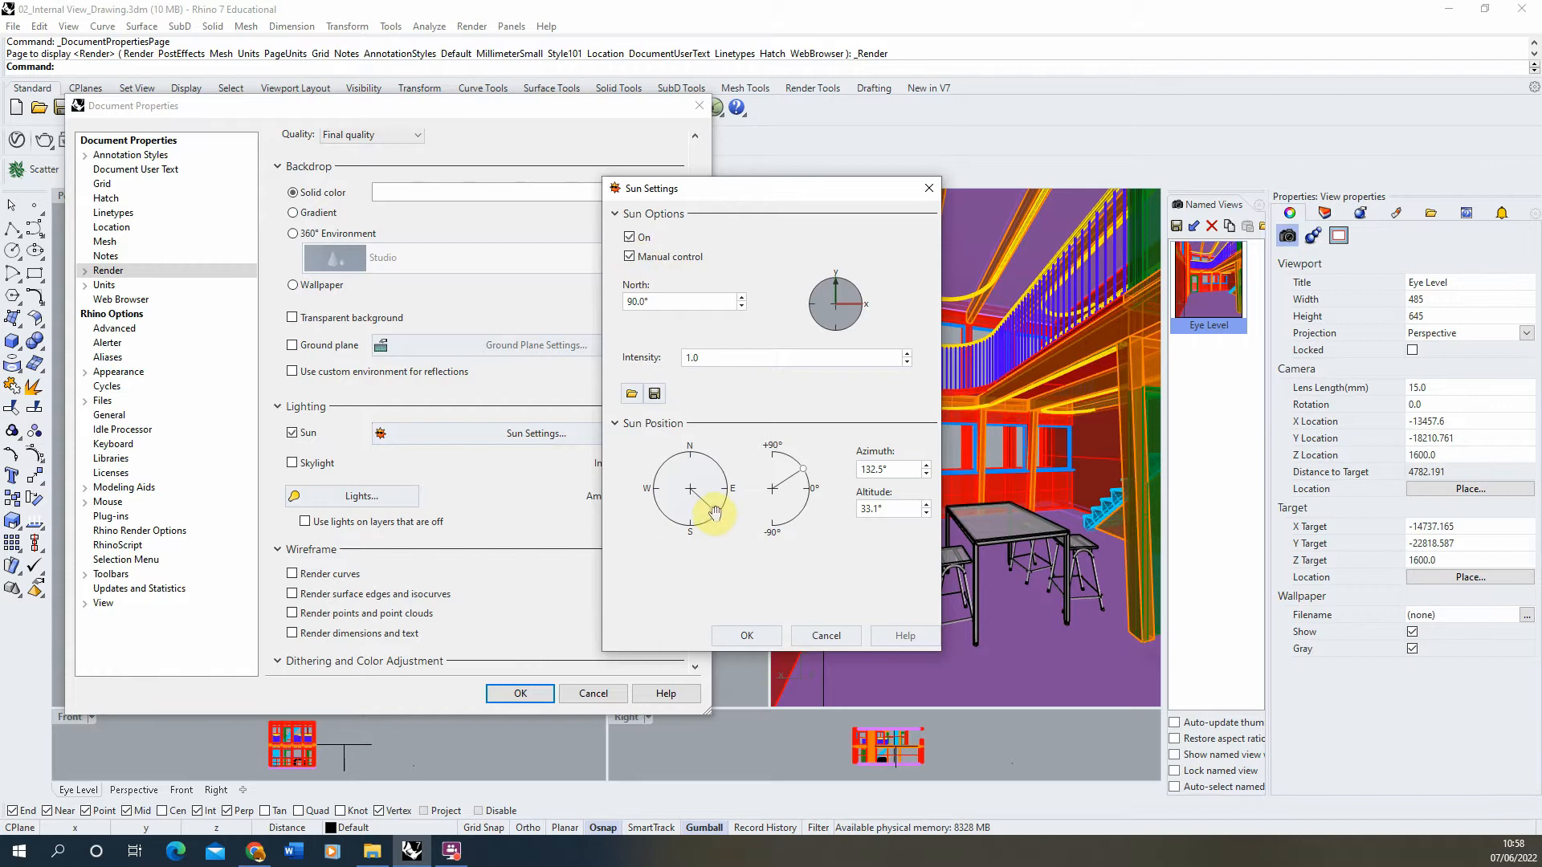
left_click_drag(715, 513, 713, 516)
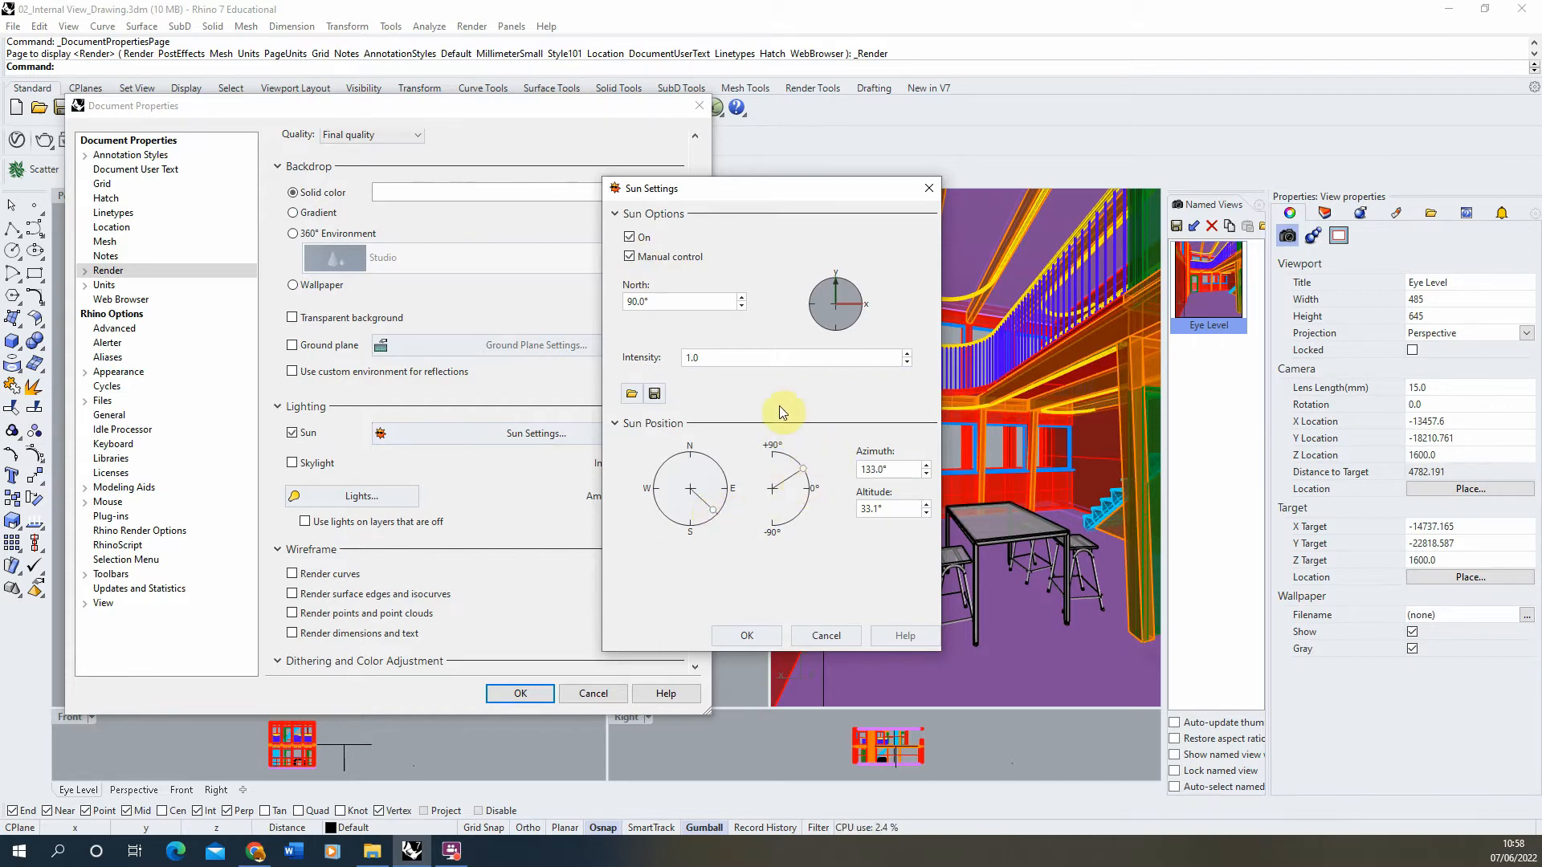
mouse_move(803, 468)
left_mouse_down()
mouse_move(811, 502)
mouse_move(835, 502)
mouse_move(817, 452)
left_mouse_up()
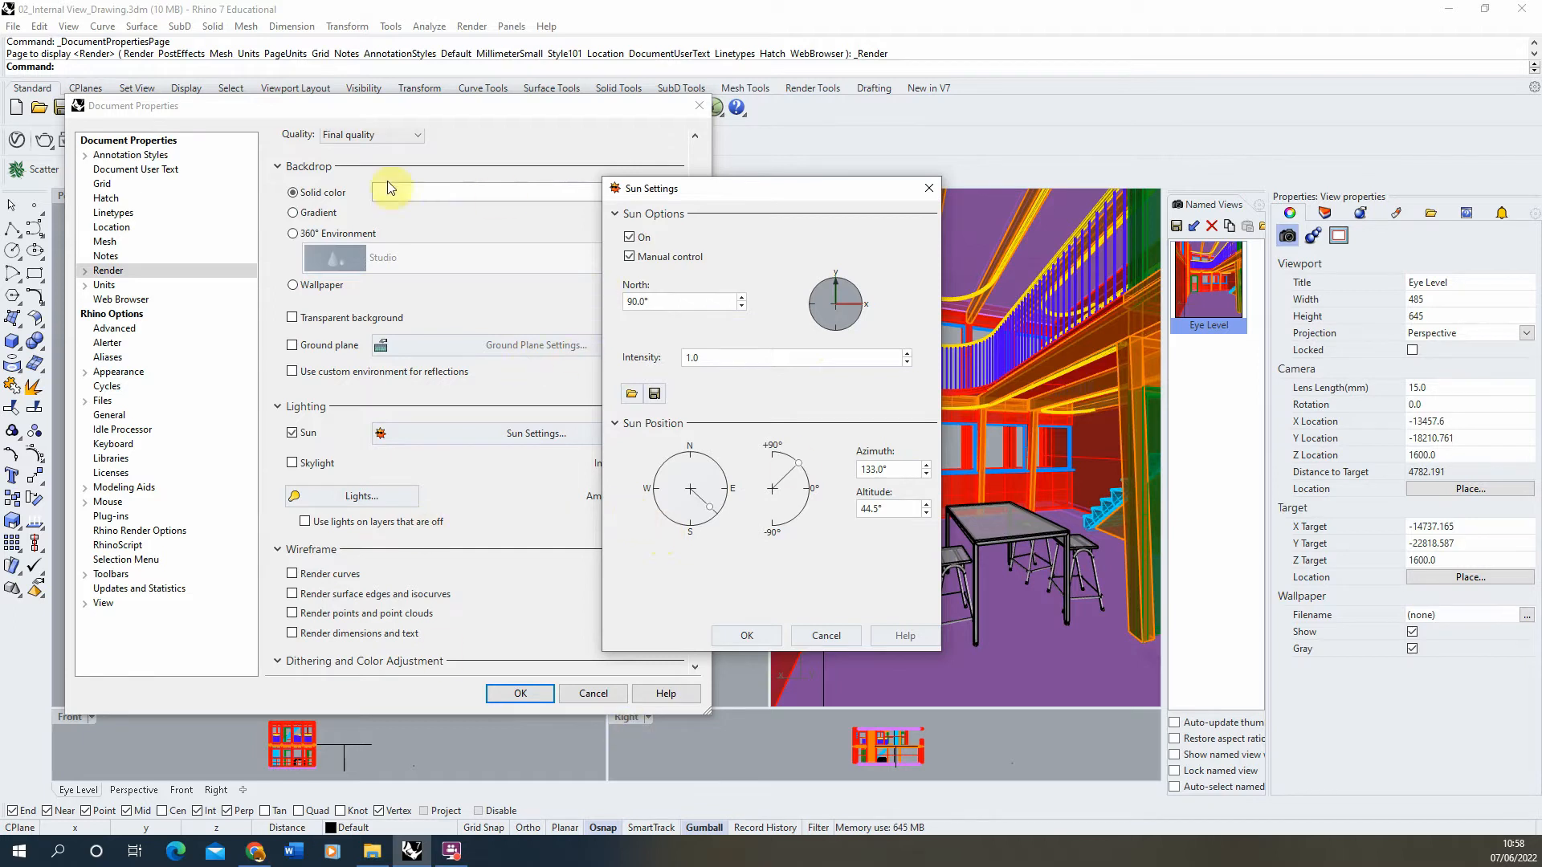
left_click(757, 636)
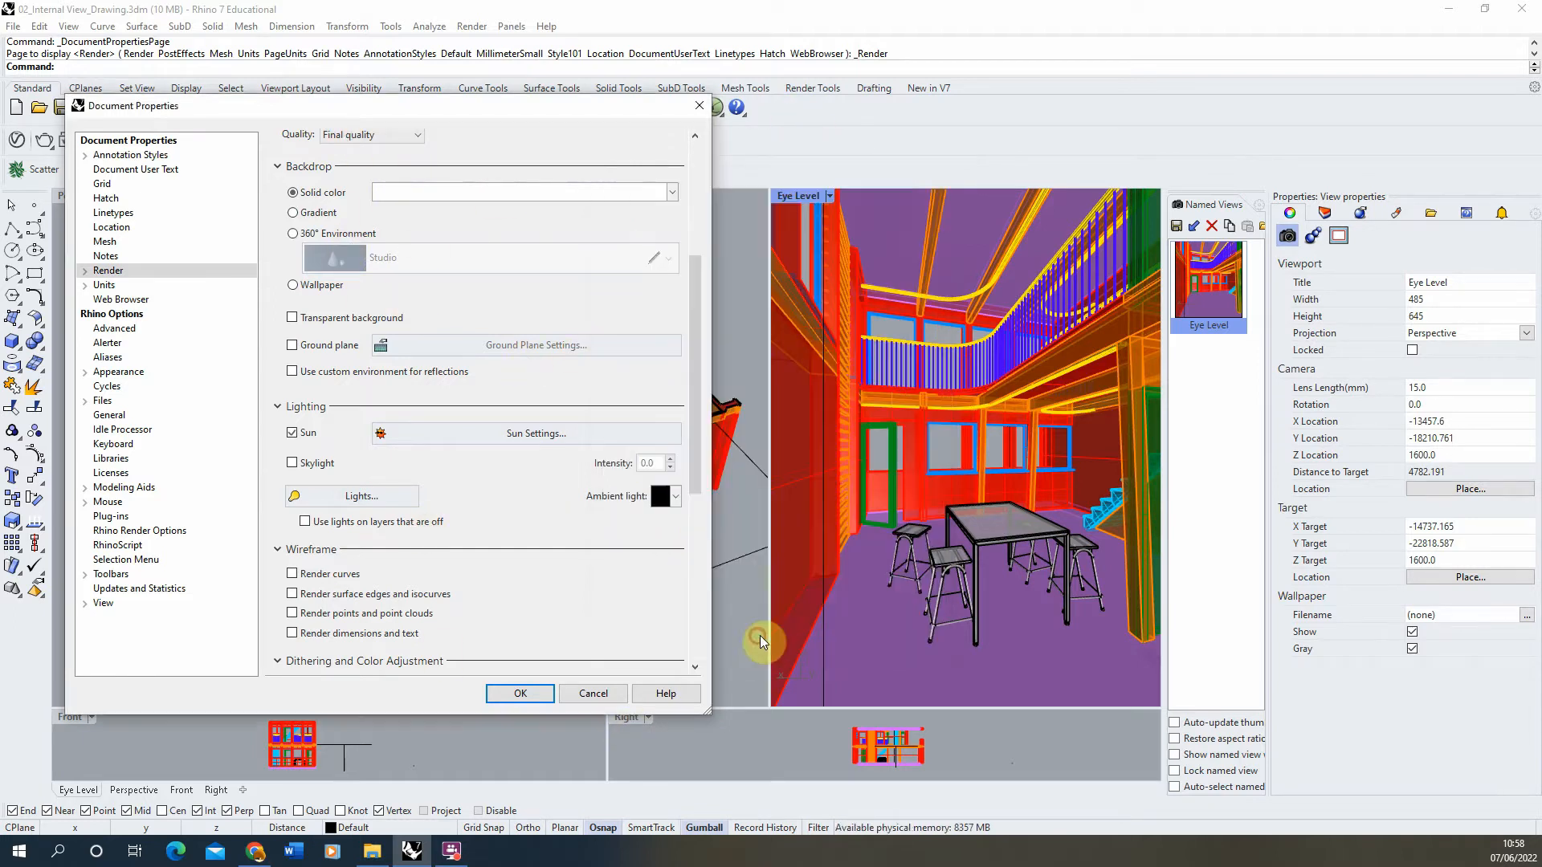
left_click(523, 692)
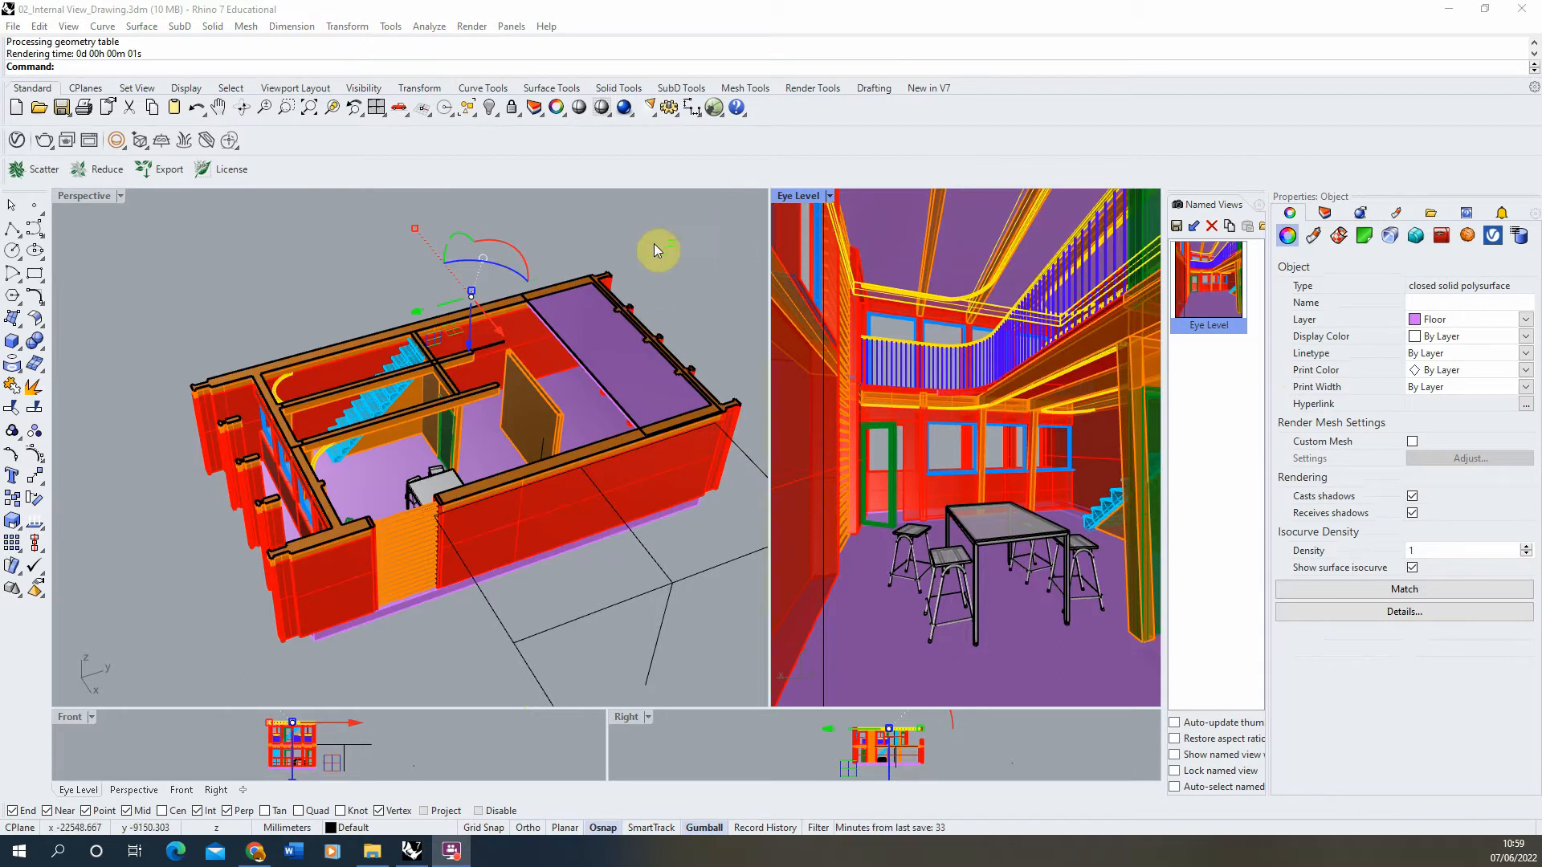
Save the model file and clear the floor selection in the Perspective viewport
left_click(15, 27)
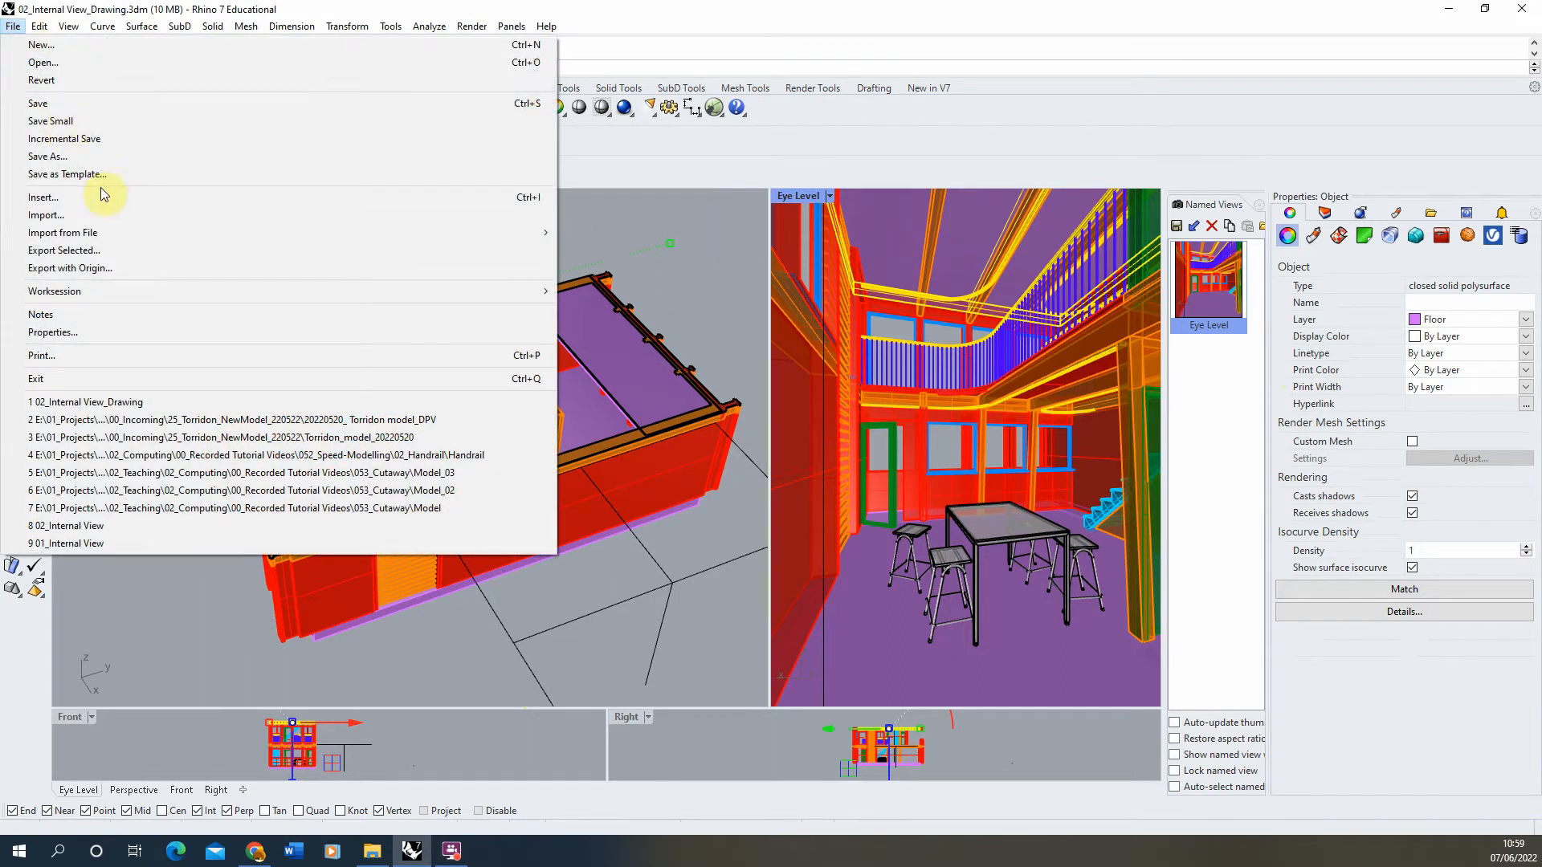
left_click(92, 106)
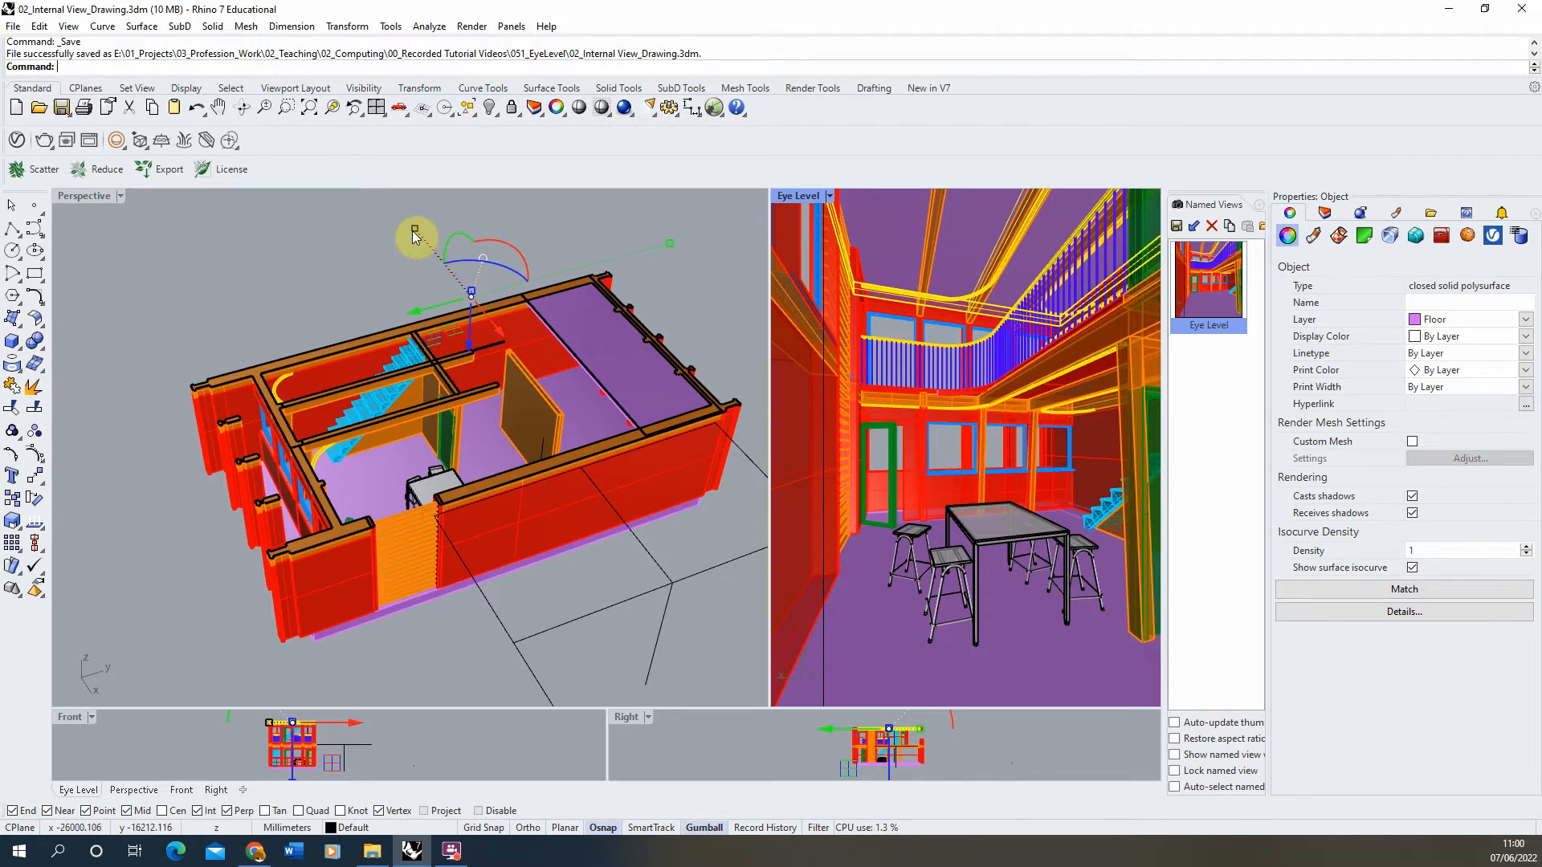
left_click(560, 238)
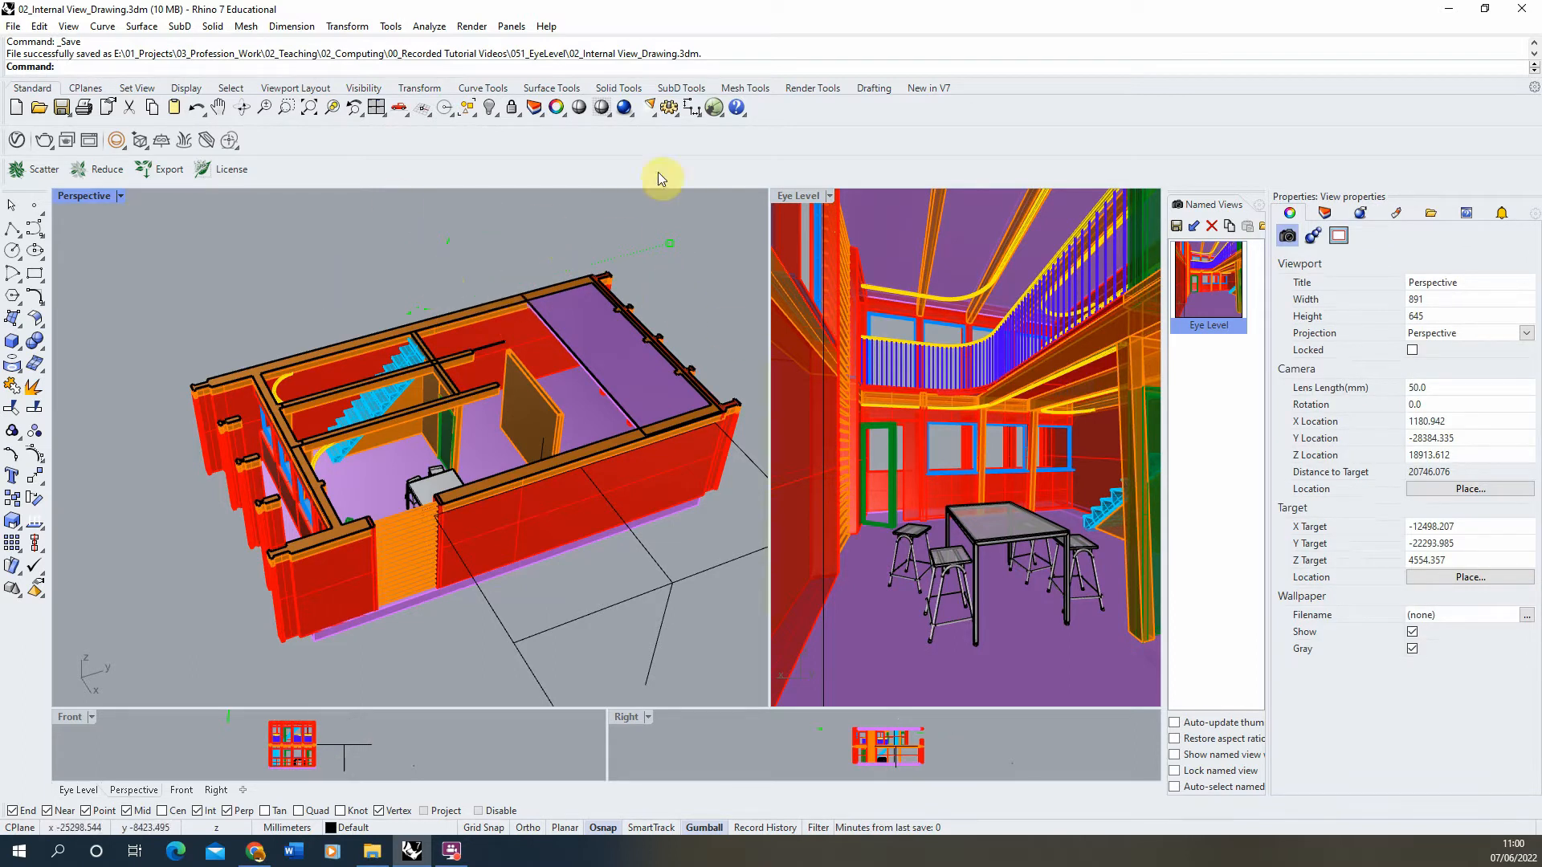
Set the Eye Level viewport's display mode to Rendered to preview the sunlight and shadows
left_click(470, 27)
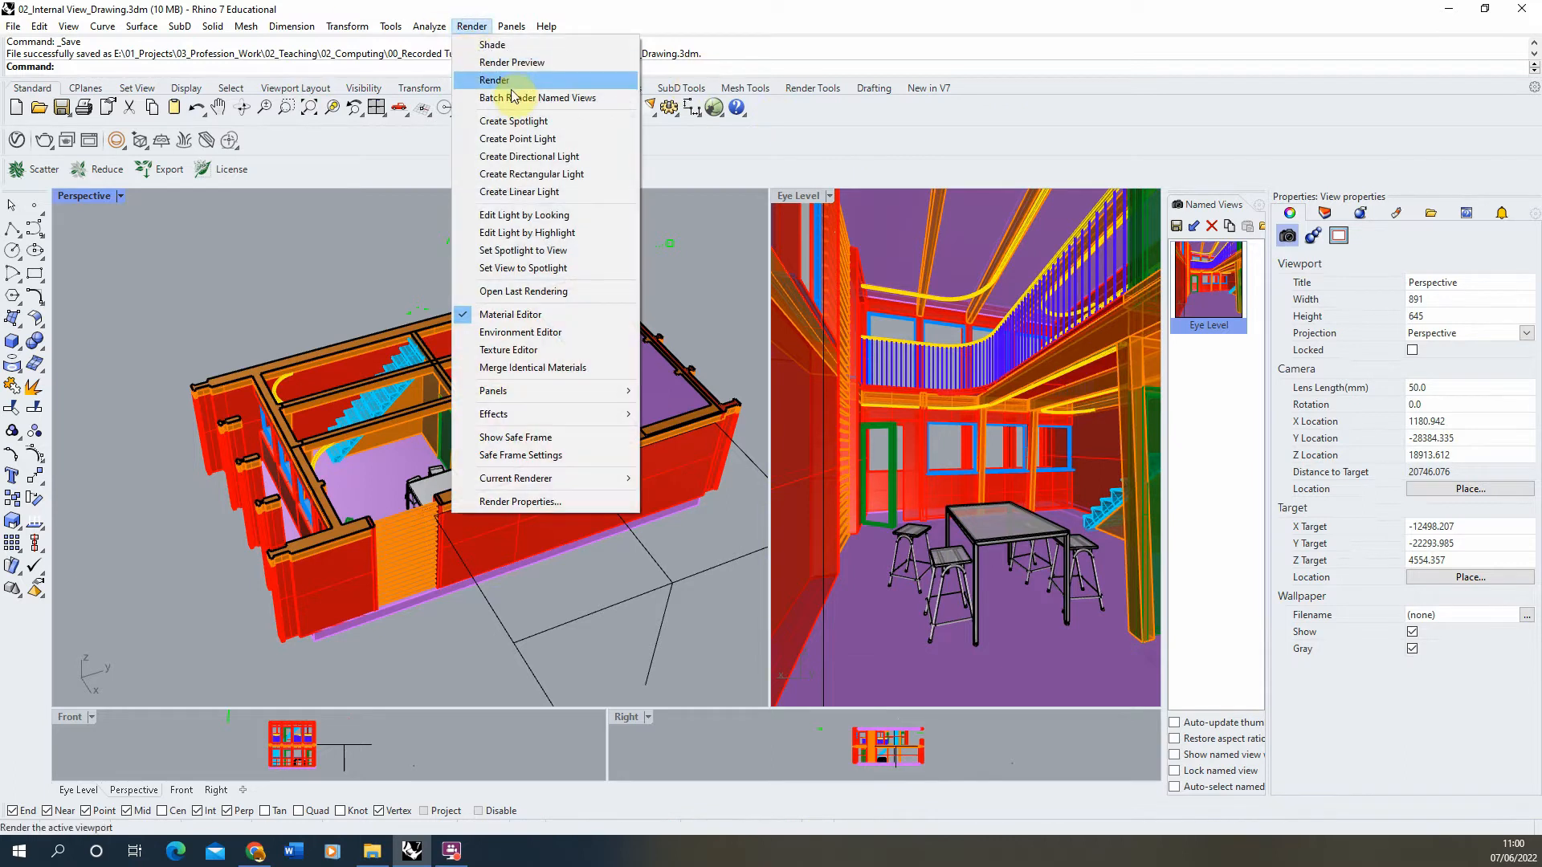
left_click(830, 197)
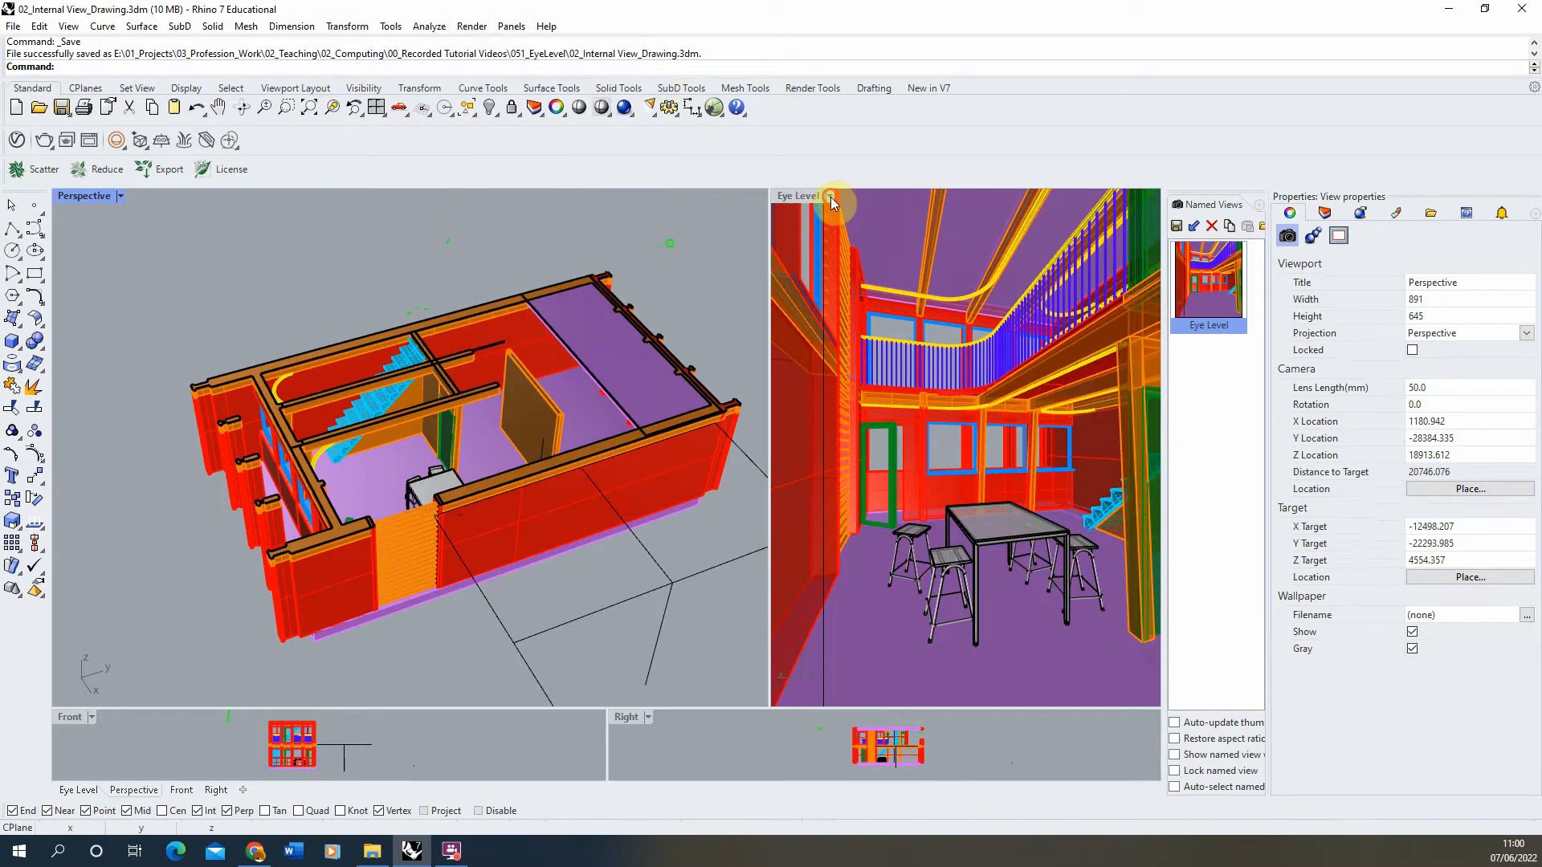
left_click(830, 196)
left_click(883, 286)
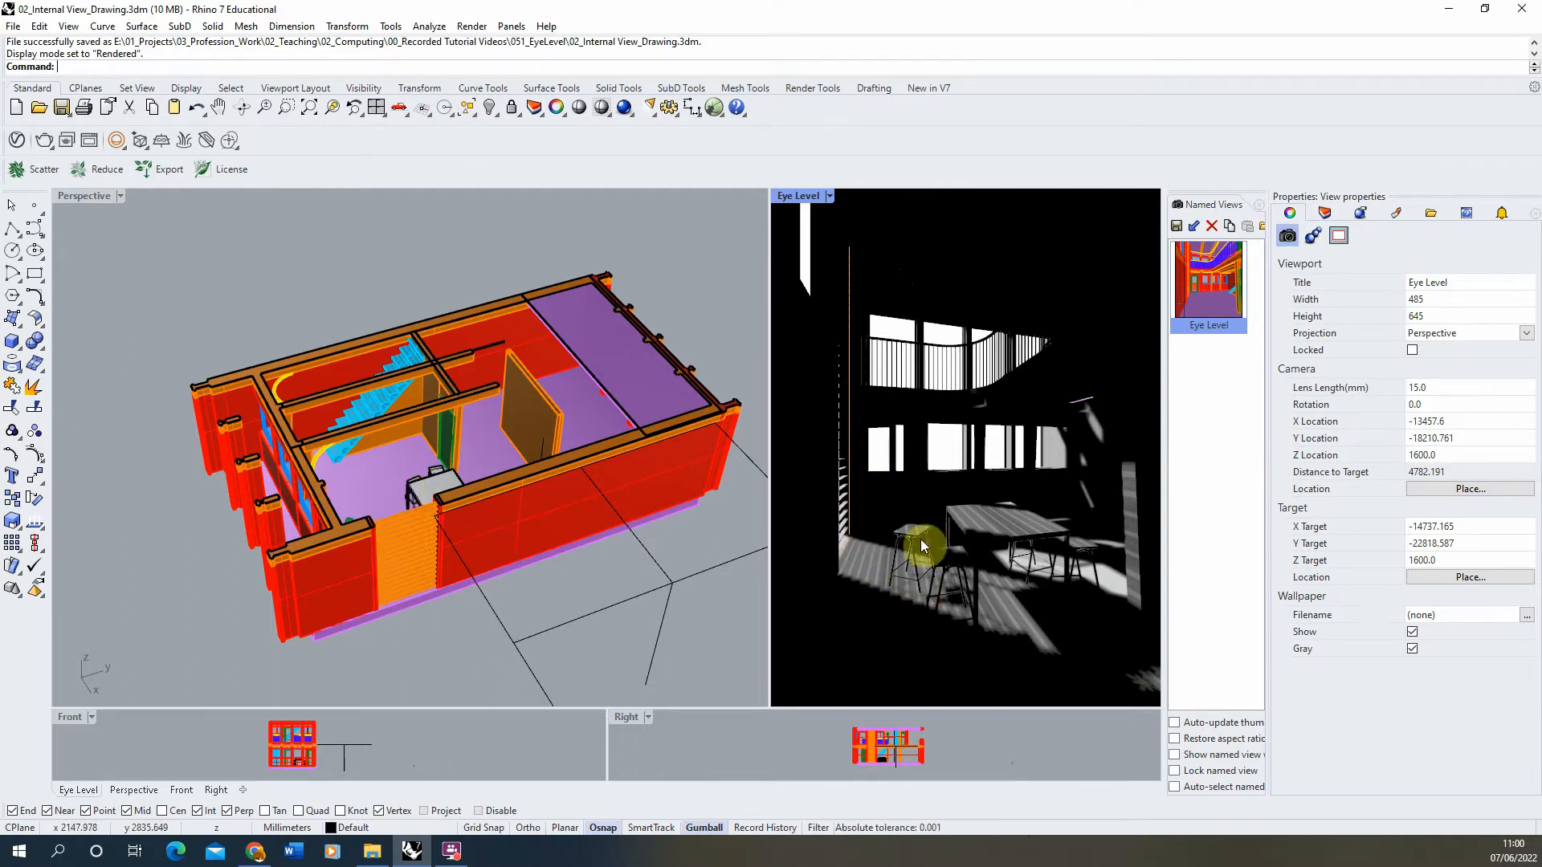
Move the Perspective viewport's clipping plane up above the roof so the whole building is shown there
left_click(639, 539)
left_click(640, 543)
scroll(331, 526, "down", 3)
right_click_drag(331, 527, 482, 450)
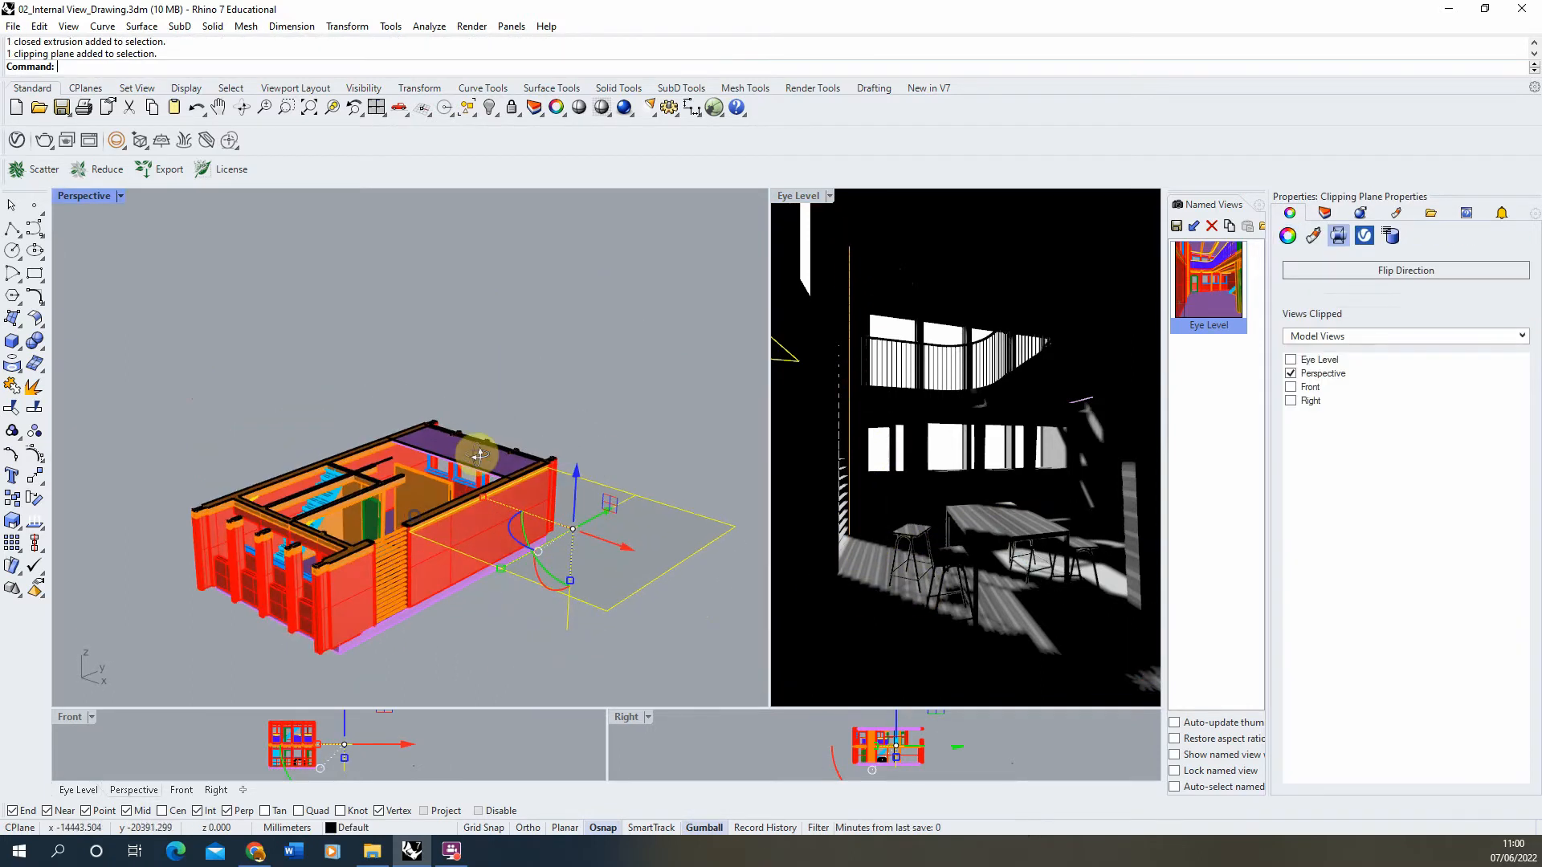
scroll(554, 490, "up", 4)
left_click_drag(572, 518, 549, 248)
right_click_drag(490, 261, 276, 448)
scroll(298, 425, "up", 5)
scroll(328, 438, "down", 5)
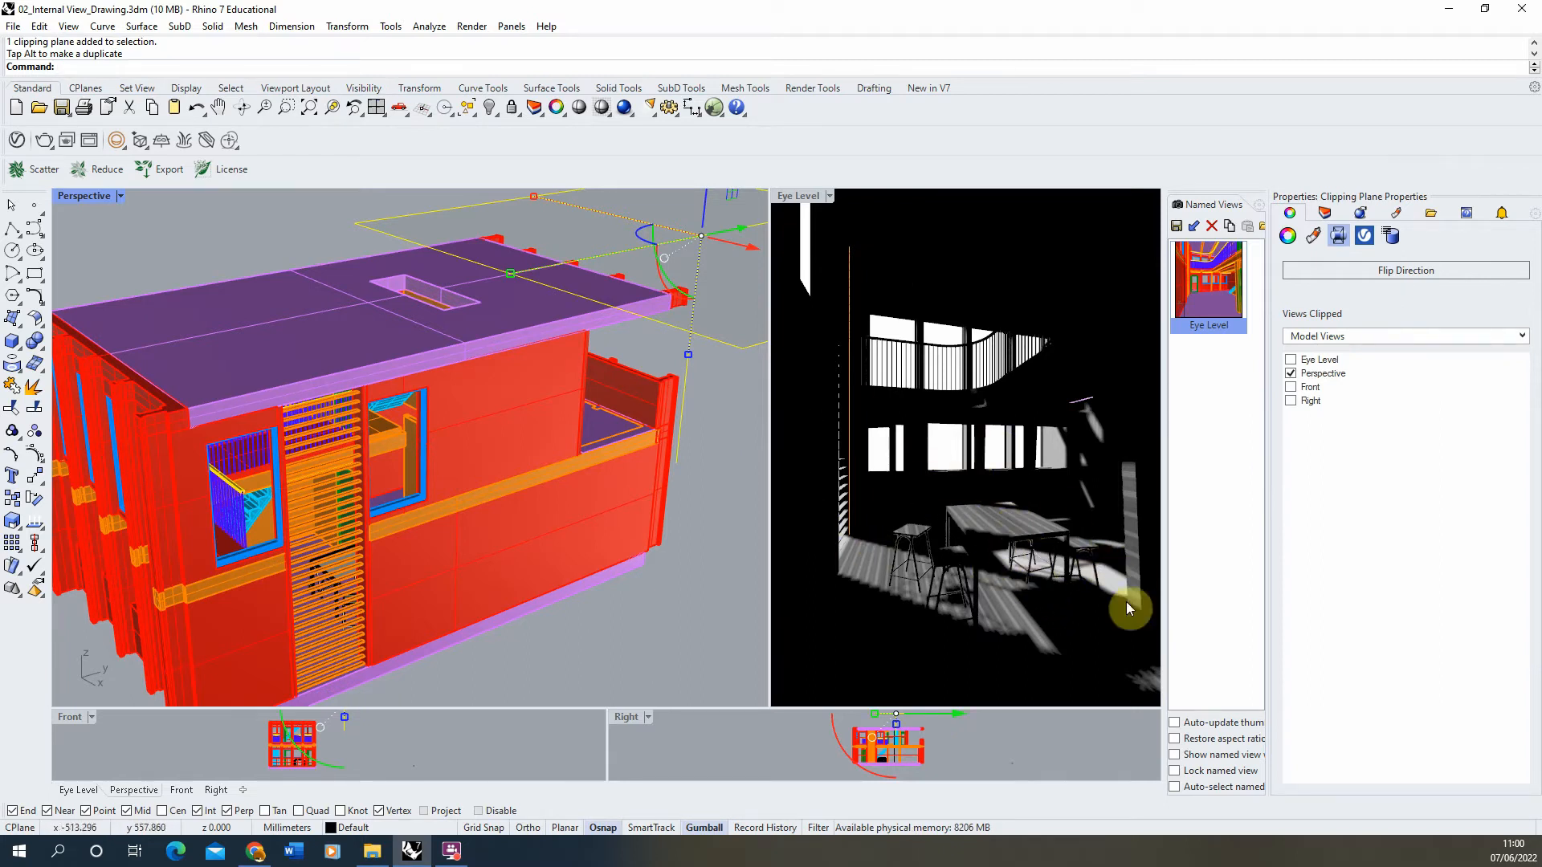
Review the sun settings in the document's render properties, accept both dialogs and deselect the clipping plane
left_click(471, 26)
left_click(522, 502)
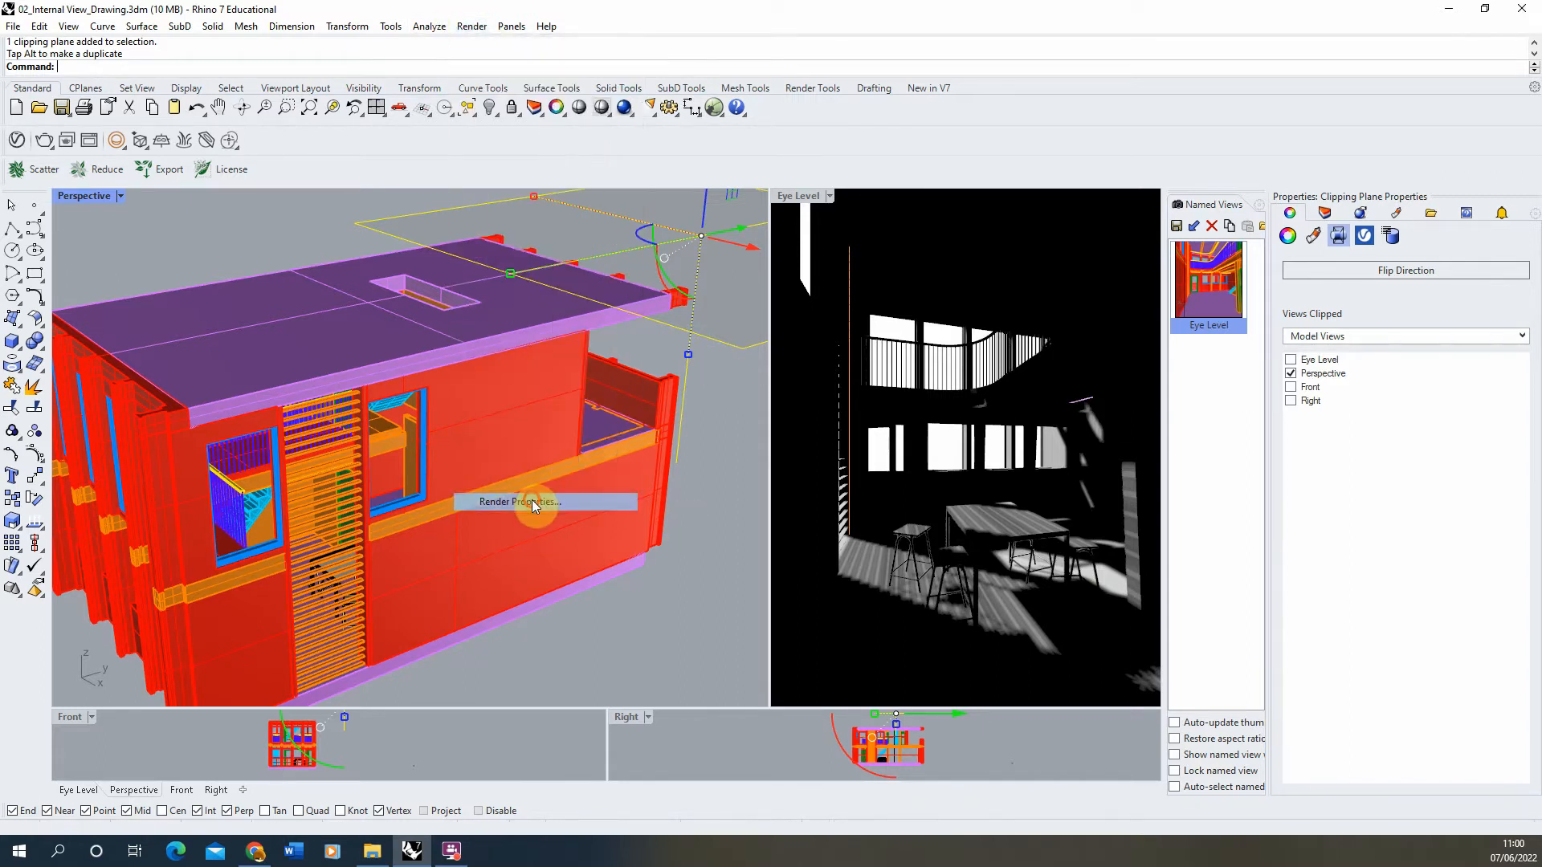
scroll(432, 461, "down", 5)
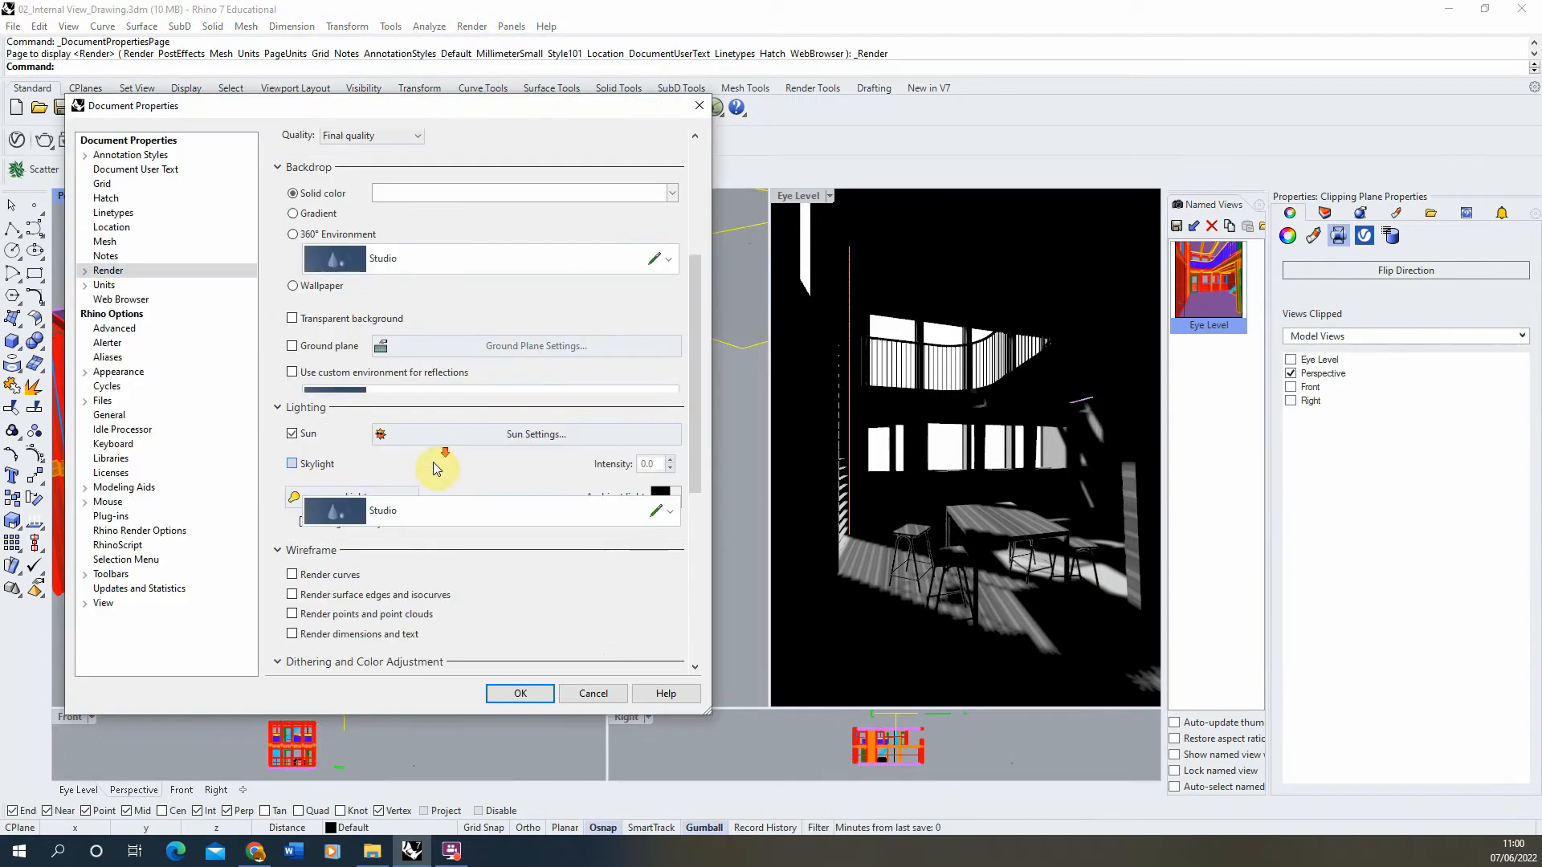
left_click(514, 306)
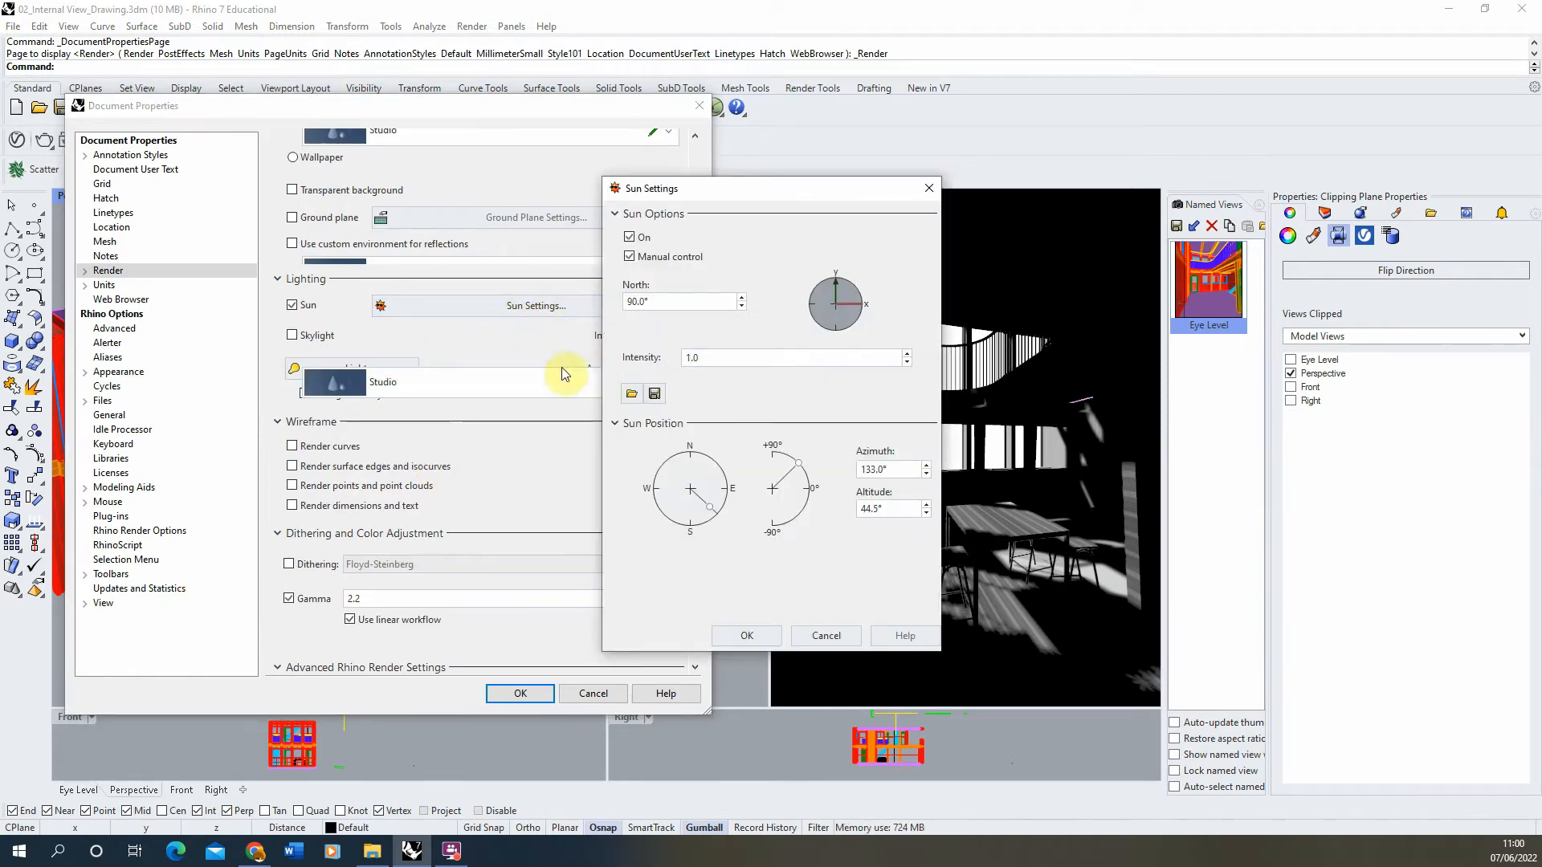
left_click(766, 638)
left_click(514, 694)
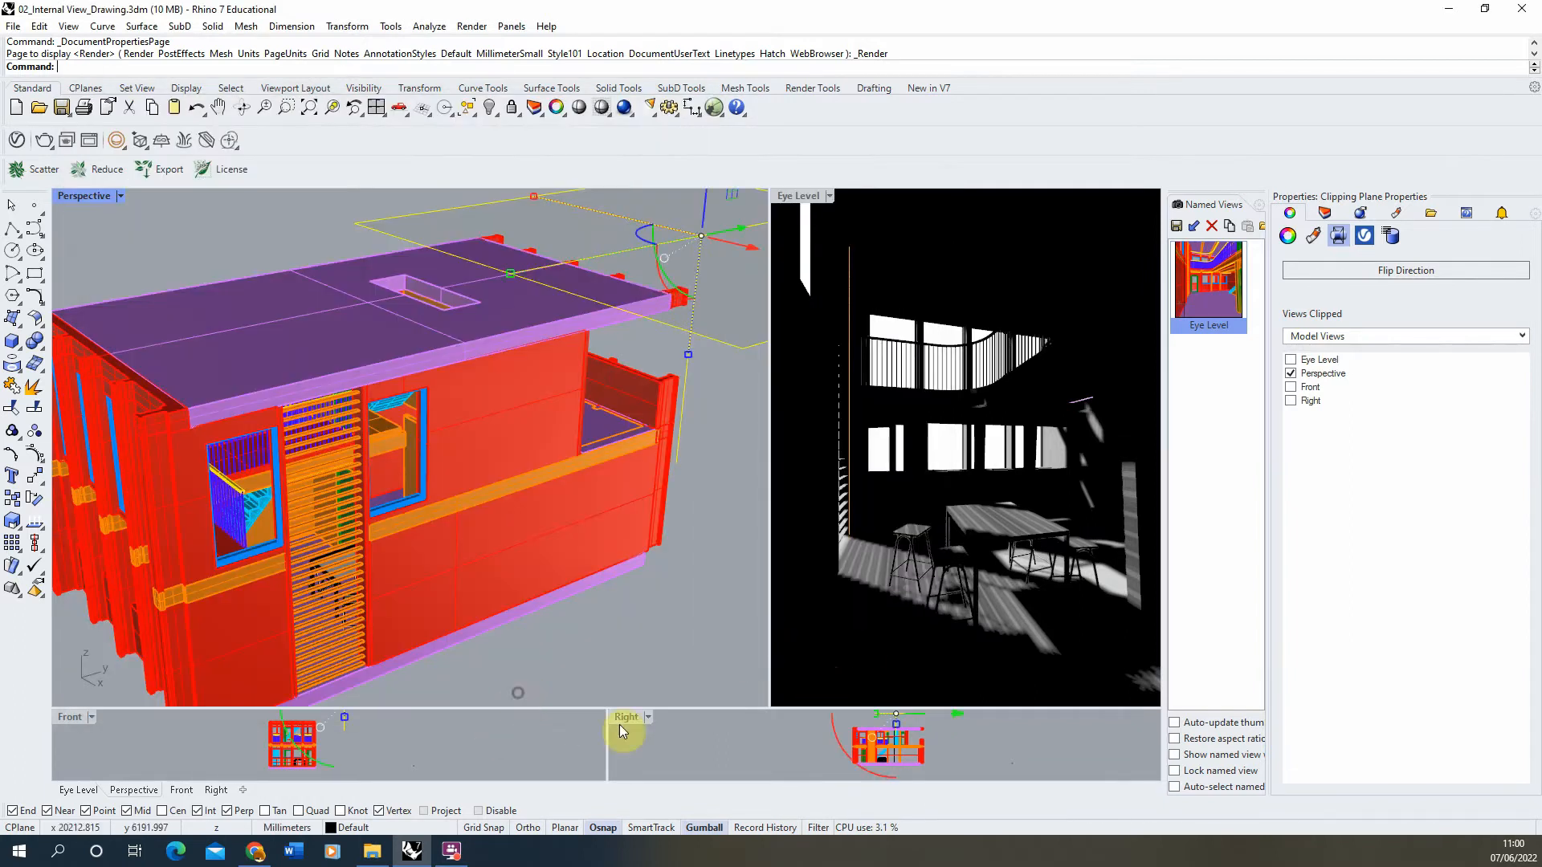
key("Escape")
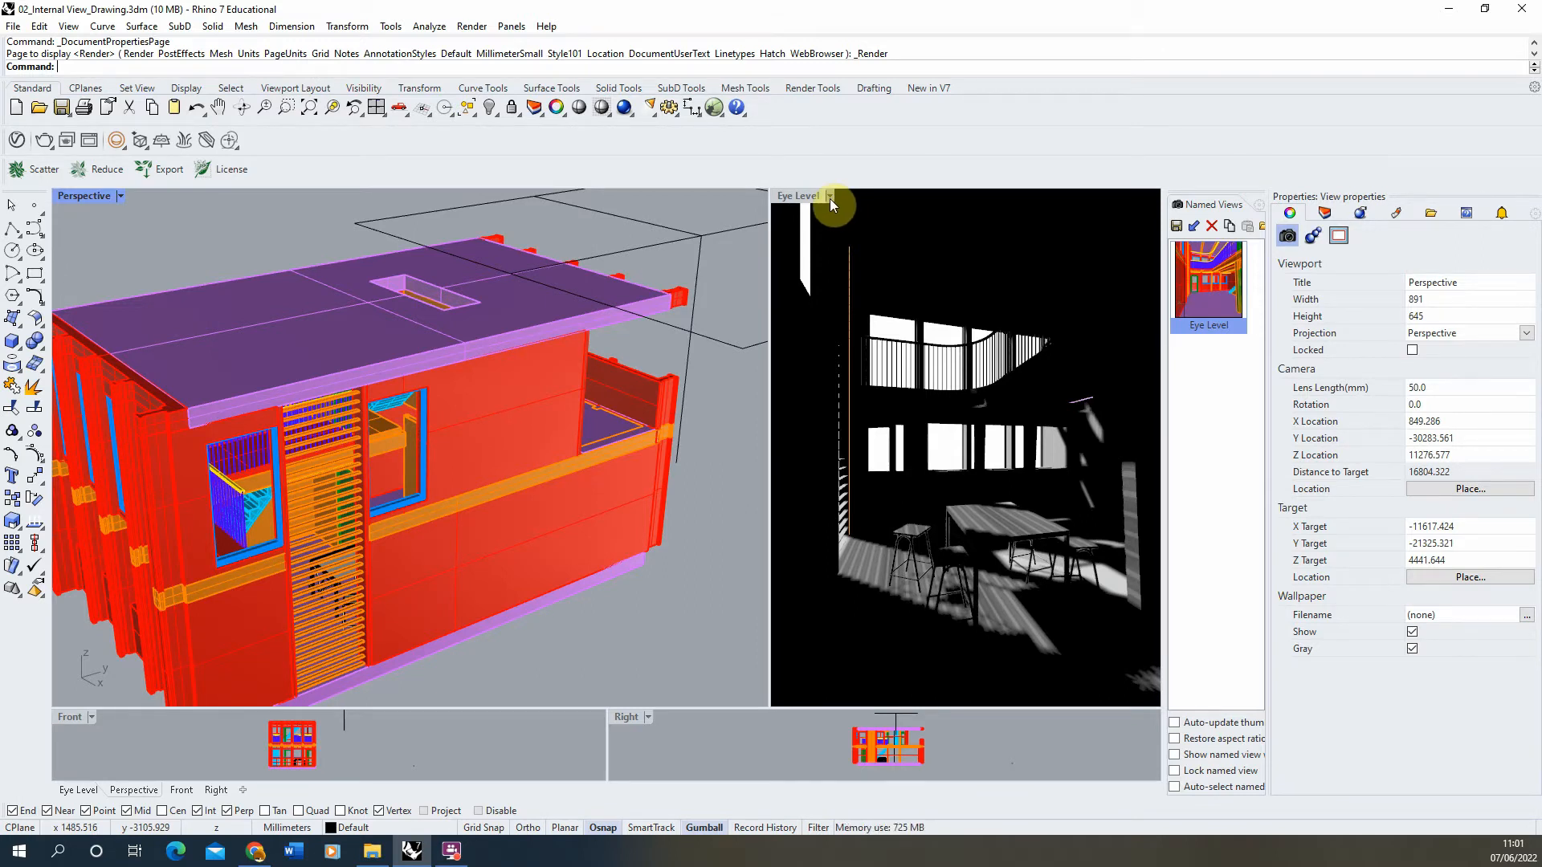
scroll(532, 485, "down", 3)
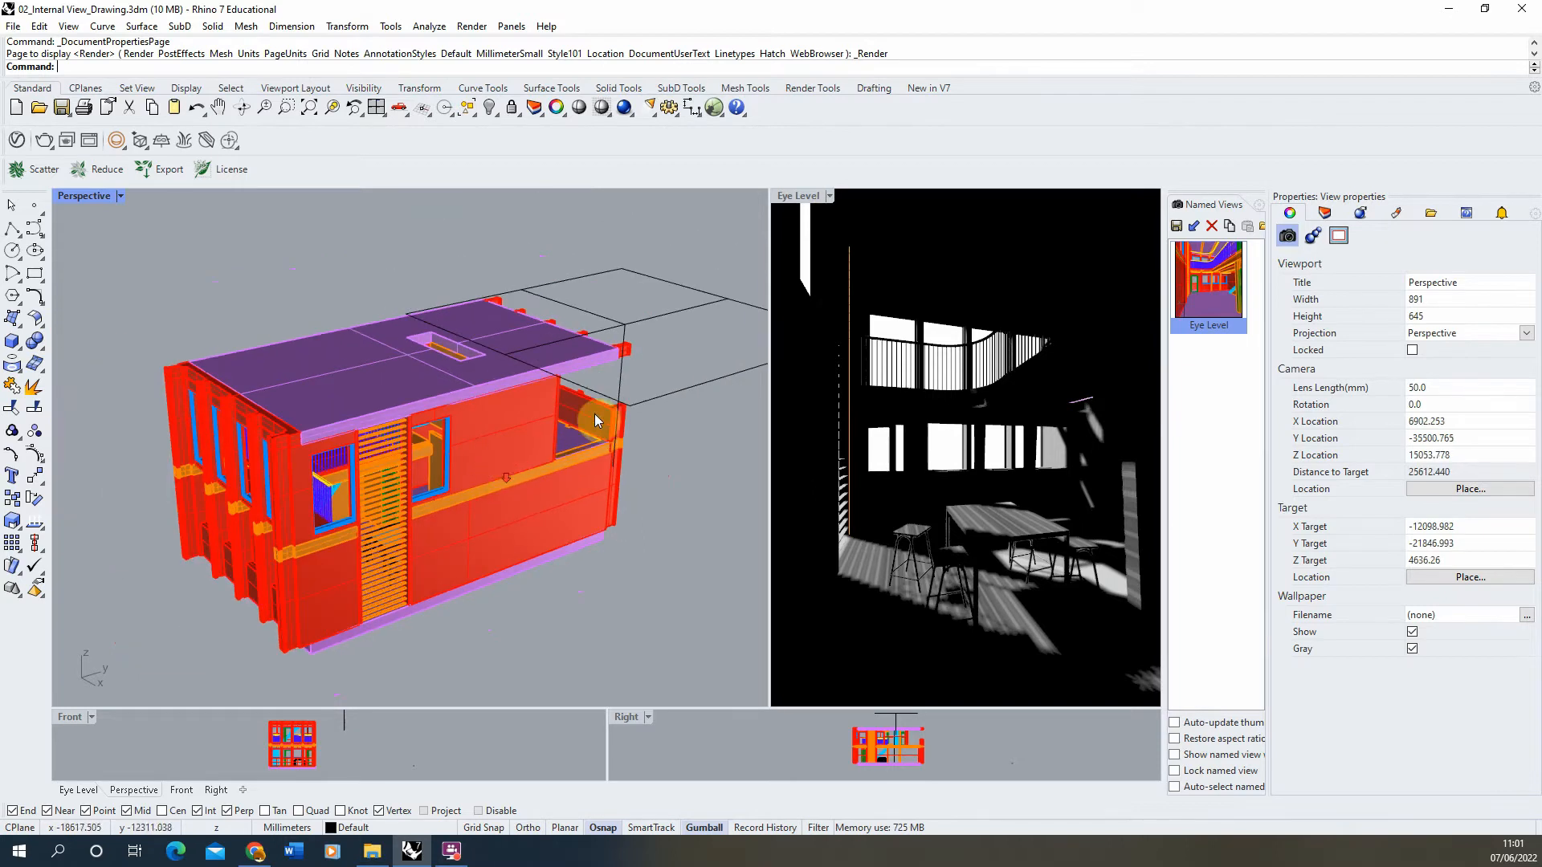
Render the Eye Level view from Shaded display, examine the light and shadow pattern, and close the render window
left_click(831, 197)
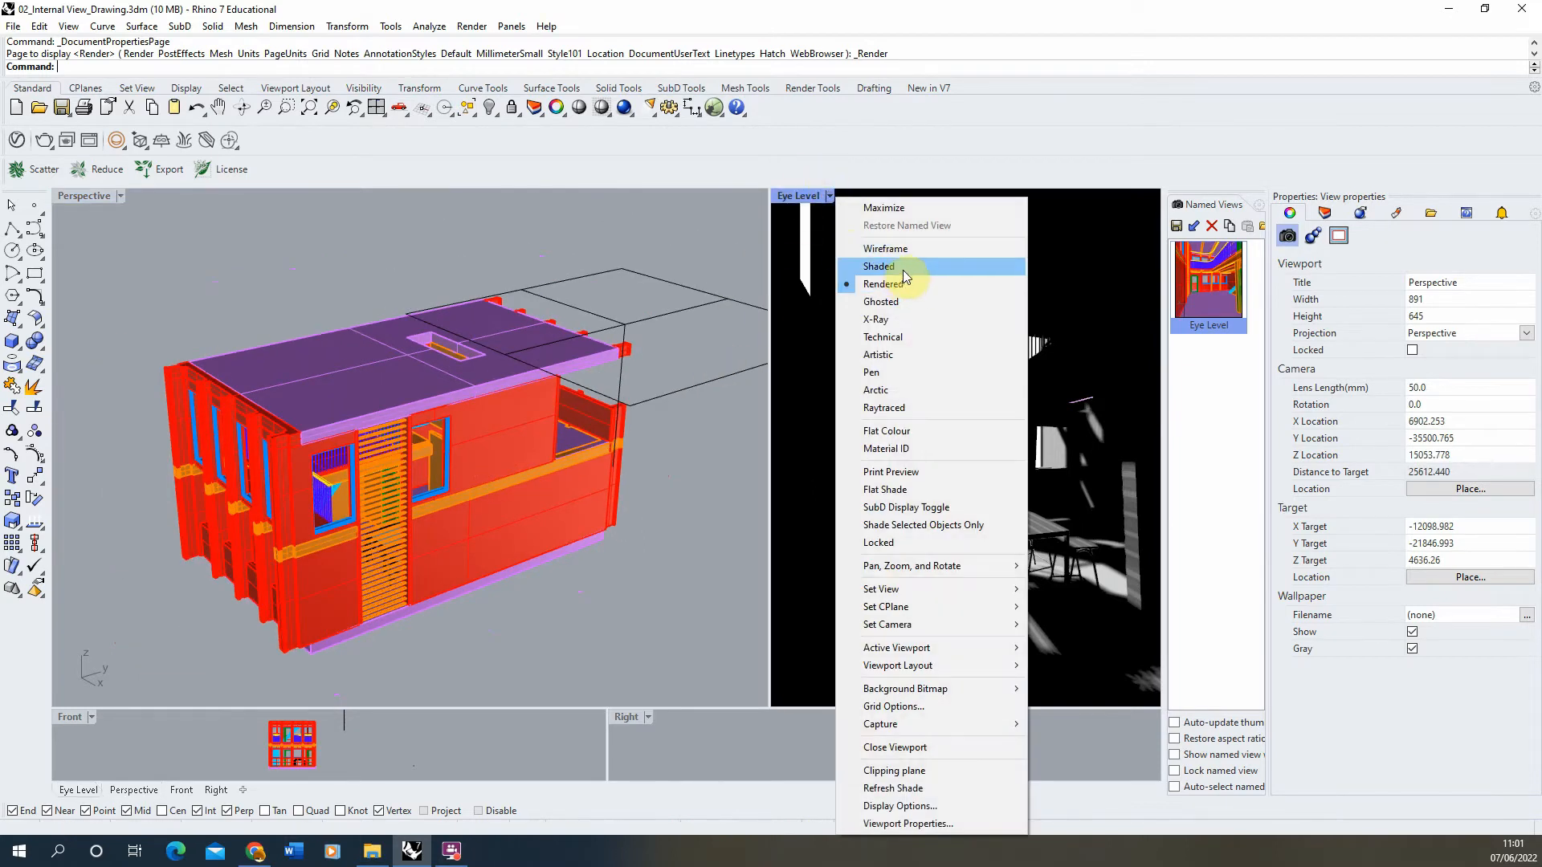
left_click(900, 266)
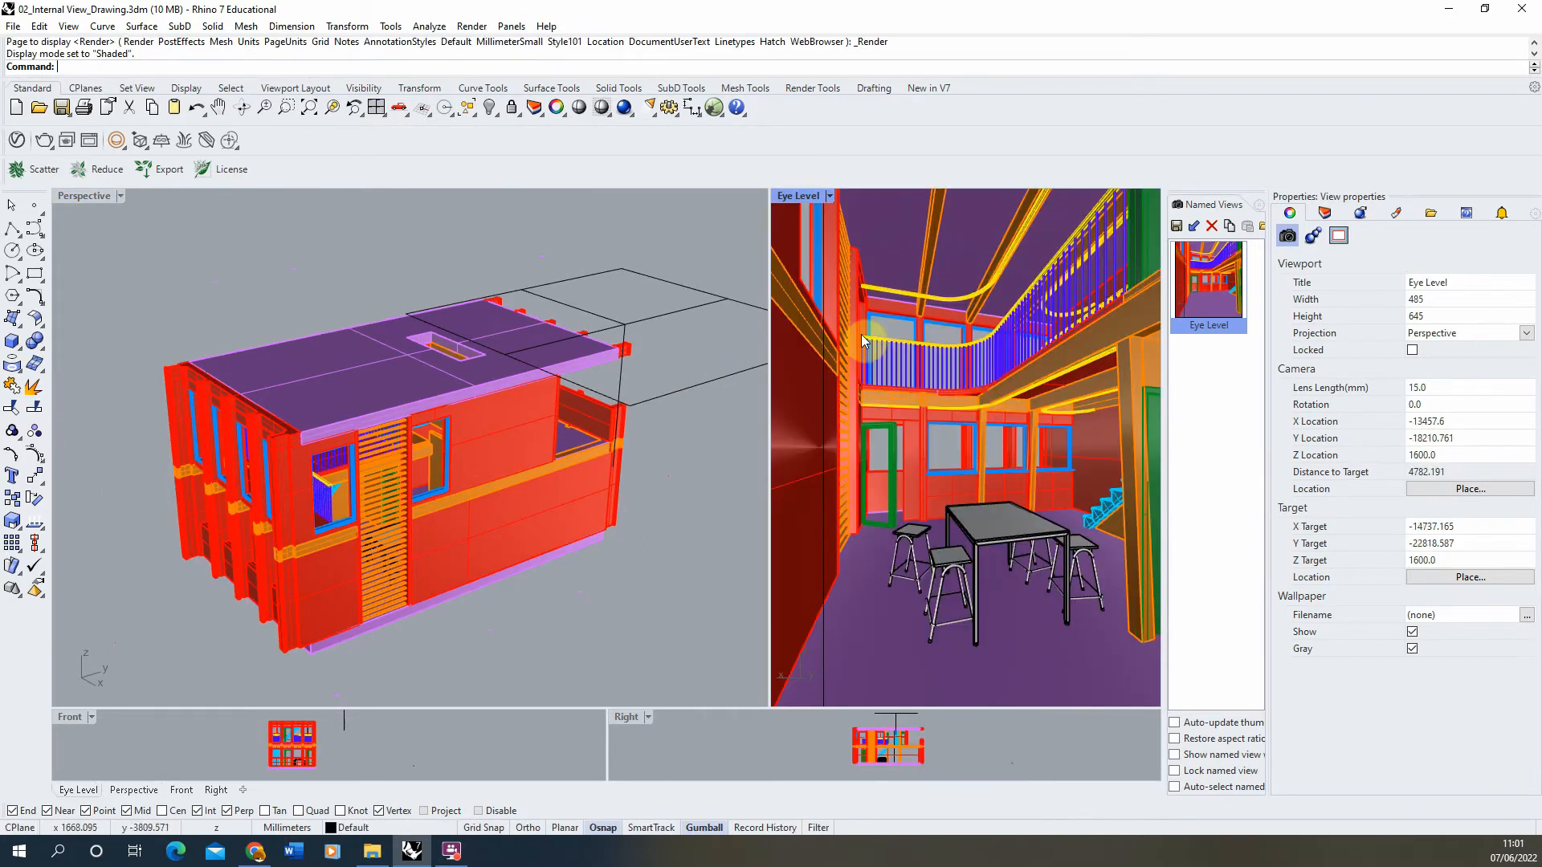
left_click(472, 26)
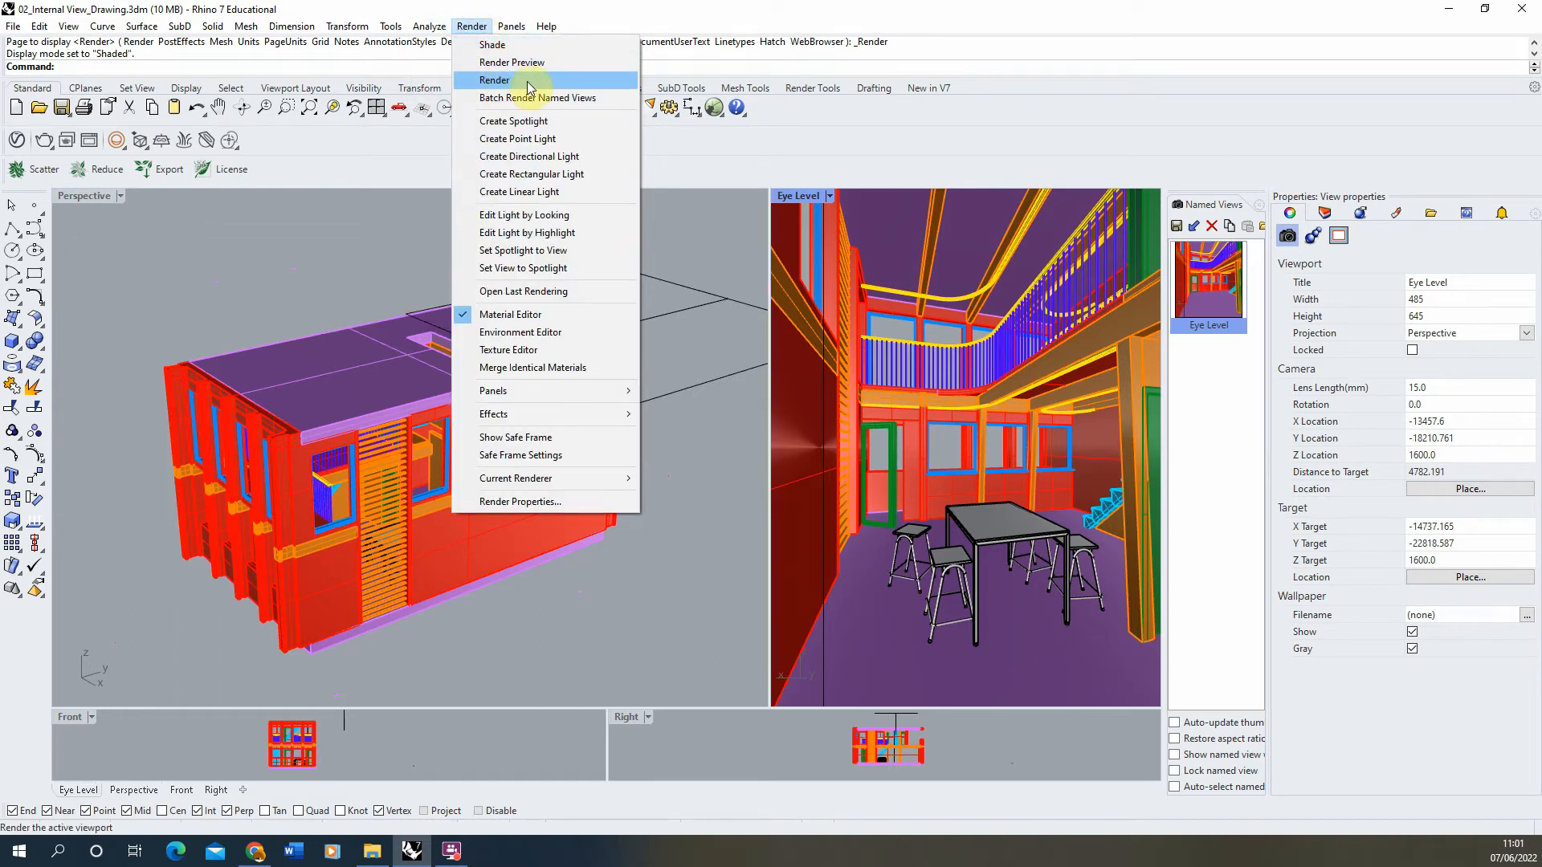
left_click(528, 83)
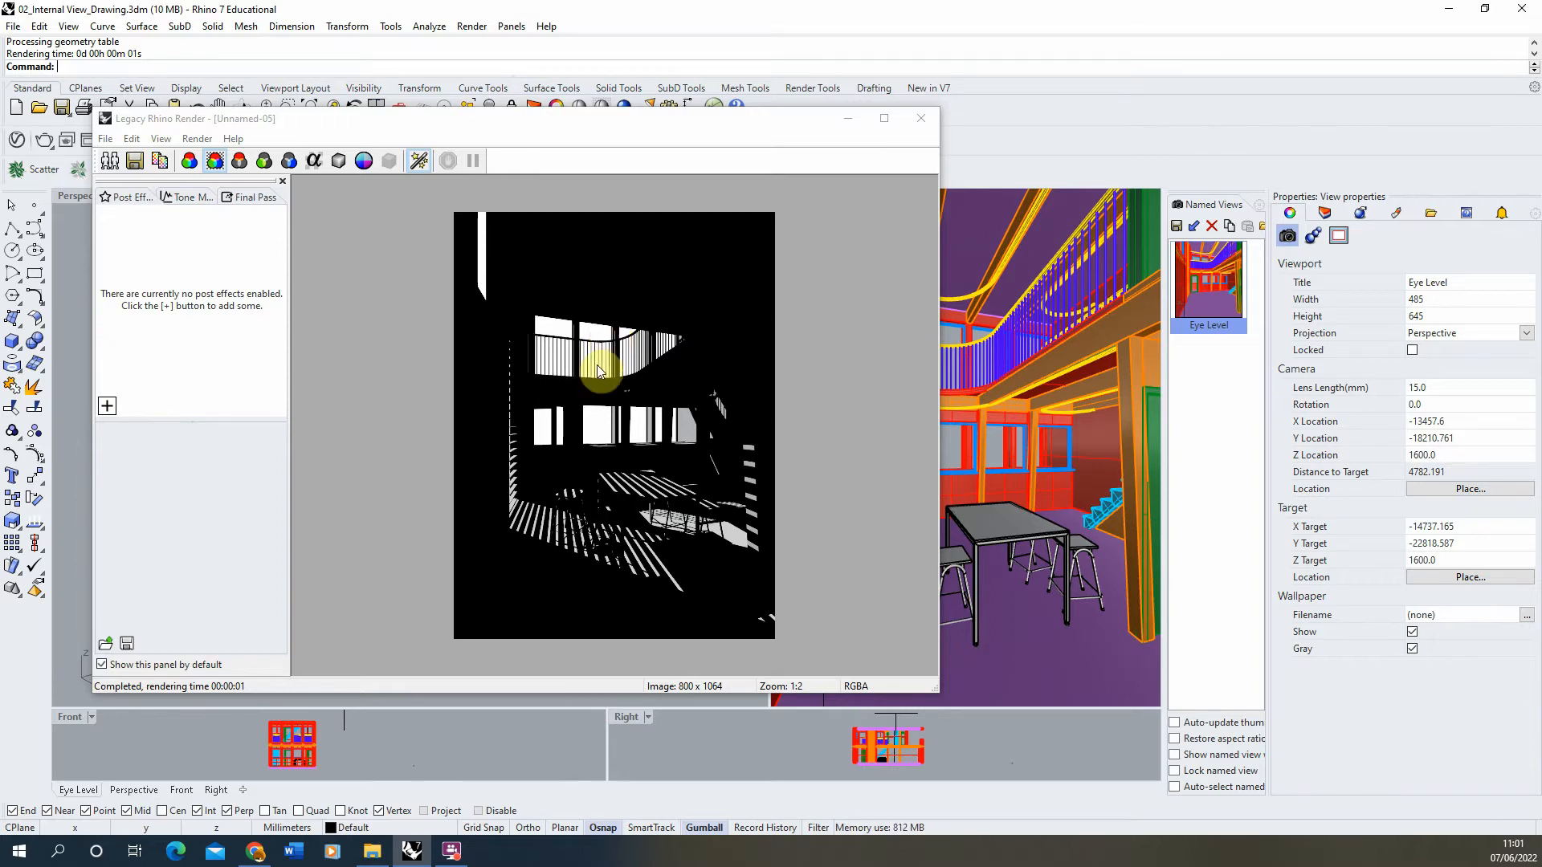
scroll(574, 554, "up", 3)
scroll(608, 540, "down", 2)
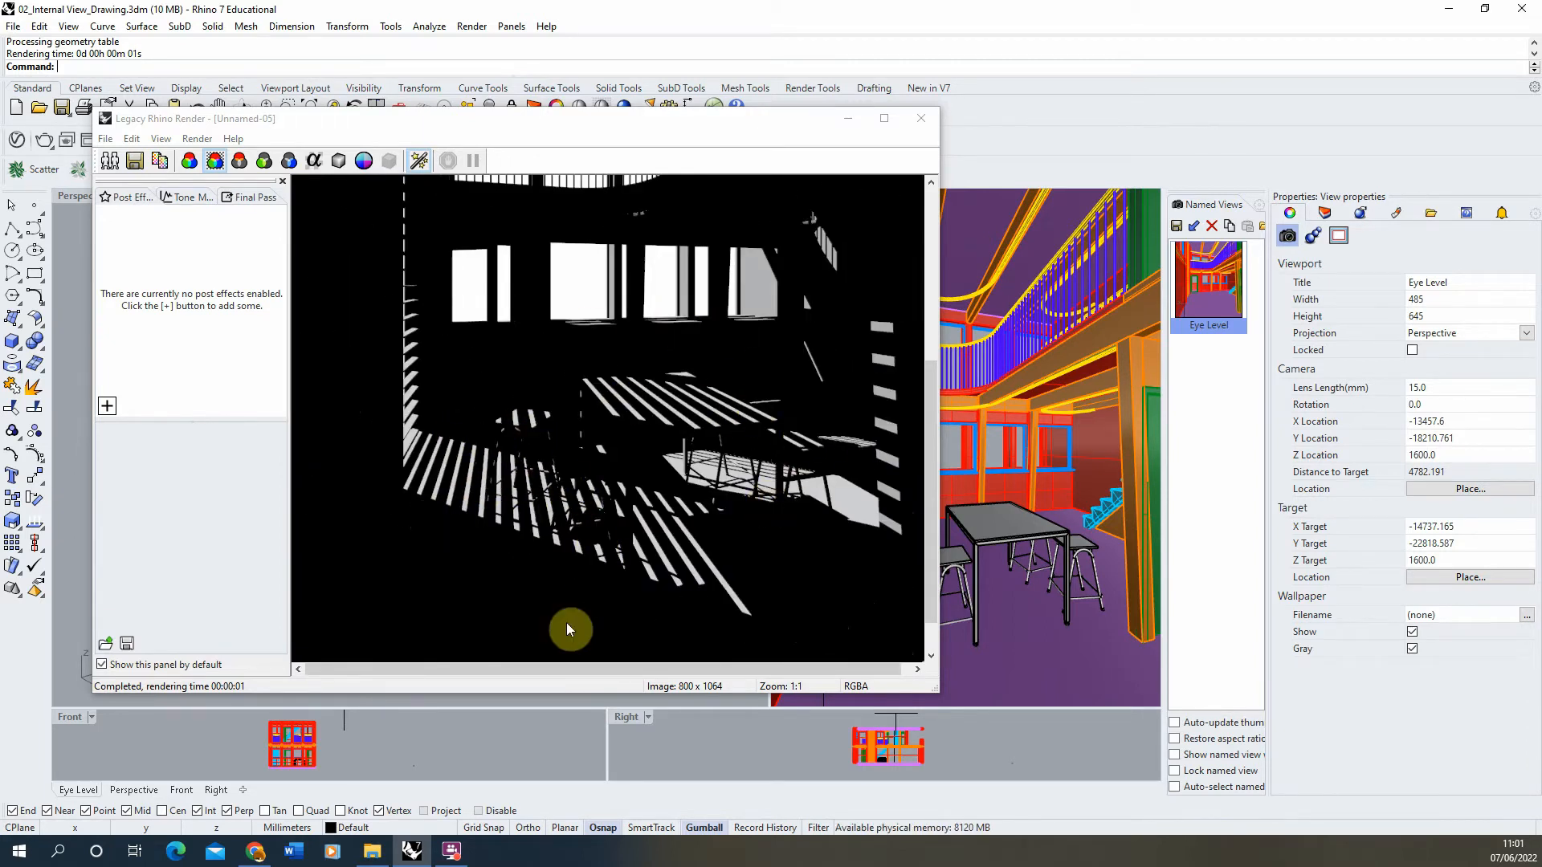
scroll(562, 624, "down", 1)
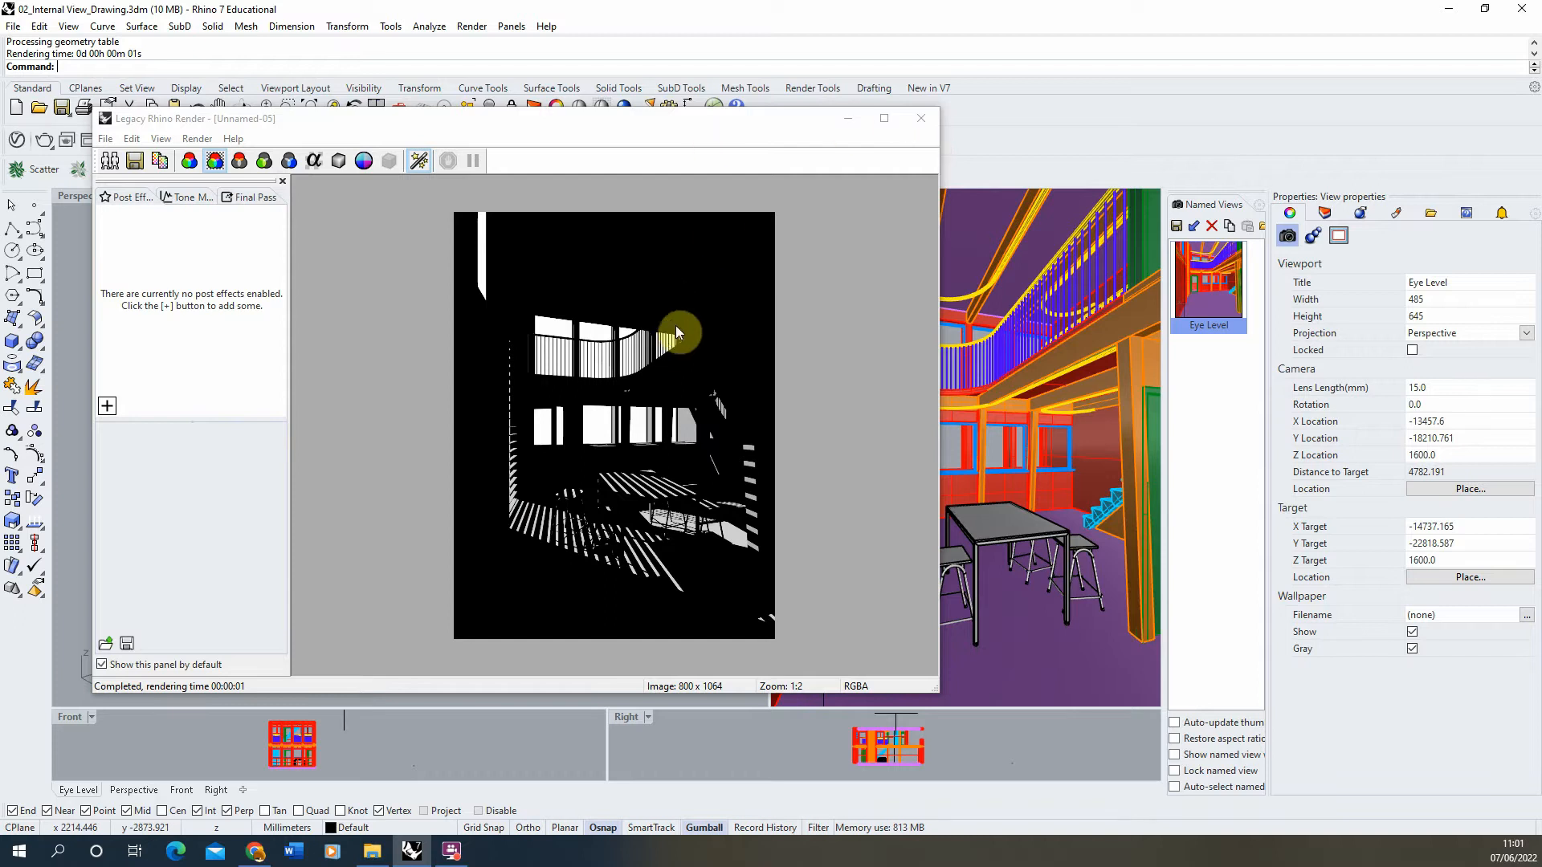
left_click(917, 120)
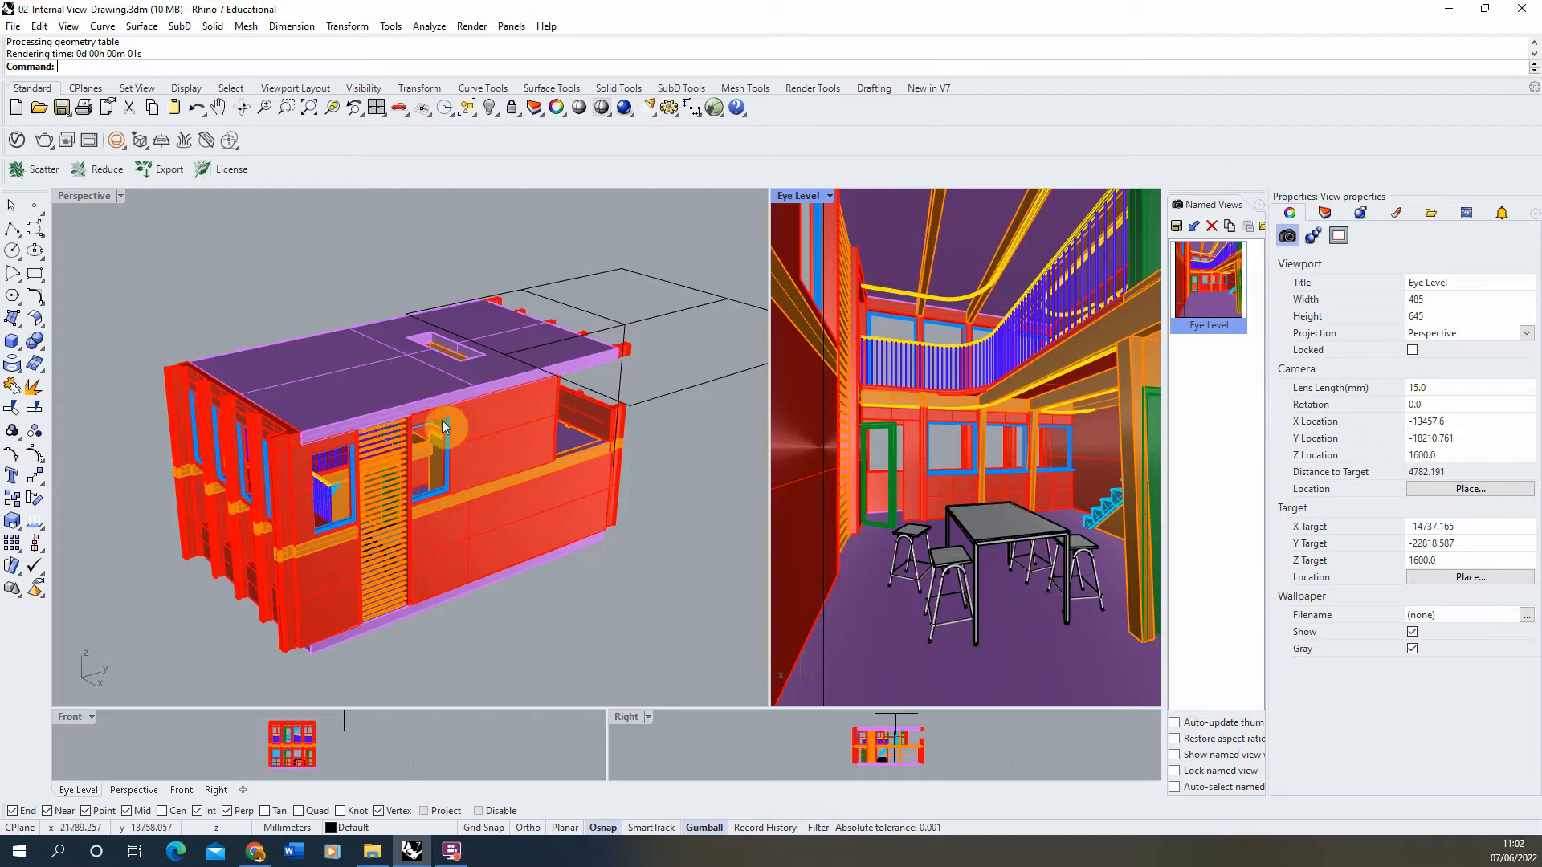
Return the Eye Level viewport to Rendered display mode and make the Perspective viewport active
right_click_drag(555, 493, 474, 422)
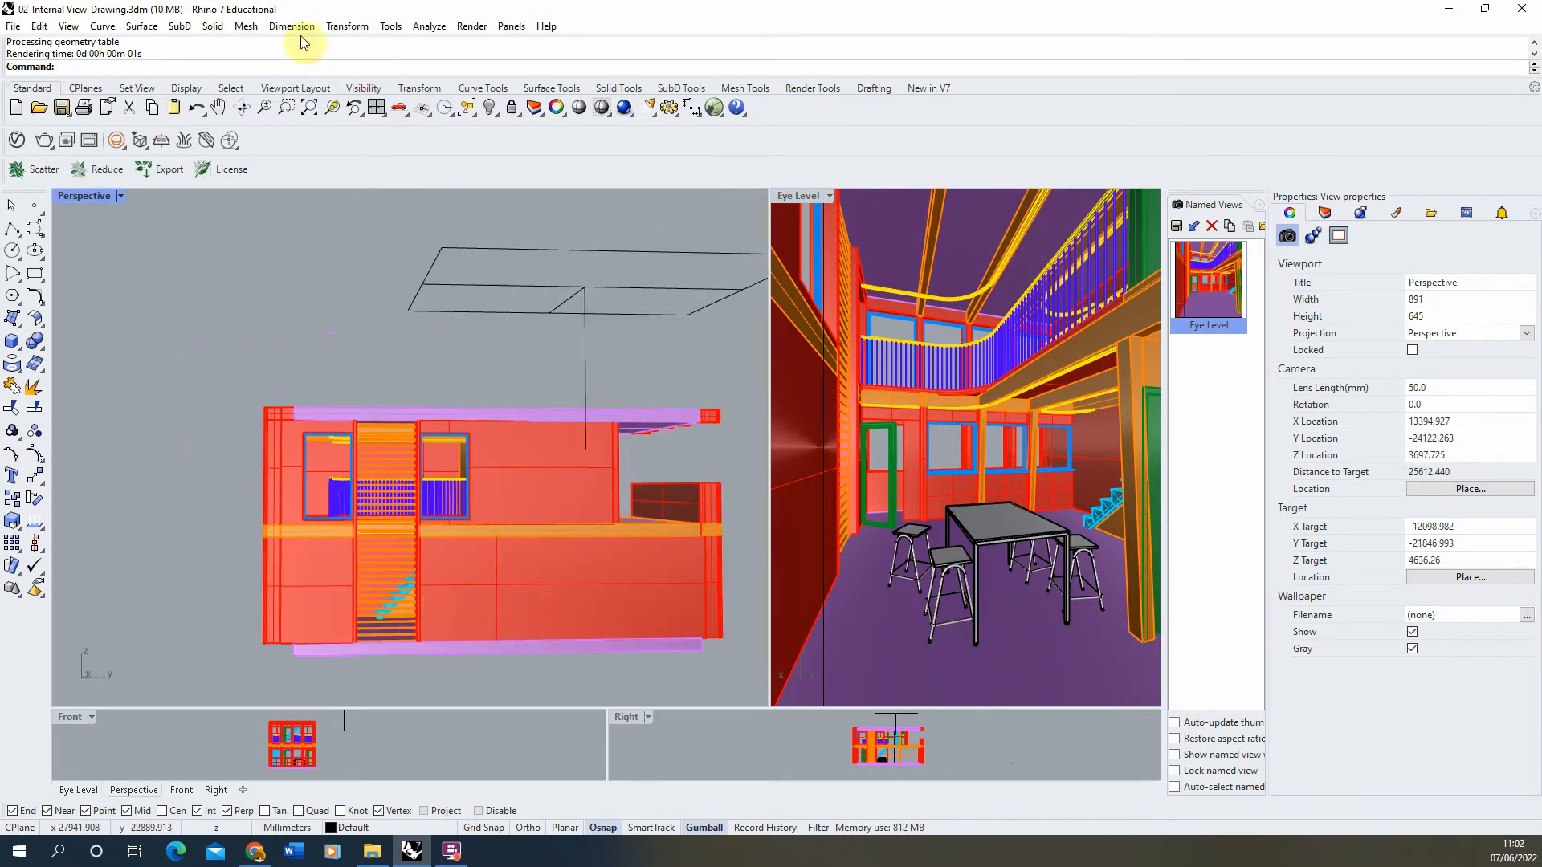
right_click_drag(445, 413, 379, 451)
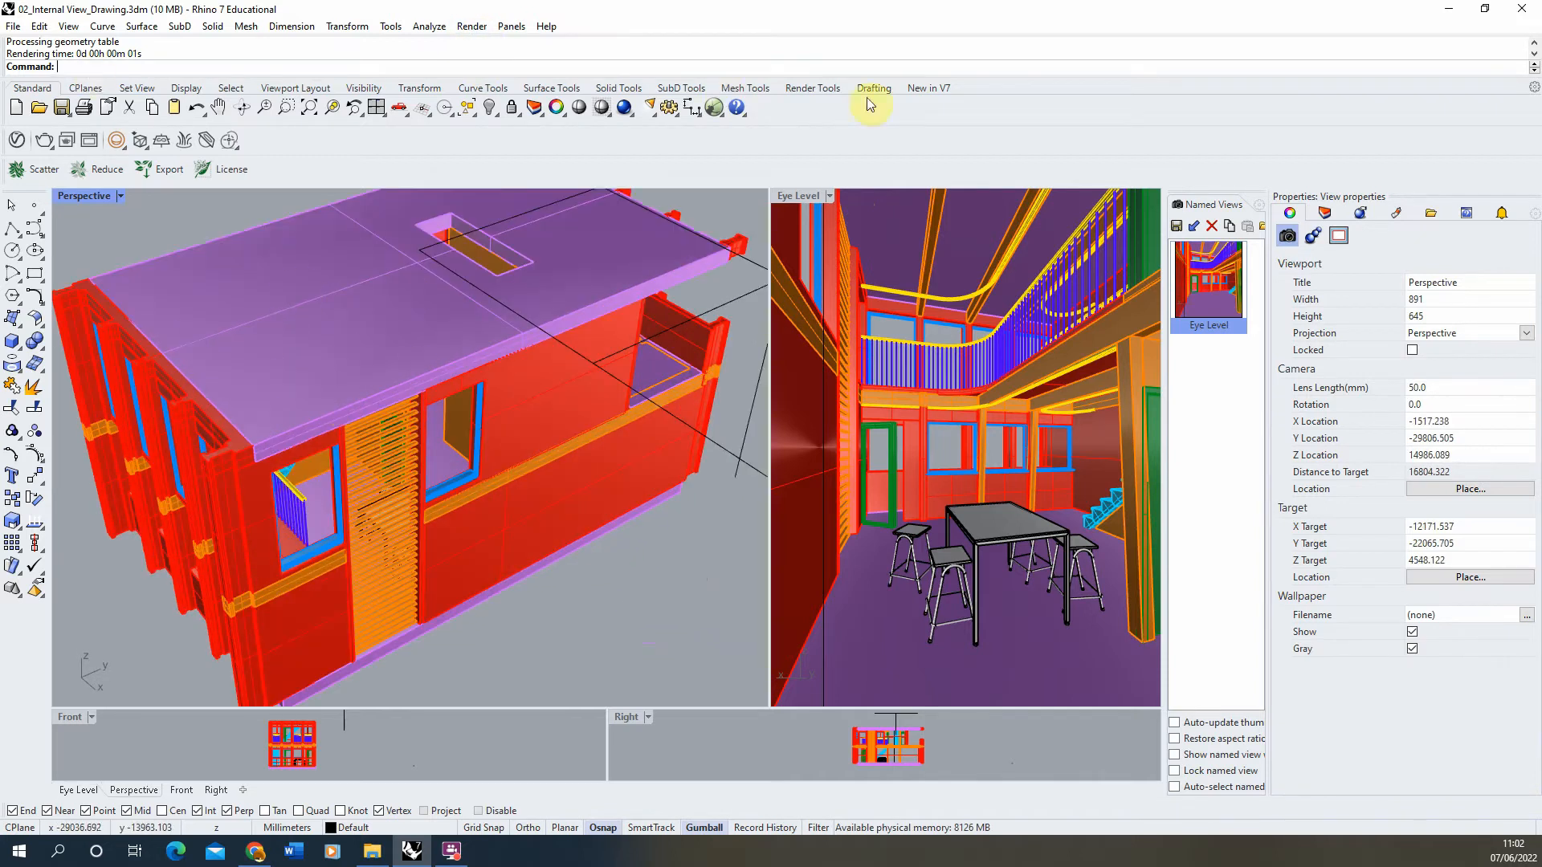
left_click(829, 195)
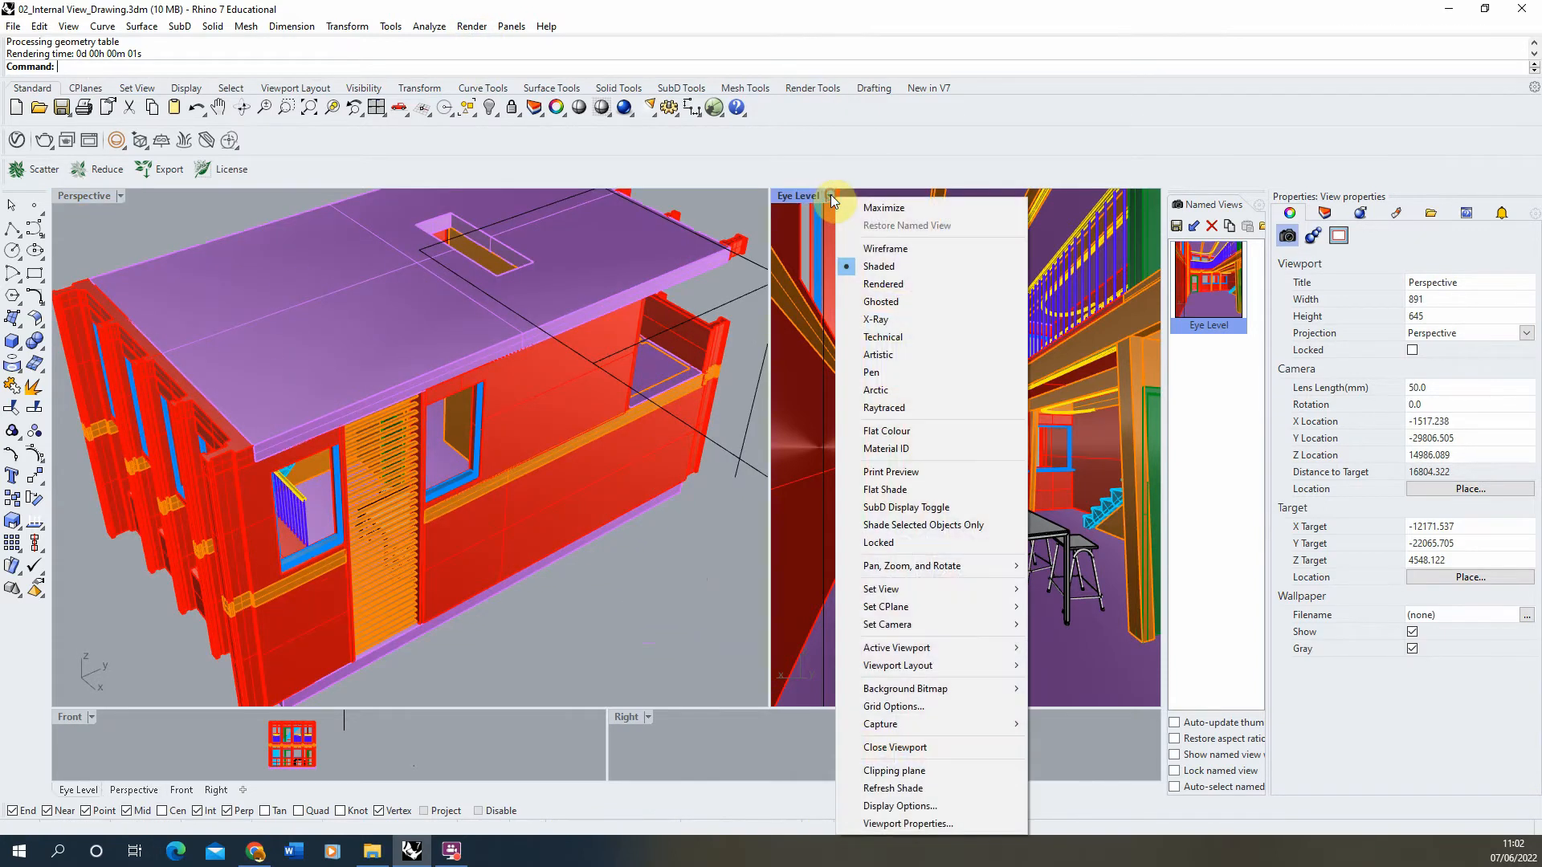
left_click(893, 284)
left_click(591, 612)
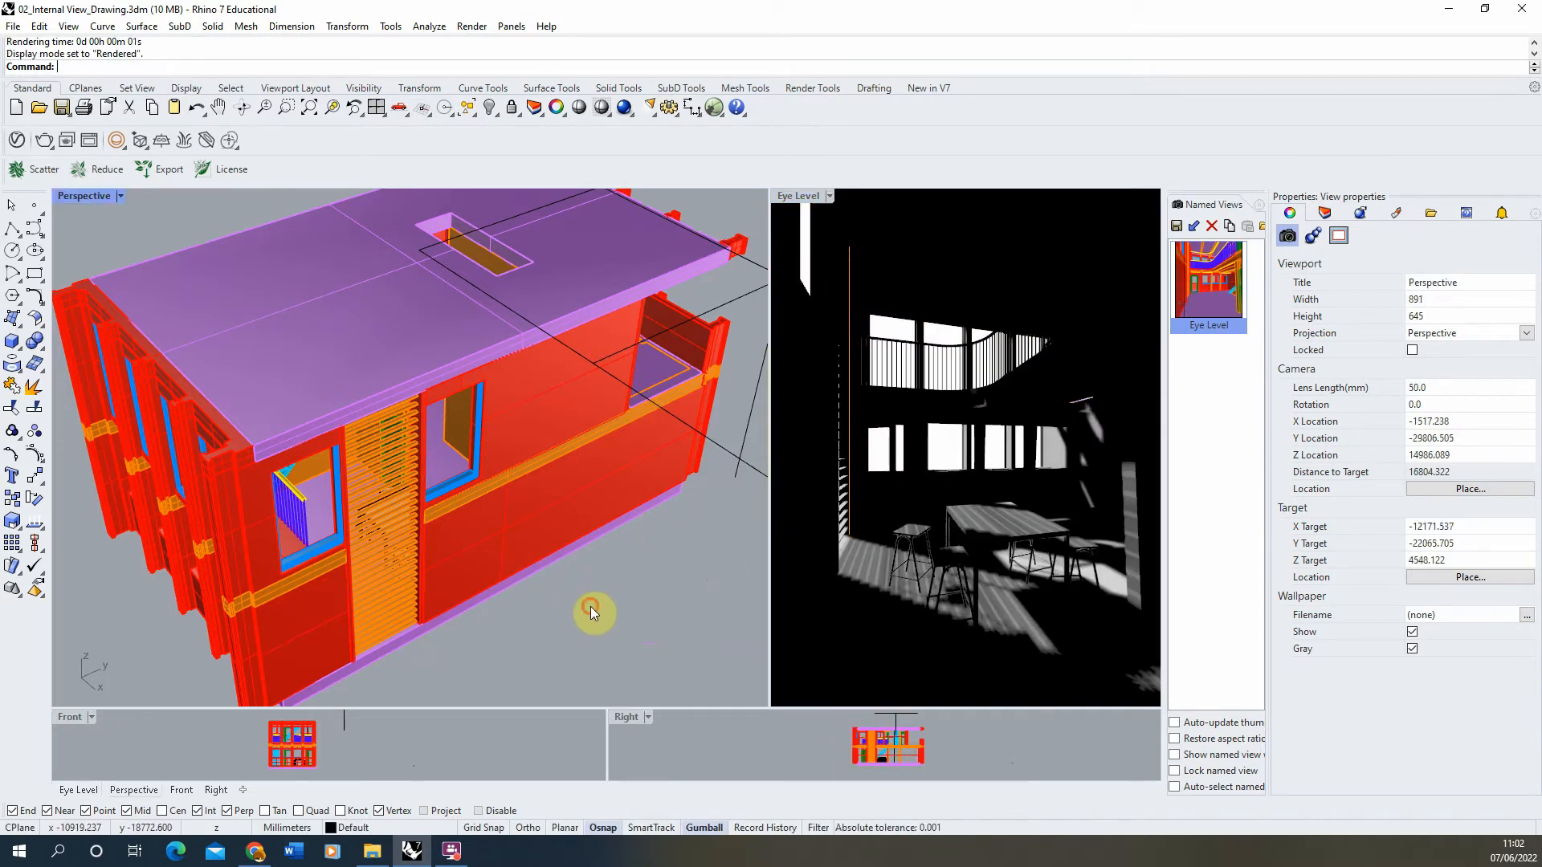
Build a 3-point box through the roof, starting from the top edge of the louvred opening and extending across and above the roof slab
left_click(12, 342)
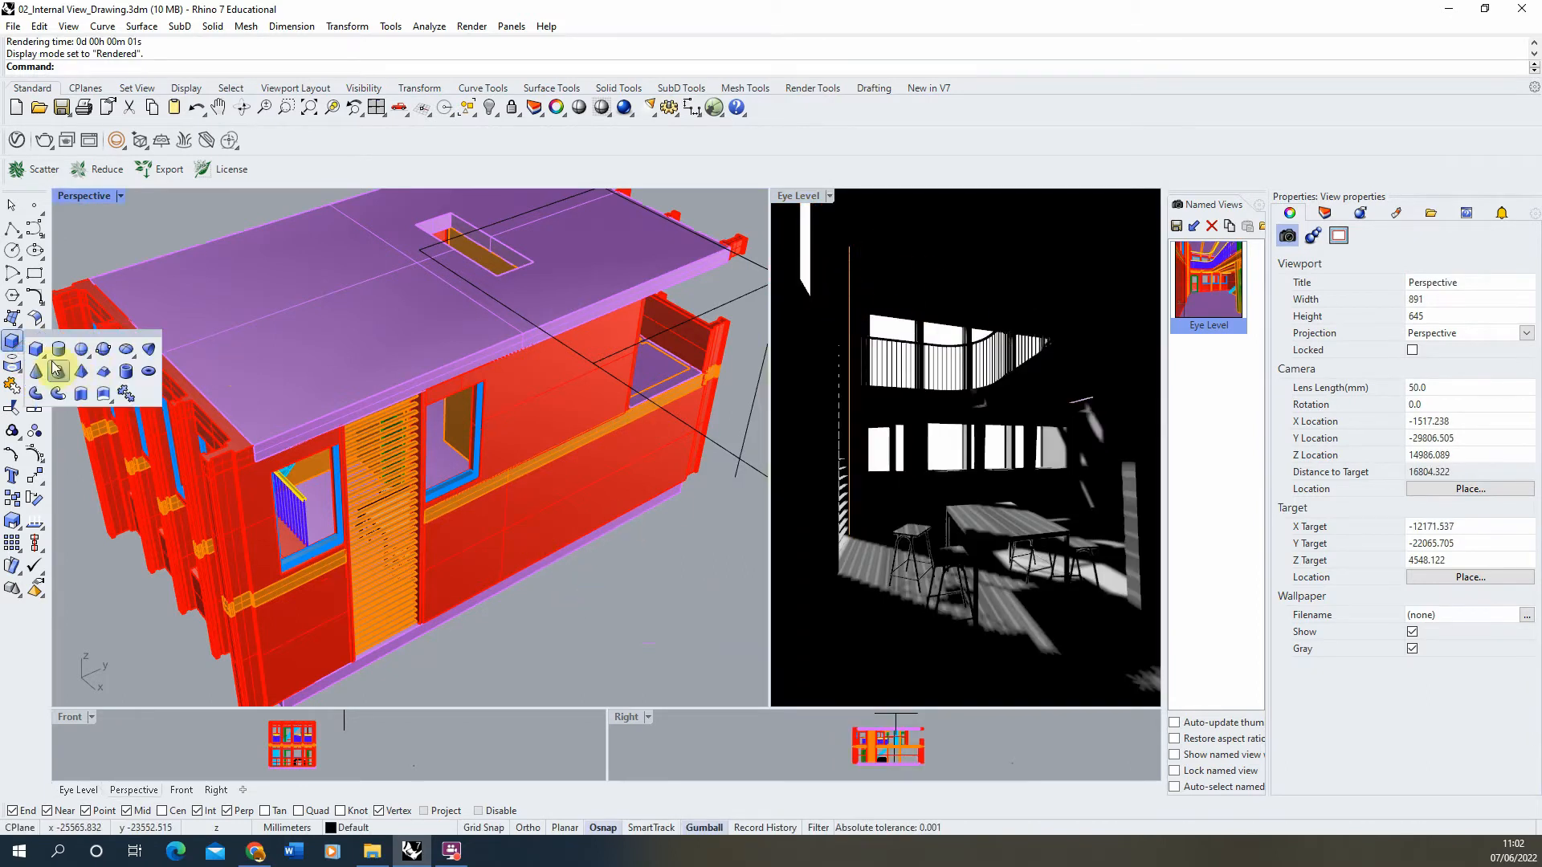
left_click(46, 358)
left_click(83, 382)
scroll(421, 397, "up", 8)
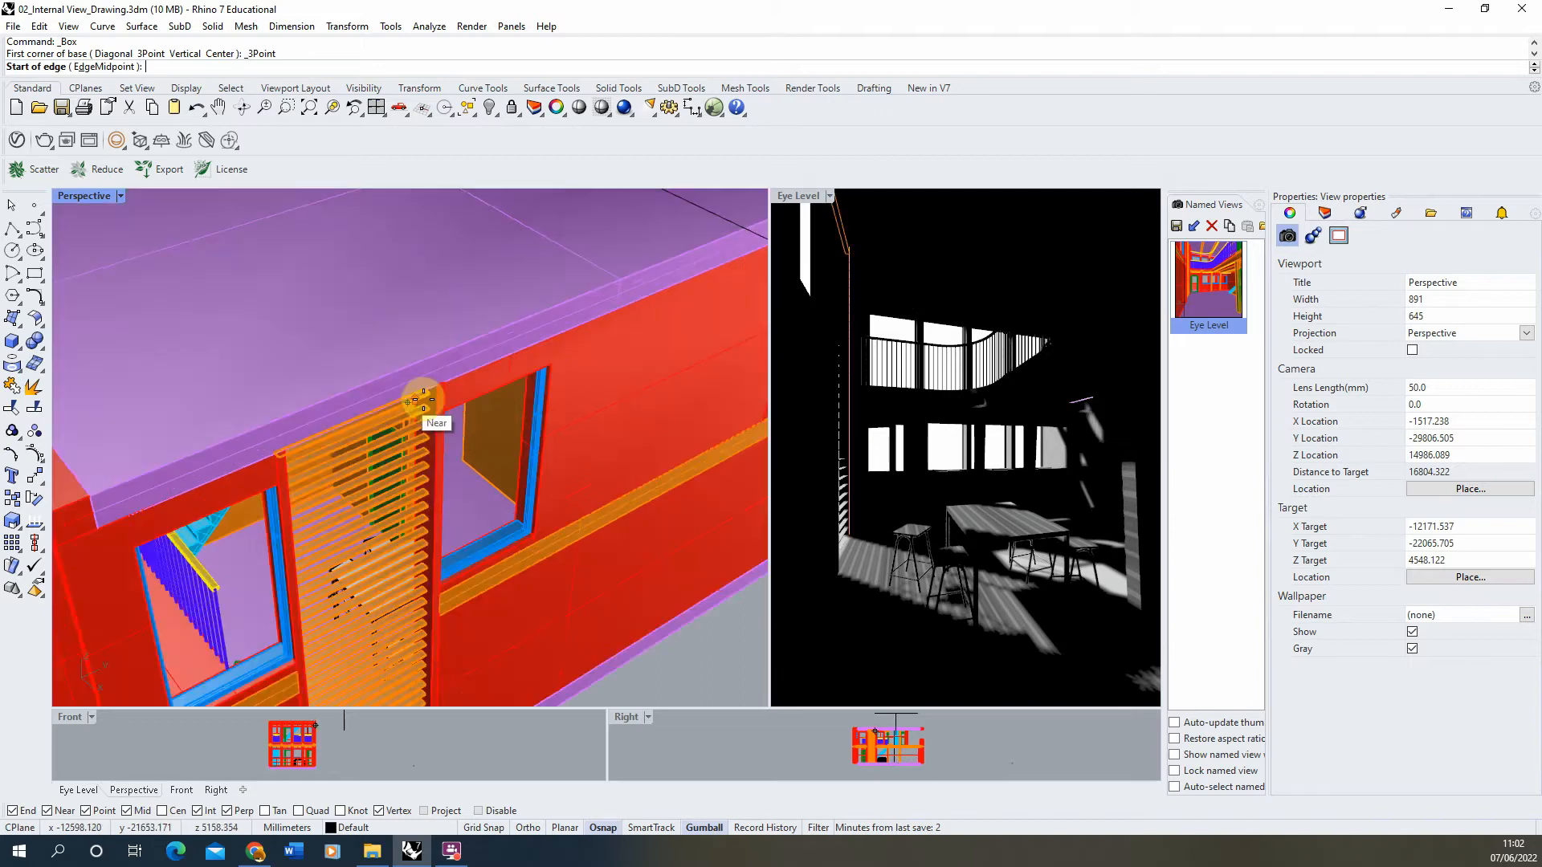
left_click(448, 372)
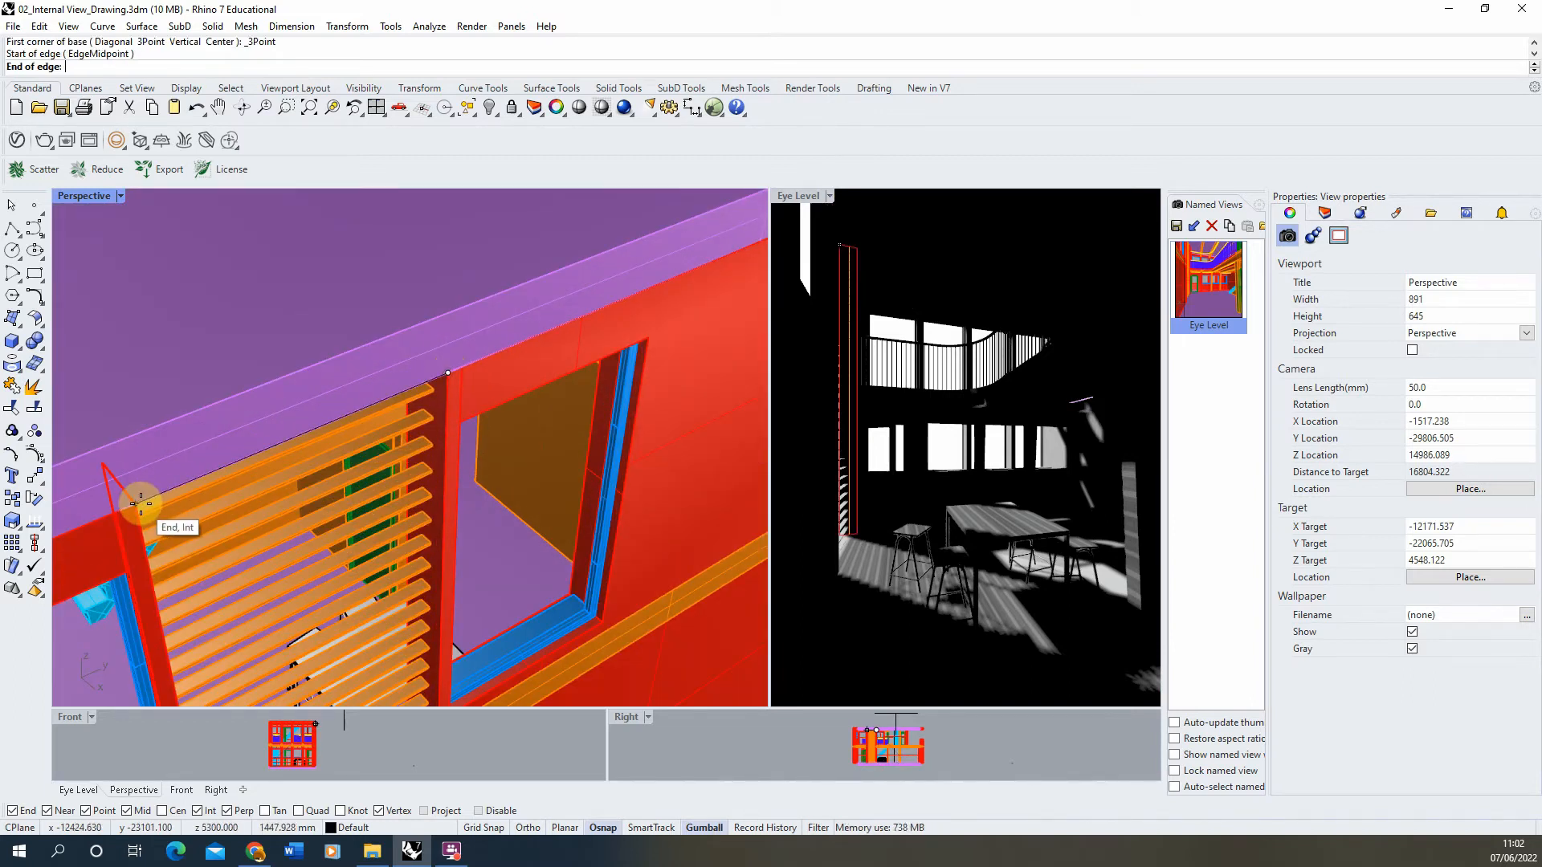
left_click(137, 503)
scroll(289, 491, "down", 9)
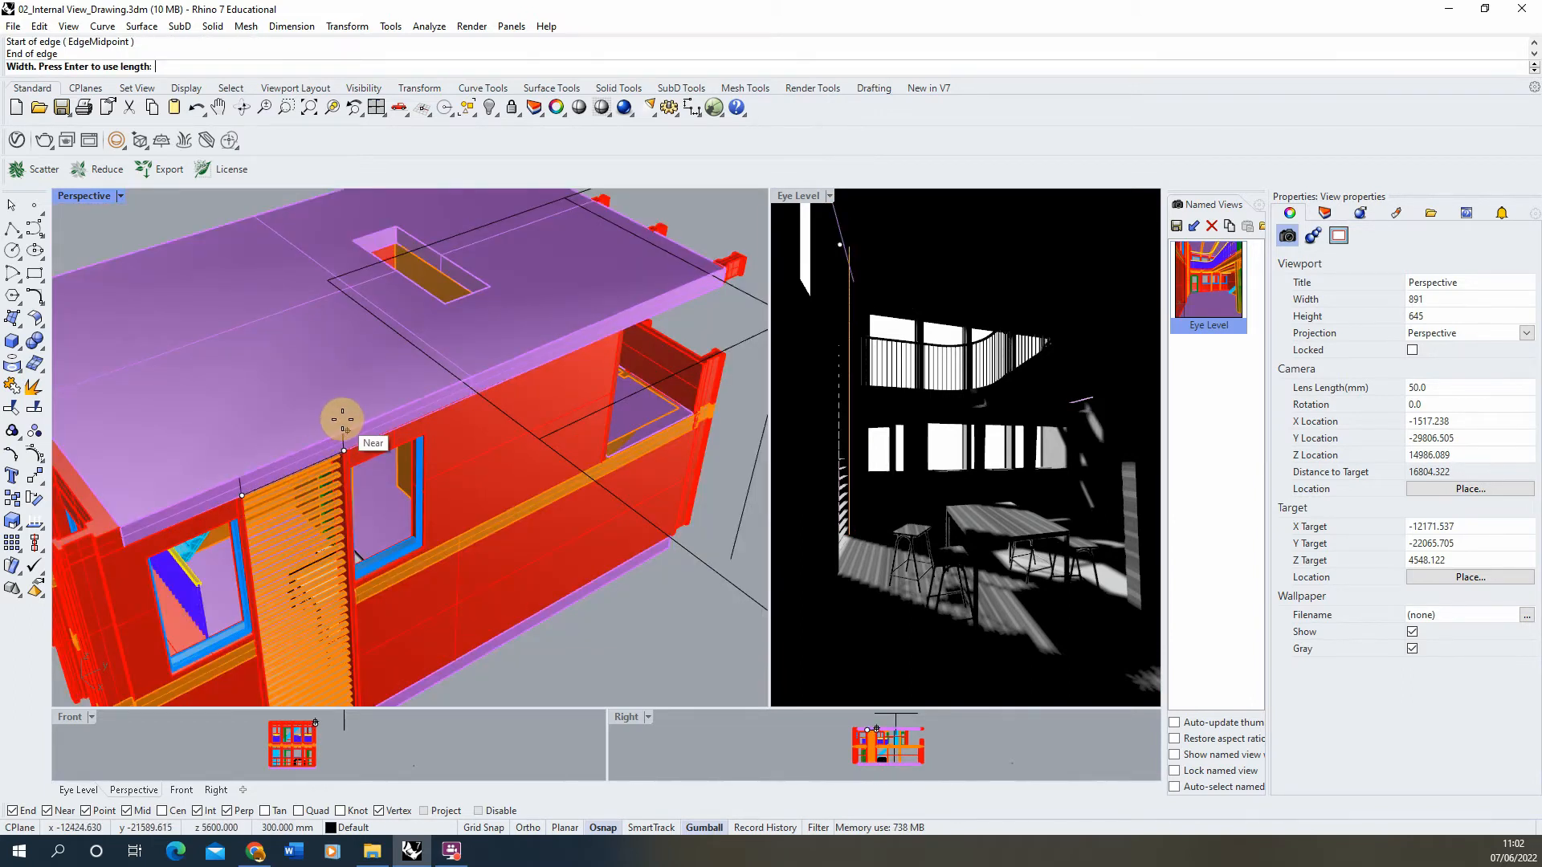
scroll(344, 417, "down", 4)
key("shift")
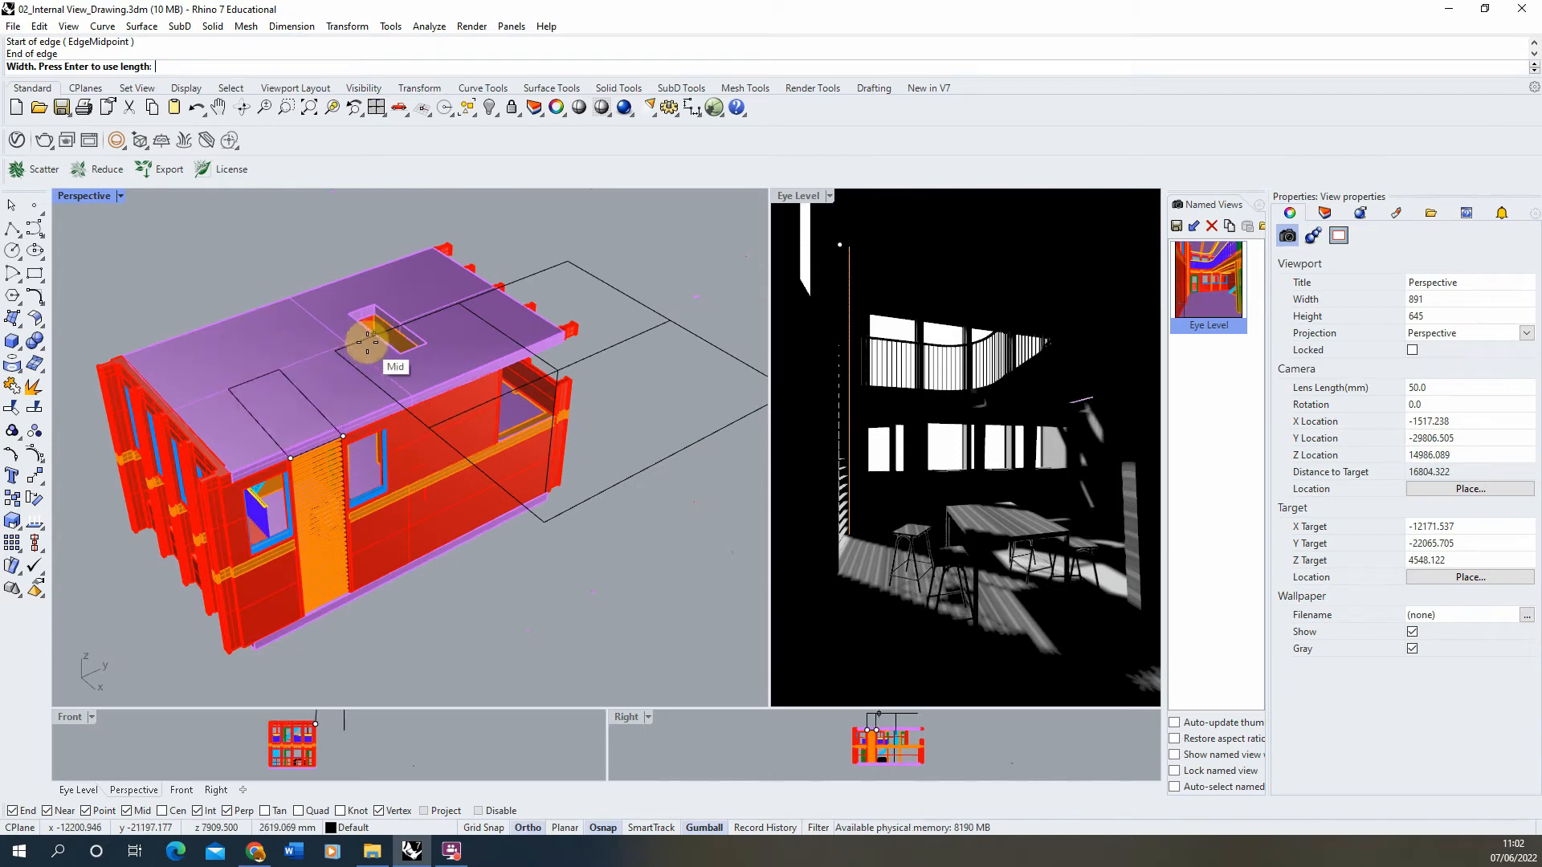
right_click_drag(289, 347, 302, 310)
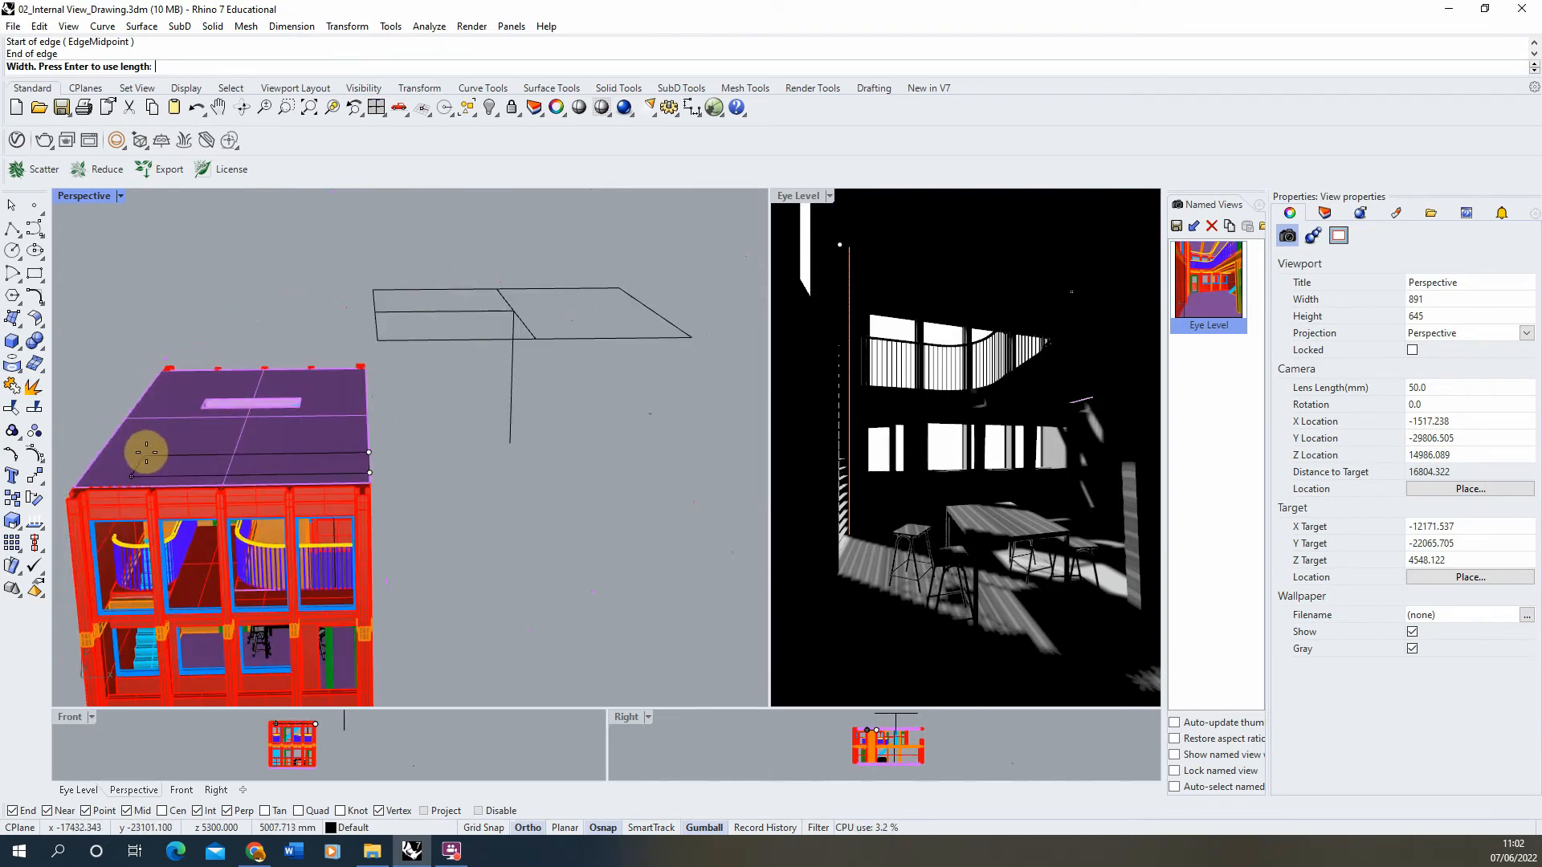
left_click(258, 365)
left_click(260, 301)
Subtract the box from the roof slab with Boolean Difference to cut a rooflight opening above the louvred screen
right_click_drag(288, 314, 188, 302)
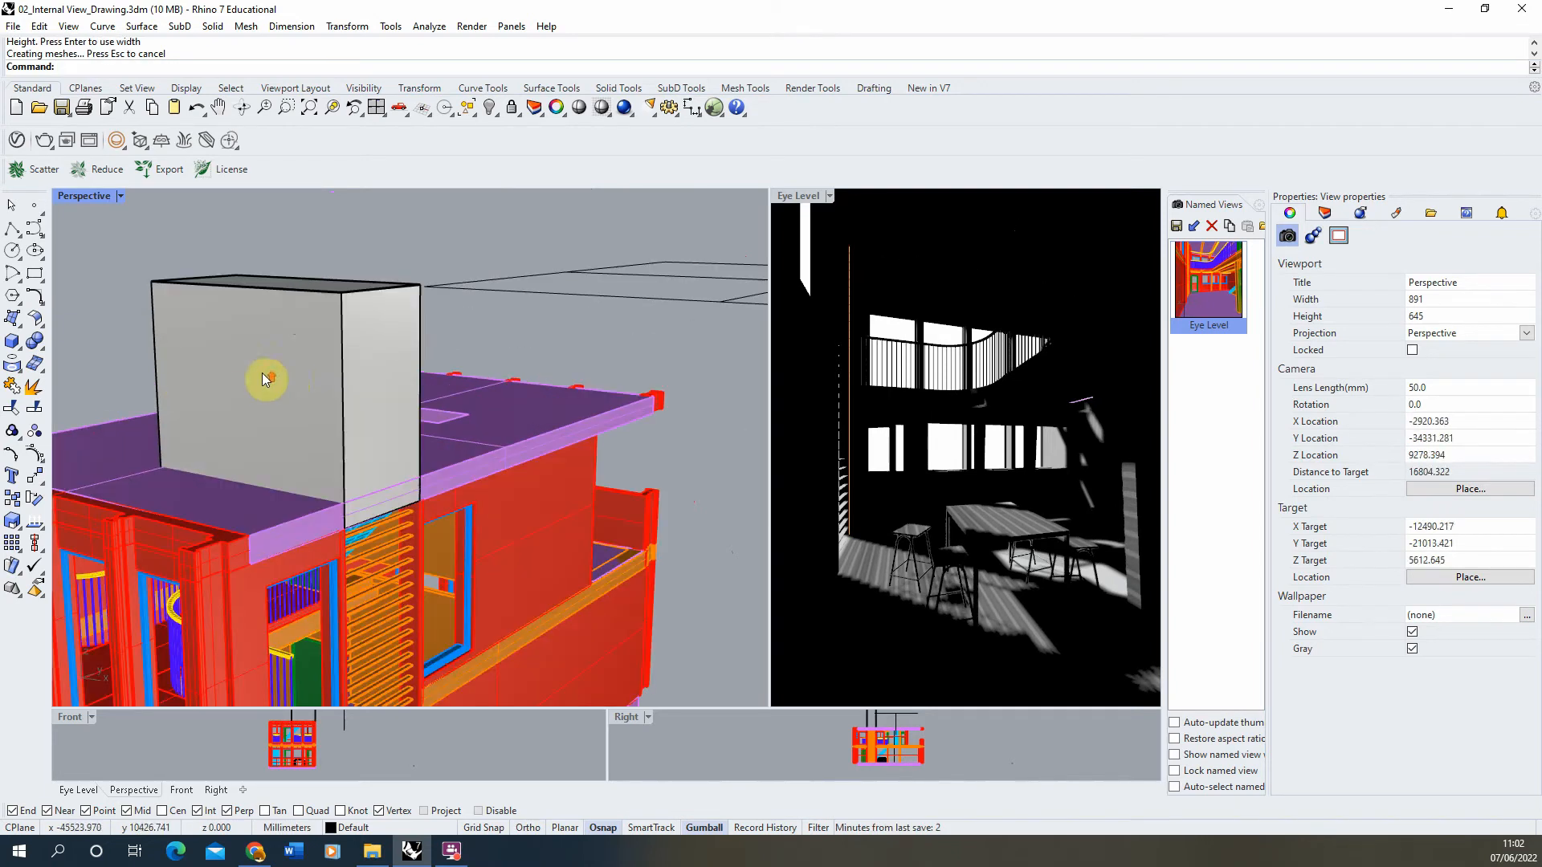
left_click(43, 348)
left_click(81, 350)
left_click(529, 437)
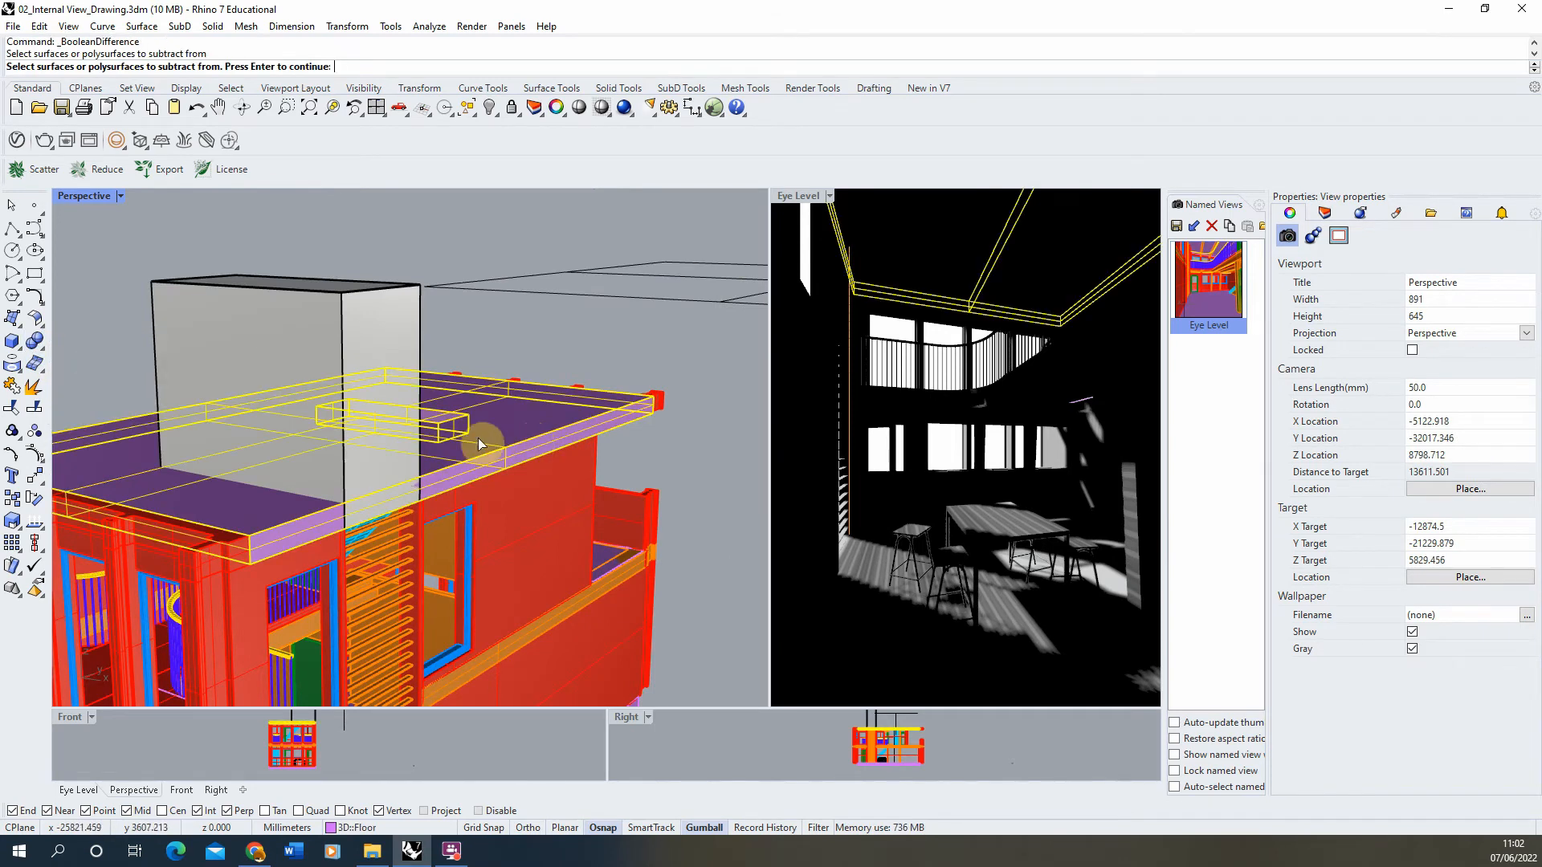
key("Return")
left_click(362, 321)
key("Return")
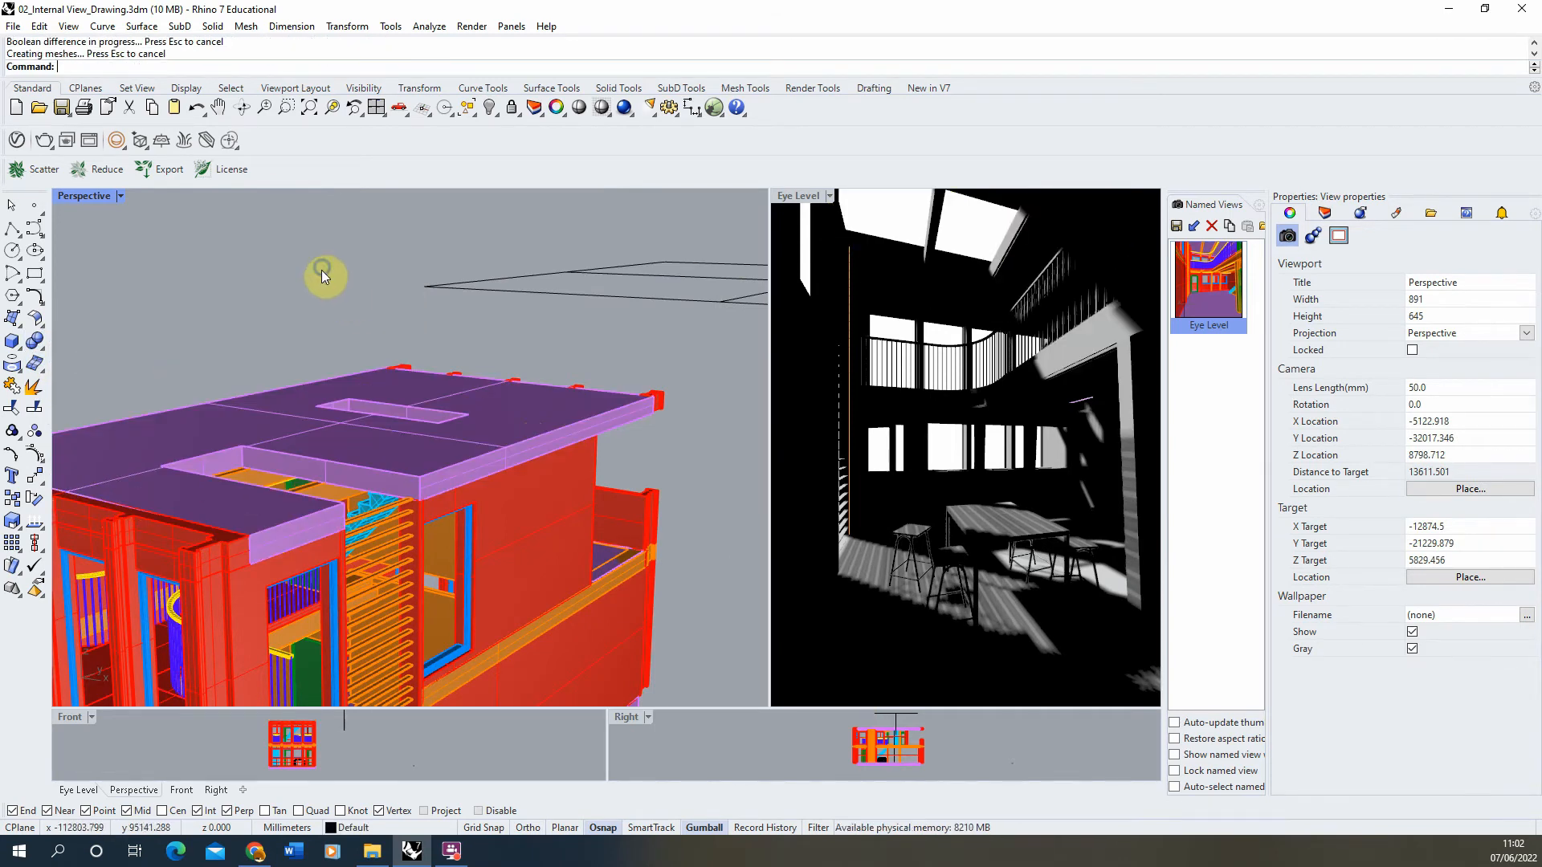
right_click_drag(321, 270, 299, 344)
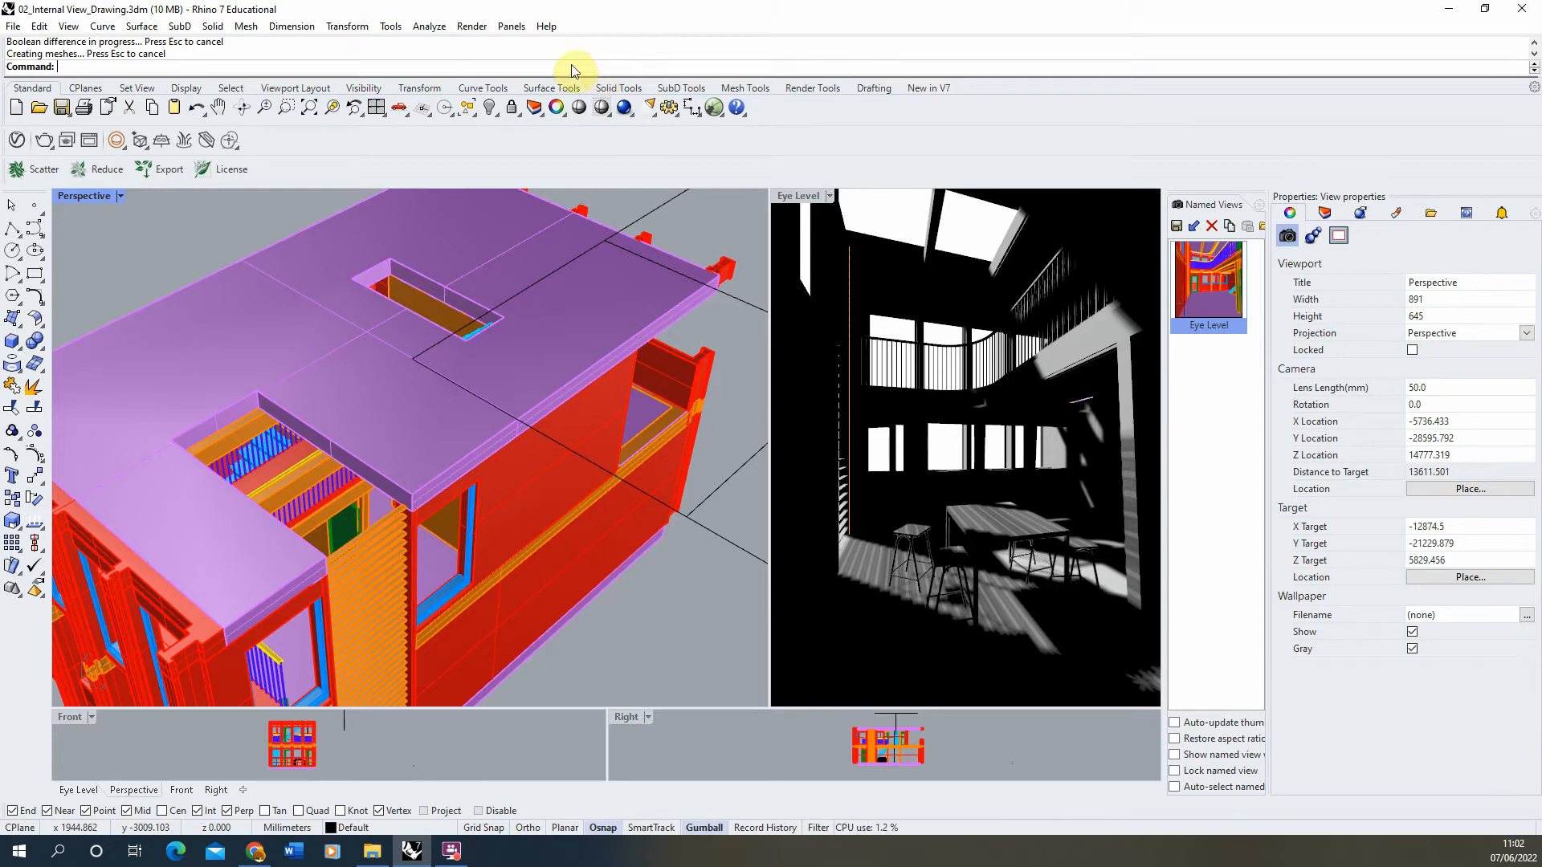
Render the Eye Level view with the new rooflight, examine the light and shadow pattern, and close the render window
left_click(472, 25)
mouse_move(390, 26)
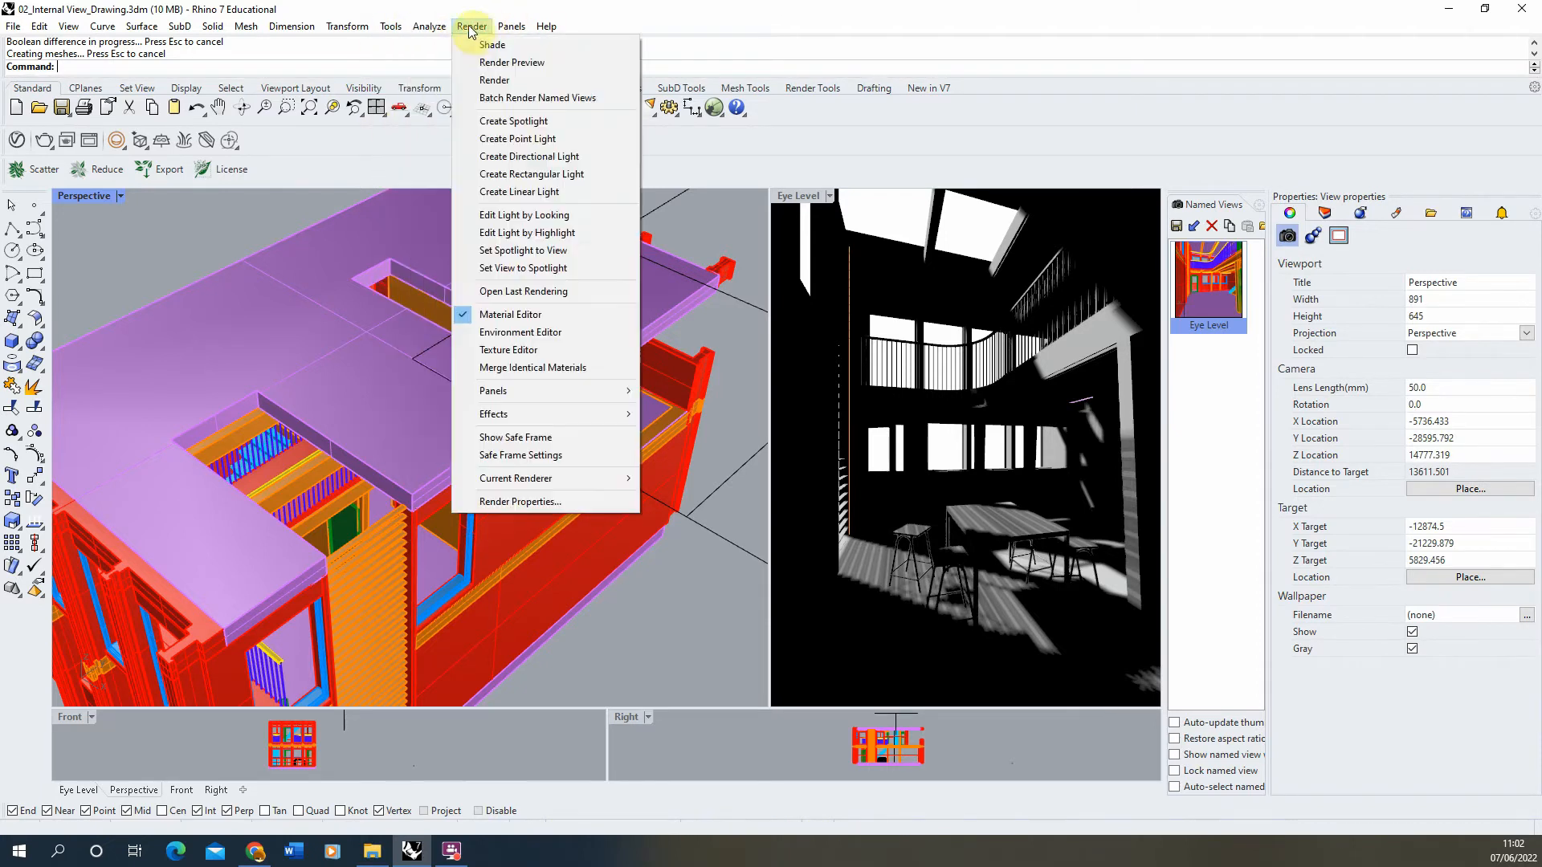
left_click(808, 201)
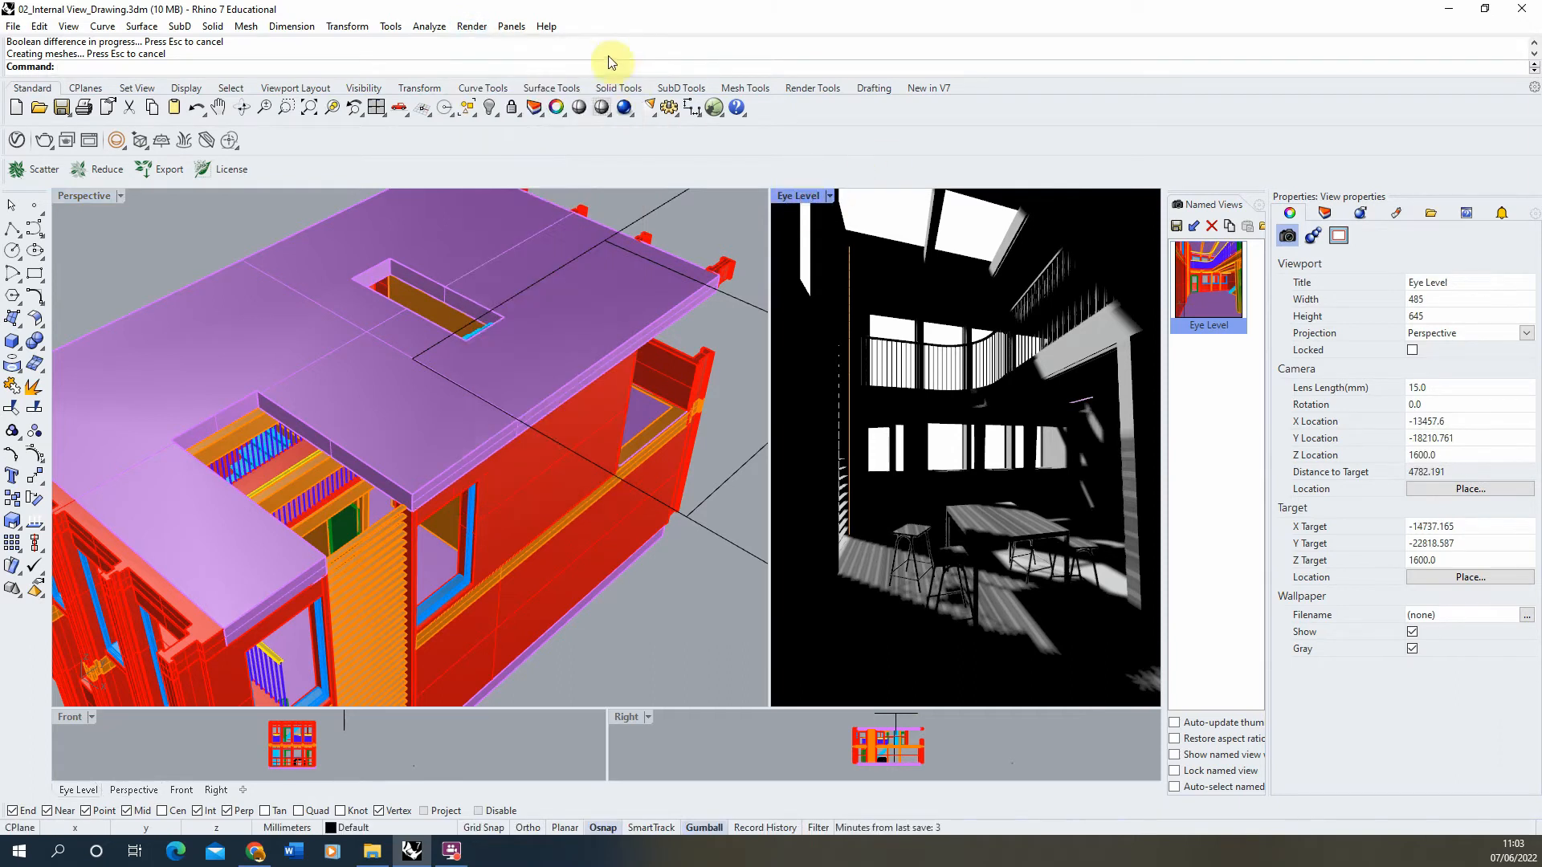
left_click(472, 25)
left_click(482, 78)
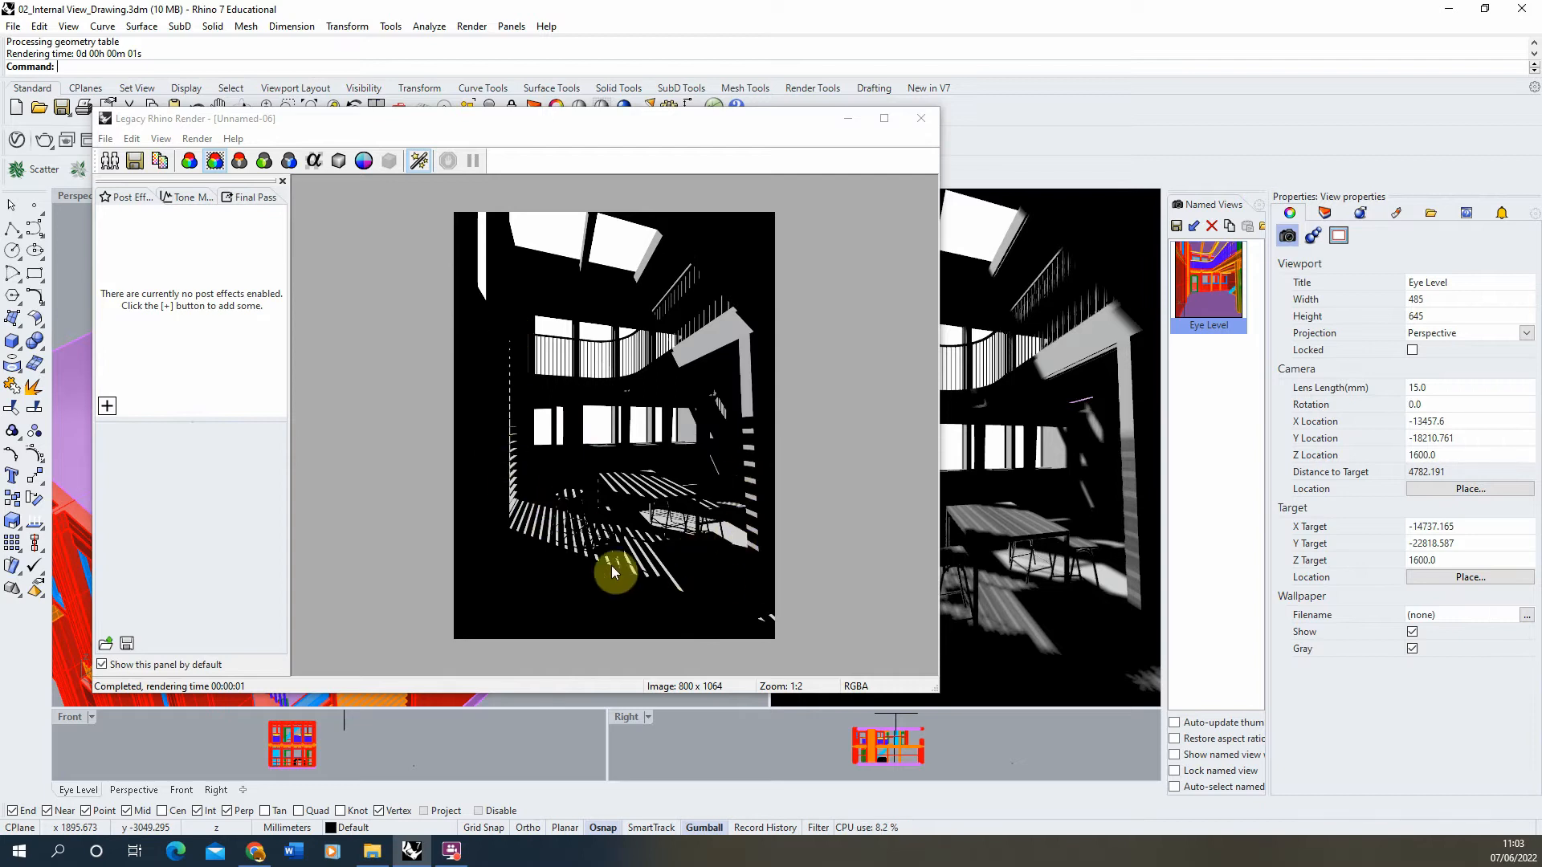
left_click(920, 124)
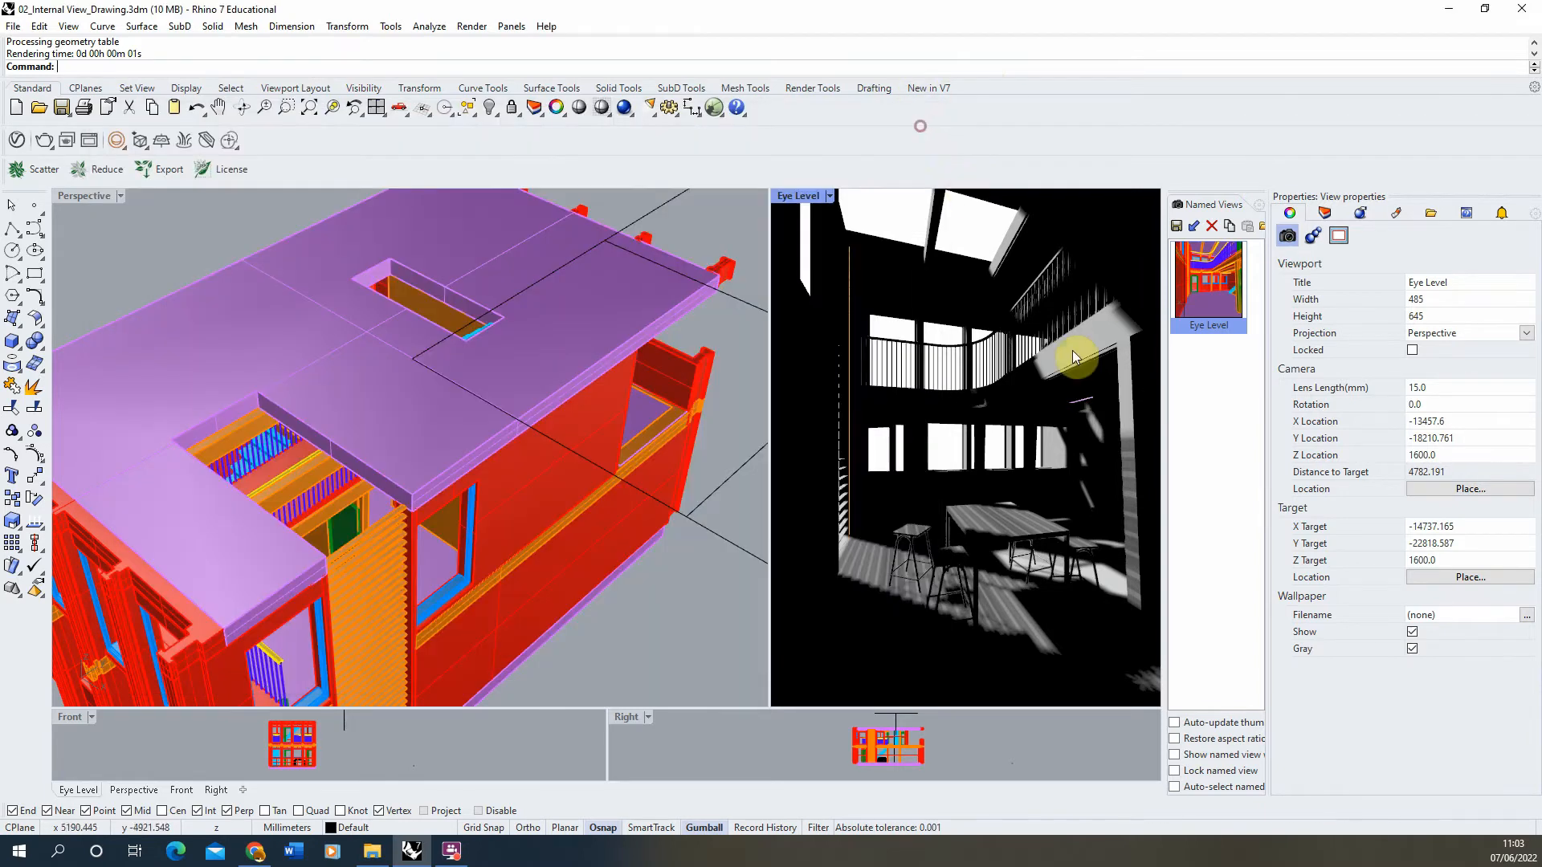
Set the render output to 3000 x 3990 pixels, locked to the viewport aspect ratio, at 300 DPI and final quality
left_click(471, 28)
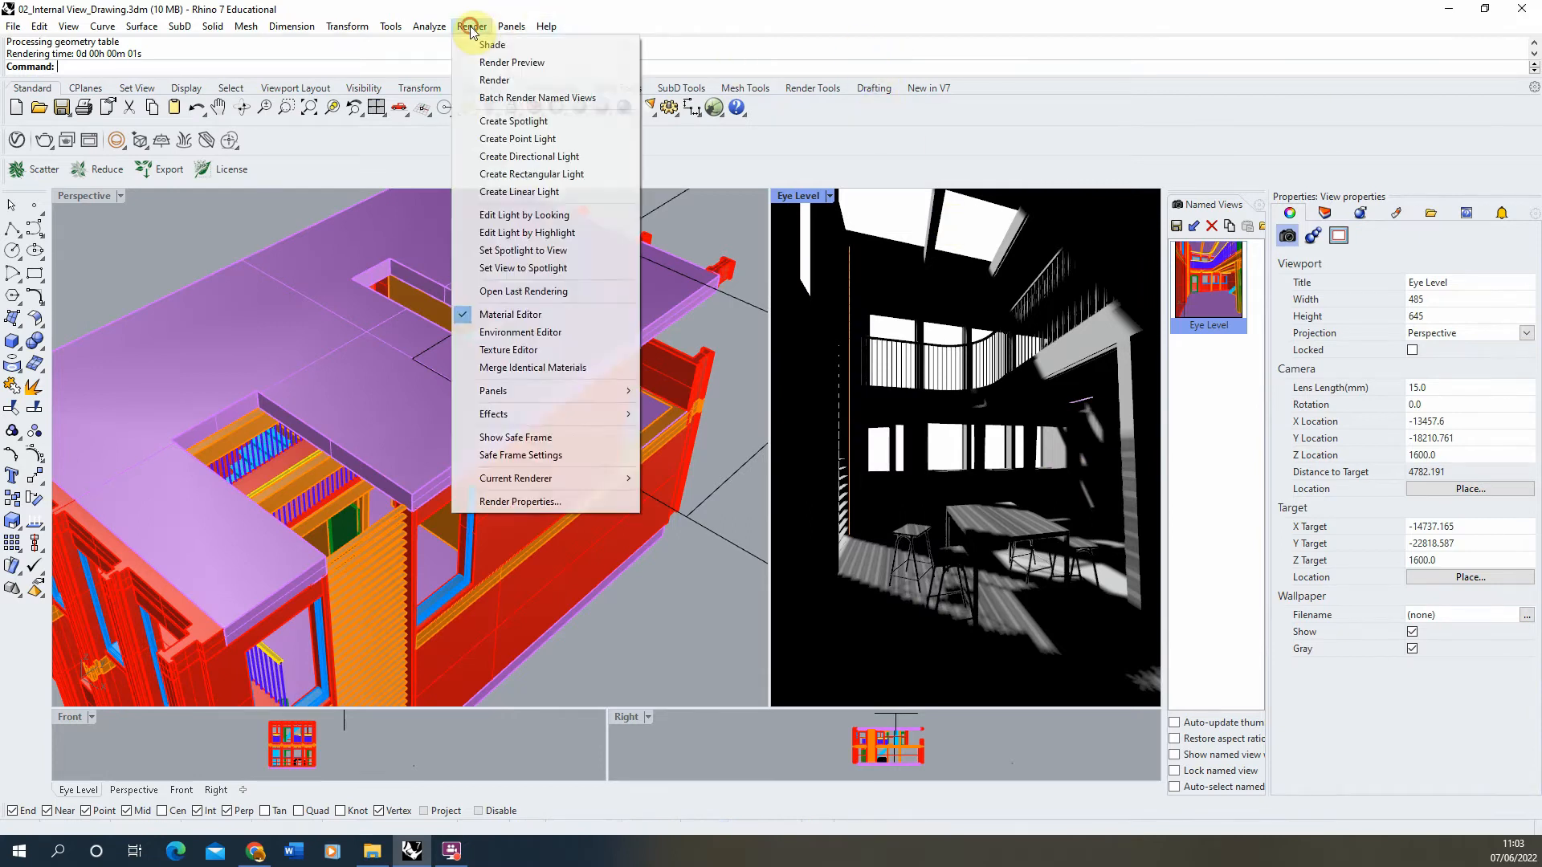
left_click(541, 502)
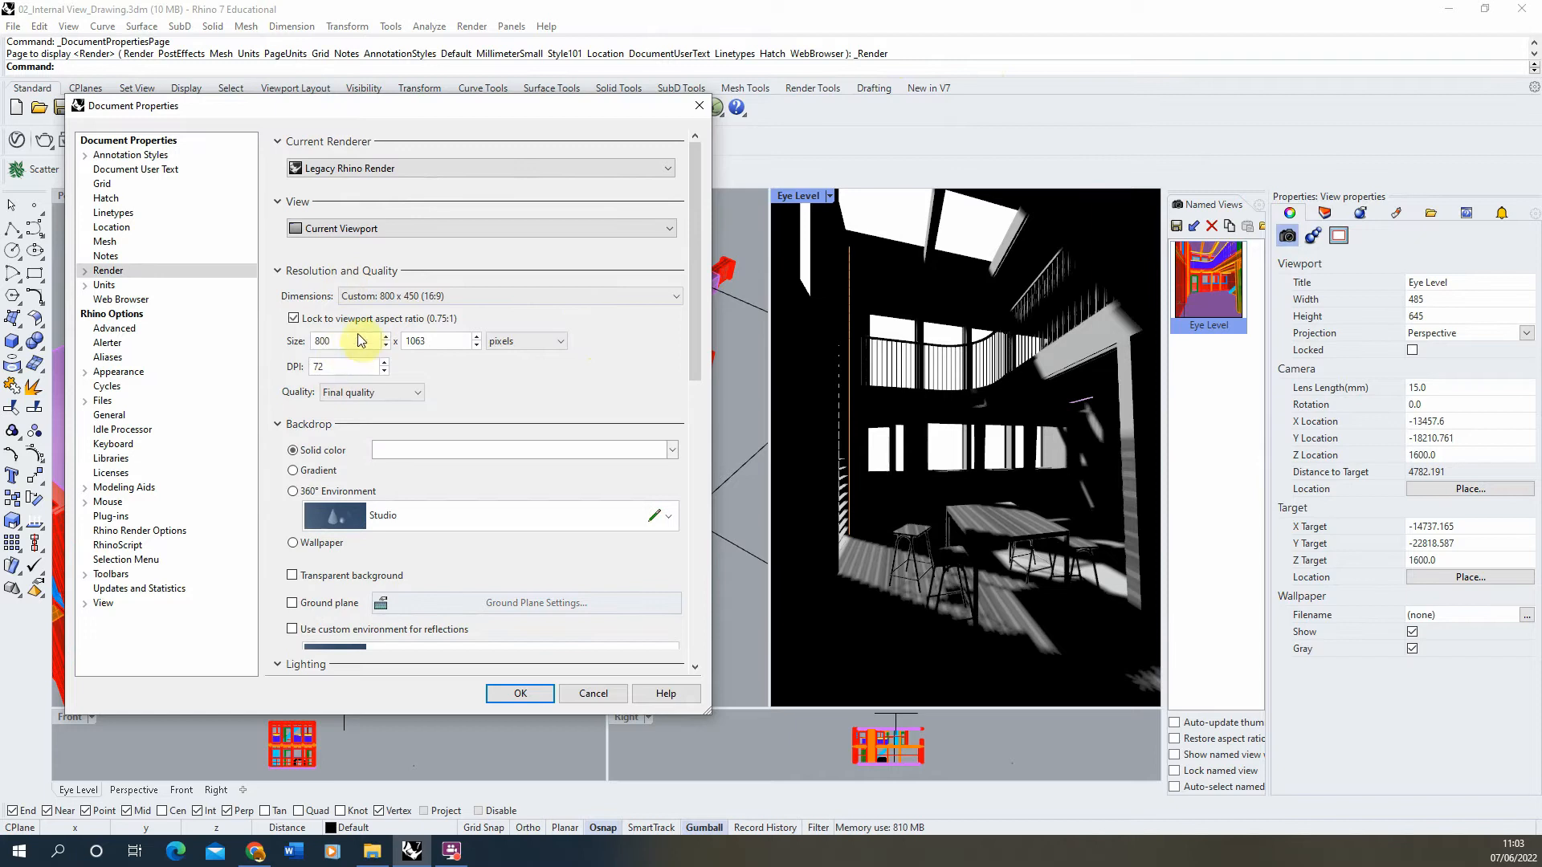
left_click(386, 299)
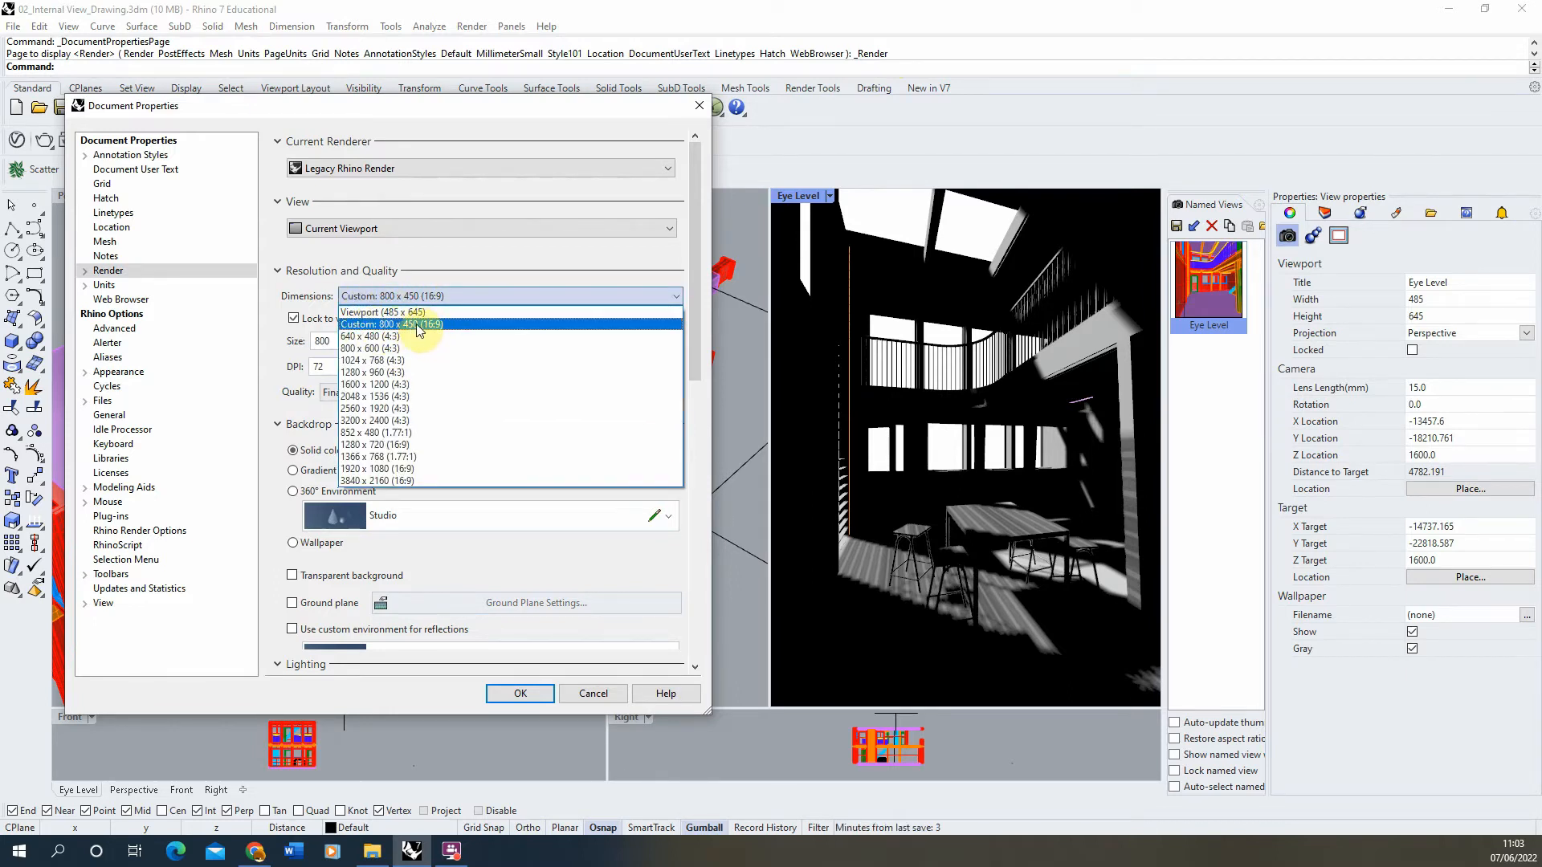
left_click(445, 295)
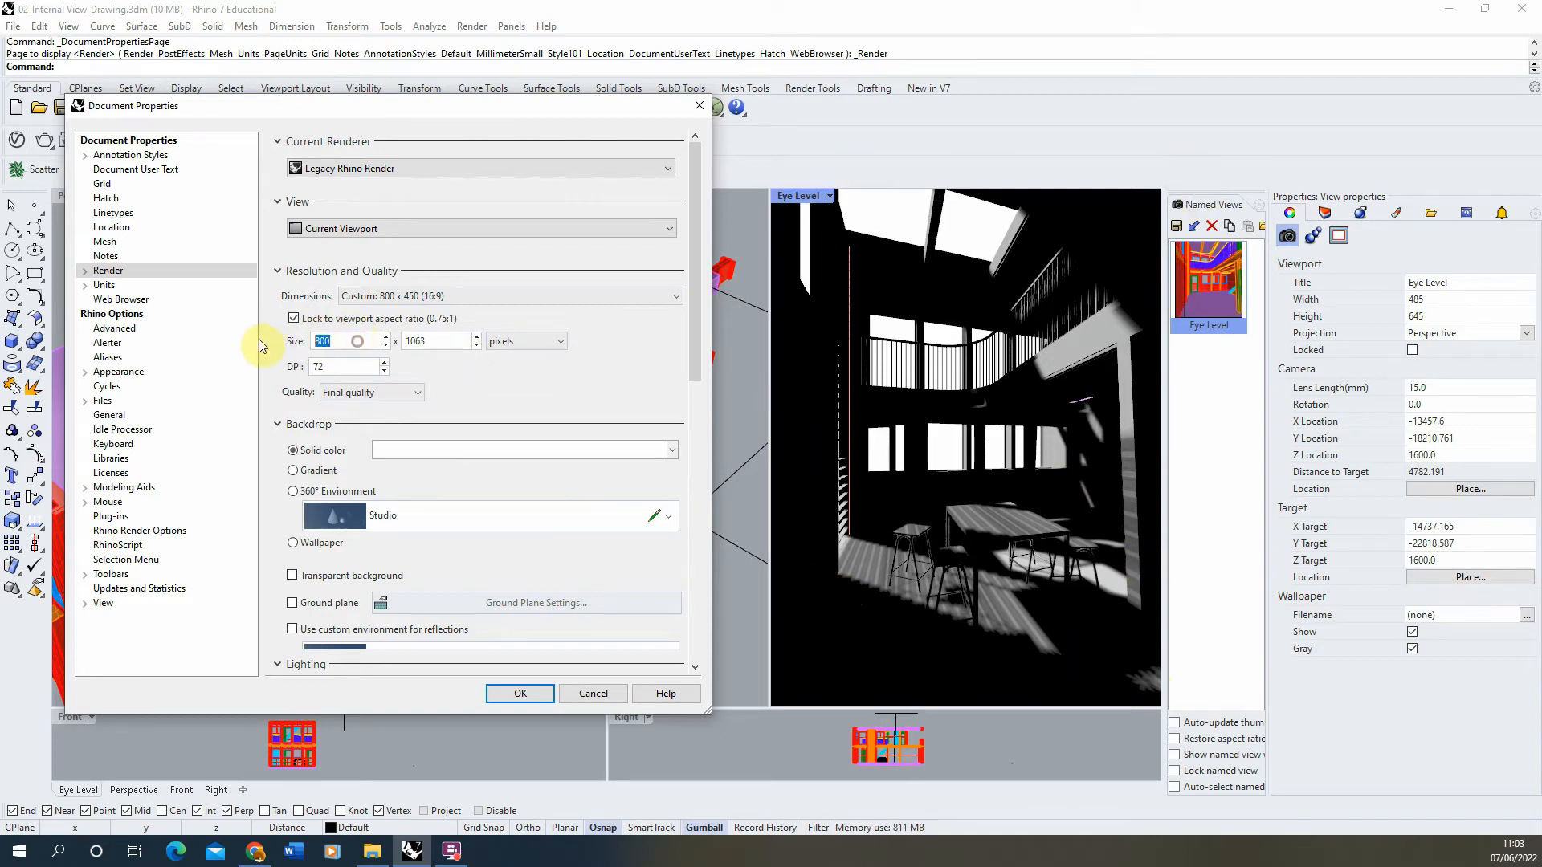
type("3000")
left_click(441, 341)
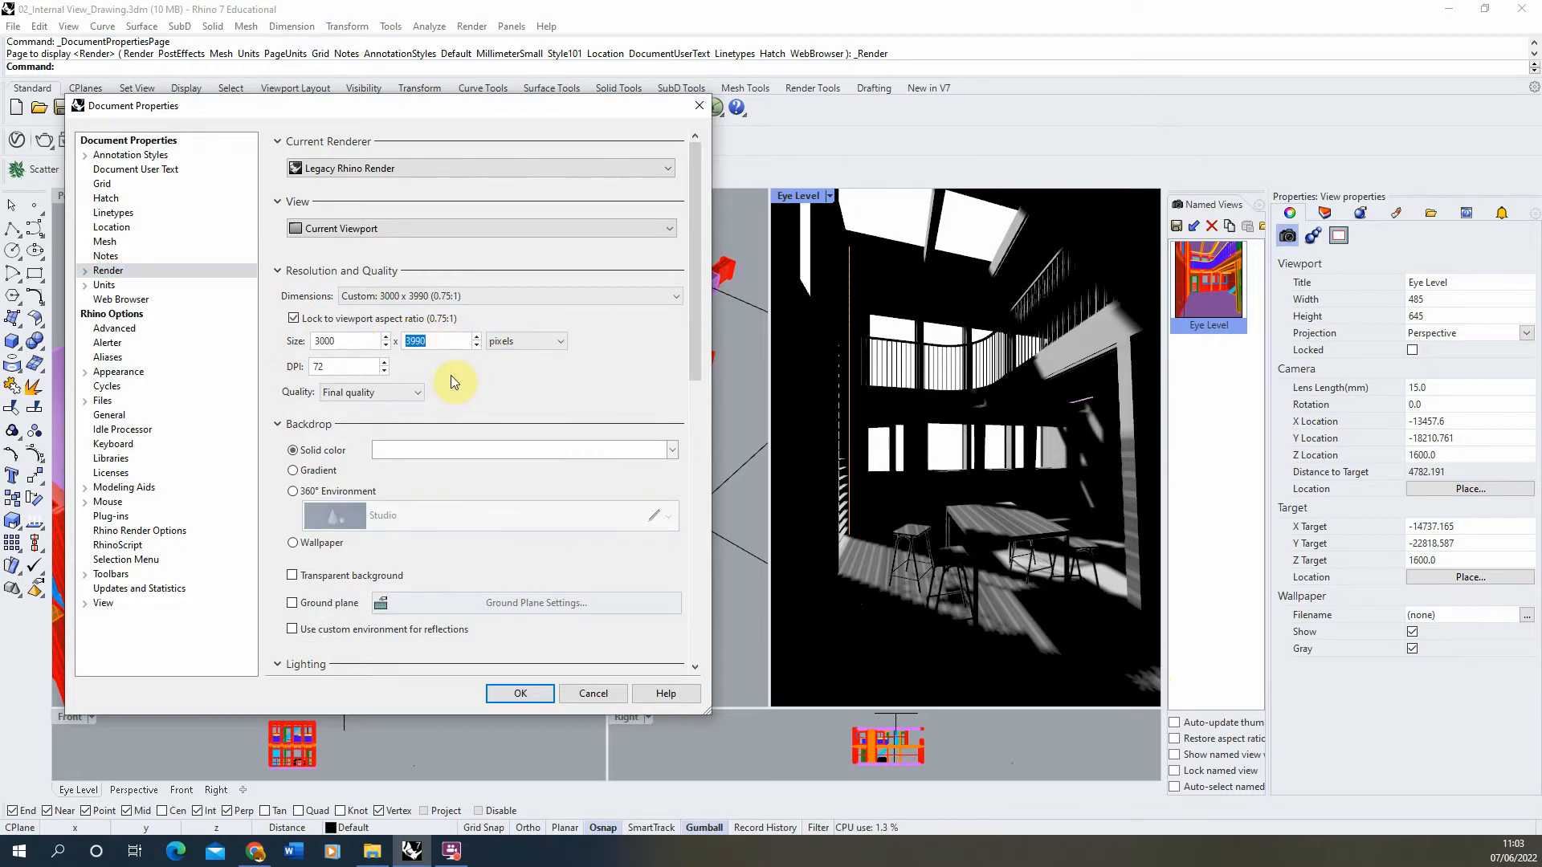
left_click(343, 367)
type("300")
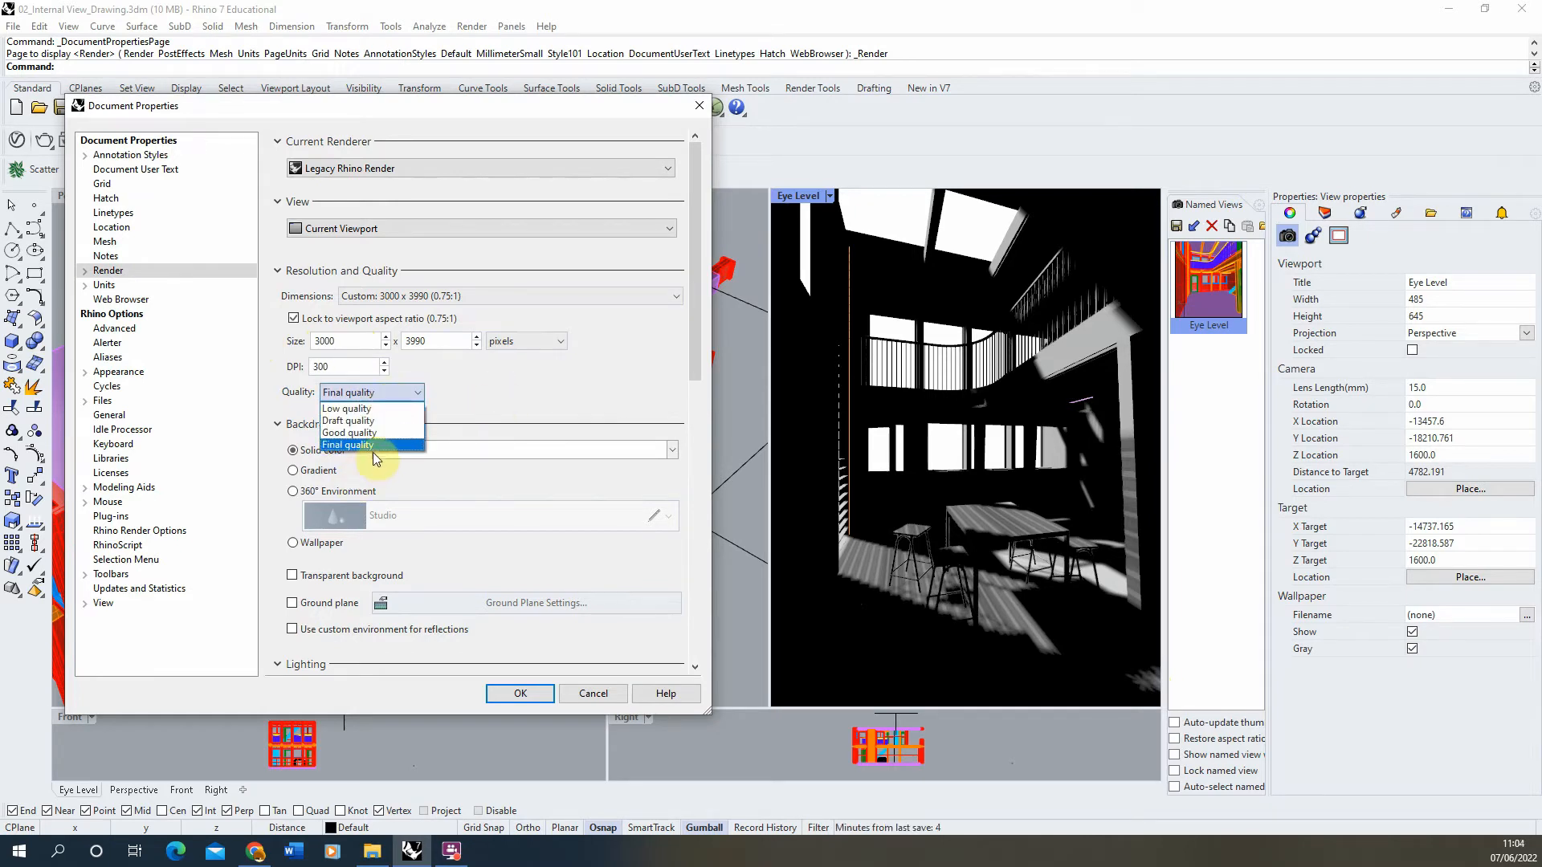
left_click(374, 446)
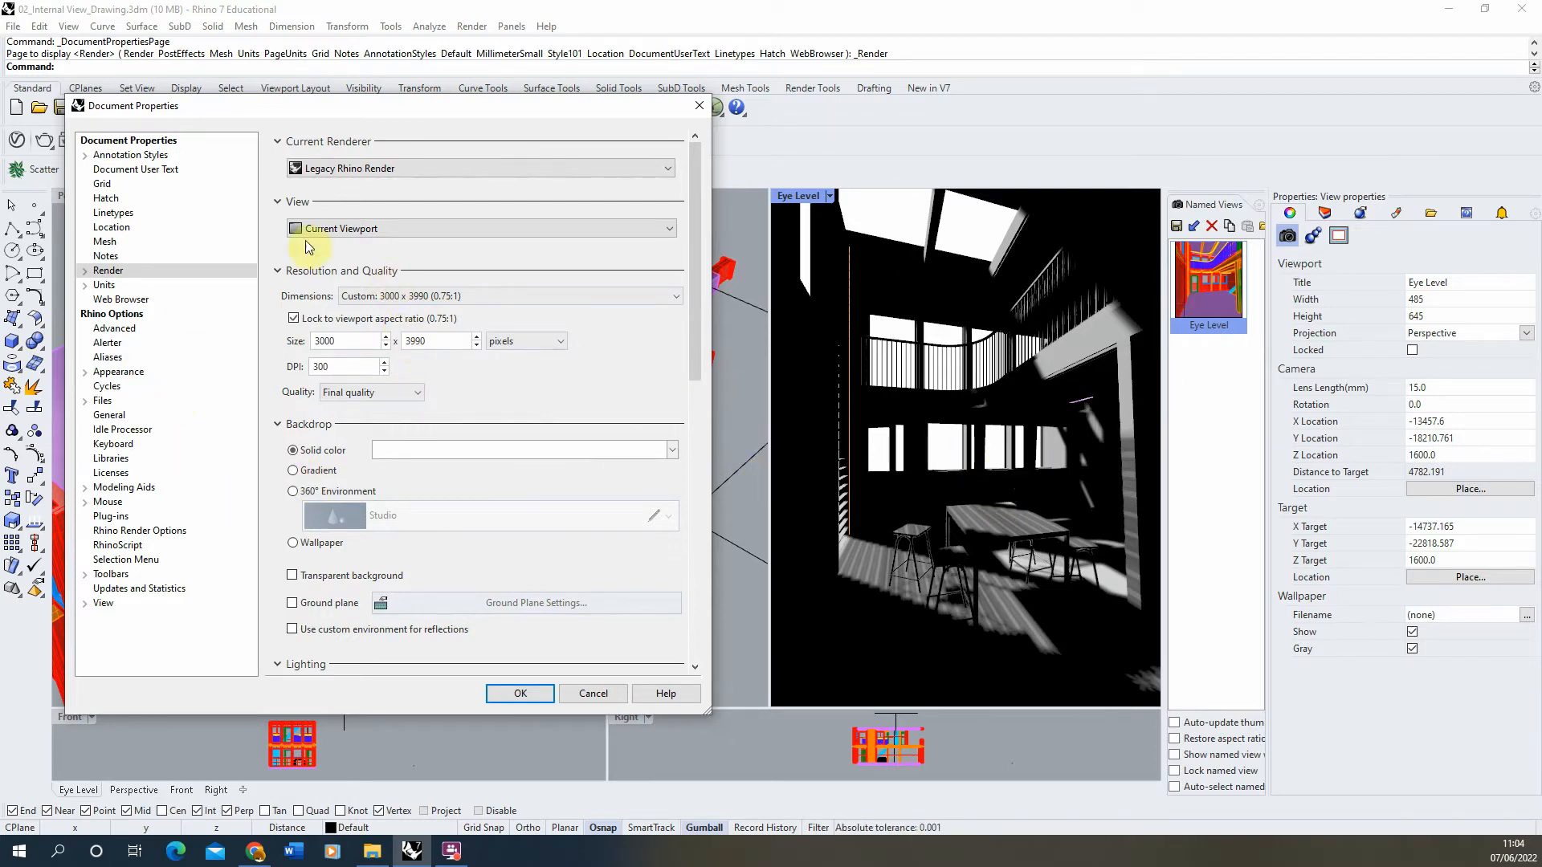
left_click(517, 695)
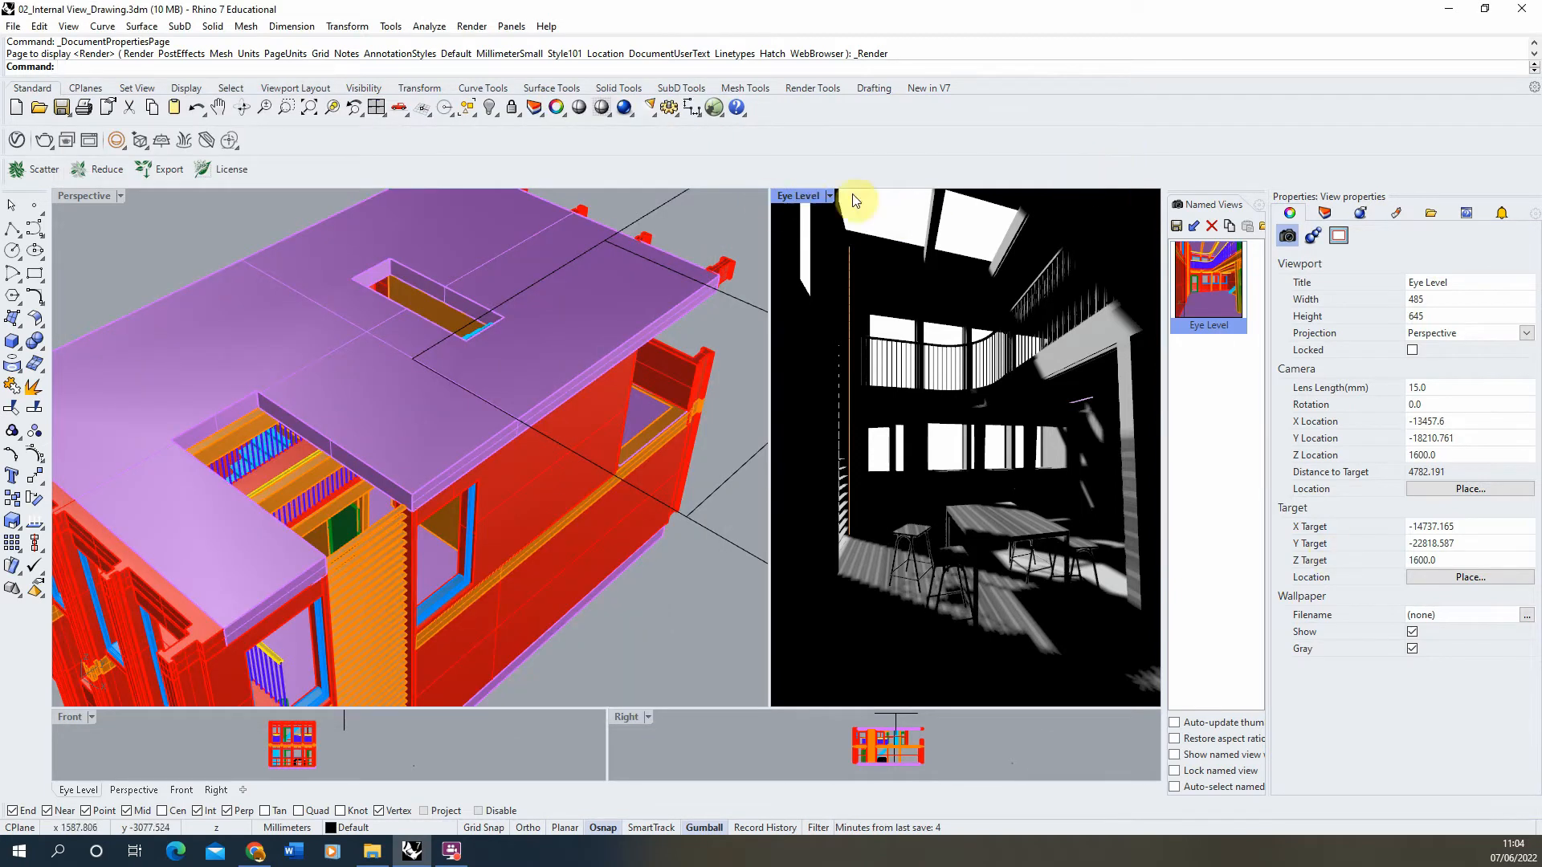
Render the Eye Level view, save the image as the JPEG file Shadows in the Drawing folder, and close the render window
left_click(472, 26)
left_click(507, 80)
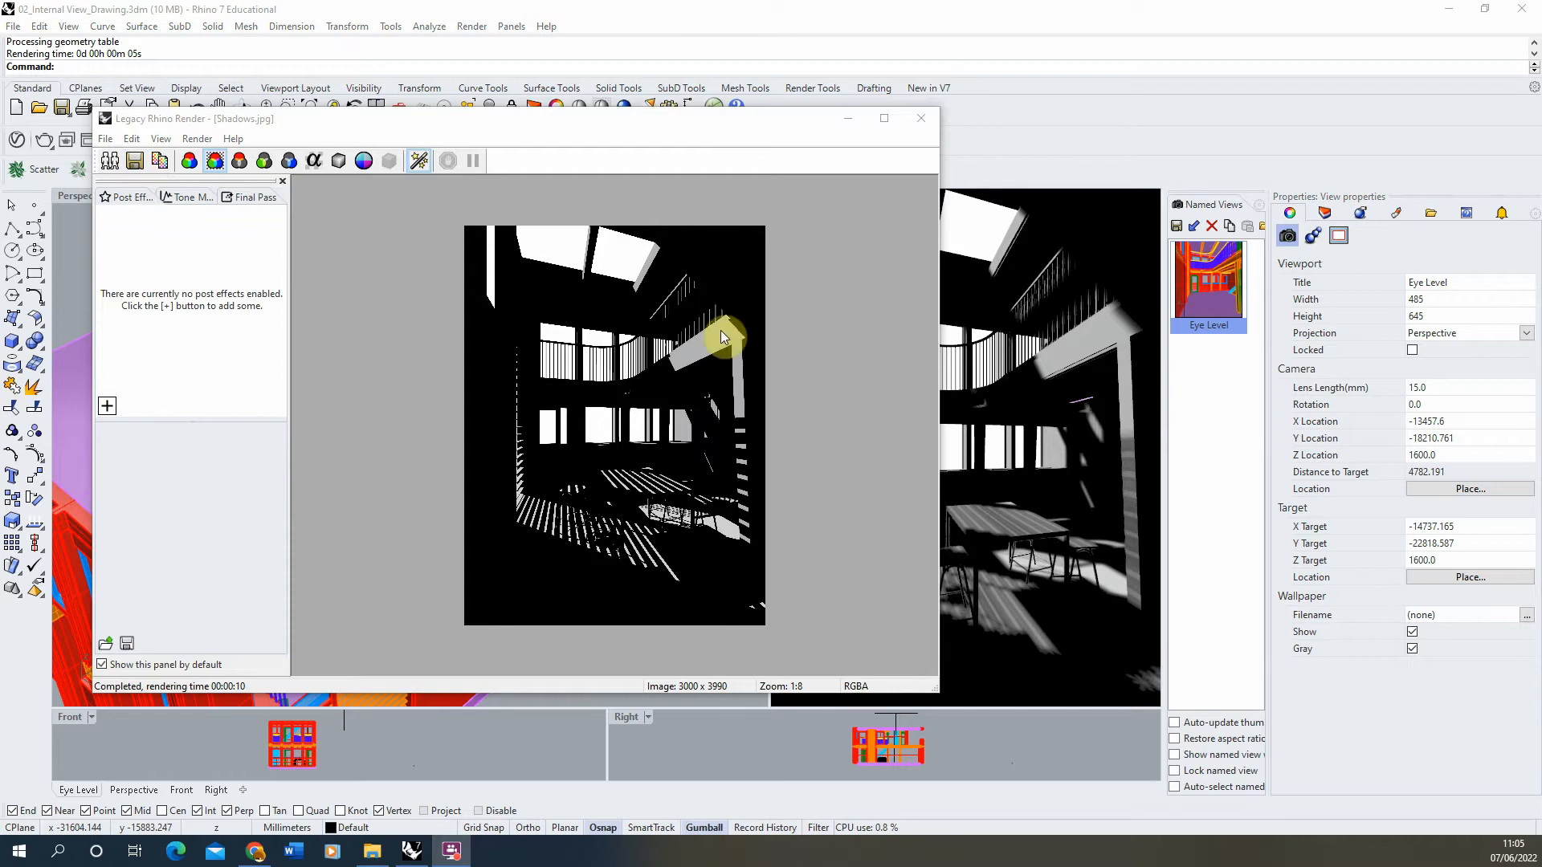
left_click(133, 163)
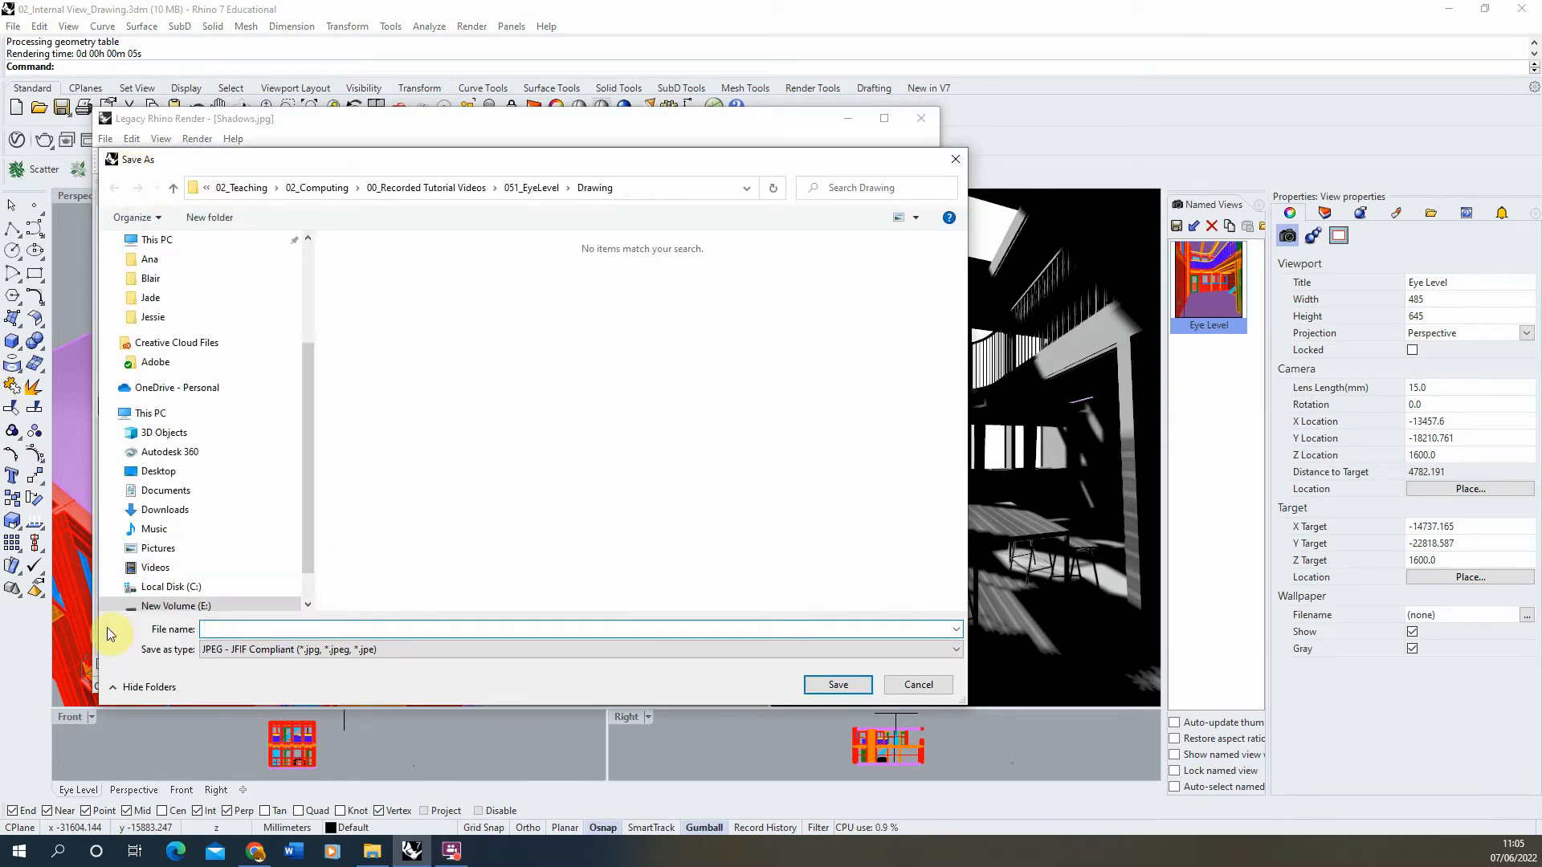
type("Shadows")
left_click(856, 686)
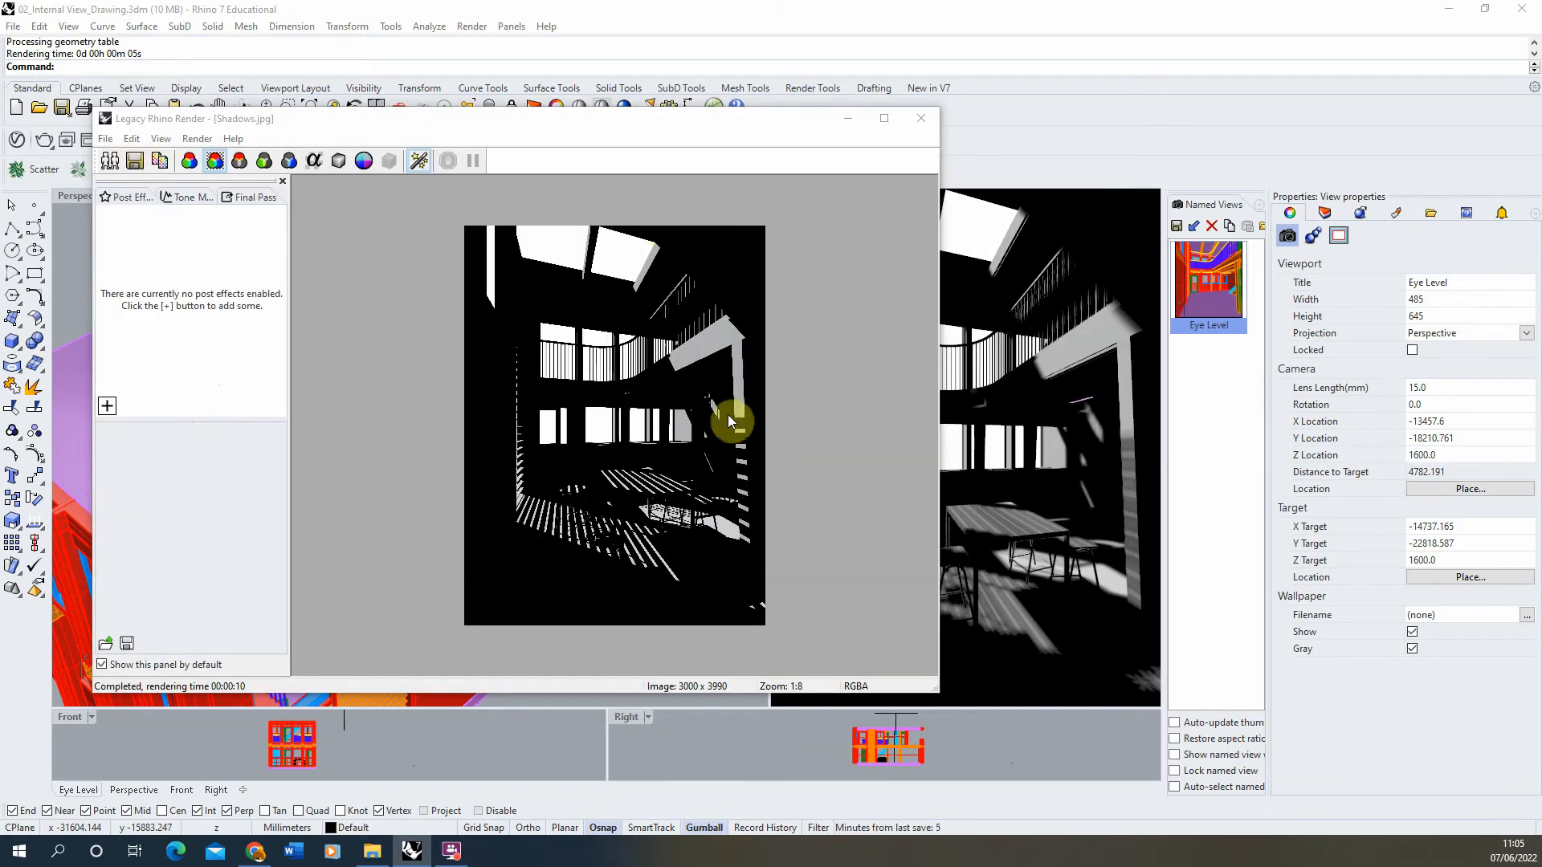
left_click(921, 118)
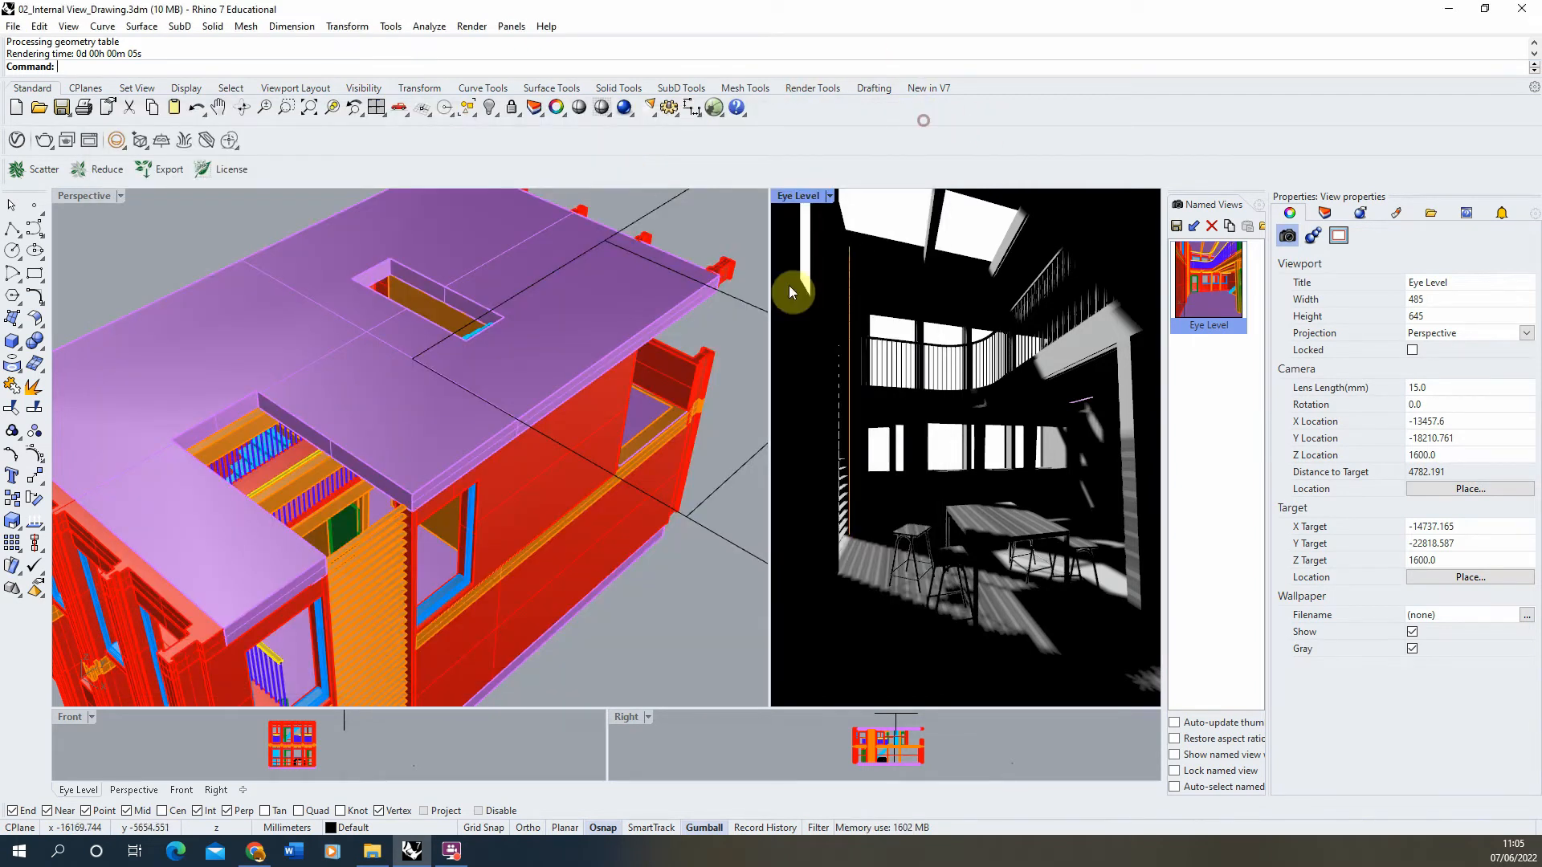
Set the Eye Level viewport to Shaded and generate a Make2D drawing of all objects from it, maintaining source layers, without clipping plane intersections
left_click(829, 195)
left_click(894, 273)
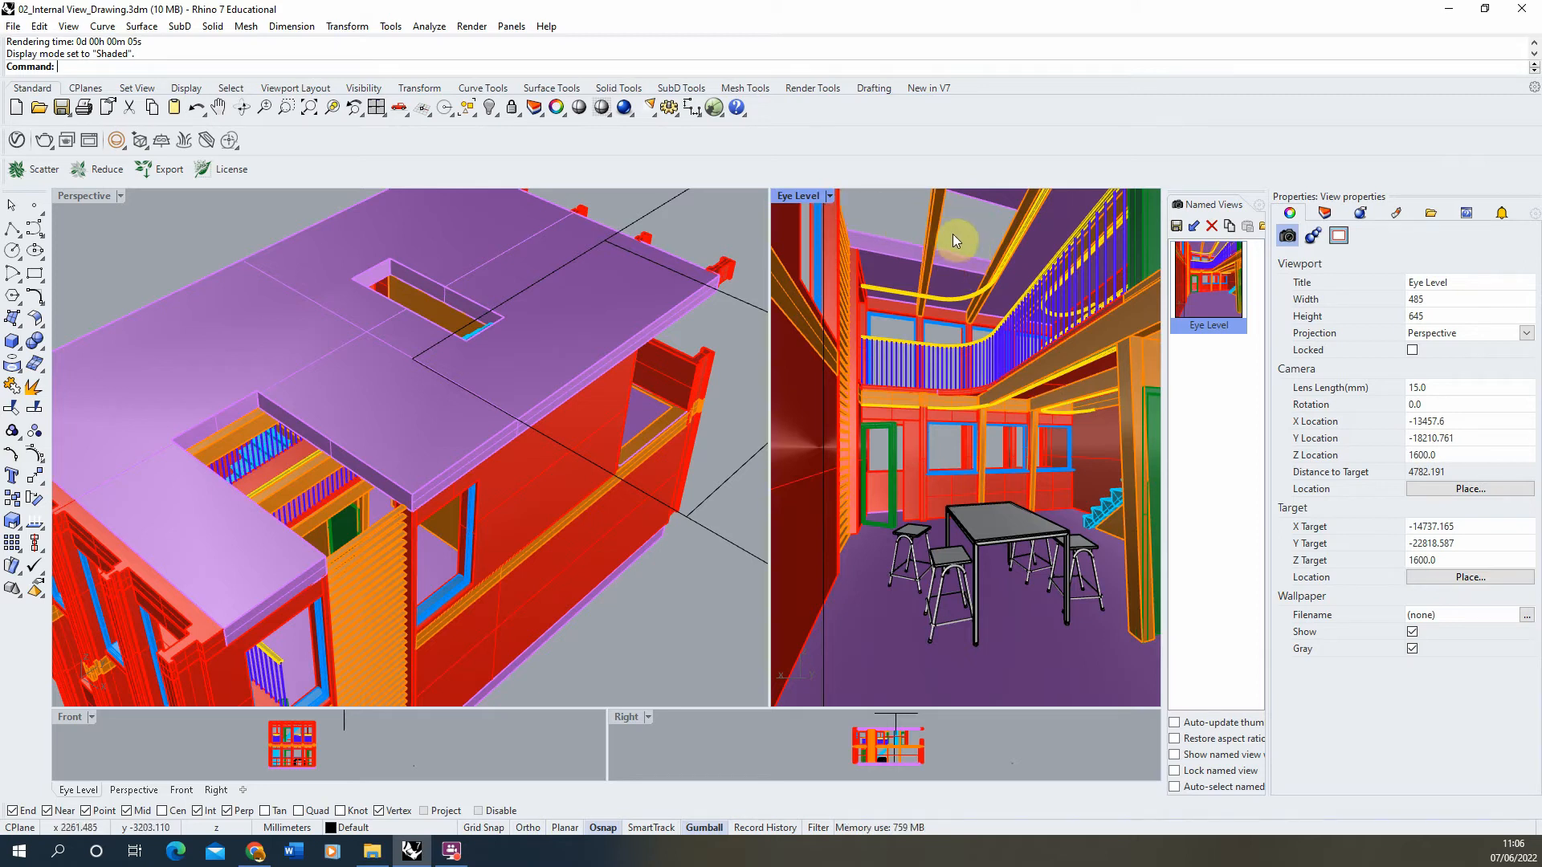
key("ctrl+a")
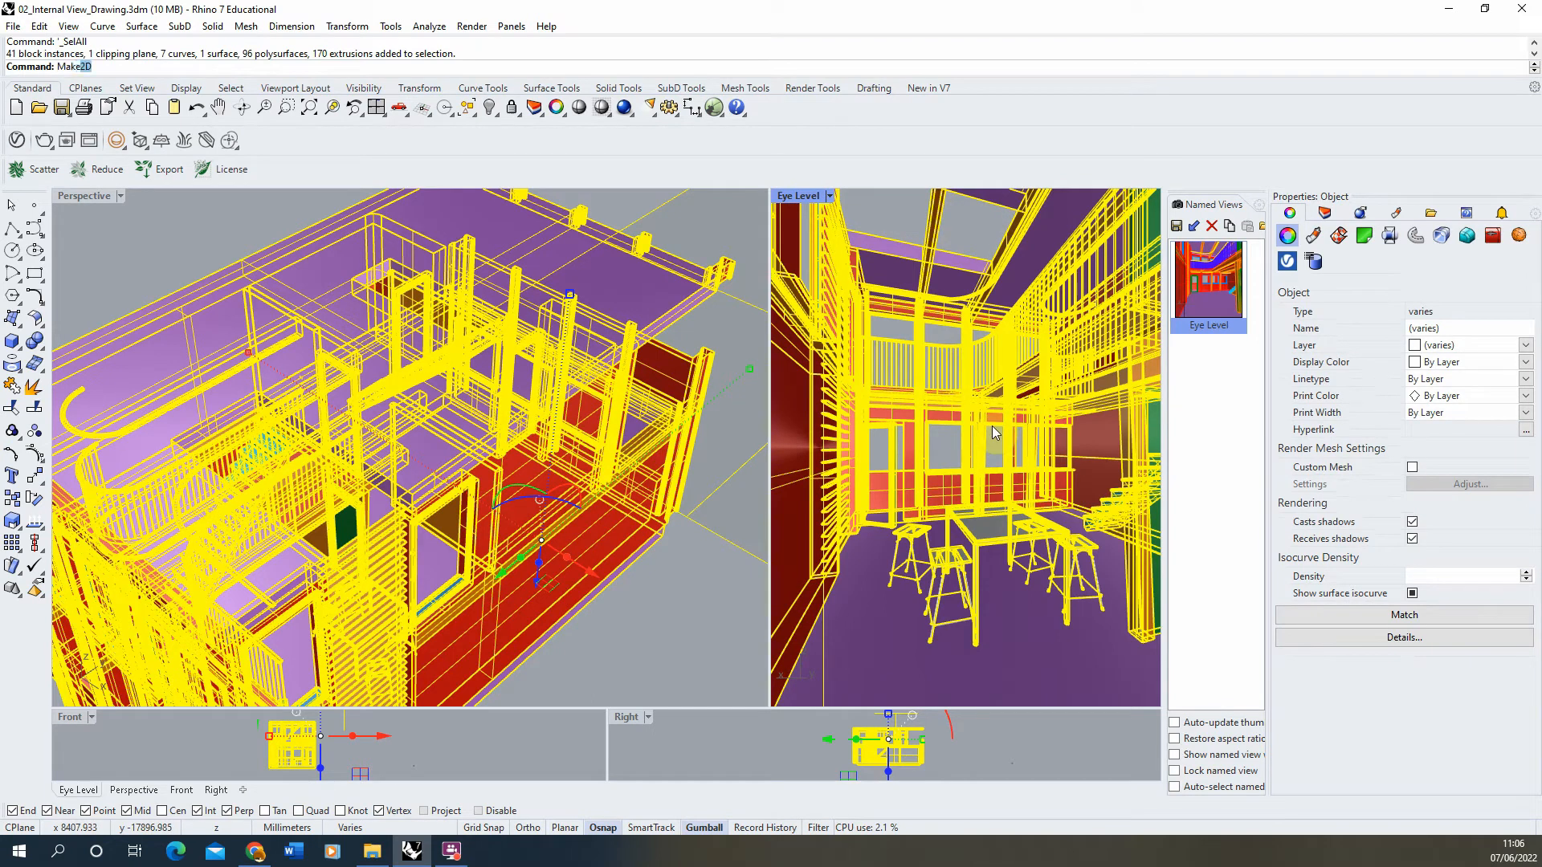
key("Return")
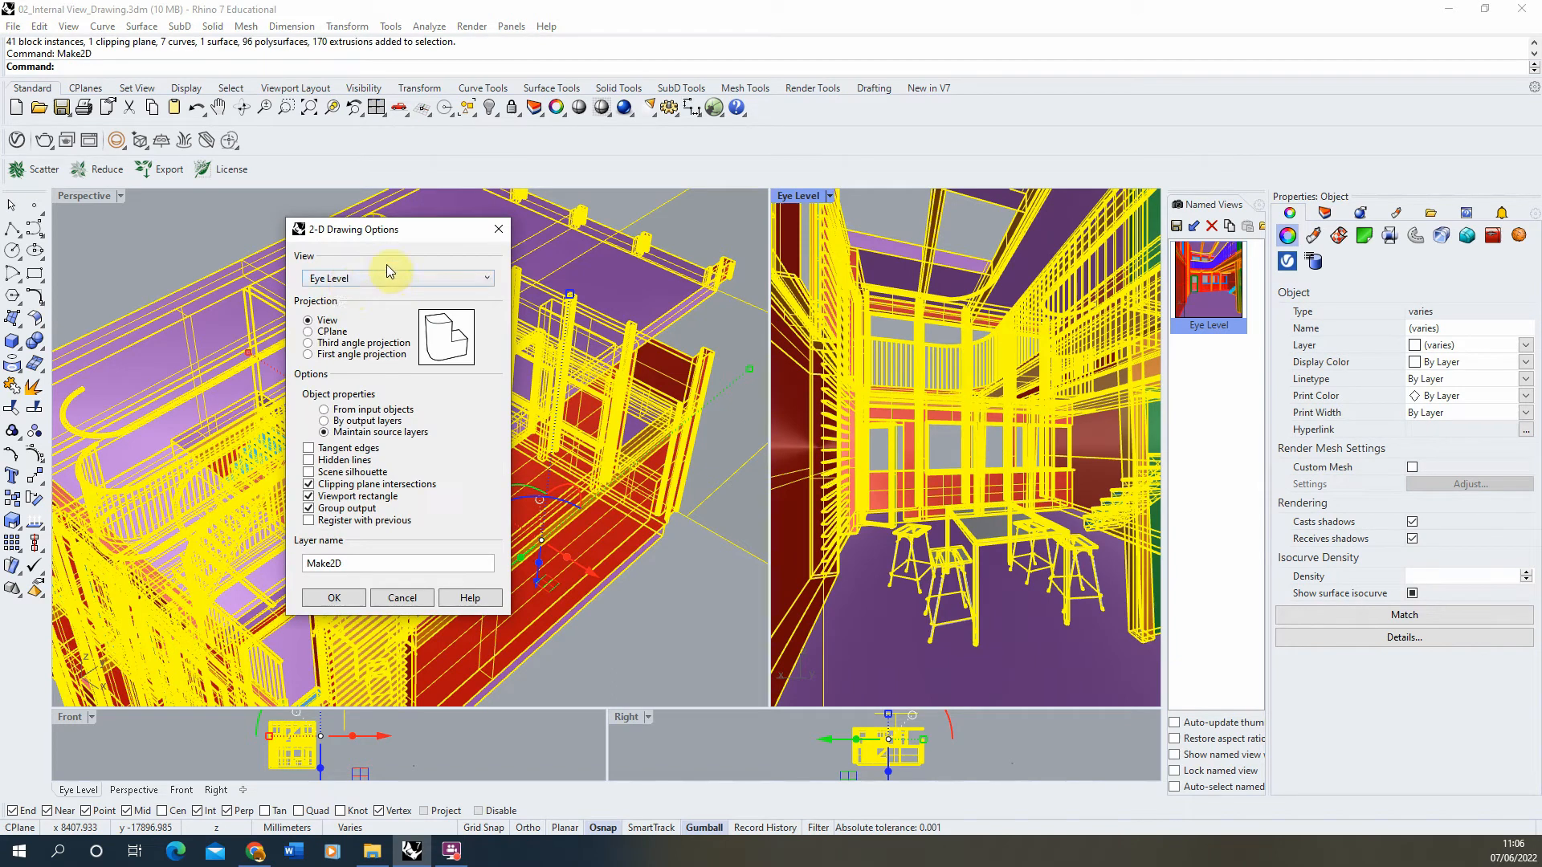
left_click_drag(383, 227, 711, 235)
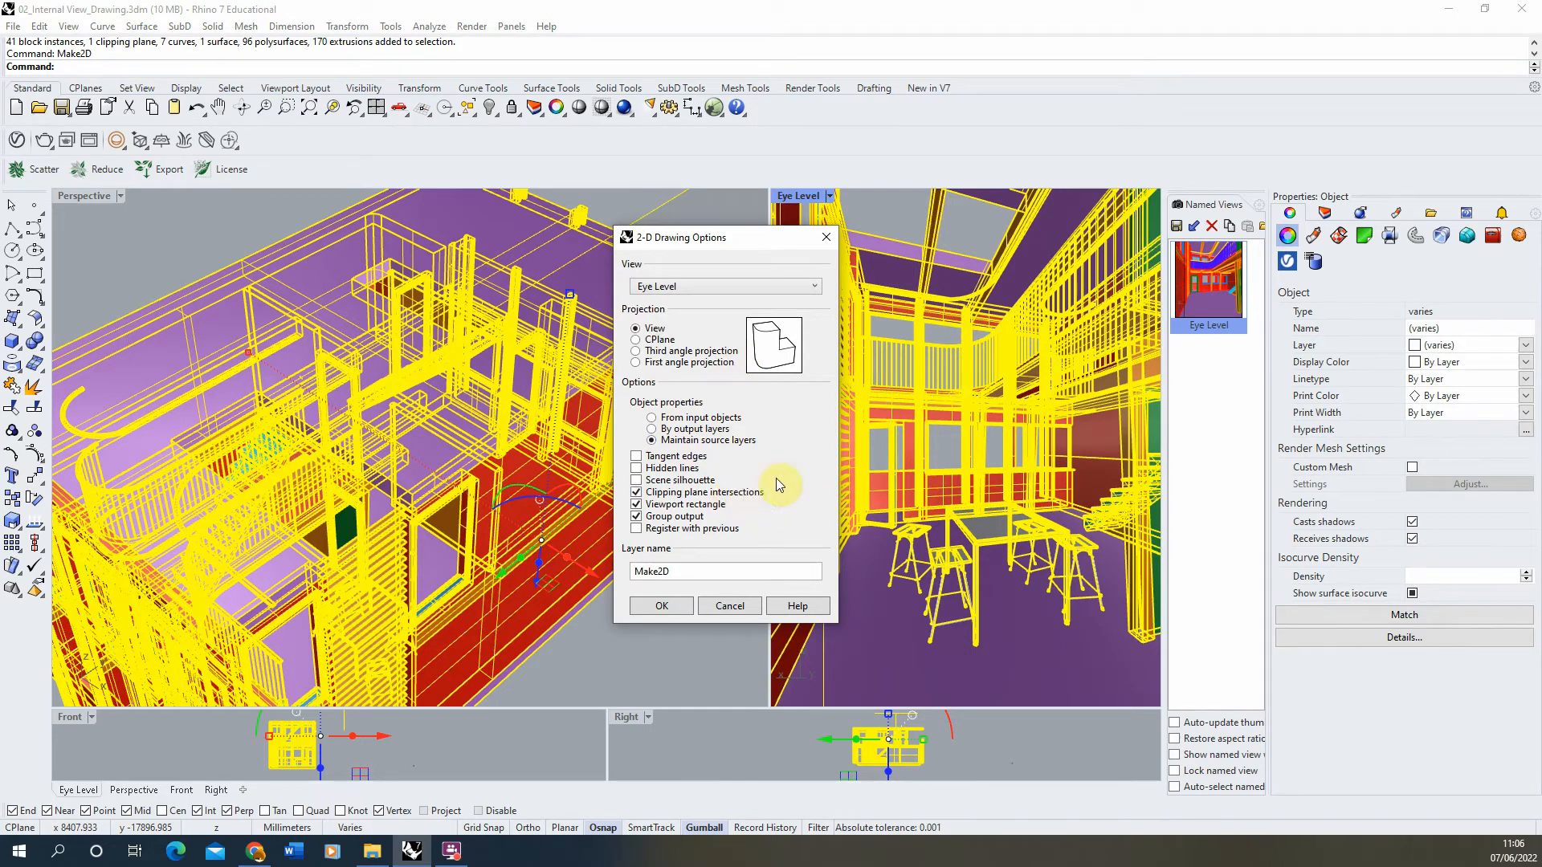
left_click(637, 492)
left_click(666, 604)
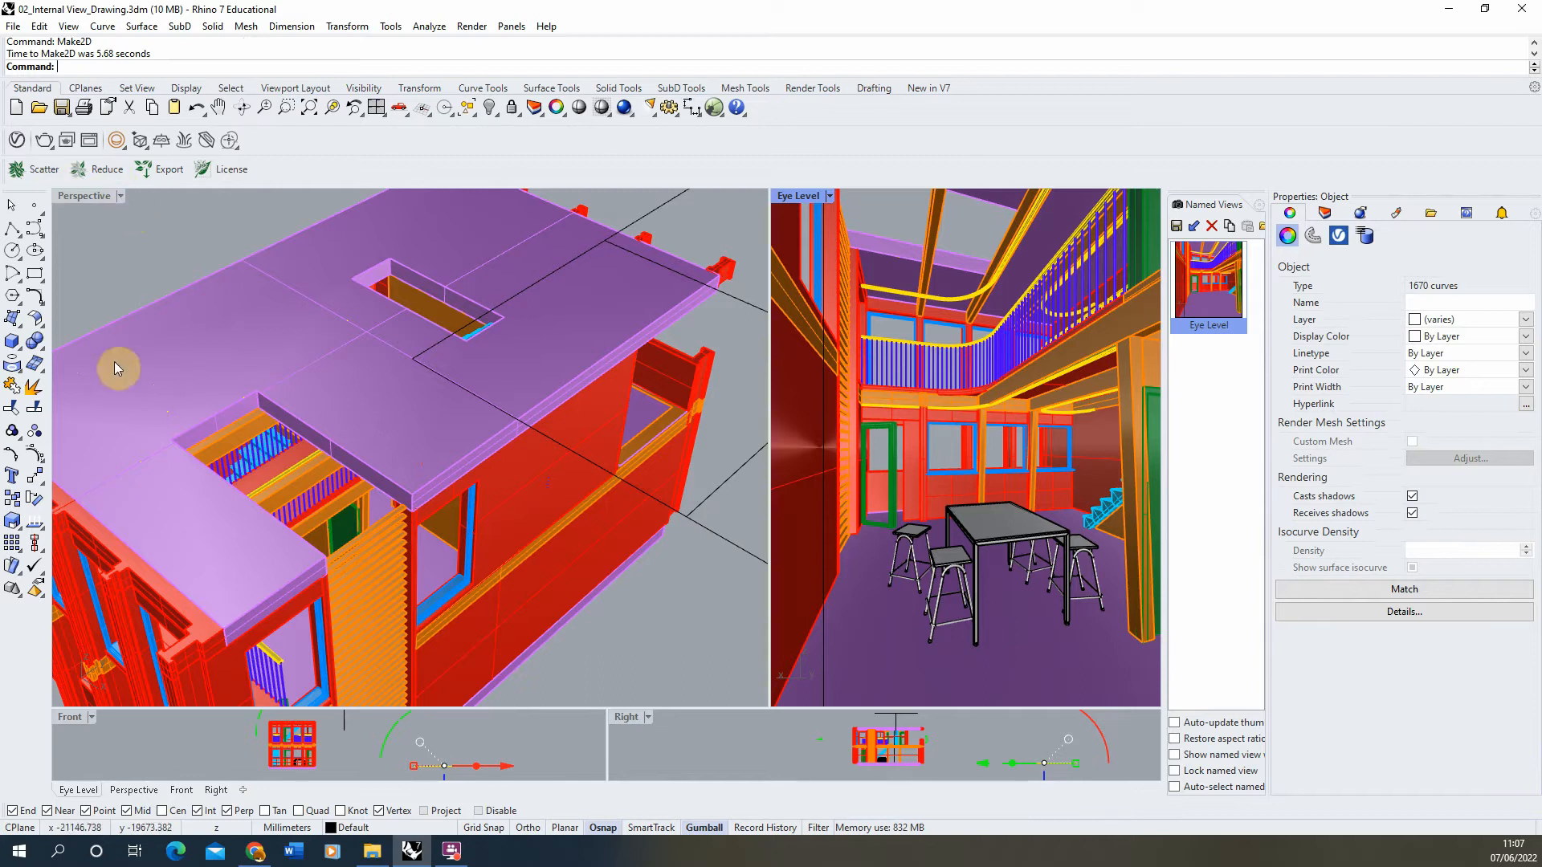
Switch the Perspective viewport to Top view and delete the stray black vertical line crossing the Make2D linework
left_click(123, 197)
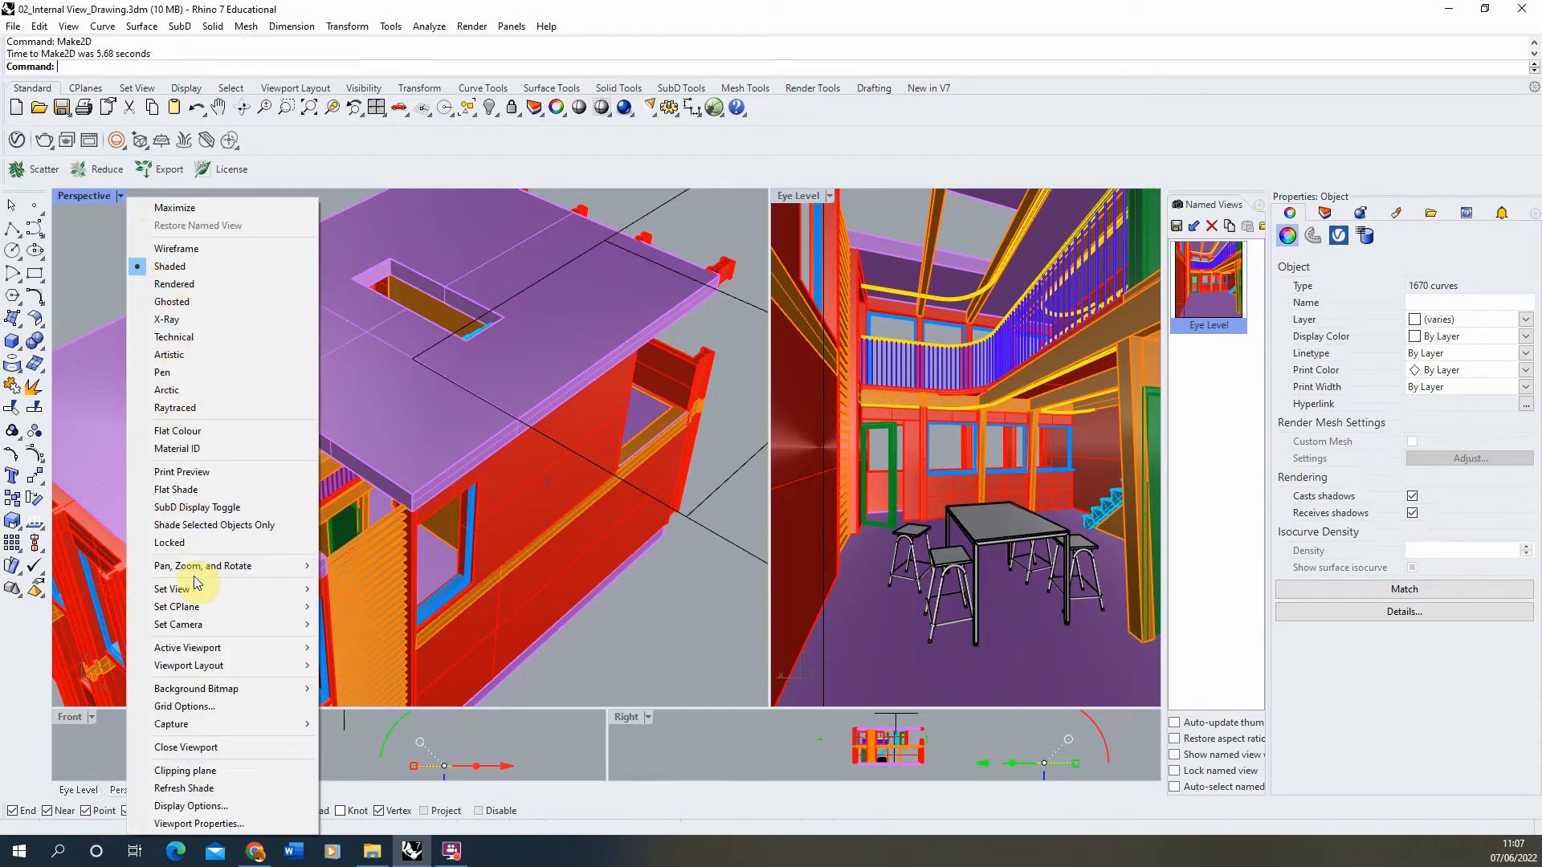
mouse_move(198, 591)
left_click(383, 615)
scroll(350, 456, "down", 5)
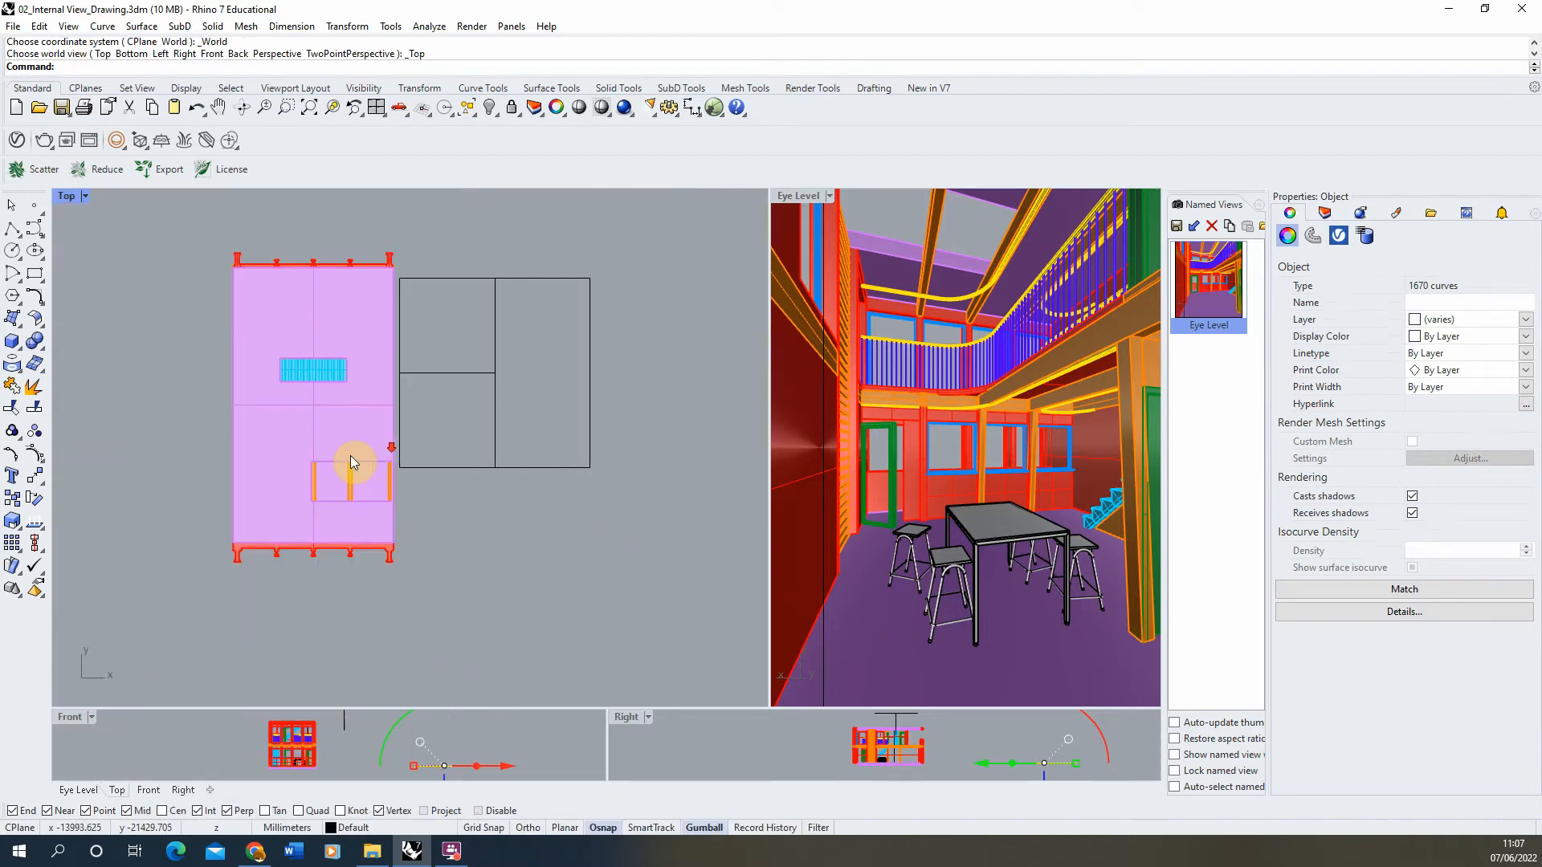
scroll(350, 455, "up", 5)
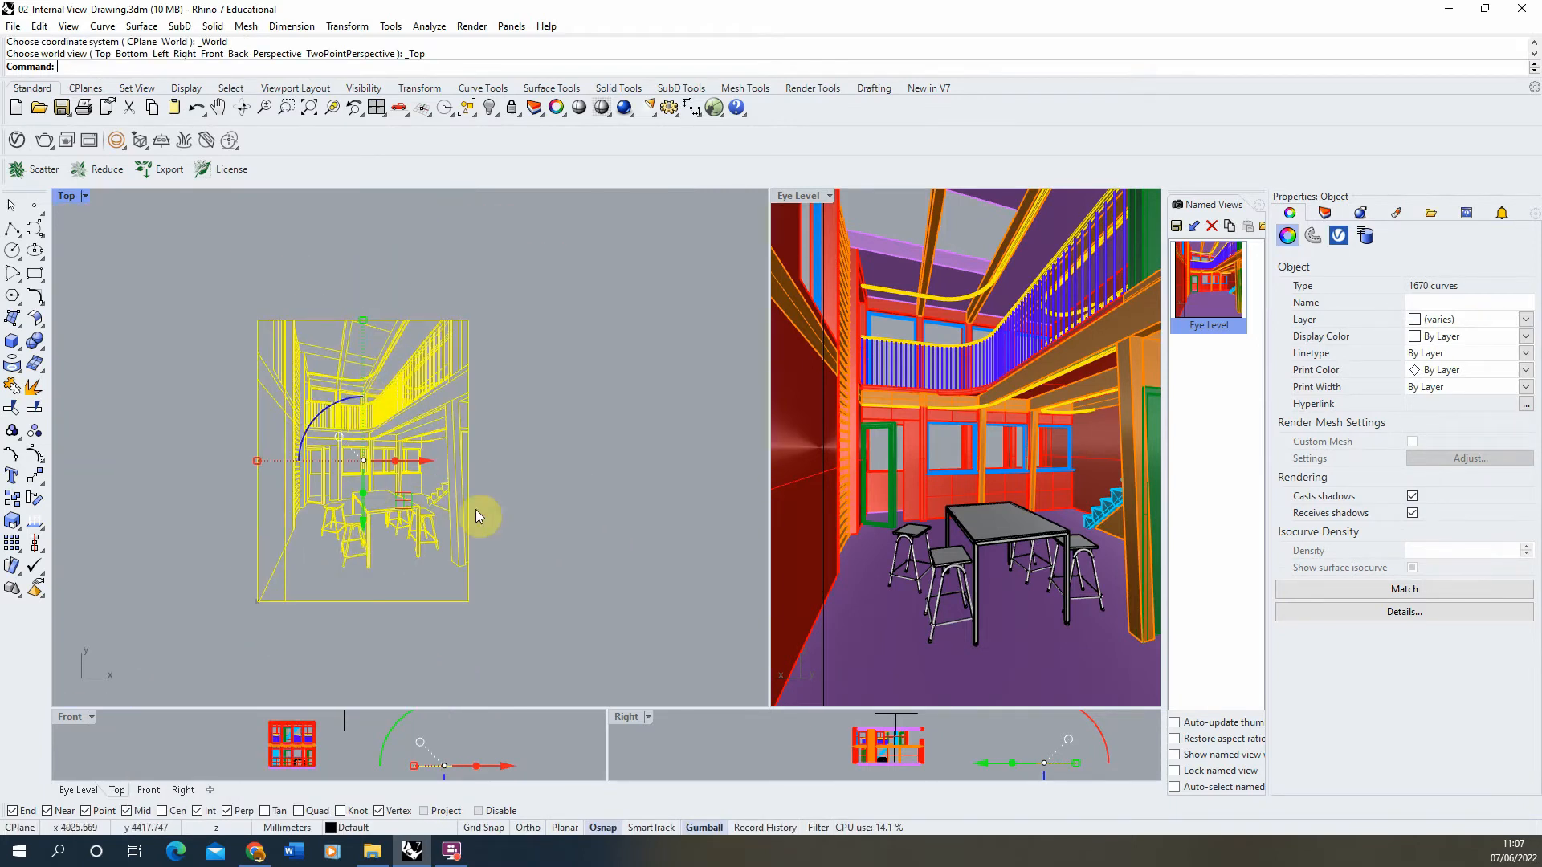
left_click(545, 493)
scroll(325, 463, "up", 2)
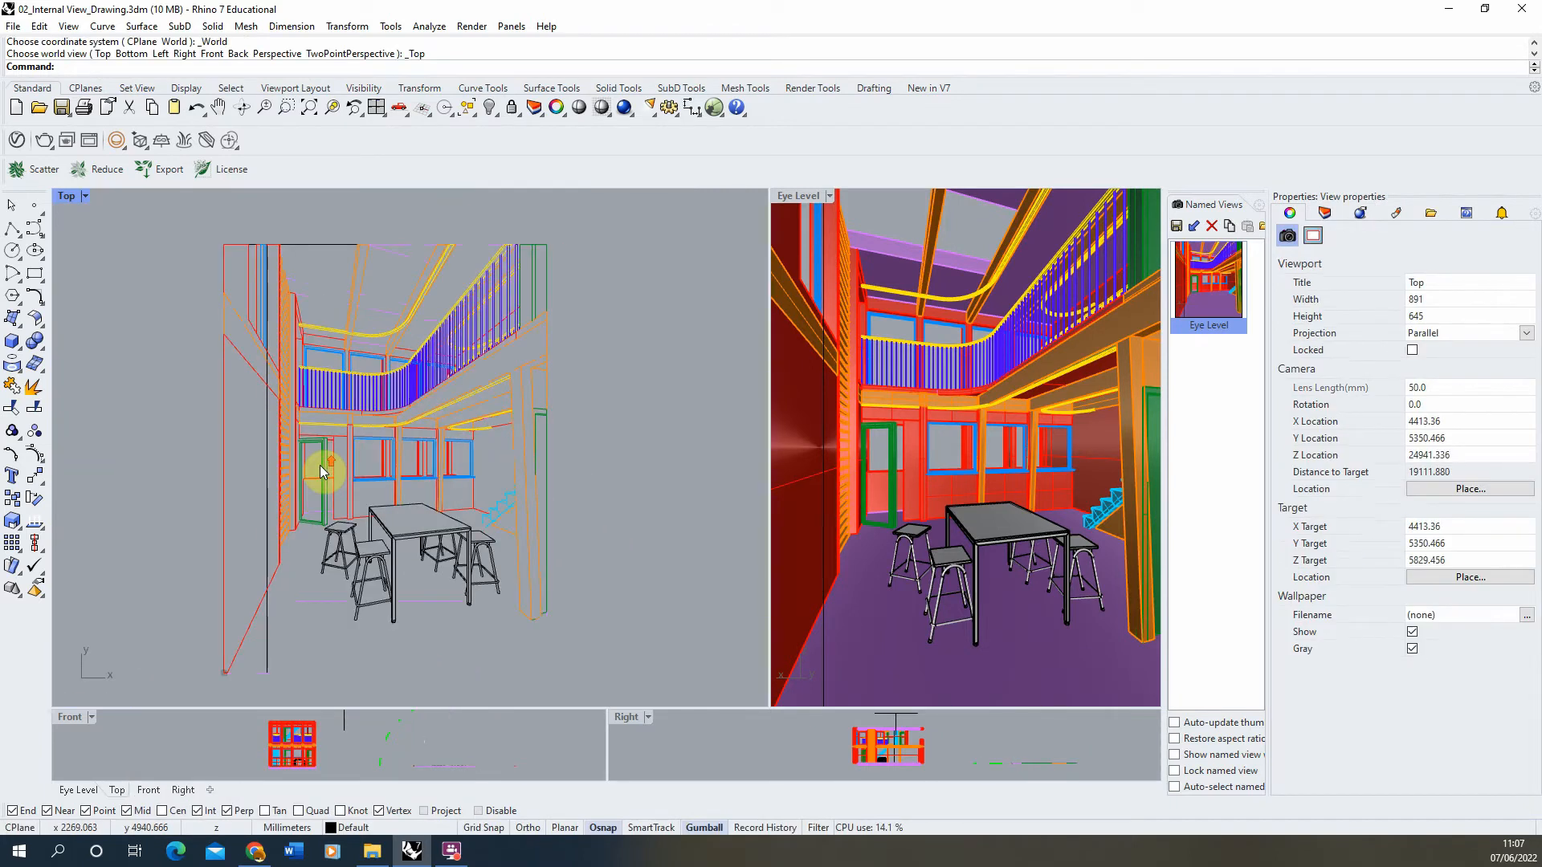
left_click(266, 499)
key("Delete")
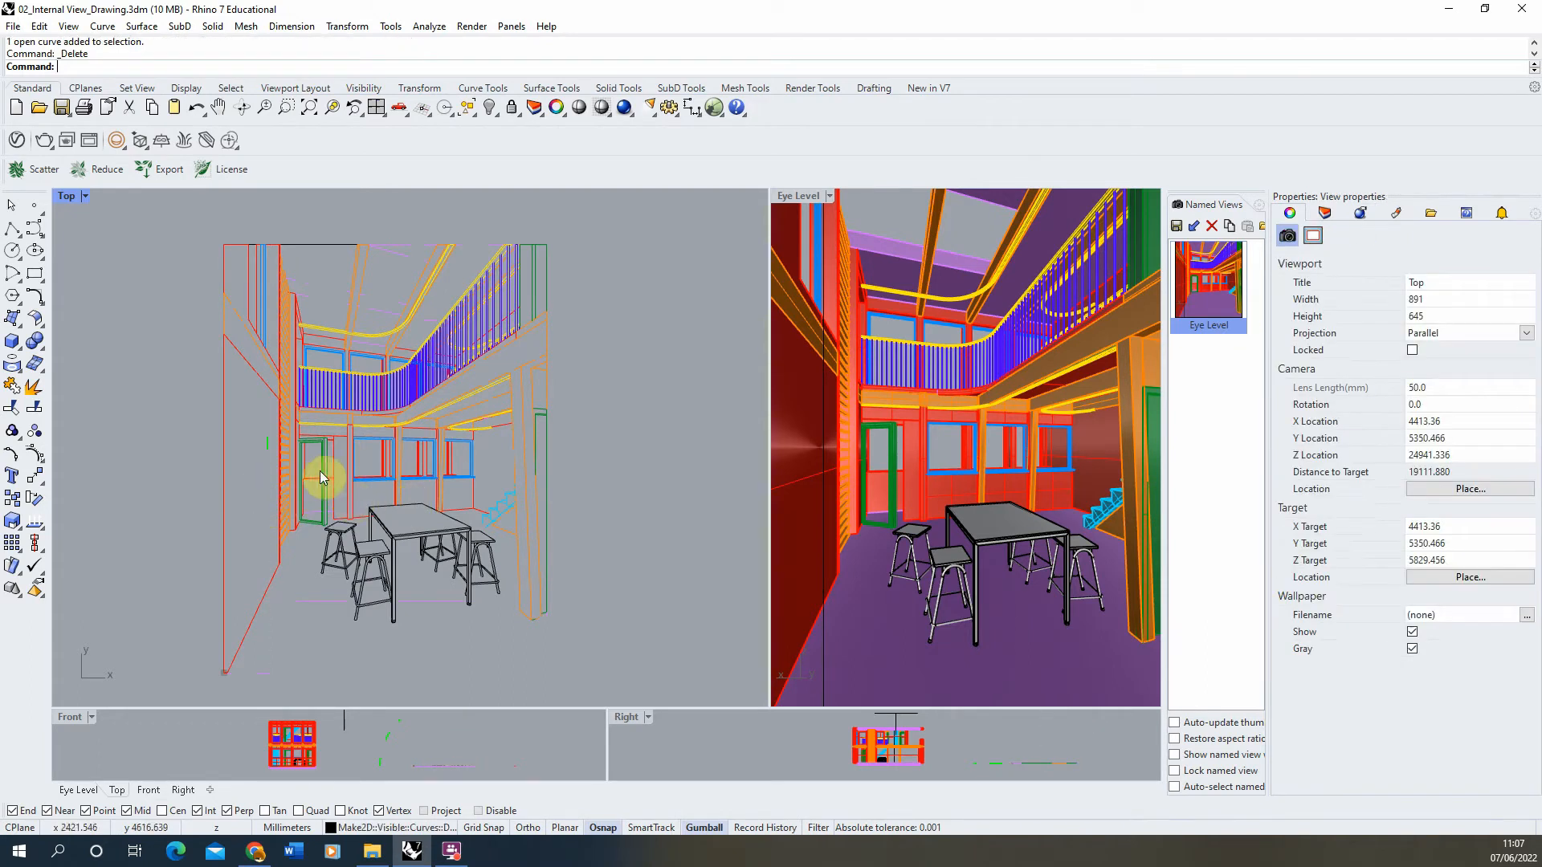
Select all the Make2D linework and start exporting the selection in Adobe Illustrator (*.ai) format
left_click_drag(387, 420, 171, 622)
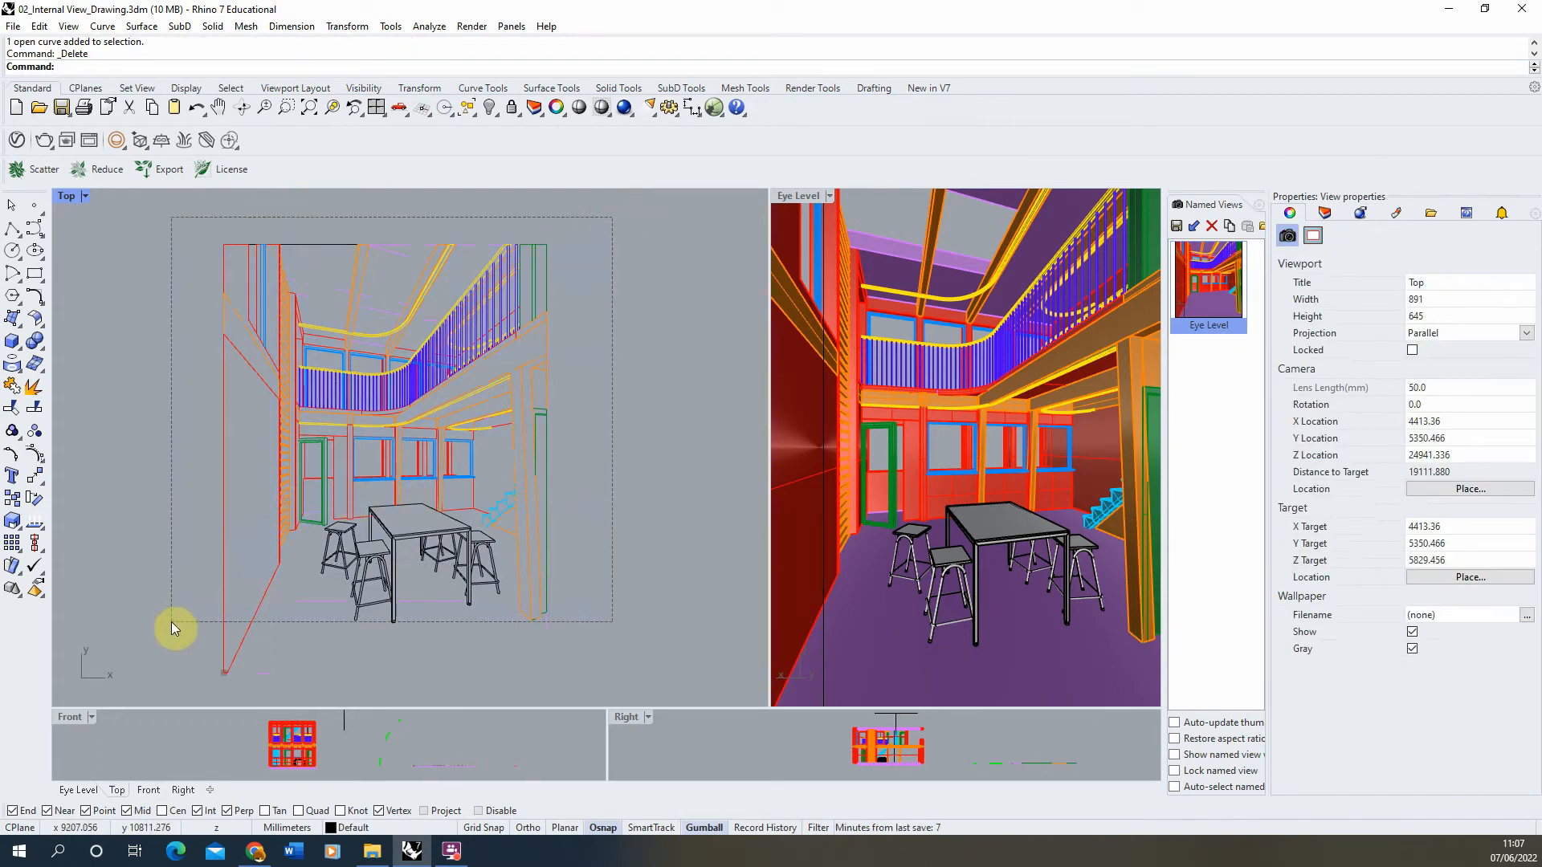
left_click_drag(171, 684, 171, 690)
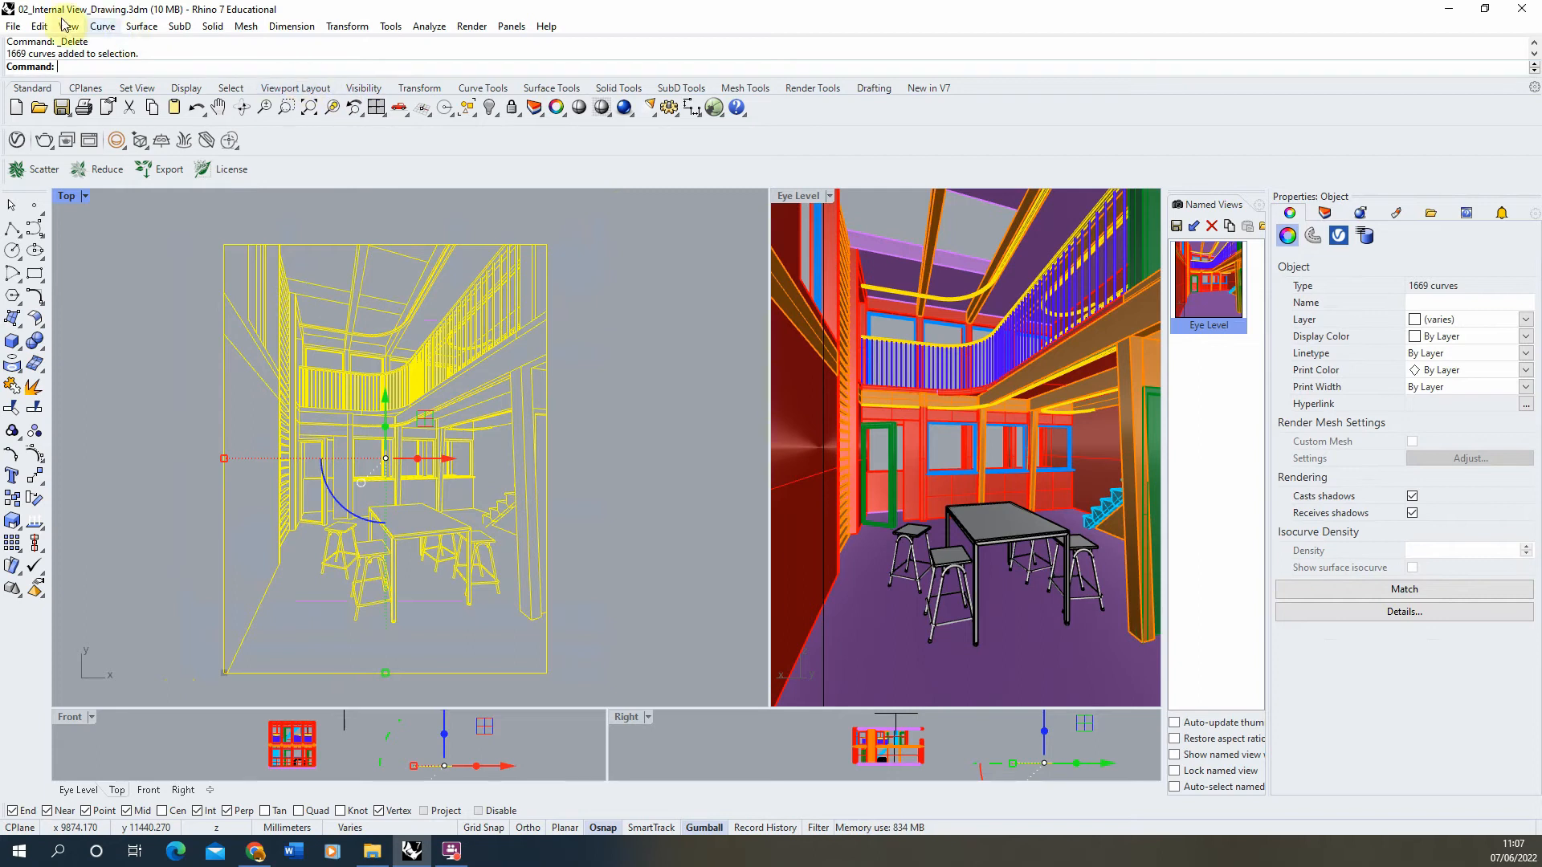
left_click(13, 28)
left_click(80, 247)
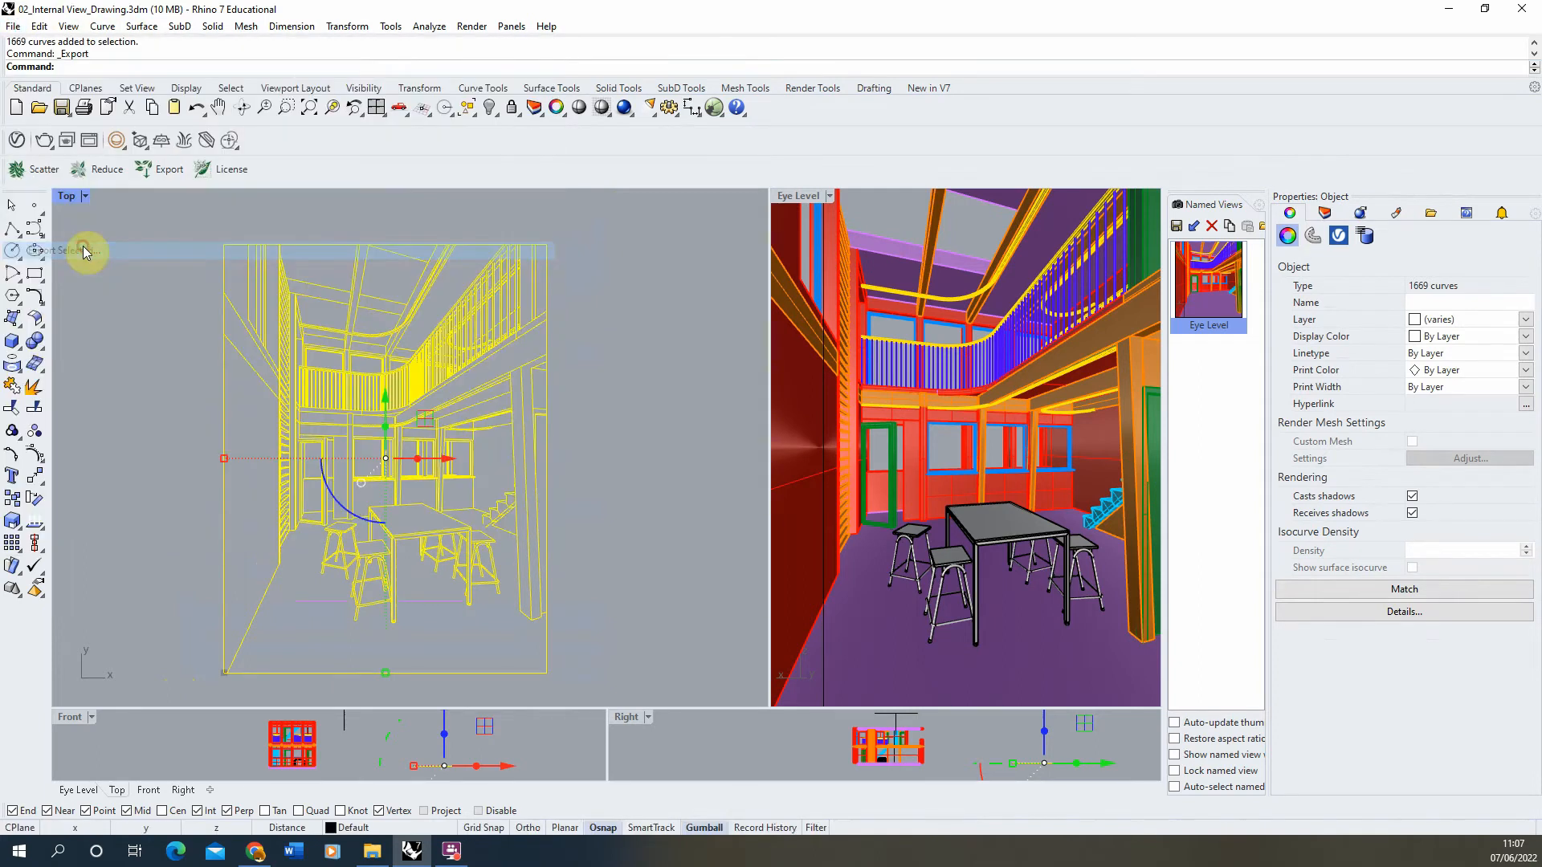
left_click(671, 669)
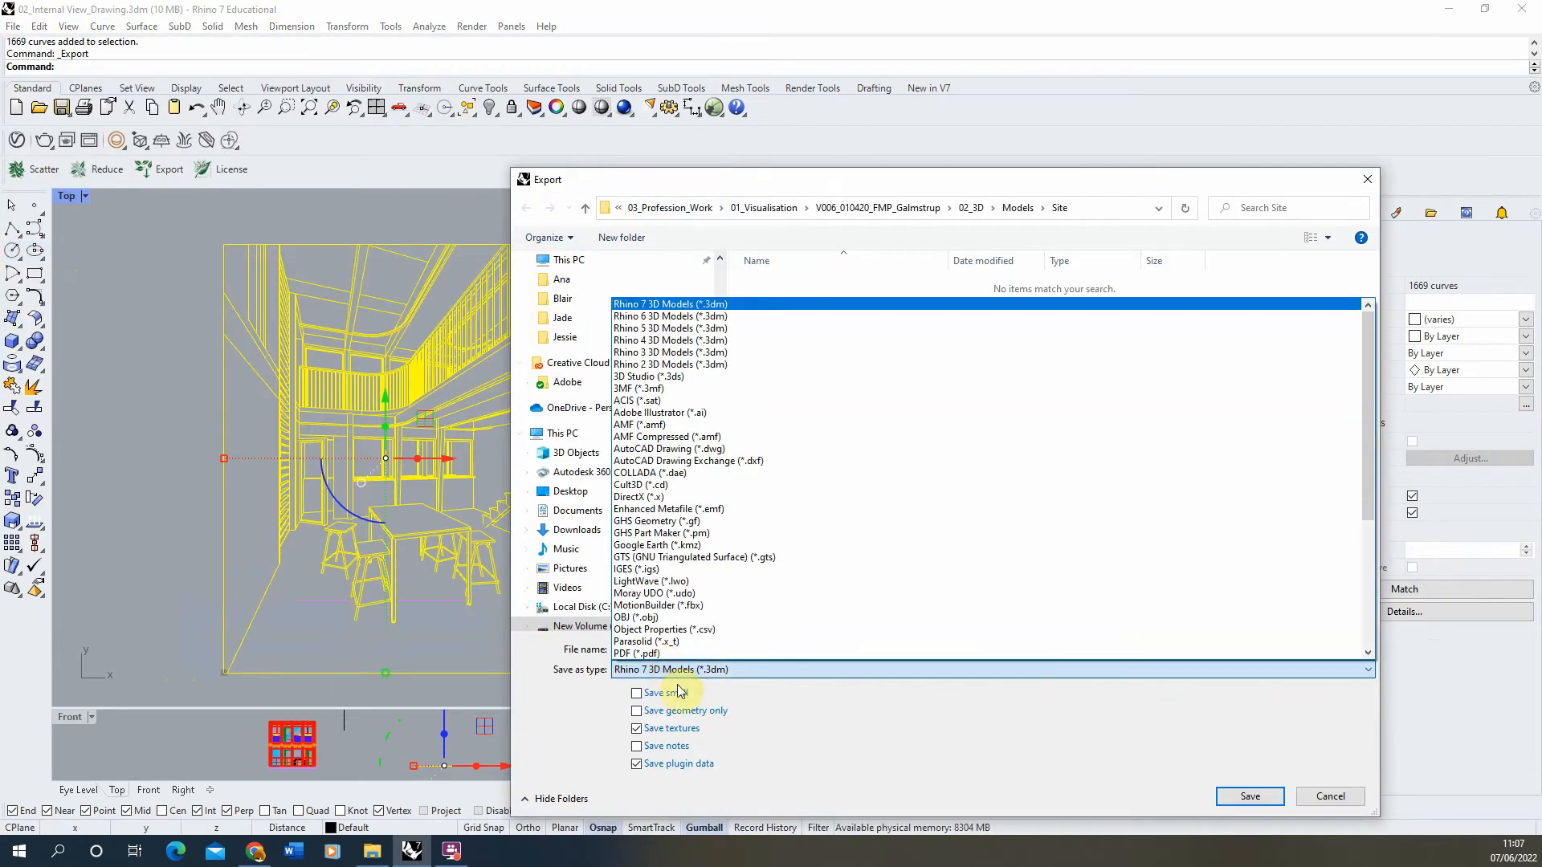
left_click(686, 413)
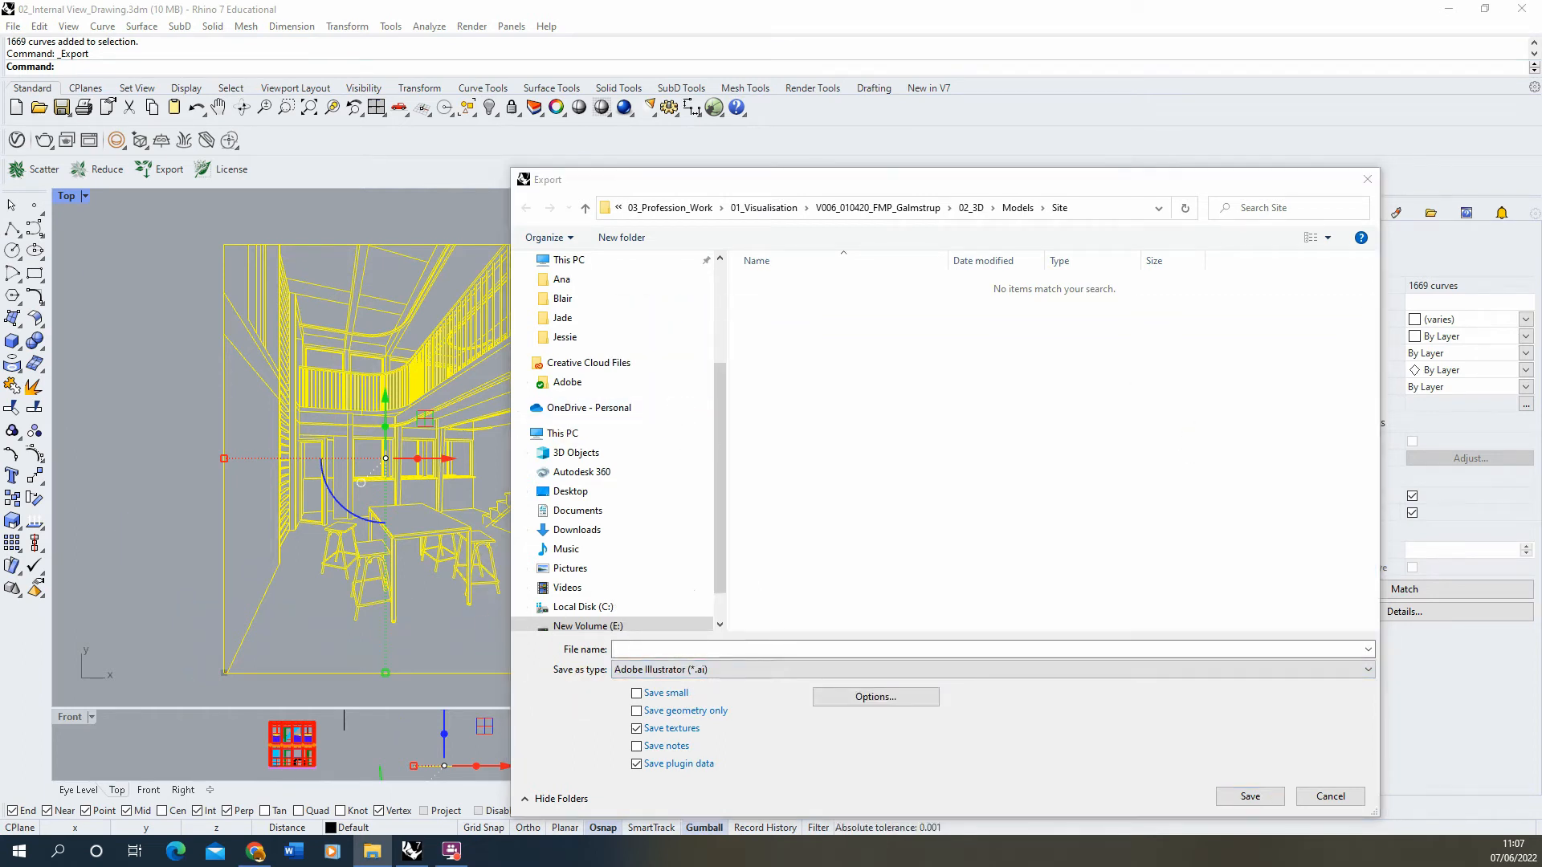
Save the export as Drawing in E:\01_Projects\03_Profession_Work\02_Teaching\02_Computing\00_Recorded Tutorial Videos\051_EyeLevel\Drawing, proceeding to the AI export options
left_click(676, 651)
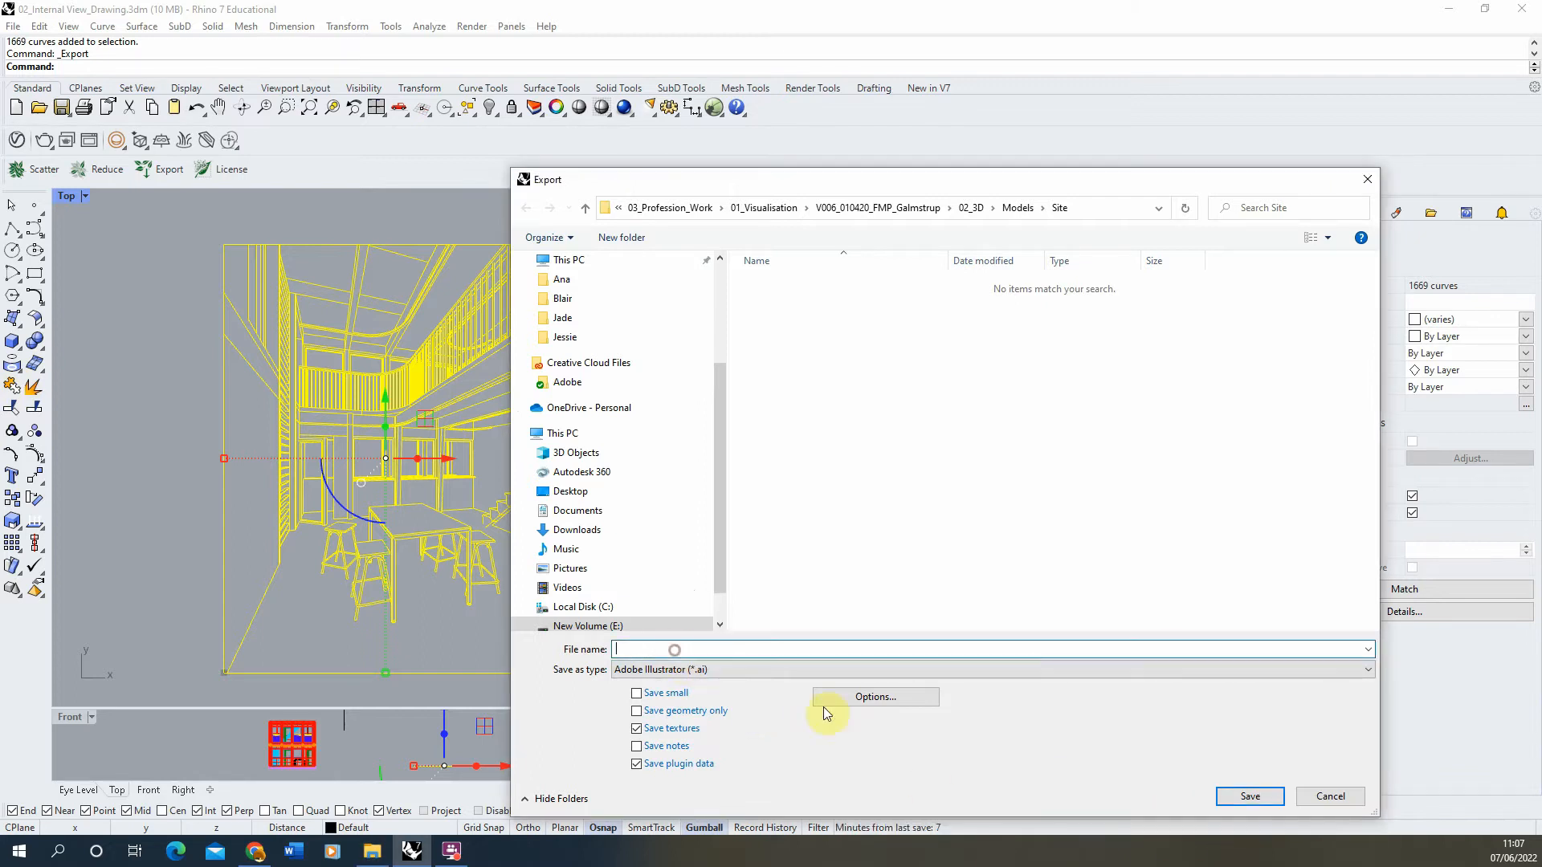
type("E:\\01_Projects\\03_Profession_Work\\02_Teaching\\02_Computing\\00_Recorded Tutorial Videos\\051_EyeLevel\\Drawing")
left_click(1253, 796)
left_click(665, 648)
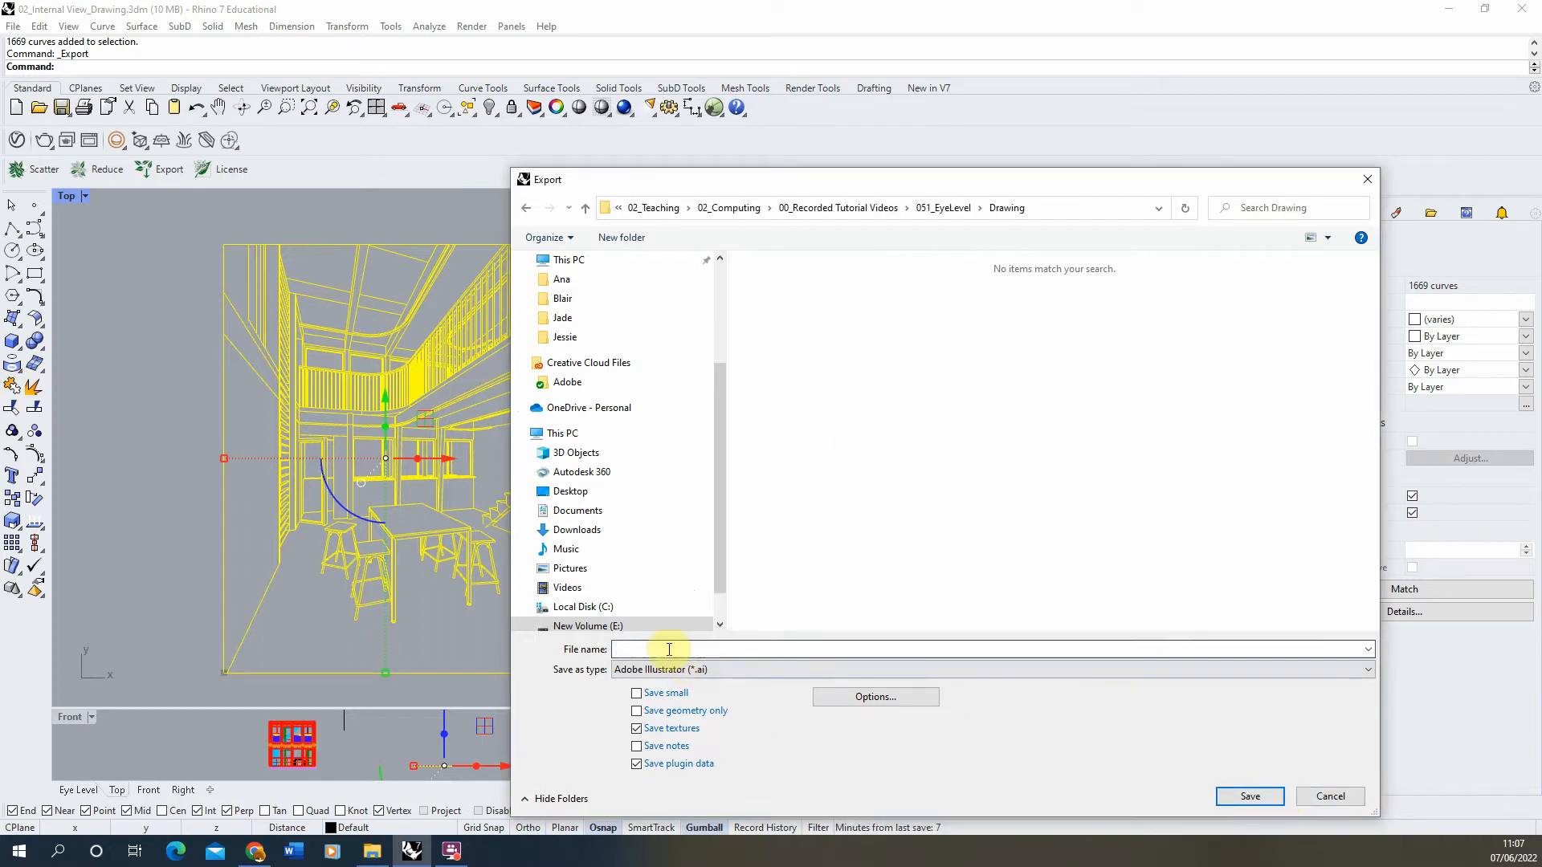
type("Dra")
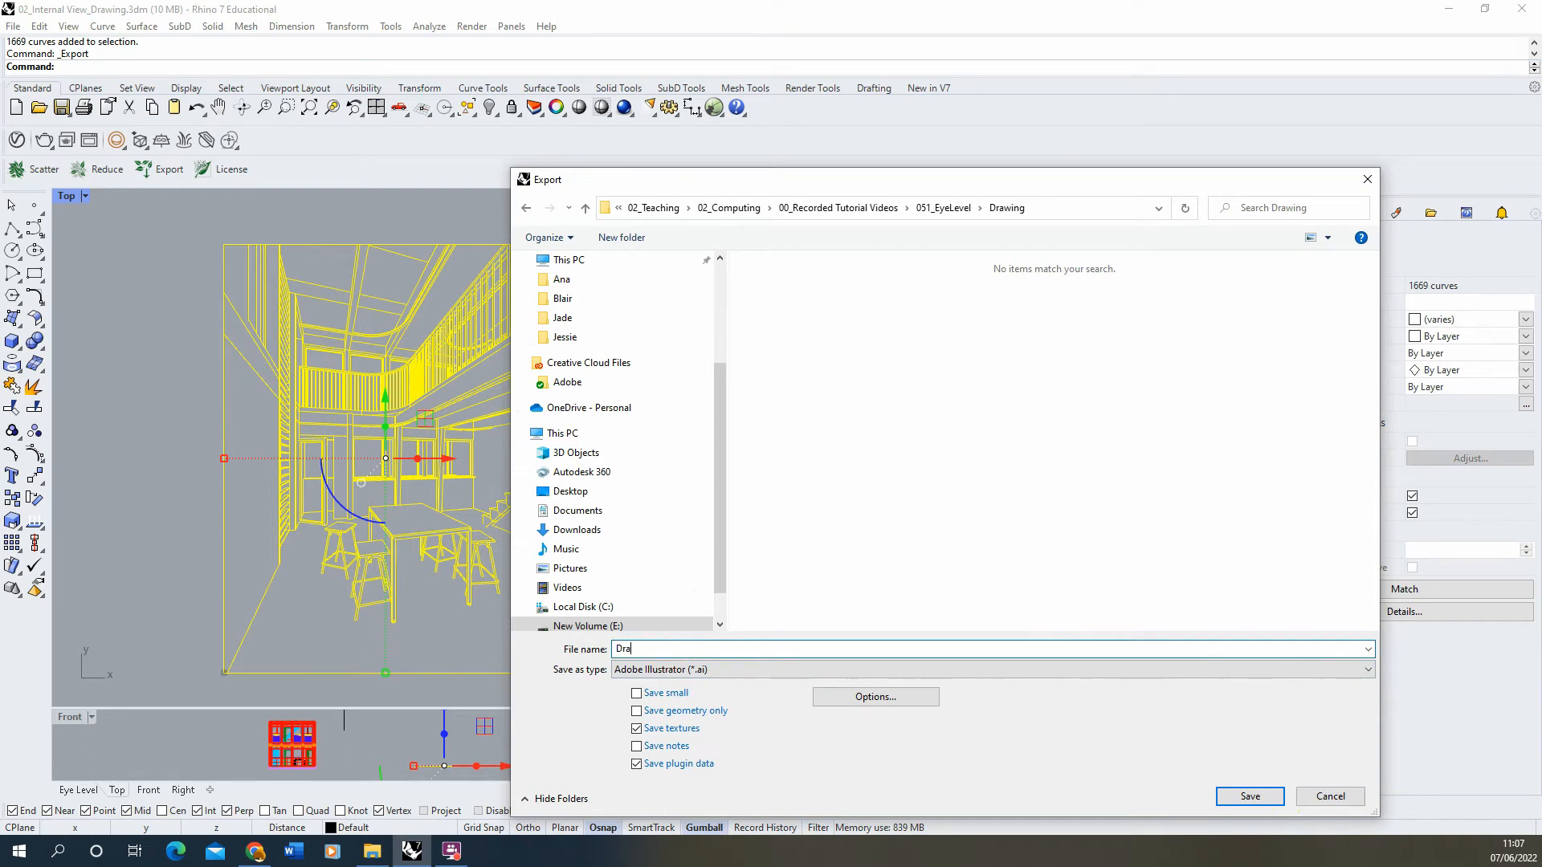
type("wing")
left_click(1276, 801)
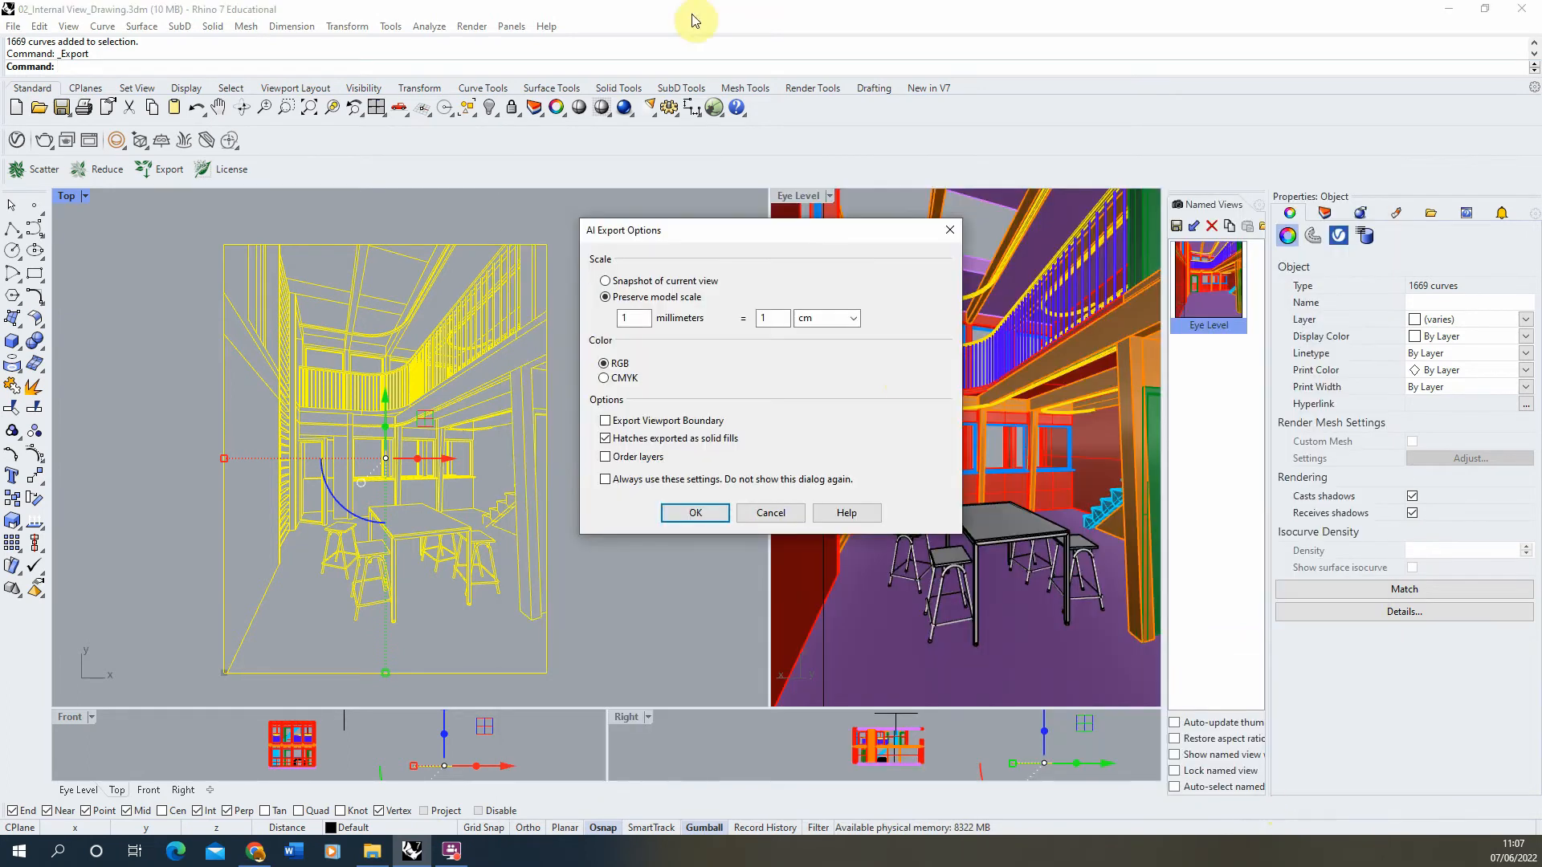
Set the AI export to preserve model scale, with 1 millimeter equal to 0.01 mm
left_click_drag(606, 231, 538, 231)
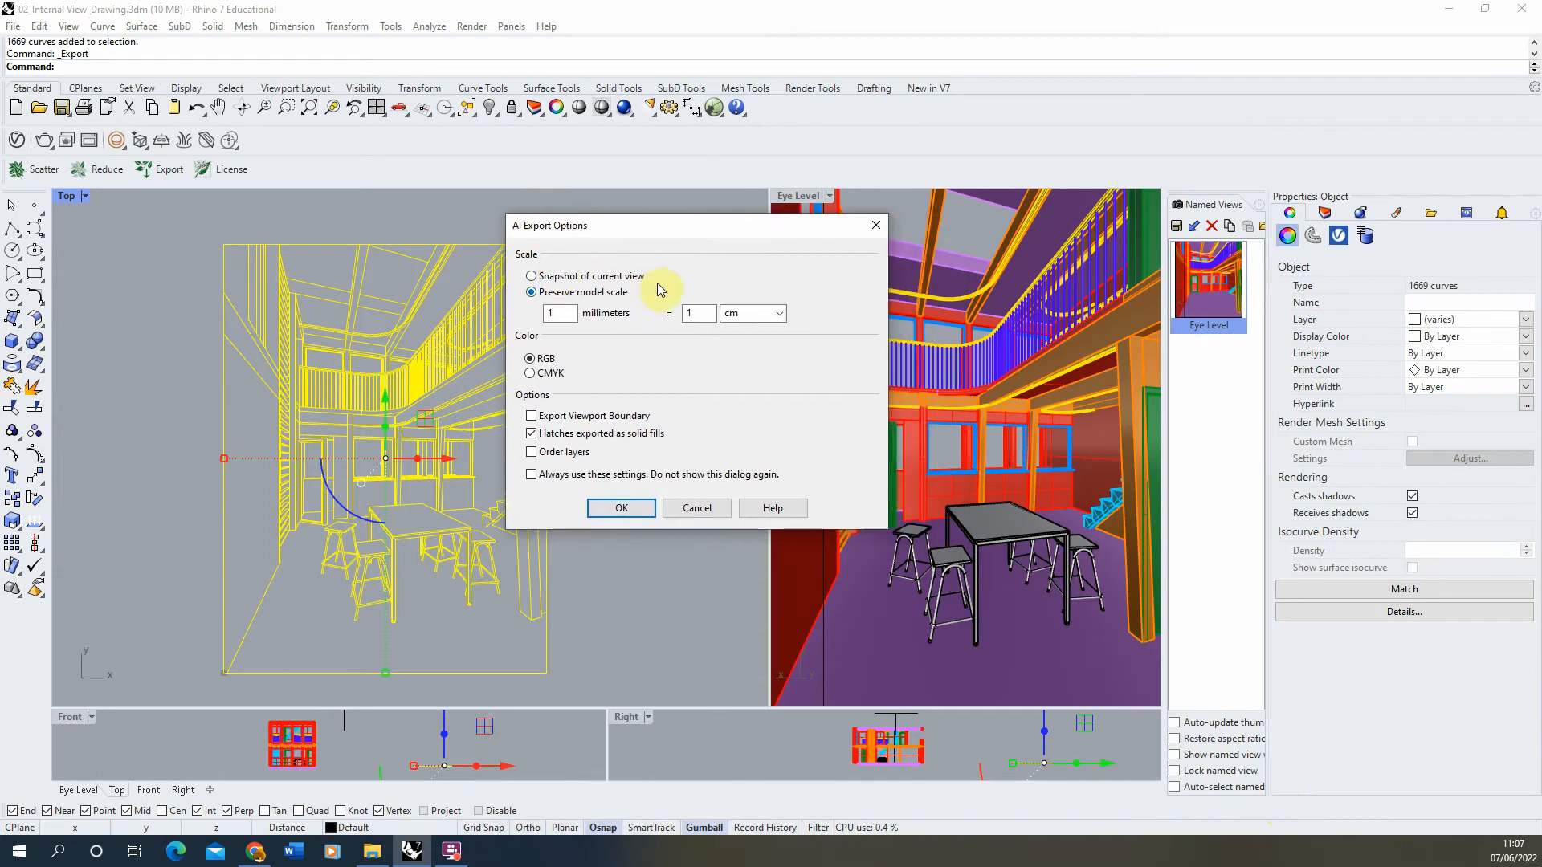
left_click(570, 276)
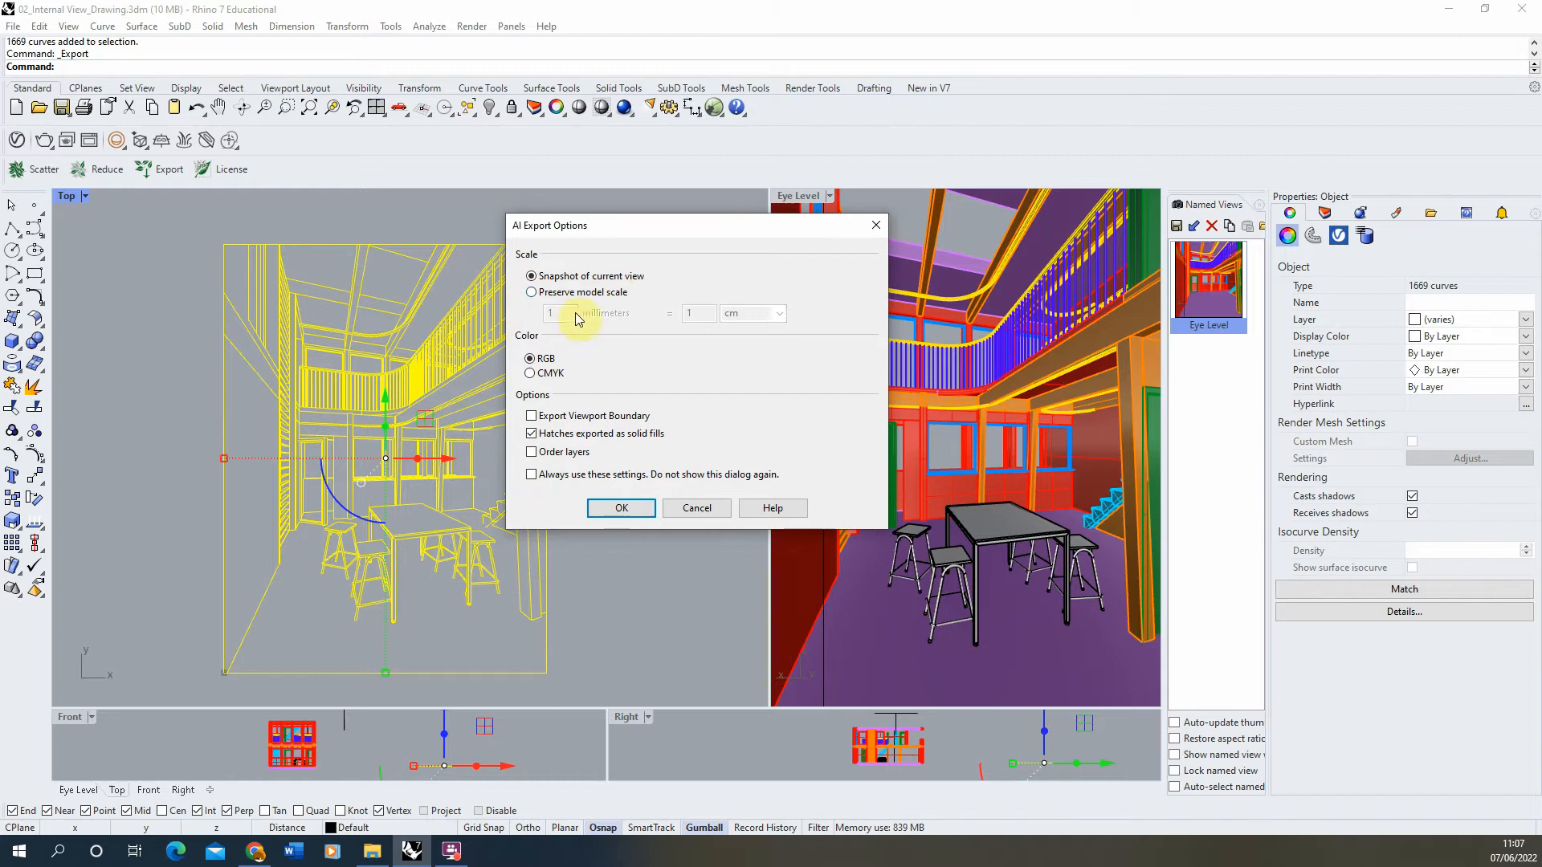
left_click(562, 291)
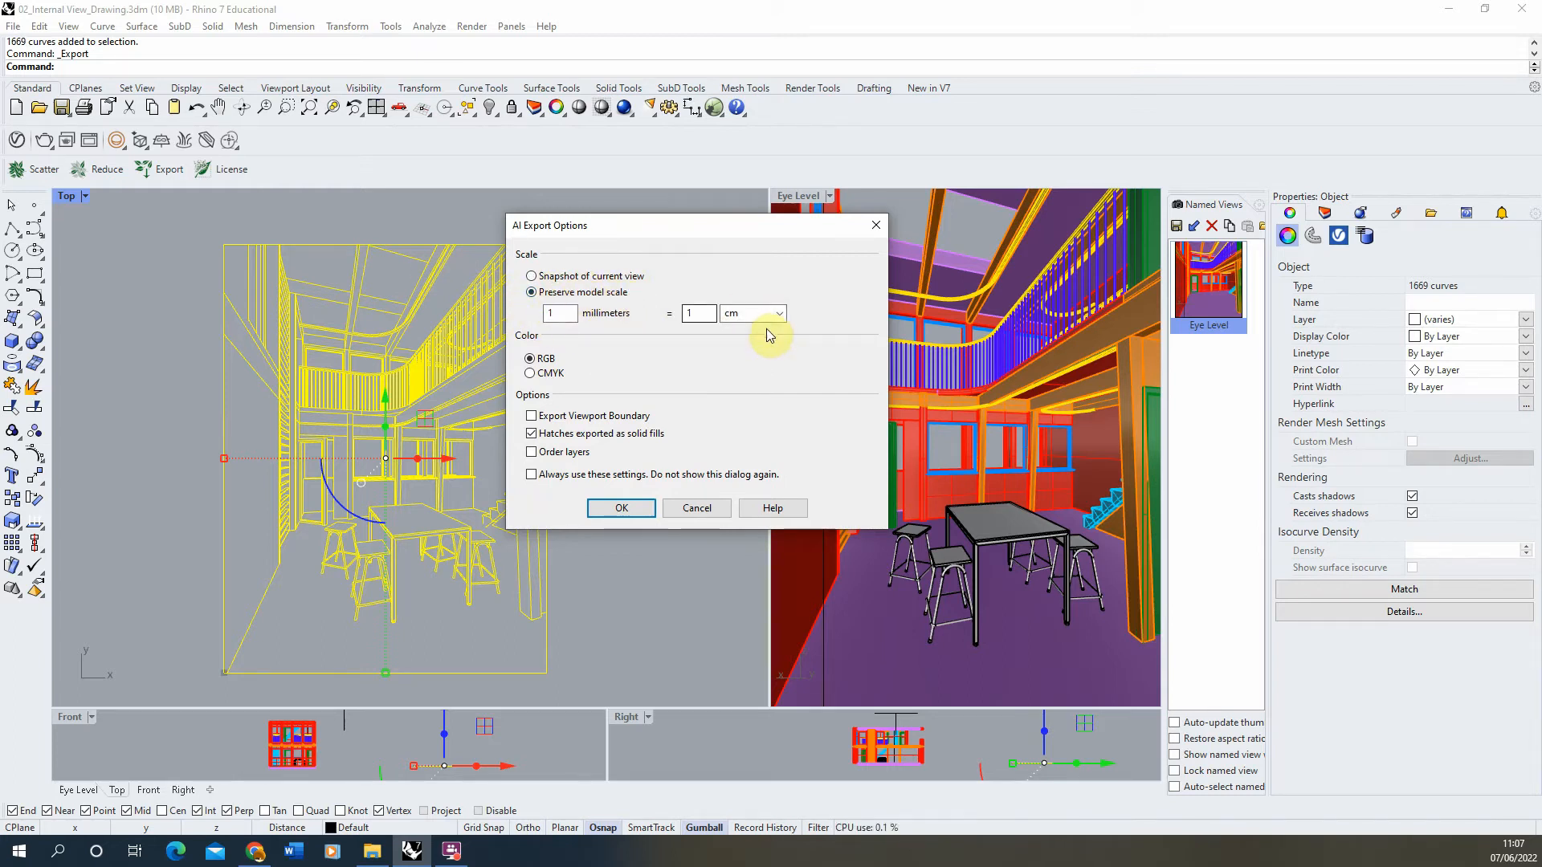
left_click(561, 310)
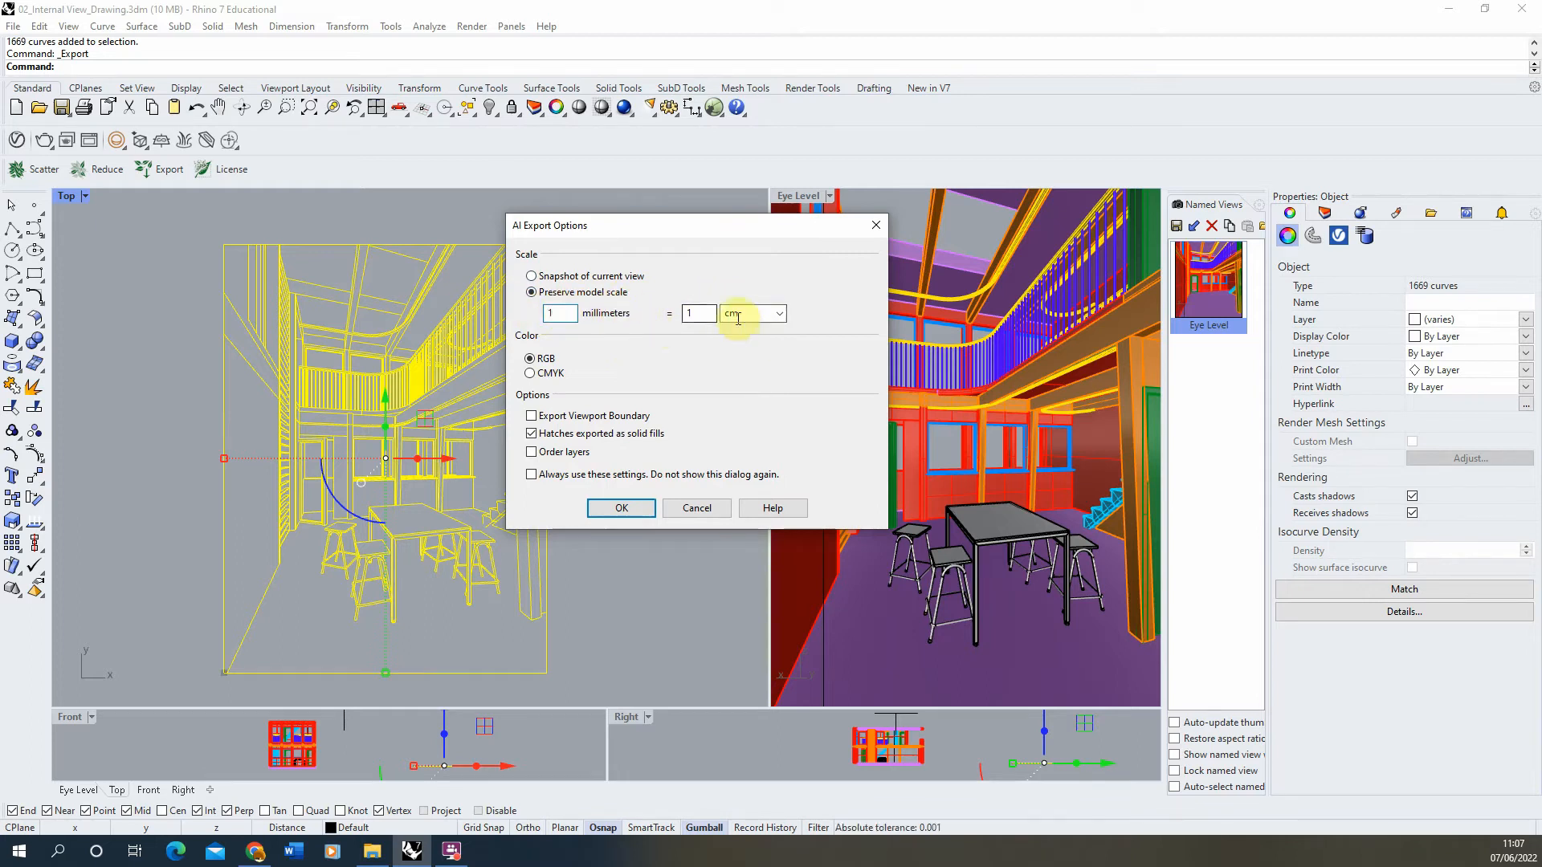
left_click(780, 313)
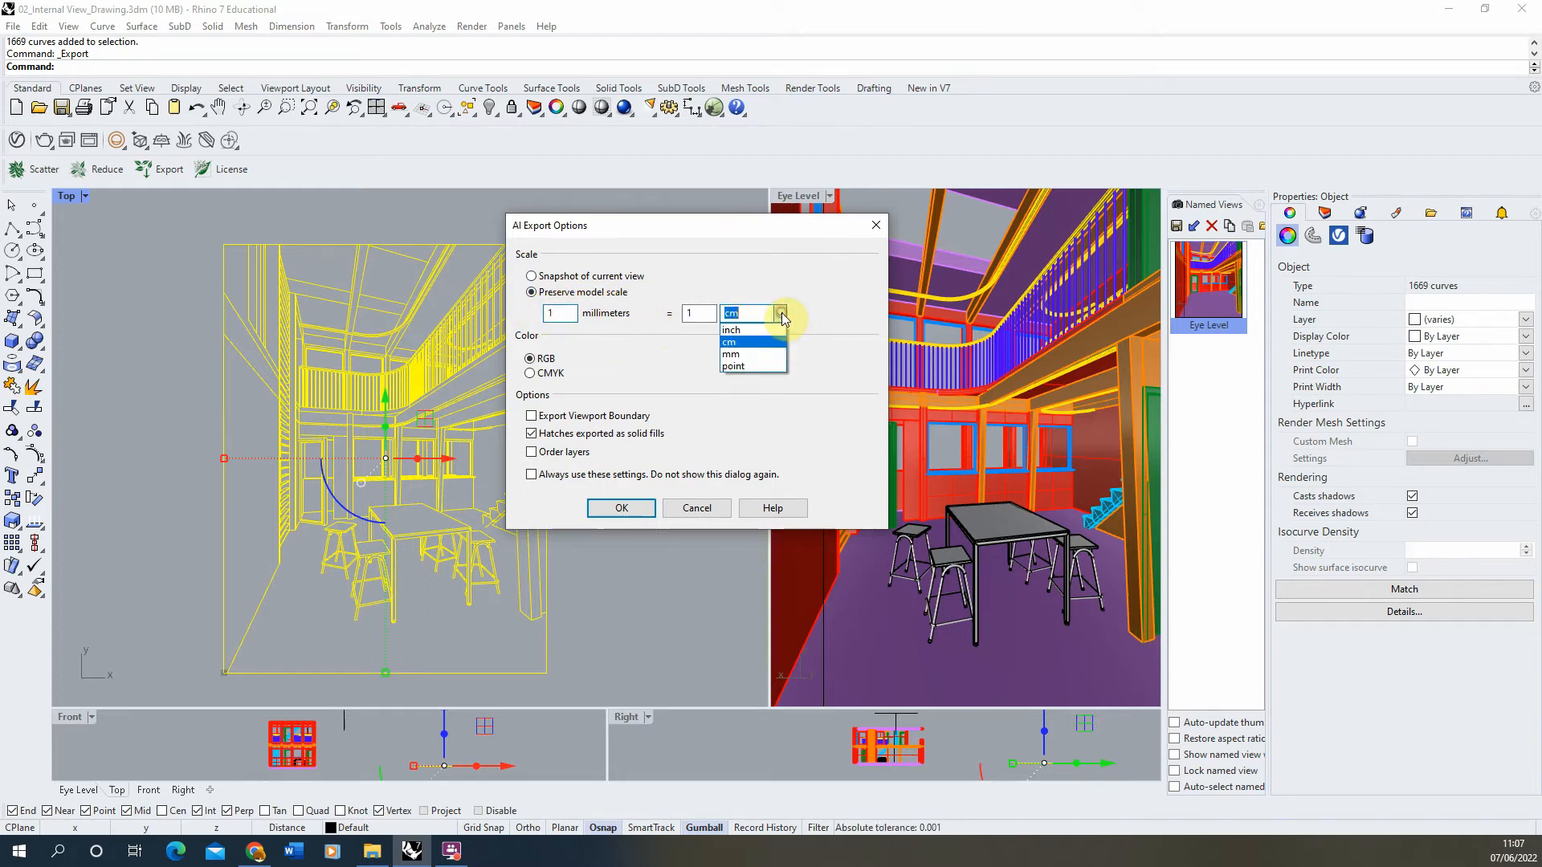
left_click(744, 358)
left_click(685, 312)
type("0")
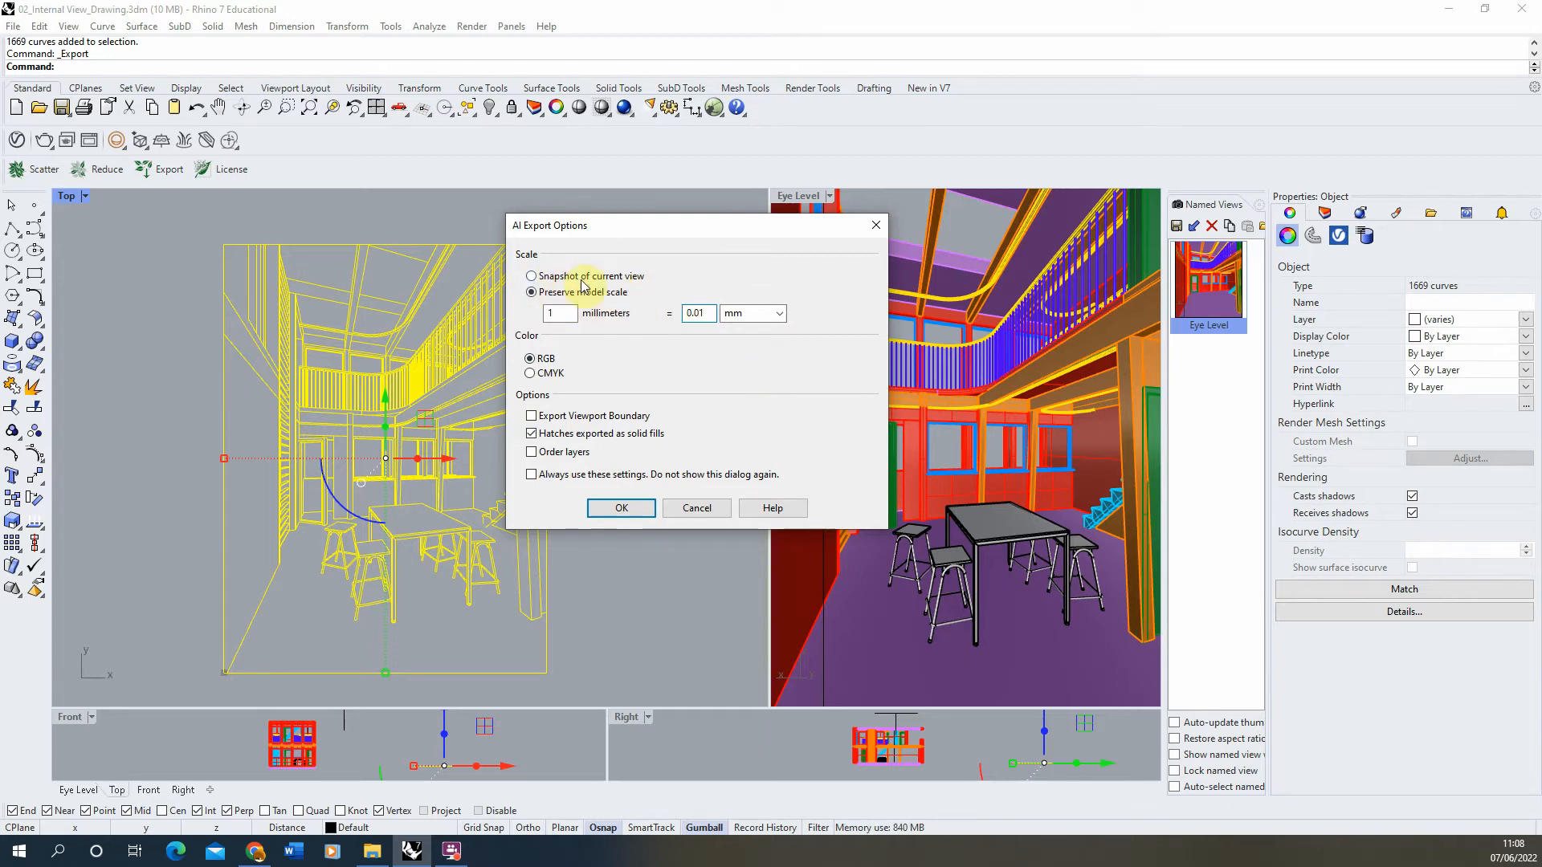
Export the Make2D linework as a snapshot of the current view and deselect it
left_click(530, 276)
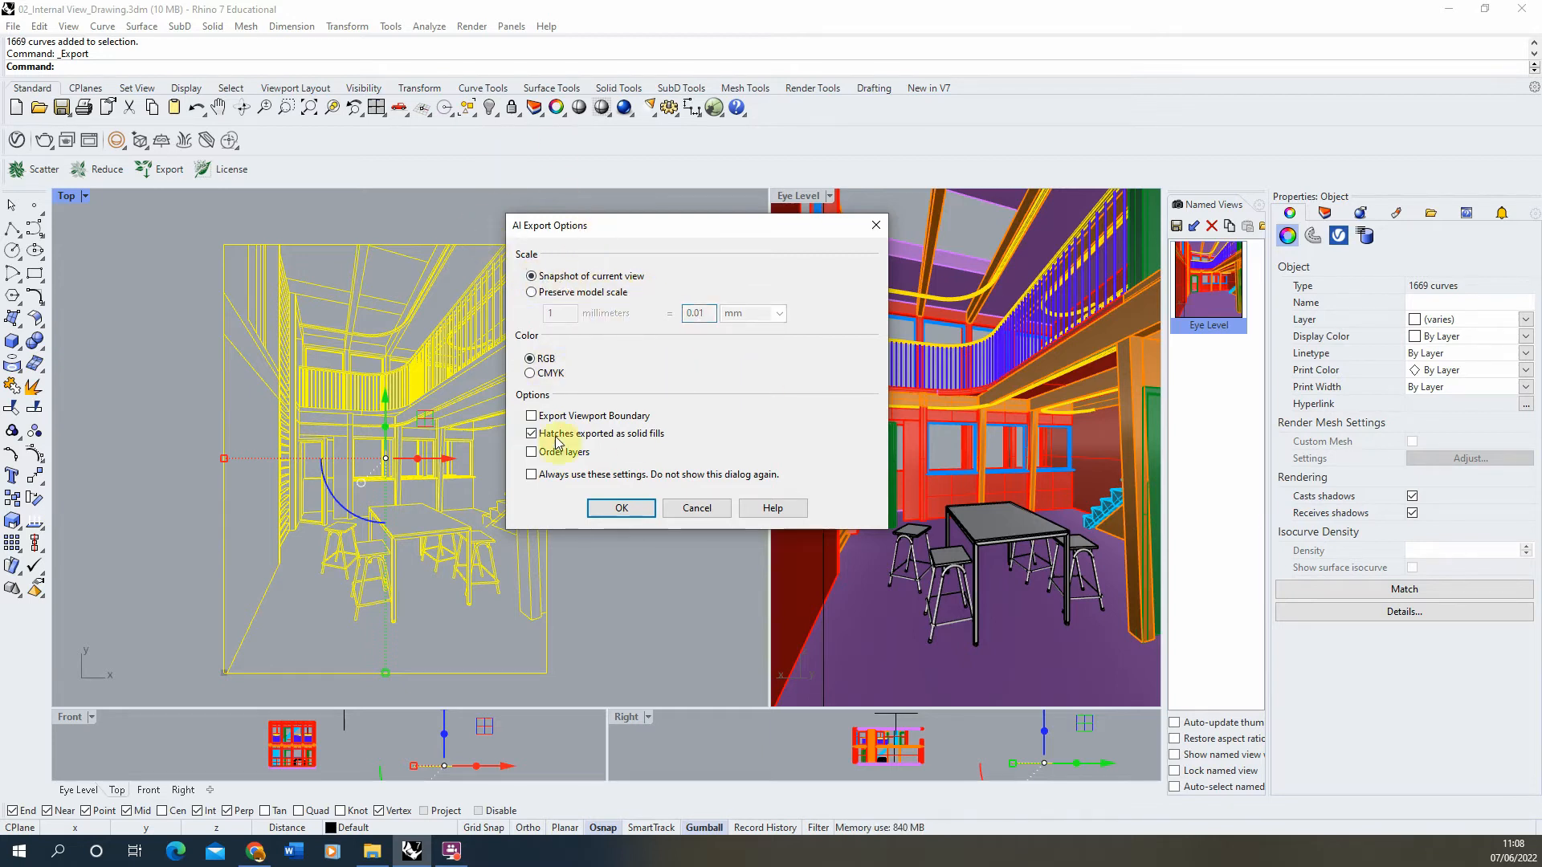
left_click(622, 508)
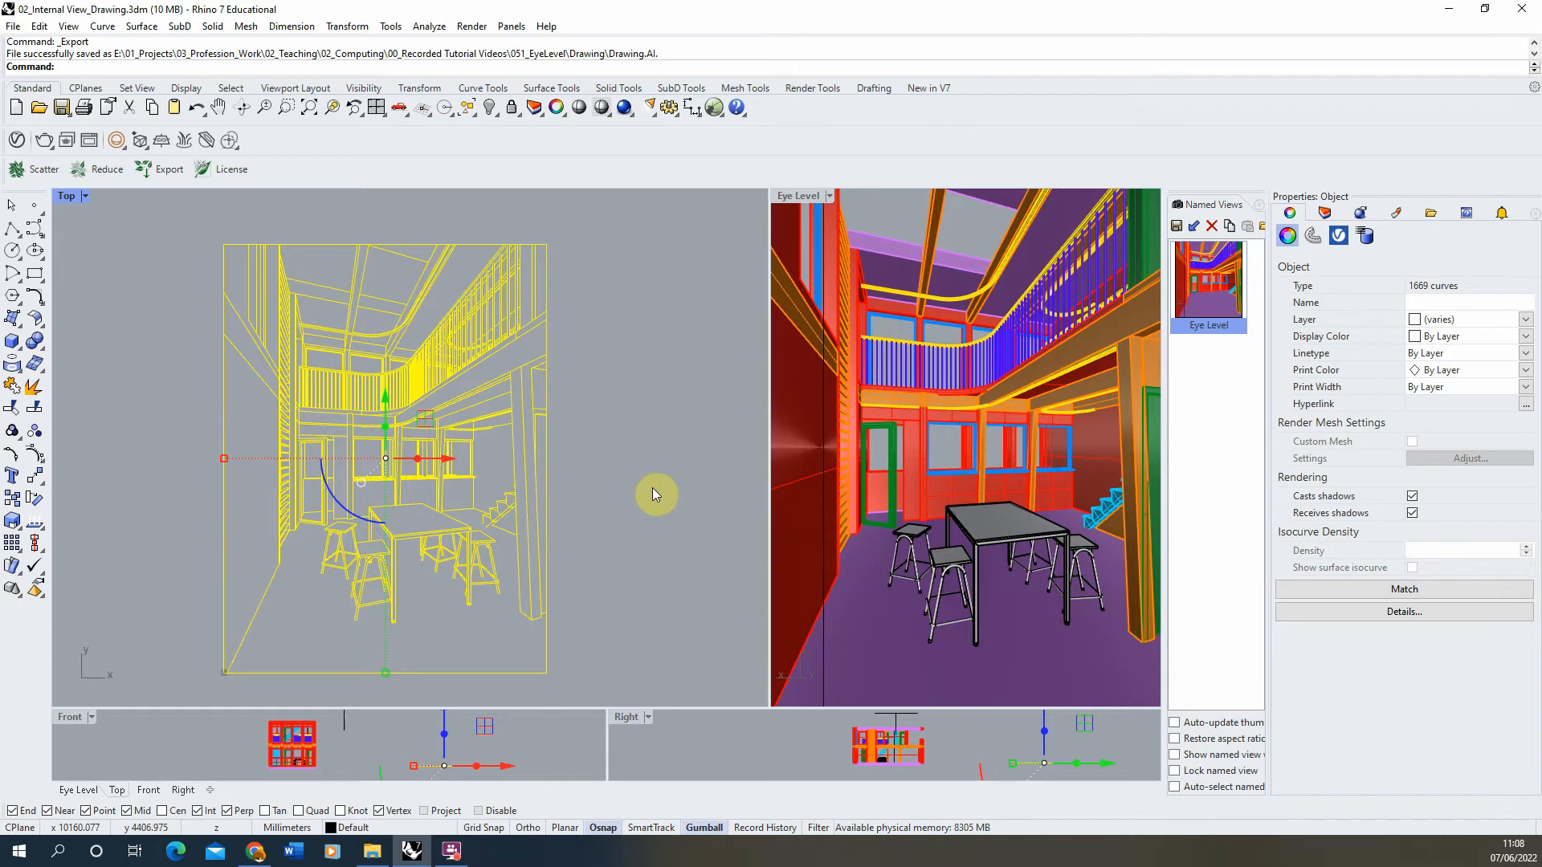
left_click(642, 469)
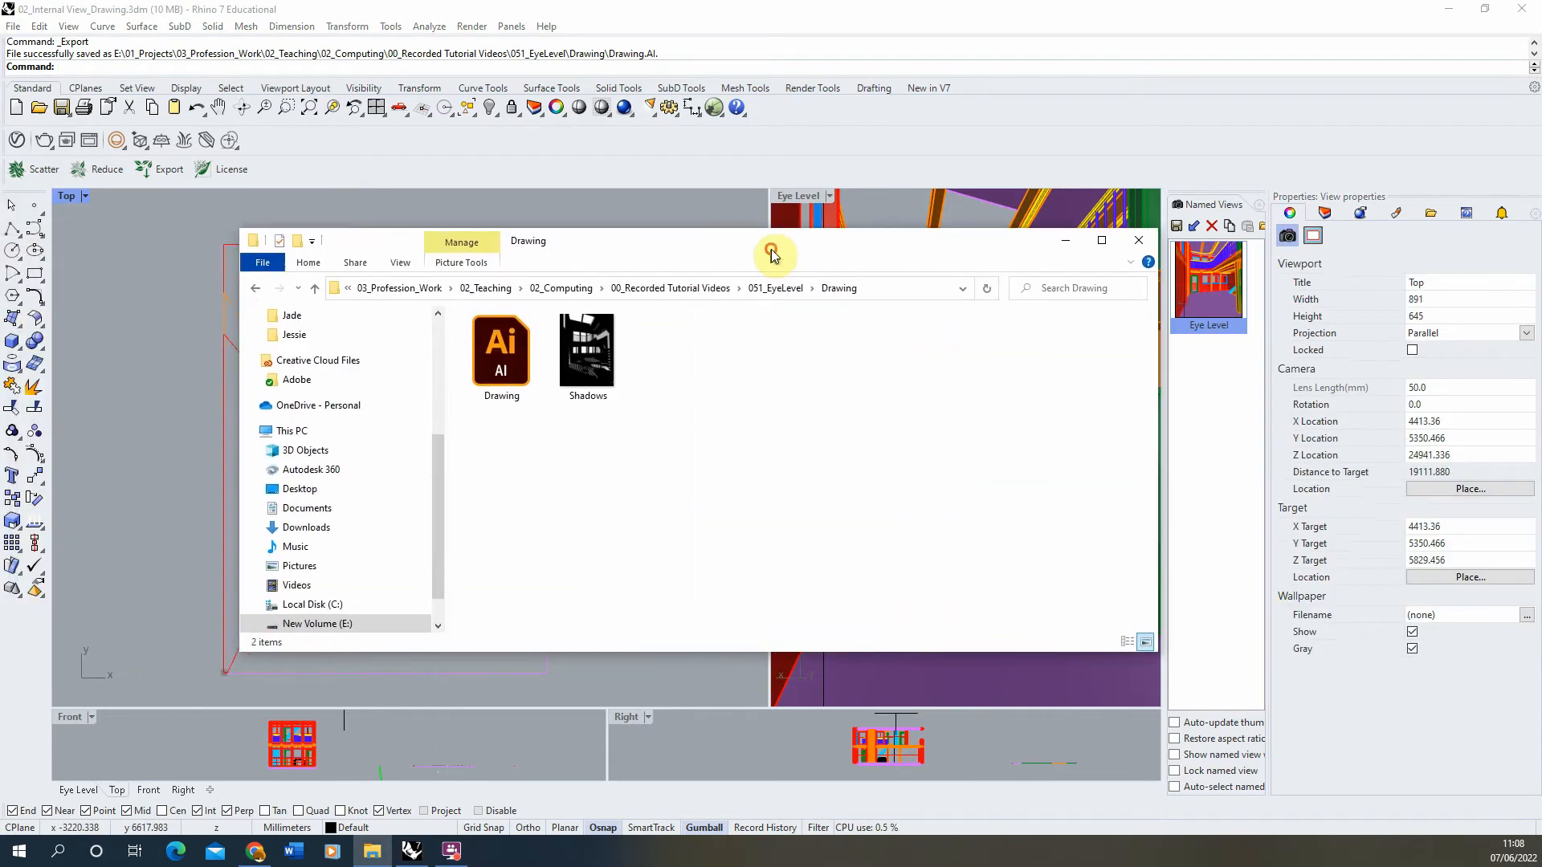
Open the exported Drawing AI file from the 051_EyeLevel Drawing folder in Adobe Illustrator
left_click(541, 376)
left_click(716, 445)
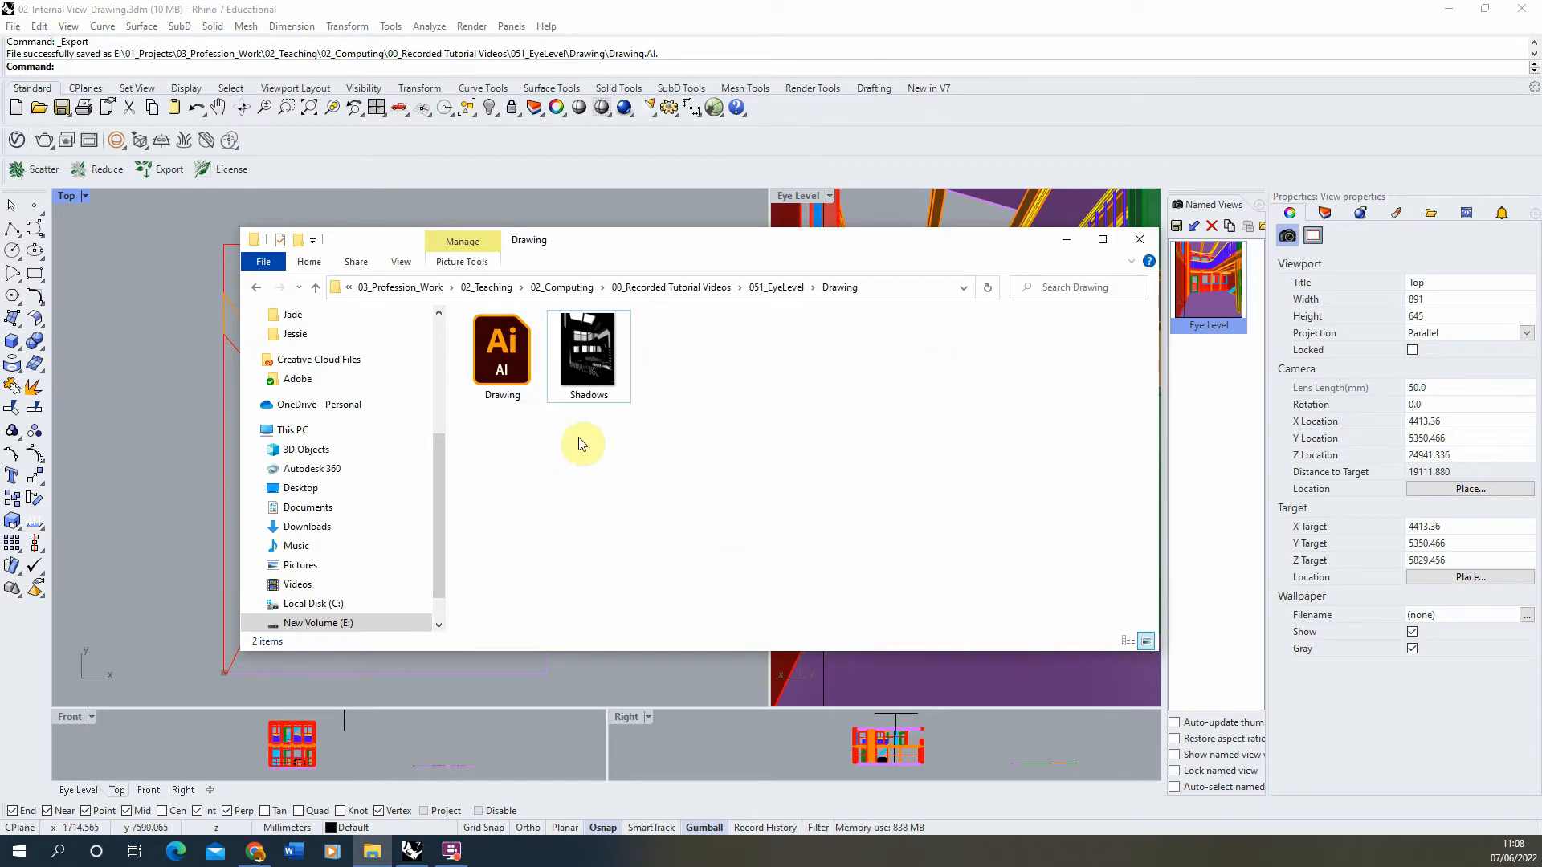
double_click(502, 345)
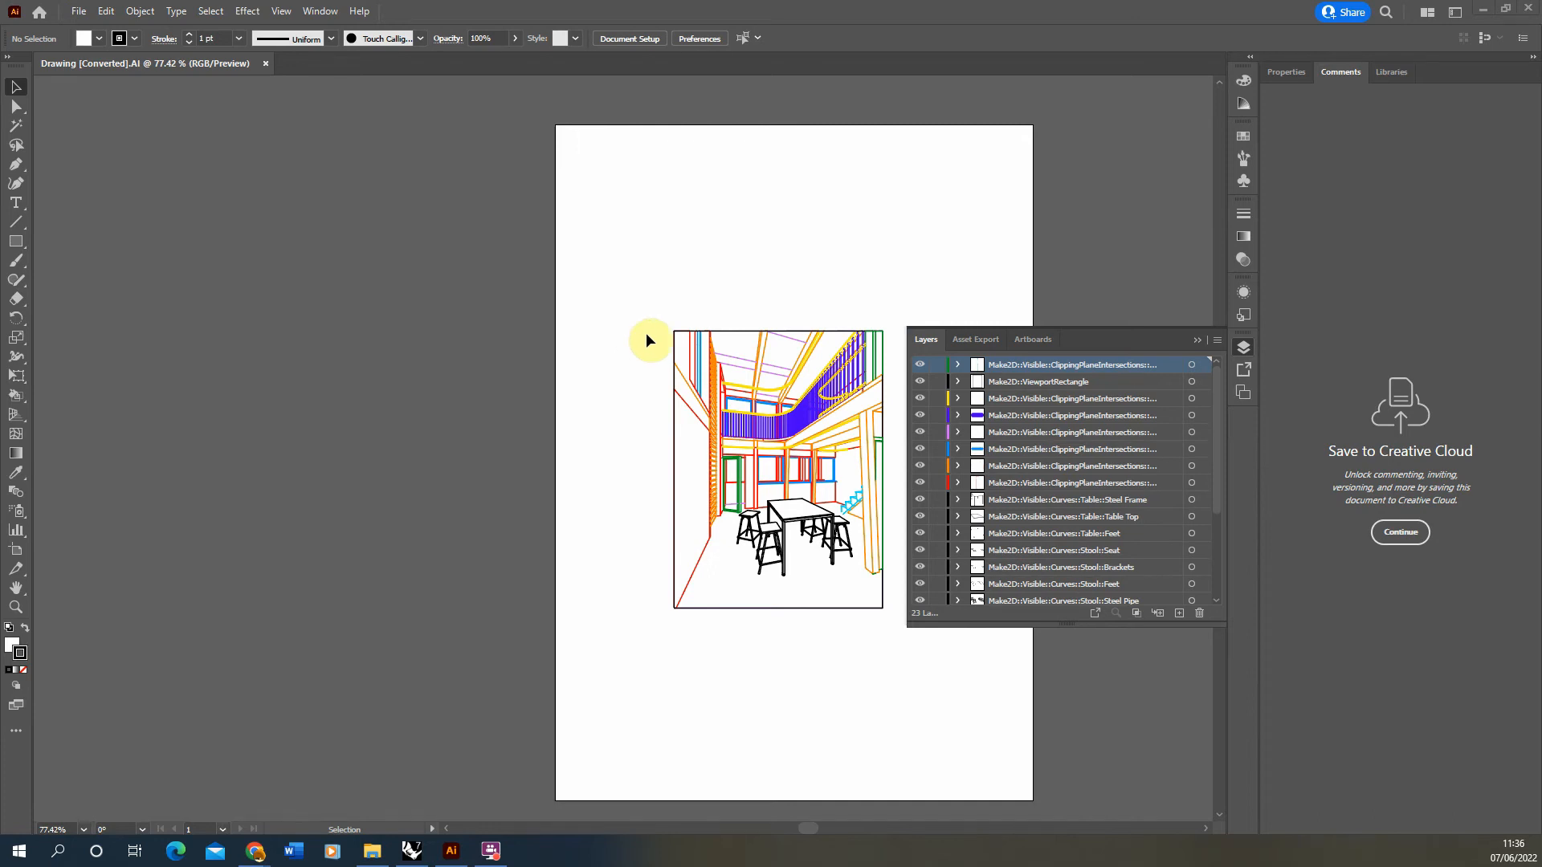
Scale all the linework up proportionally to the artboard's full height, about 633 by 842 pt
key("ctrl+1")
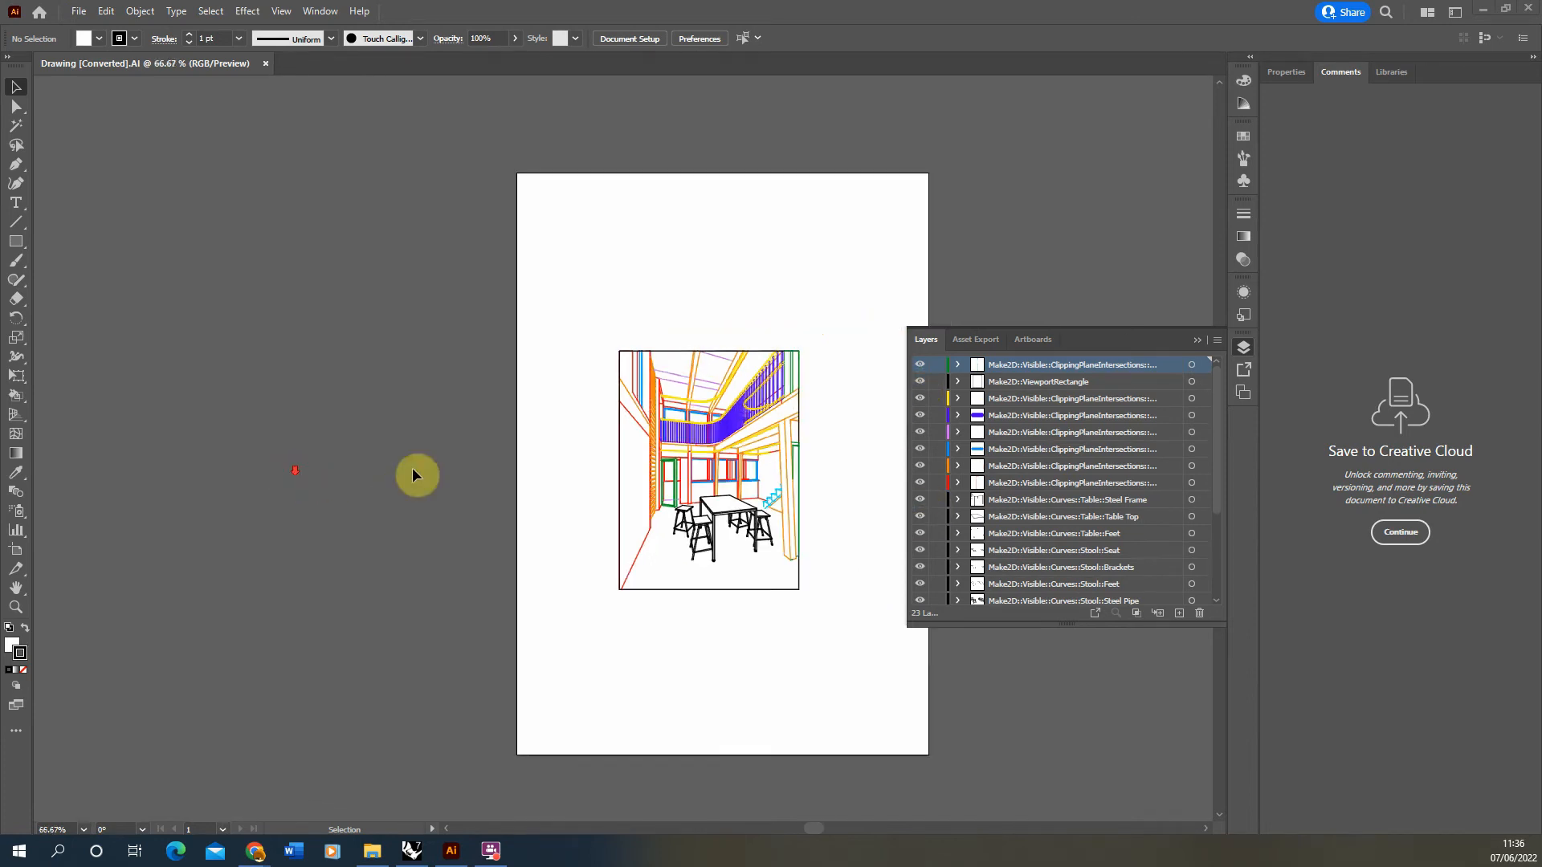
key("ctrl+a")
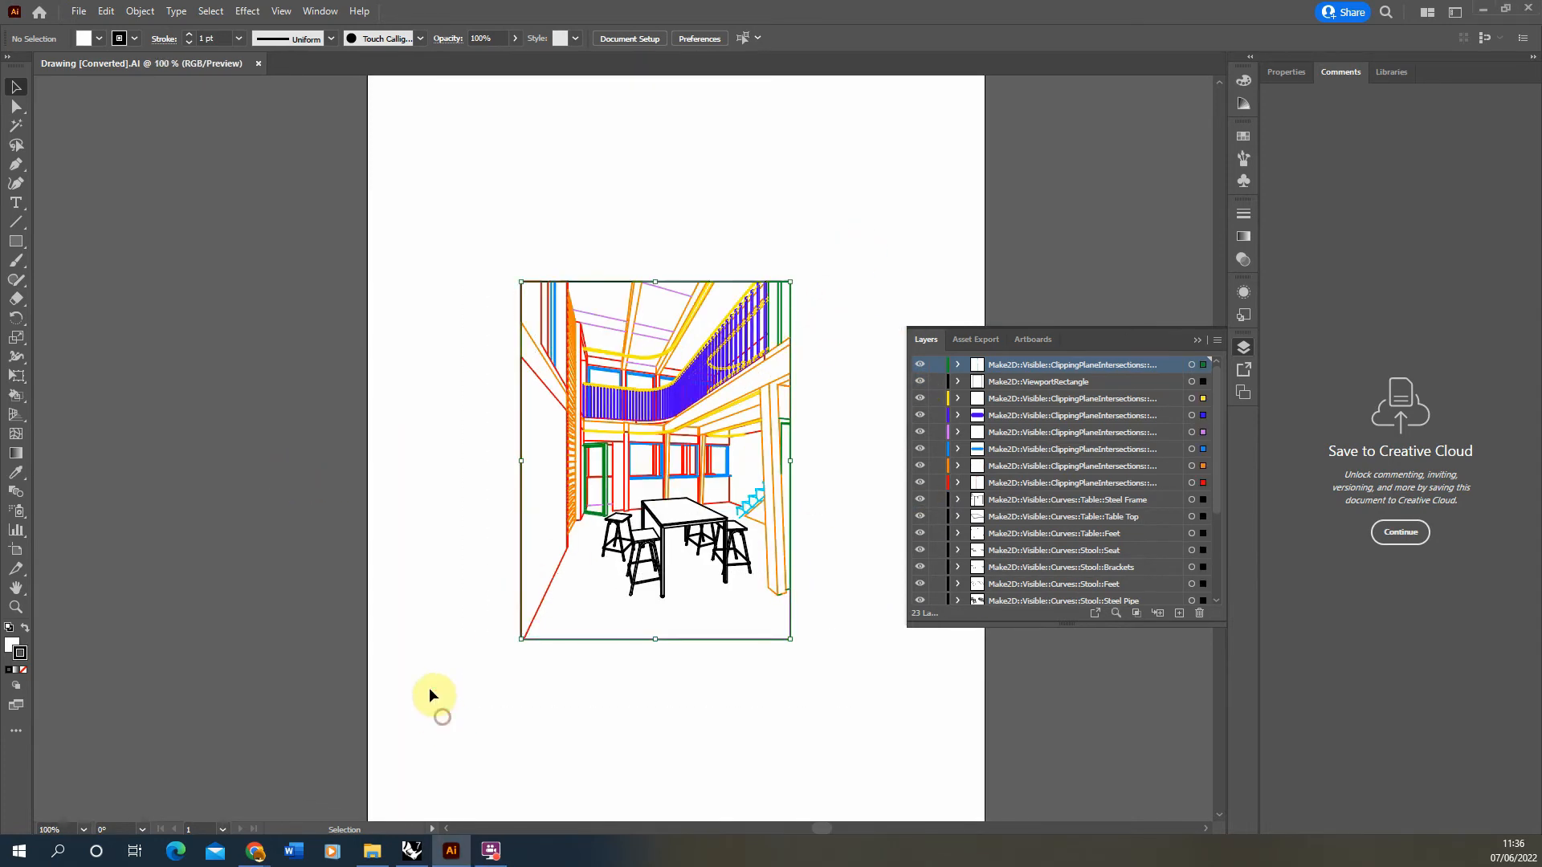
key("ctrl+minus")
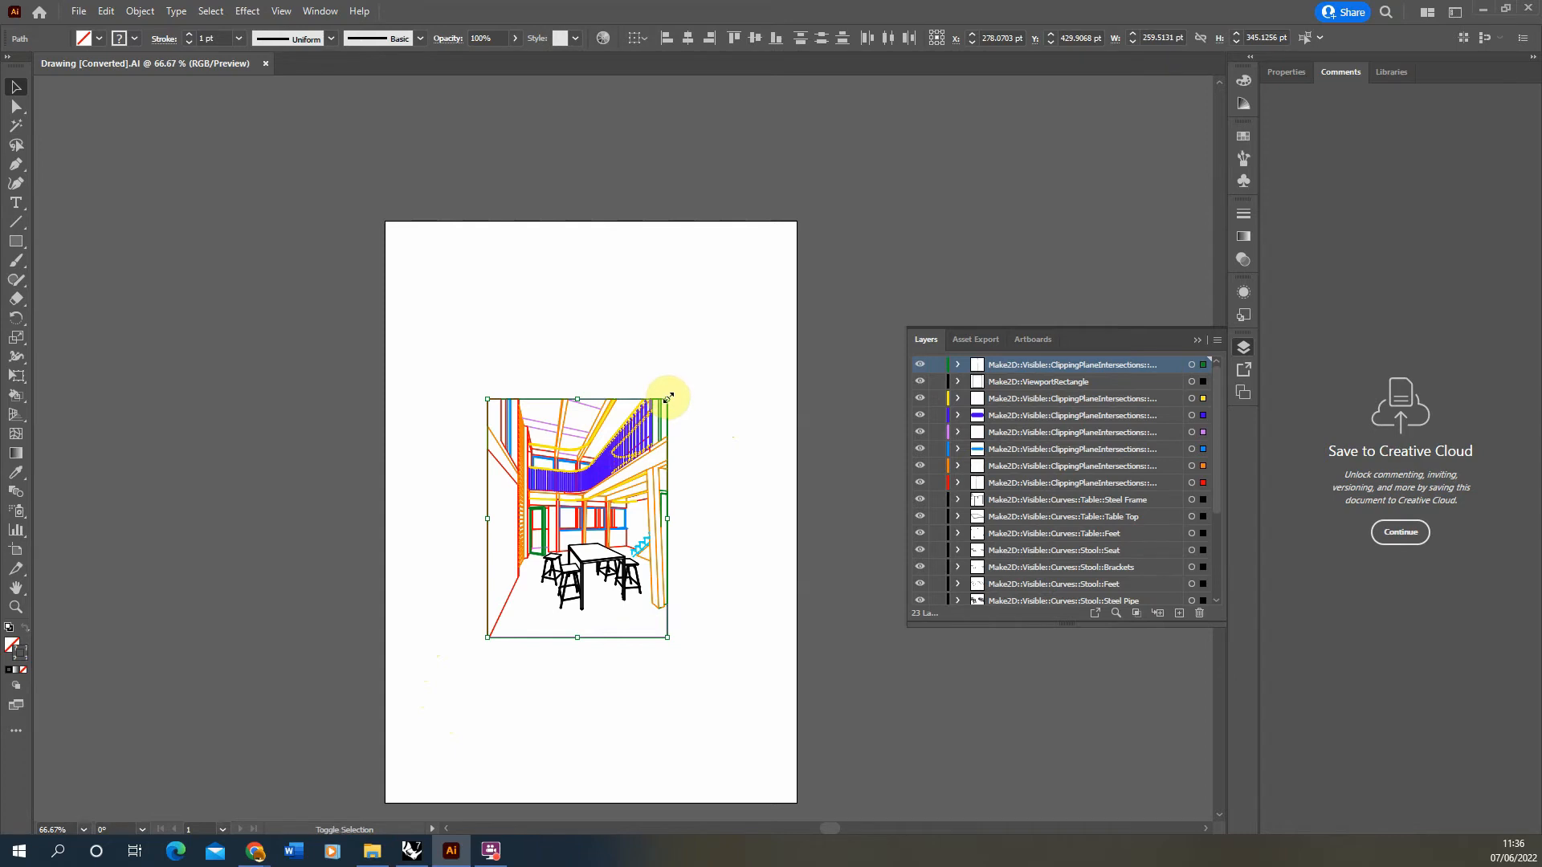
left_click_drag(668, 397, 800, 221)
scroll(761, 292, "down", 2)
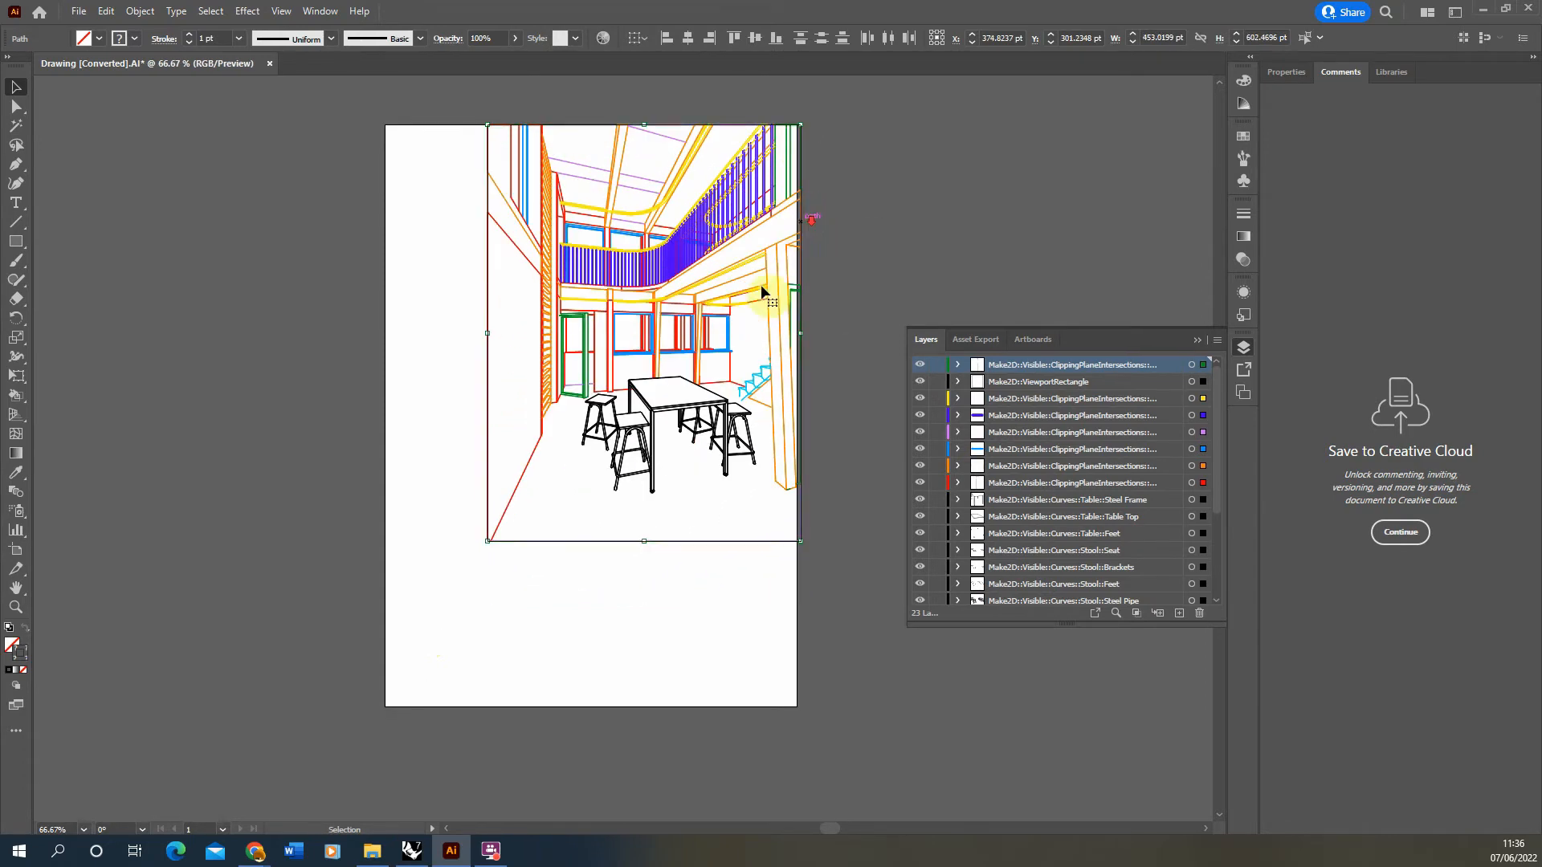
mouse_move(491, 542)
left_mouse_down()
mouse_move(458, 578)
mouse_move(417, 691)
mouse_move(361, 708)
left_mouse_up()
left_click(817, 697)
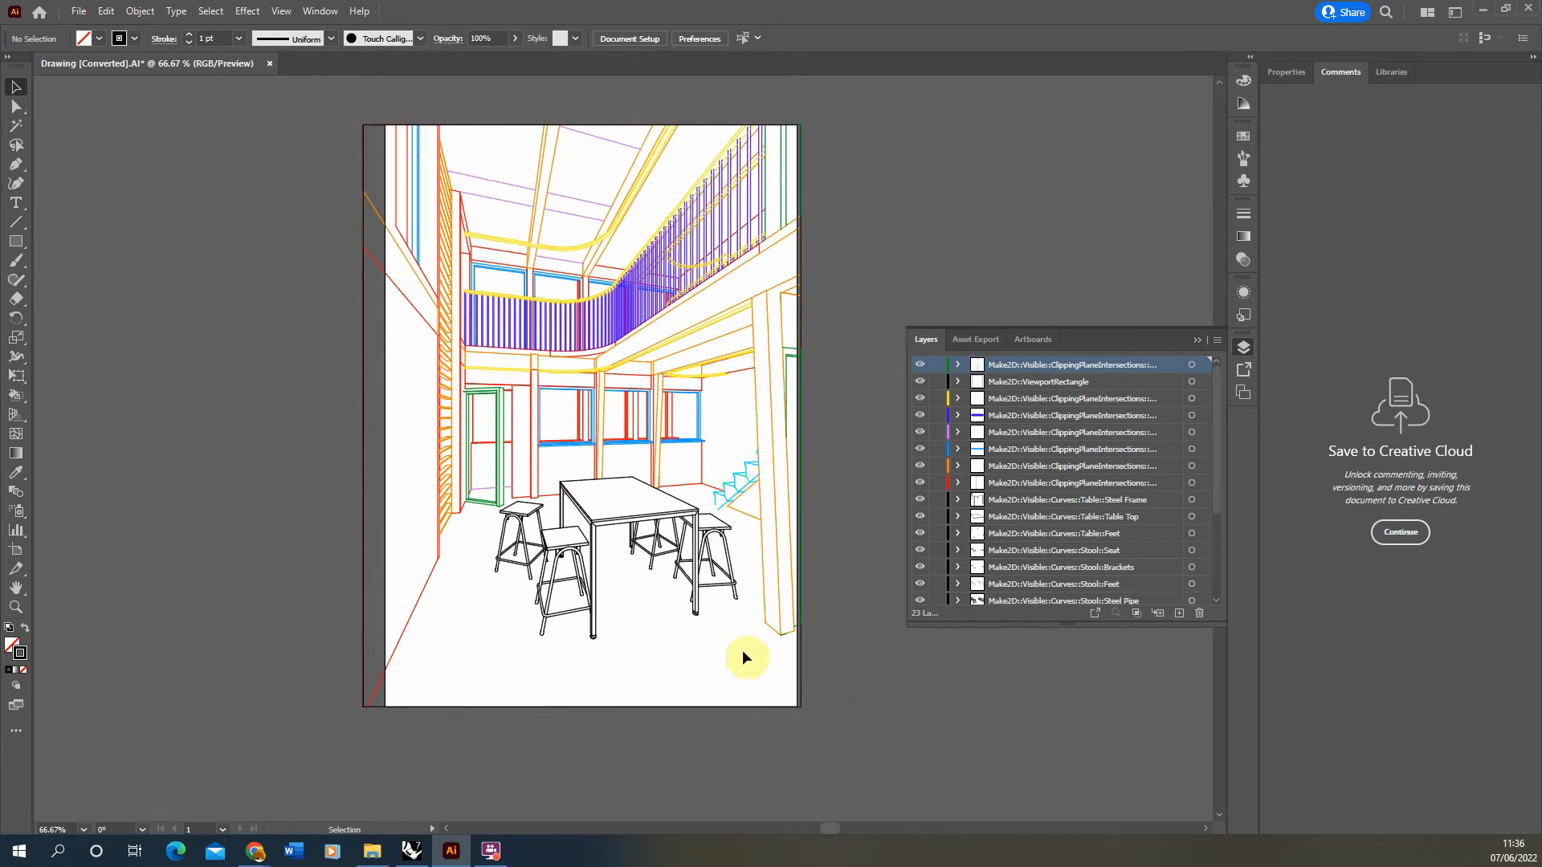
Edit the artboard, keeping its top edge on the drawing frame and extending its left edge to the frame, about 627 pt wide
left_click(635, 39)
left_click(891, 291)
scroll(600, 104, "up", 3, "alt")
scroll(575, 180, "up", 4, "alt")
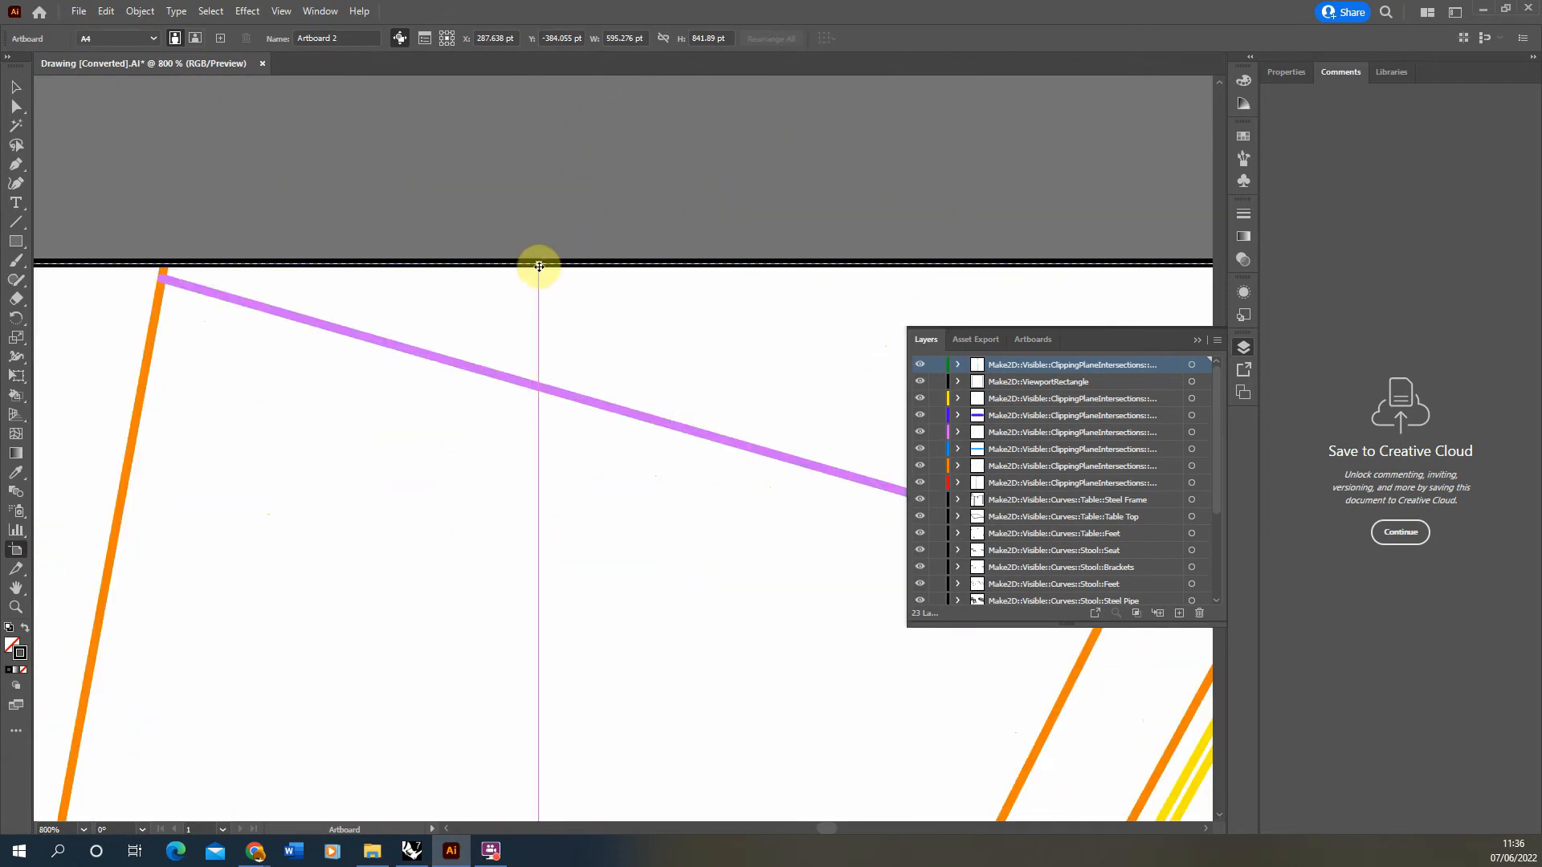
left_click_drag(540, 264, 541, 264)
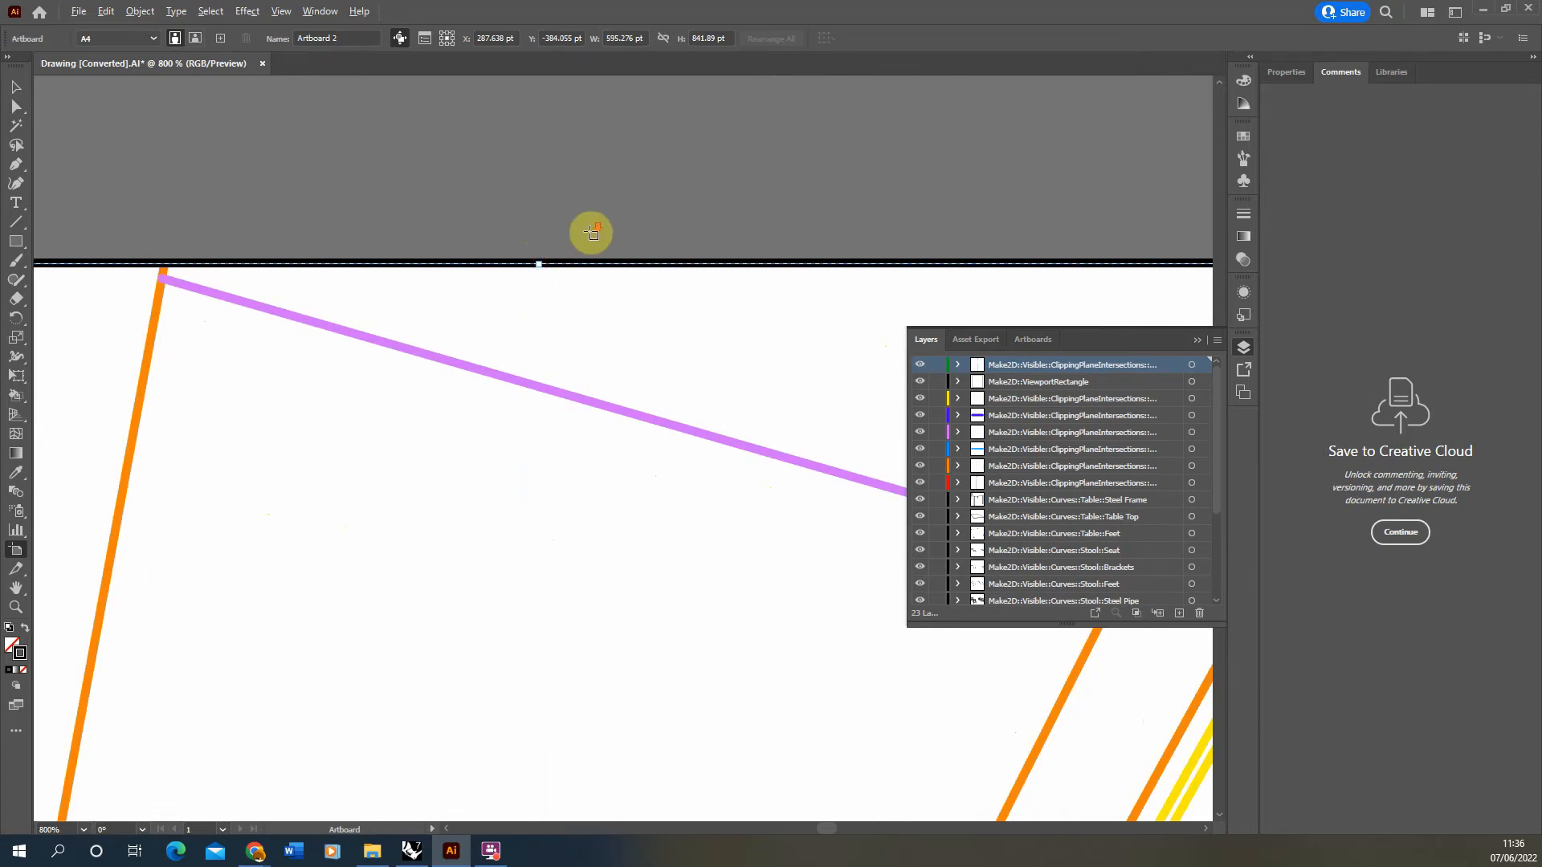
scroll(592, 228, "down", 8, "alt")
scroll(450, 446, "up", 7, "alt")
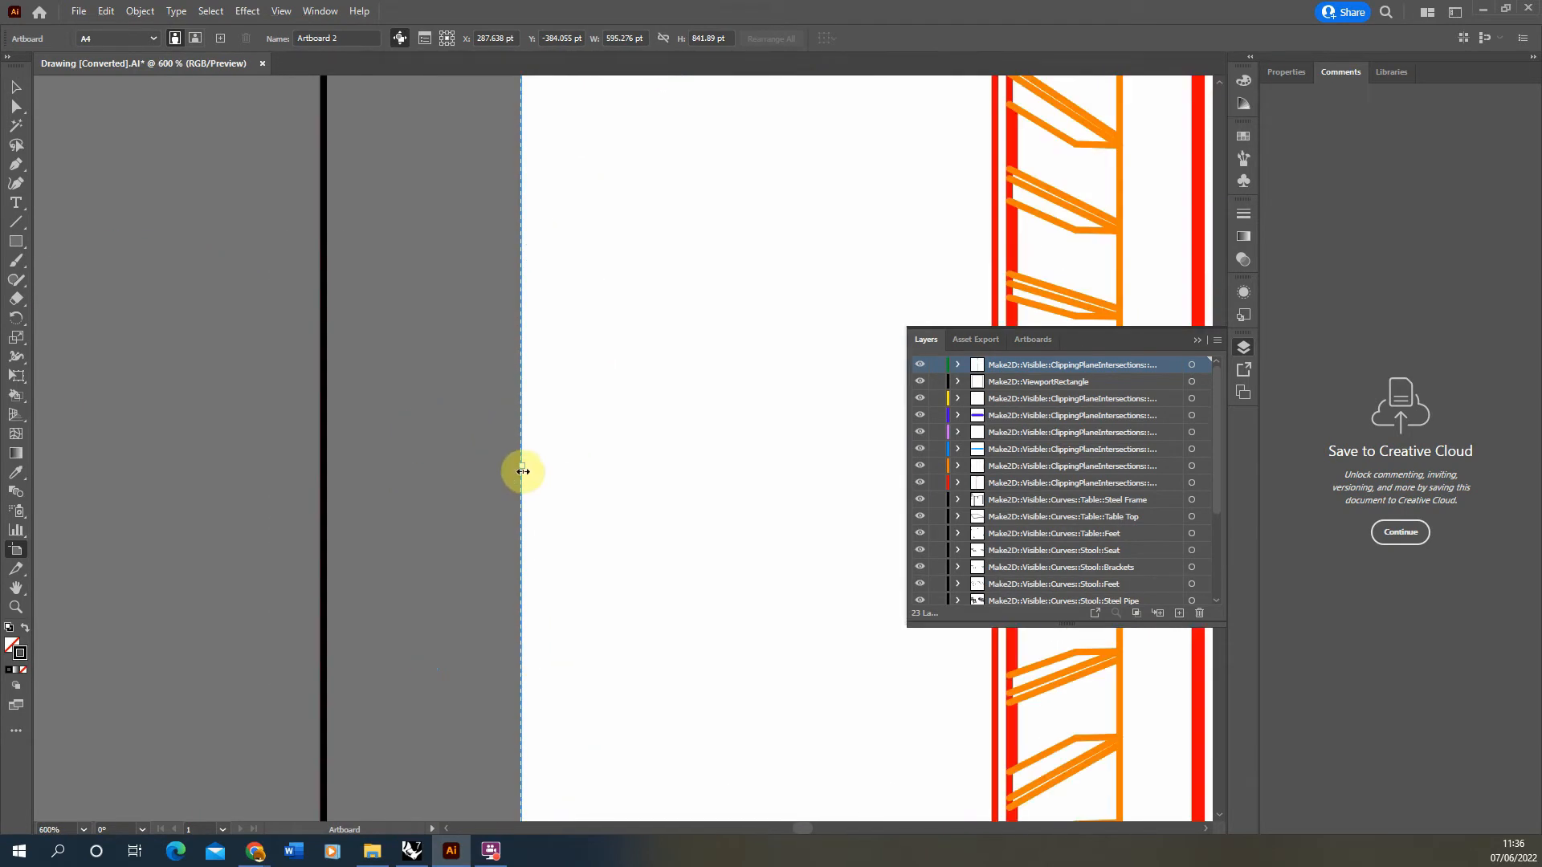
left_click_drag(521, 469, 314, 465)
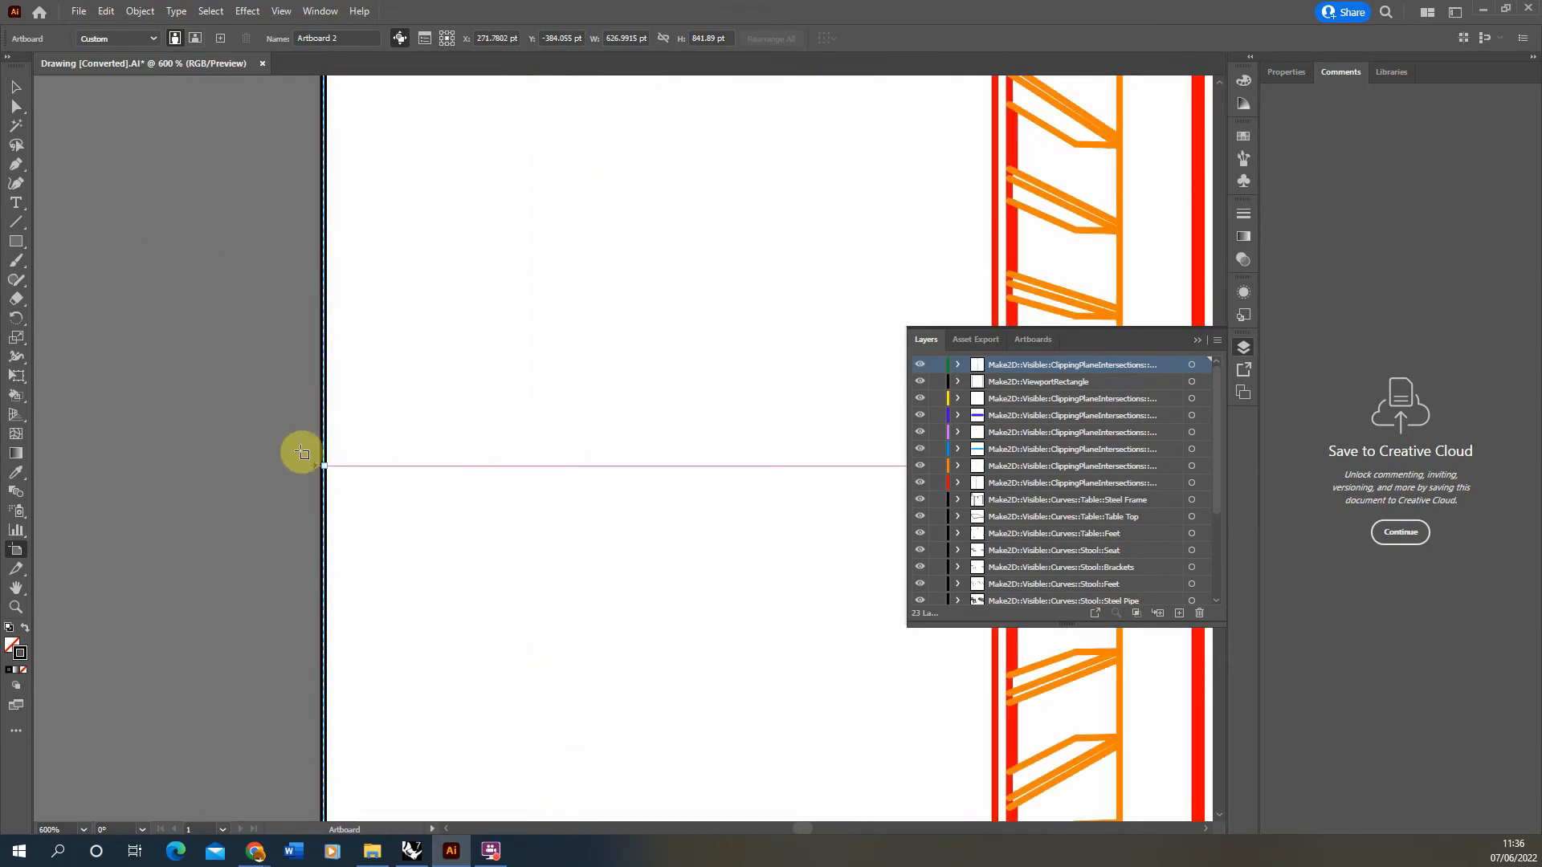
Align the artboard's bottom edge and extend its right edge to the drawing's outer line, about 633 pt wide, and finish artboard editing
scroll(215, 342, "down", 5, "alt")
scroll(561, 733, "up", 8, "alt")
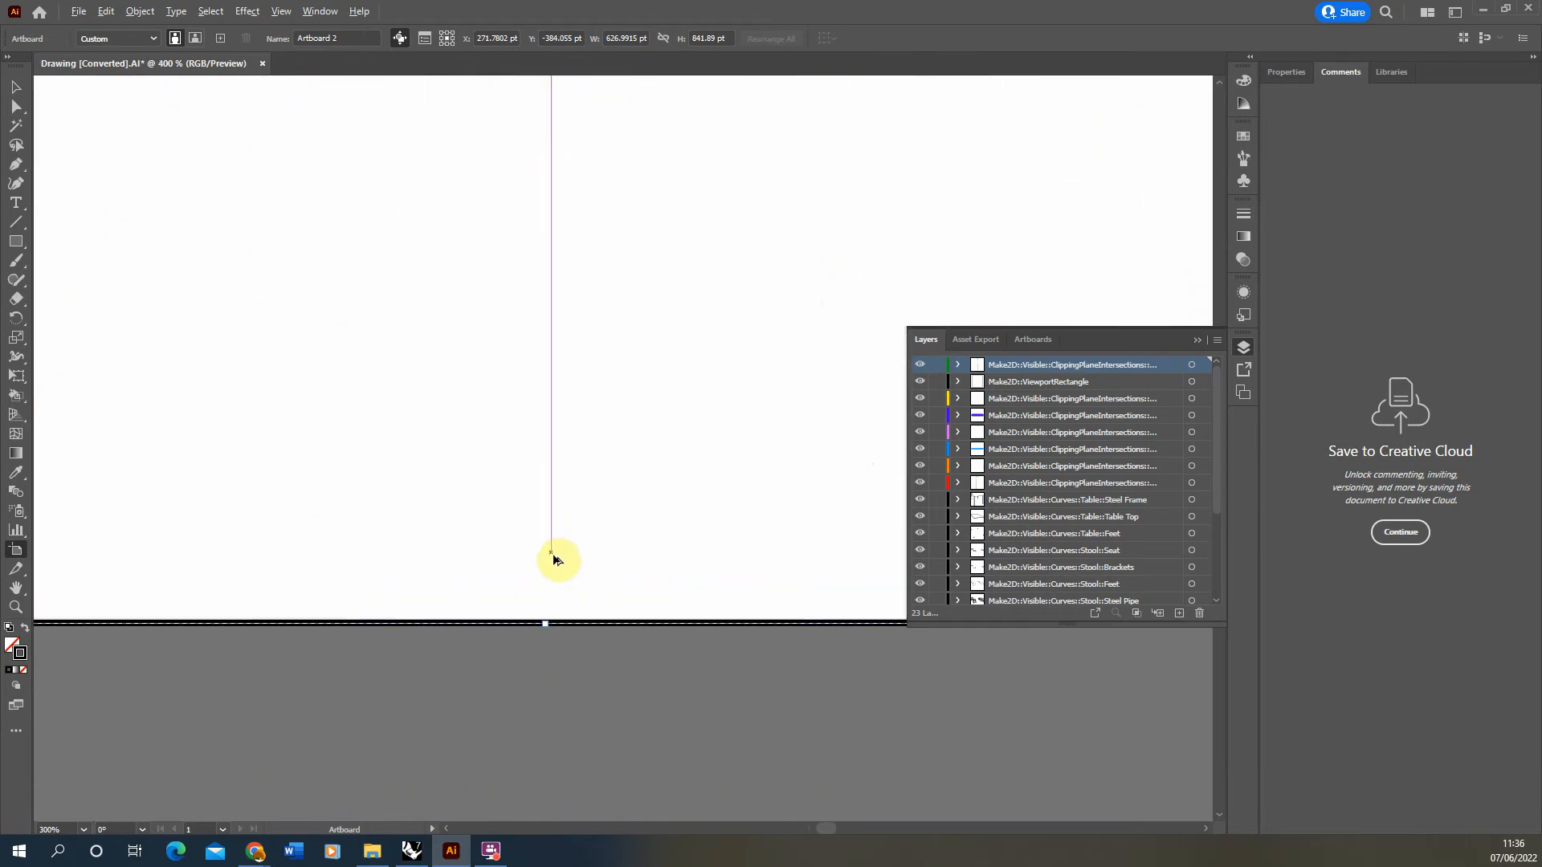
left_click_drag(510, 726, 510, 726)
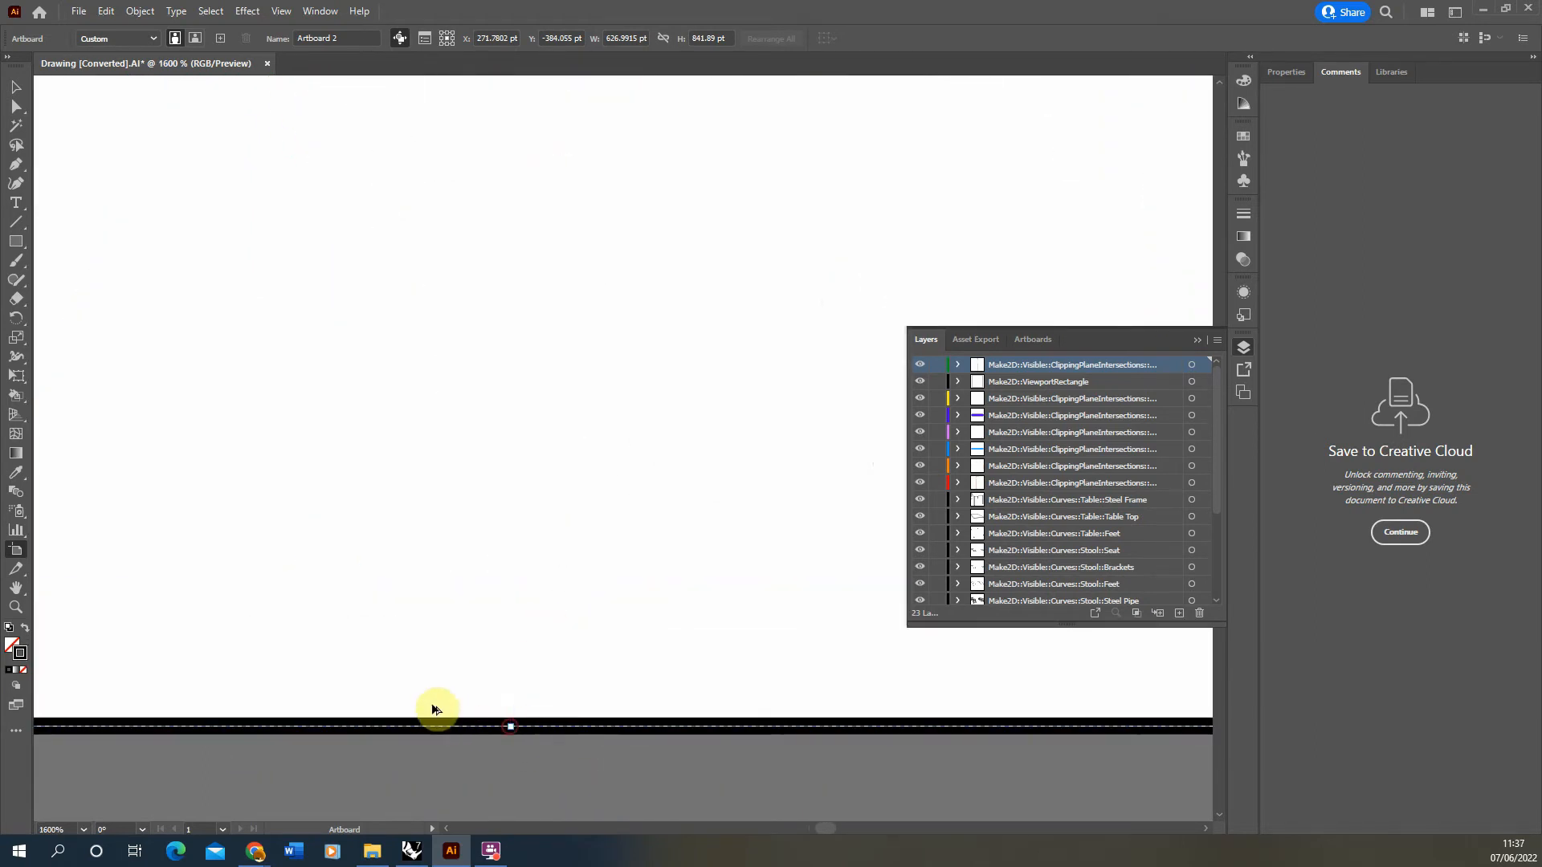
scroll(429, 703, "down", 10, "alt")
scroll(610, 482, "up", 8, "alt")
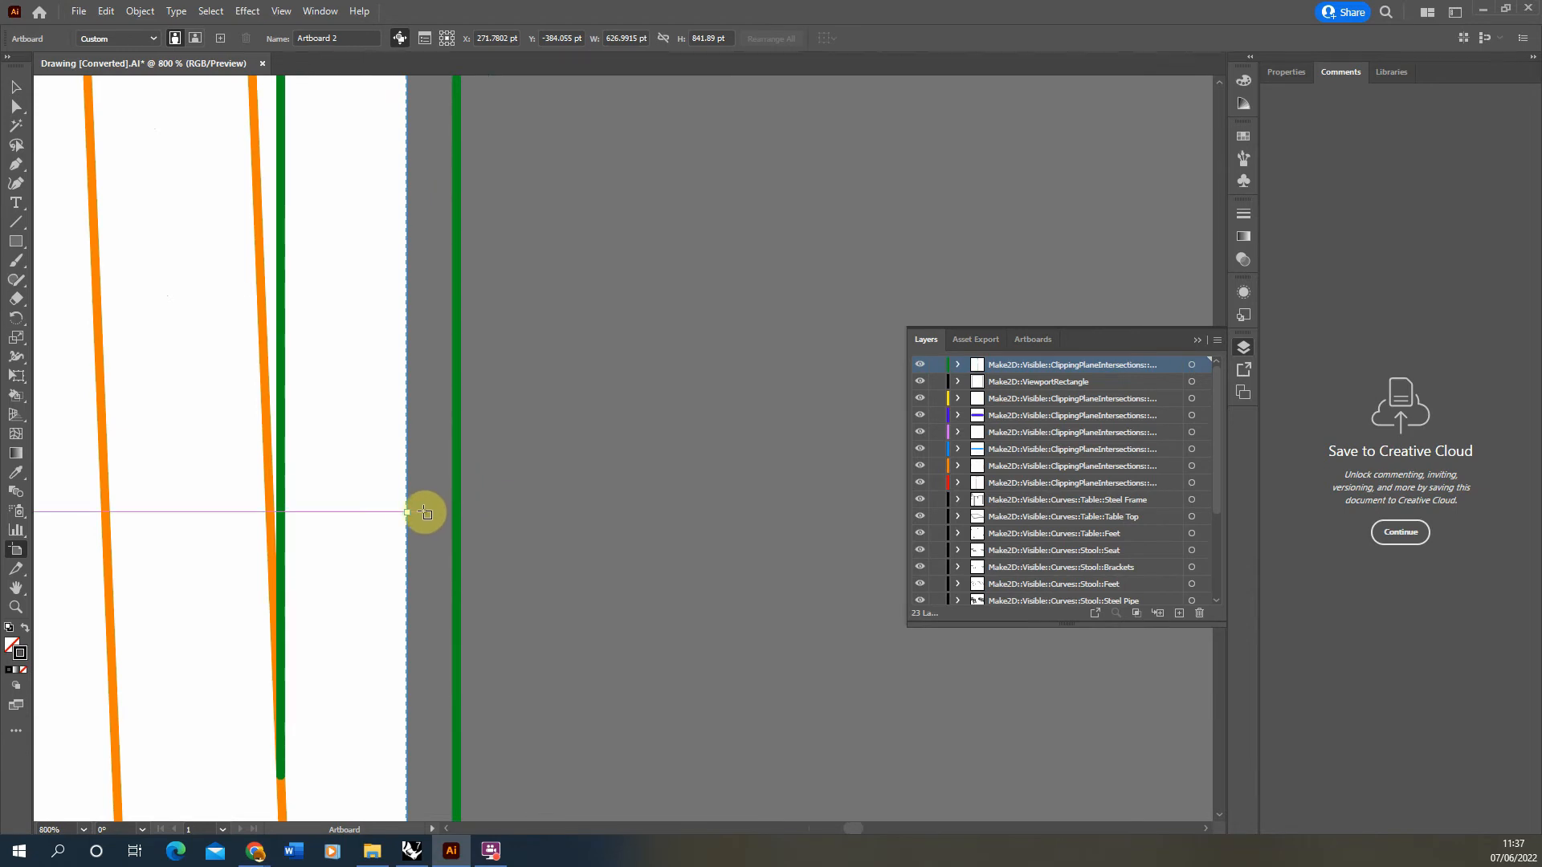
left_click_drag(409, 516, 456, 510)
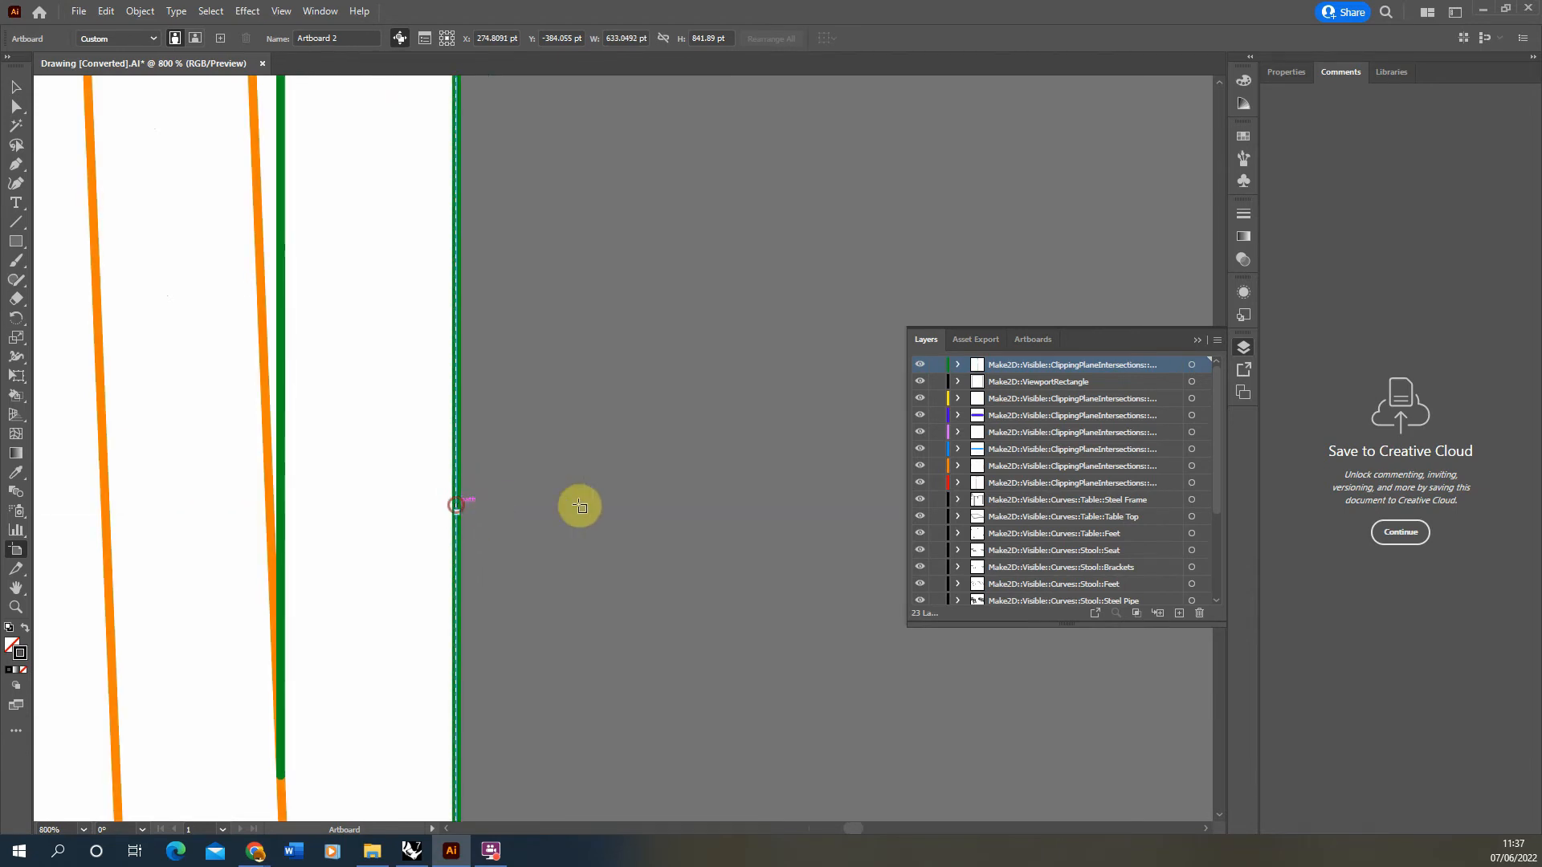
scroll(634, 511, "down", 5, "alt")
scroll(645, 514, "down", 3, "alt")
scroll(685, 512, "up", 1, "alt")
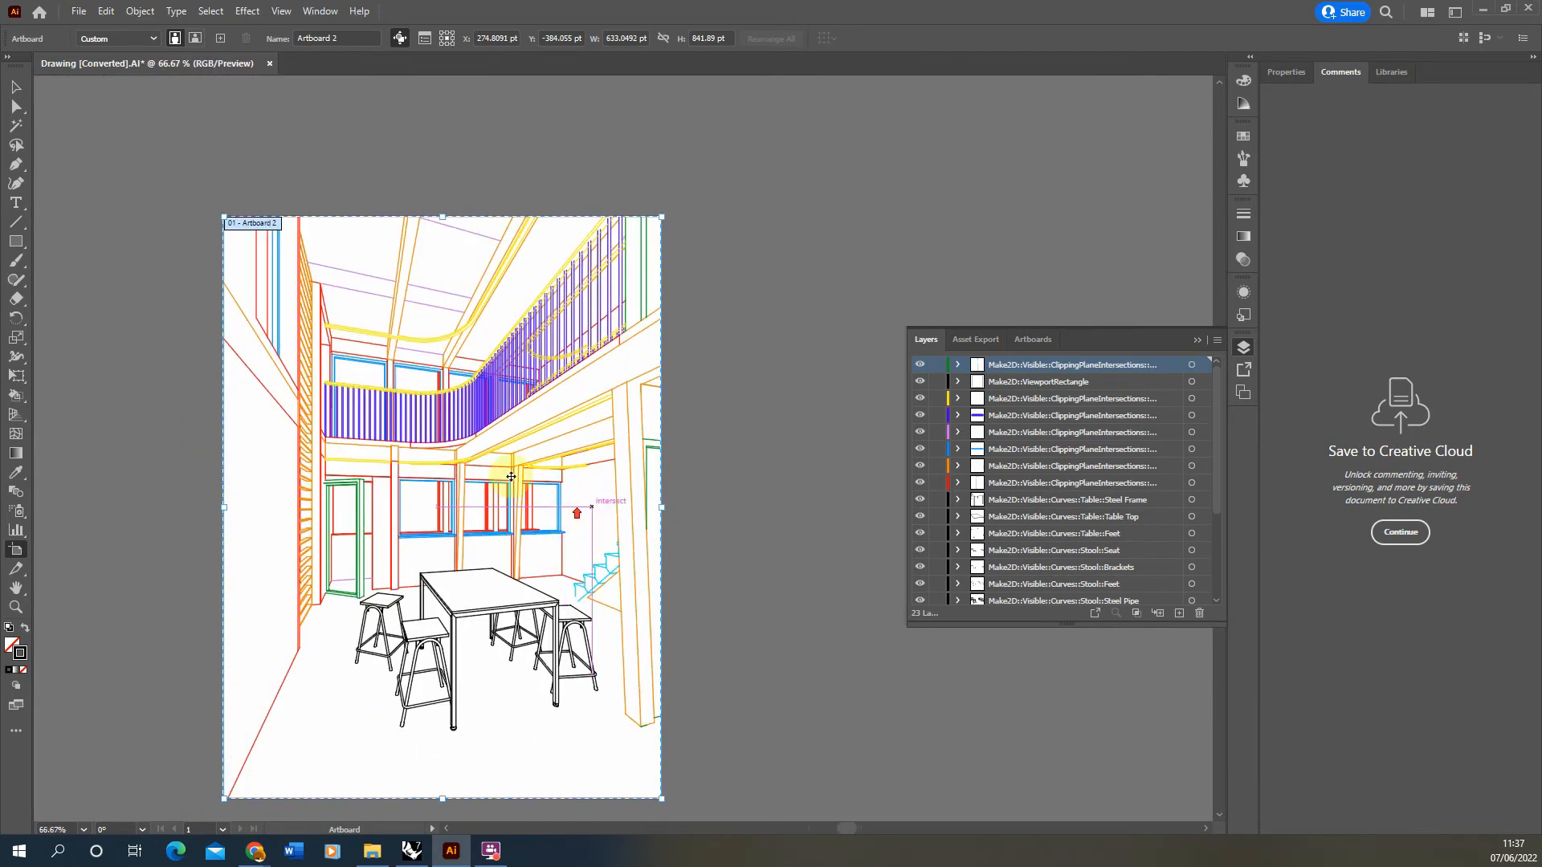
left_click(23, 91)
Give all the linework a black stroke with a 0.25 pt weight and deselect it
scroll(678, 374, "down", 1)
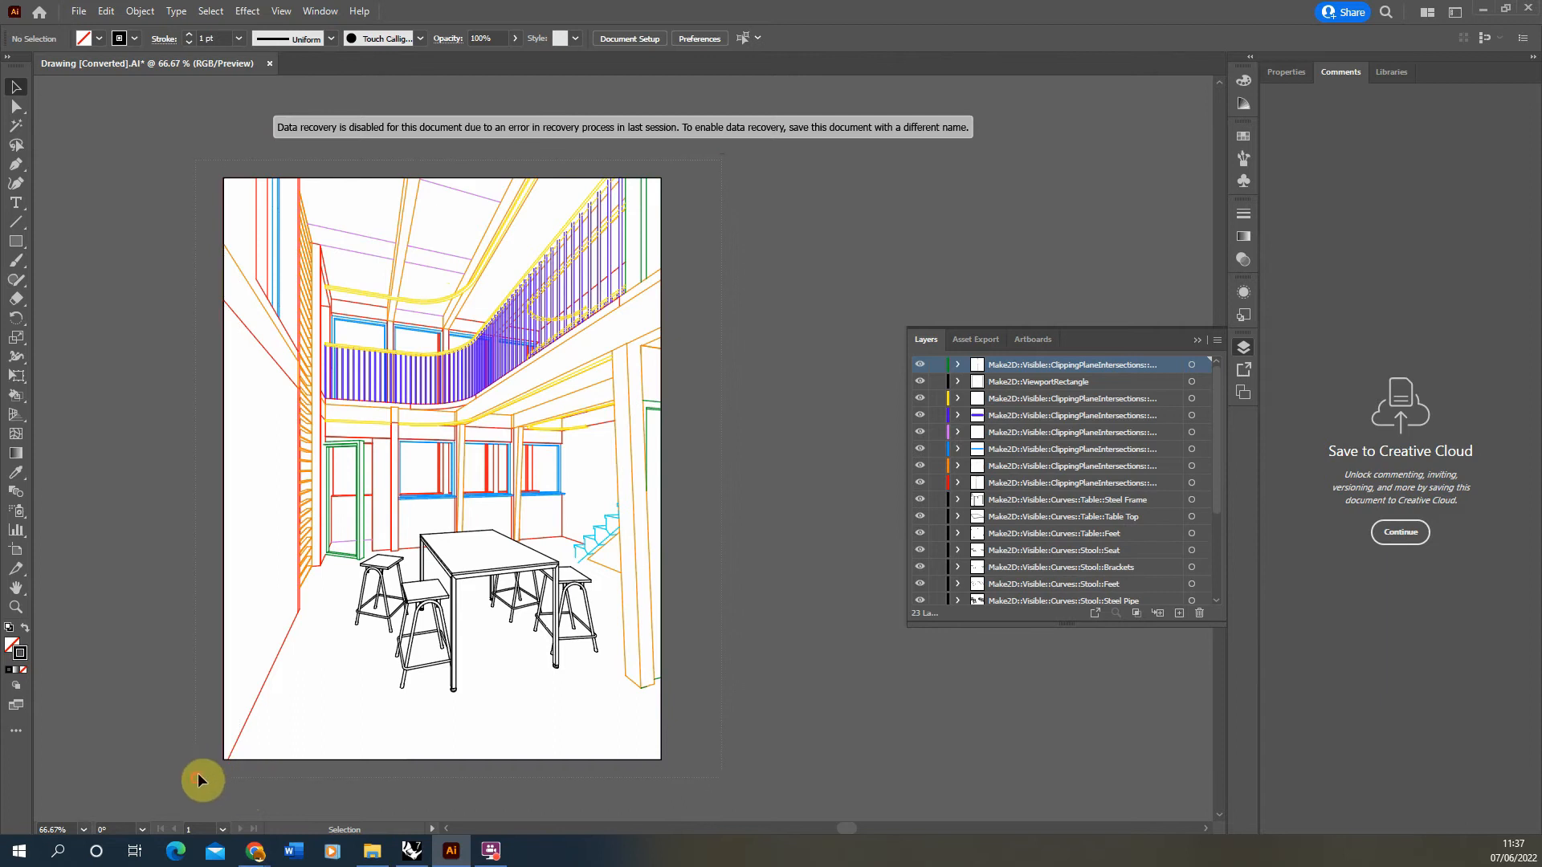
key("ctrl+a")
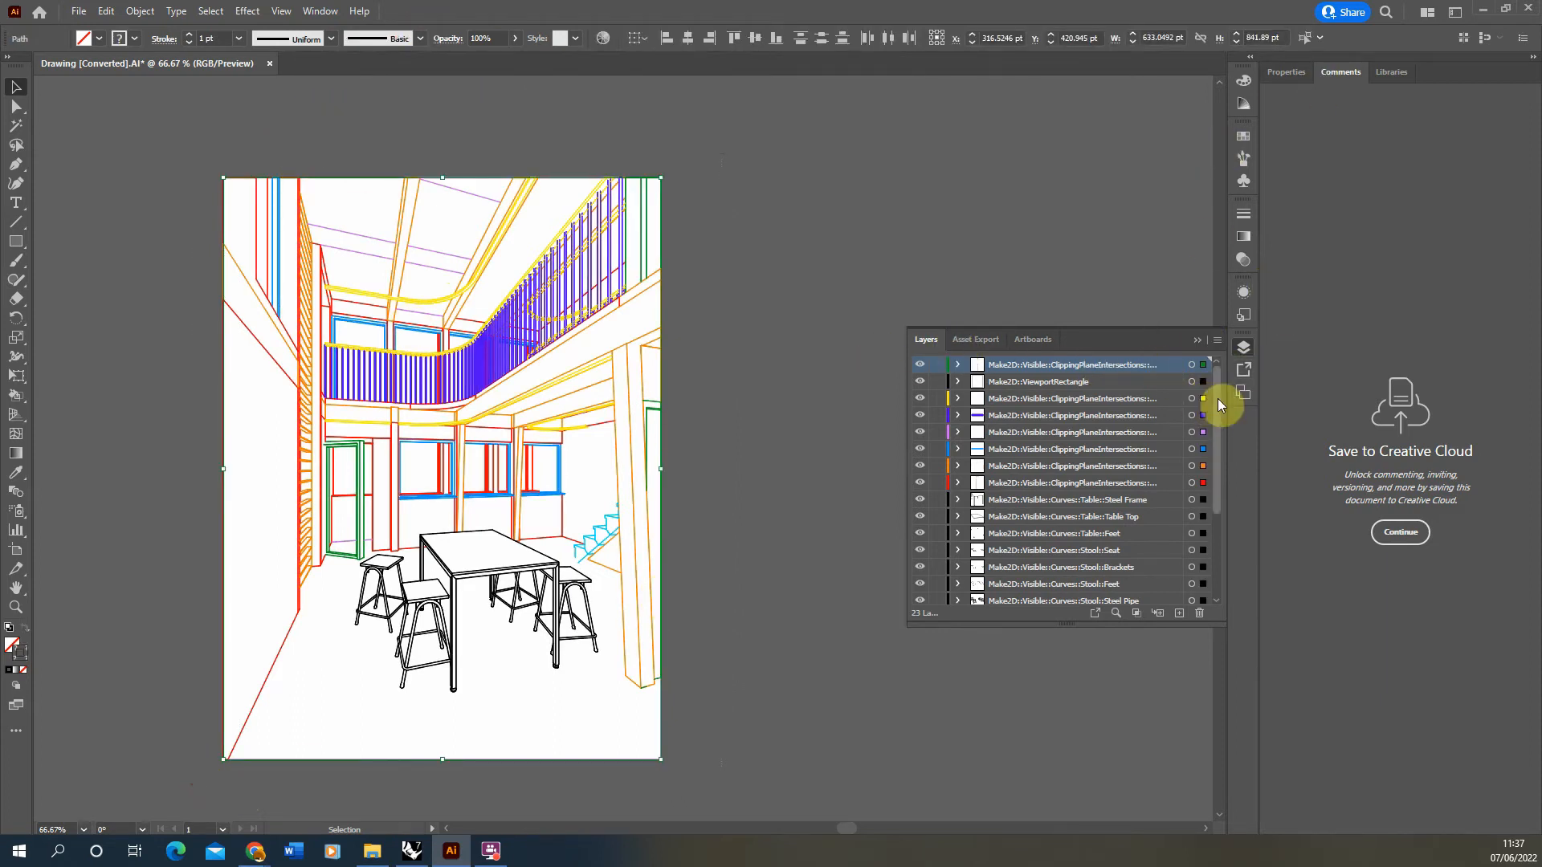
mouse_move(1219, 391)
left_mouse_down()
mouse_move(1221, 533)
mouse_move(1217, 360)
left_mouse_up()
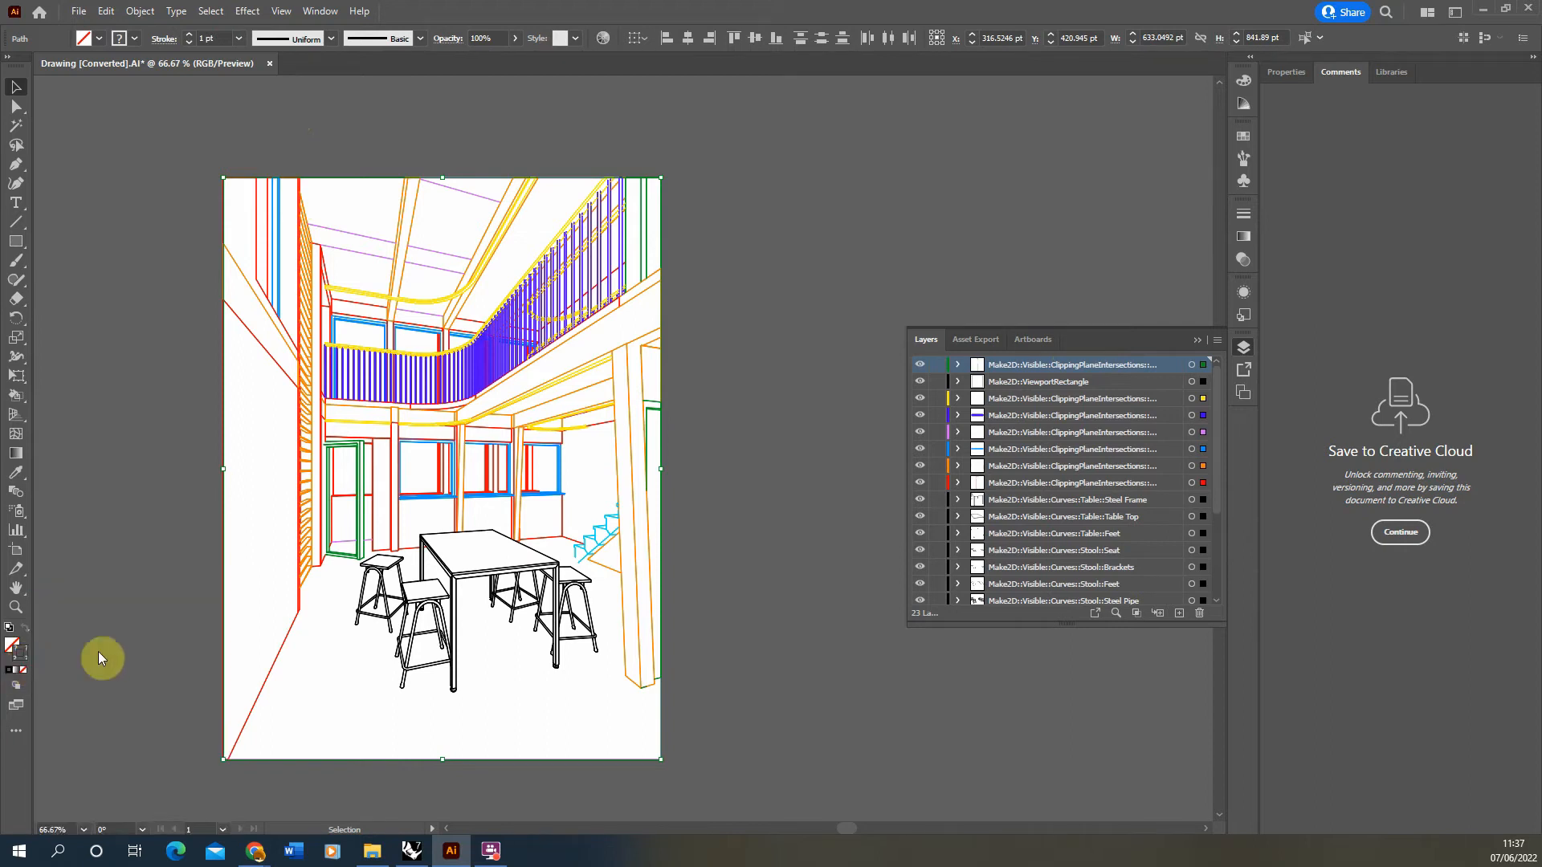
left_click(1243, 80)
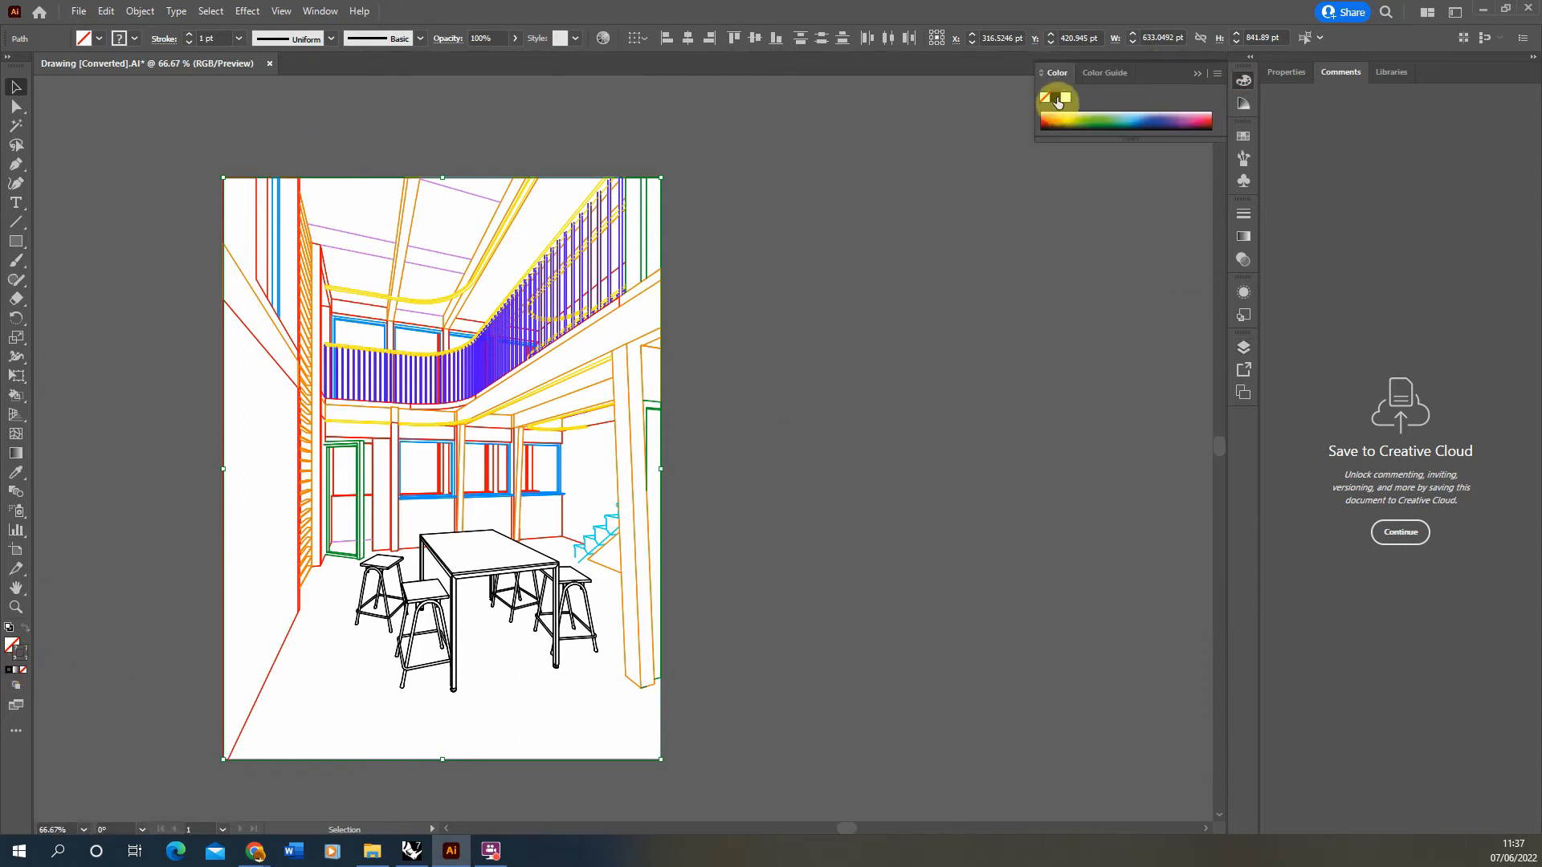
left_click(1057, 101)
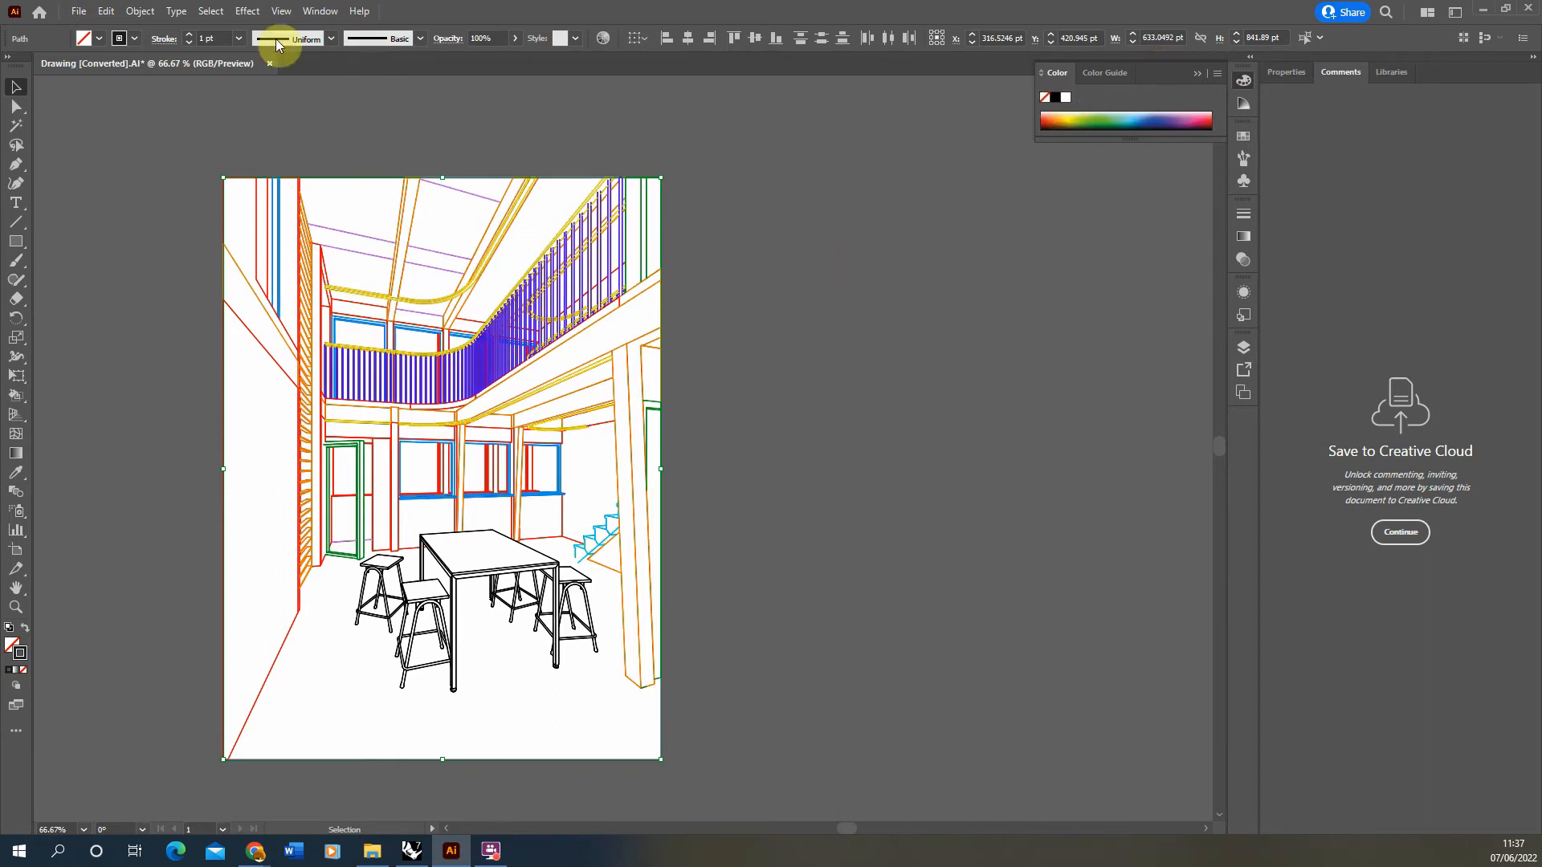
left_click(239, 39)
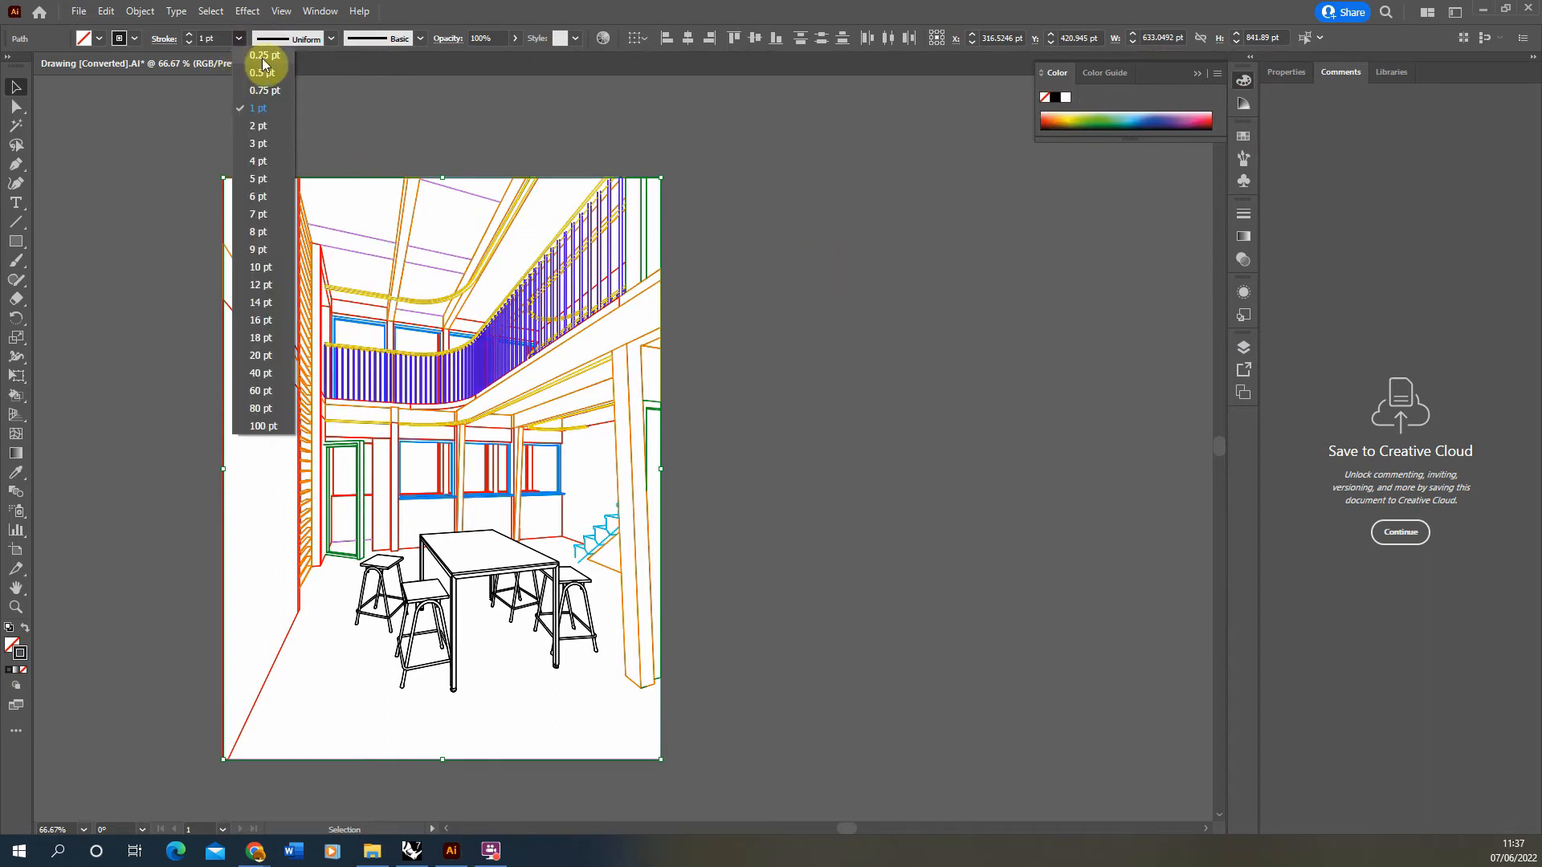
left_click(263, 56)
left_click(425, 113)
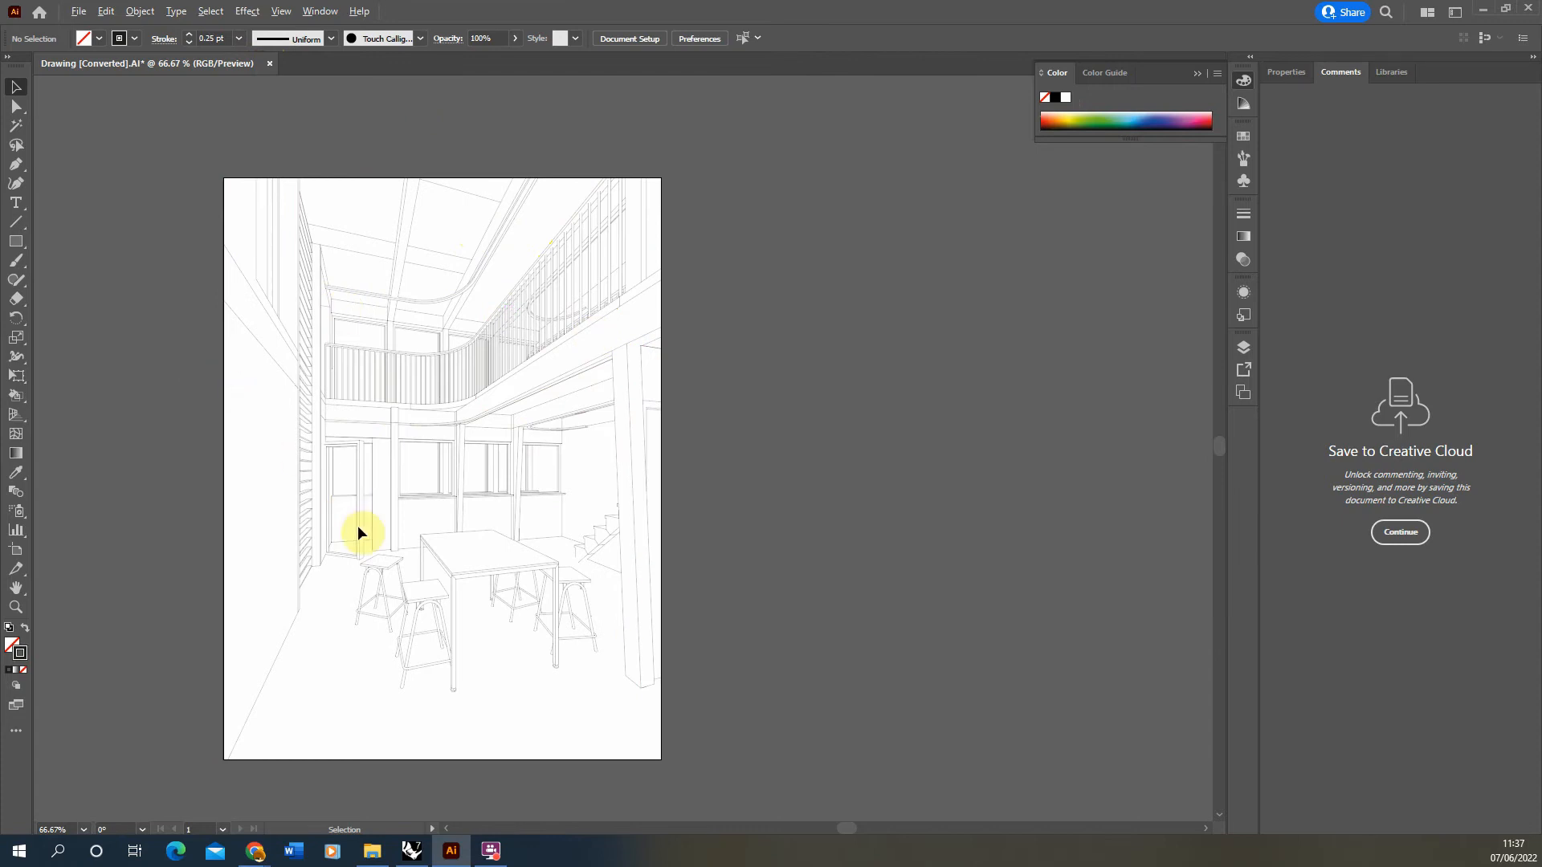
Inspect the thin linework around the table and stools up close and bring up the drawing's layer list
scroll(358, 532, "up", 1, "alt")
scroll(459, 387, "up", 1, "alt")
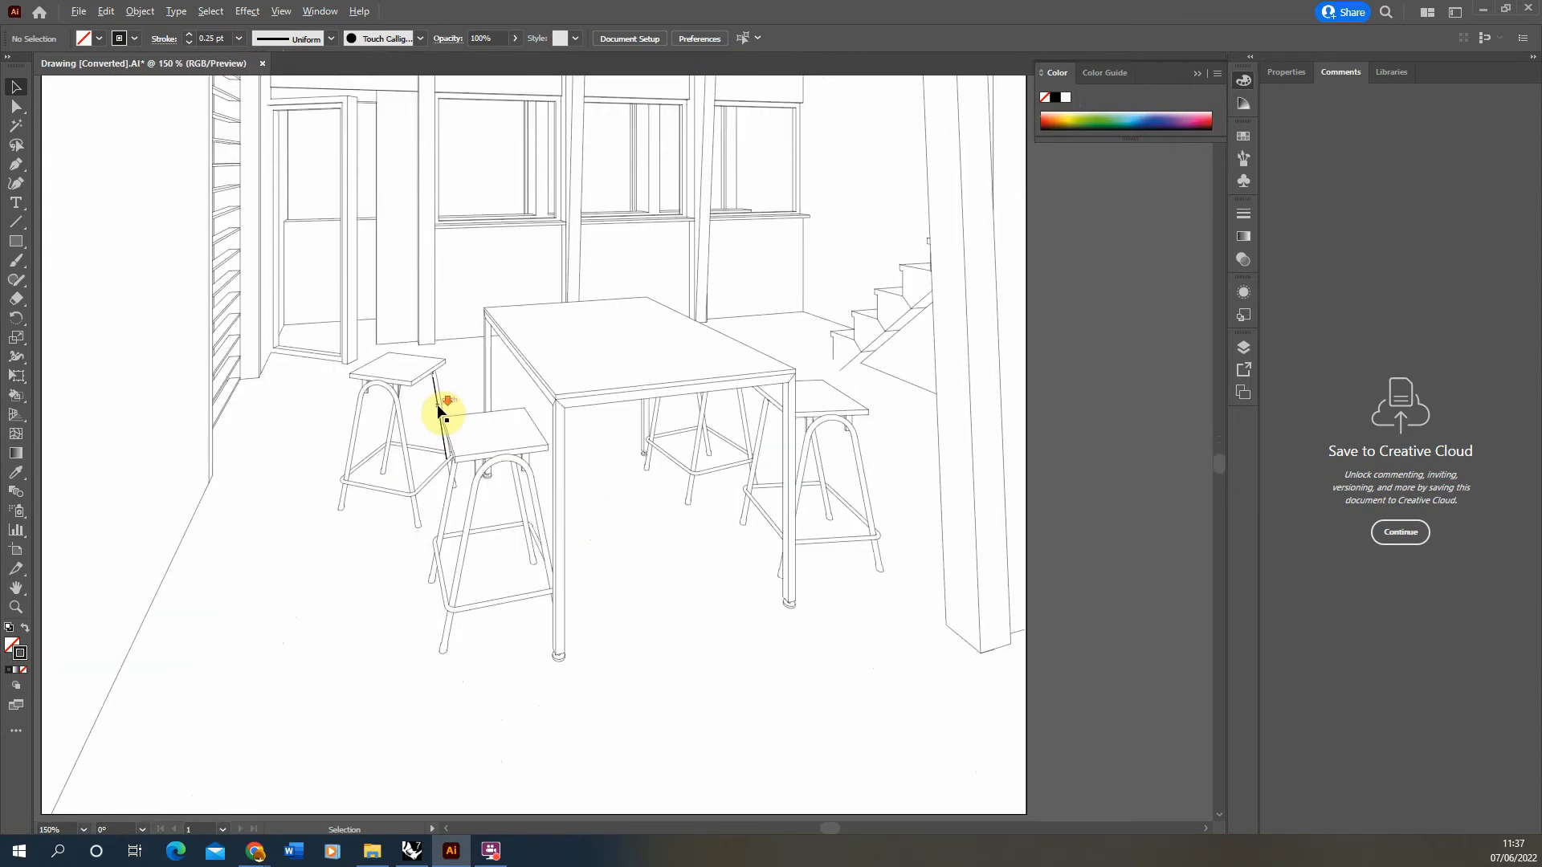
scroll(438, 410, "down", 2, "alt")
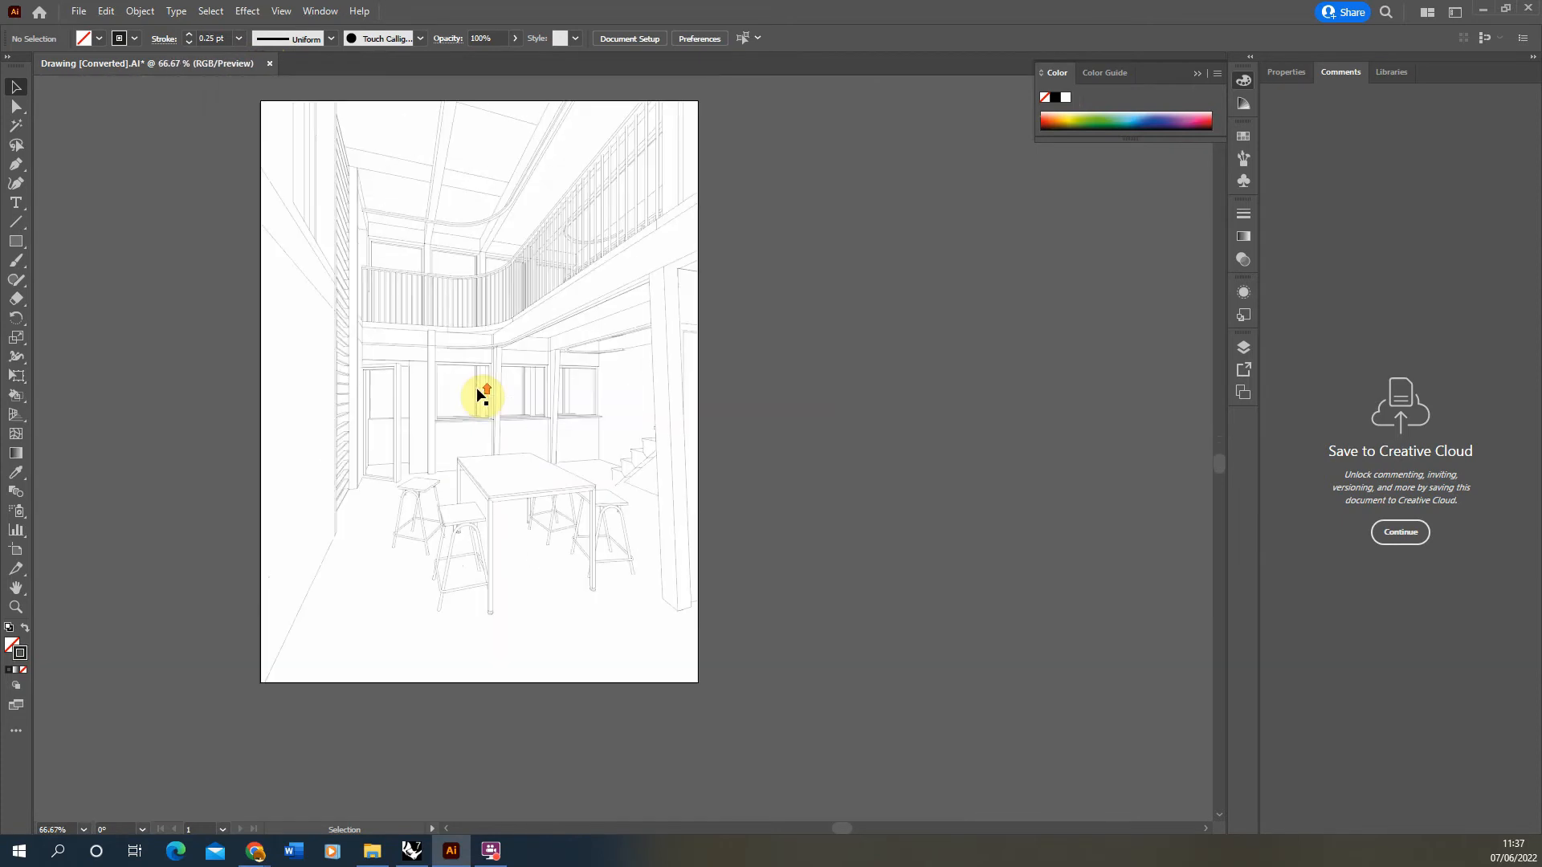
left_click(1245, 347)
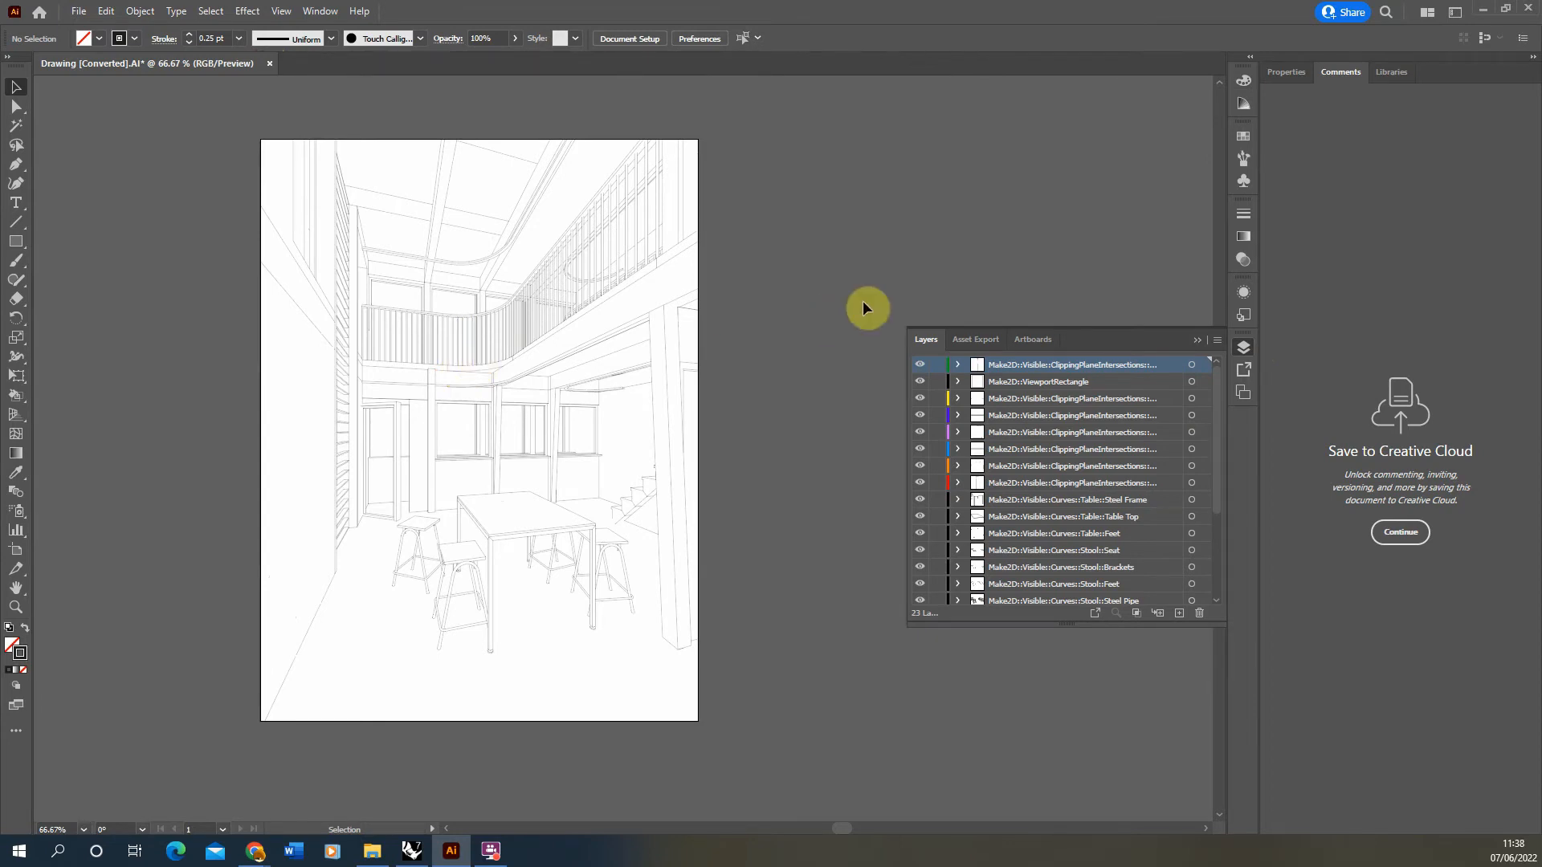
Set the stroke weight of the Make2D Visible Curves 3D Railings layer to 0.15 pt, deselect it and check the balcony up close
left_click_drag(907, 474, 829, 476)
left_click_drag(1216, 416, 1197, 529)
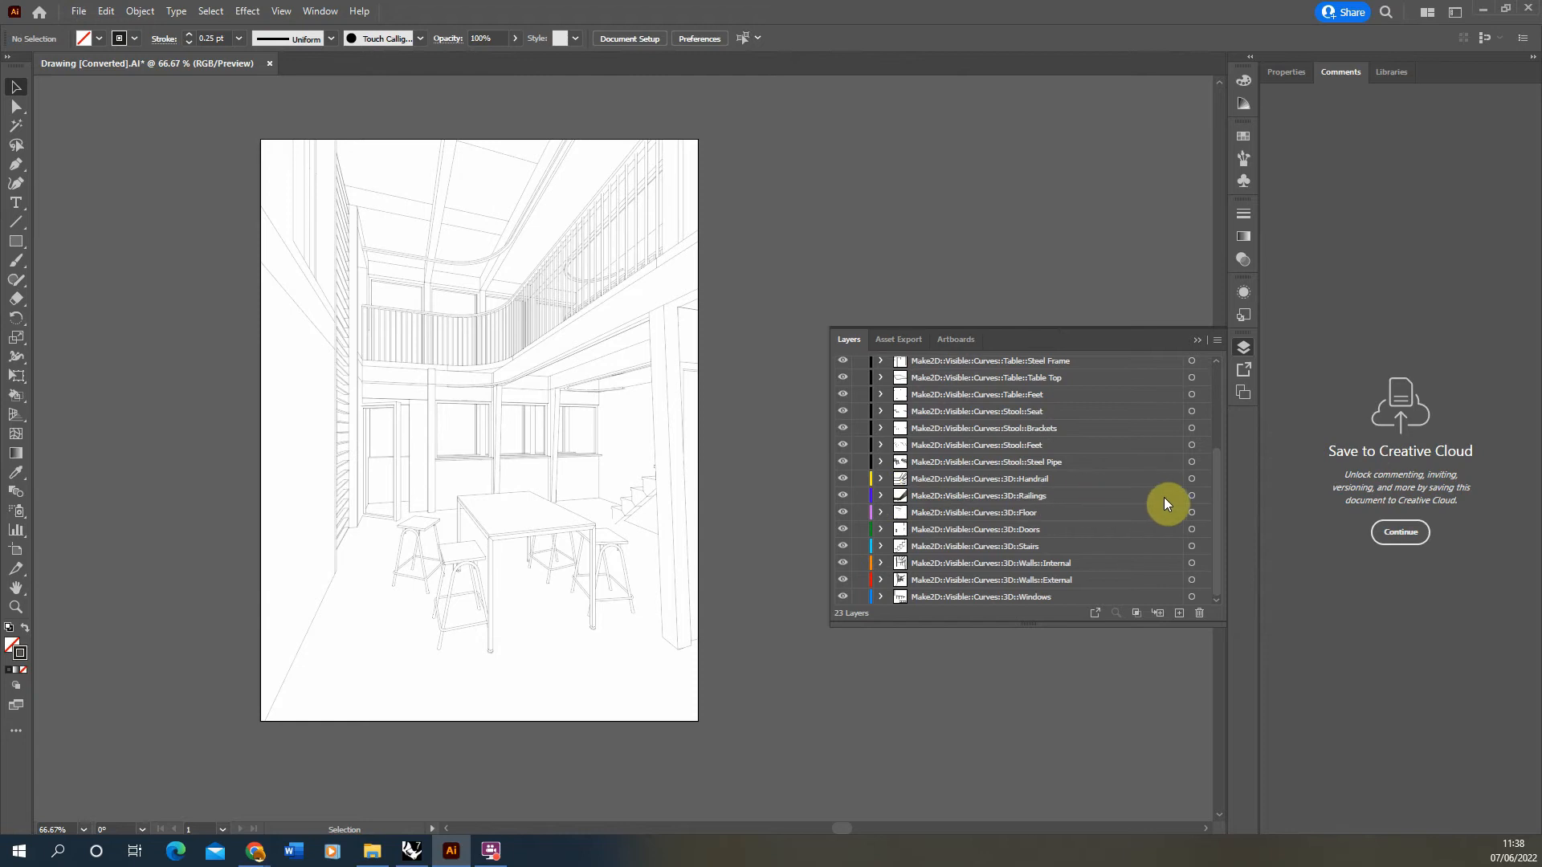
left_click(1191, 495)
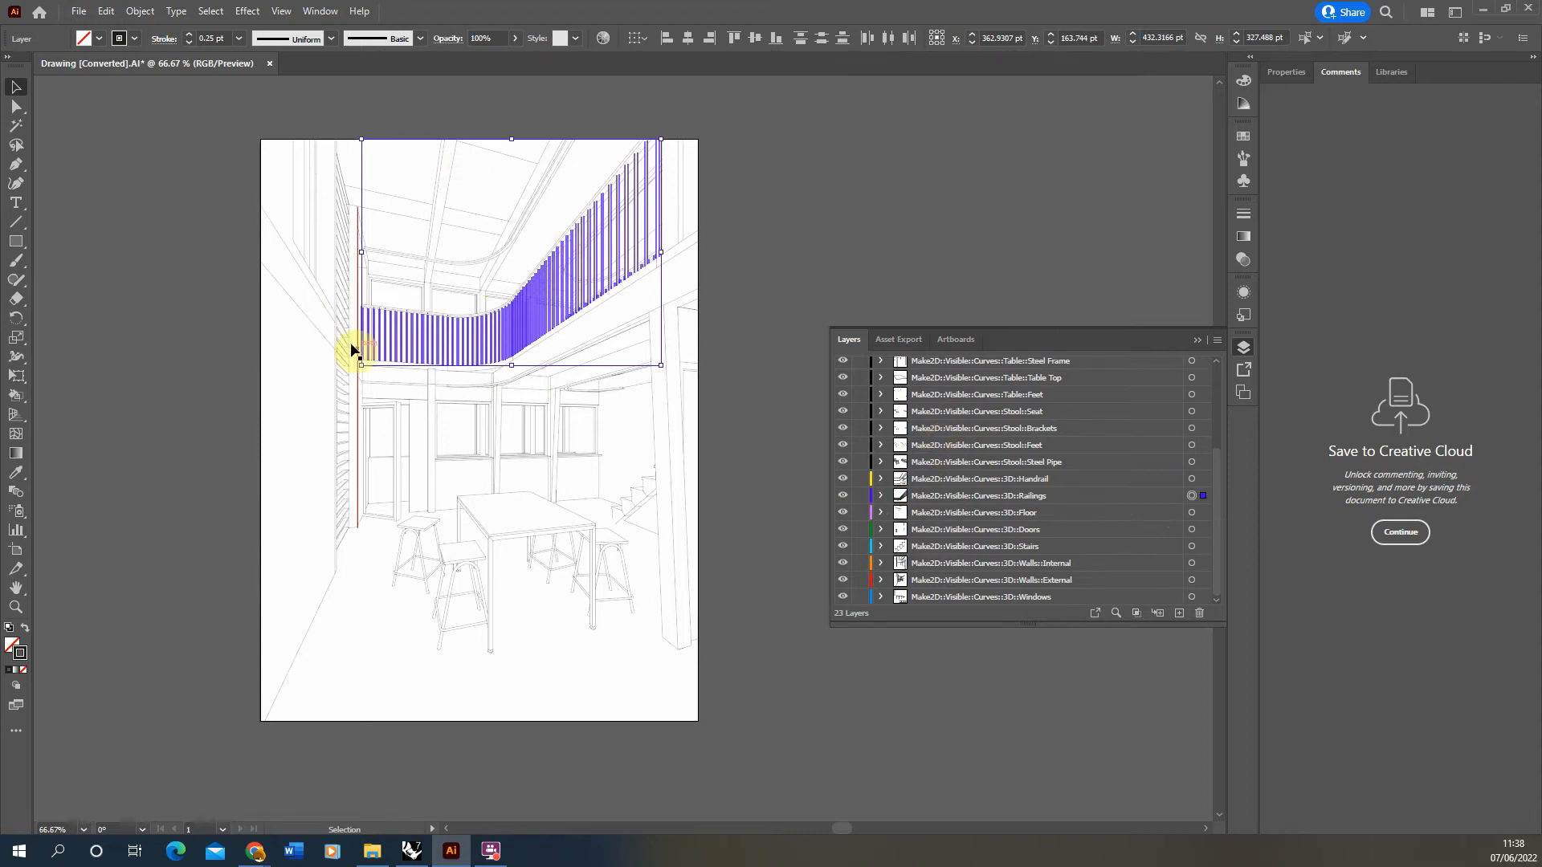
double_click(215, 37)
type("0.1")
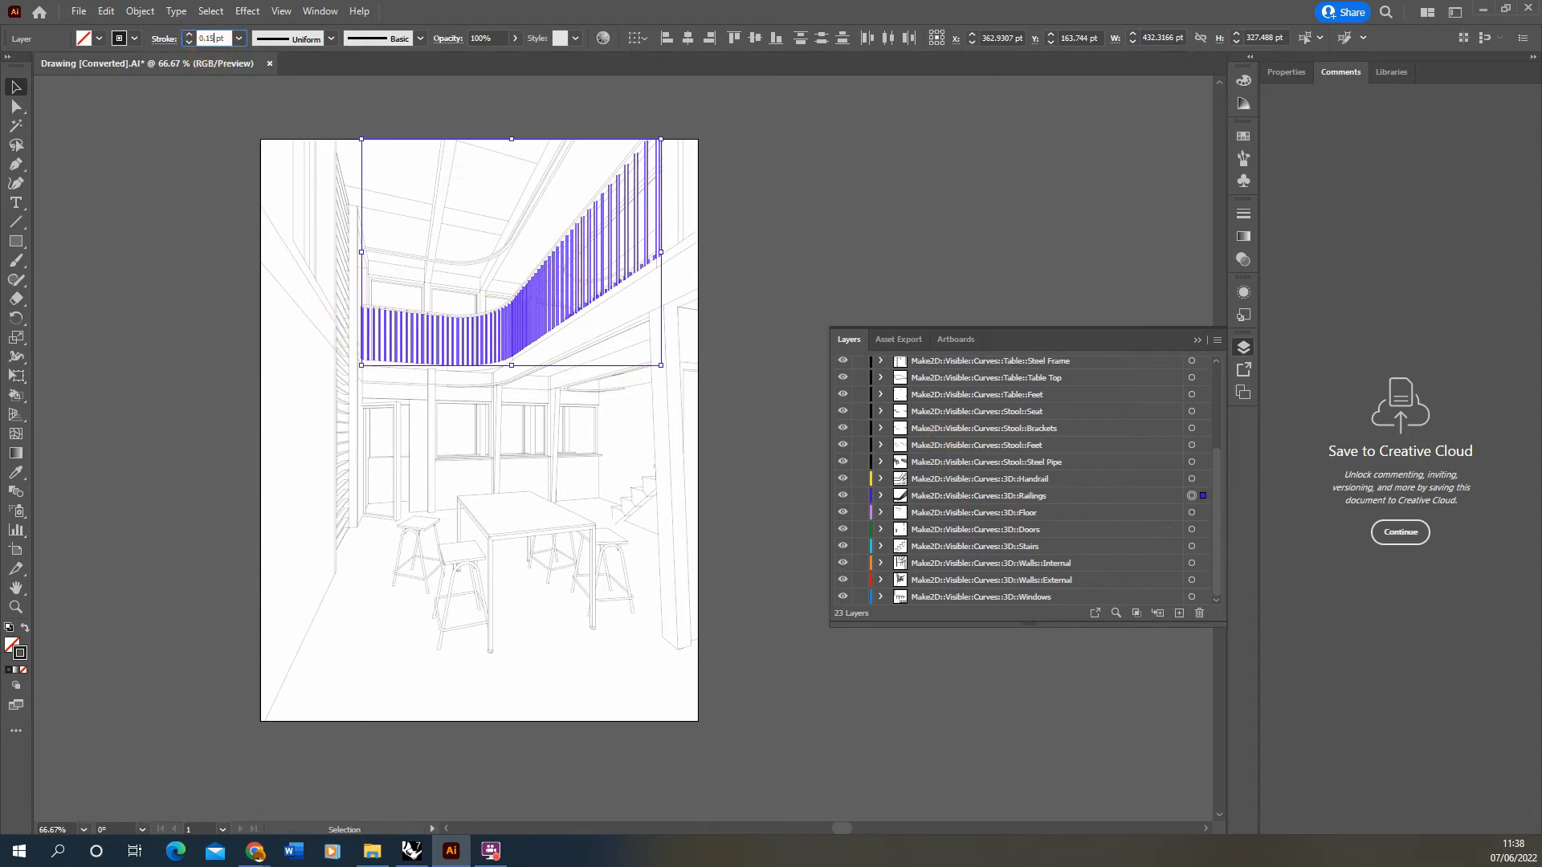
key("Return")
left_click(813, 147)
scroll(551, 327, "up", 4, "alt")
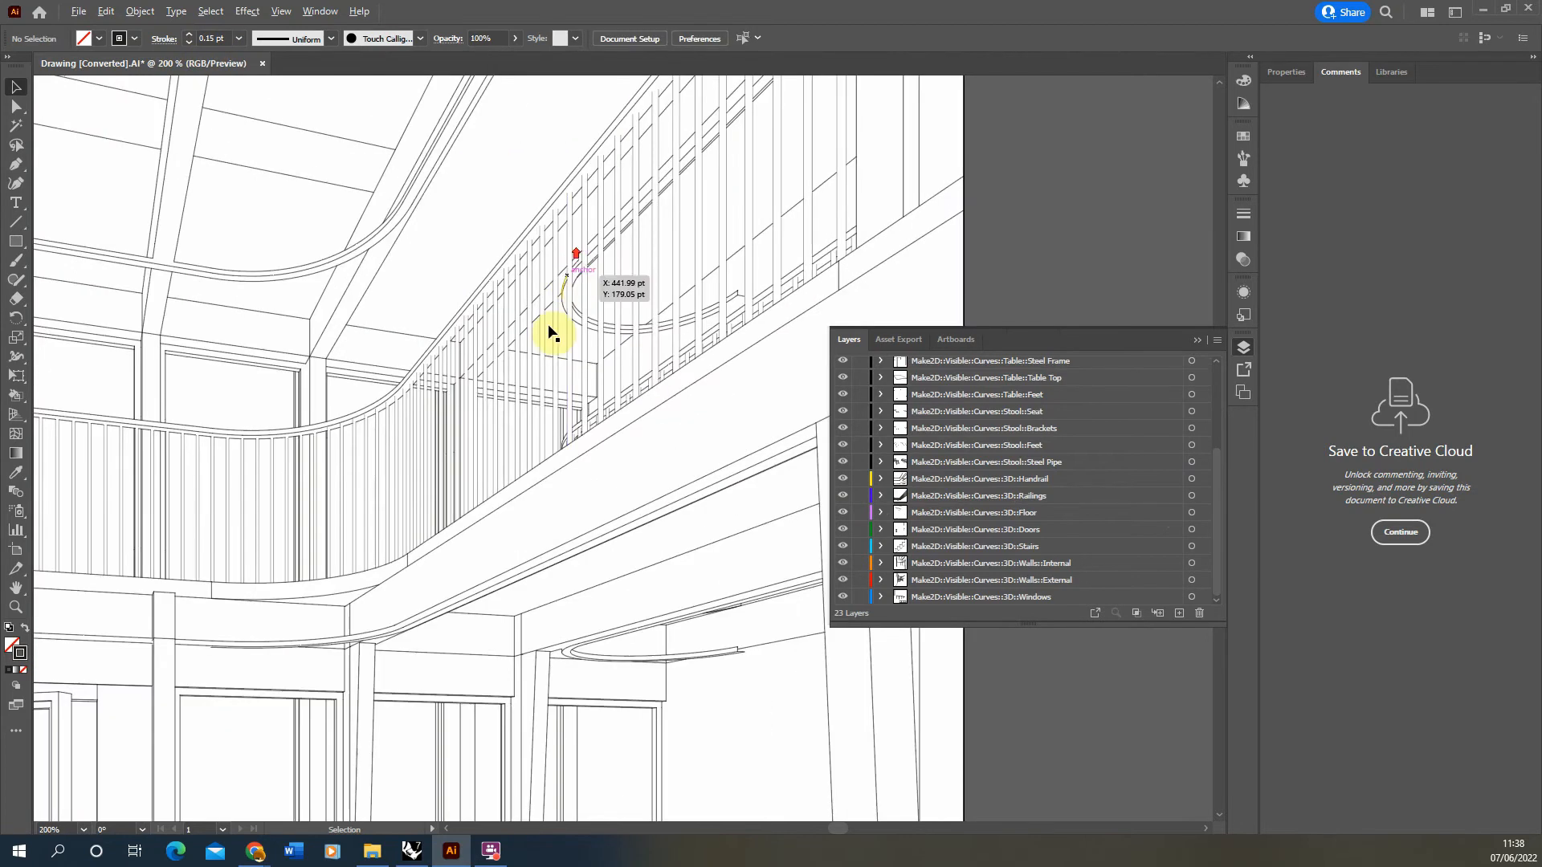
scroll(513, 246, "down", 2, "alt")
scroll(514, 255, "down", 1, "alt")
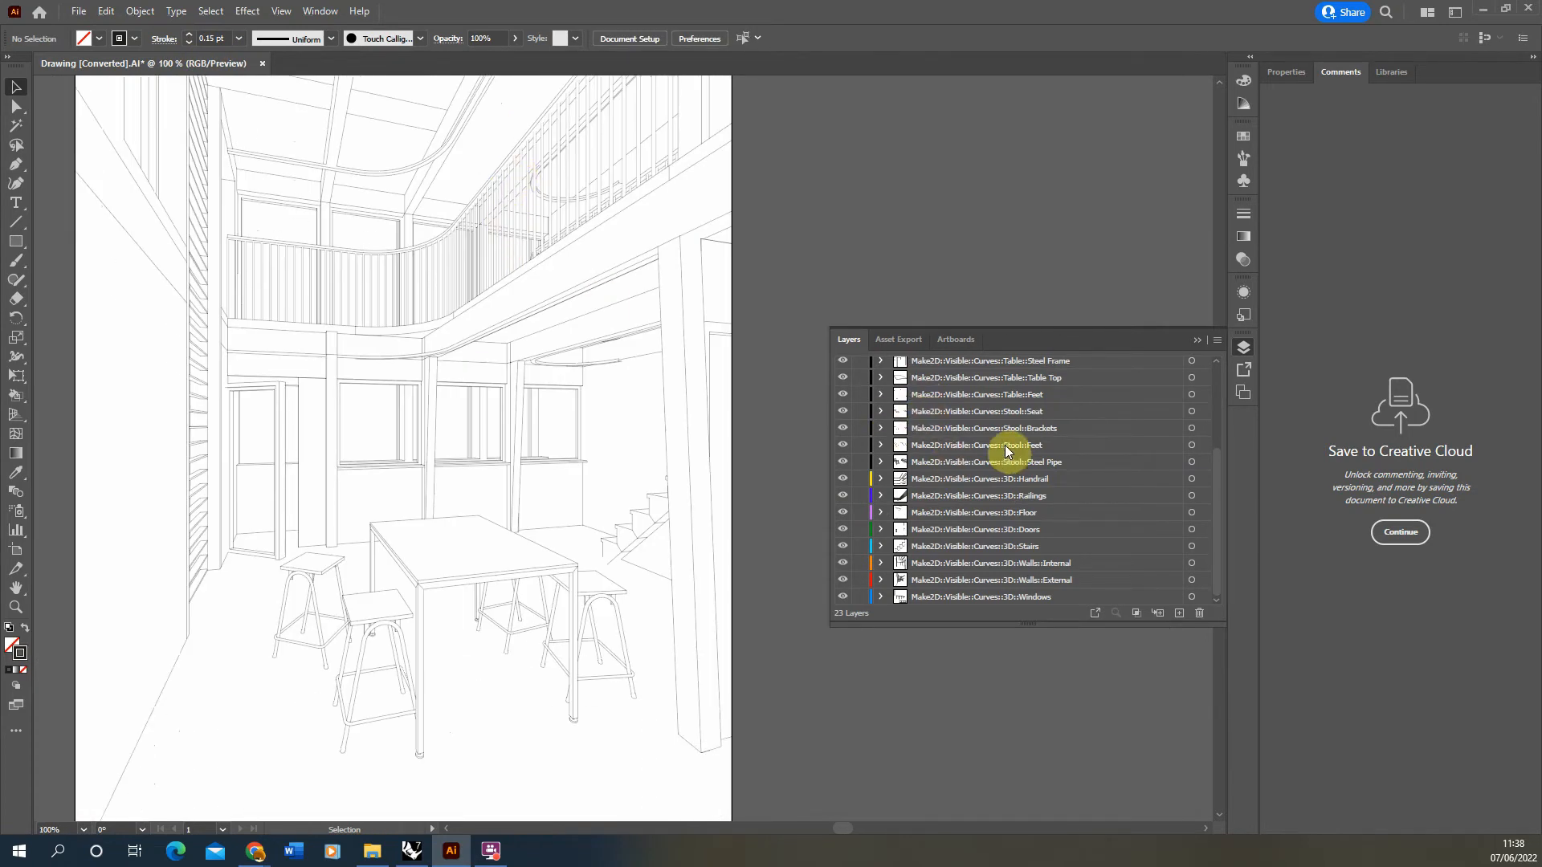
Set the stroke weight of the Visible Curves 3D Handrail layer to 0.35 pt and deselect it
left_click(1191, 480)
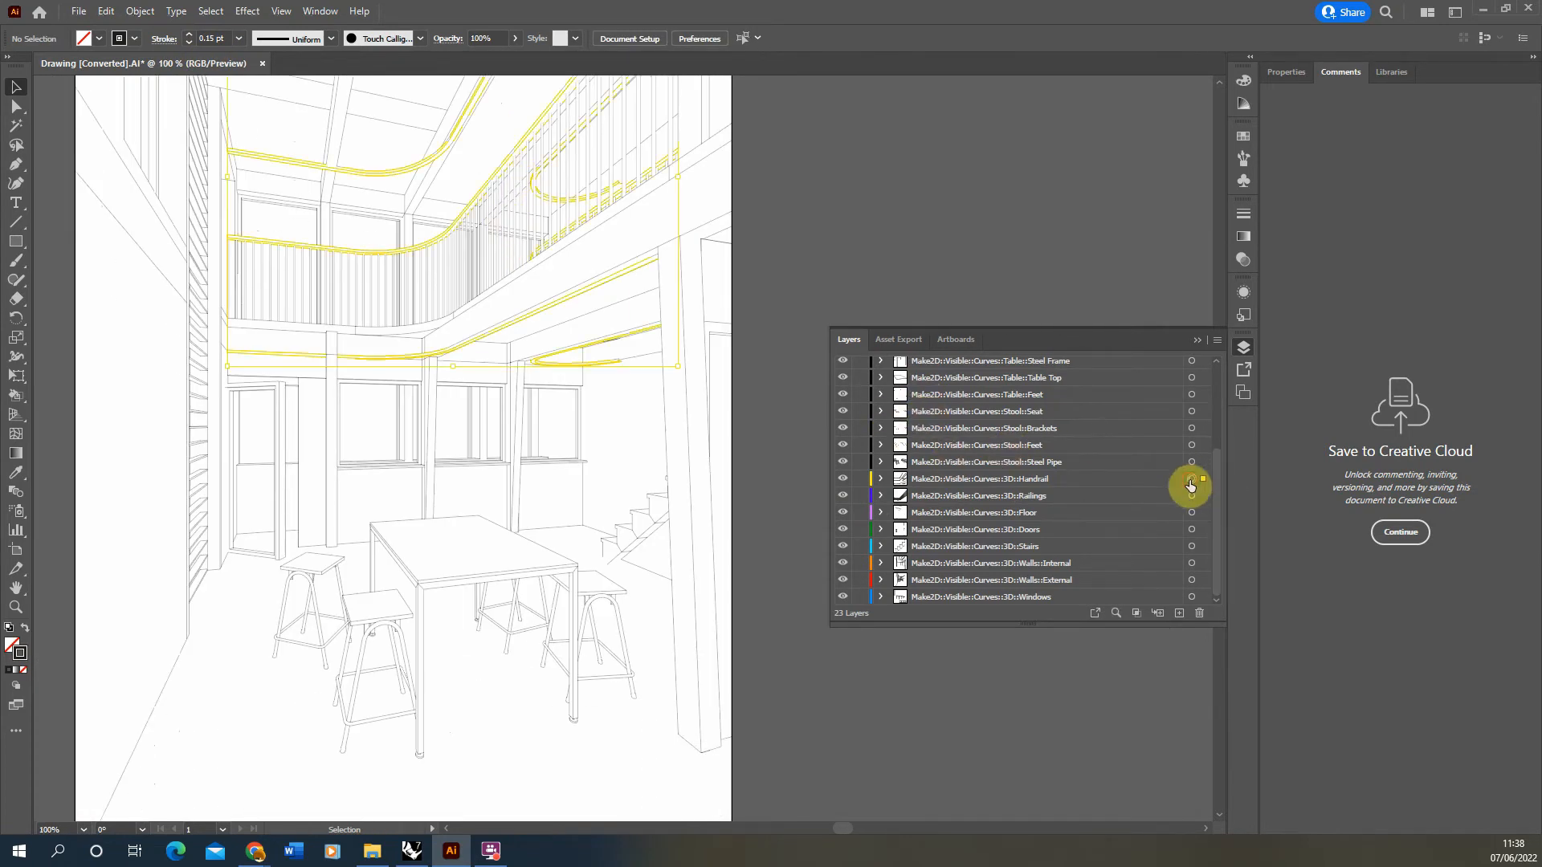
double_click(209, 38)
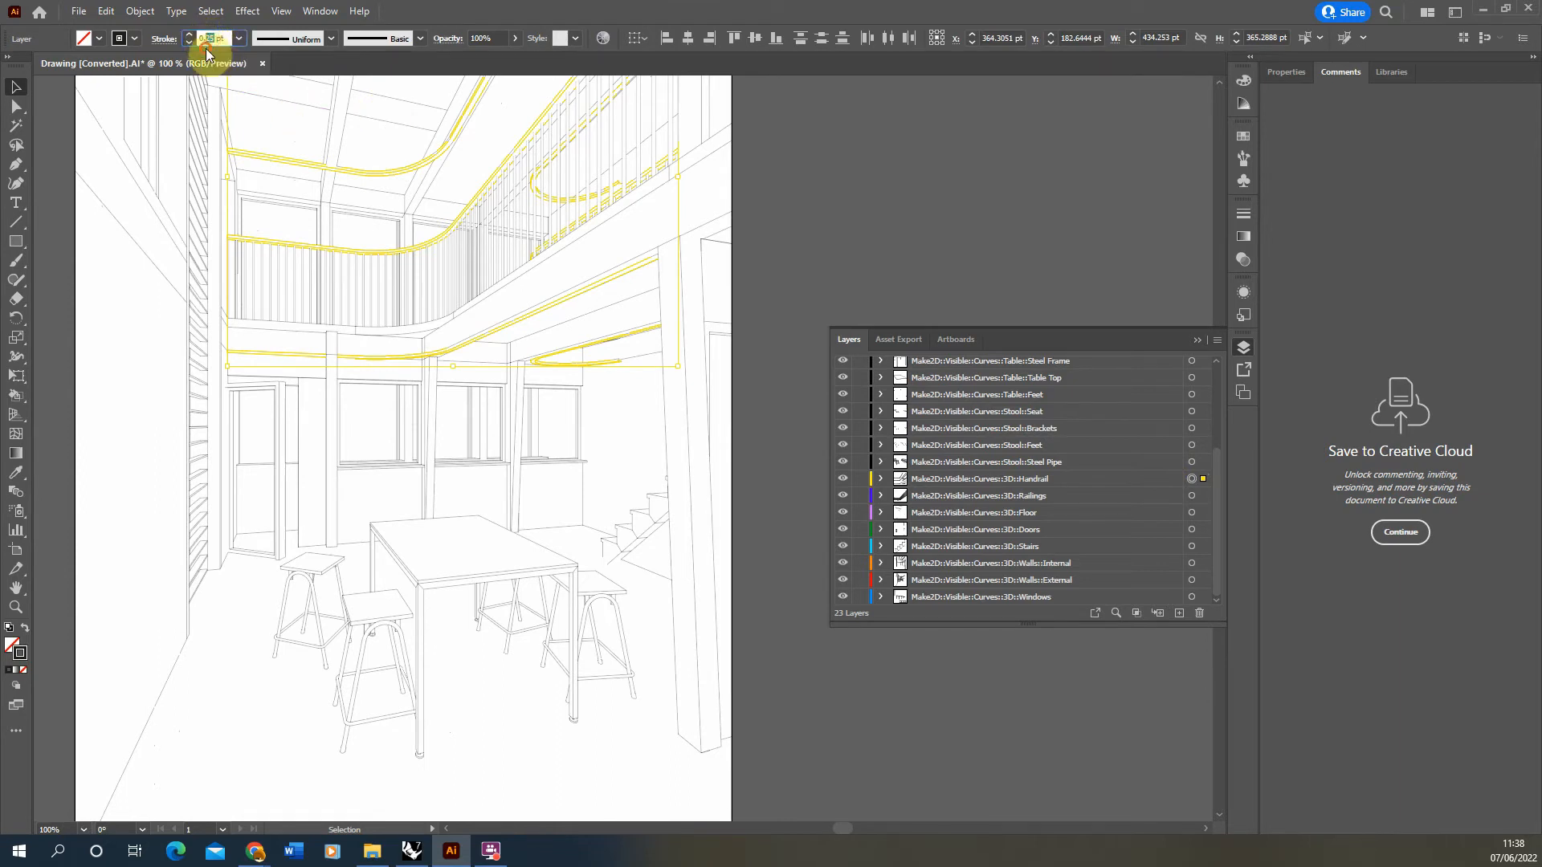
type("0.35")
key("Return")
left_click(855, 187)
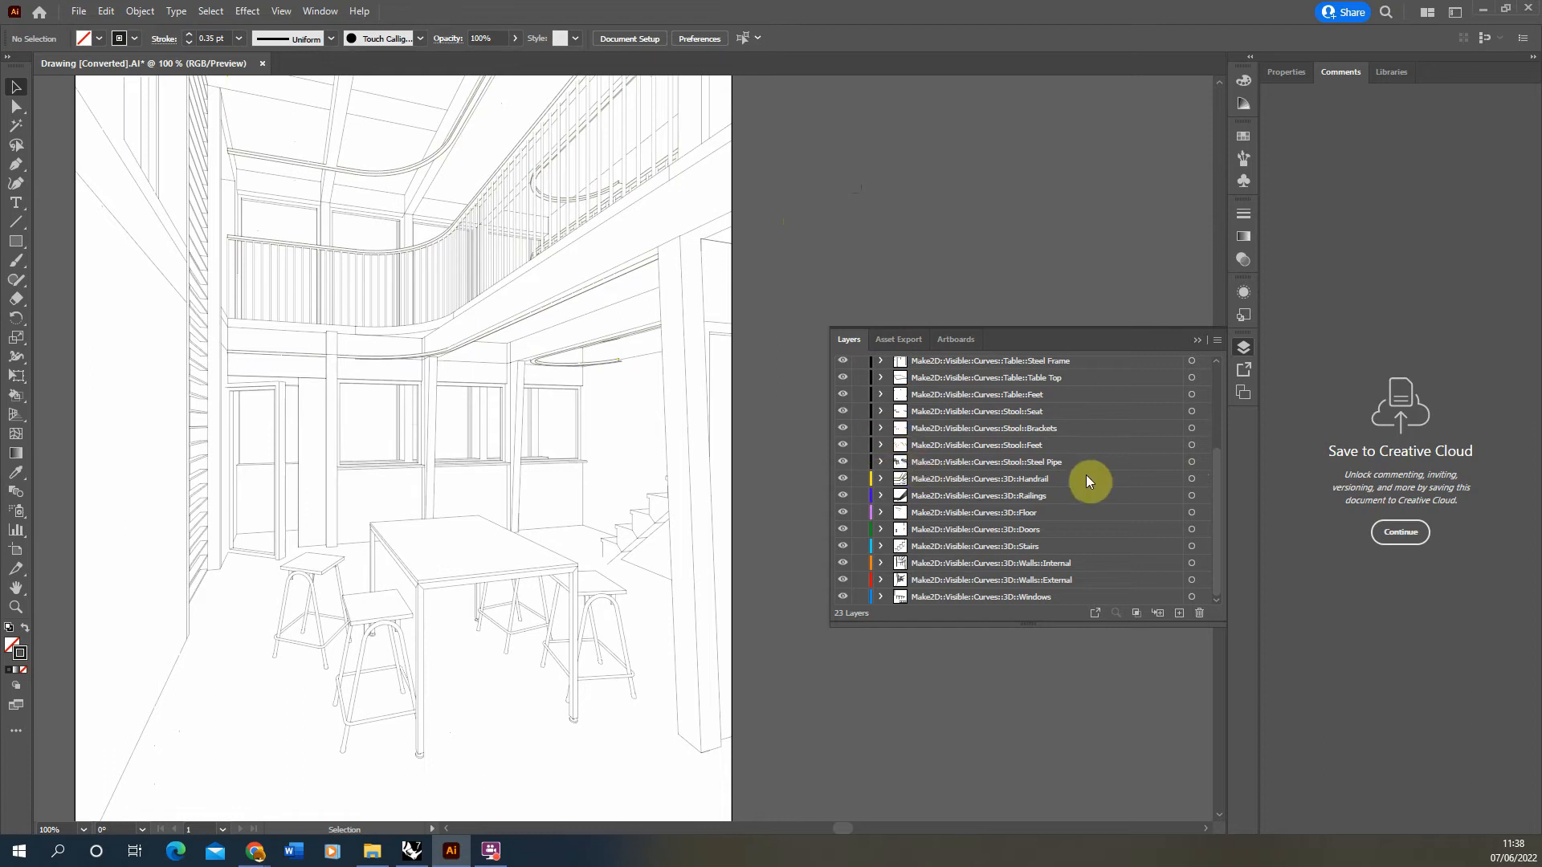
Set the stroke weight of the Visible Curves 3D Walls Internal layer to 0.35 pt and deselect it
left_click(1192, 566)
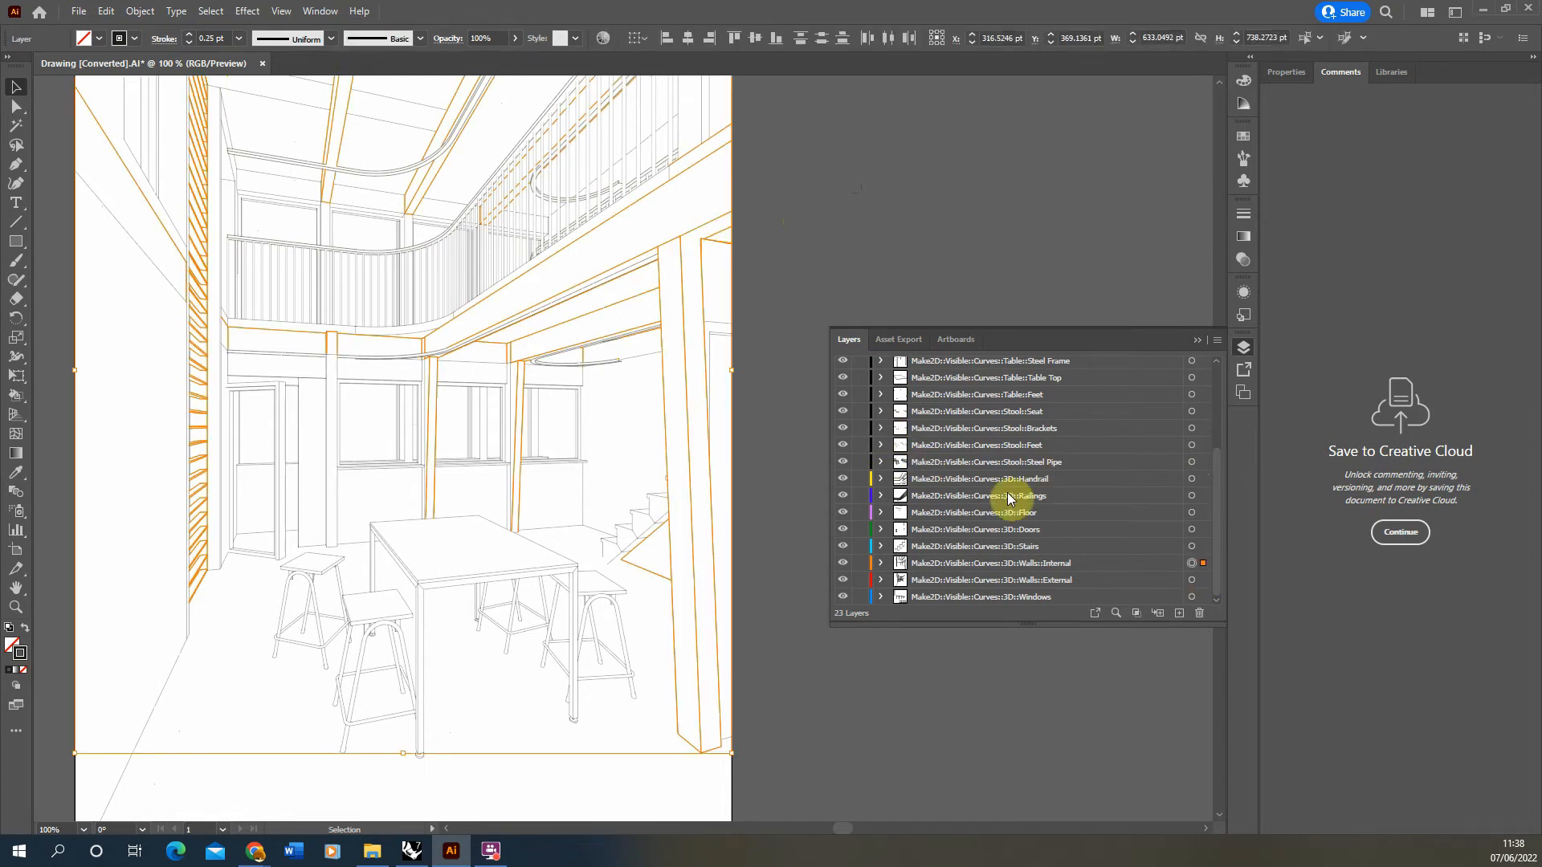
double_click(207, 39)
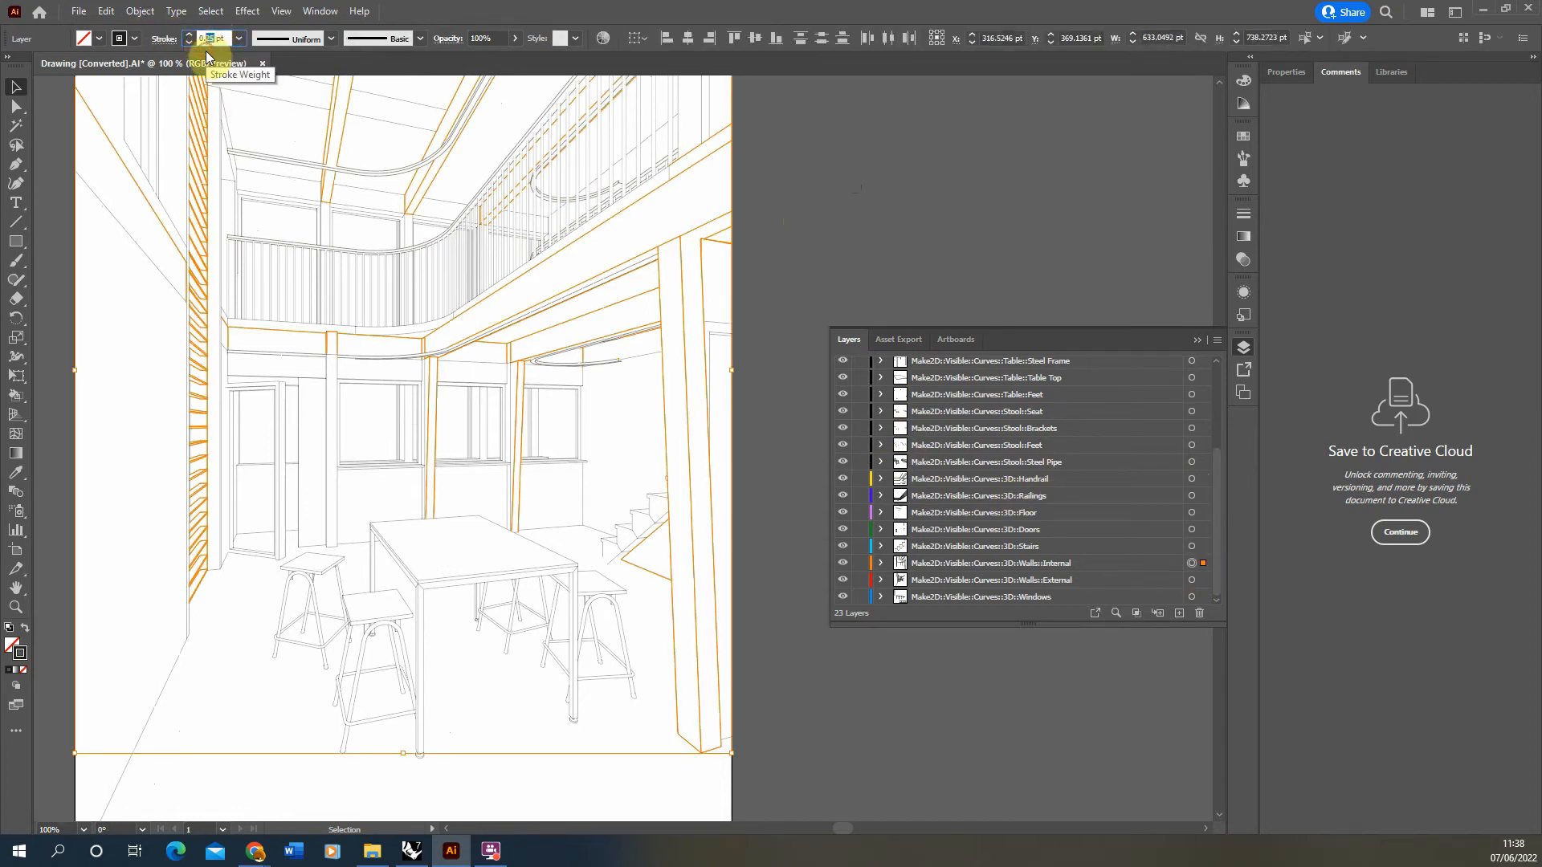
left_click(860, 179)
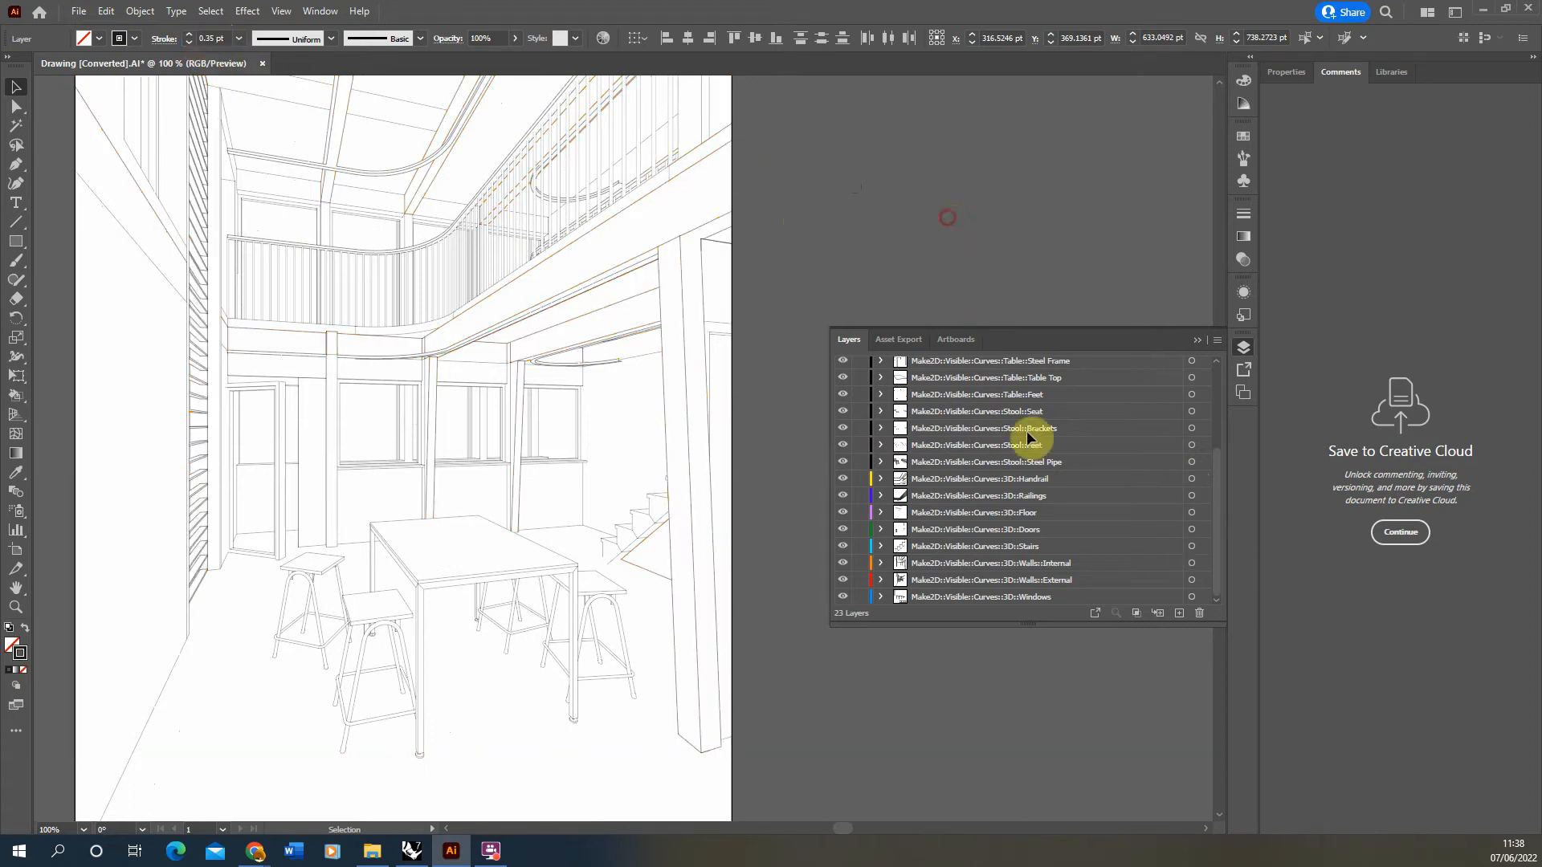
Set the stroke weight of the Visible Curves 3D Walls External layer to 0.35 pt and deselect it
left_click(1190, 581)
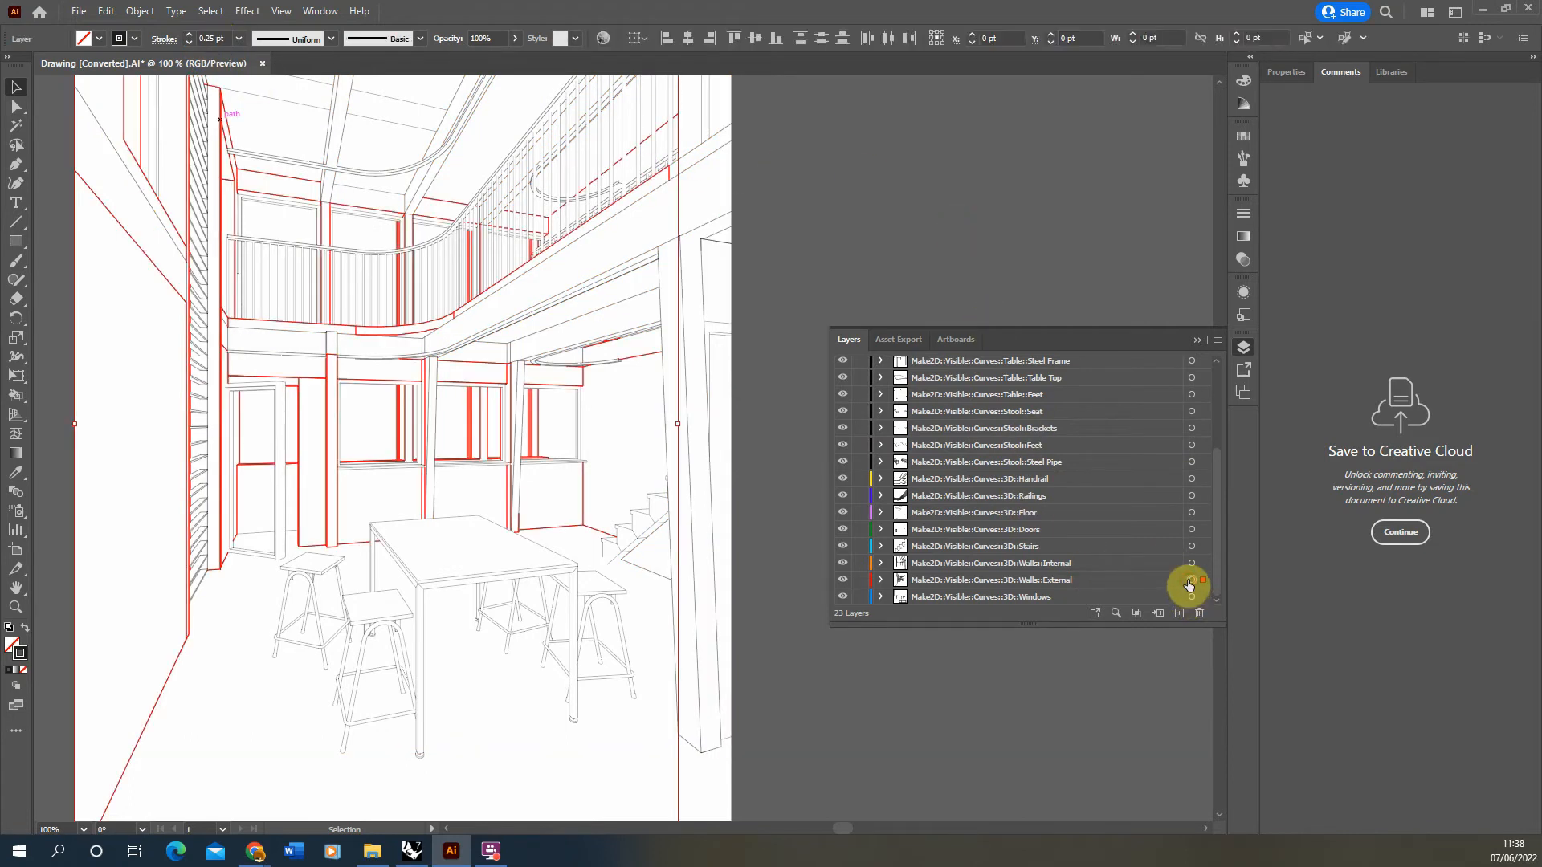
double_click(207, 39)
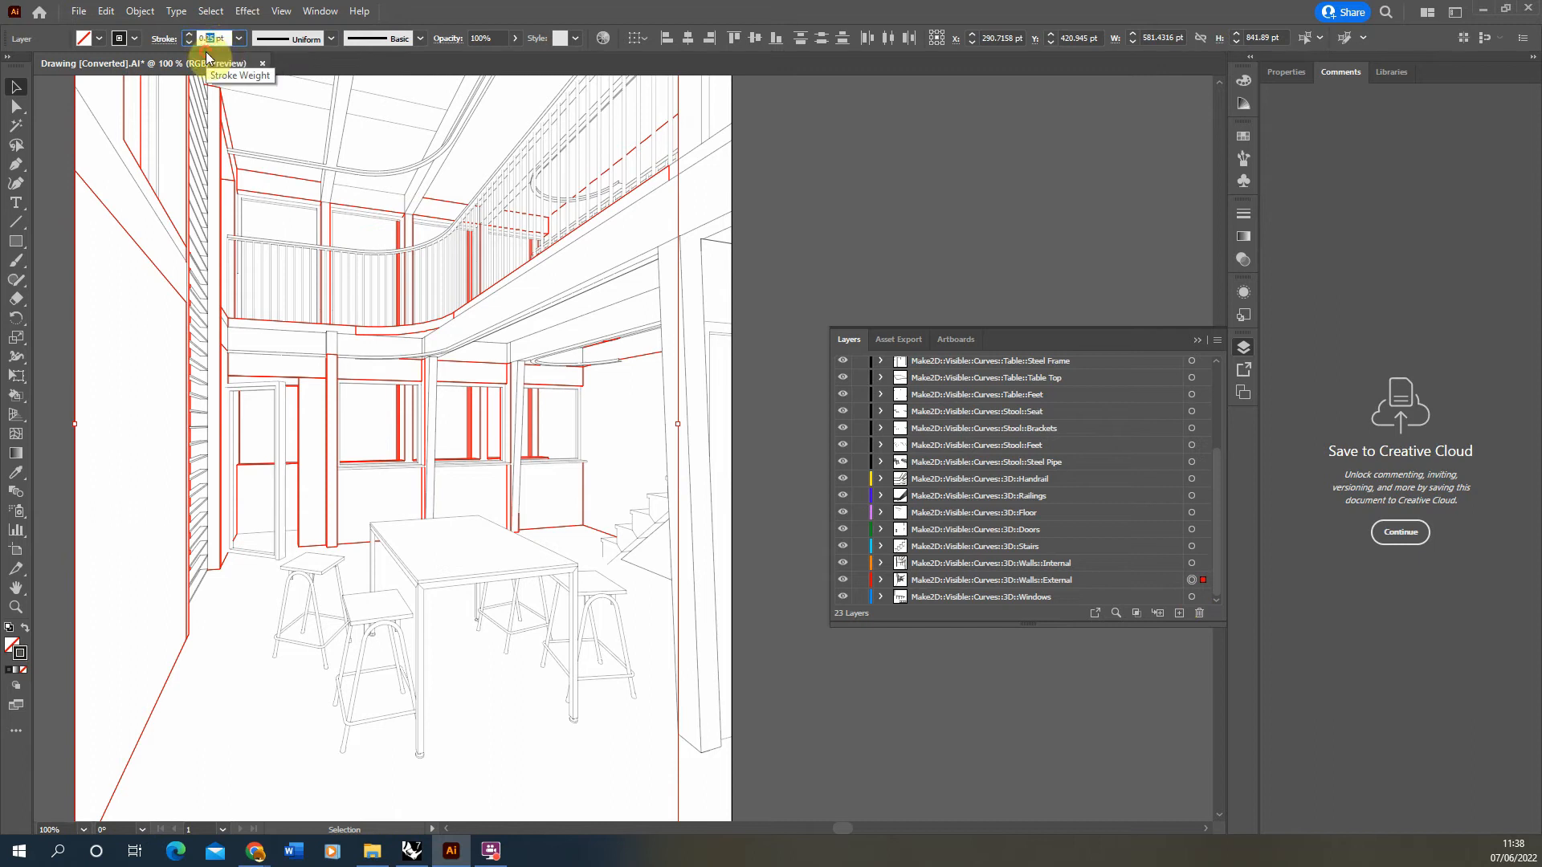
type("0.35")
key("Return")
left_click(913, 226)
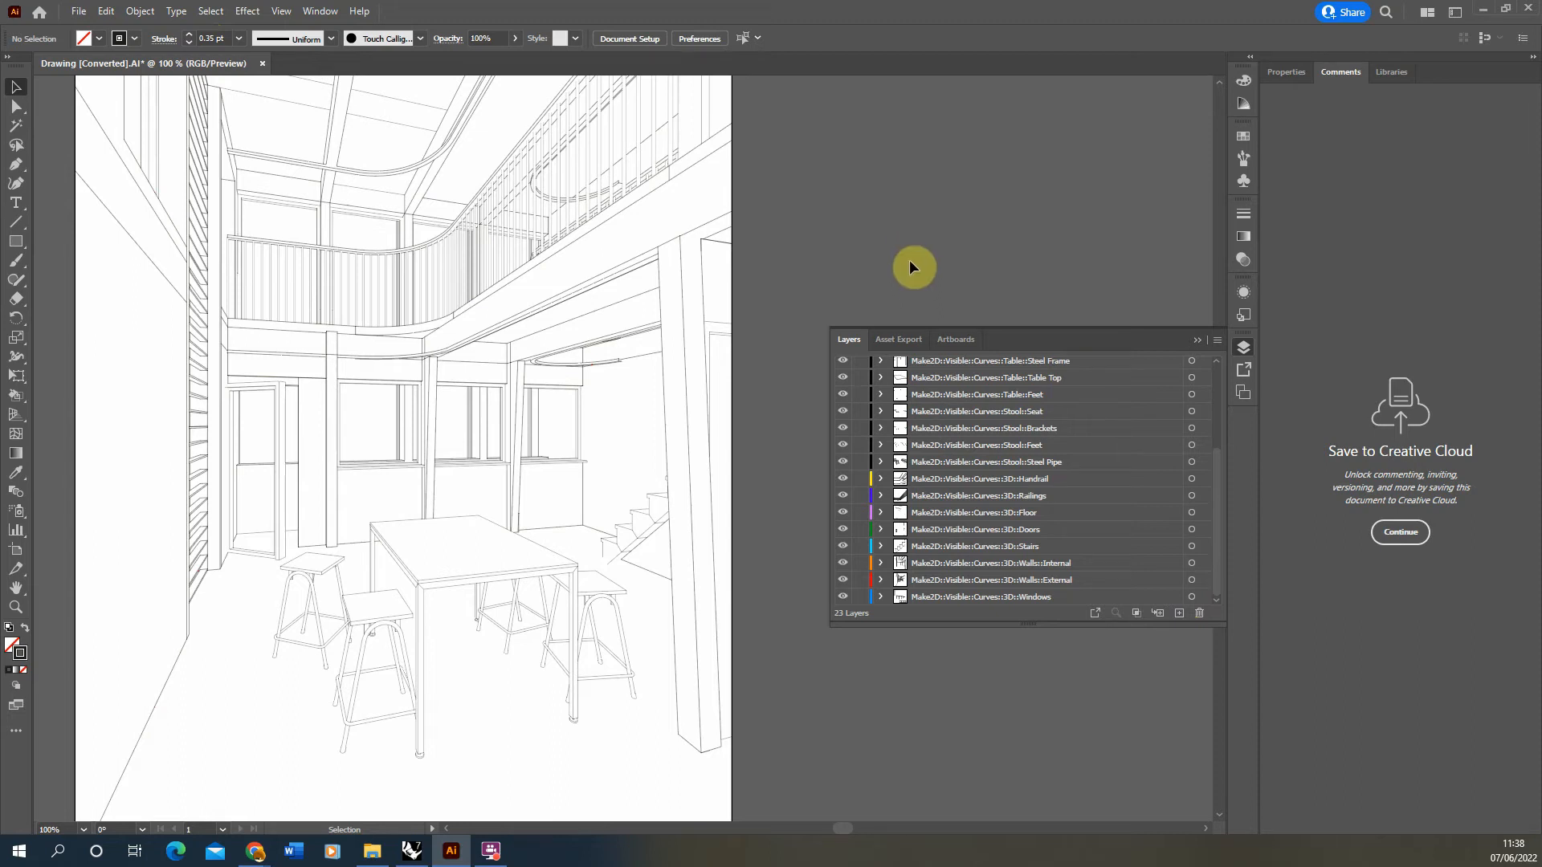
Give the Table Top and Stool Seat layers a 0.35 pt stroke, deselect them and check the linework across the drawing
scroll(1052, 465, "up", 2)
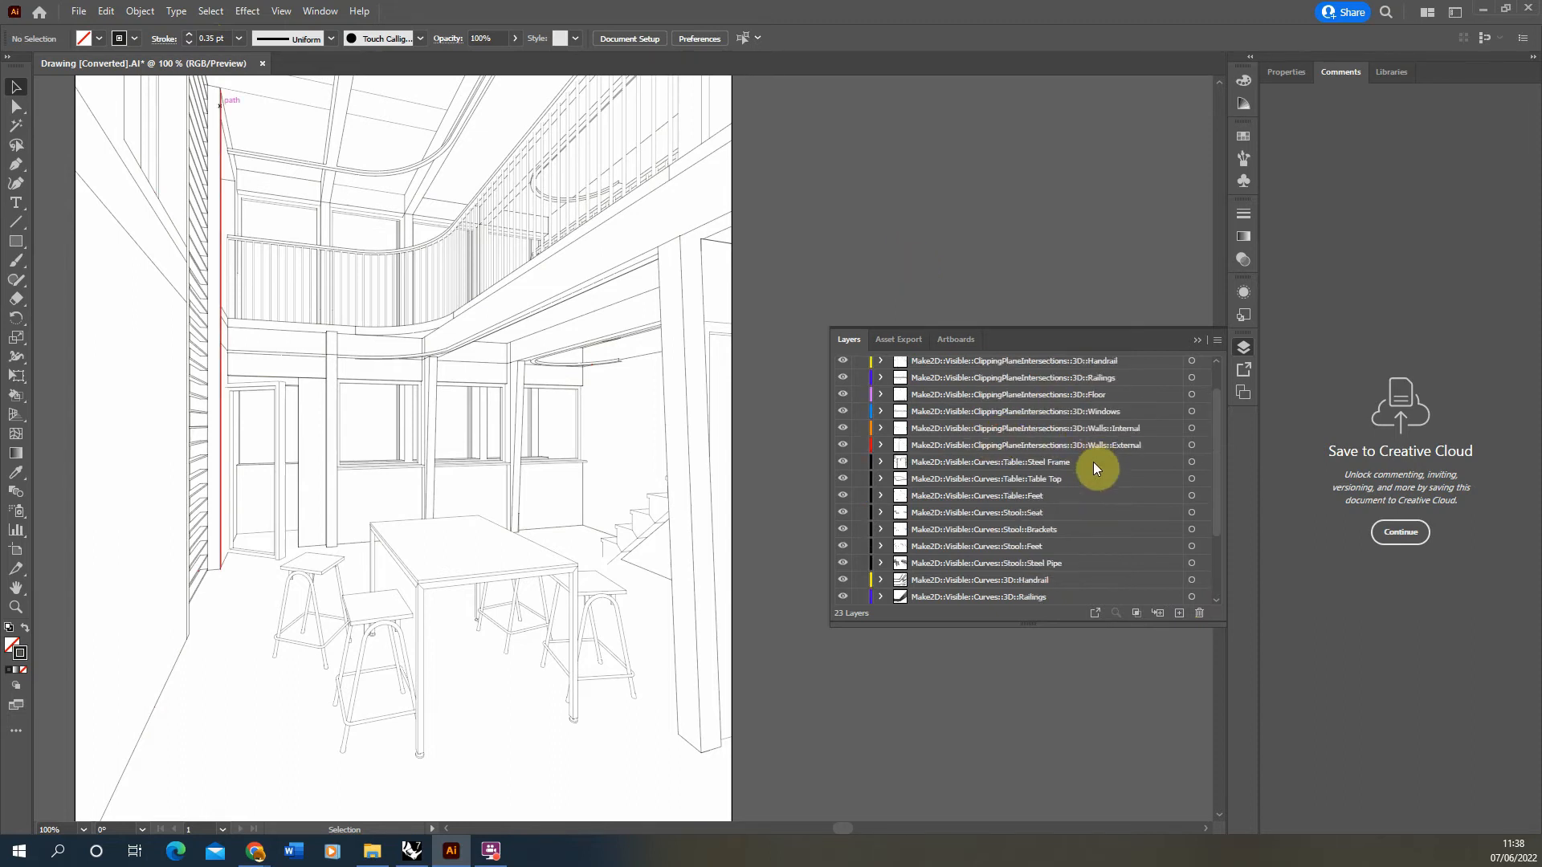
left_click(1192, 480)
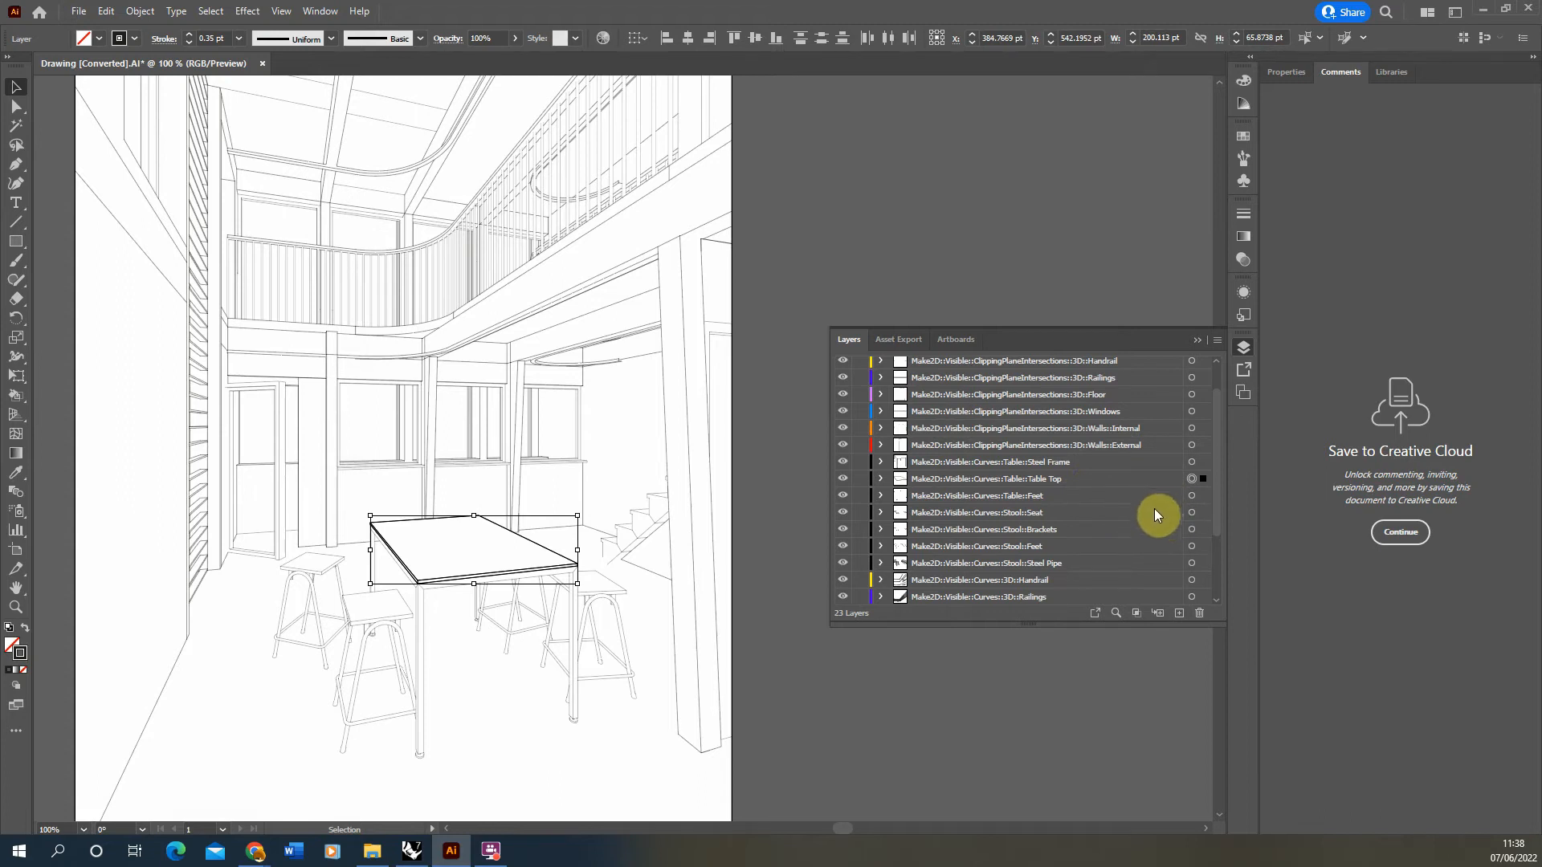
left_click(1192, 512)
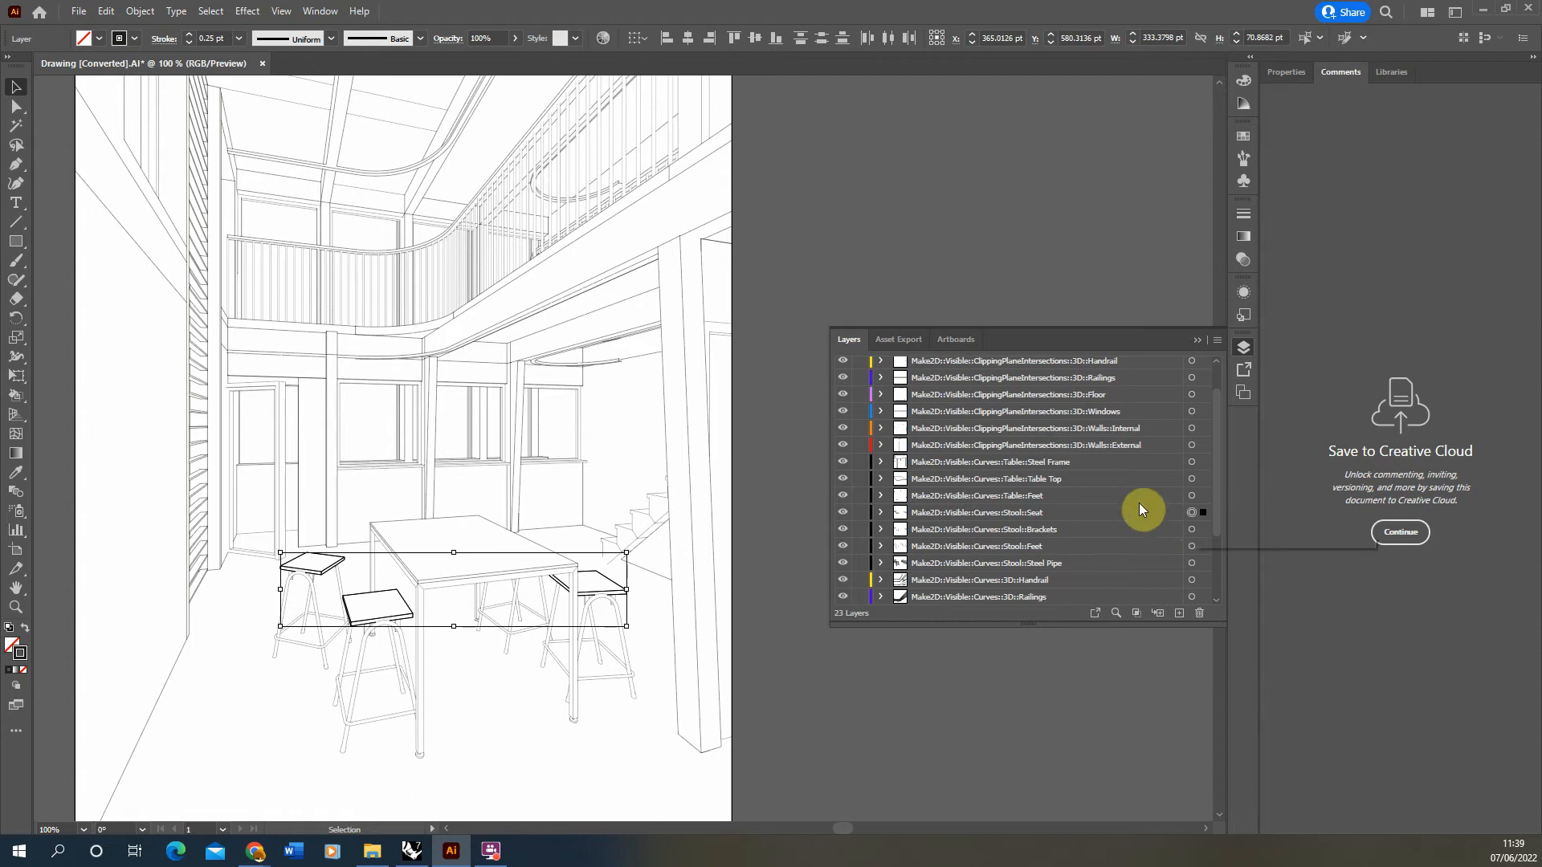
left_click(208, 37)
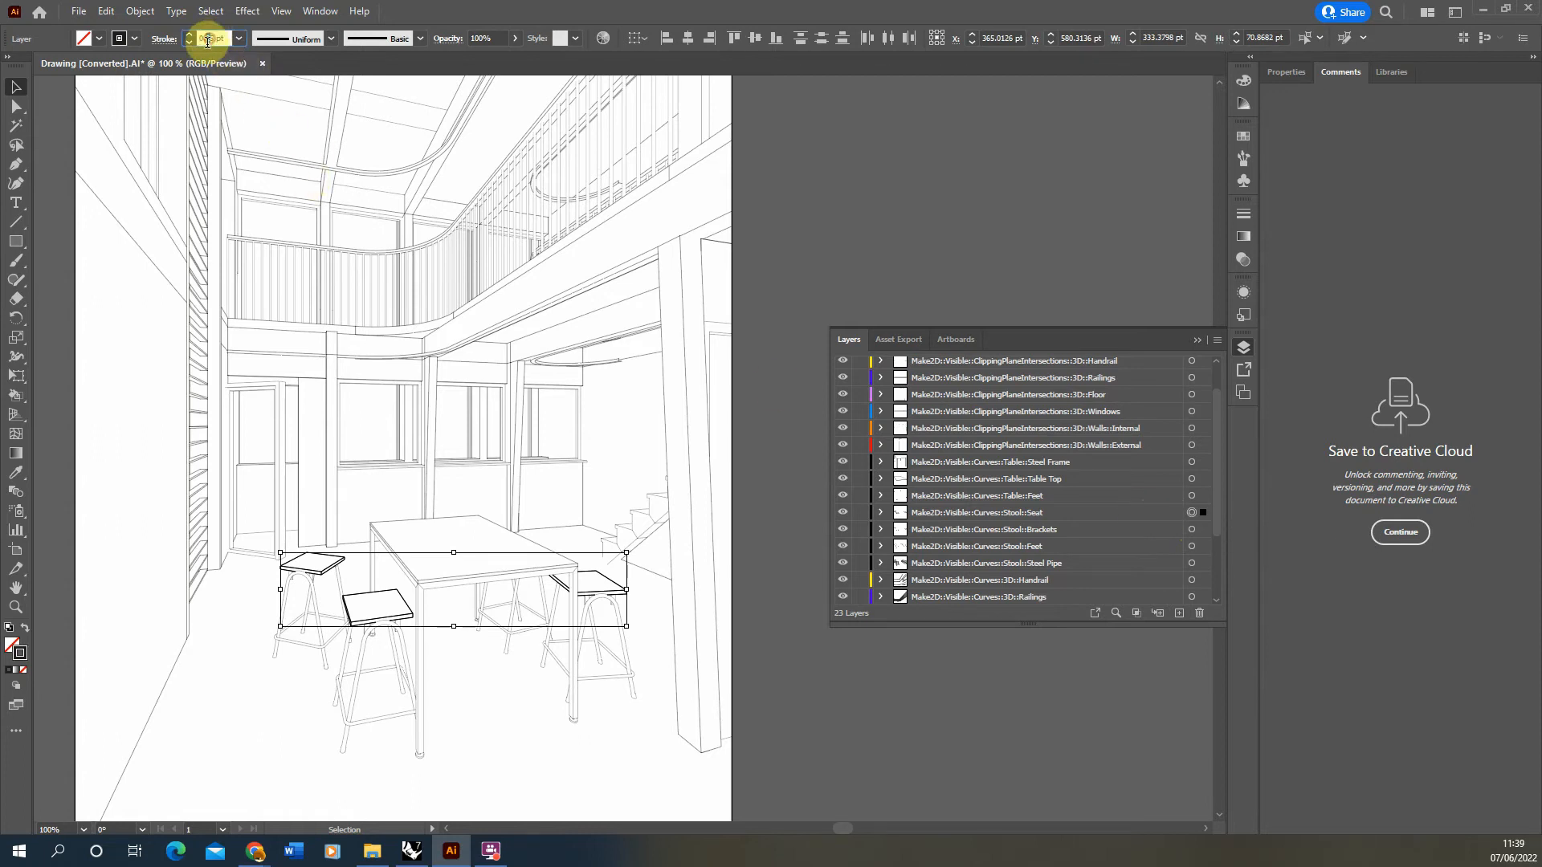
left_click(929, 203)
scroll(488, 416, "down", 1, "alt")
scroll(430, 524, "up", 2, "alt")
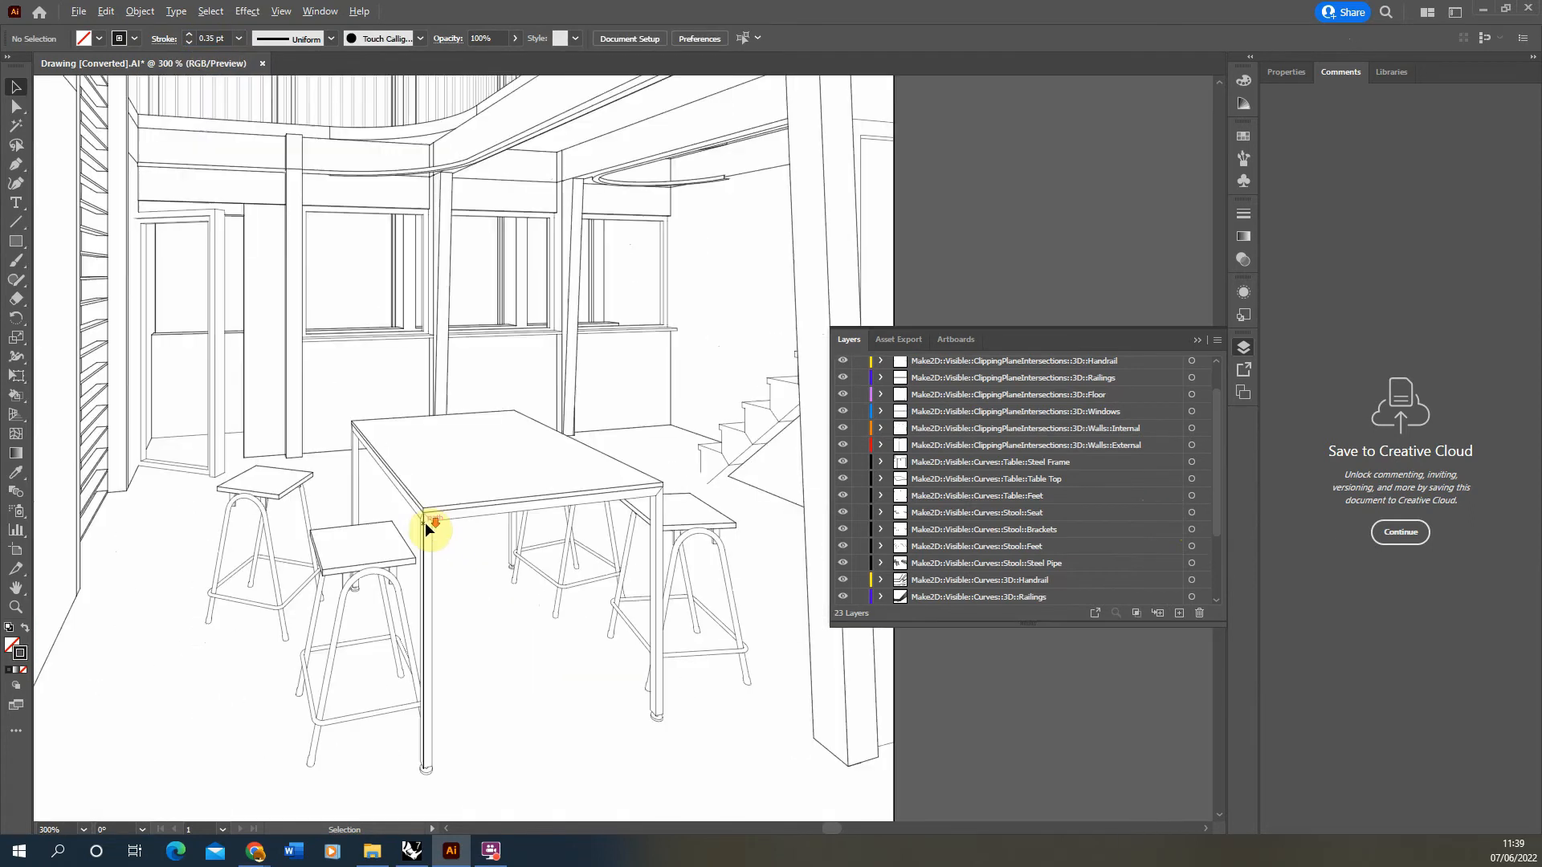
scroll(427, 522, "down", 2, "alt")
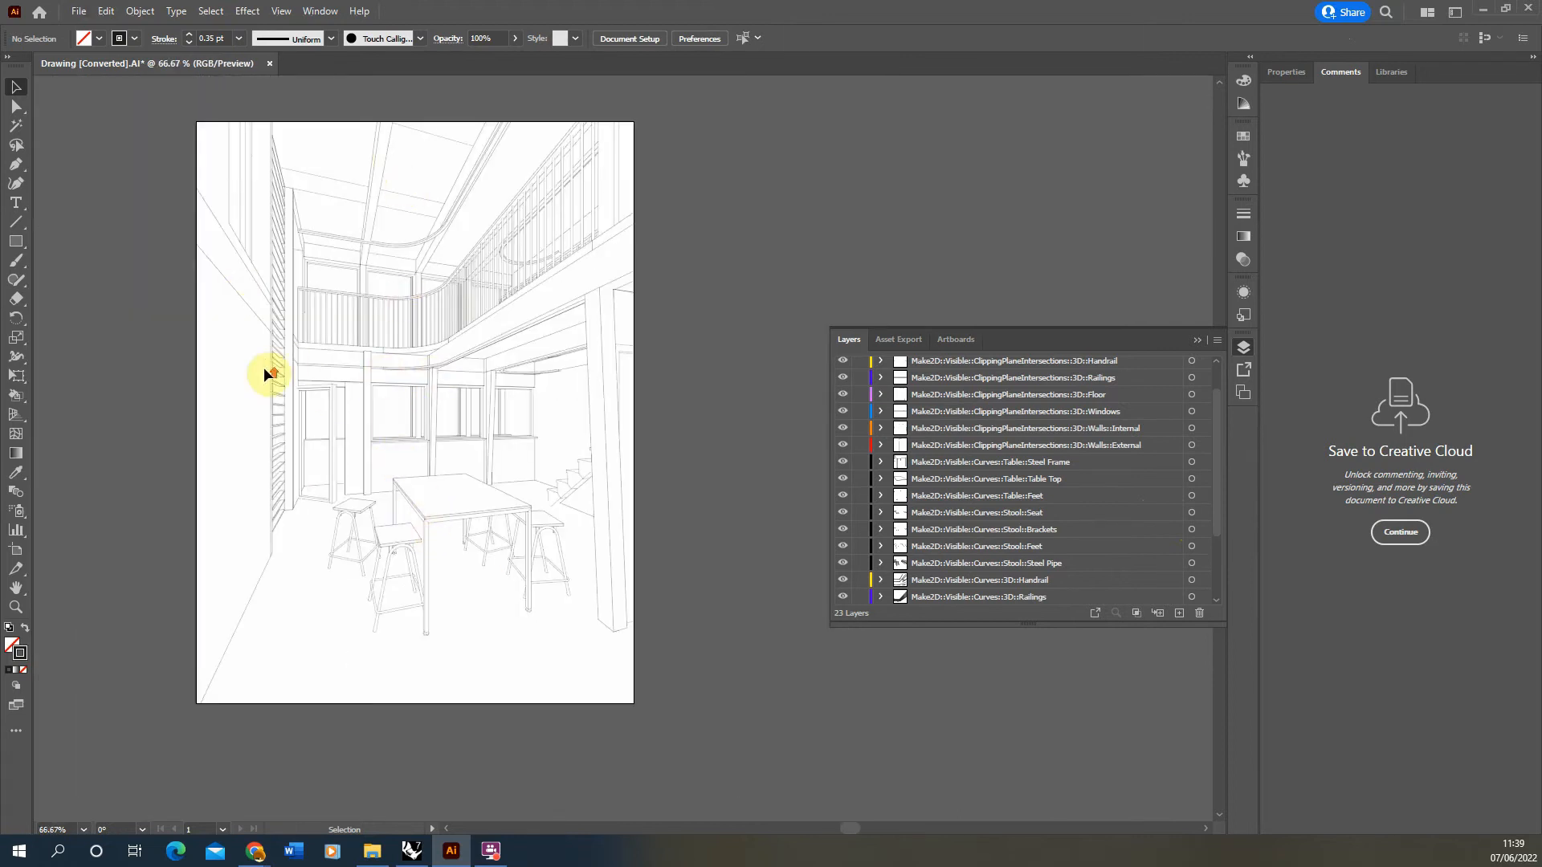
scroll(263, 368, "up", 1, "alt")
scroll(498, 373, "down", 1)
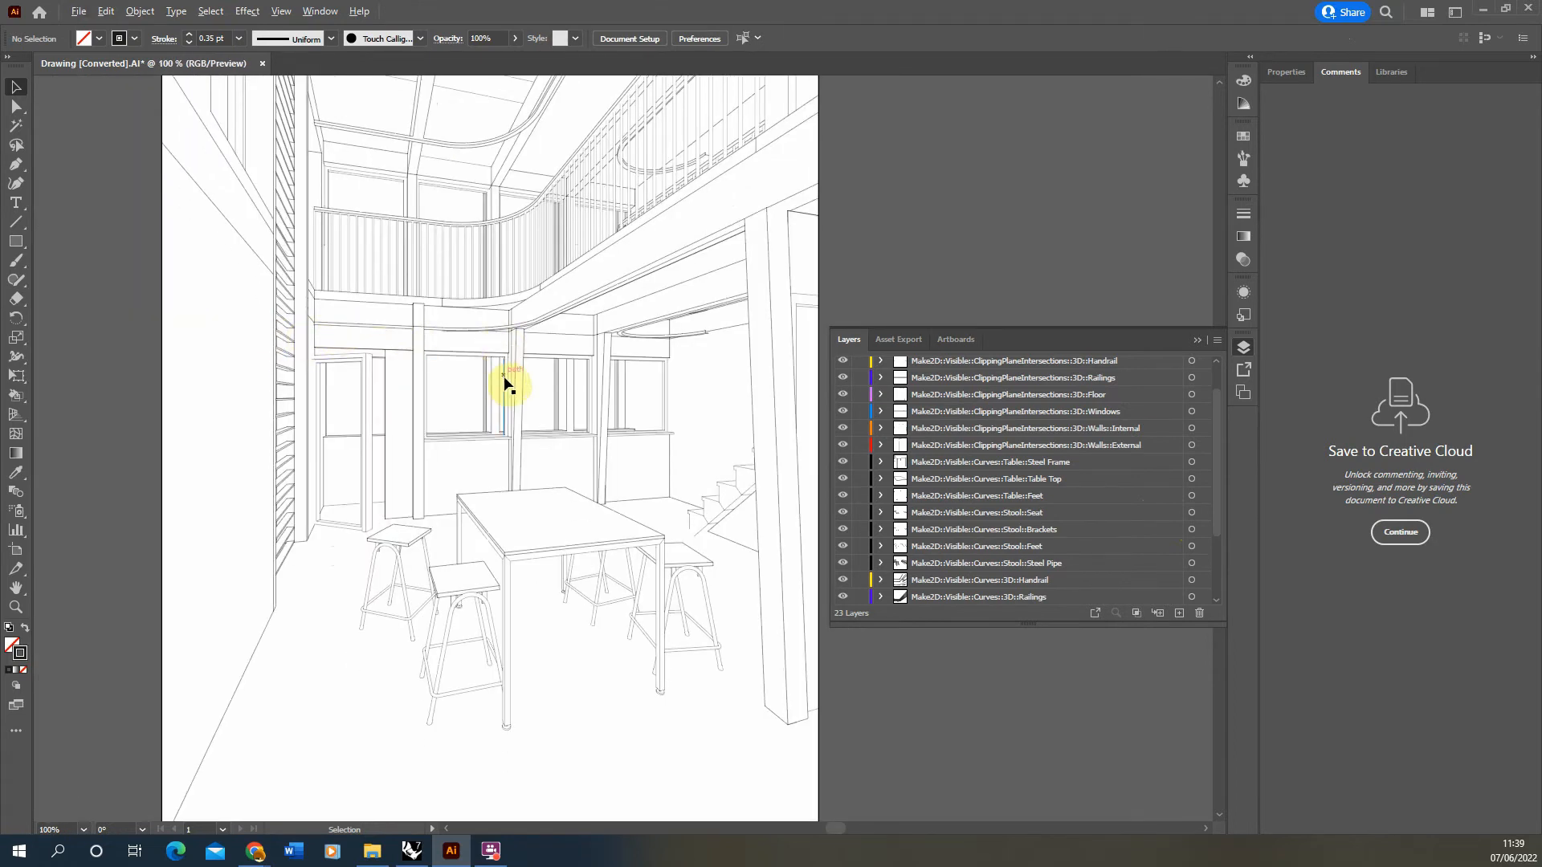
scroll(466, 459, "down", 1, "alt")
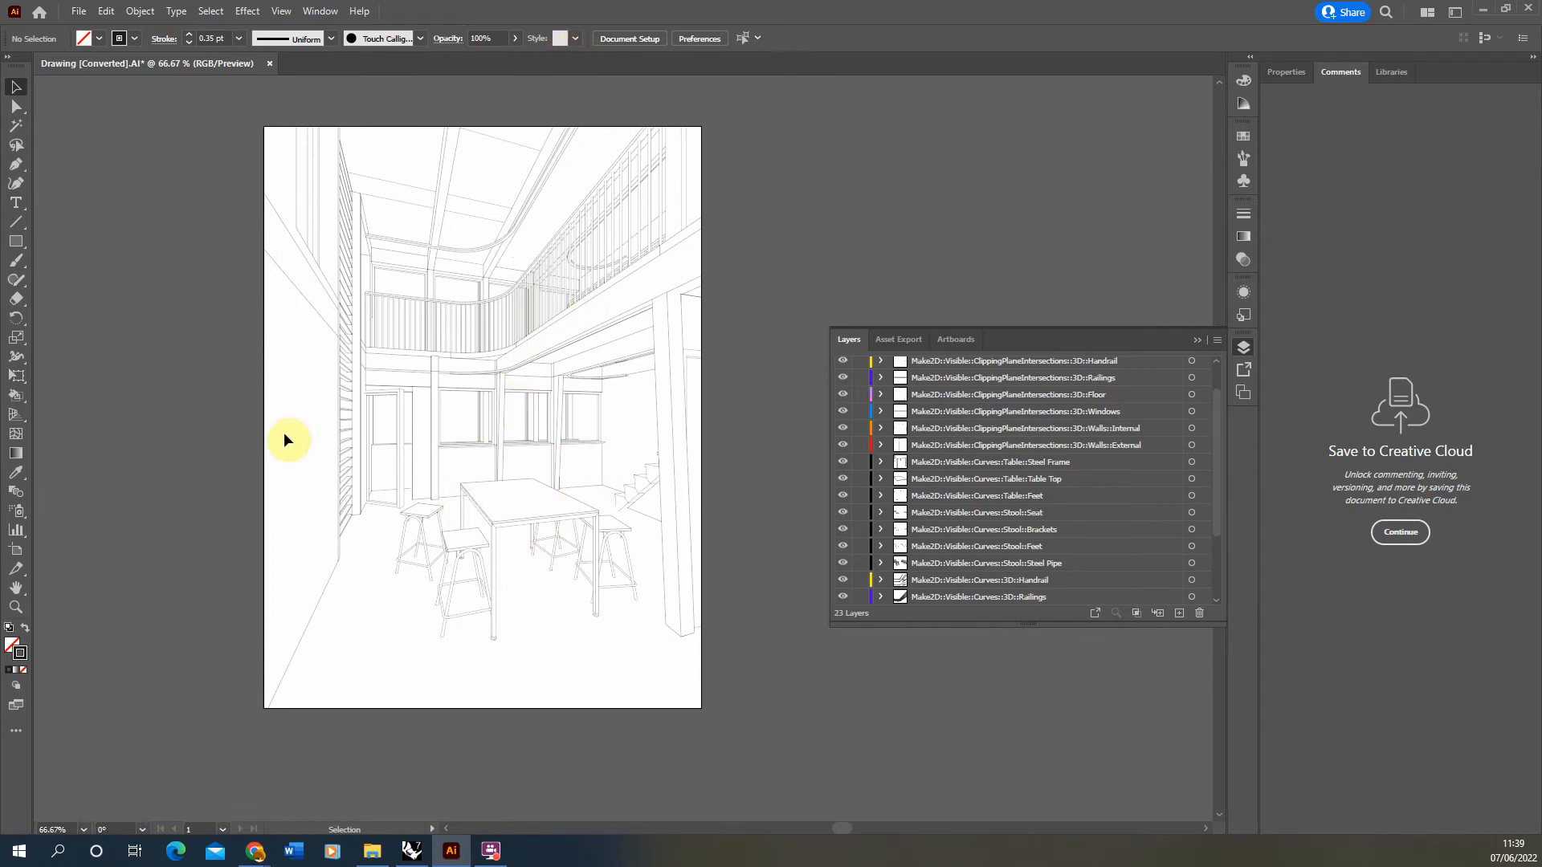
left_click(18, 397)
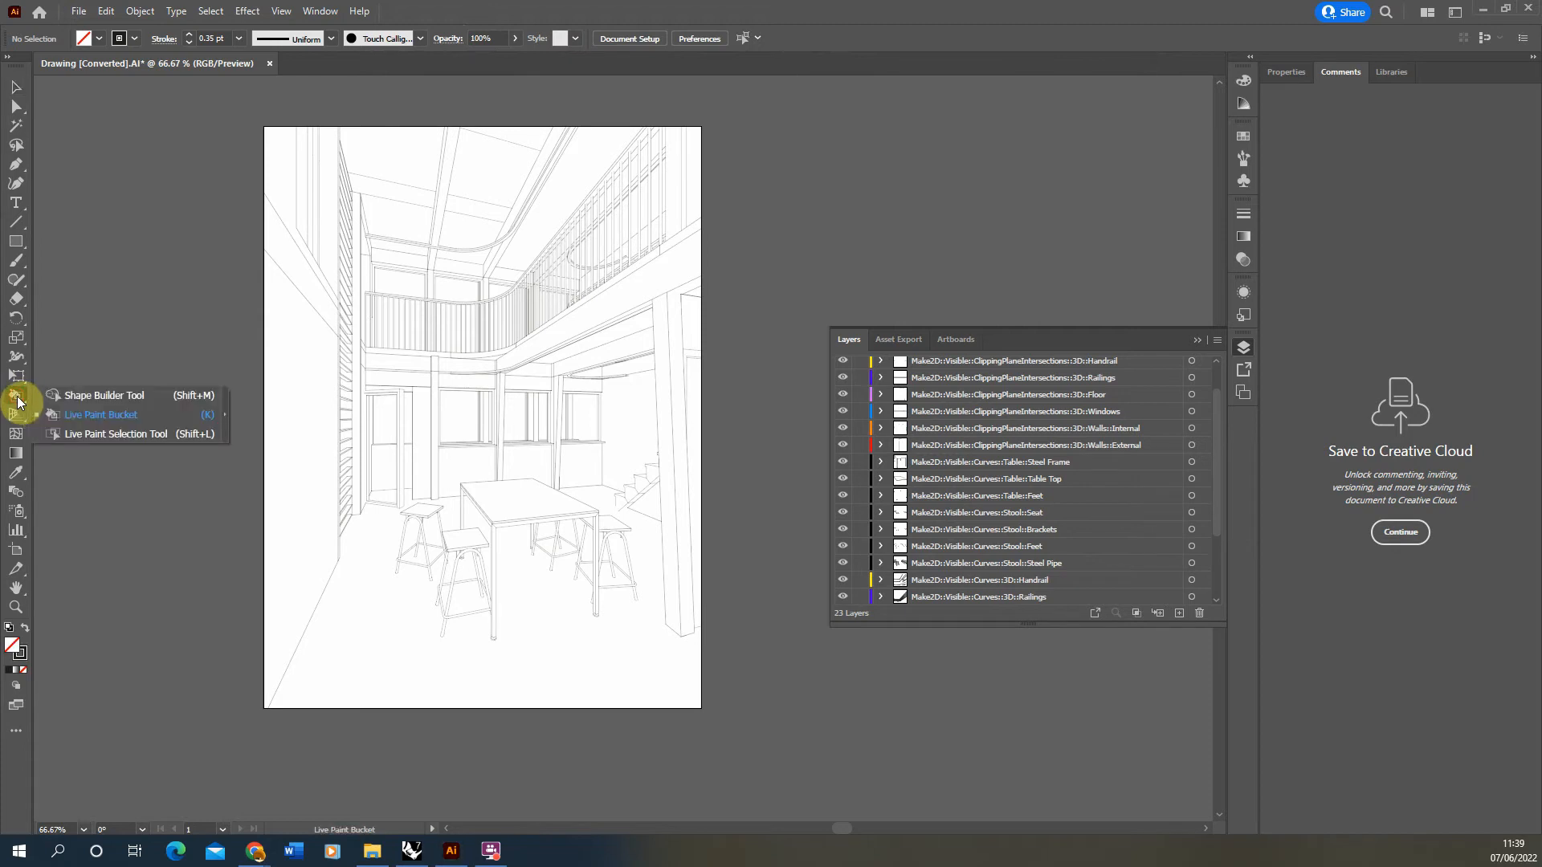
left_click(90, 416)
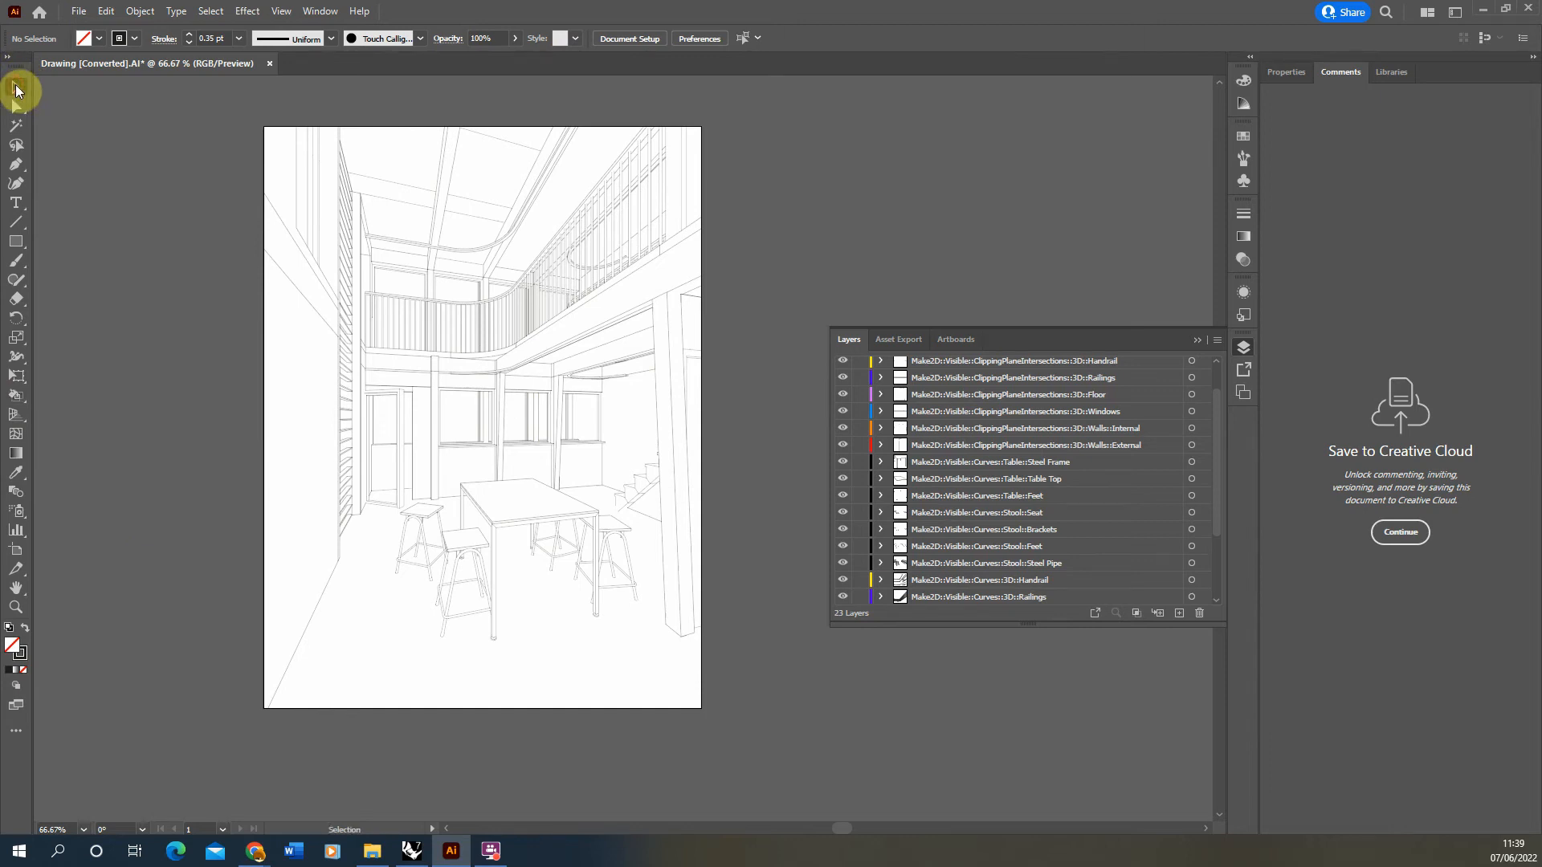
Switch to File Explorer and open the References folder inside 02_Drawing, keeping its window clear of the screen edge
left_click(363, 855)
double_click(265, 229)
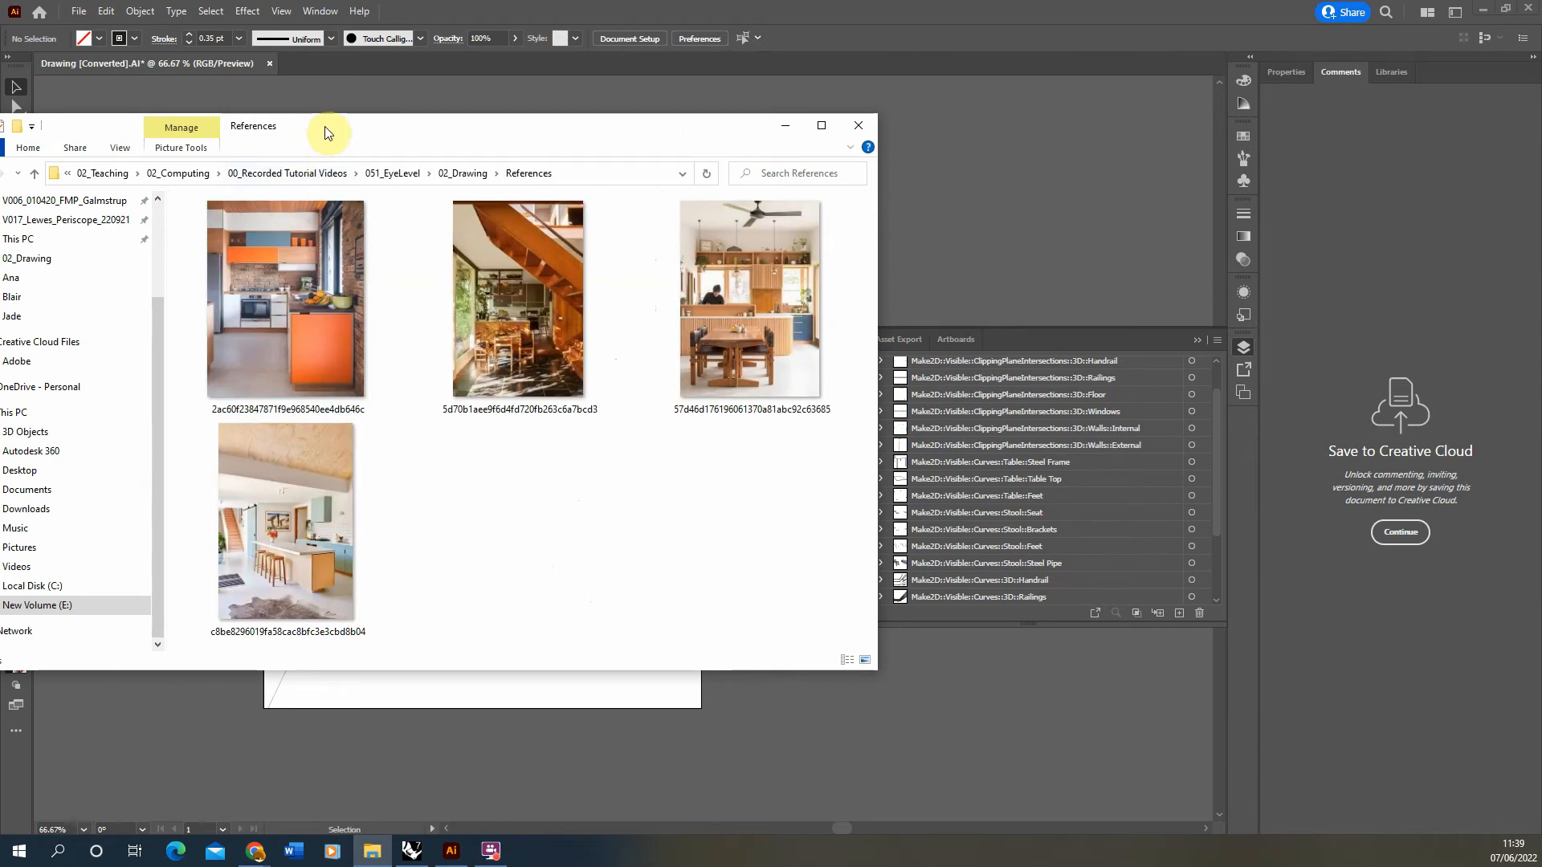
left_click_drag(324, 127, 560, 122)
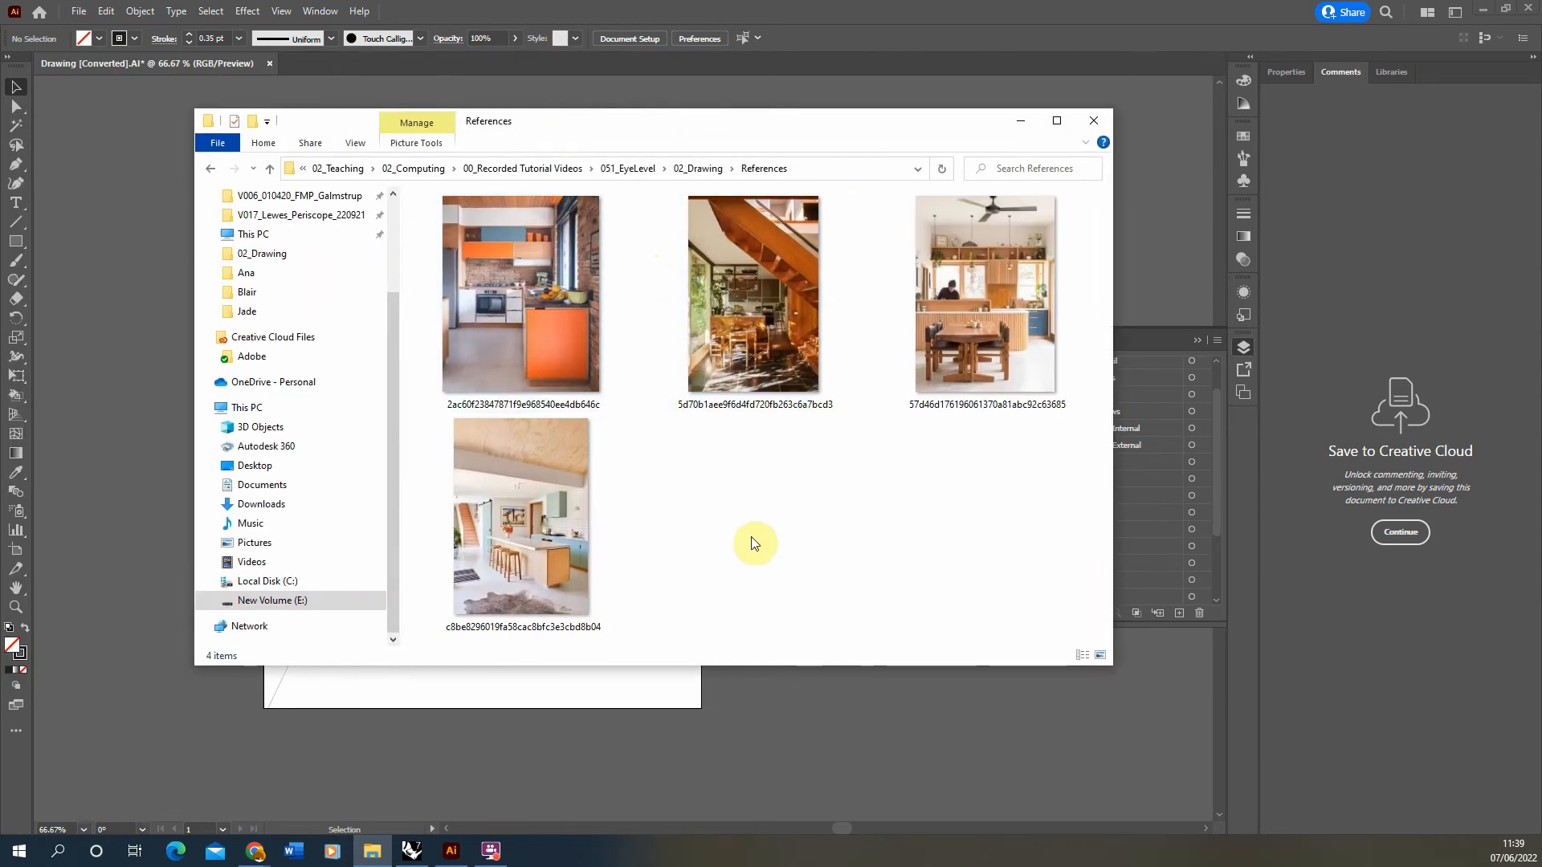
left_click_drag(636, 137, 603, 147)
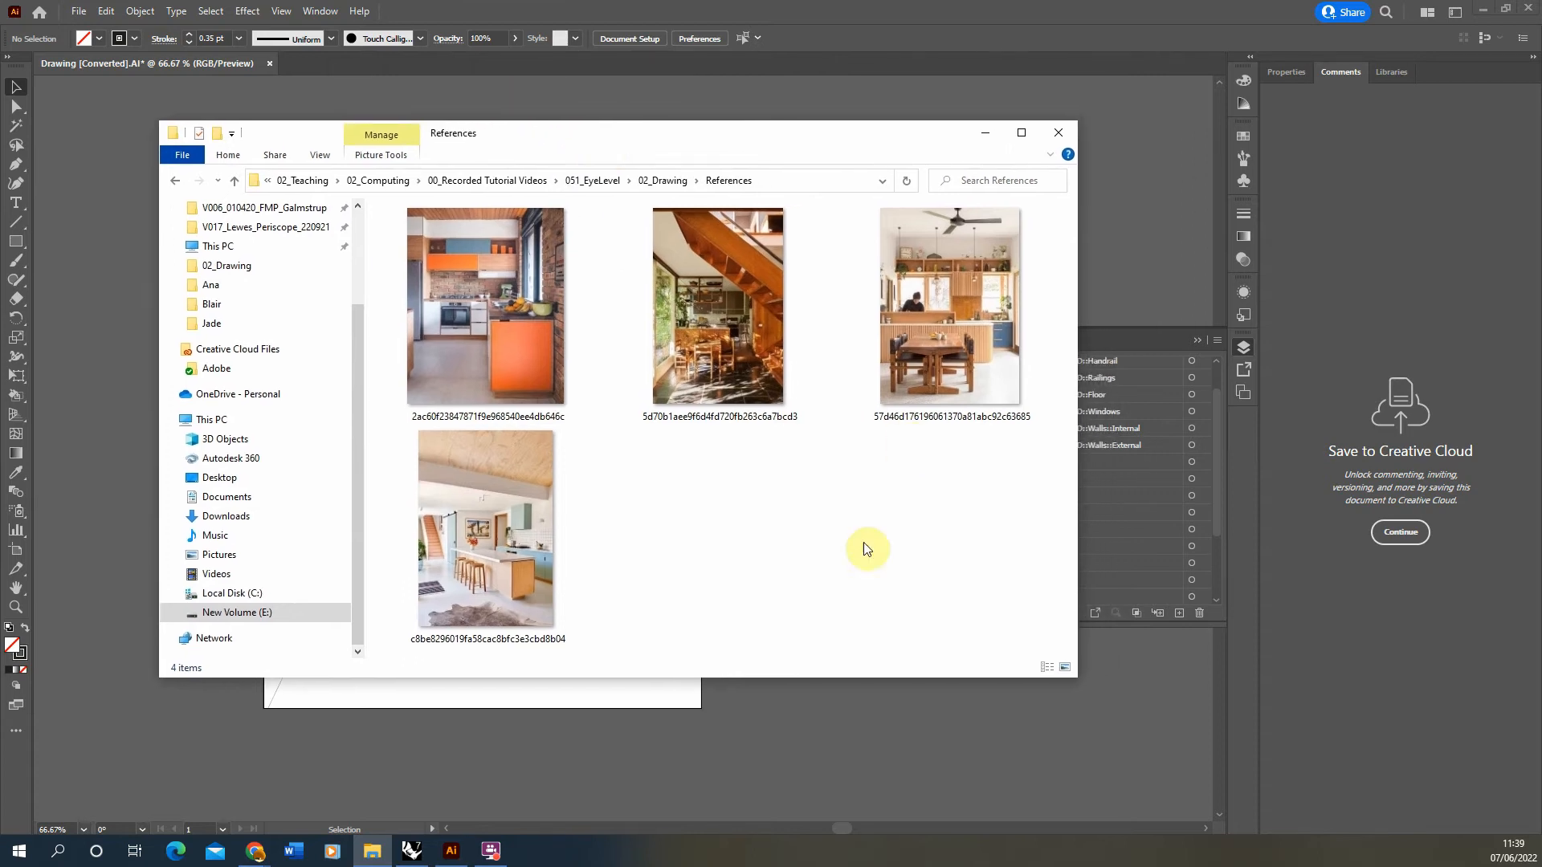
Return to Illustrator and add a new layer named Ref above all the other layers
left_click(1110, 335)
scroll(1218, 416, "up", 2)
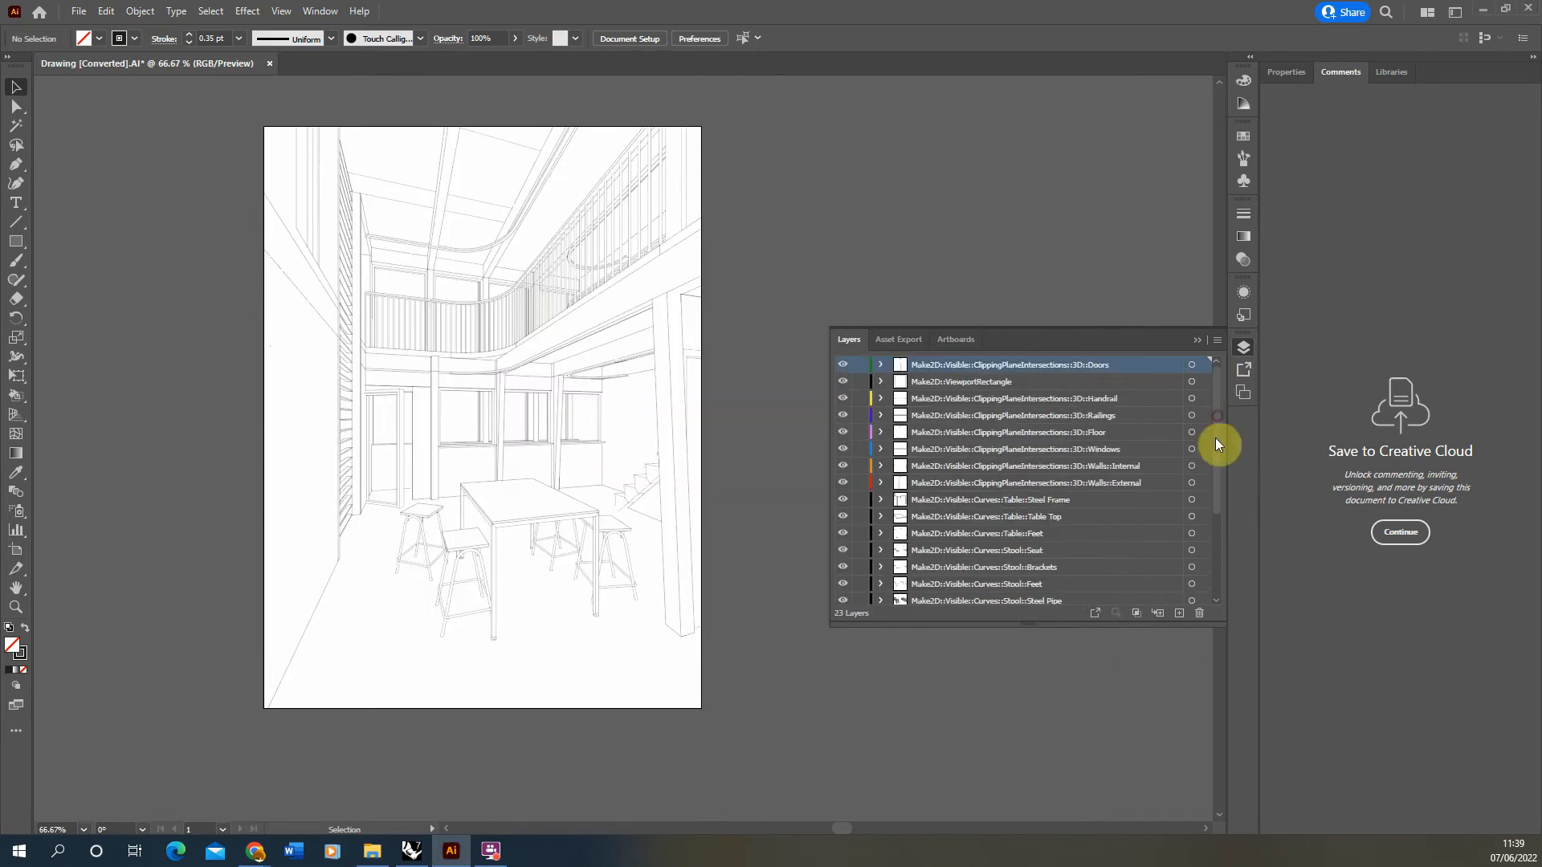
left_click(1178, 608)
double_click(932, 364)
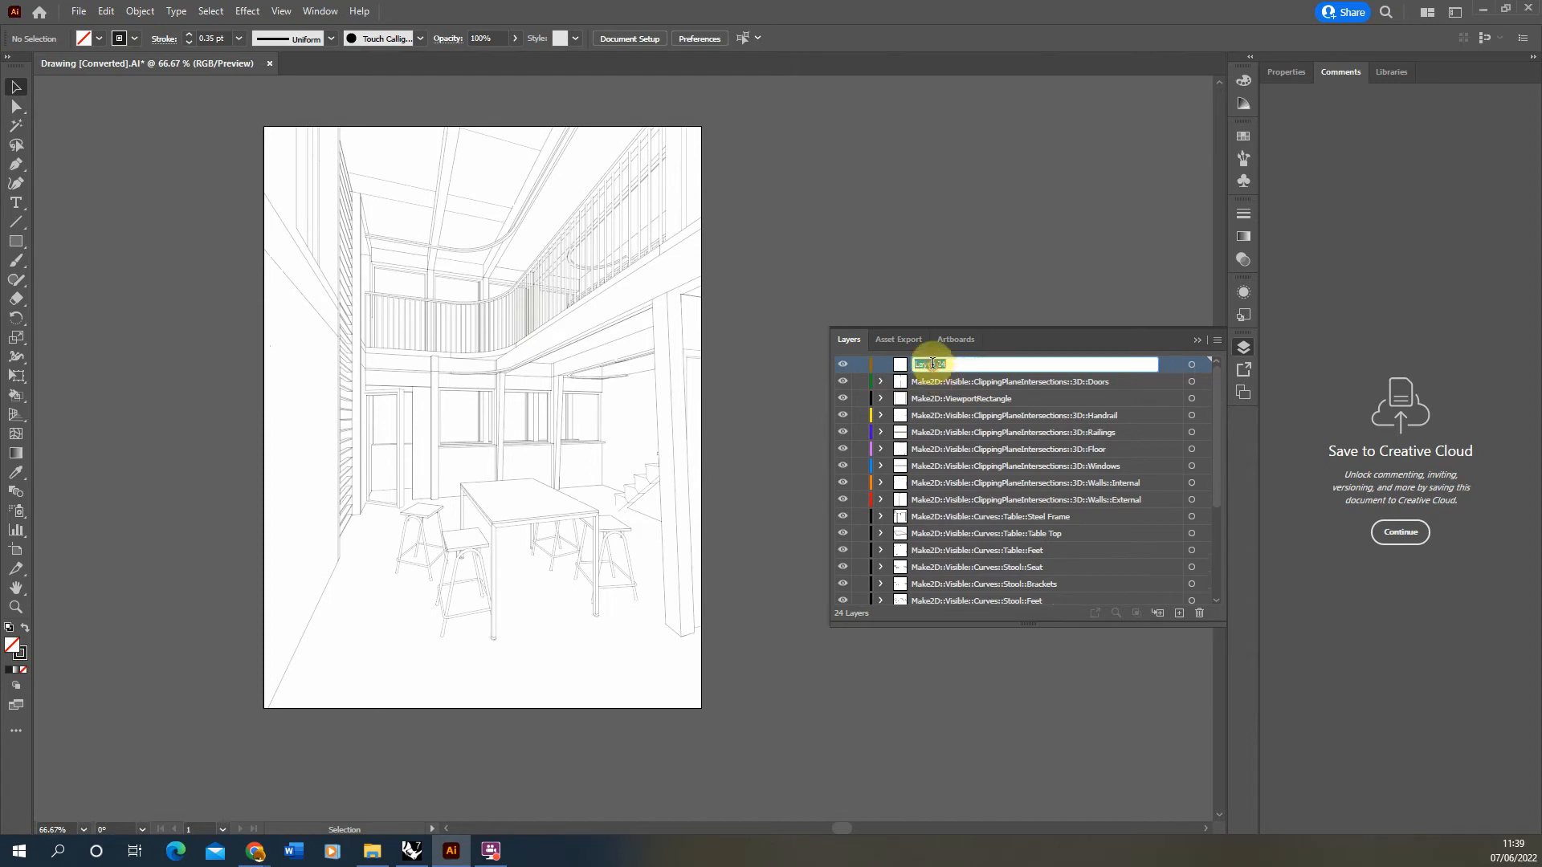
type("Ref")
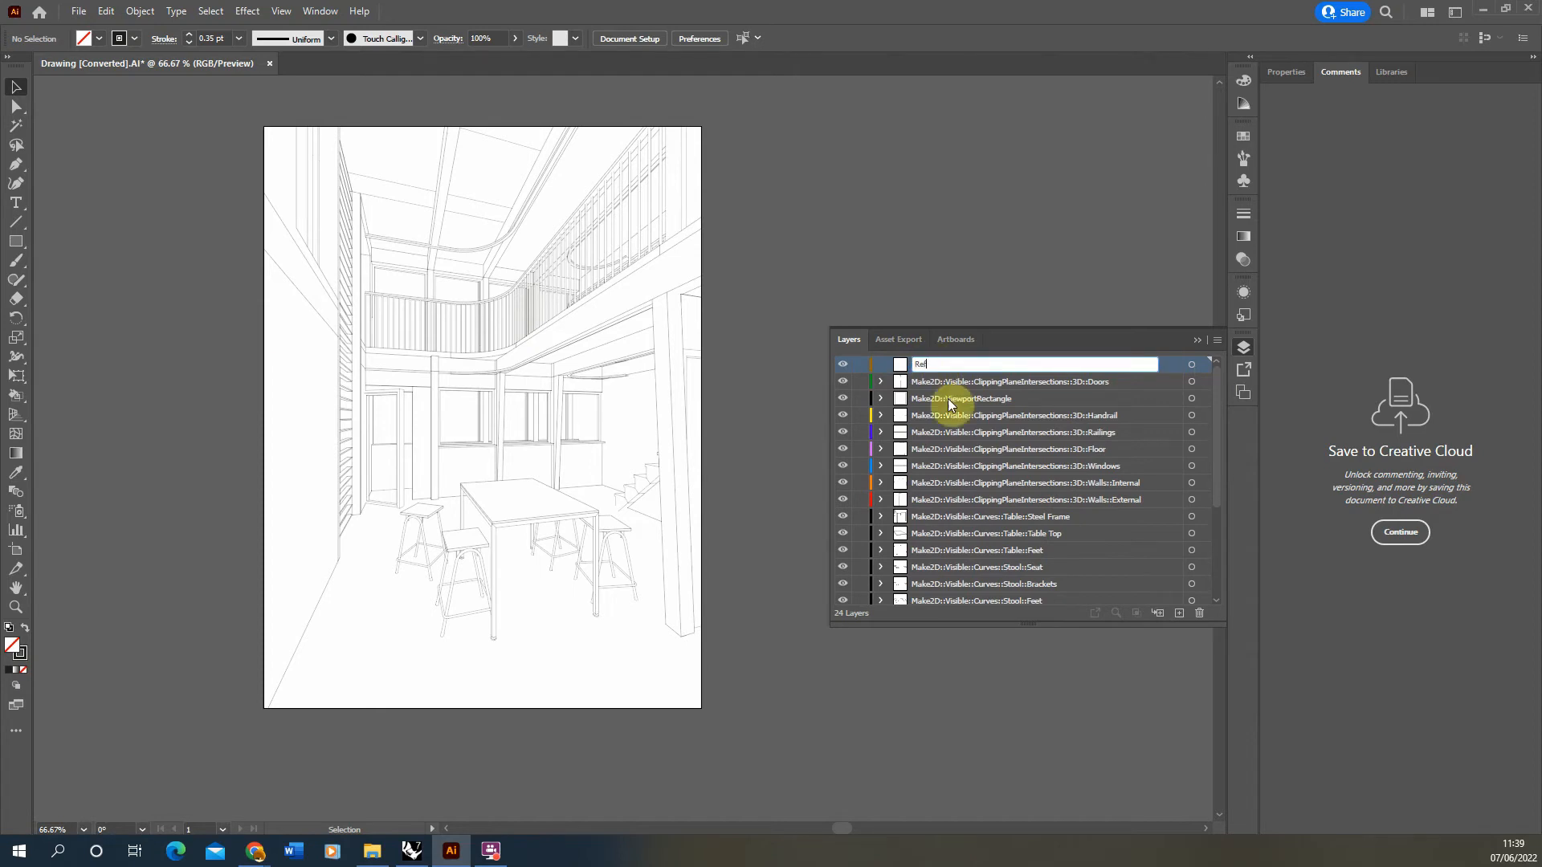
left_click(874, 243)
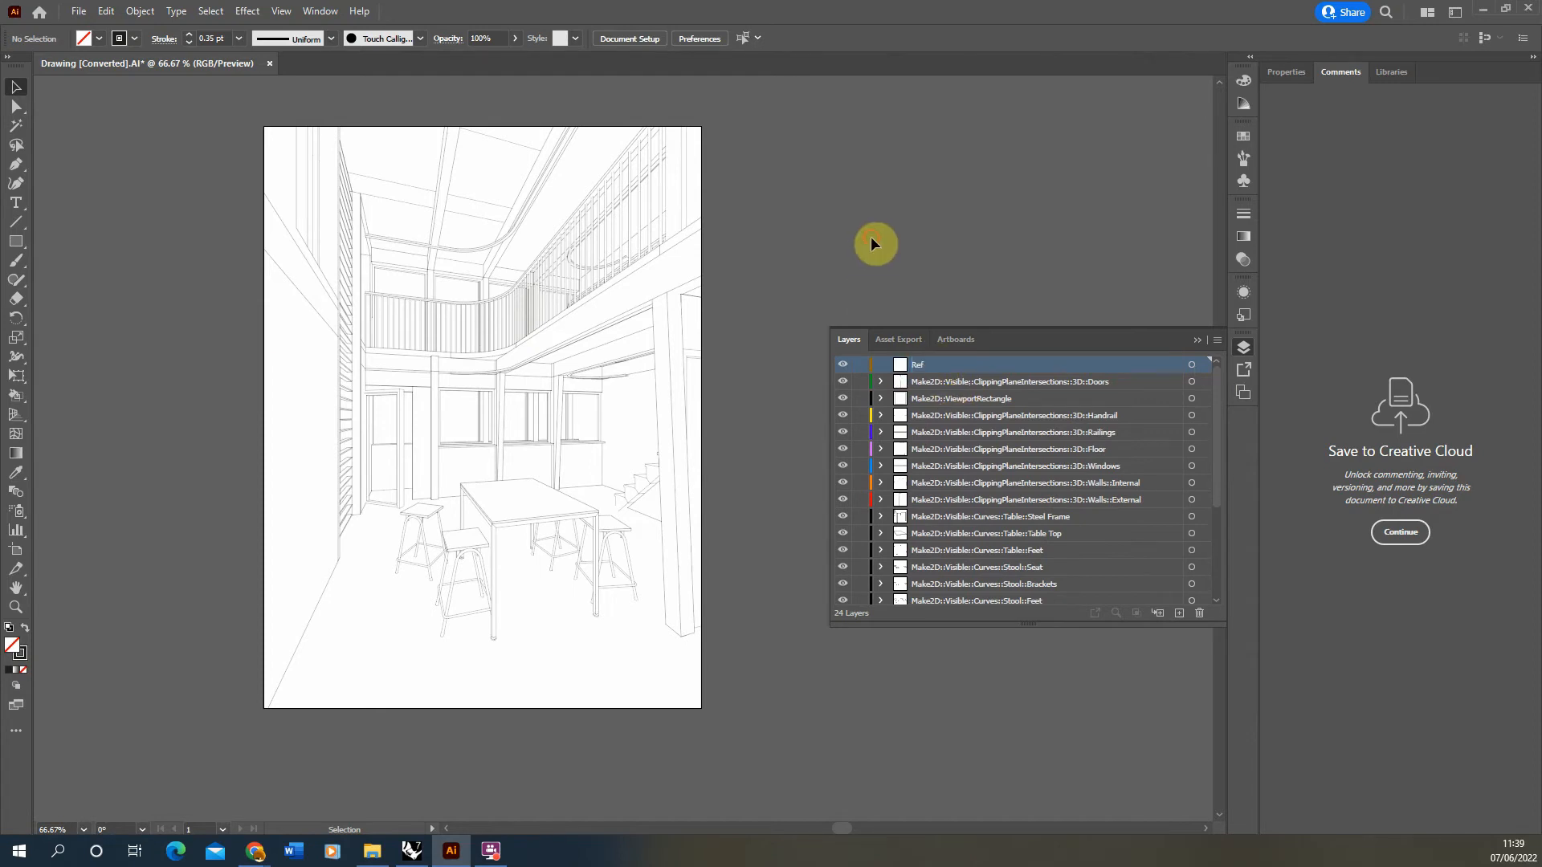
Place the pale kitchen photo with the timber ceiling and cowhide rug from the References folder beside the artboard's left edge
left_click(374, 853)
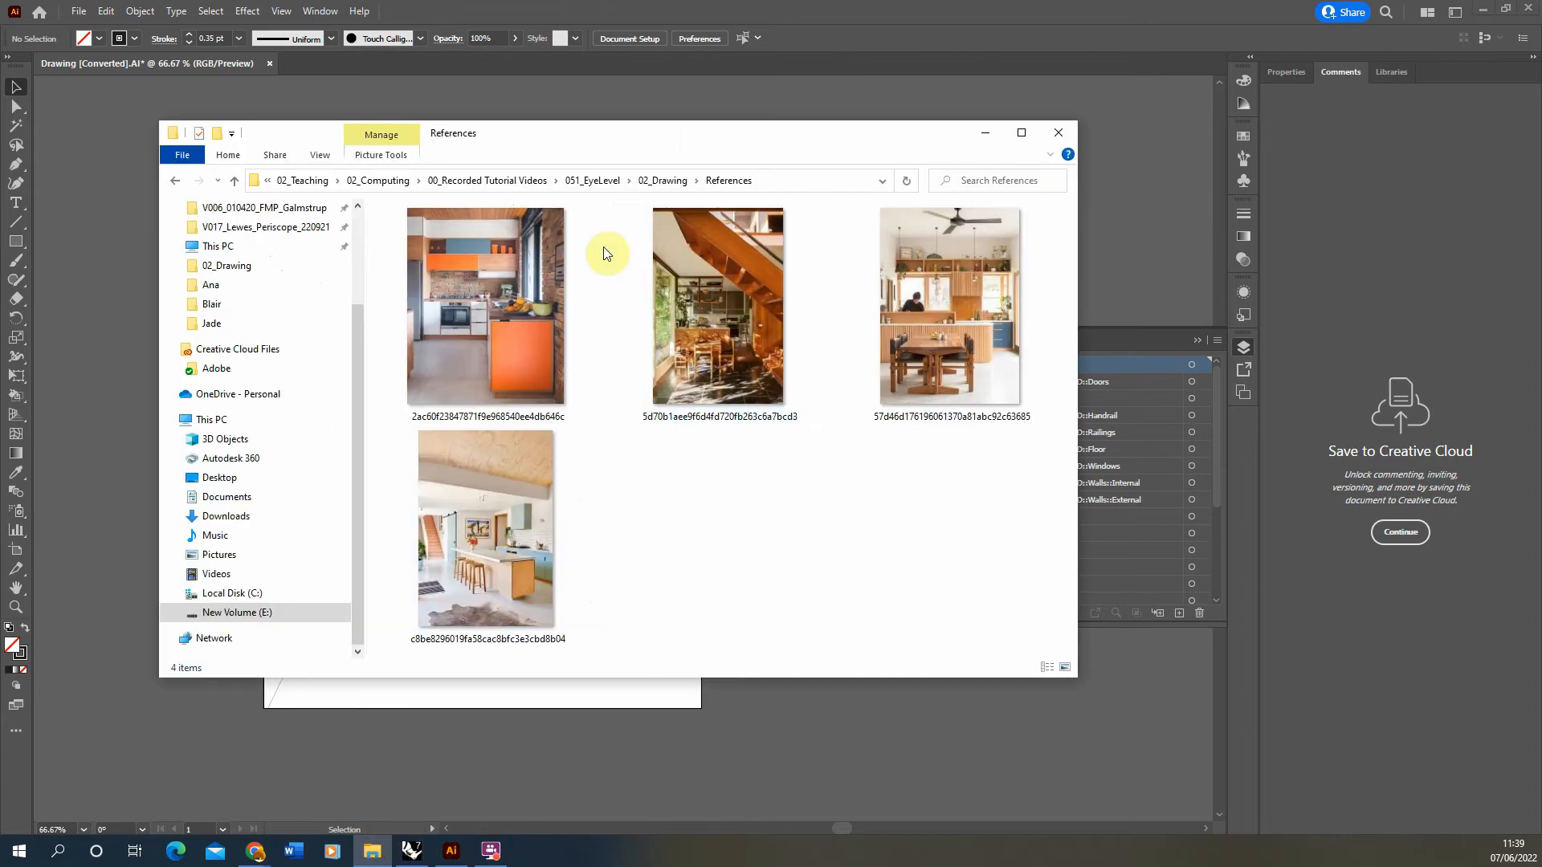
left_click_drag(571, 136, 748, 149)
left_click_drag(636, 565, 147, 532)
left_click_drag(342, 247, 103, 592)
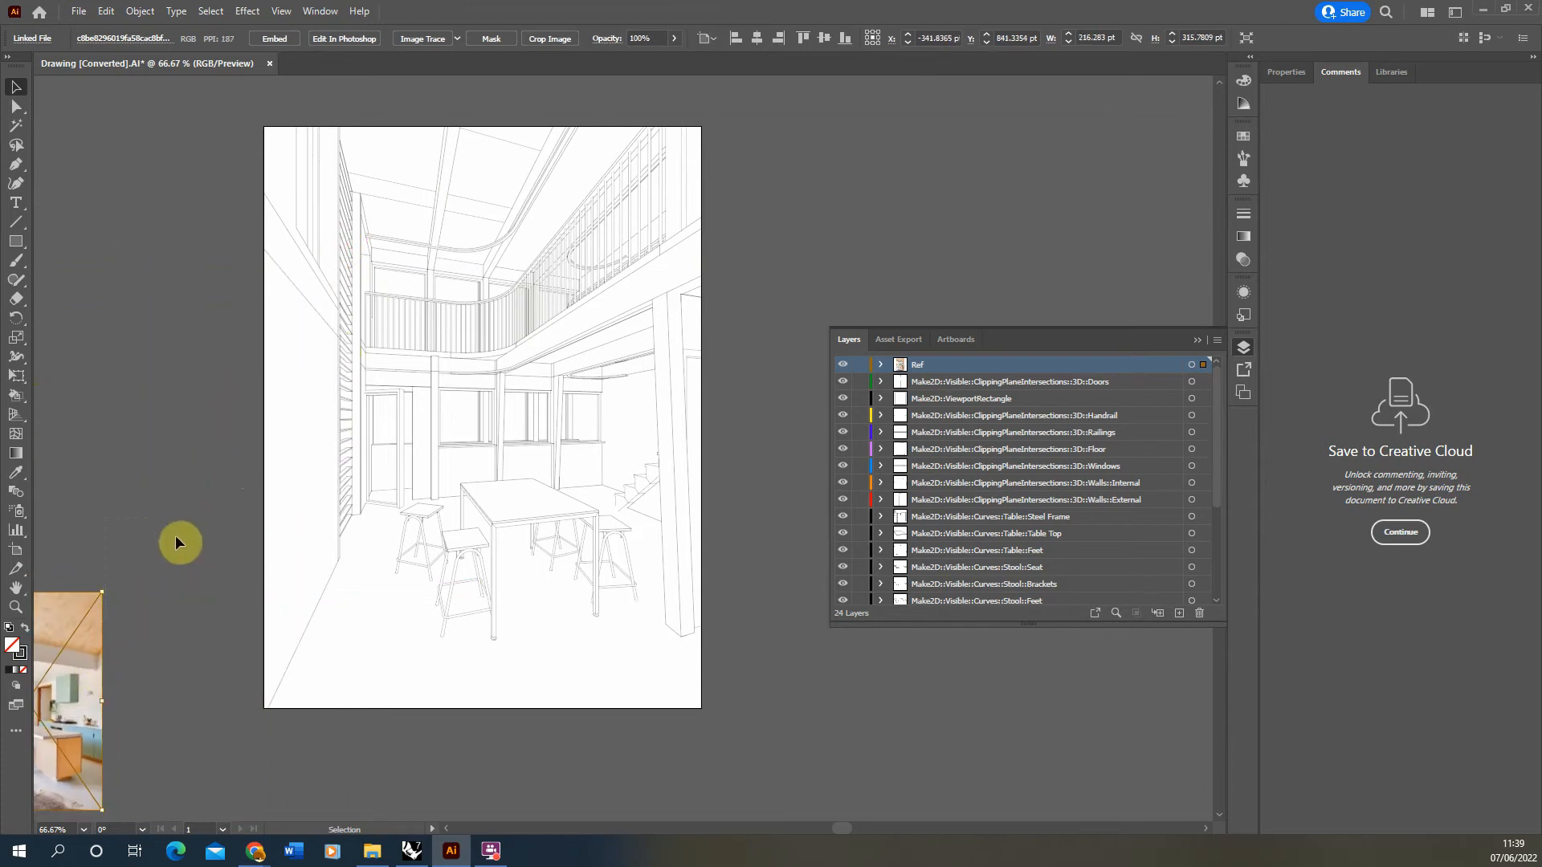
left_click_drag(92, 655, 221, 546)
Place the timber staircase photo from the References folder to the left of the pale kitchen photo and deselect it
left_click(376, 852)
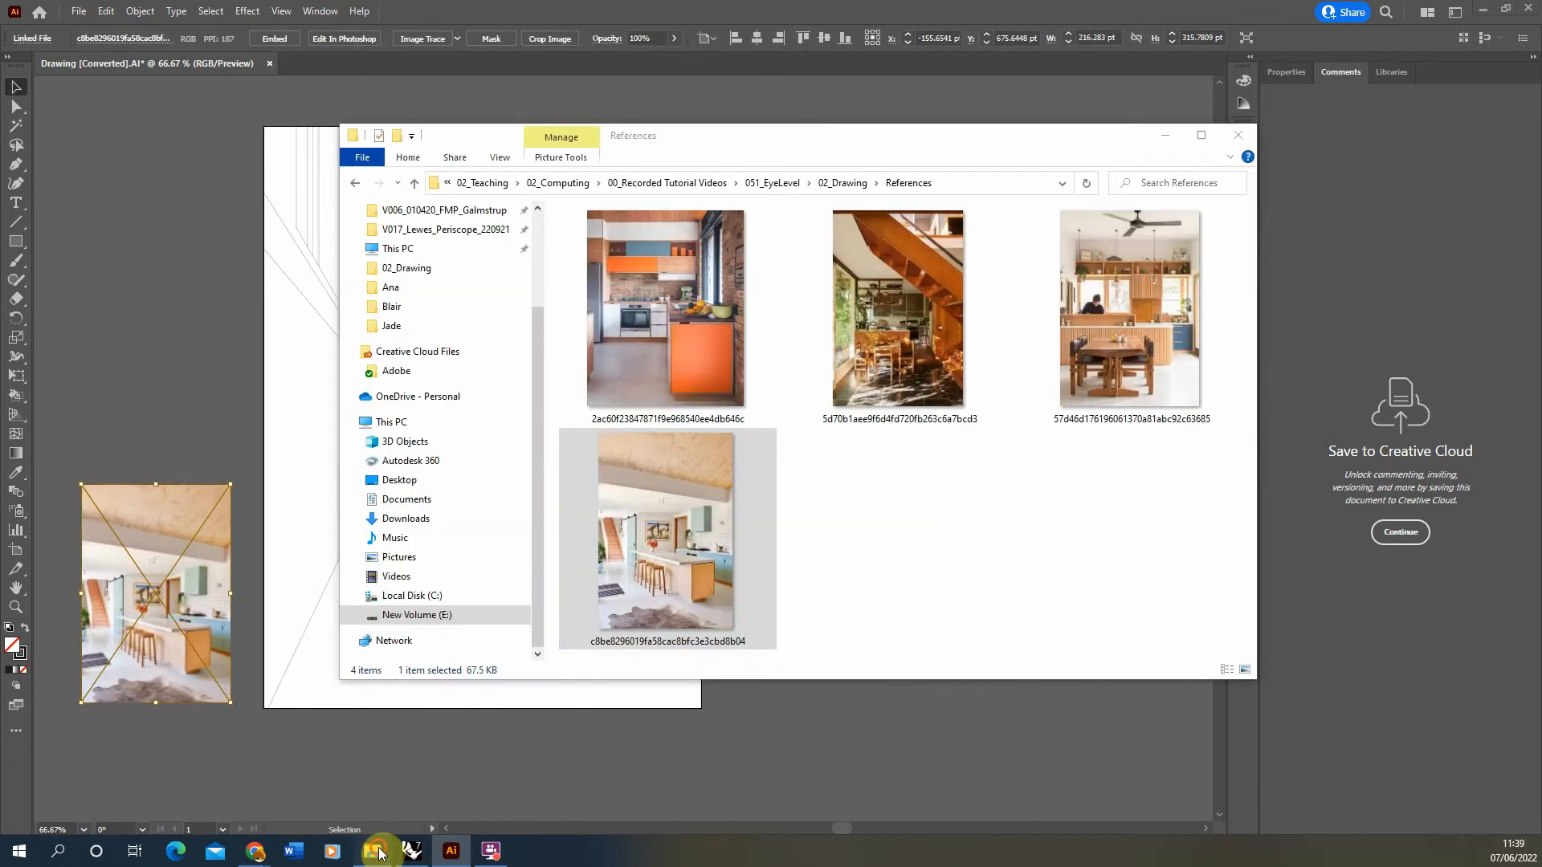
left_click_drag(891, 387, 137, 490)
scroll(253, 389, "down", 2, "alt")
left_click_drag(159, 399, 137, 472)
left_click(193, 403)
Place the orange kitchen photo from the References folder above the timber staircase photo and deselect it
left_click(374, 852)
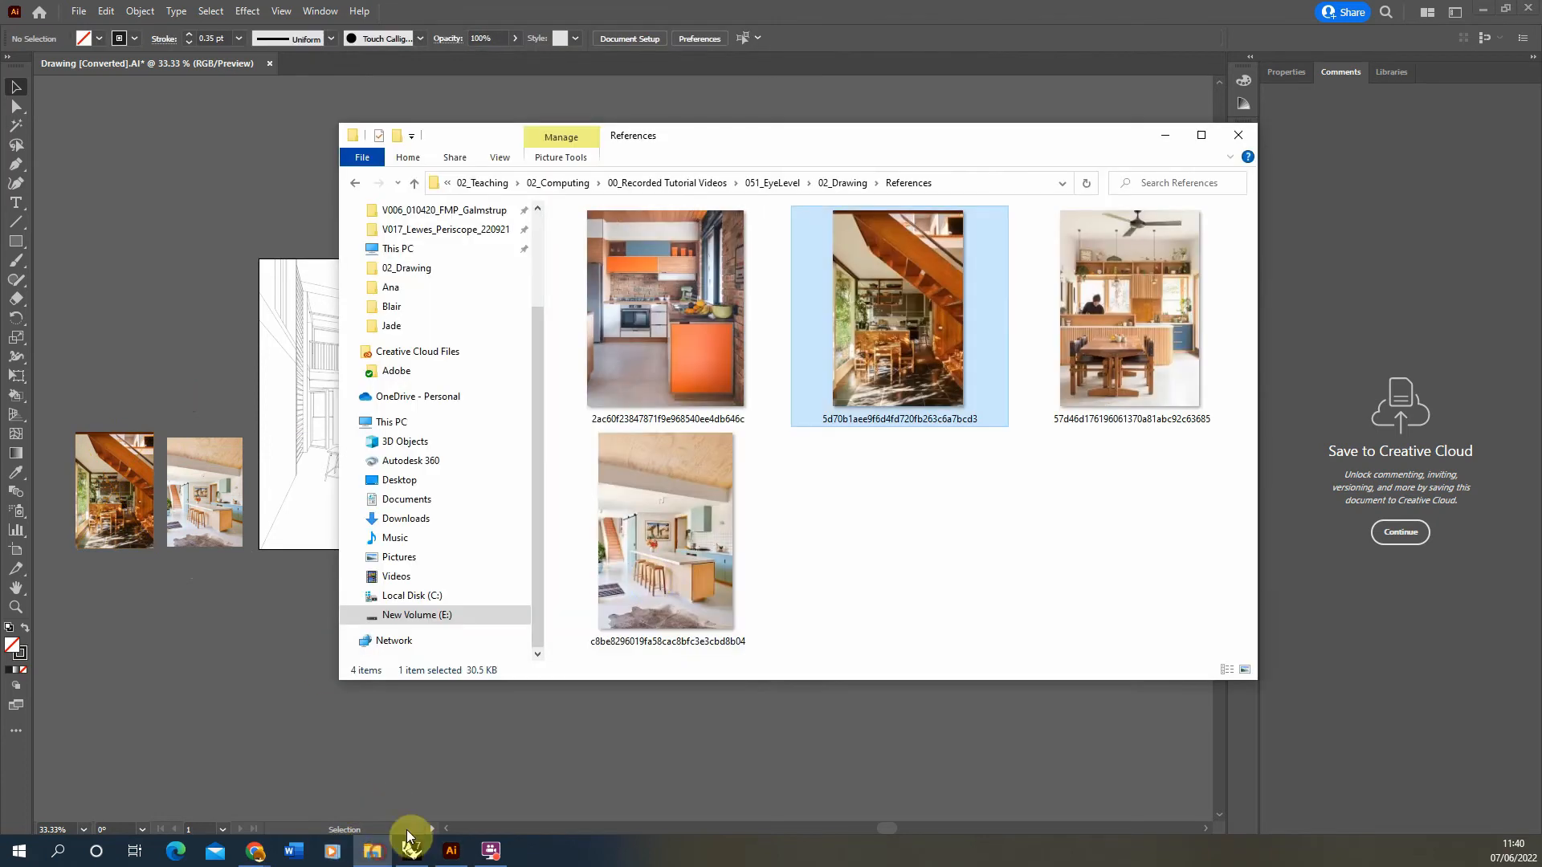
left_click_drag(706, 337, 138, 392)
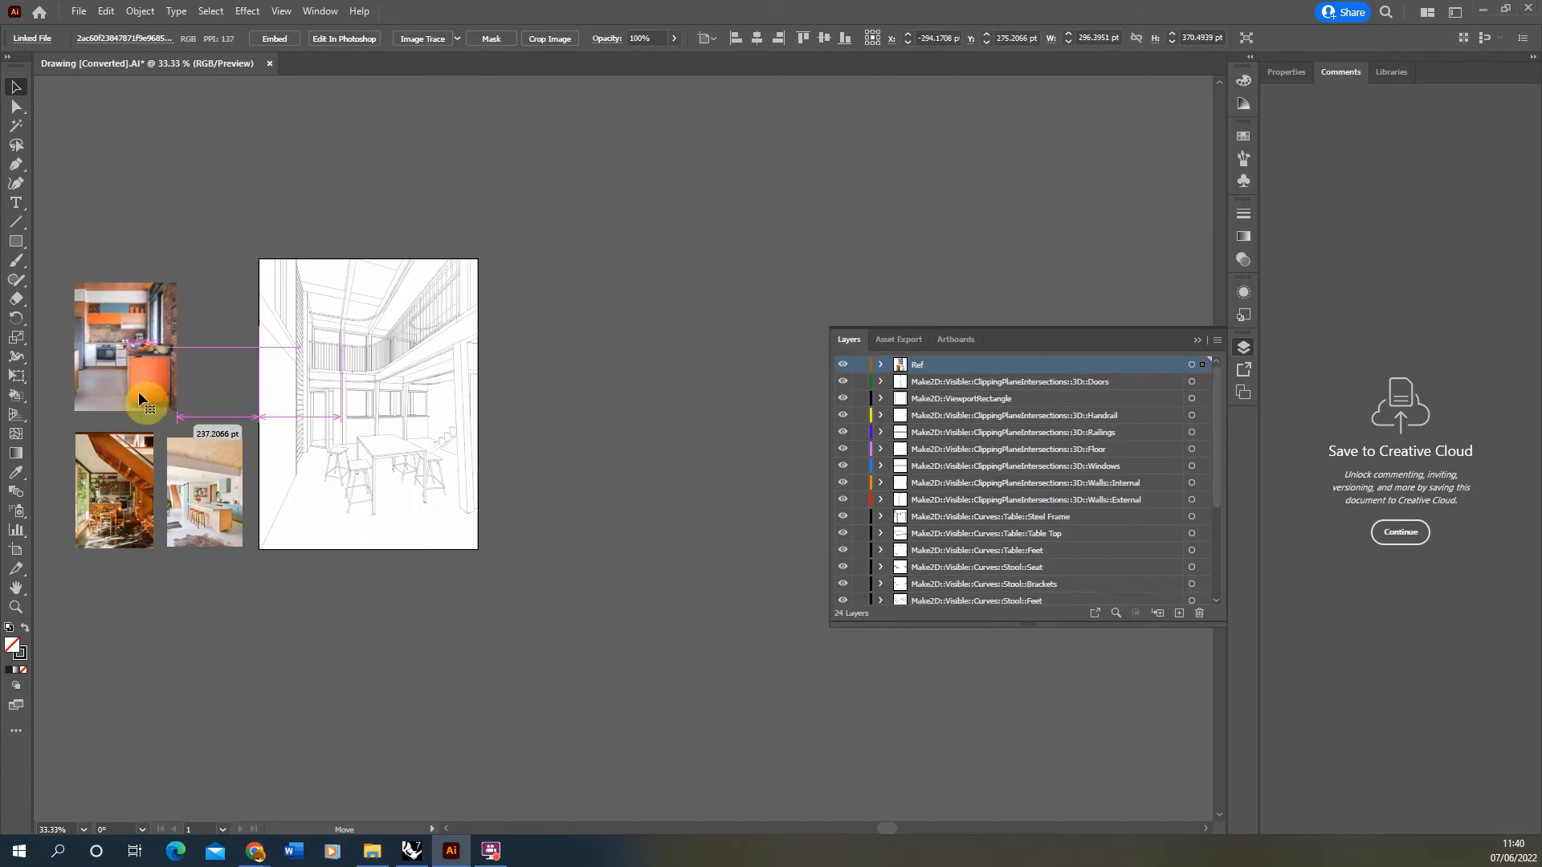
left_click(402, 787)
Place the dining room photo with the ceiling fan from the References folder above the pale kitchen photo and deselect it
left_click(372, 852)
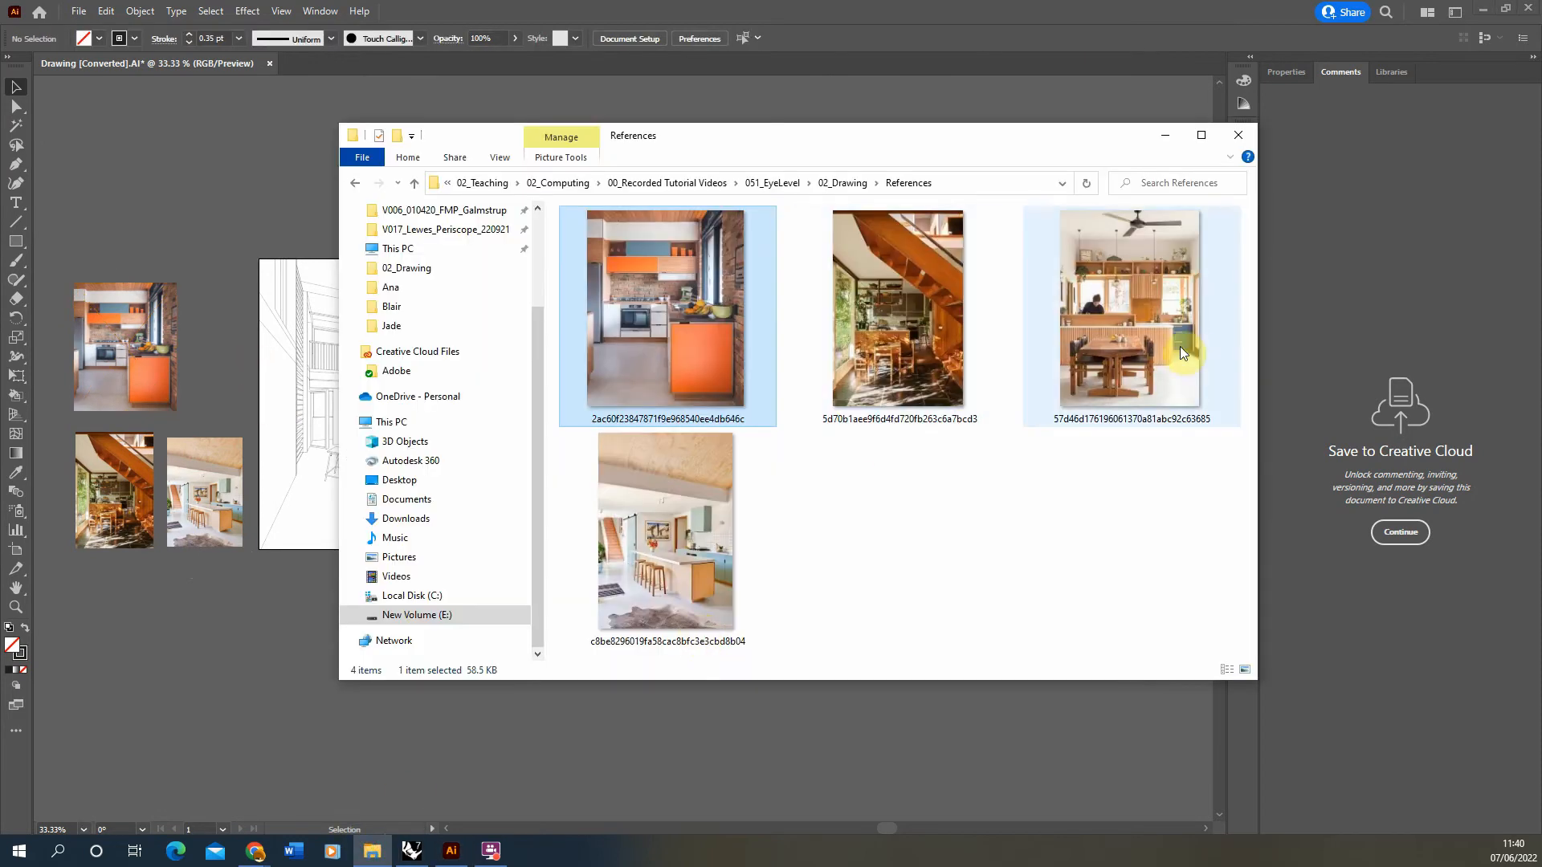
left_click_drag(1137, 342, 209, 339)
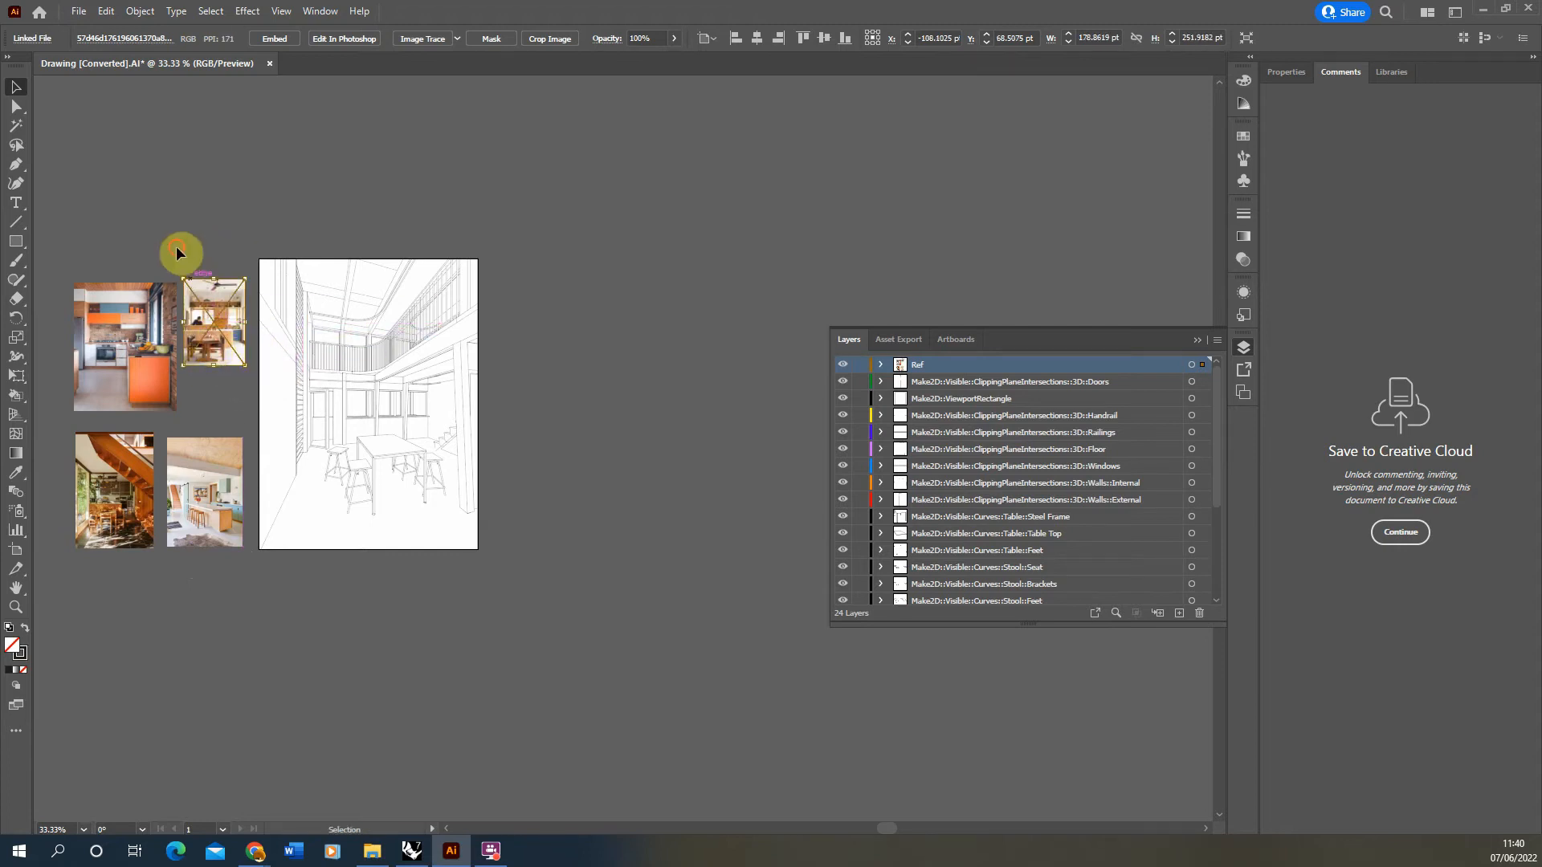
left_click(176, 245)
scroll(106, 317, "up", 2, "alt")
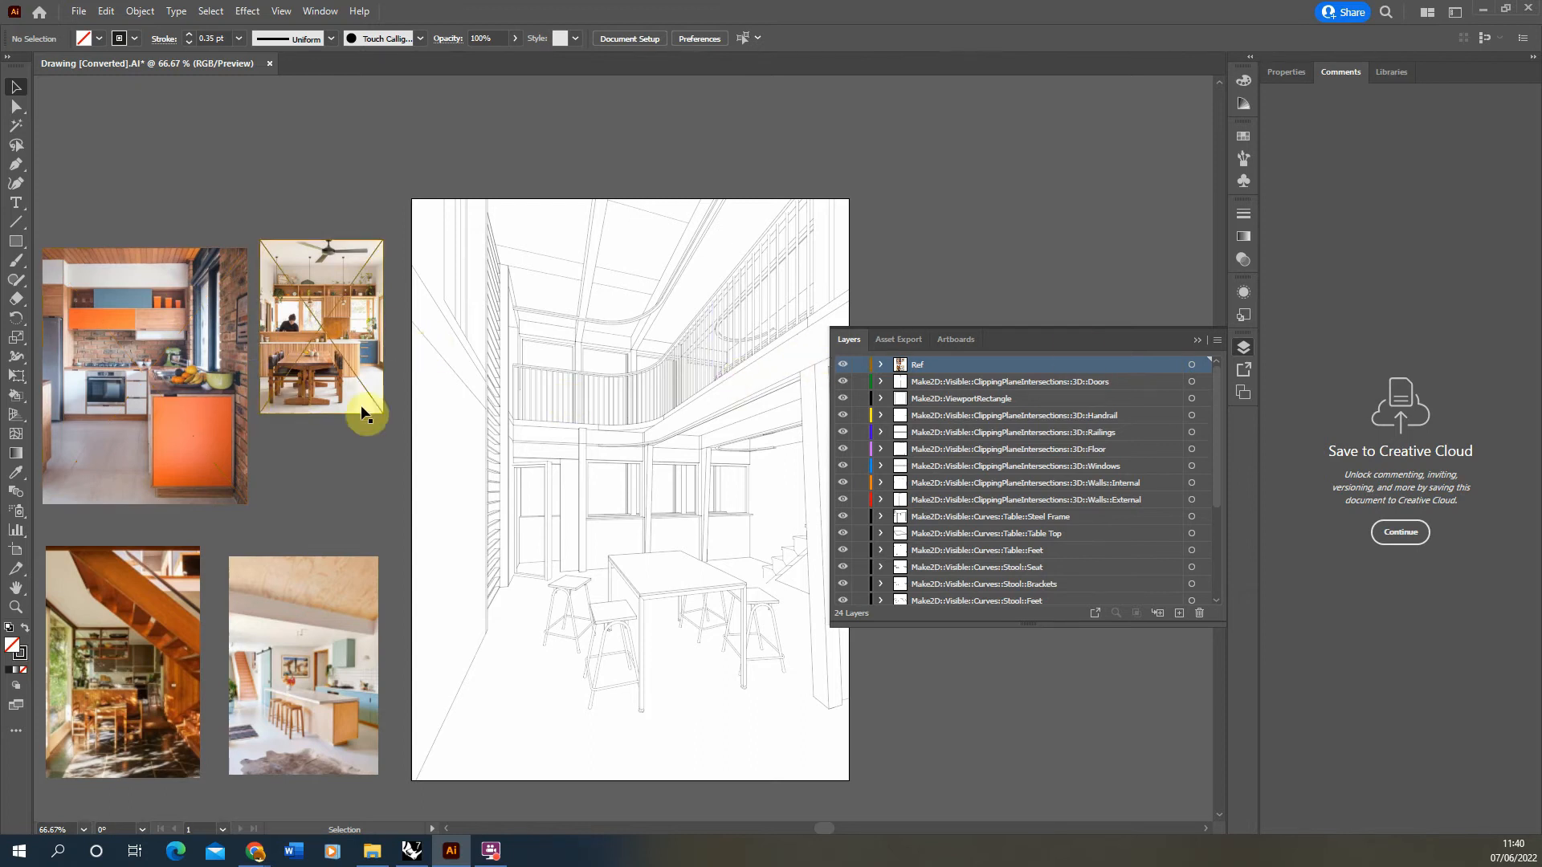
scroll(498, 387, "down", 1, "alt")
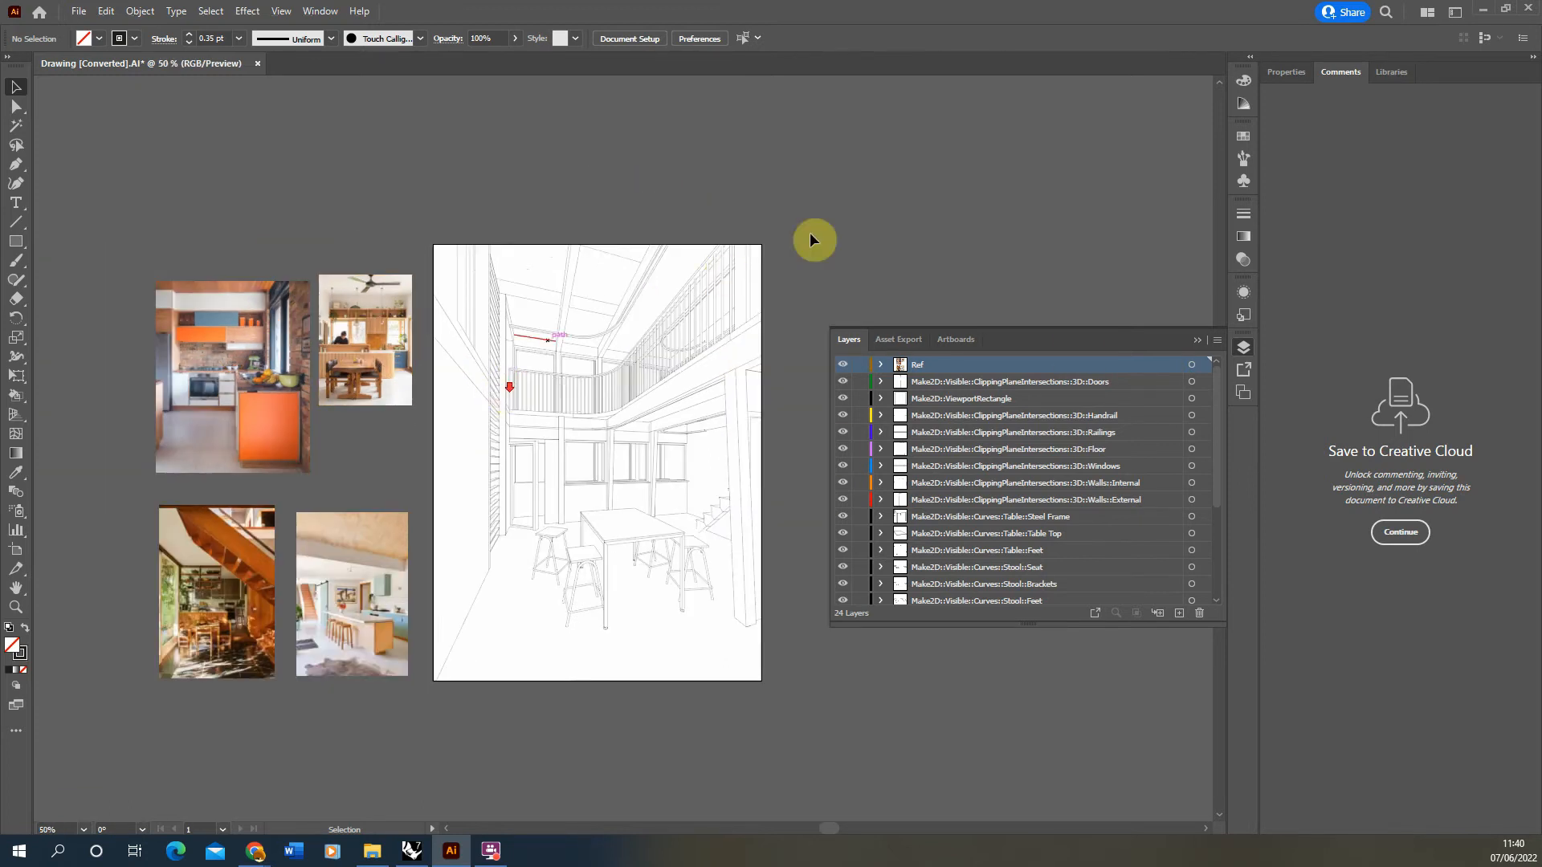
Lock the Ref layer and select all the linework of the drawing
left_click(860, 364)
key("ctrl+a")
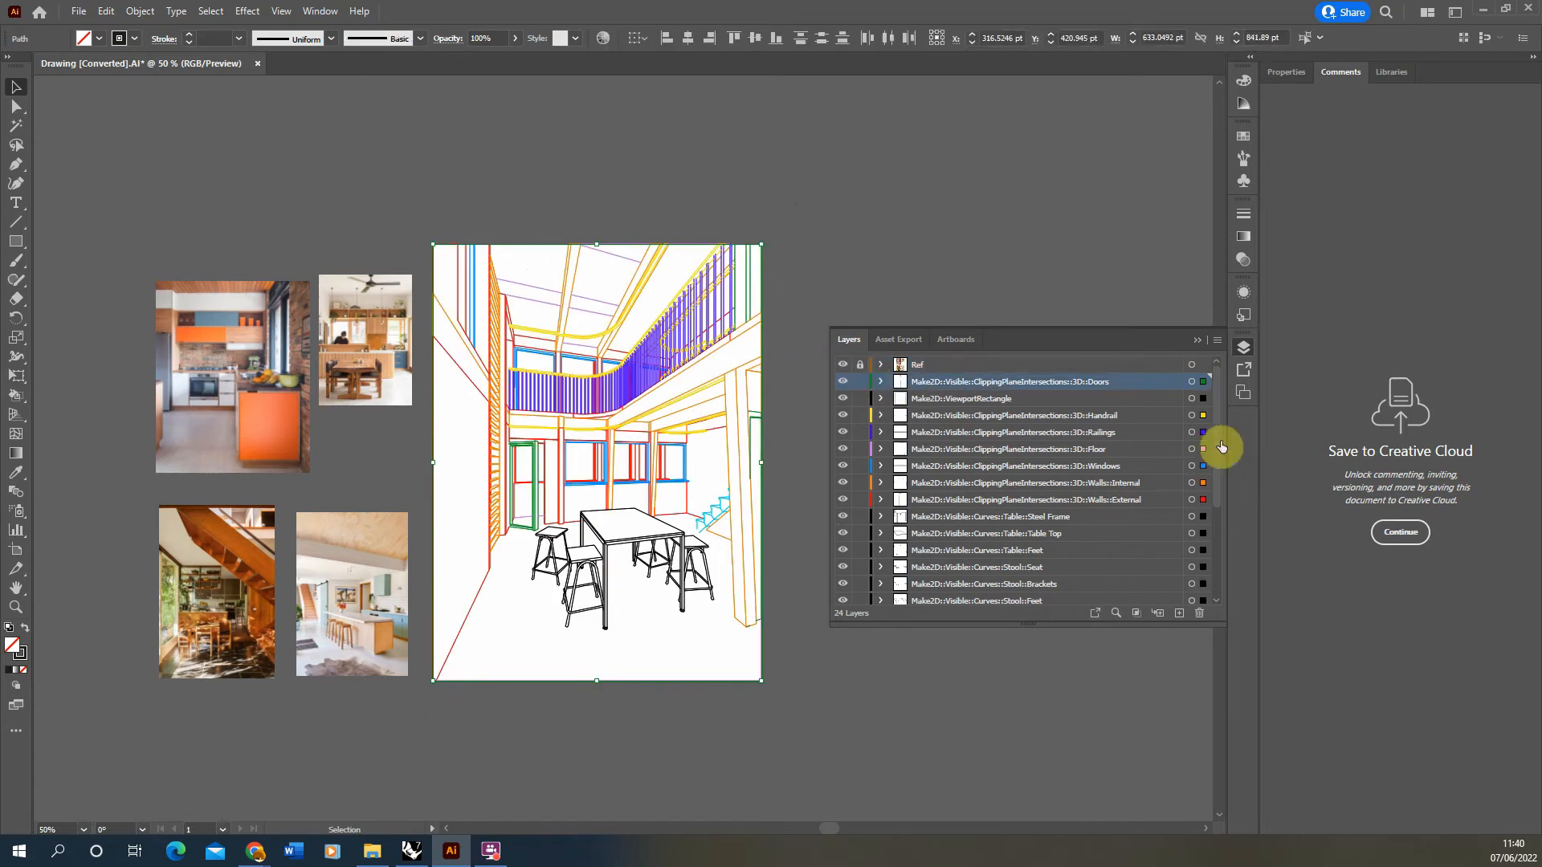
left_click_drag(1214, 389, 1213, 557)
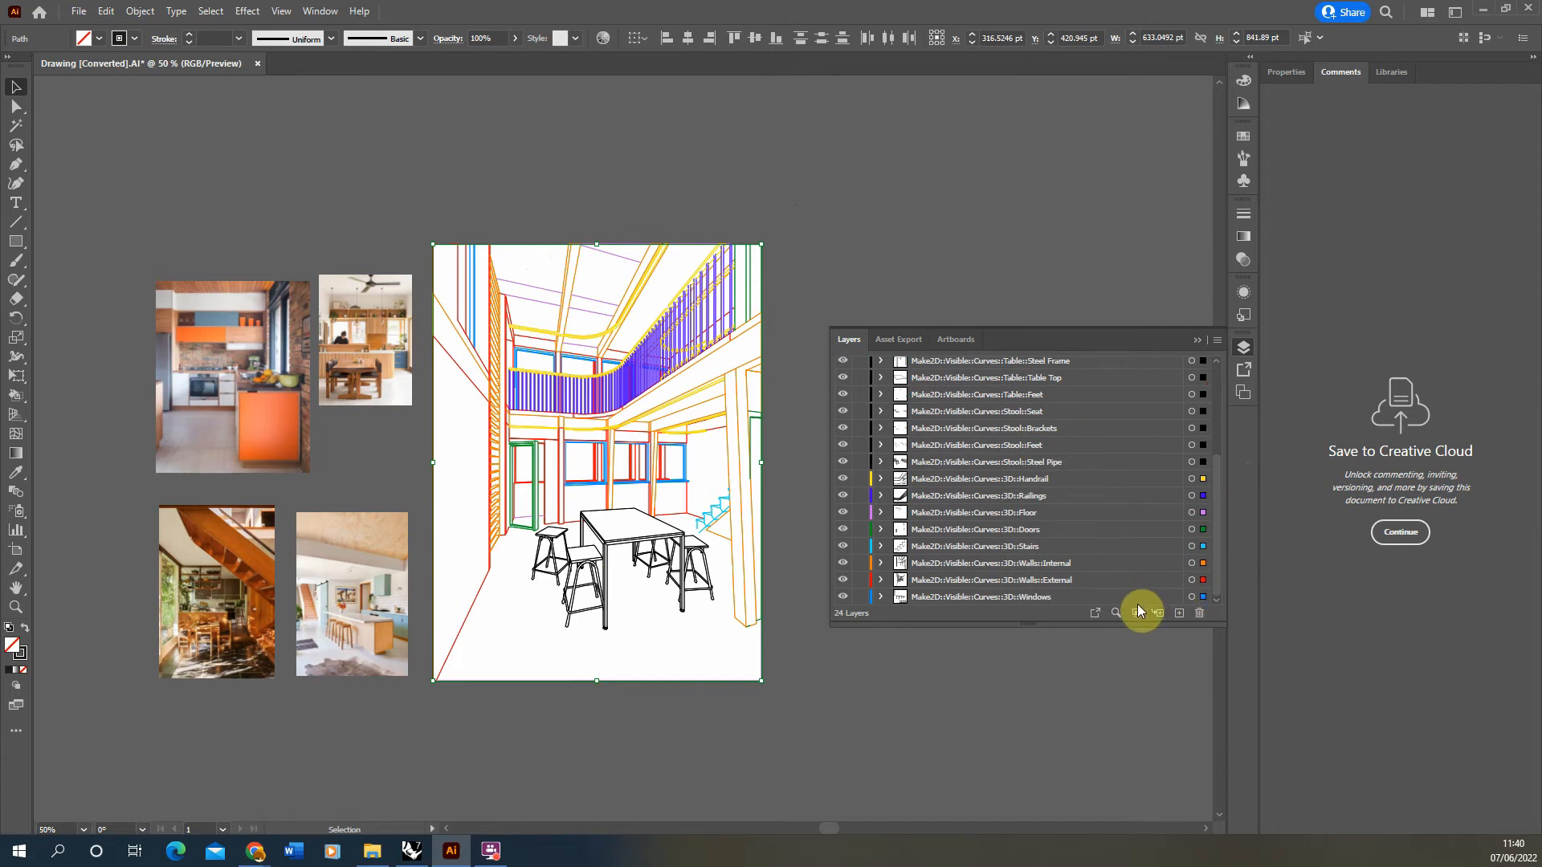
Add a new layer named Paint and position it beneath all the other layers, keeping the linework selected
left_click(1176, 612)
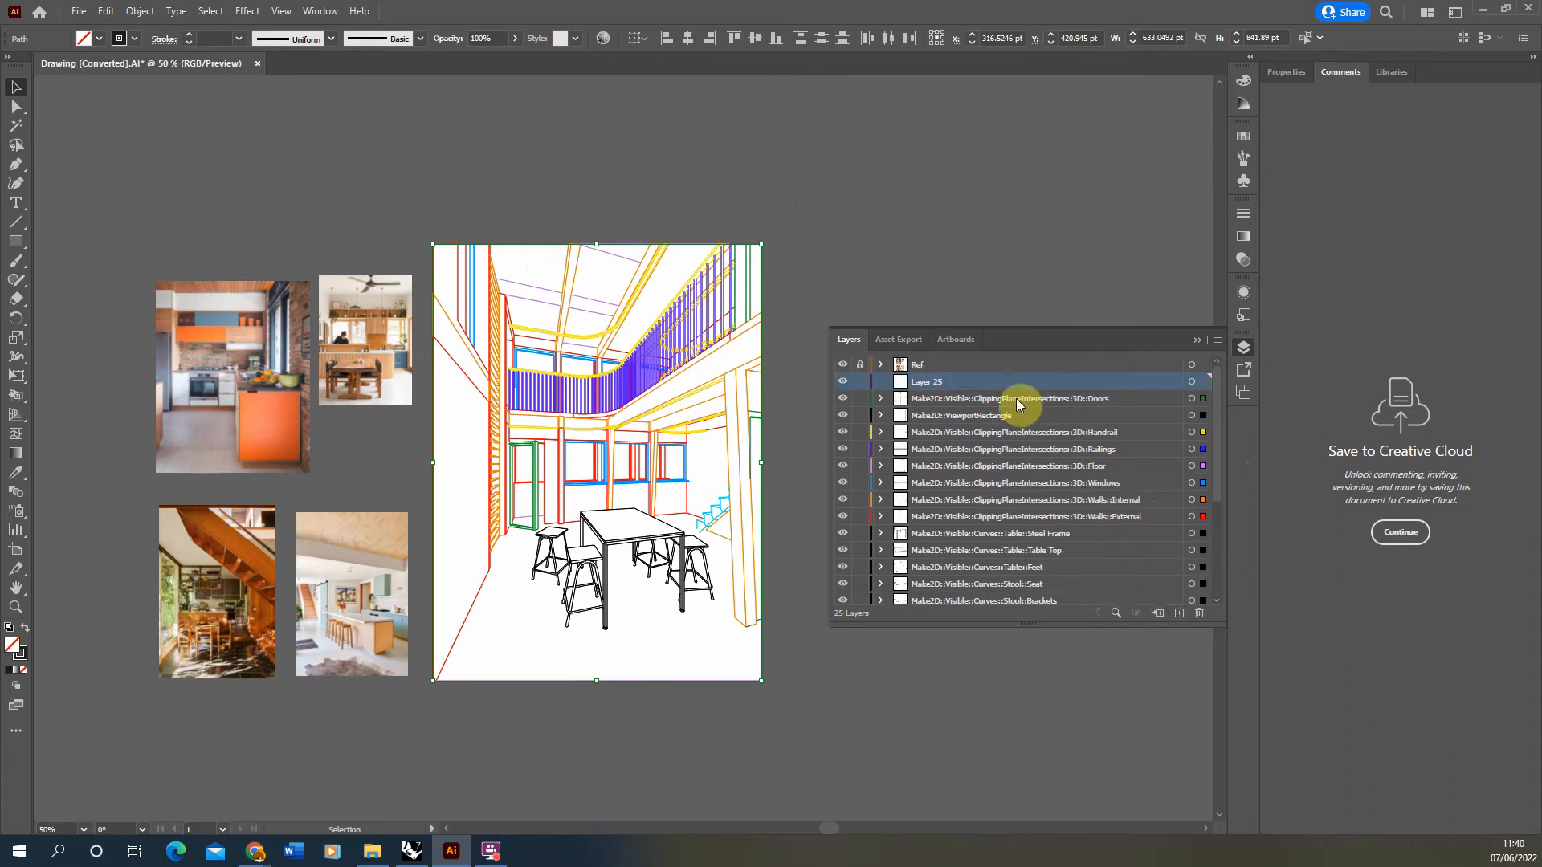
left_click_drag(1015, 399, 988, 610)
scroll(1044, 550, "down", 3)
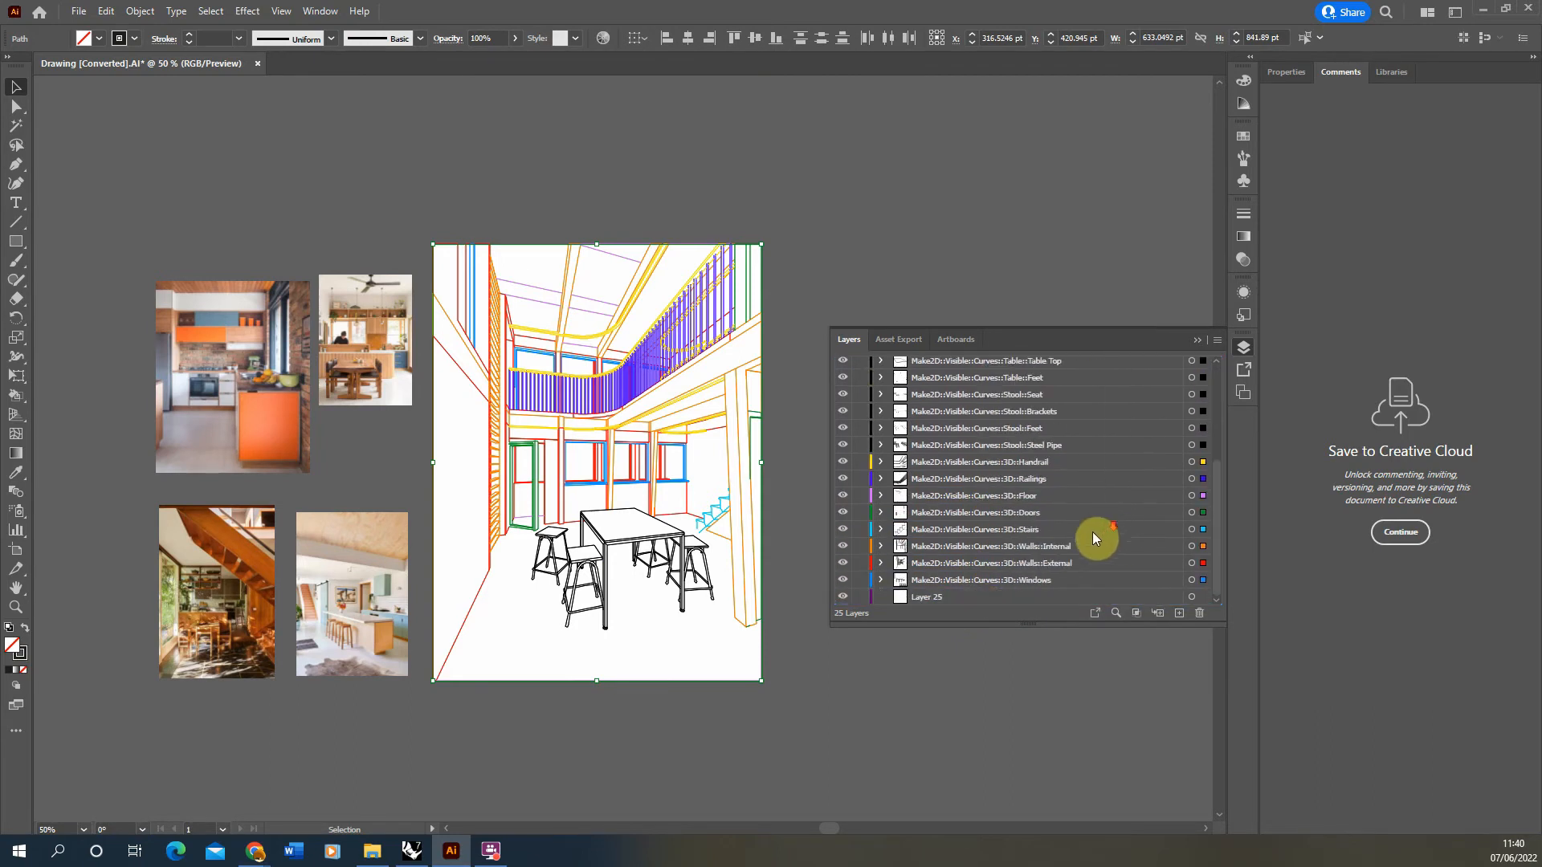
double_click(934, 599)
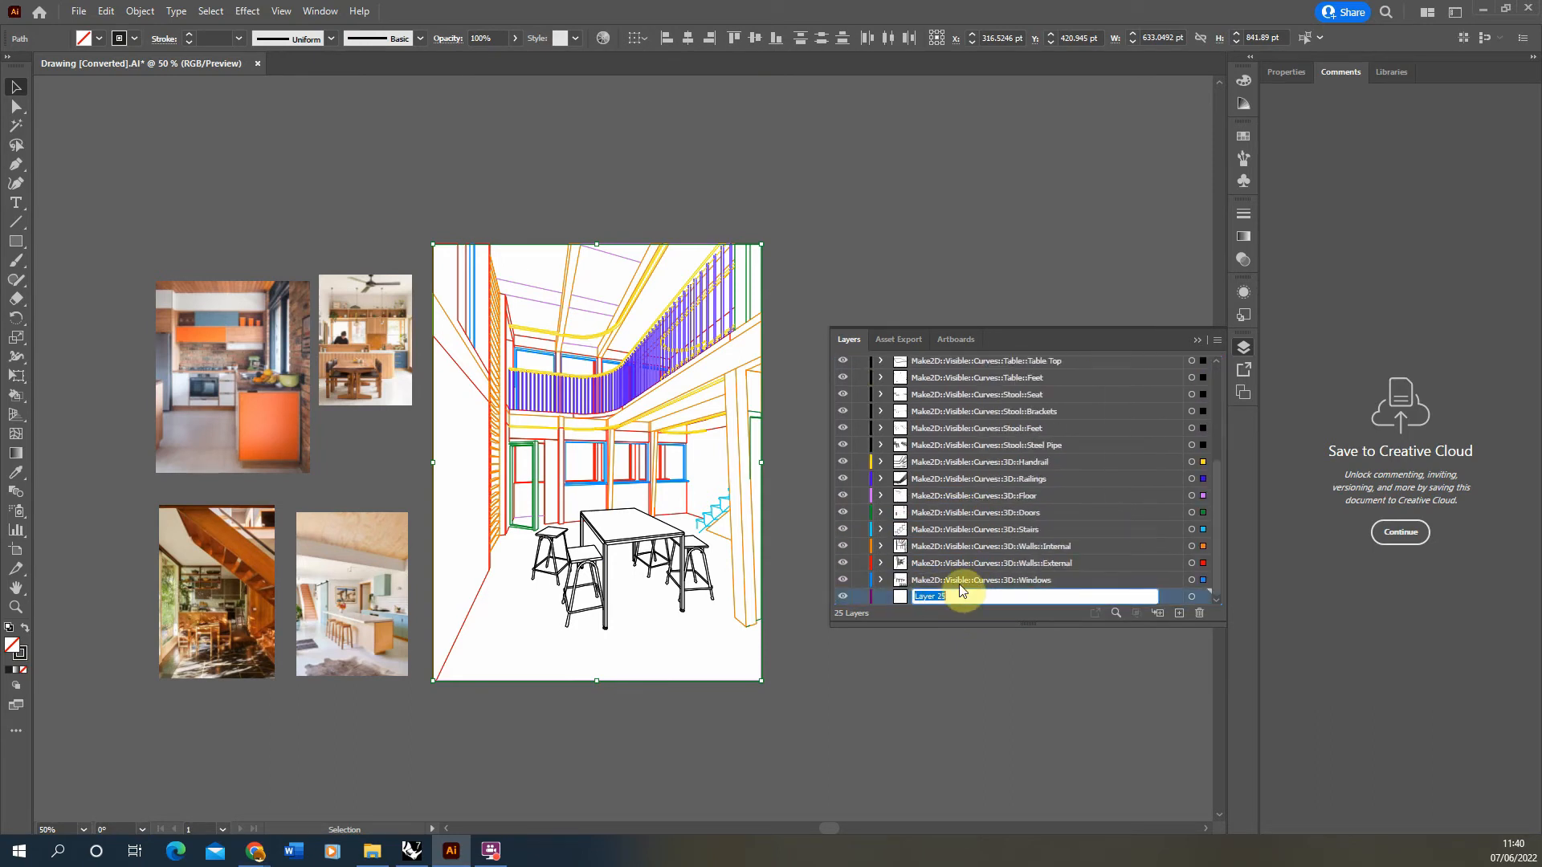
type("Paint")
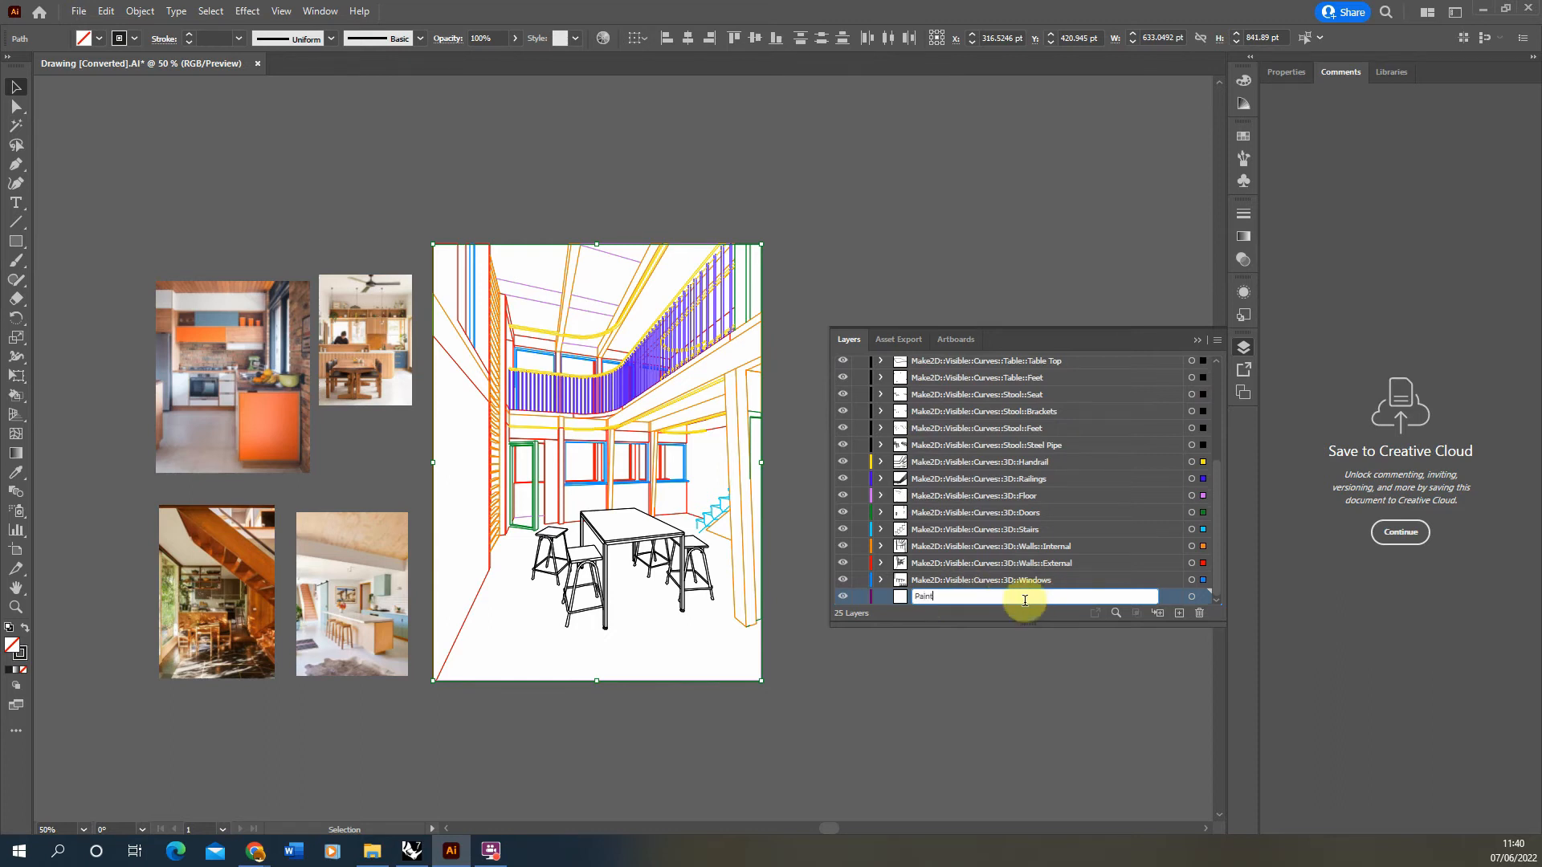
key("Return")
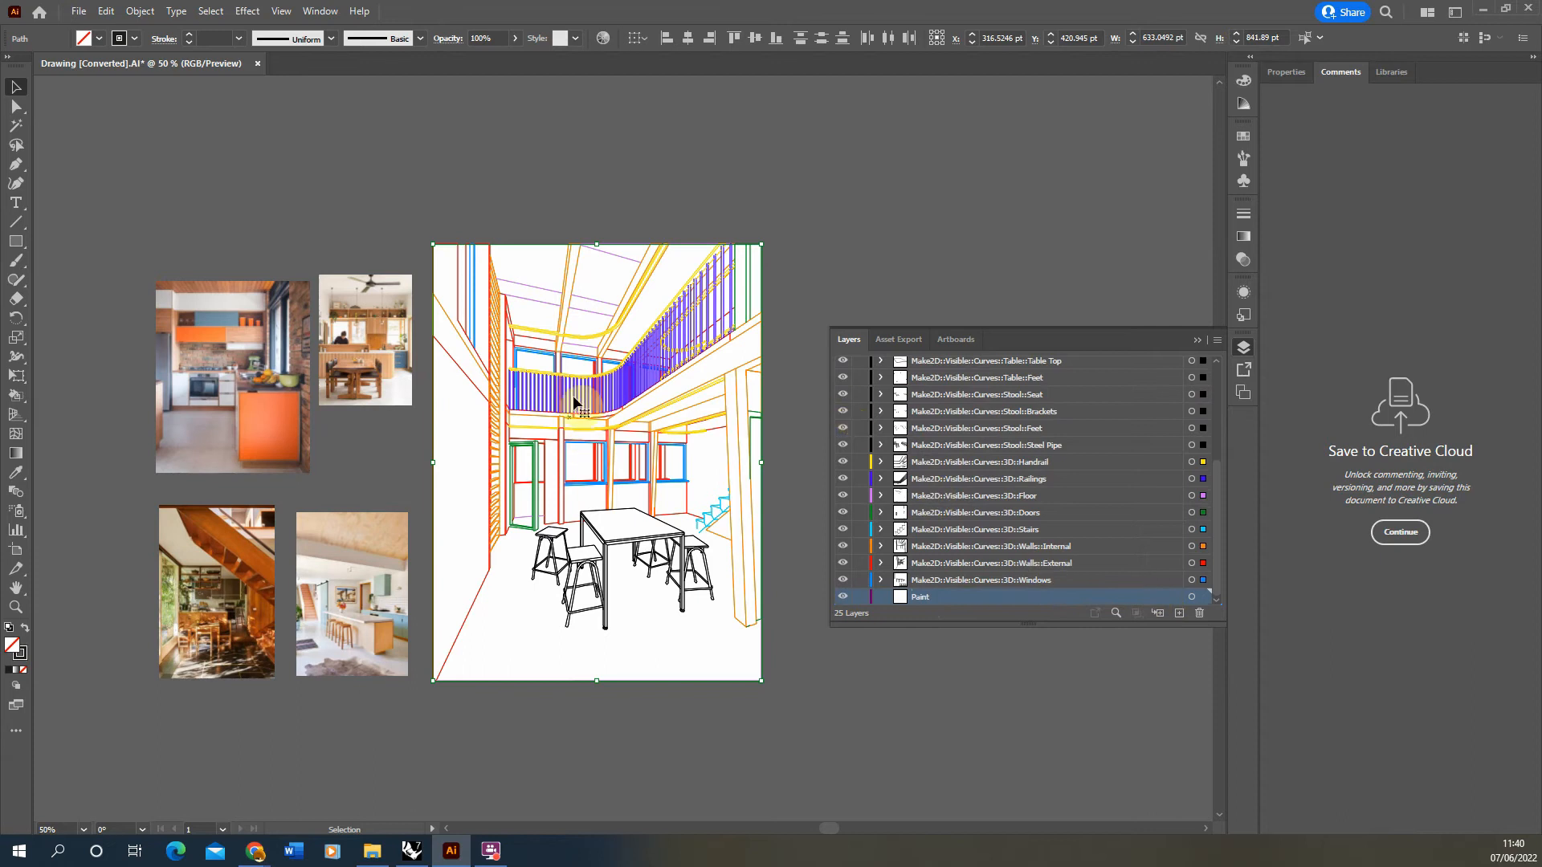
Copy the selected linework, paste it in place on the Paint layer, and lock every other layer
left_click(106, 11)
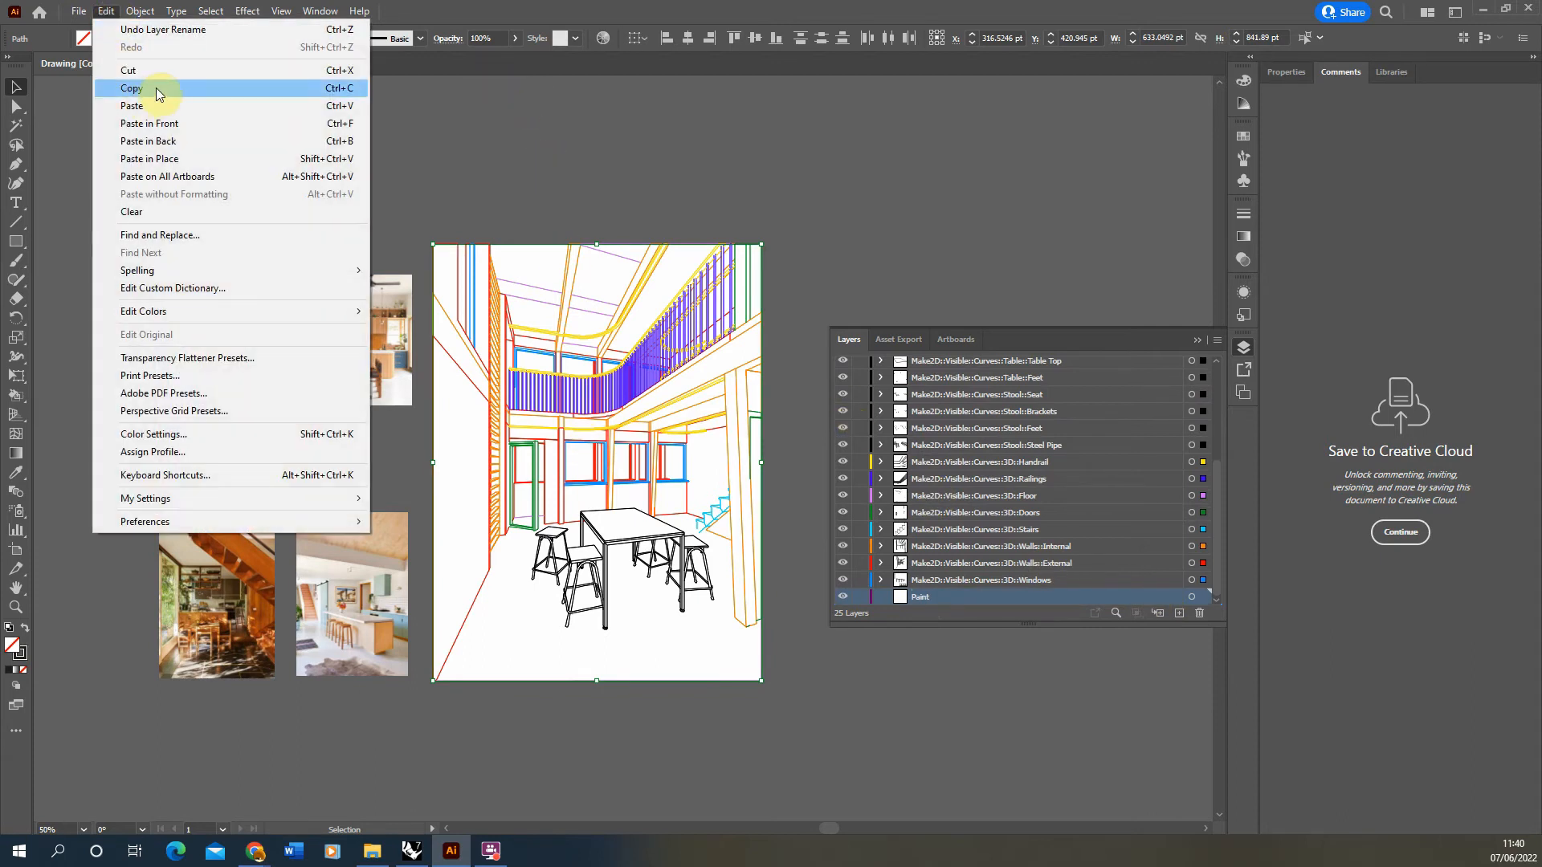
left_click(157, 94)
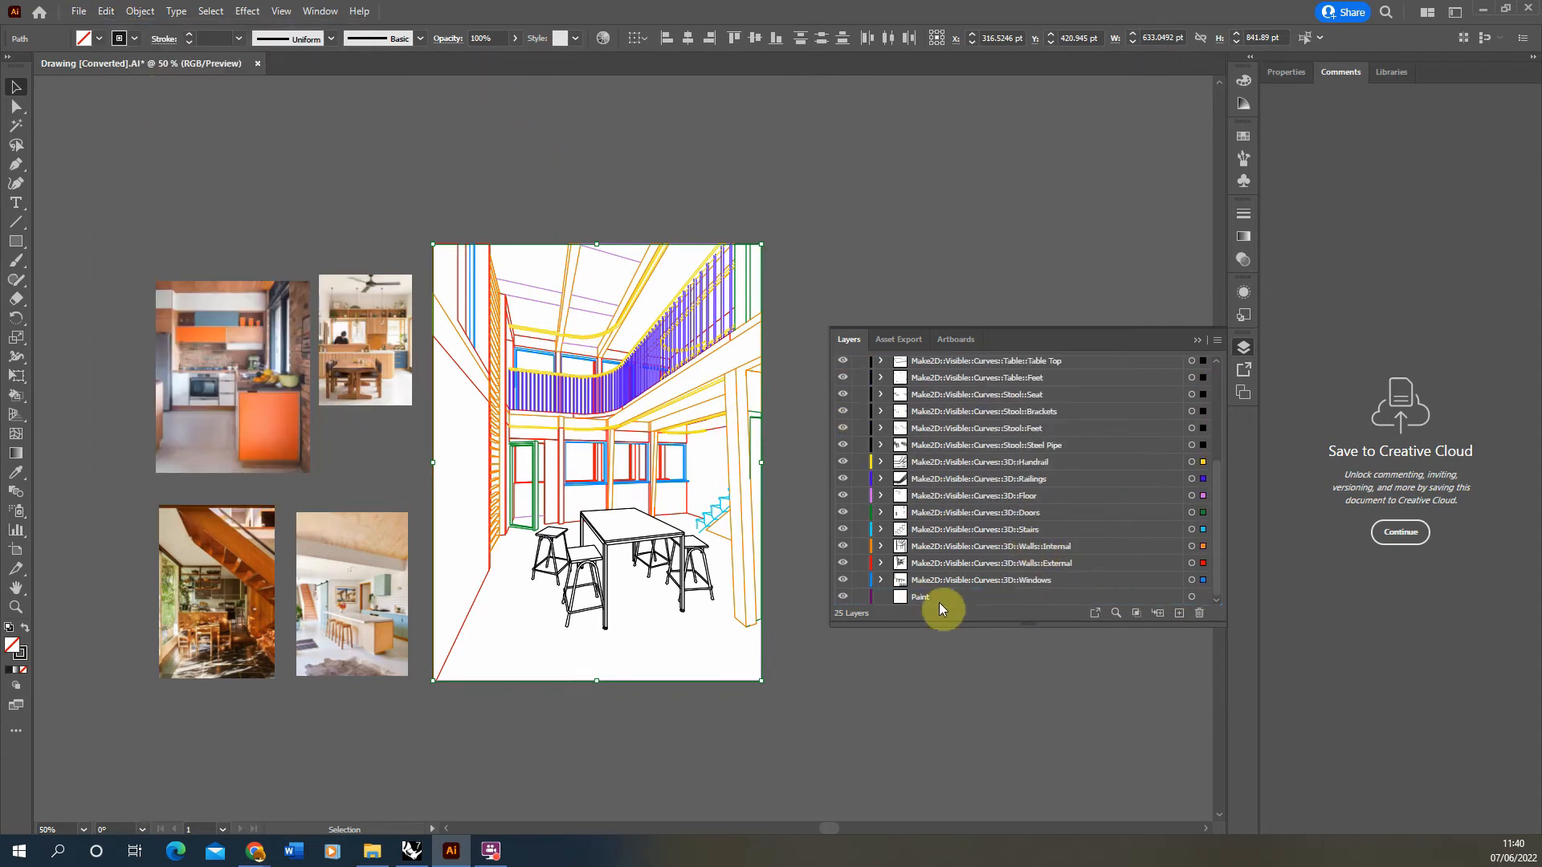
left_click(918, 594)
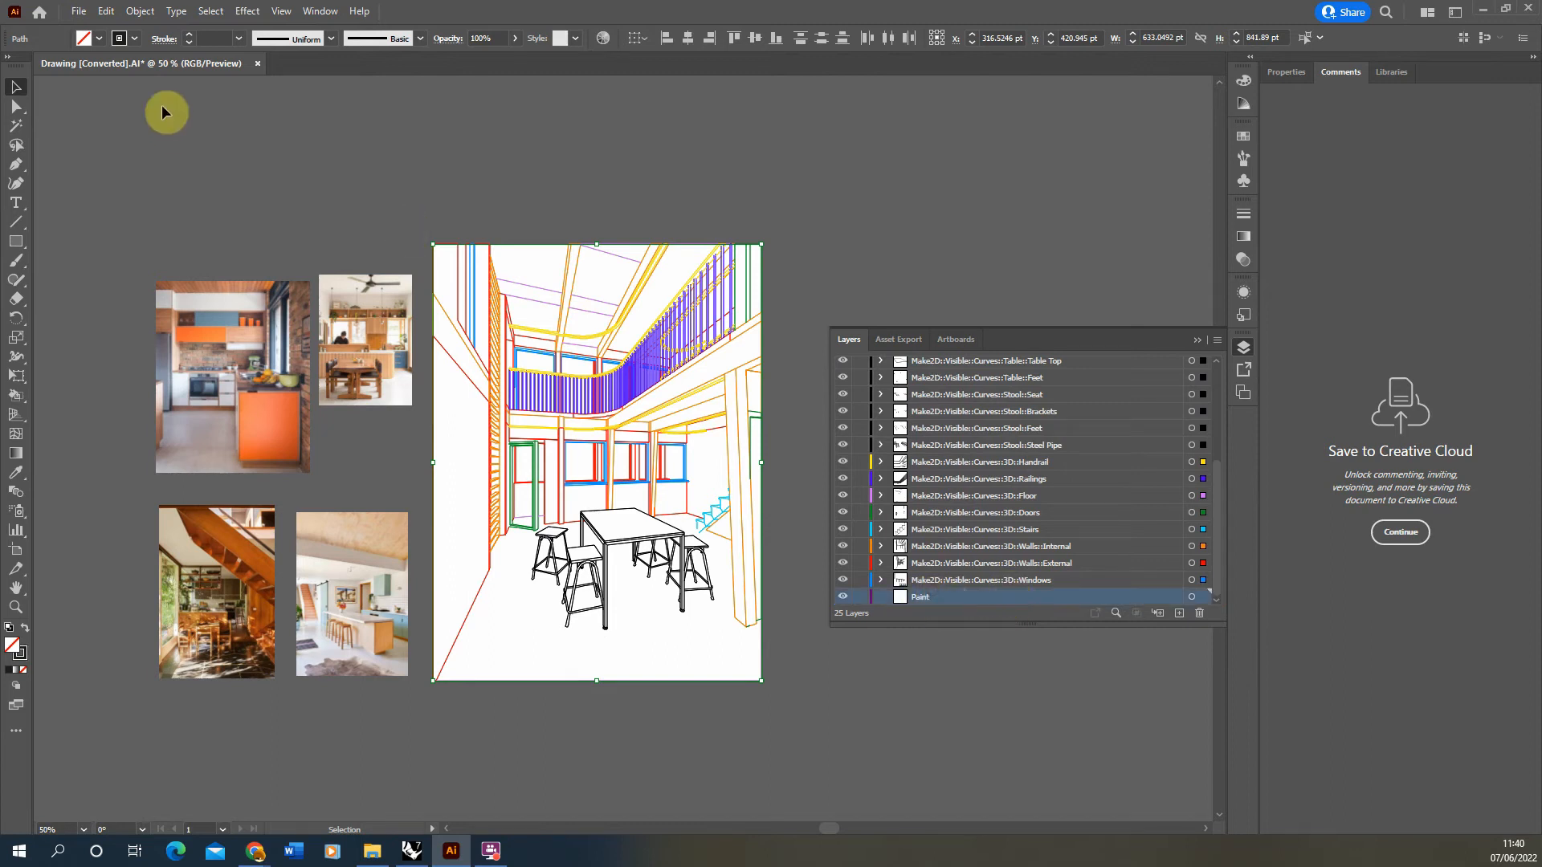
left_click(107, 11)
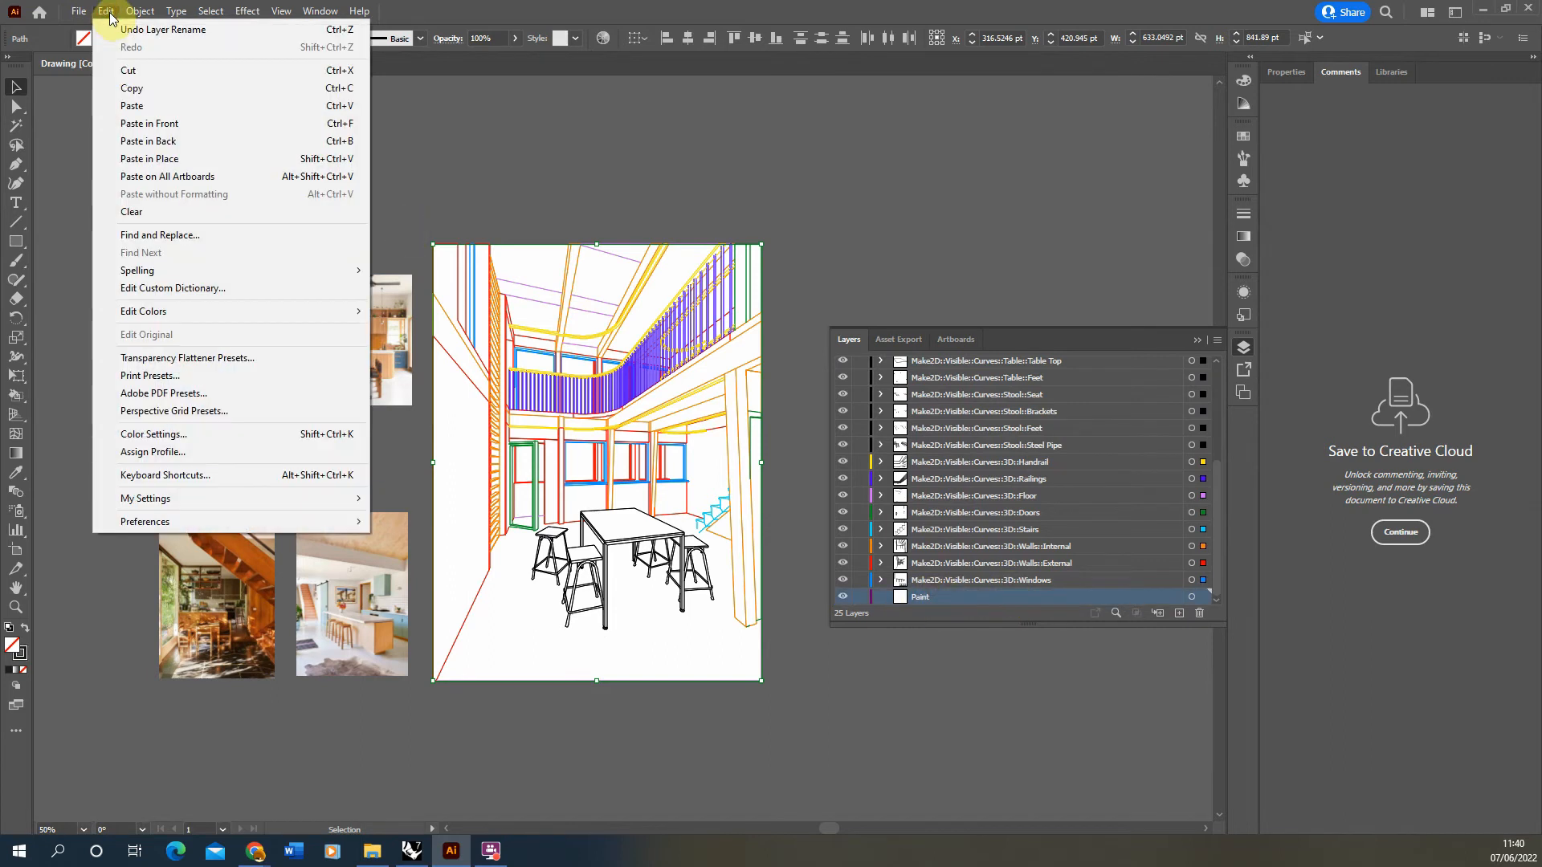
left_click(188, 160)
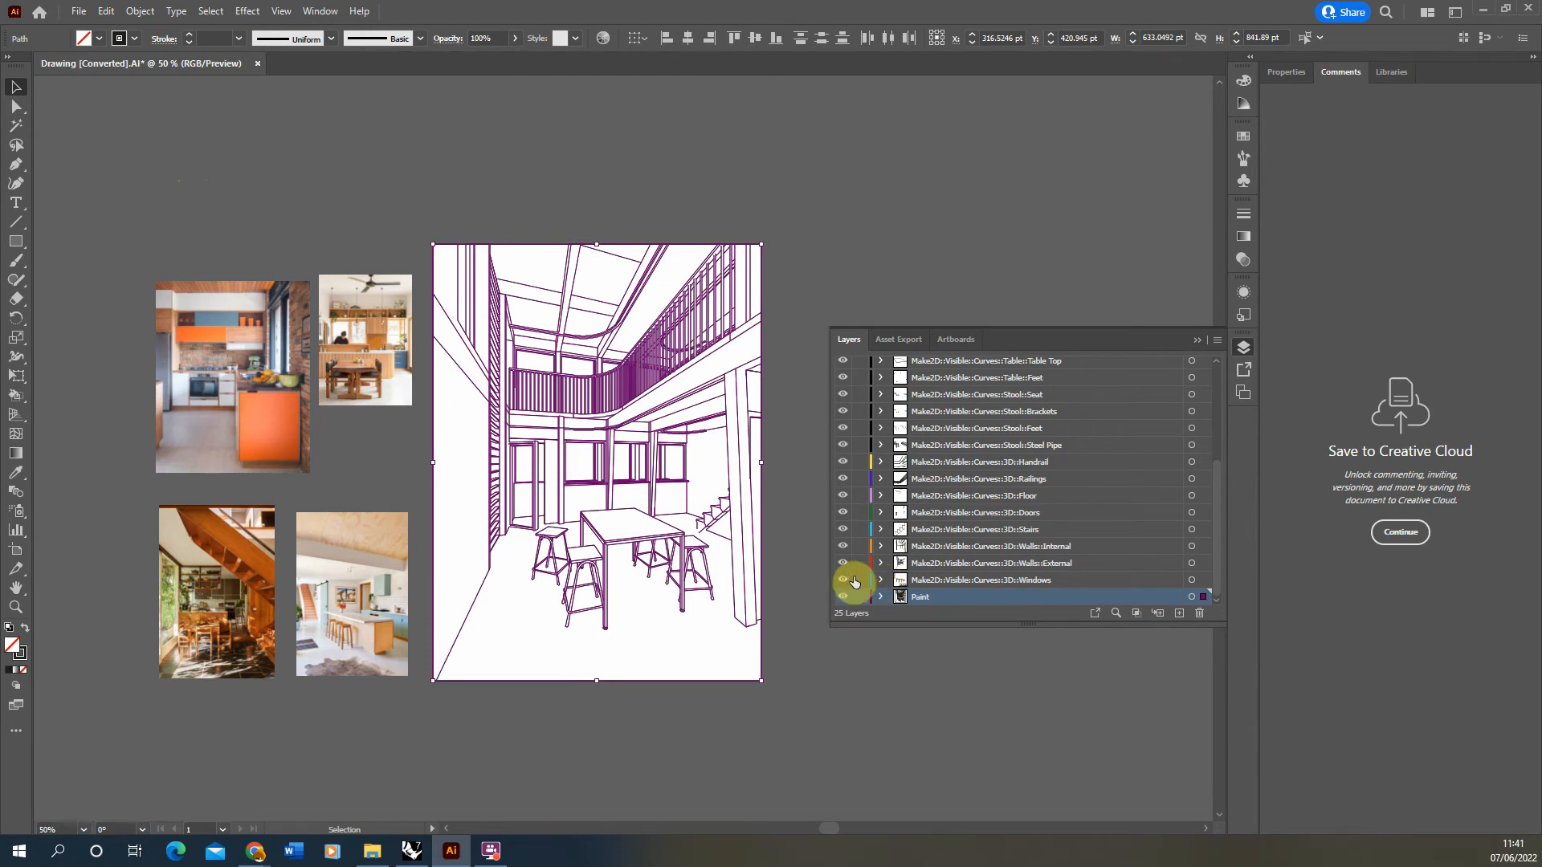
left_click_drag(859, 579, 847, 287)
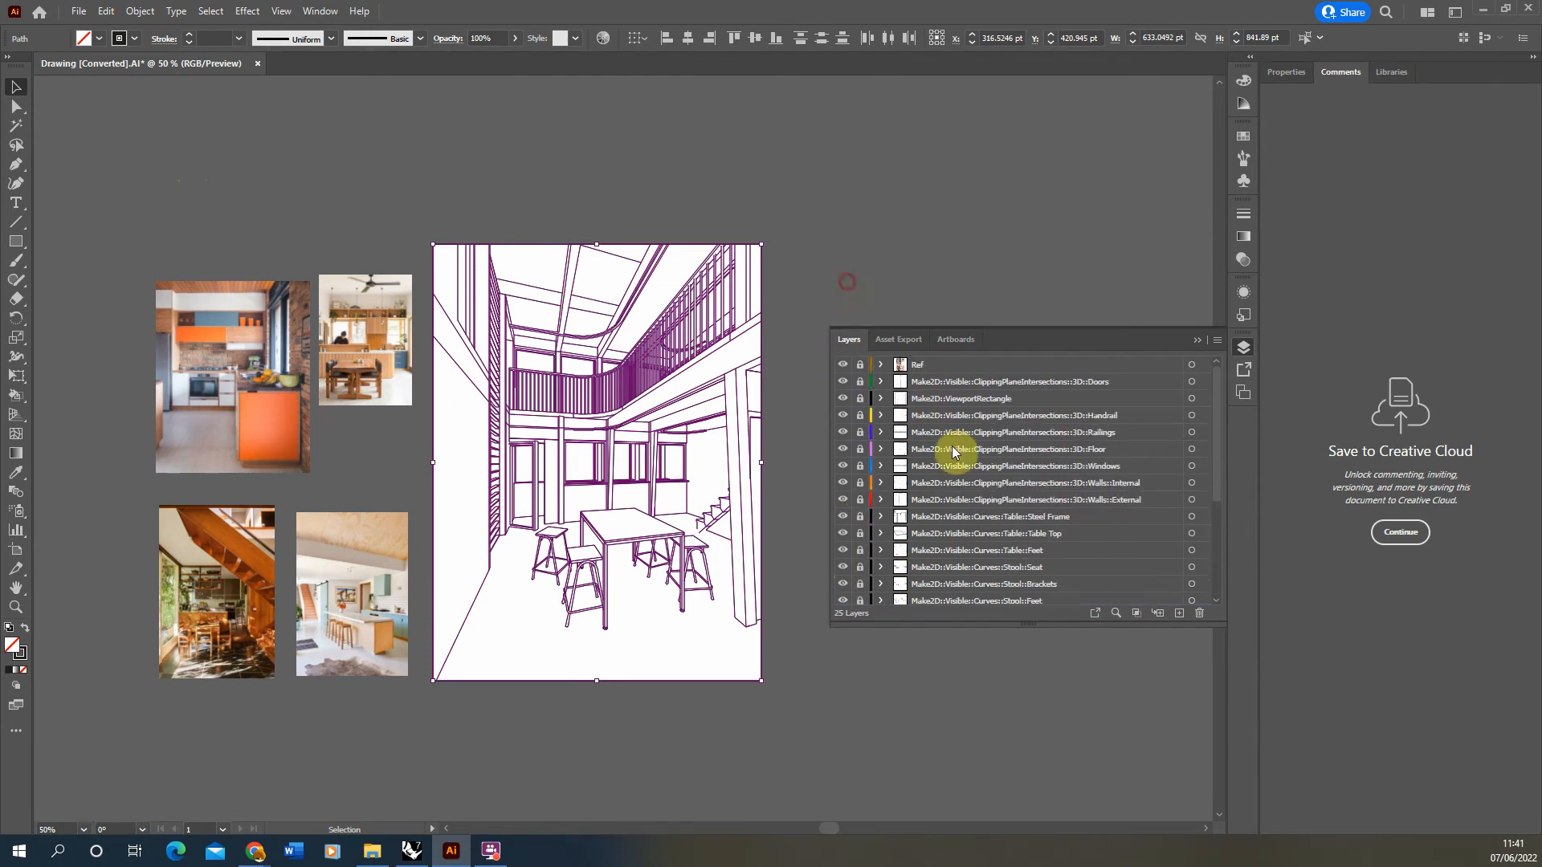
scroll(974, 406, "down", 5)
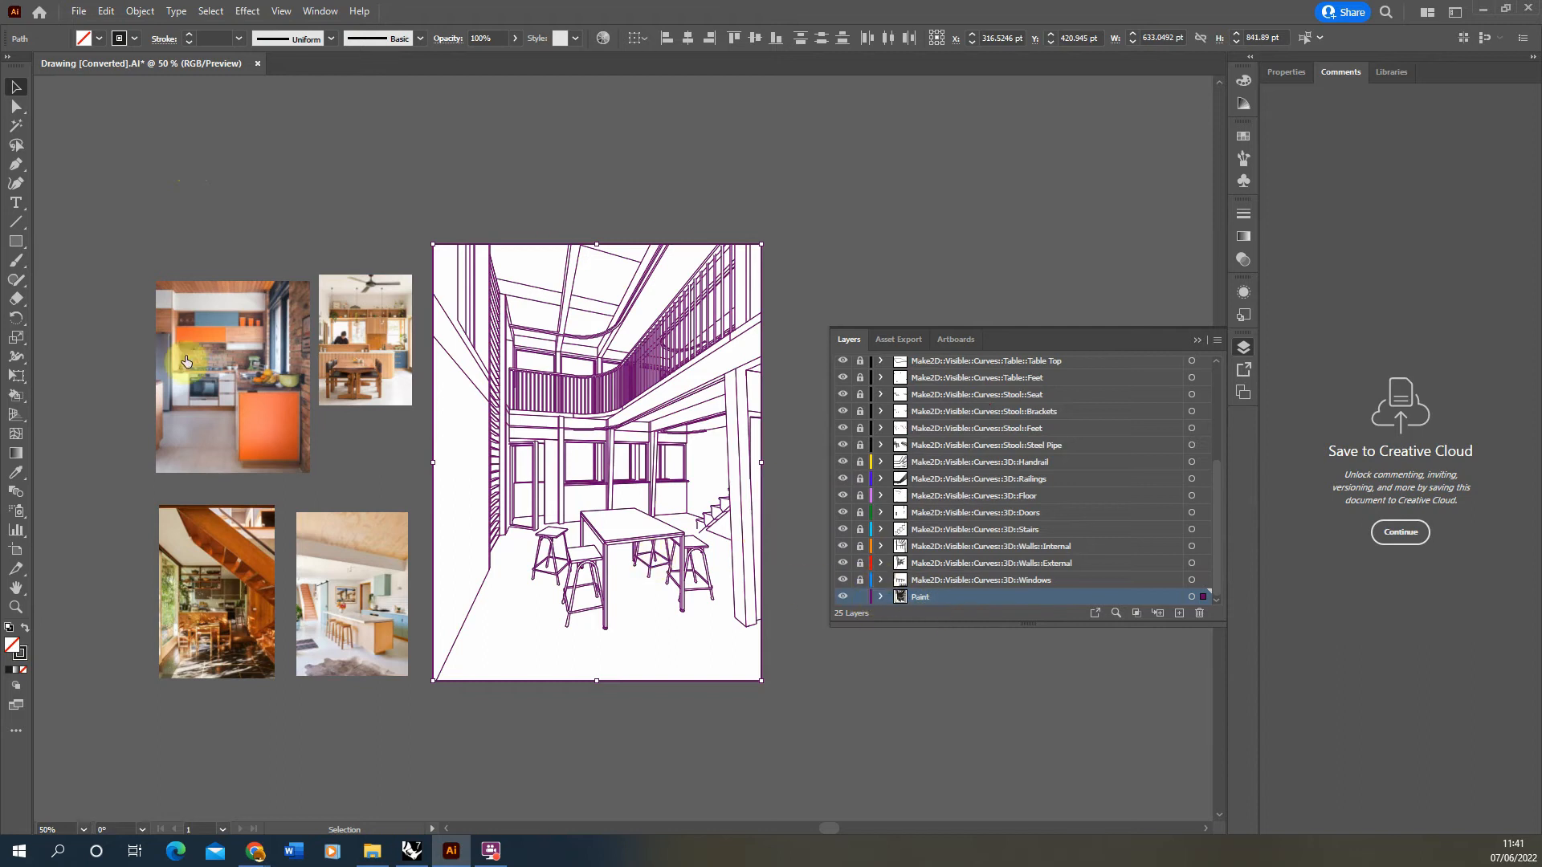
Convert the copied linework on the Paint layer into a Live Paint group and deselect it
left_click(17, 399)
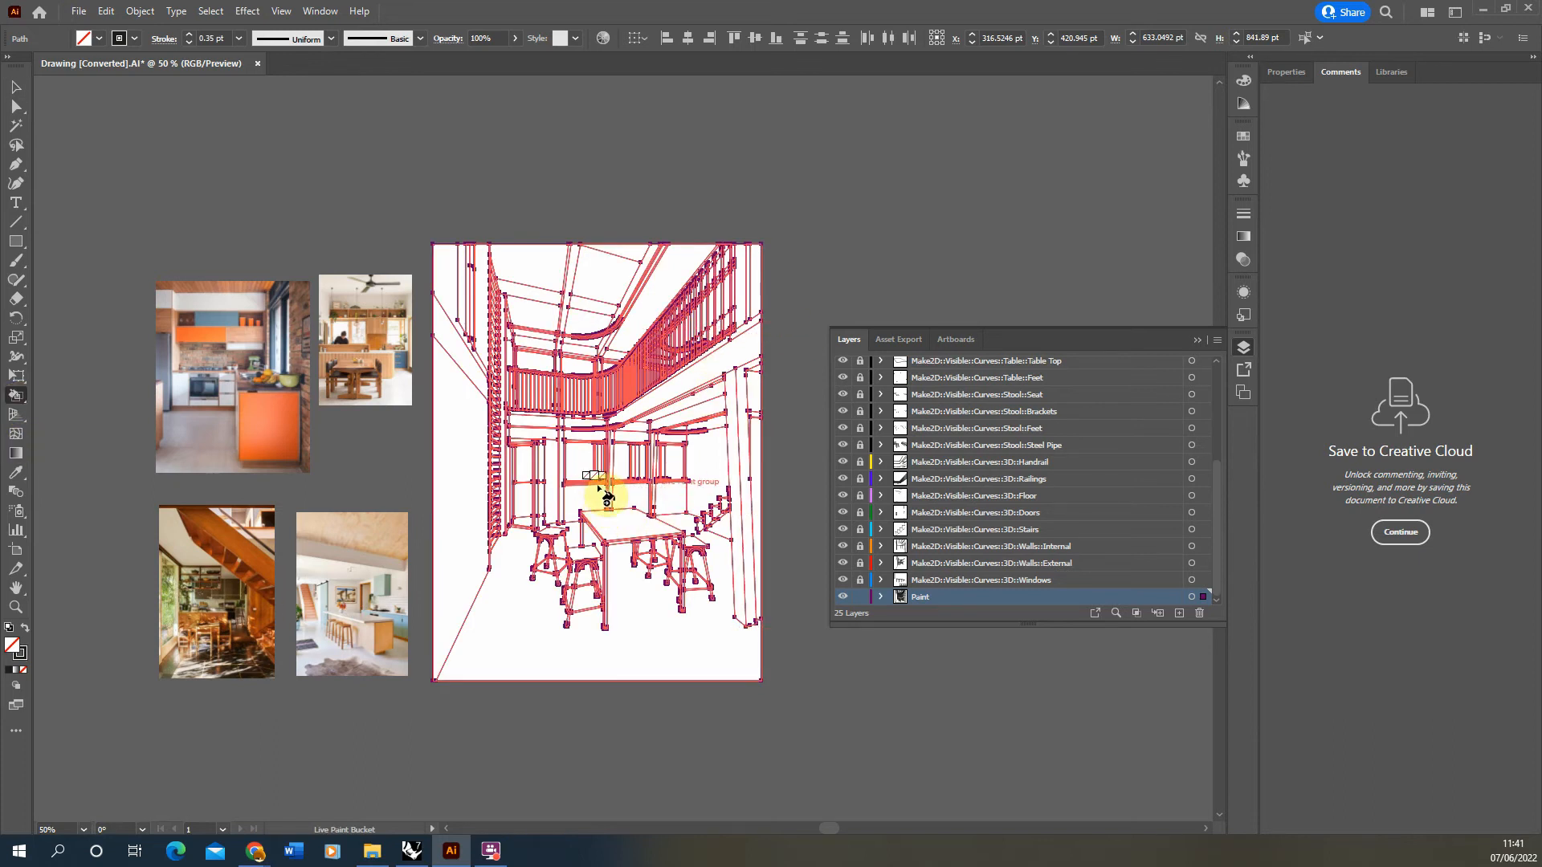
left_click(614, 514)
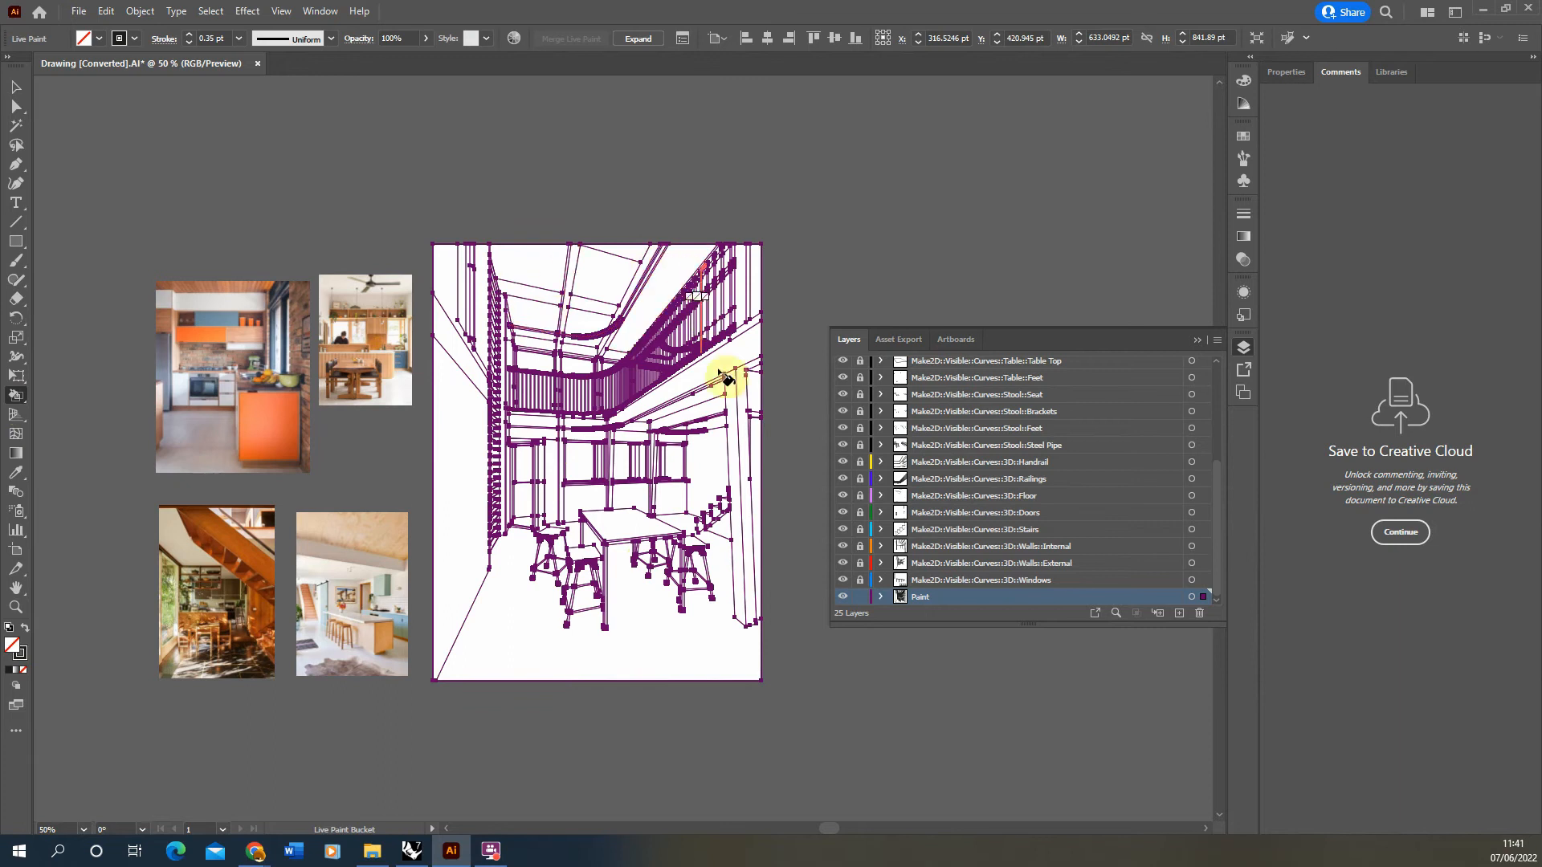
left_click(17, 86)
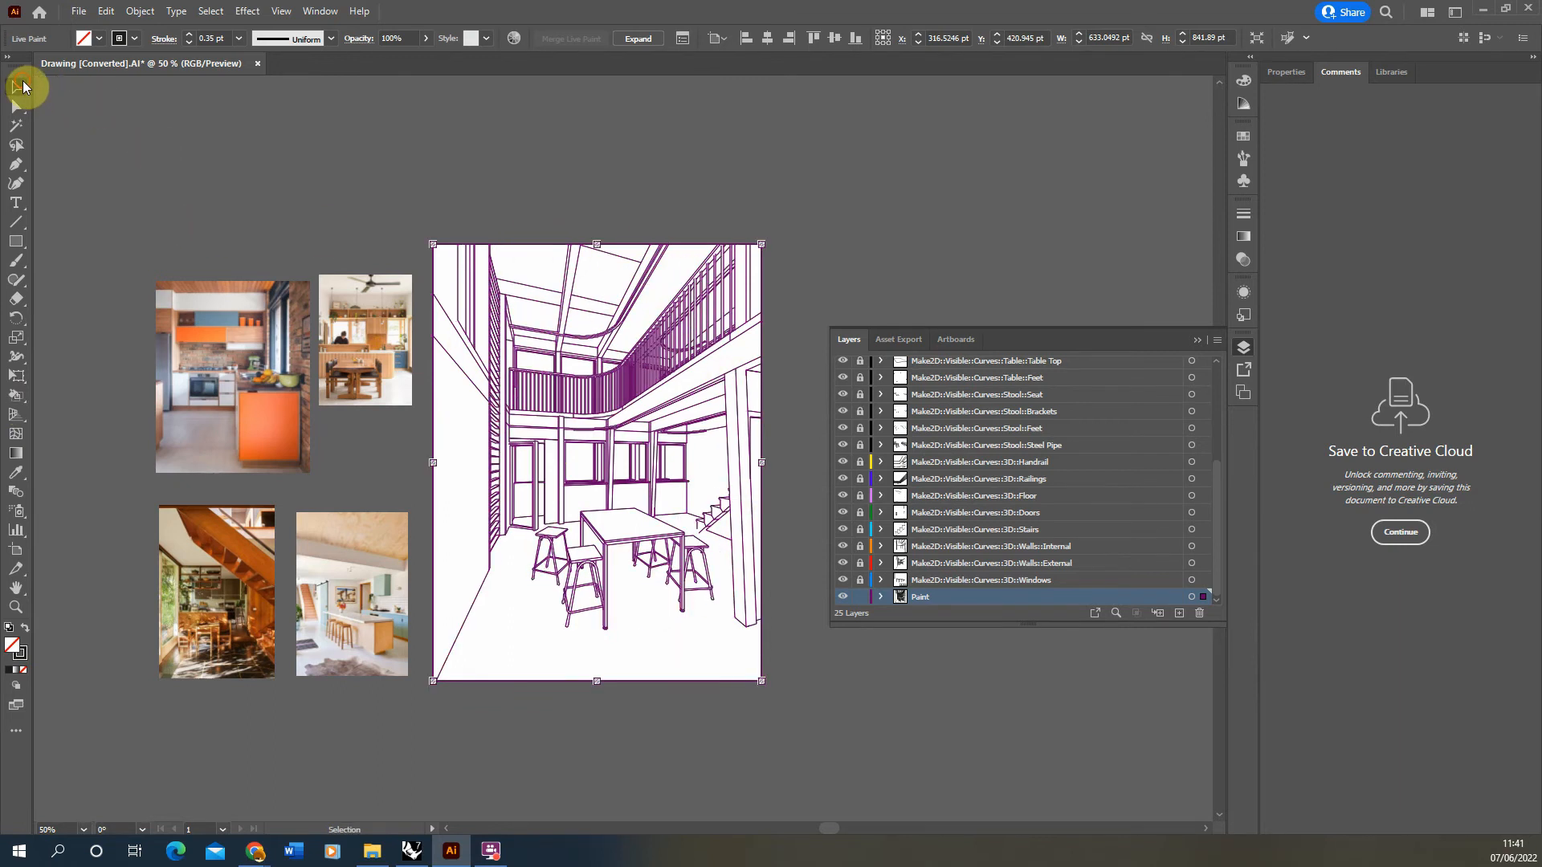
left_click(849, 281)
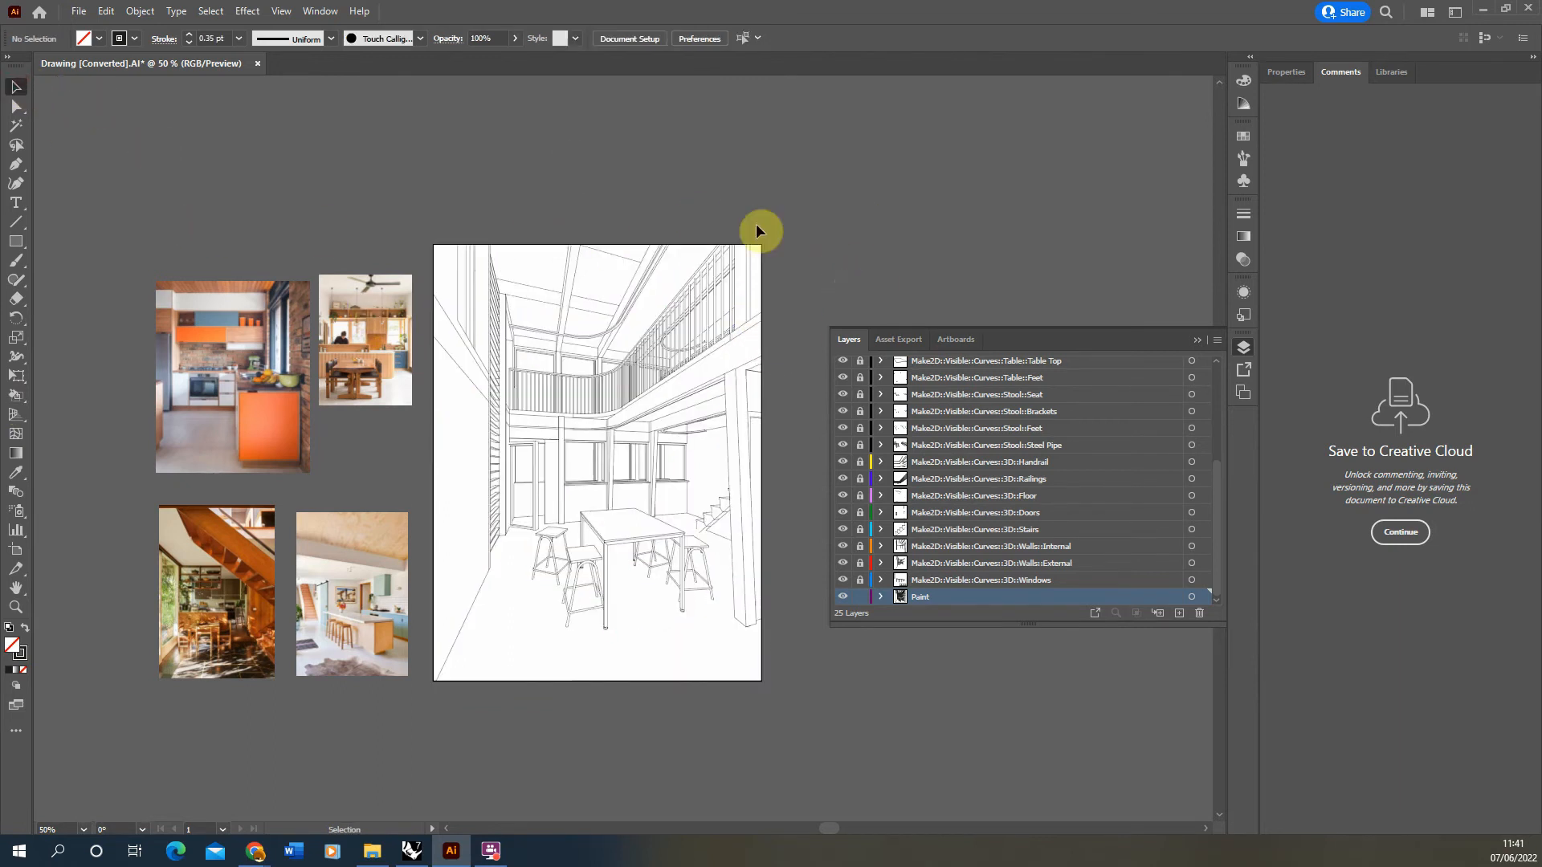
Lock Paint and unlock the Curves 3D::Railings layer to select its original lines, and restore the locks of both layers
left_click(859, 597)
left_click(860, 479)
left_click(1192, 480)
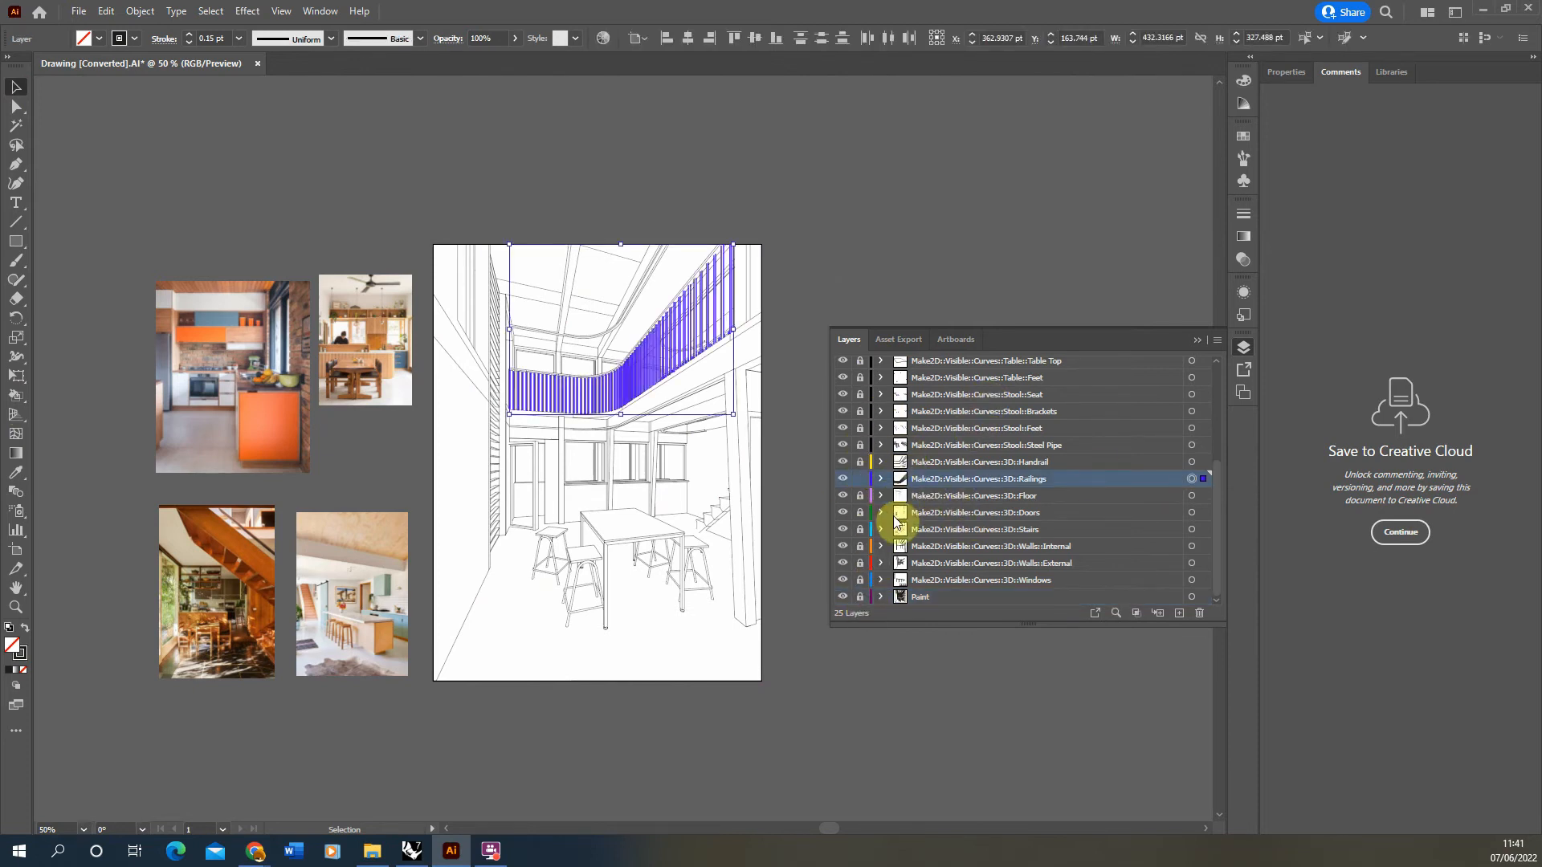
left_click(860, 479)
left_click(860, 598)
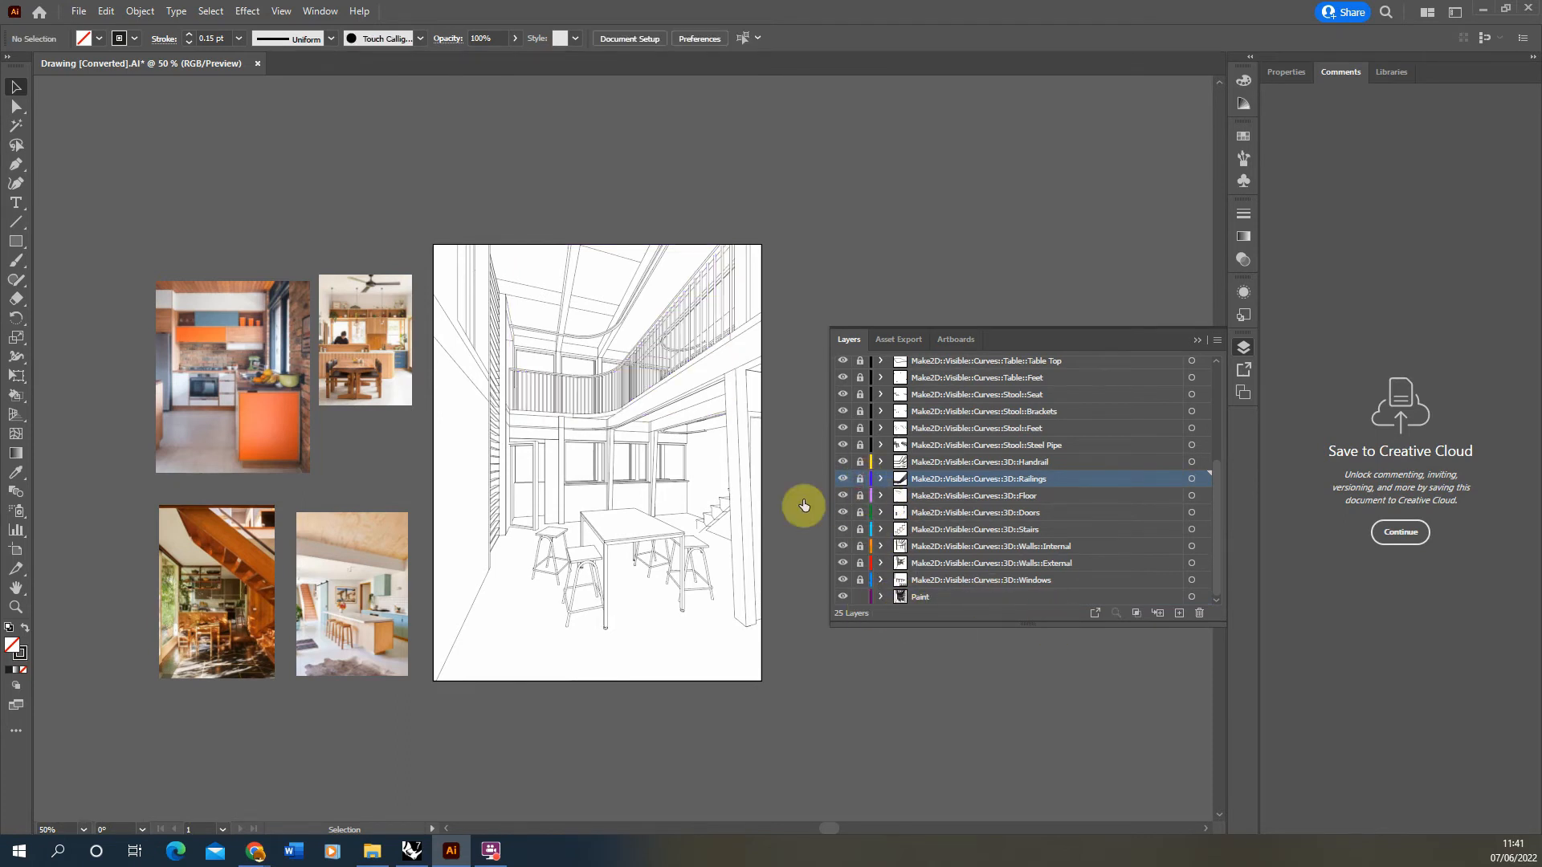
Remove the stroke from the whole Live Paint group by setting it to None, and deselect the group
left_click(641, 532)
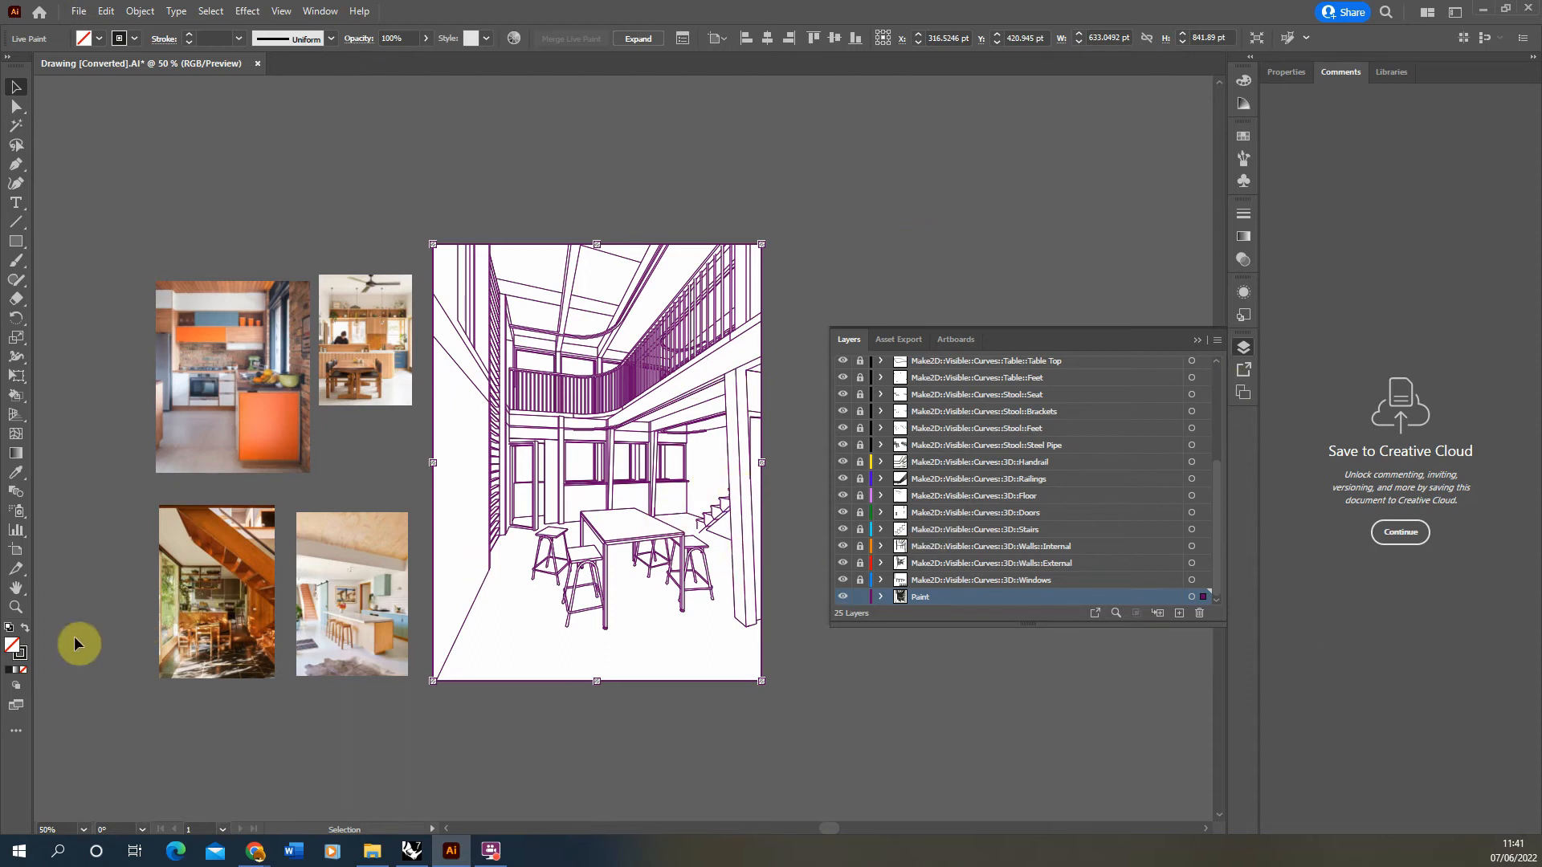
left_click(21, 658)
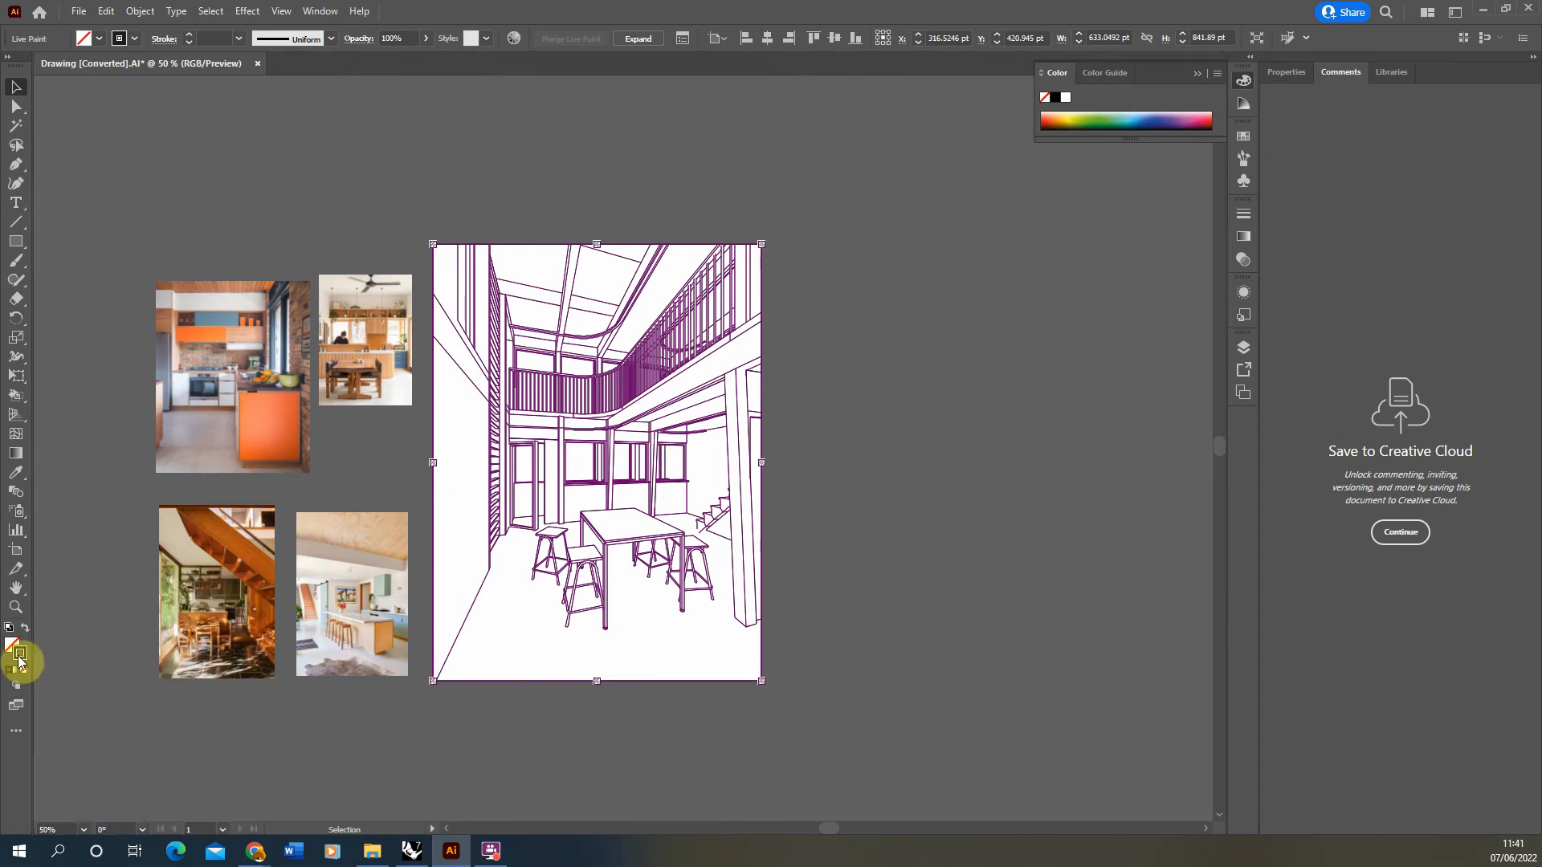
left_click(1045, 100)
left_click(891, 330)
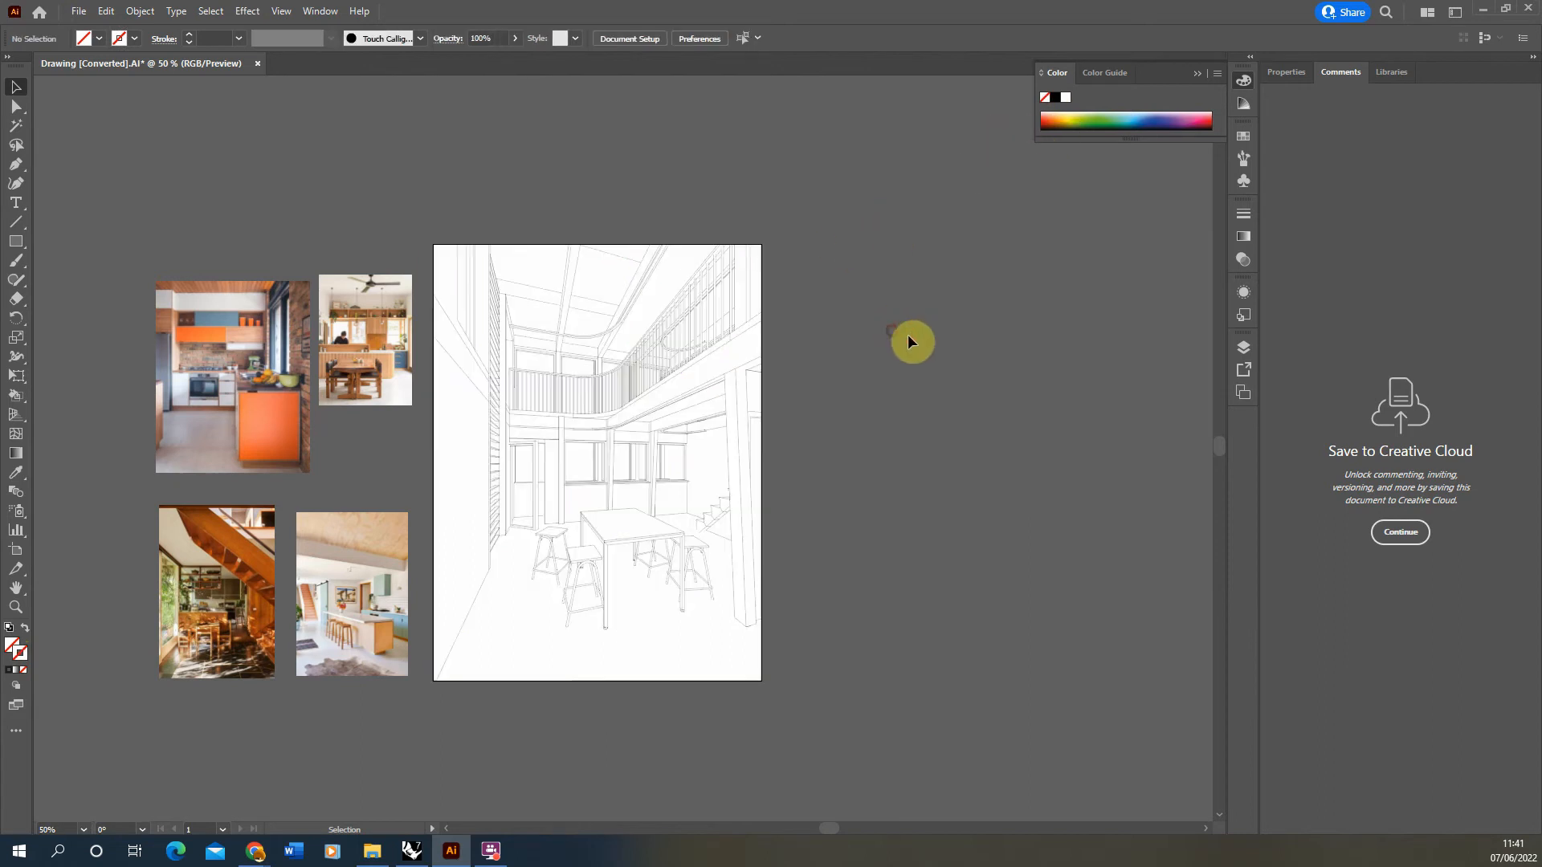
Hide every layer except Paint to check the Live Paint group on its own, and show all the layers again
left_click(1243, 346)
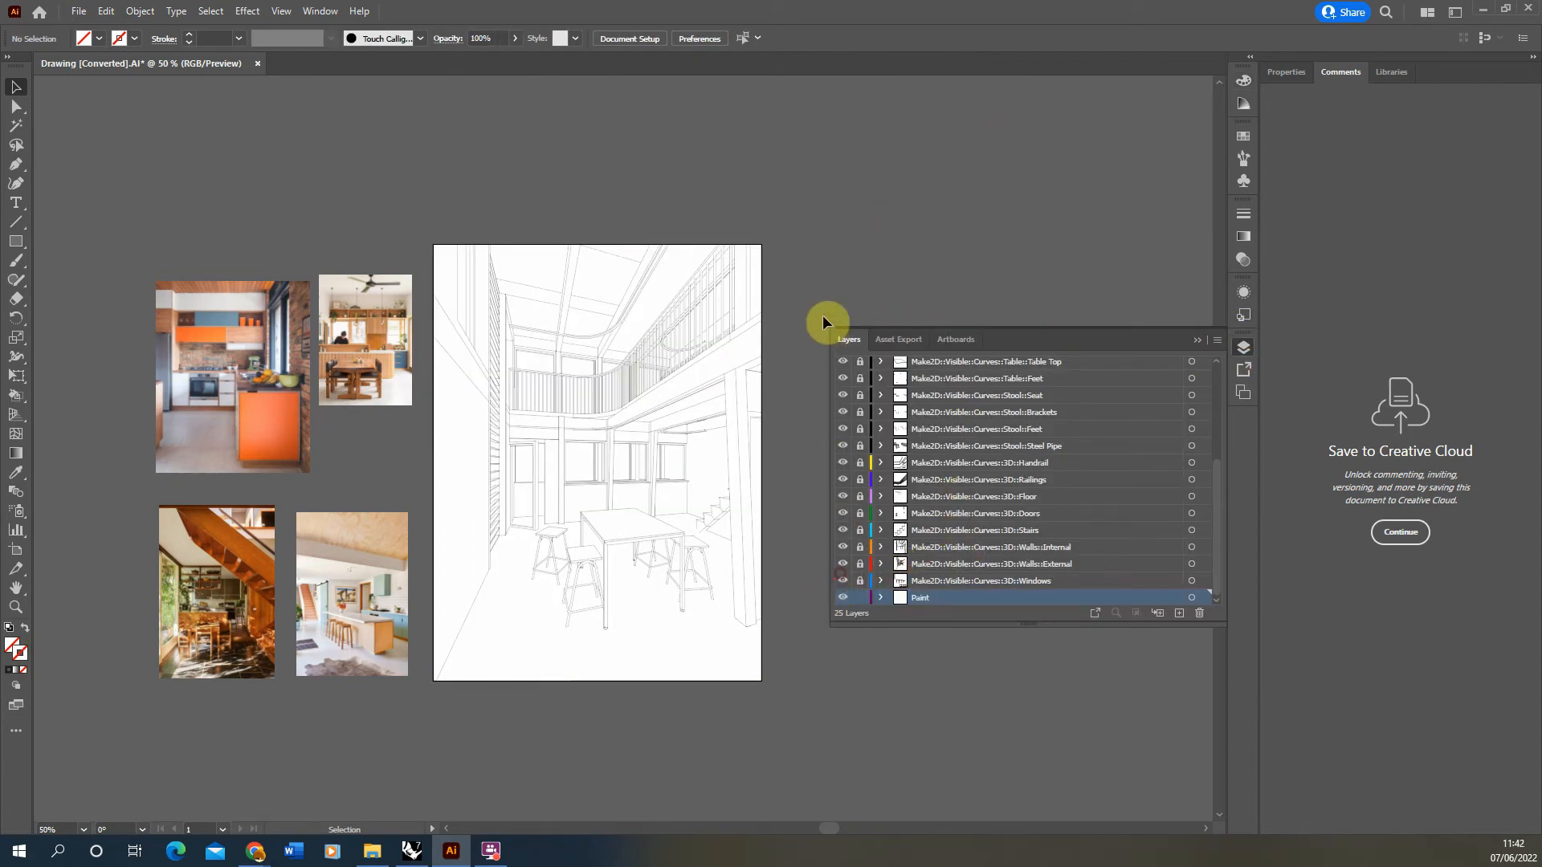
left_click_drag(844, 585, 851, 303)
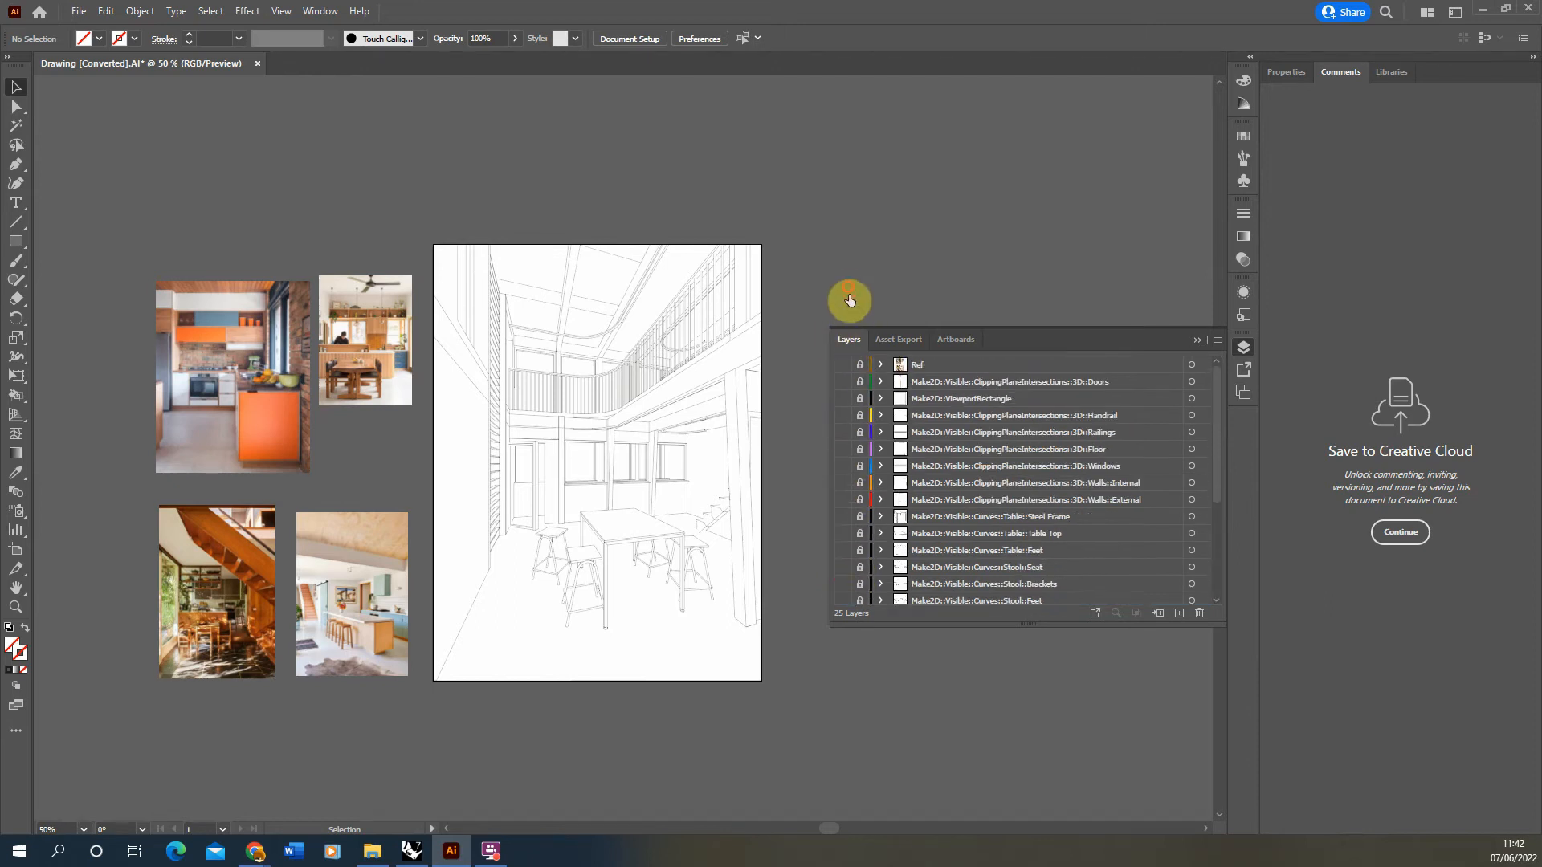
scroll(696, 509, "down", 2)
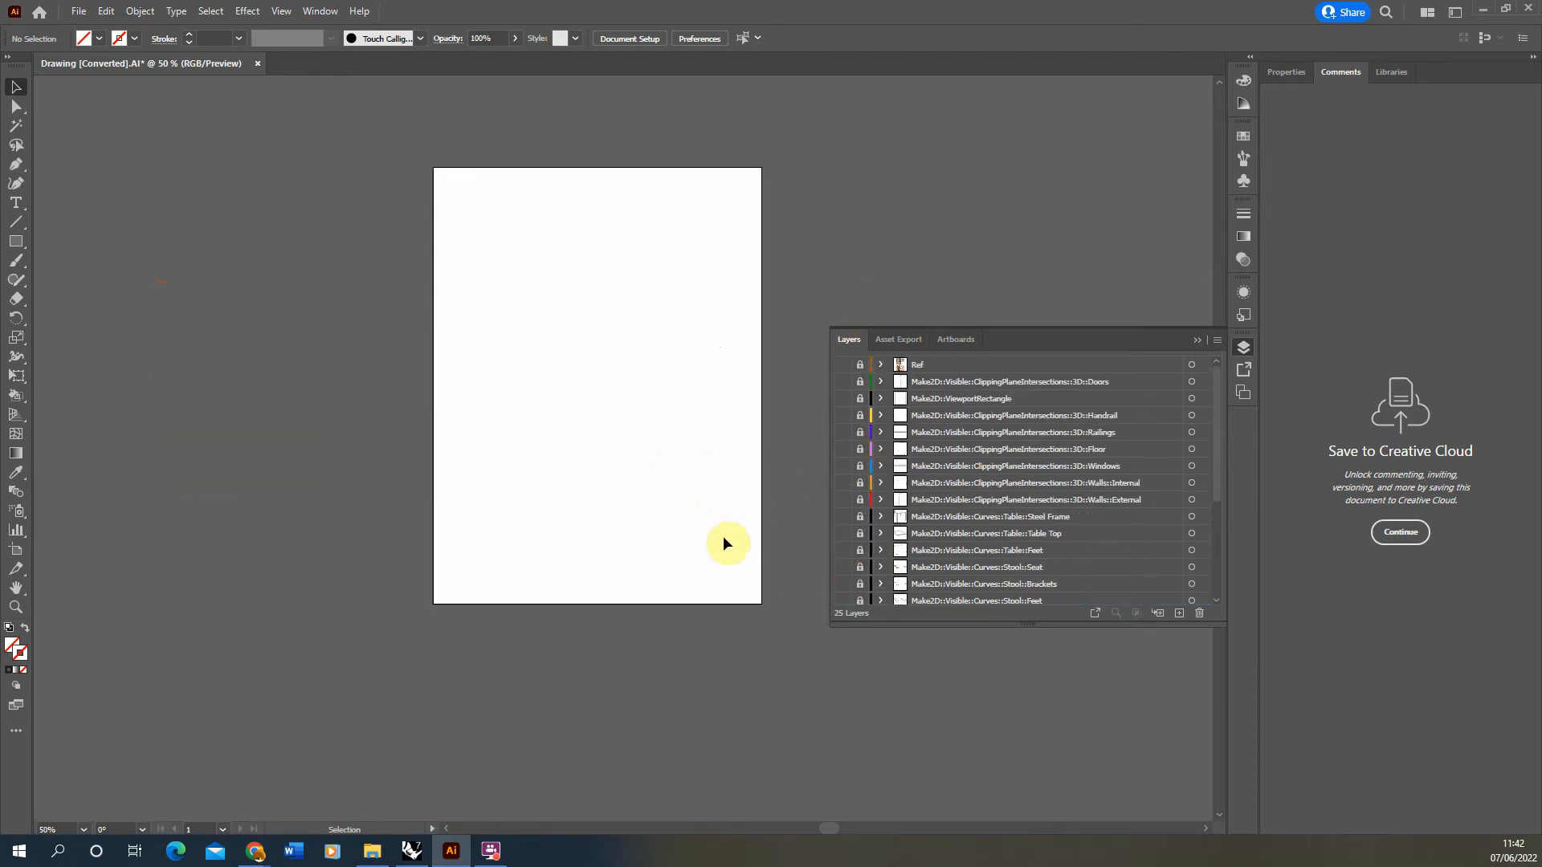
key("ctrl+alt+3")
key("ctrl+3")
key("ctrl+alt+3")
key("ctrl+3")
left_click_drag(1215, 466, 1220, 590)
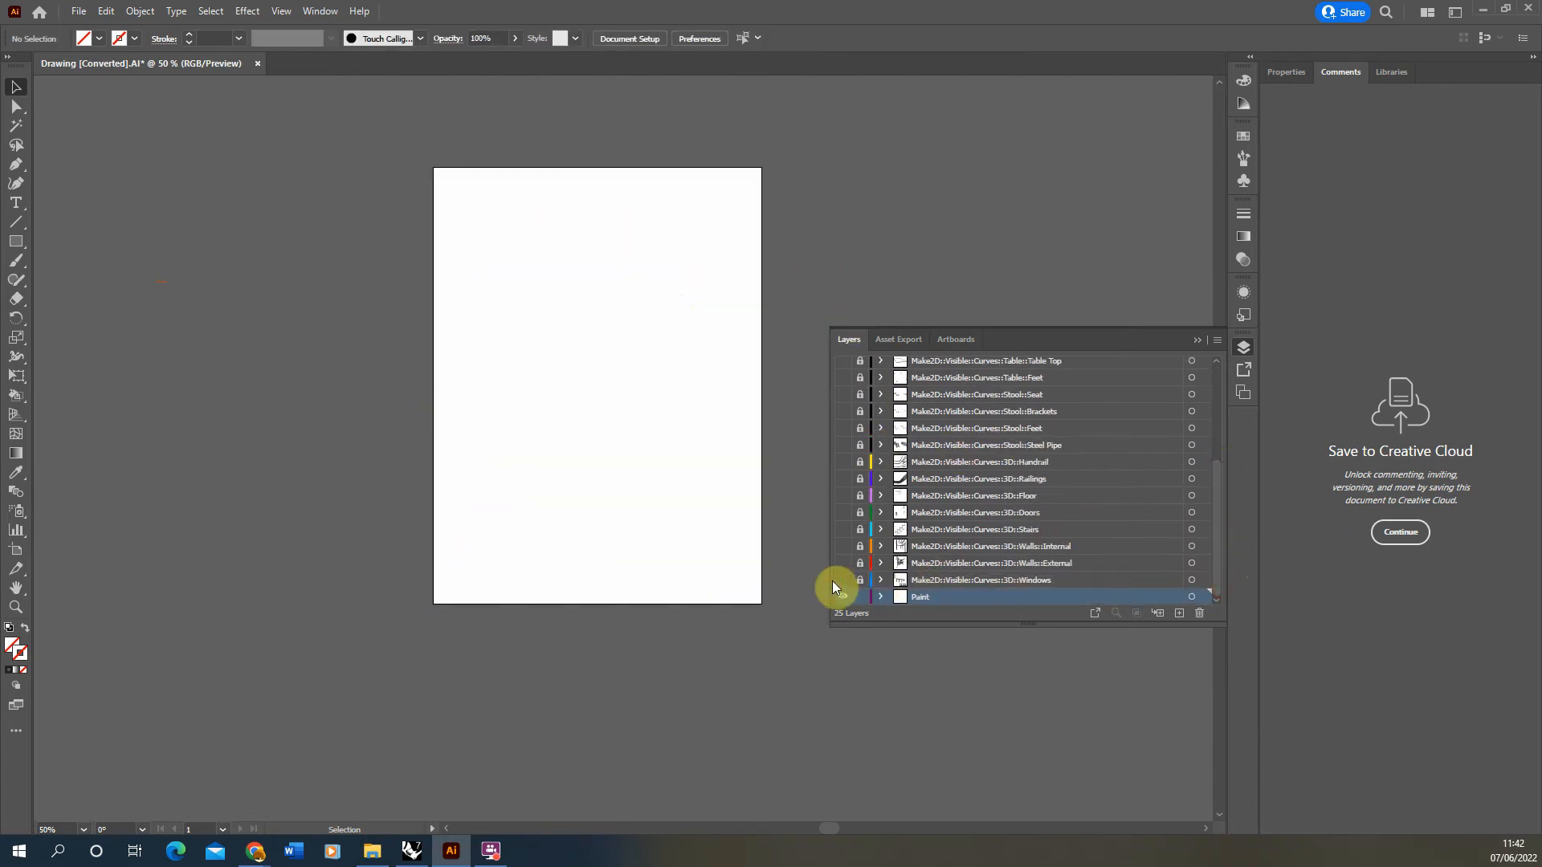
left_click_drag(843, 575, 823, 293)
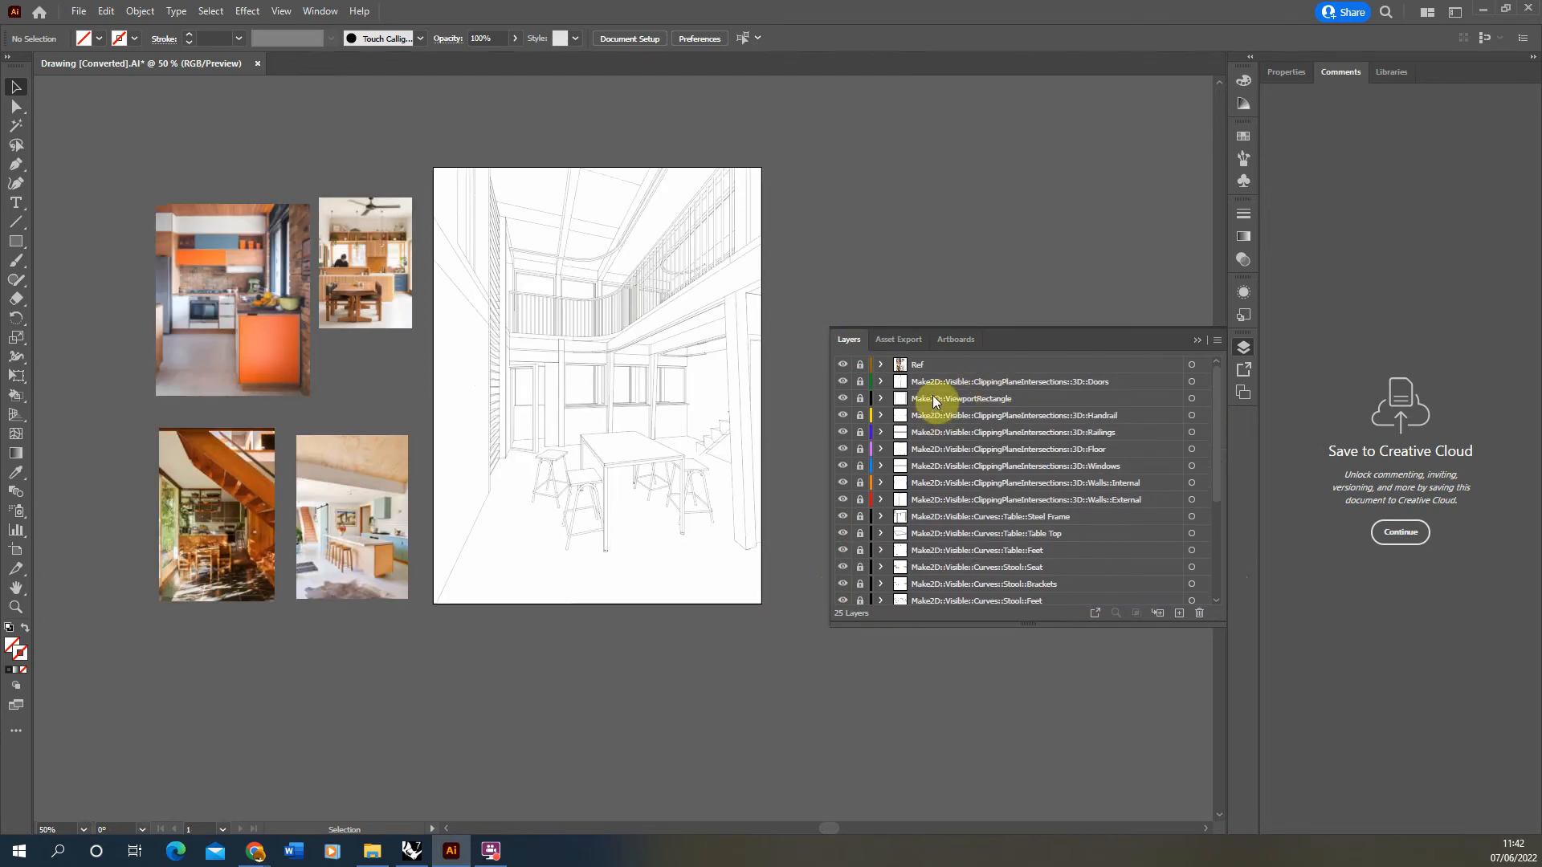
scroll(976, 515, "down", 5)
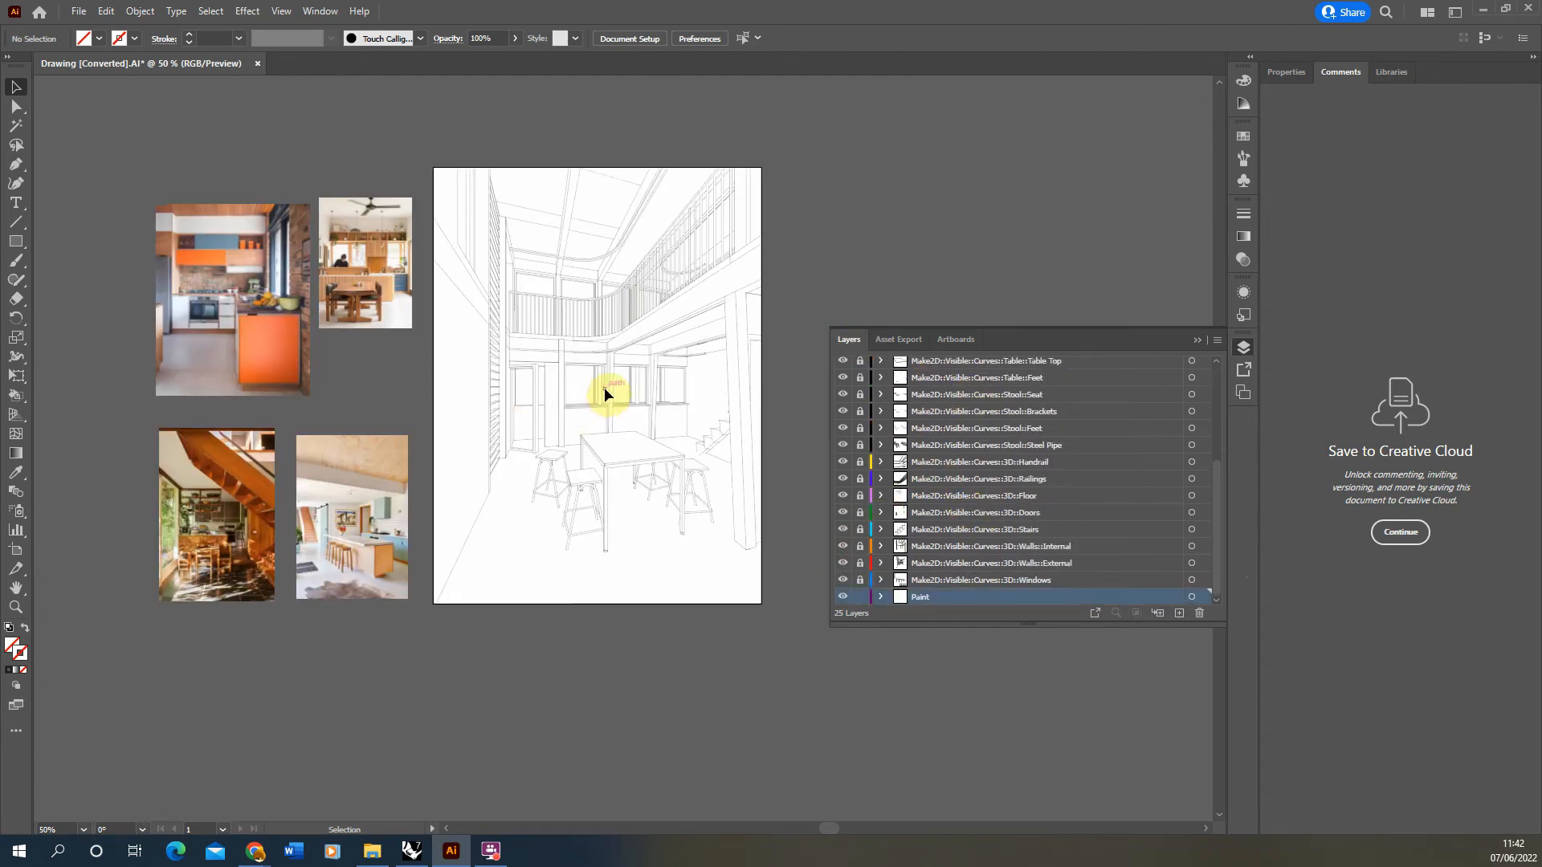
Sample the greyish floor colour from the orange kitchen photo with Live Paint Bucket and fill the floor, including the gaps between the stool legs
left_click(16, 395)
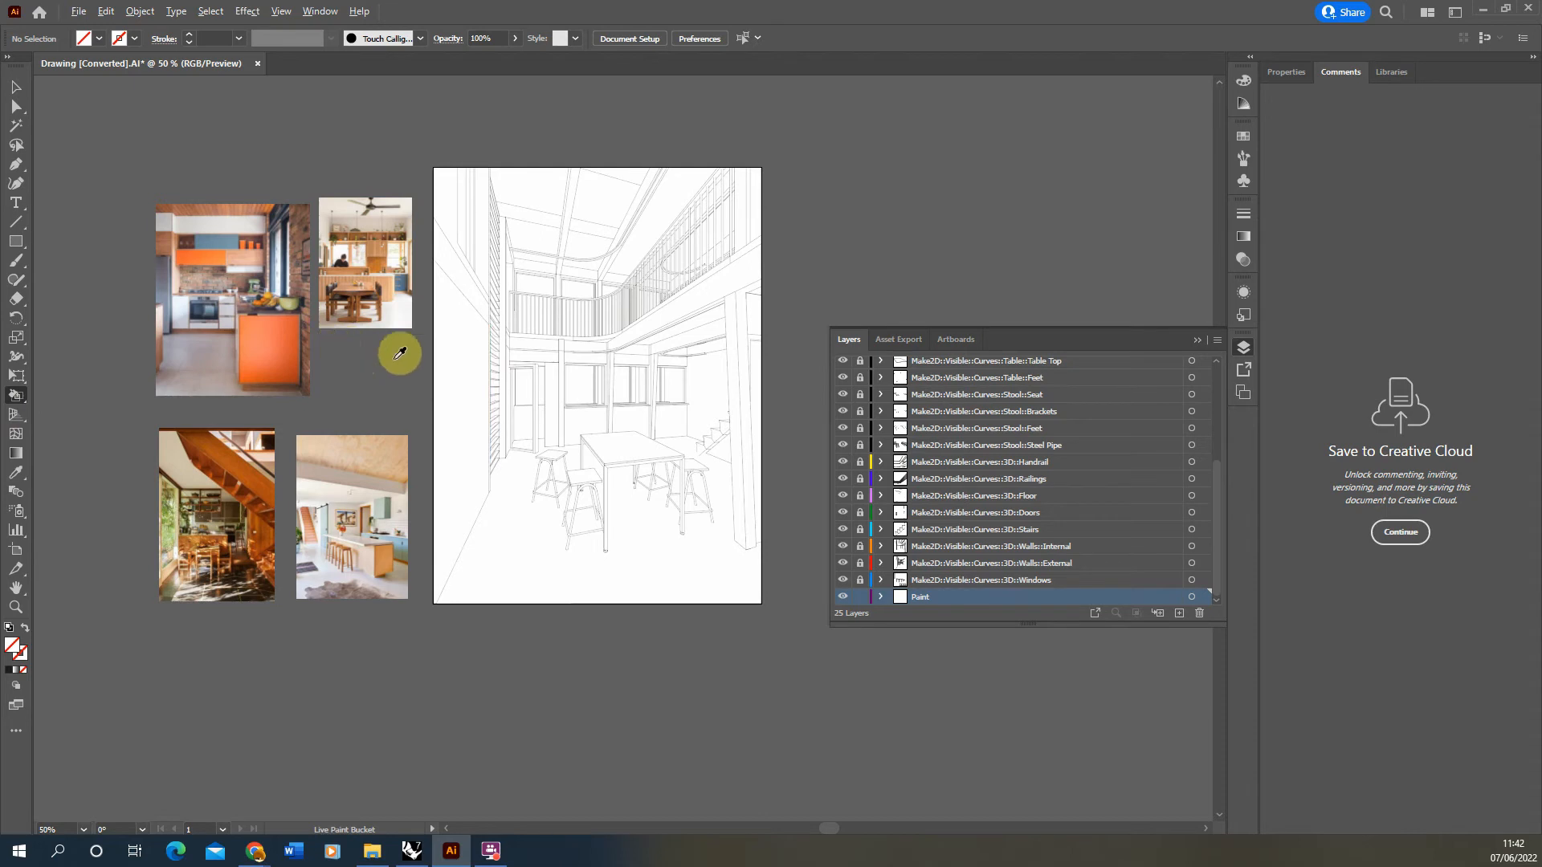
left_click(219, 385, "alt")
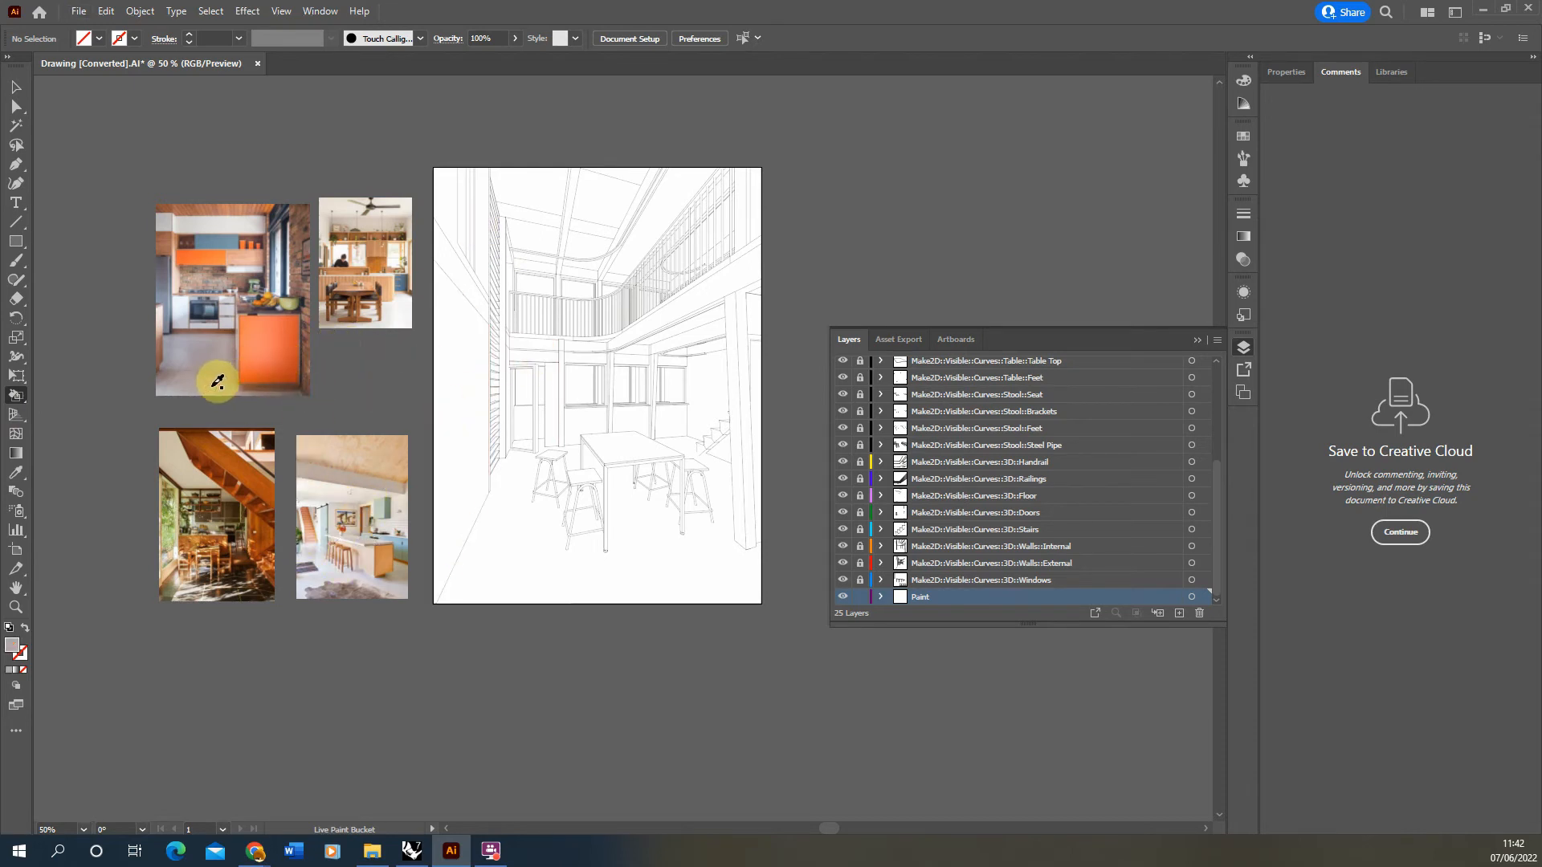
left_click(575, 568)
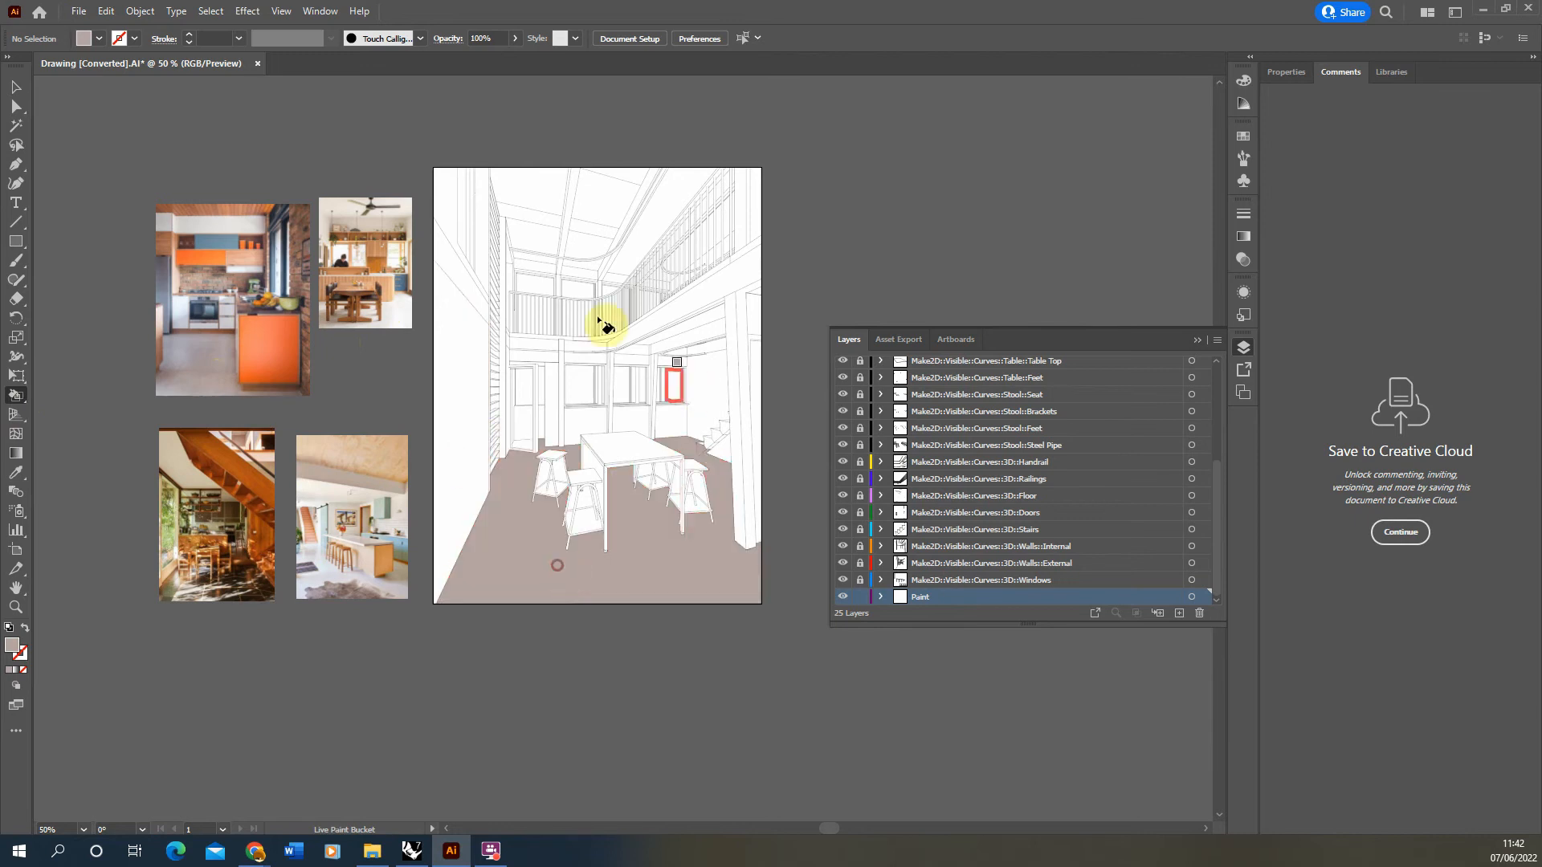
scroll(599, 540, "up", 1, "alt")
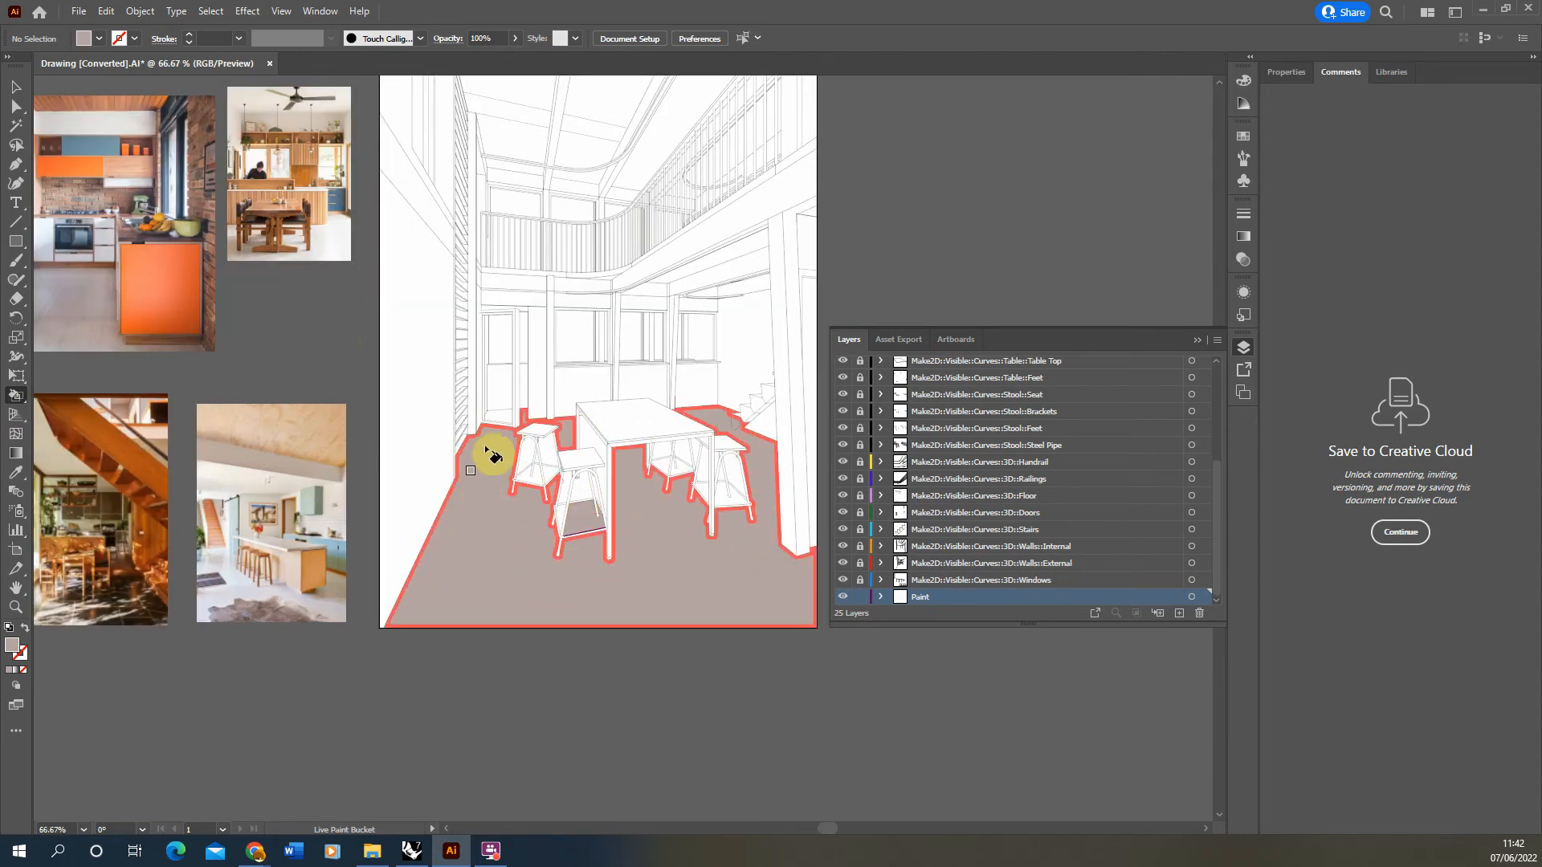
scroll(585, 510, "up", 3, "alt")
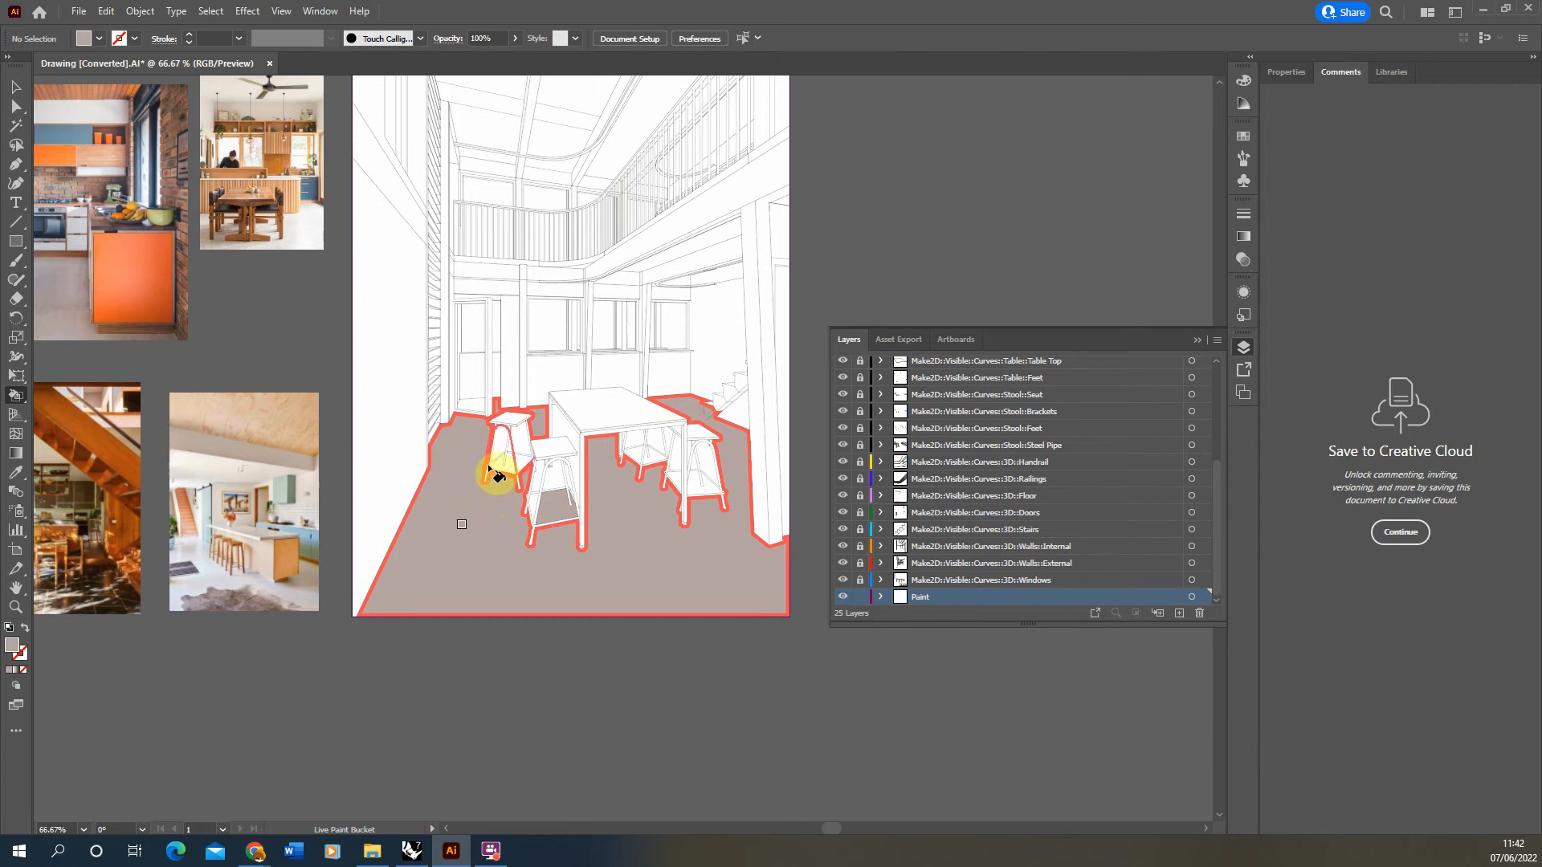
mouse_move(532, 480)
left_mouse_down()
mouse_move(554, 516)
mouse_move(657, 480)
left_mouse_up()
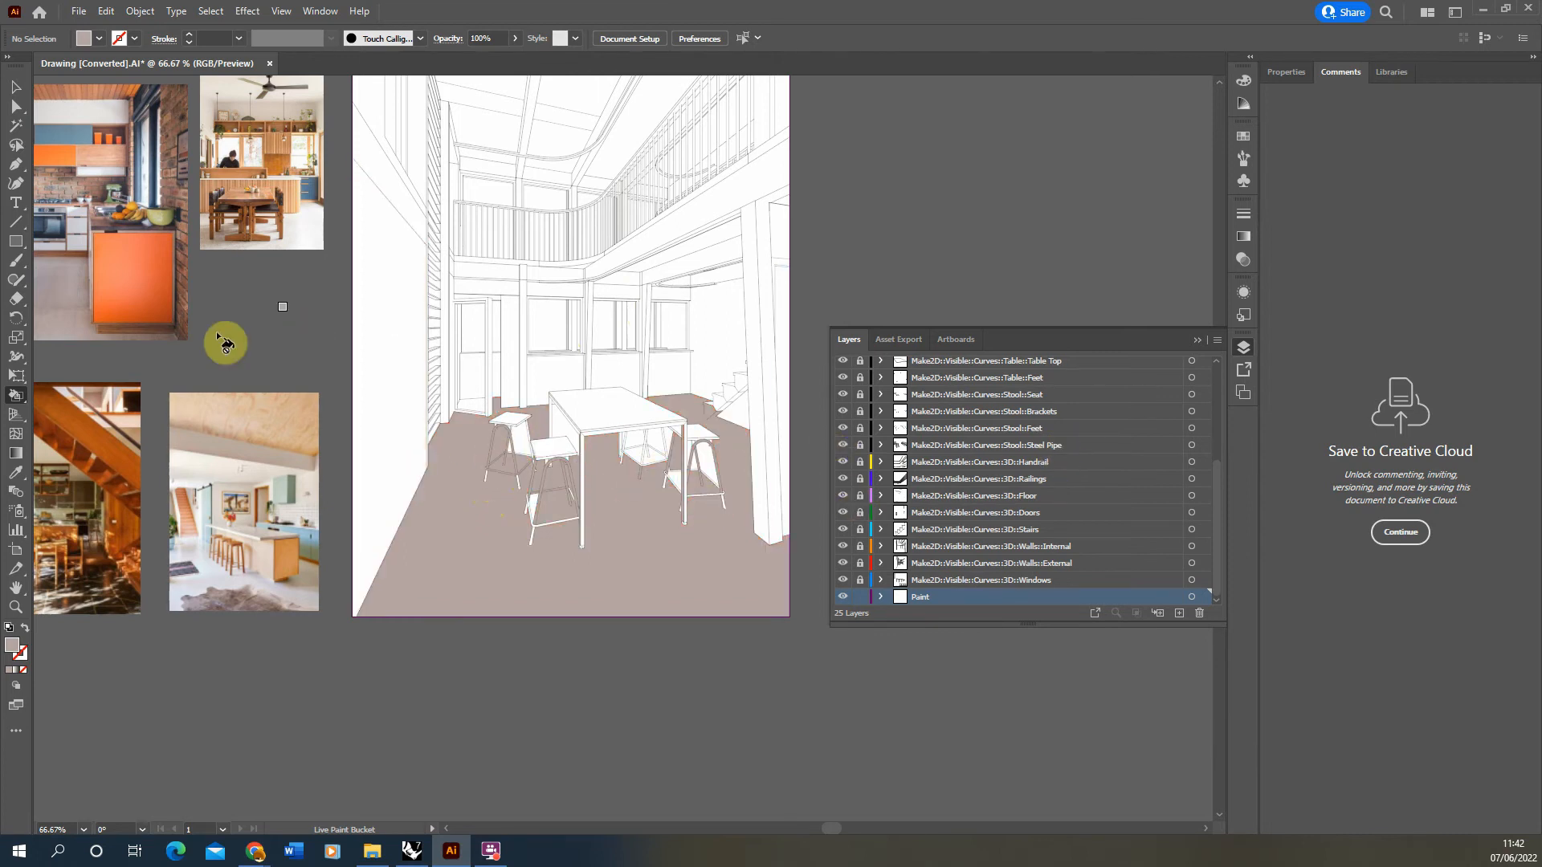
Flood all the faces of the Live Paint group with the sampled grey floor colour and check the fill around the stools
triple_click(533, 503)
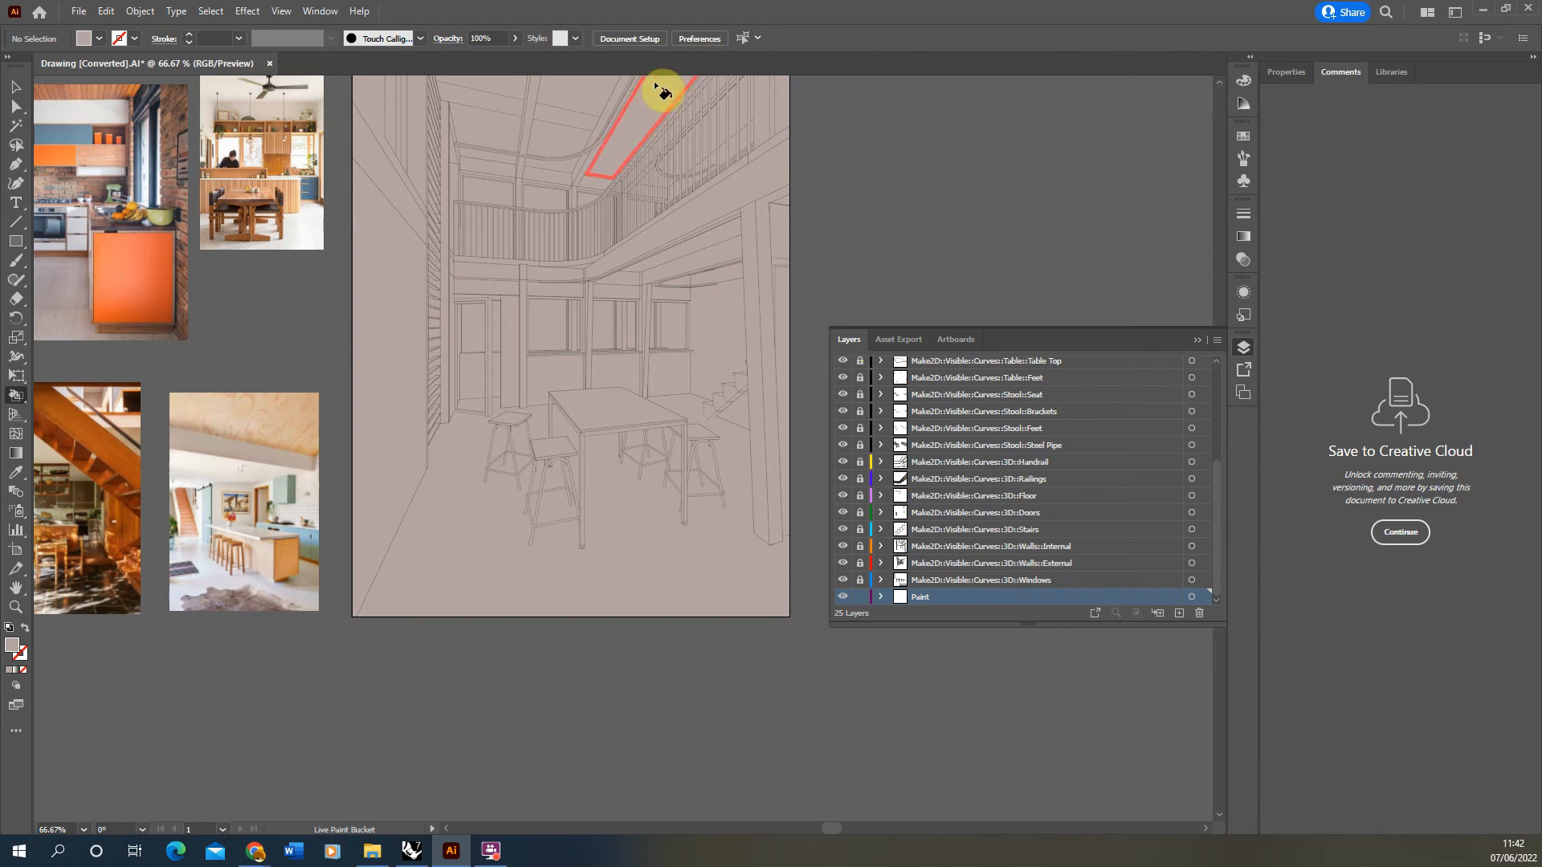
scroll(557, 501, "up", 6, "alt")
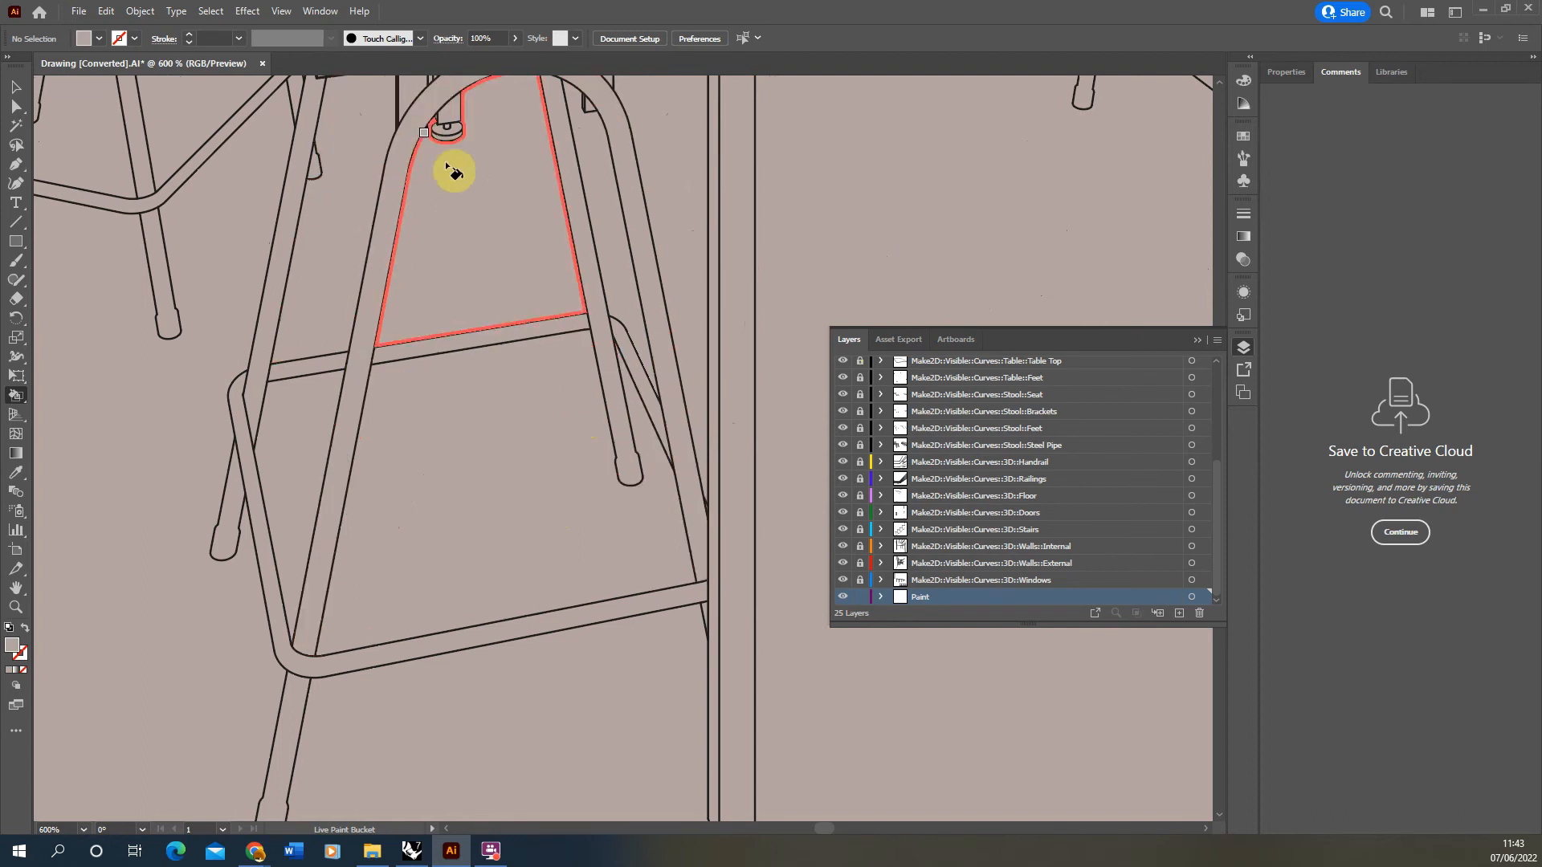
scroll(344, 399, "down", 8, "alt")
scroll(314, 272, "up", 2, "alt")
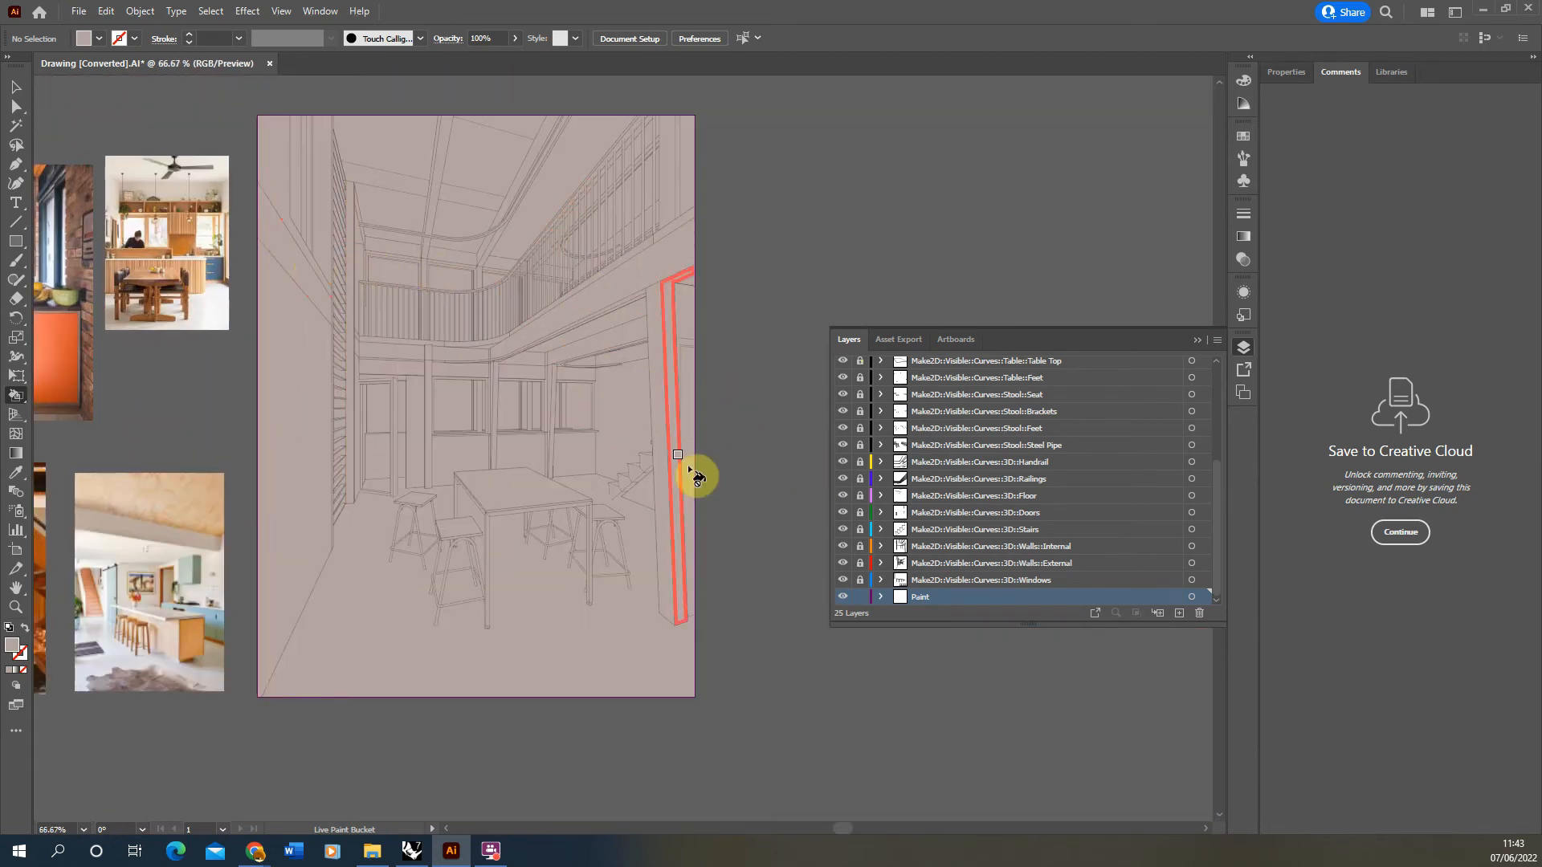
Sample the off-white wall colour from the plywood-ceiling kitchen photo and fill the side wall, the stair wall and the wall panels around the windows
scroll(679, 465, "down", 1, "alt")
scroll(347, 573, "up", 4, "alt")
scroll(333, 509, "down", 1, "alt")
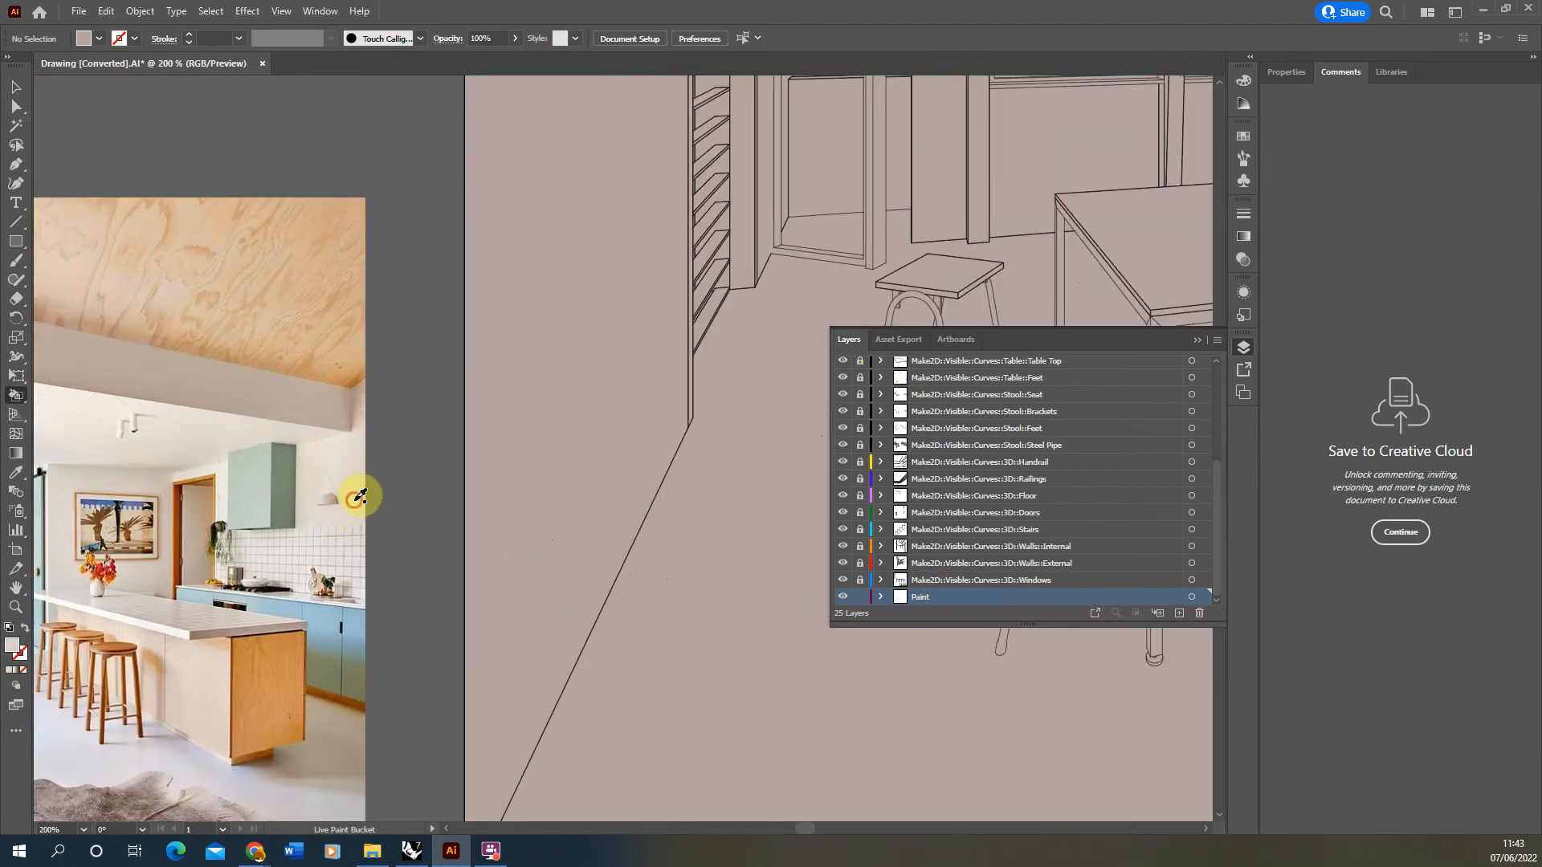
scroll(359, 496, "down", 4, "alt")
left_click(363, 424)
left_click(594, 376)
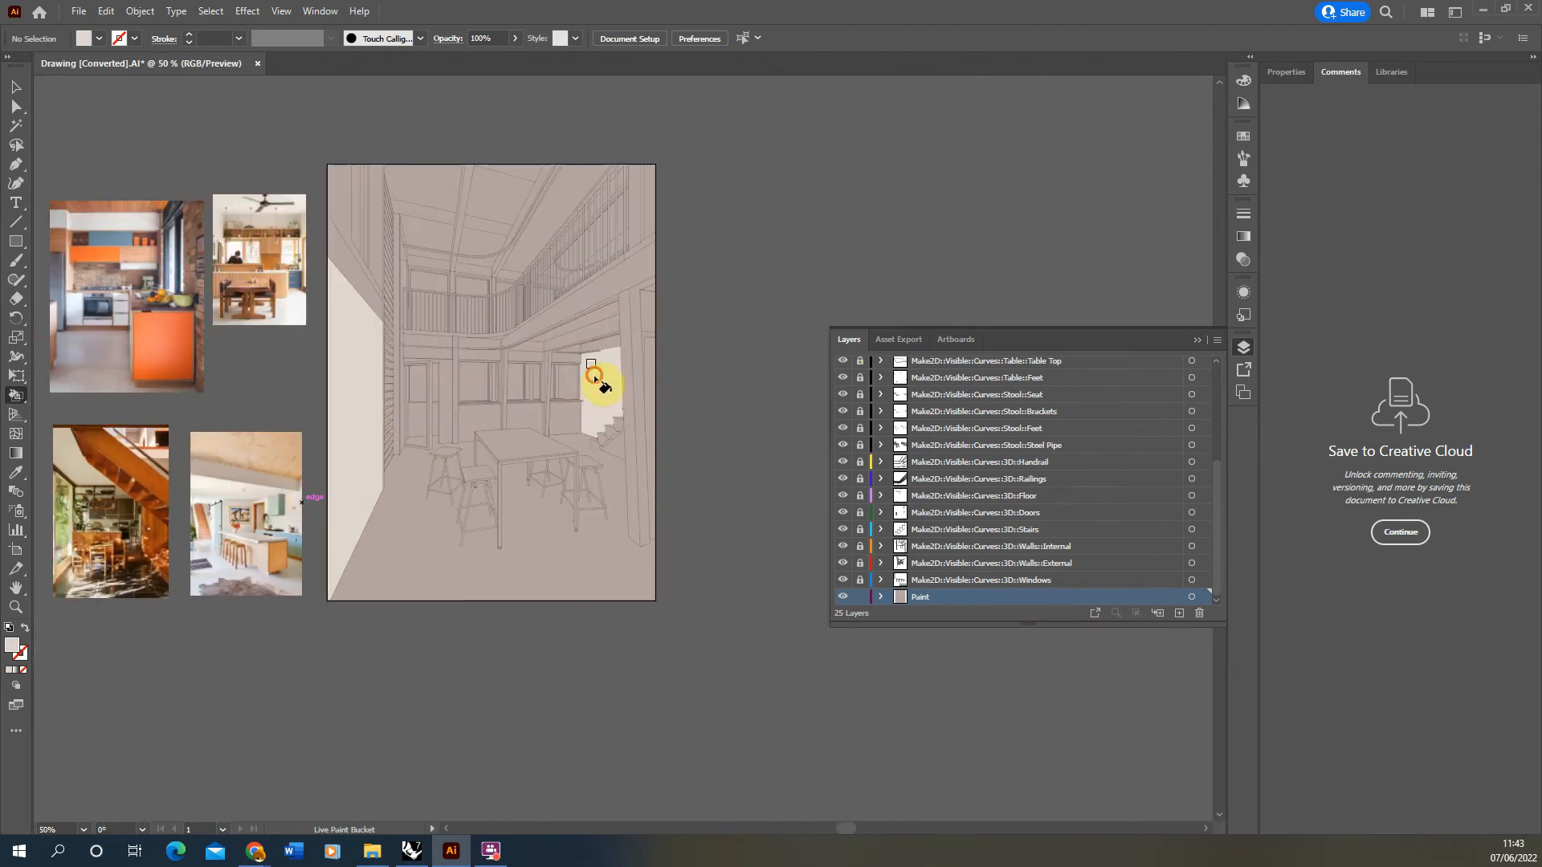
left_click(523, 417)
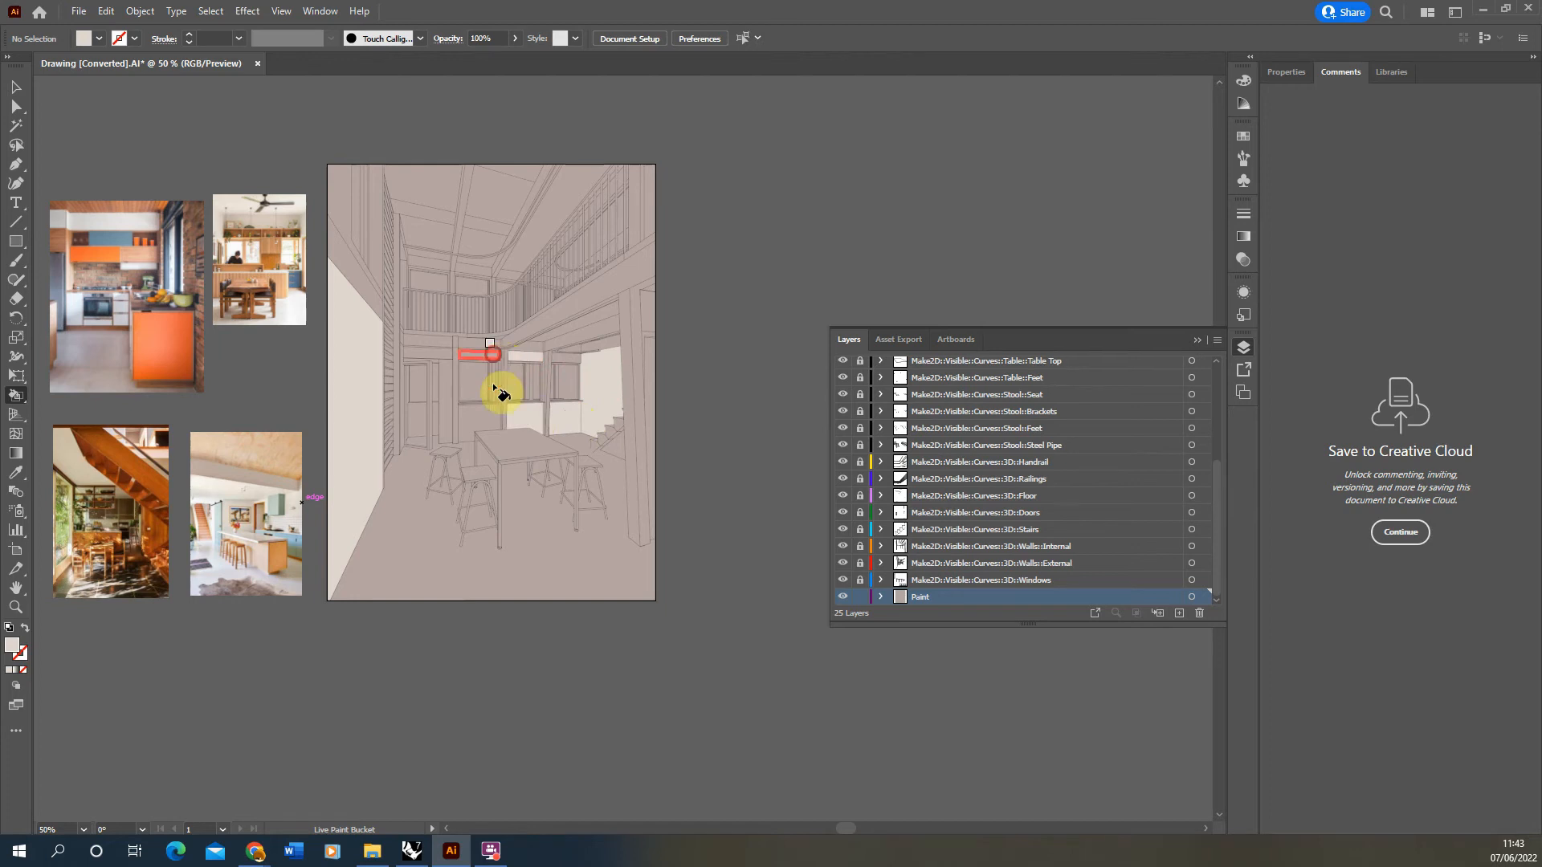
left_click(487, 420)
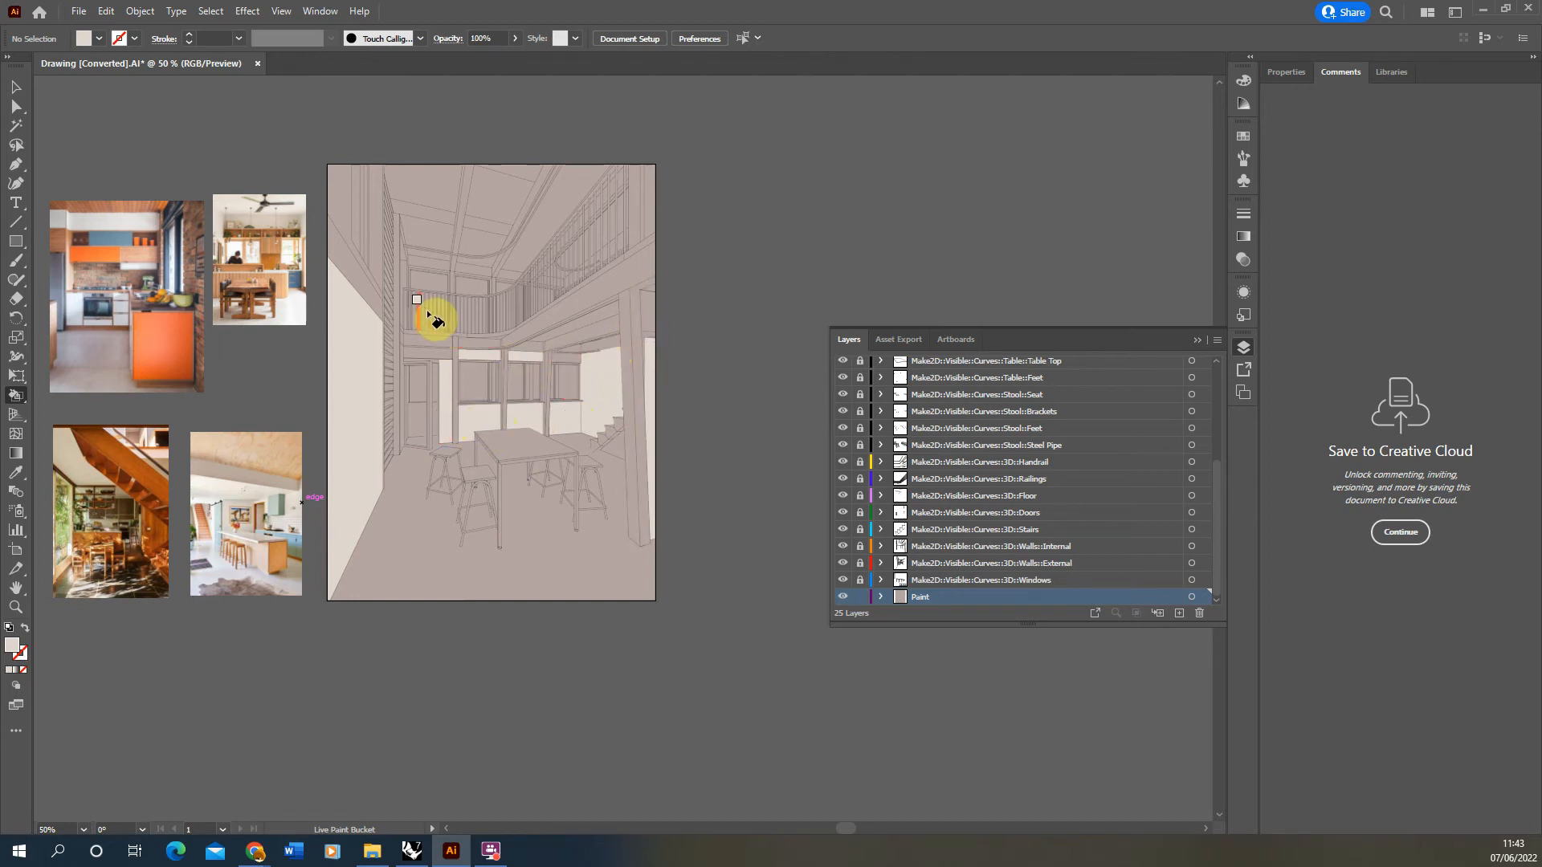
Sample the orange timber colour from the staircase photo and fill the balcony edge beams, the lower beam and two window-wall columns
scroll(438, 329, "up", 2, "alt")
scroll(450, 371, "down", 1, "alt")
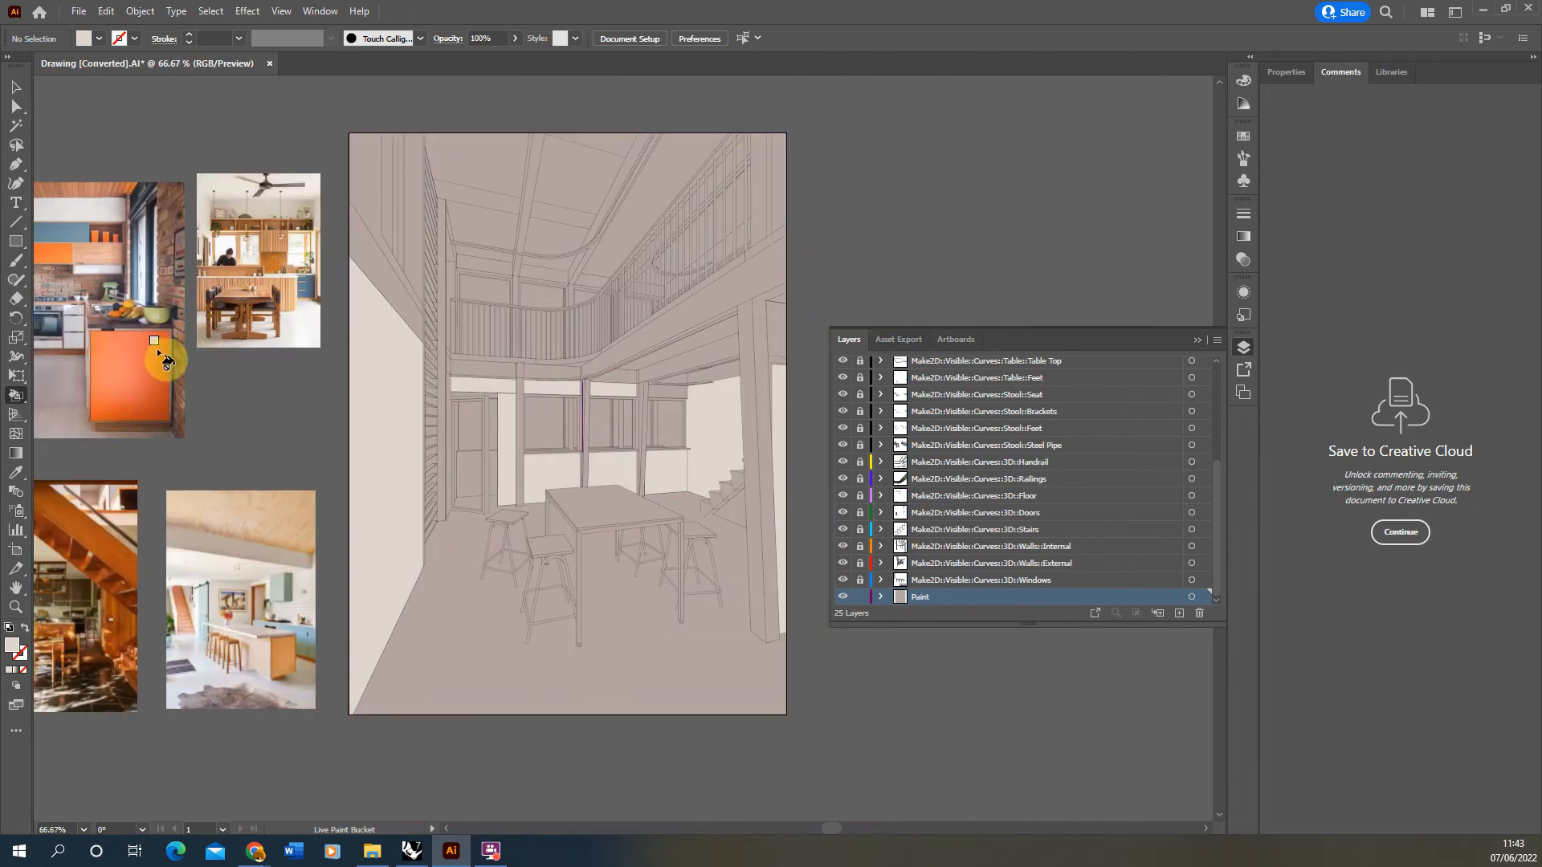
left_click(121, 553, "alt")
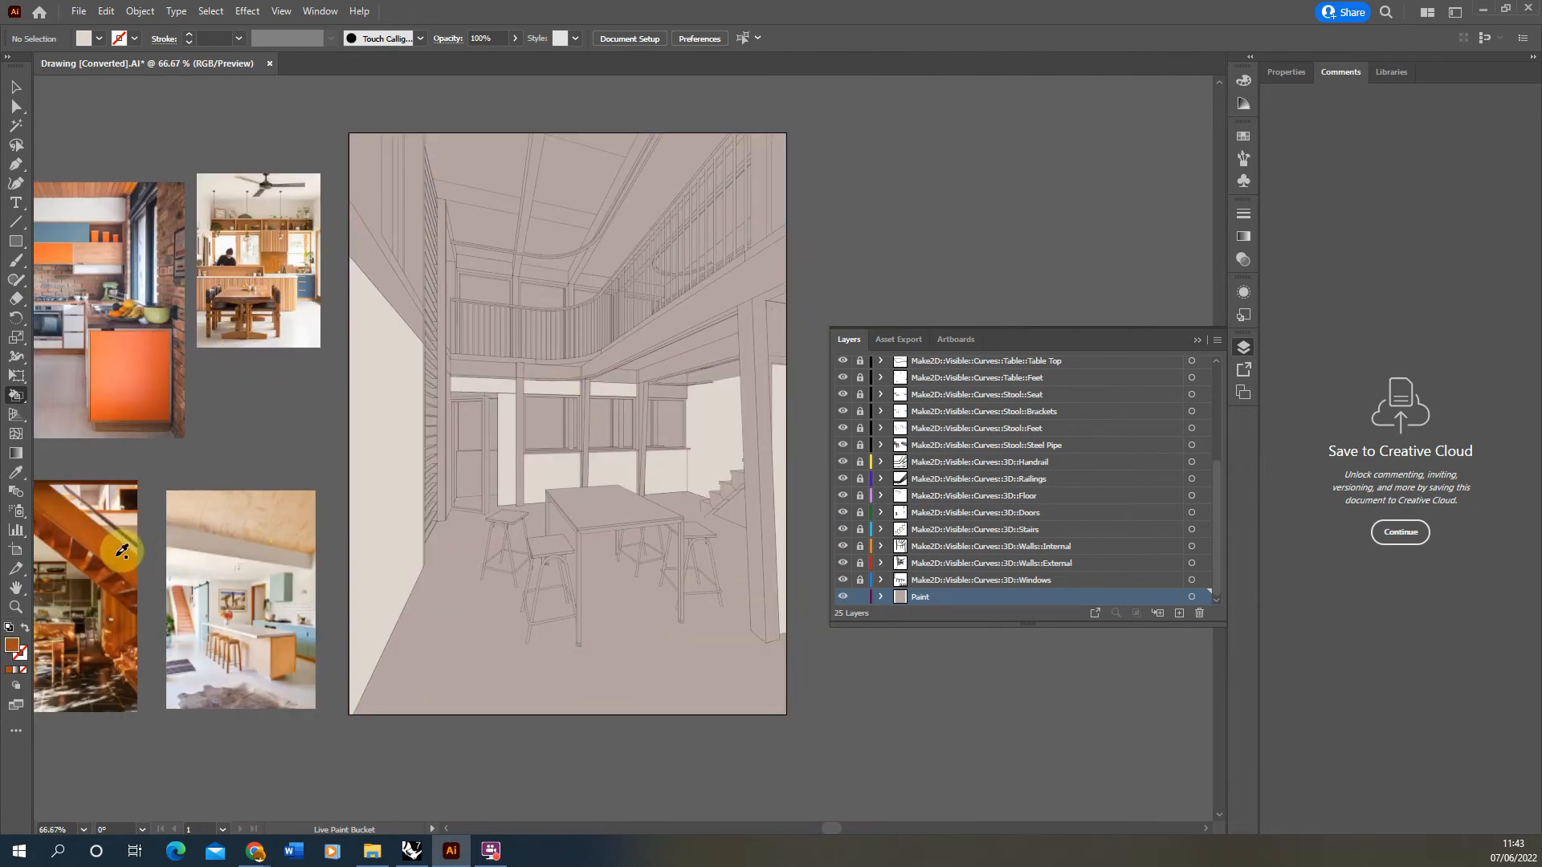
scroll(138, 671, "up", 4, "alt")
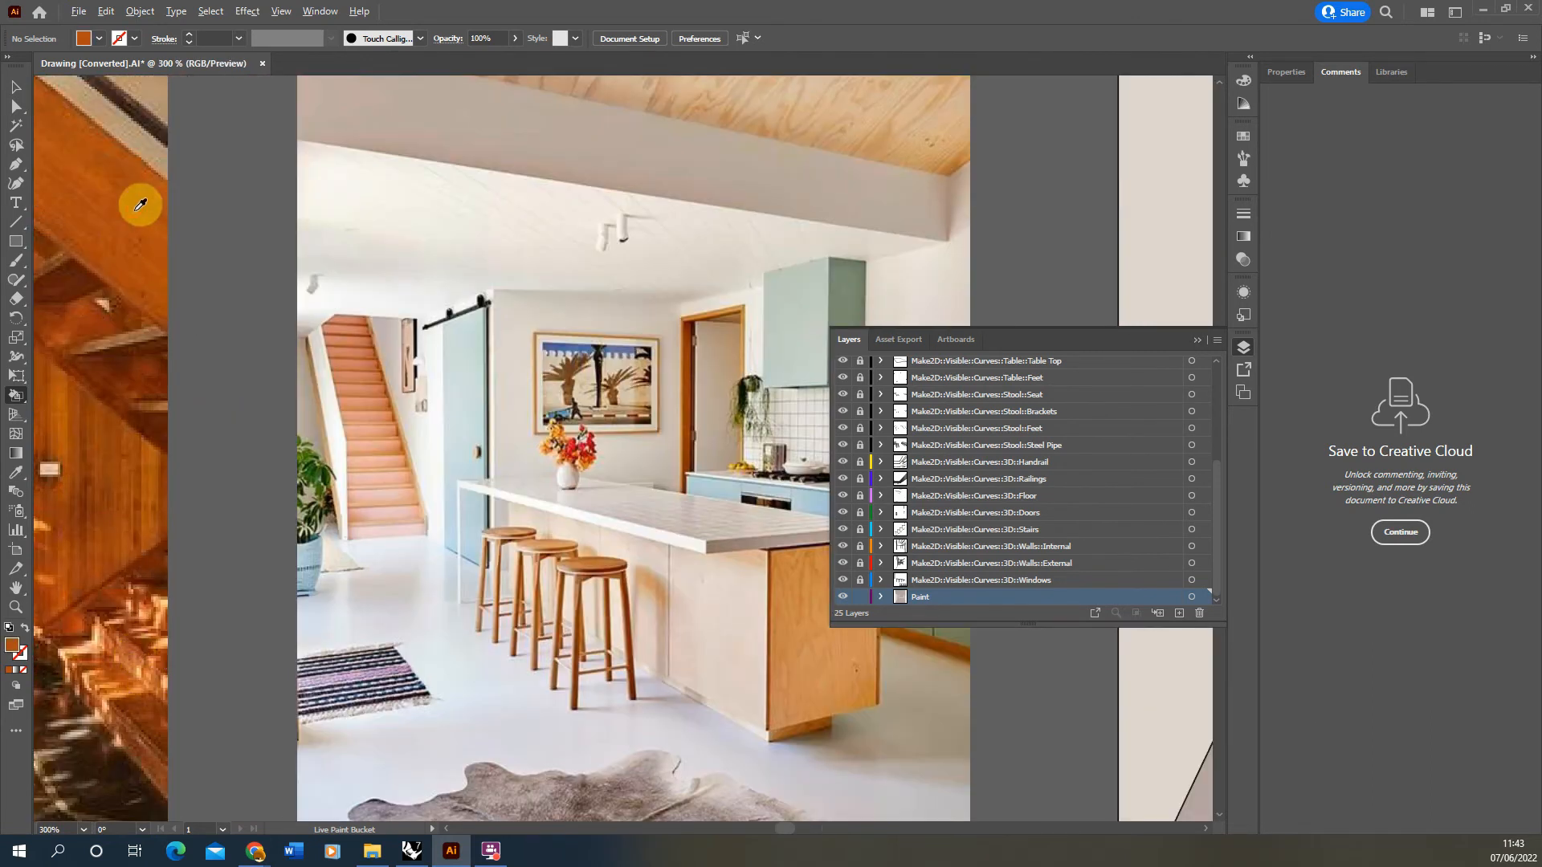
scroll(140, 205, "down", 5, "alt")
scroll(662, 358, "up", 1, "alt")
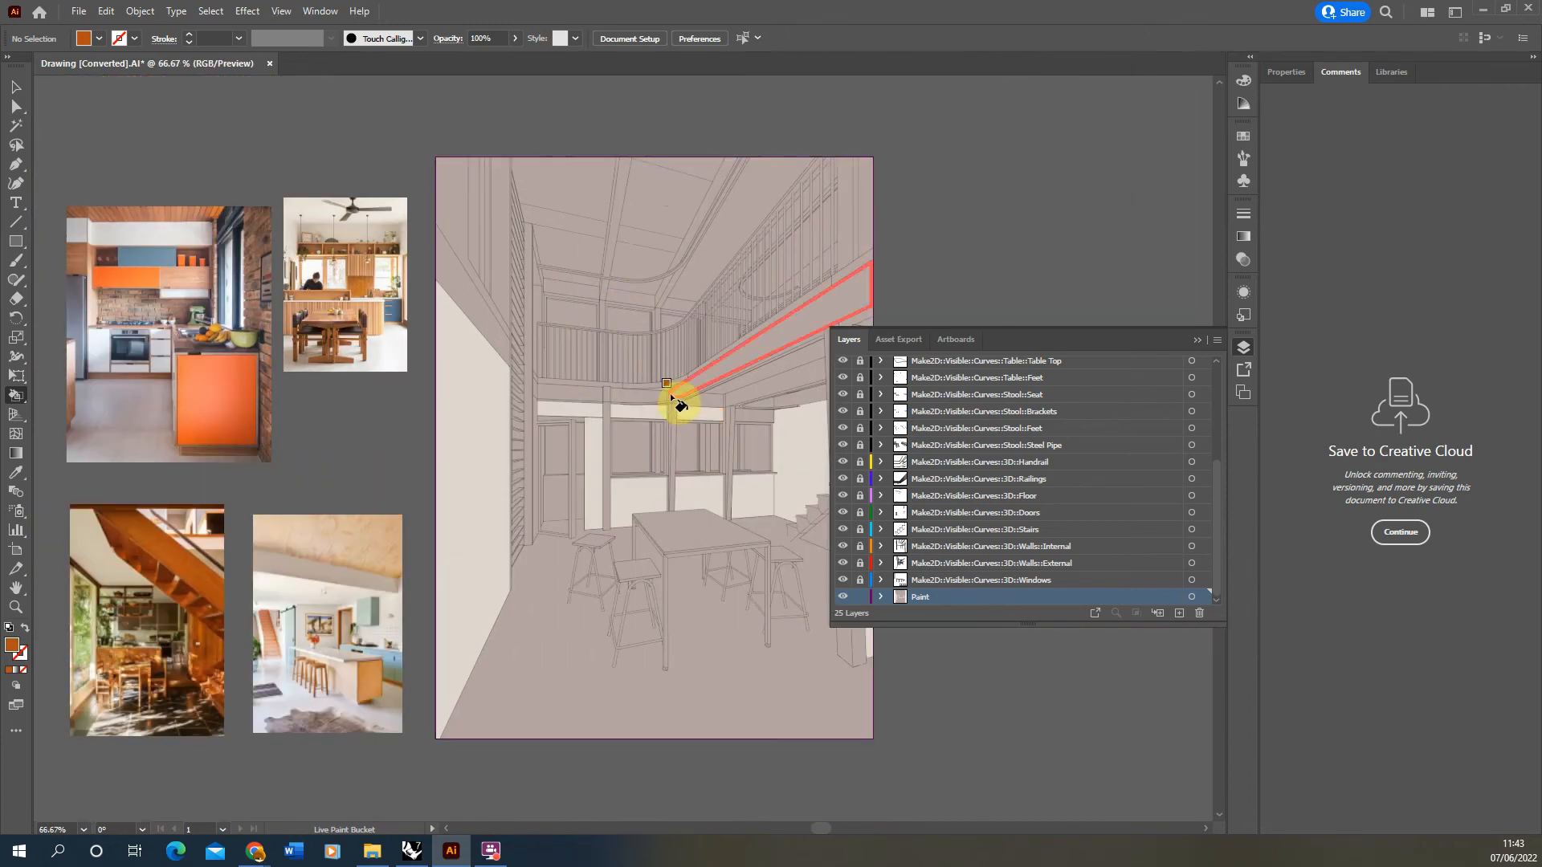
left_click(671, 396)
left_click(639, 396)
left_click(608, 419)
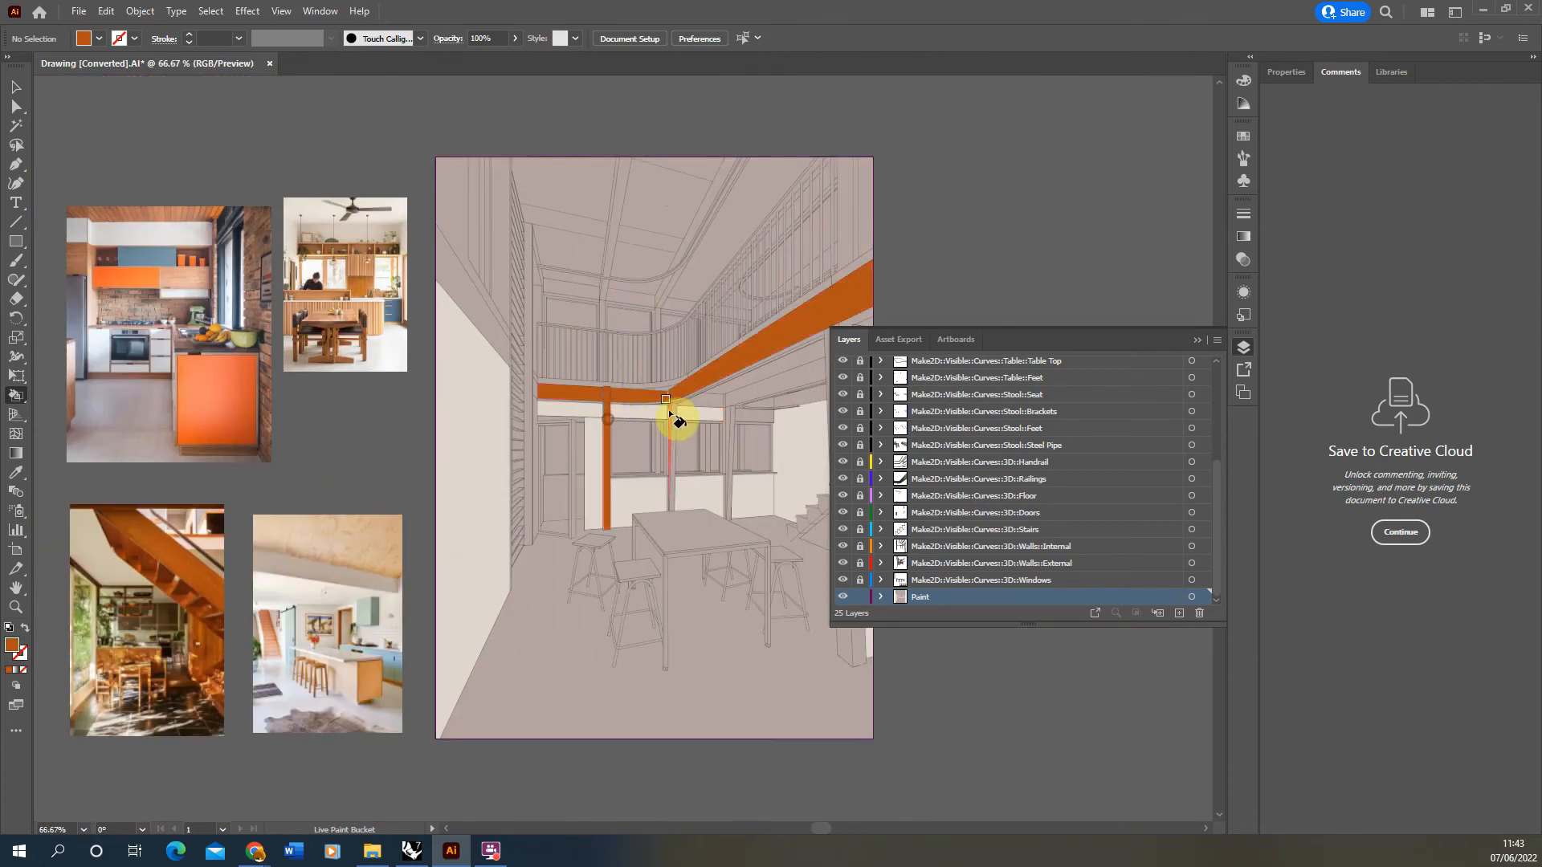
left_click(671, 418)
left_click(739, 401)
left_click(706, 398)
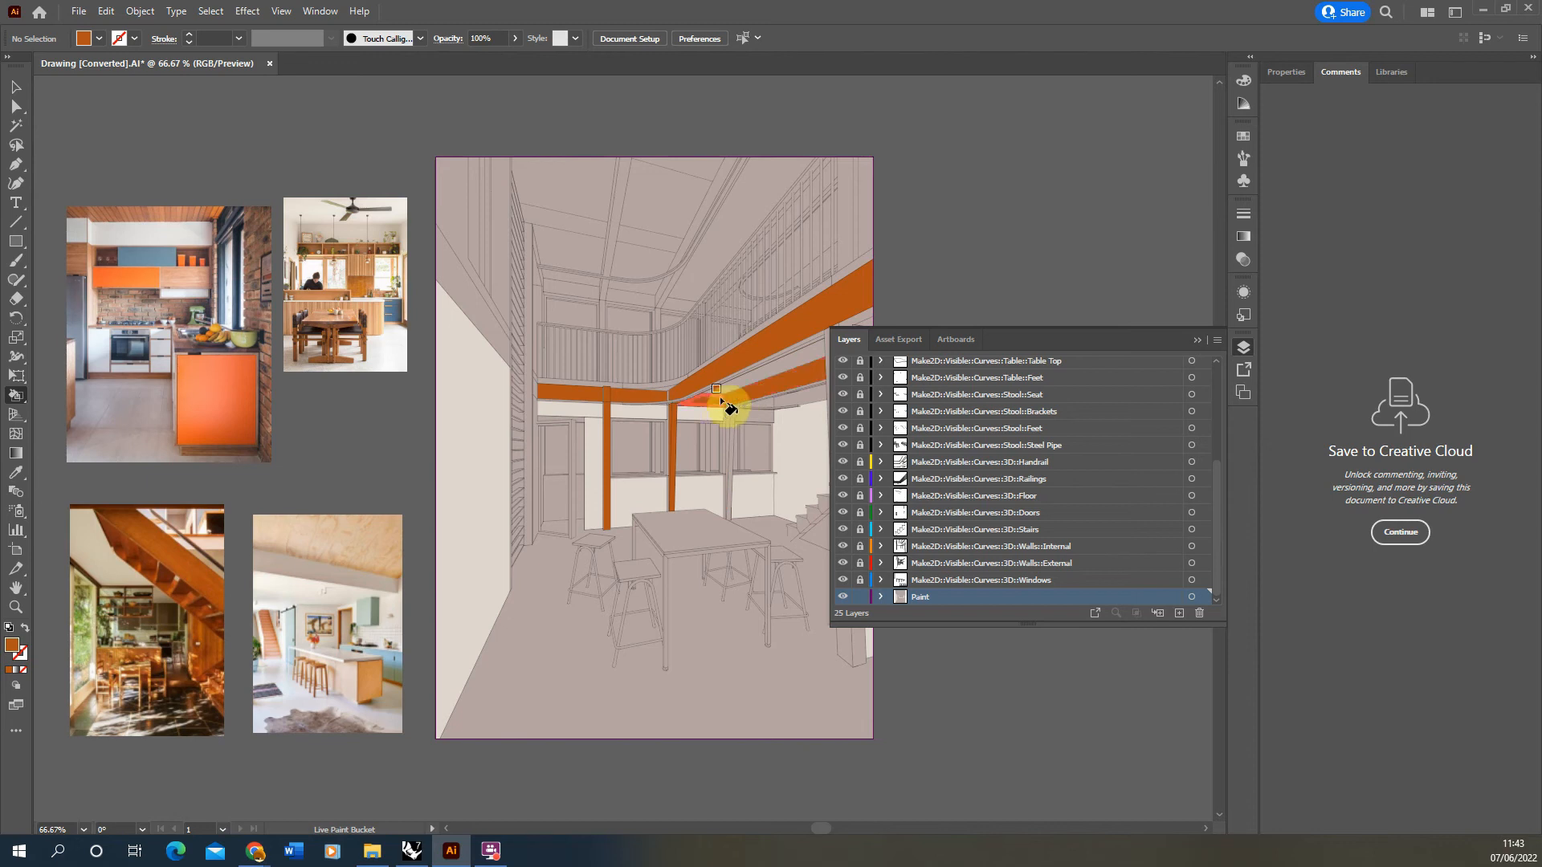
Sample the blue cupboard colour from the orange kitchen photo and fill the balcony railings, the handrail and the curved ceiling rail
left_click(157, 255, "alt")
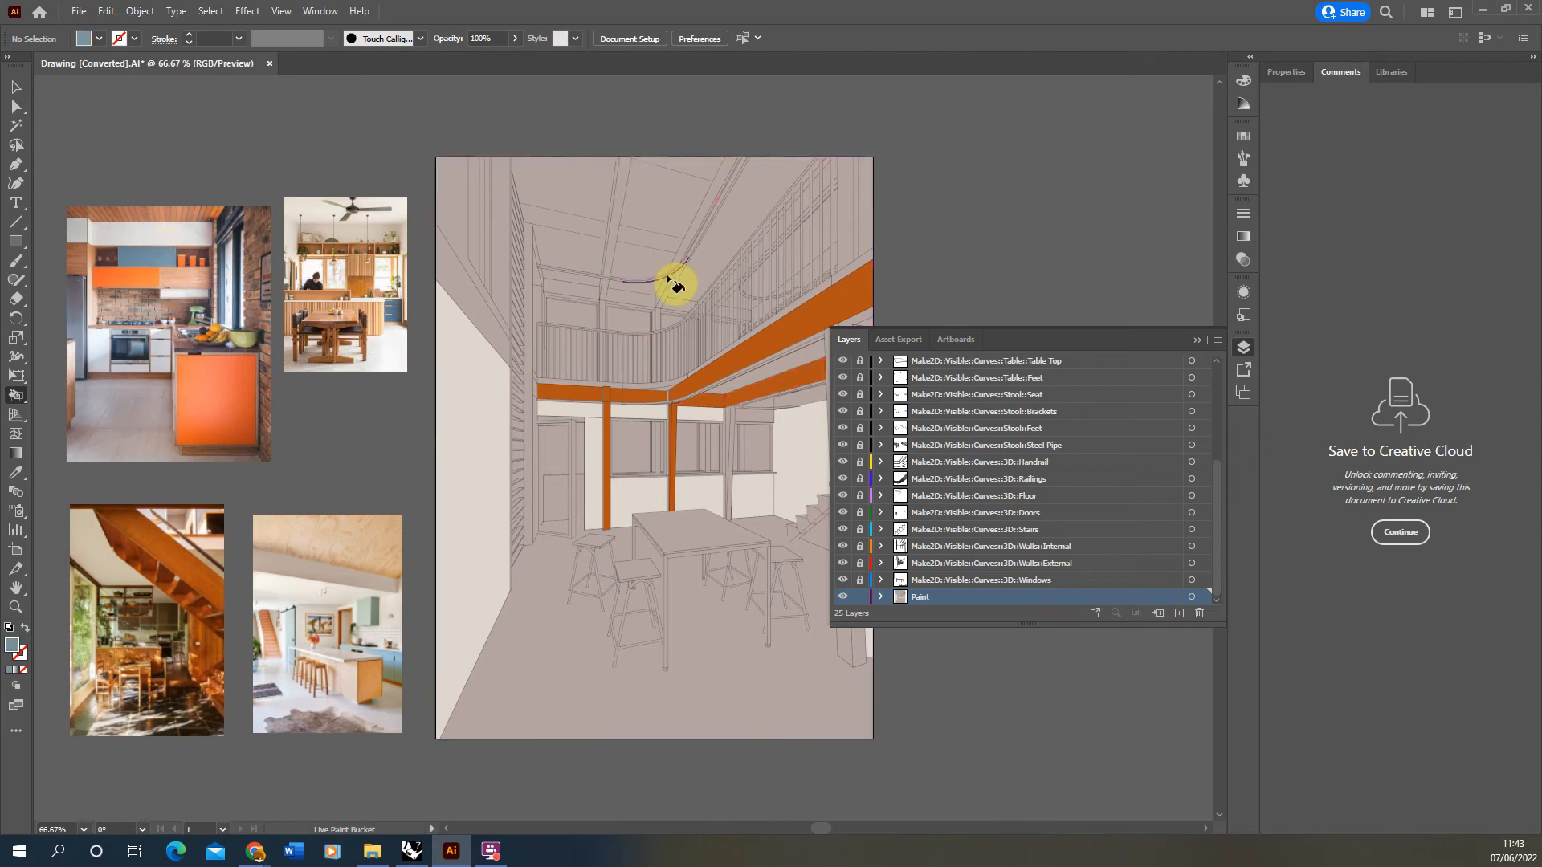
scroll(678, 283, "up", 5, "alt")
left_click_drag(594, 324, 464, 370)
scroll(568, 372, "down", 6, "alt")
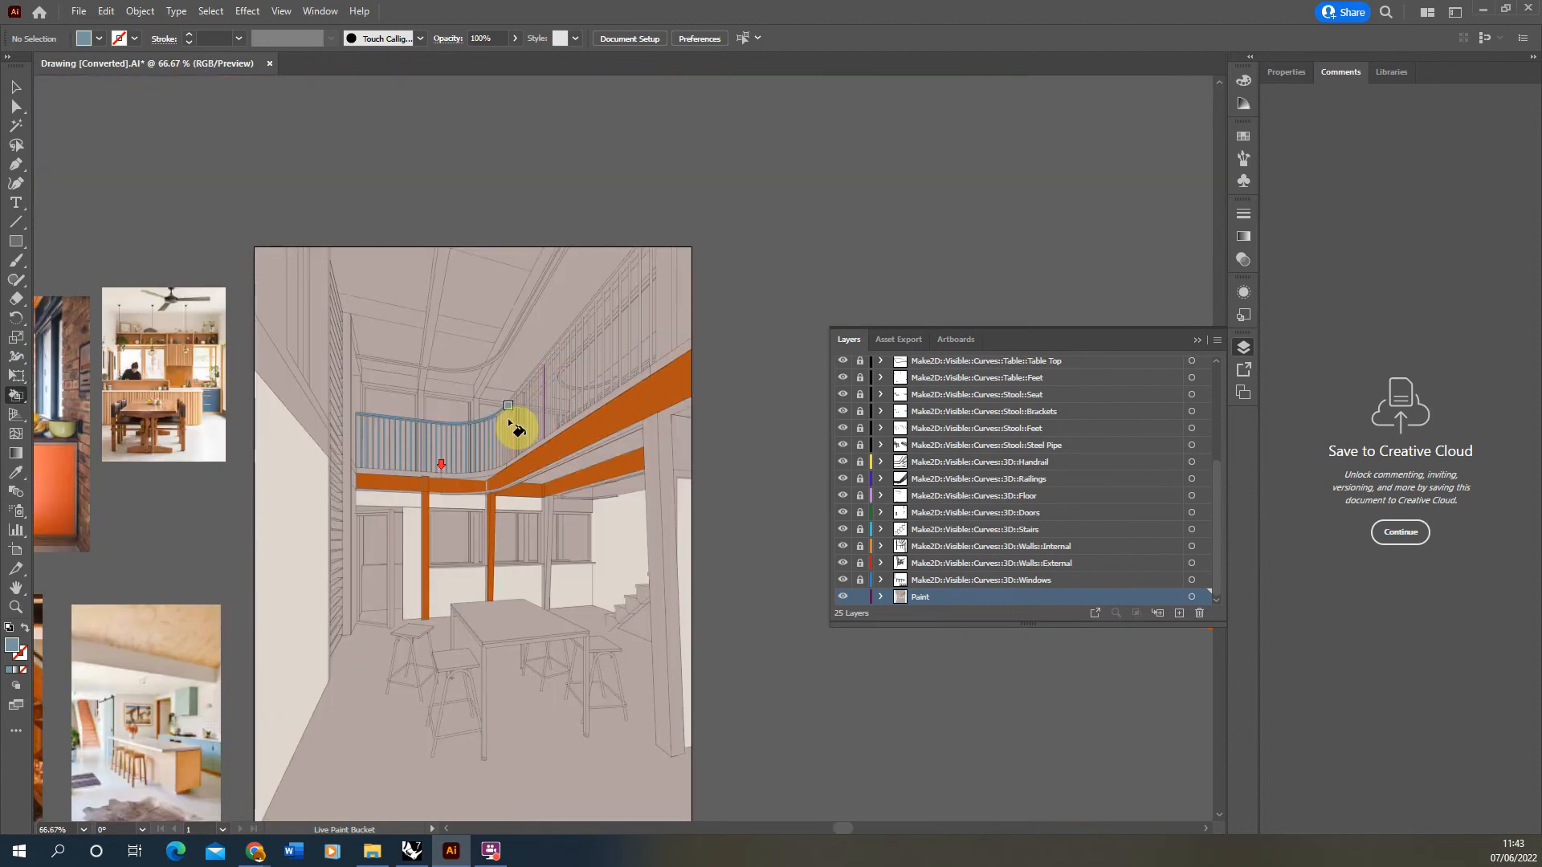
scroll(517, 427, "up", 3, "alt")
left_click(401, 399)
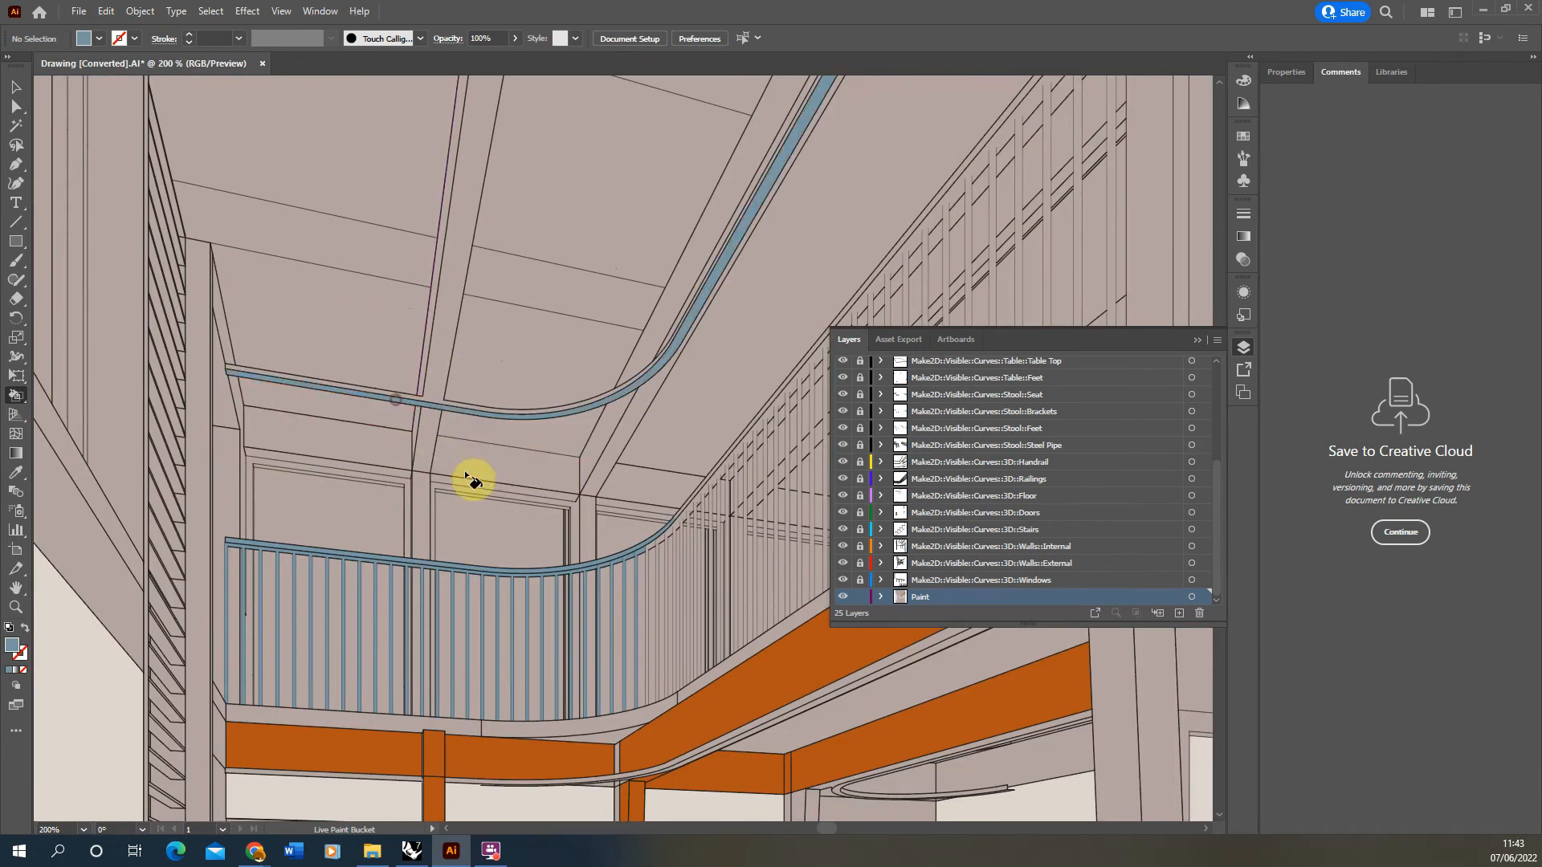
Sample the pale plywood colour from the ceiling photo and fill several of the ceiling panels between the beams
scroll(514, 506, "down", 3, "alt")
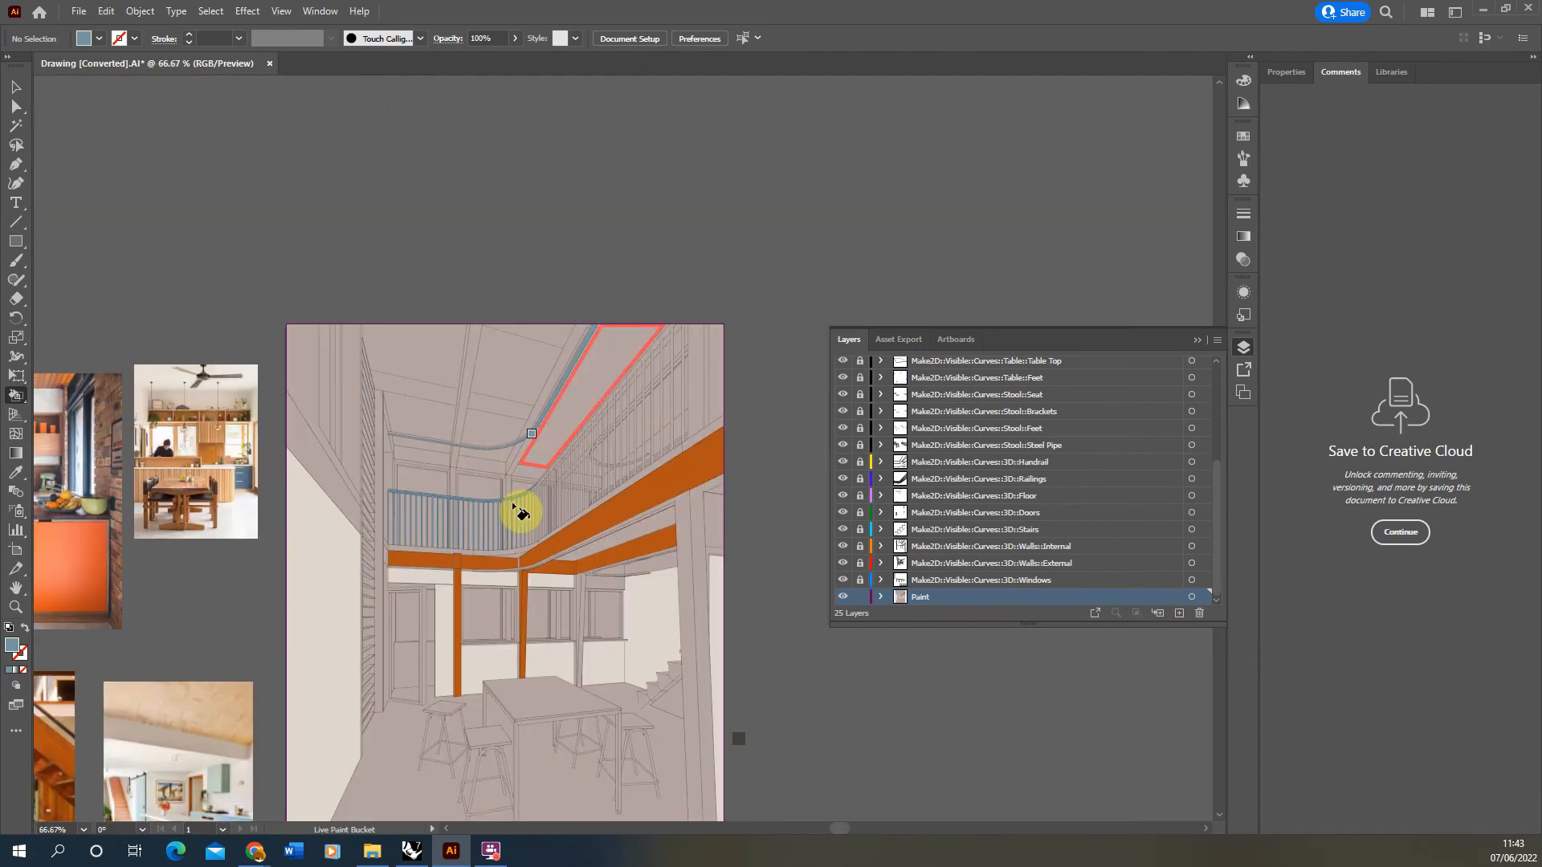
left_click(206, 699, "alt")
left_click(416, 422)
left_click(504, 438)
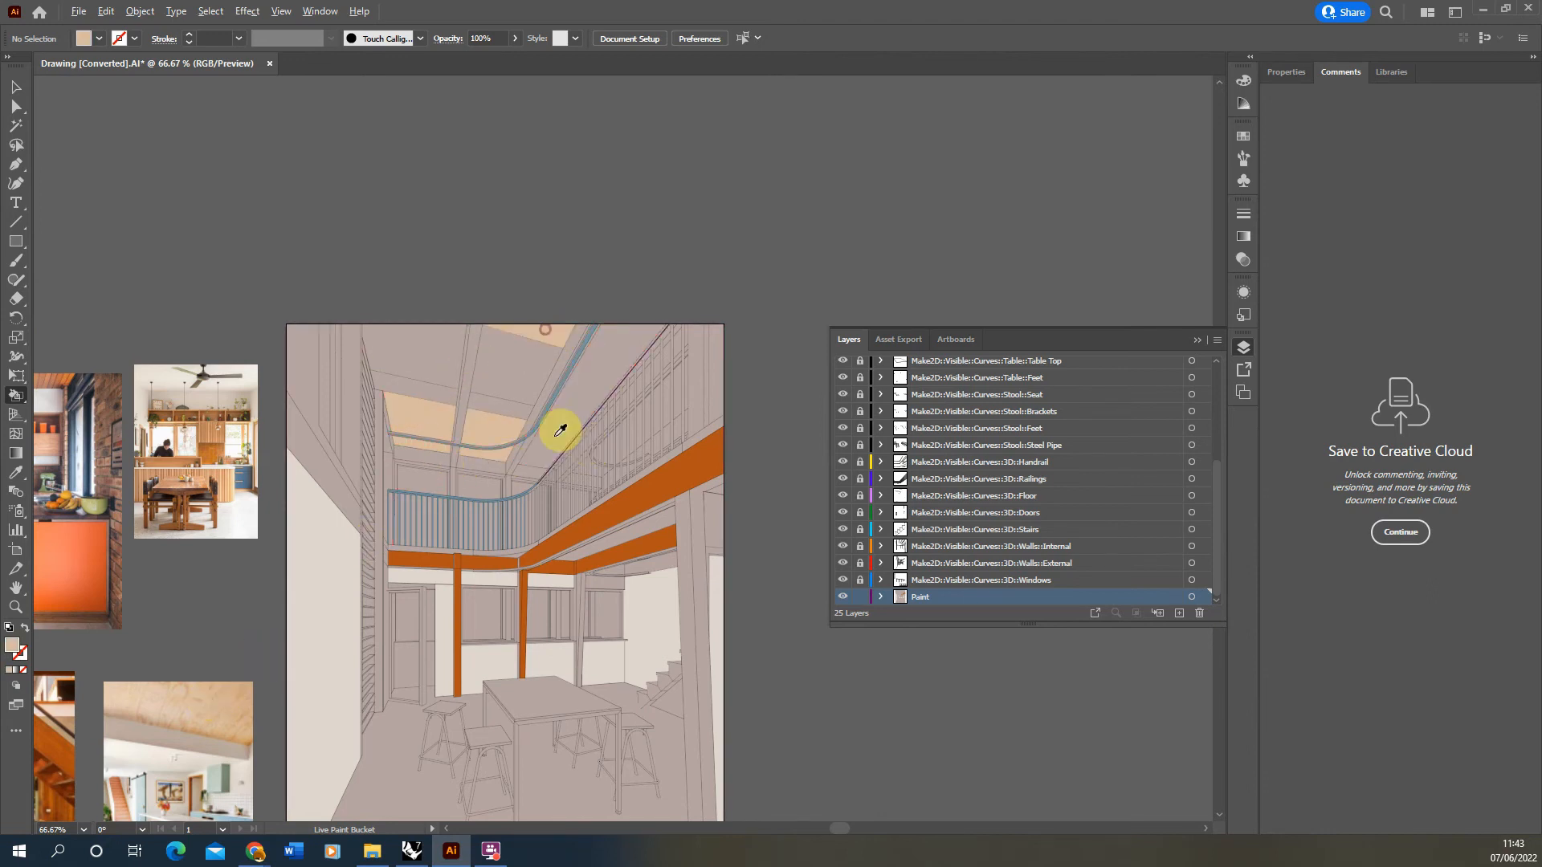
scroll(552, 434, "down", 2, "alt")
scroll(473, 579, "up", 1, "alt")
scroll(561, 591, "up", 1, "alt")
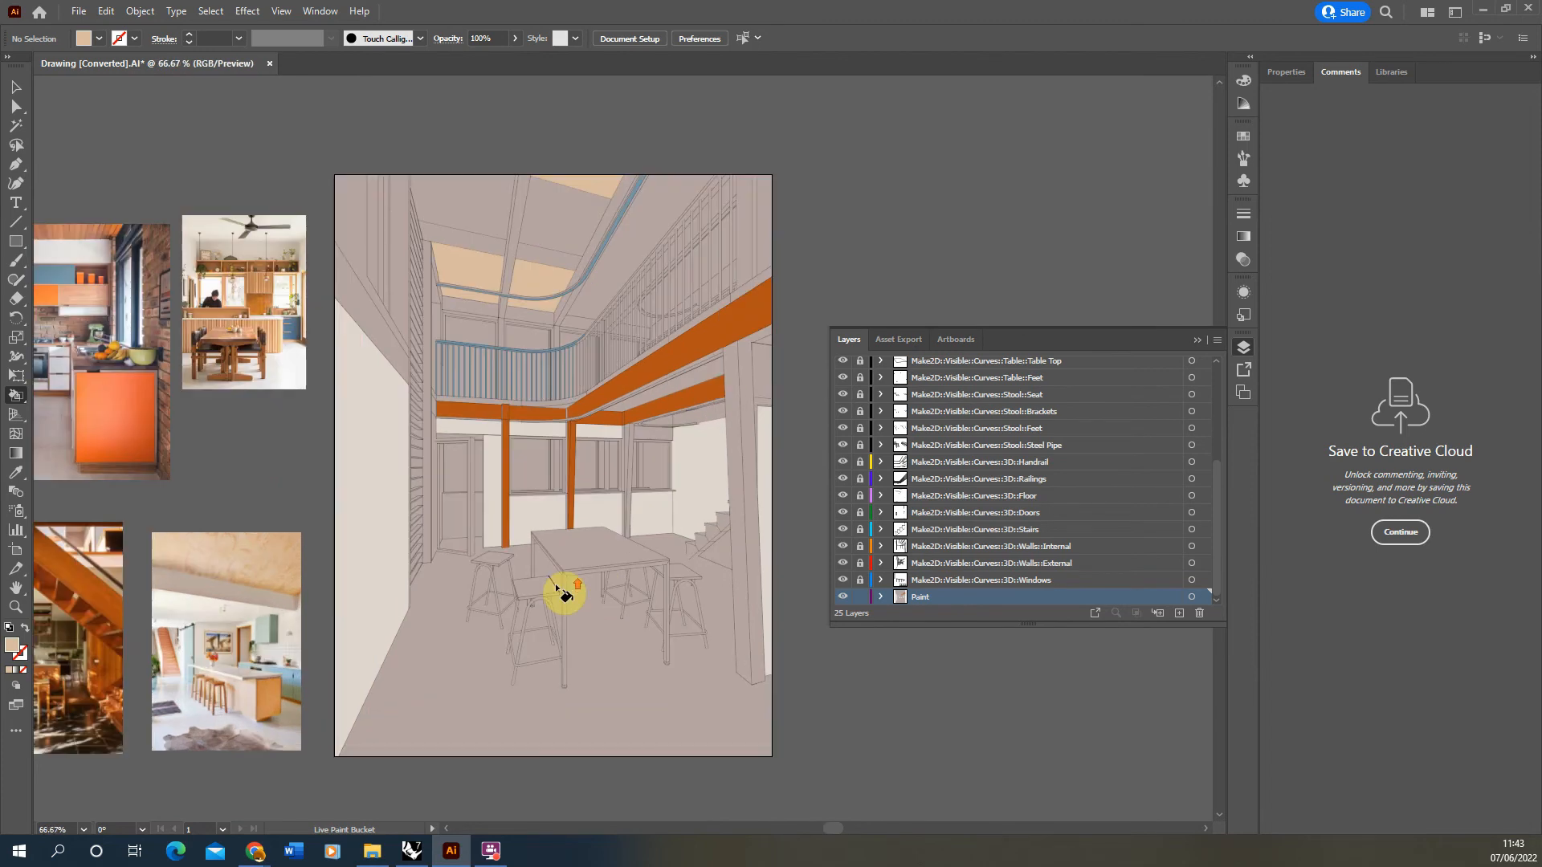
scroll(590, 533, "down", 1, "alt")
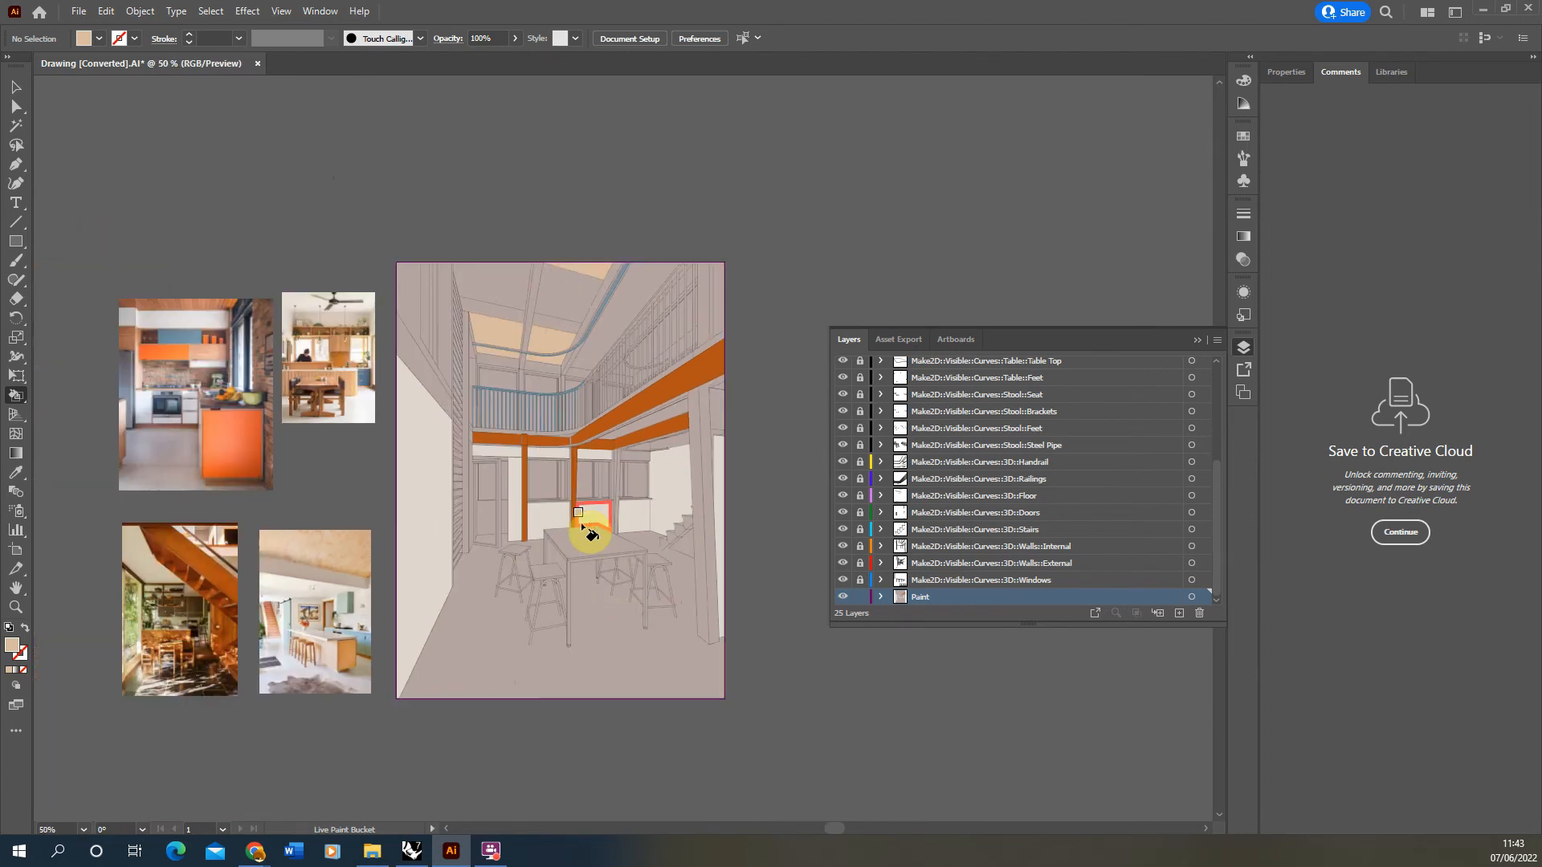
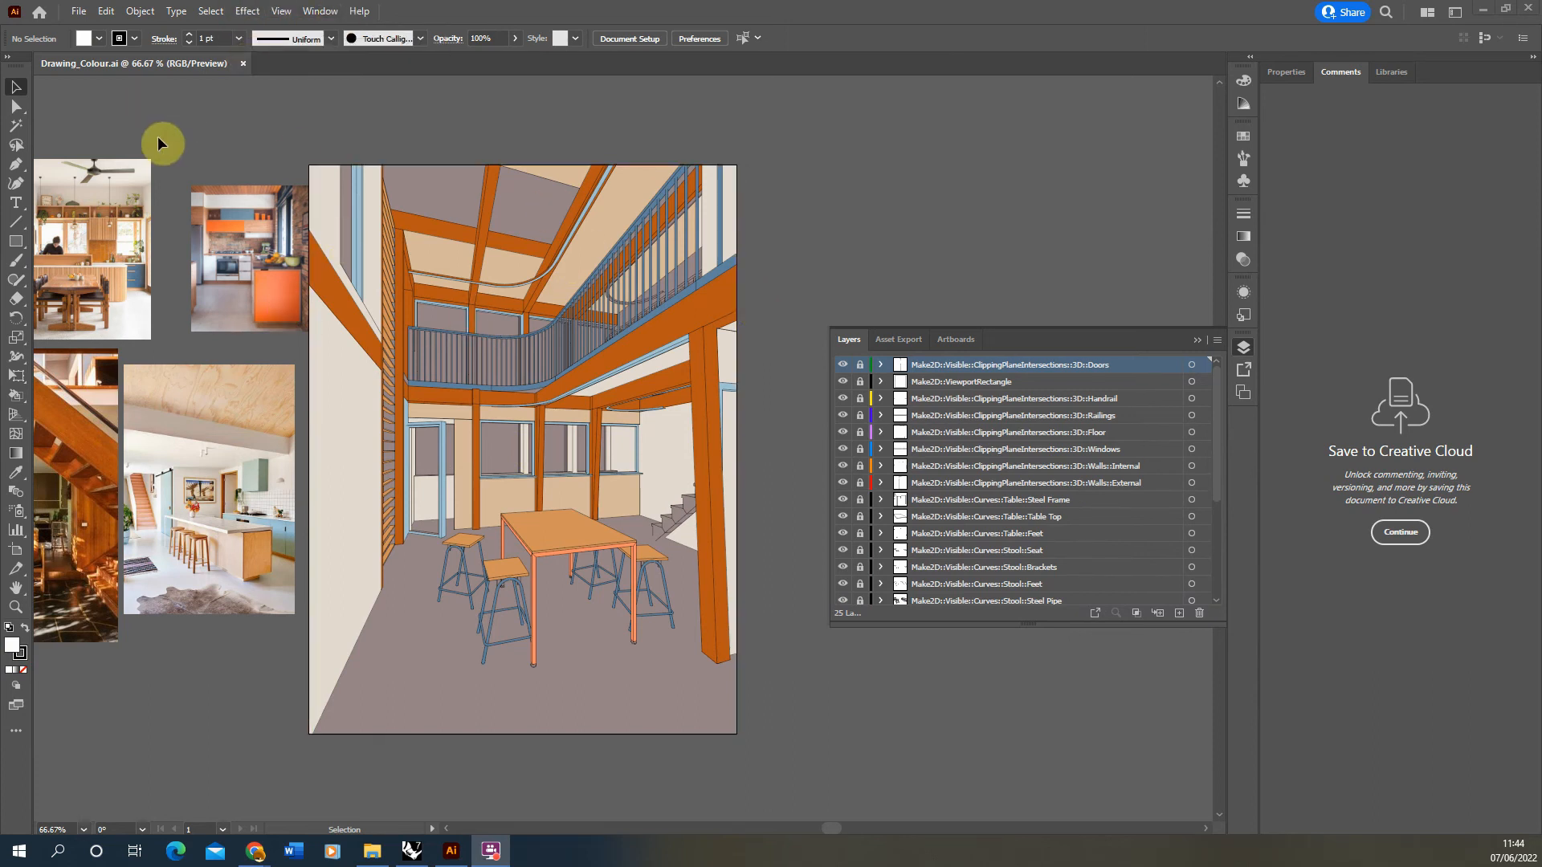
Sample the beams' orange in Drawing_Colour.ai with Live Paint Bucket and lighten the fill colour to DB8952
left_click(18, 397)
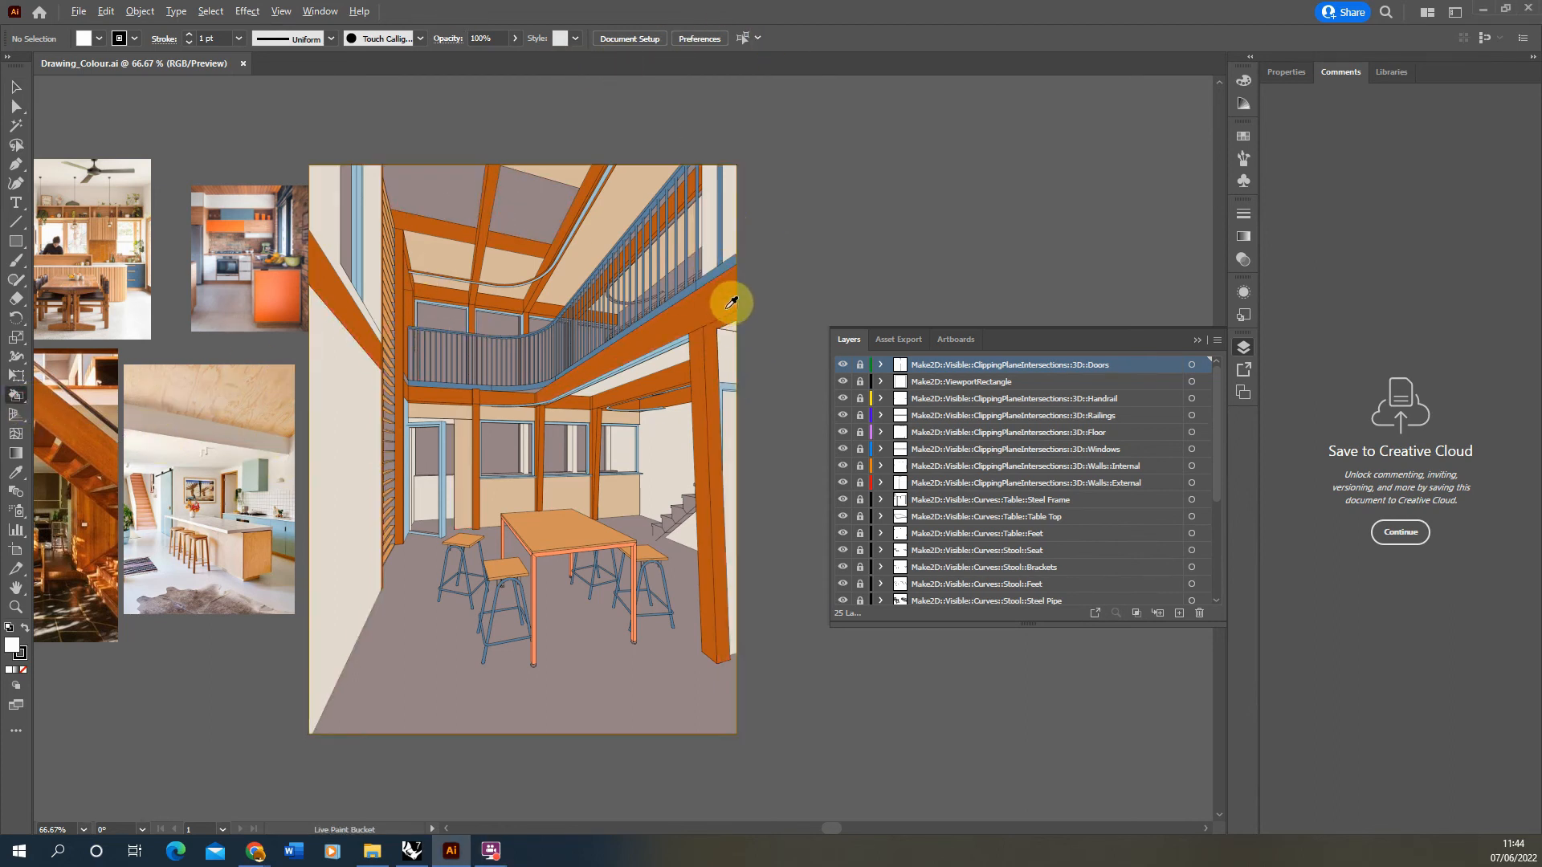
scroll(717, 370, "up", 3, "alt")
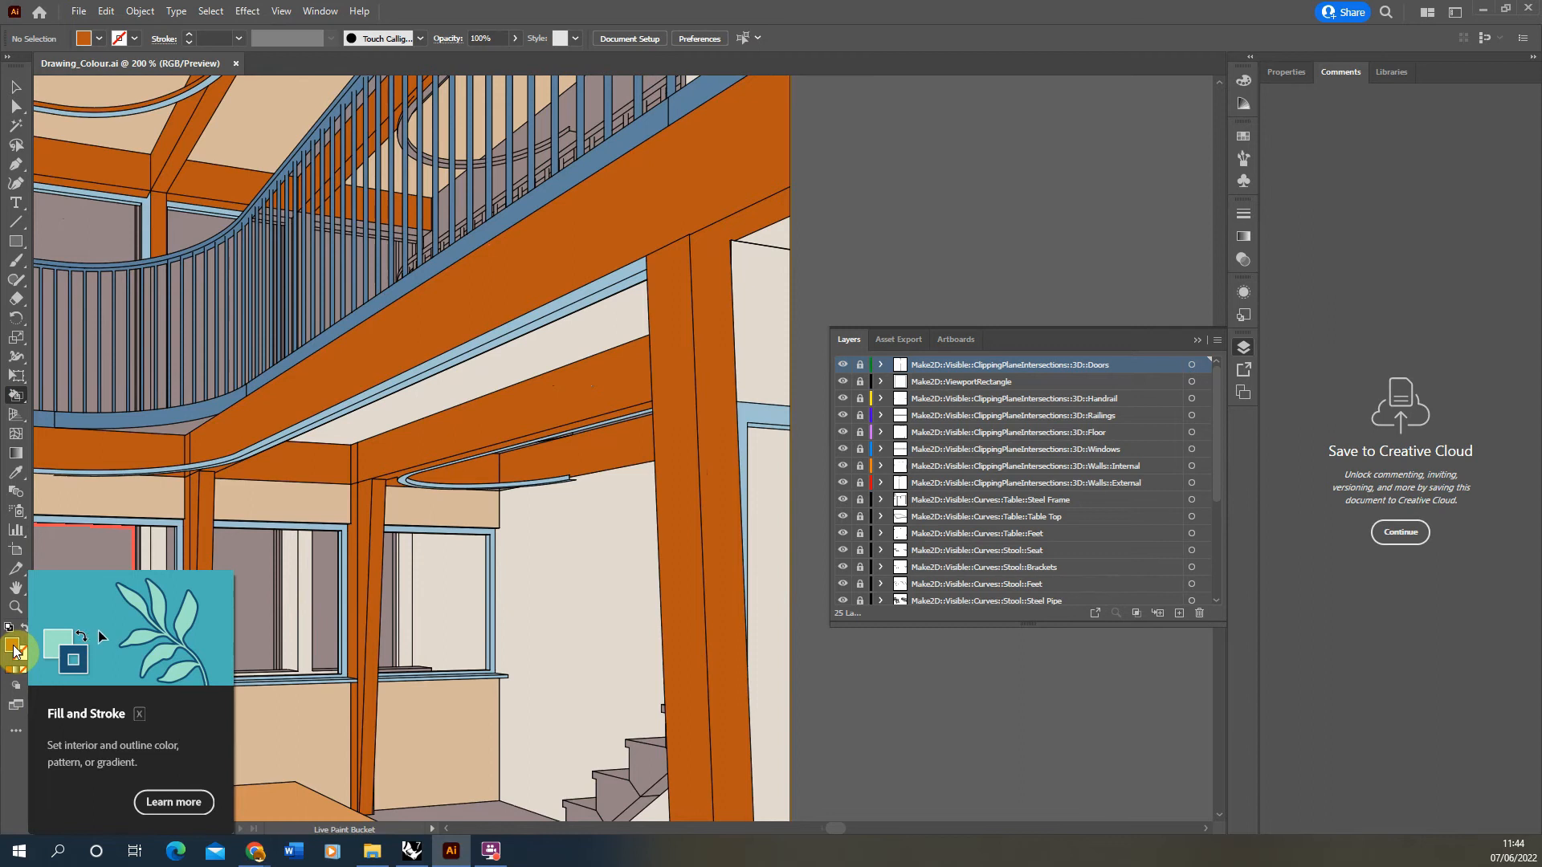
double_click(13, 651)
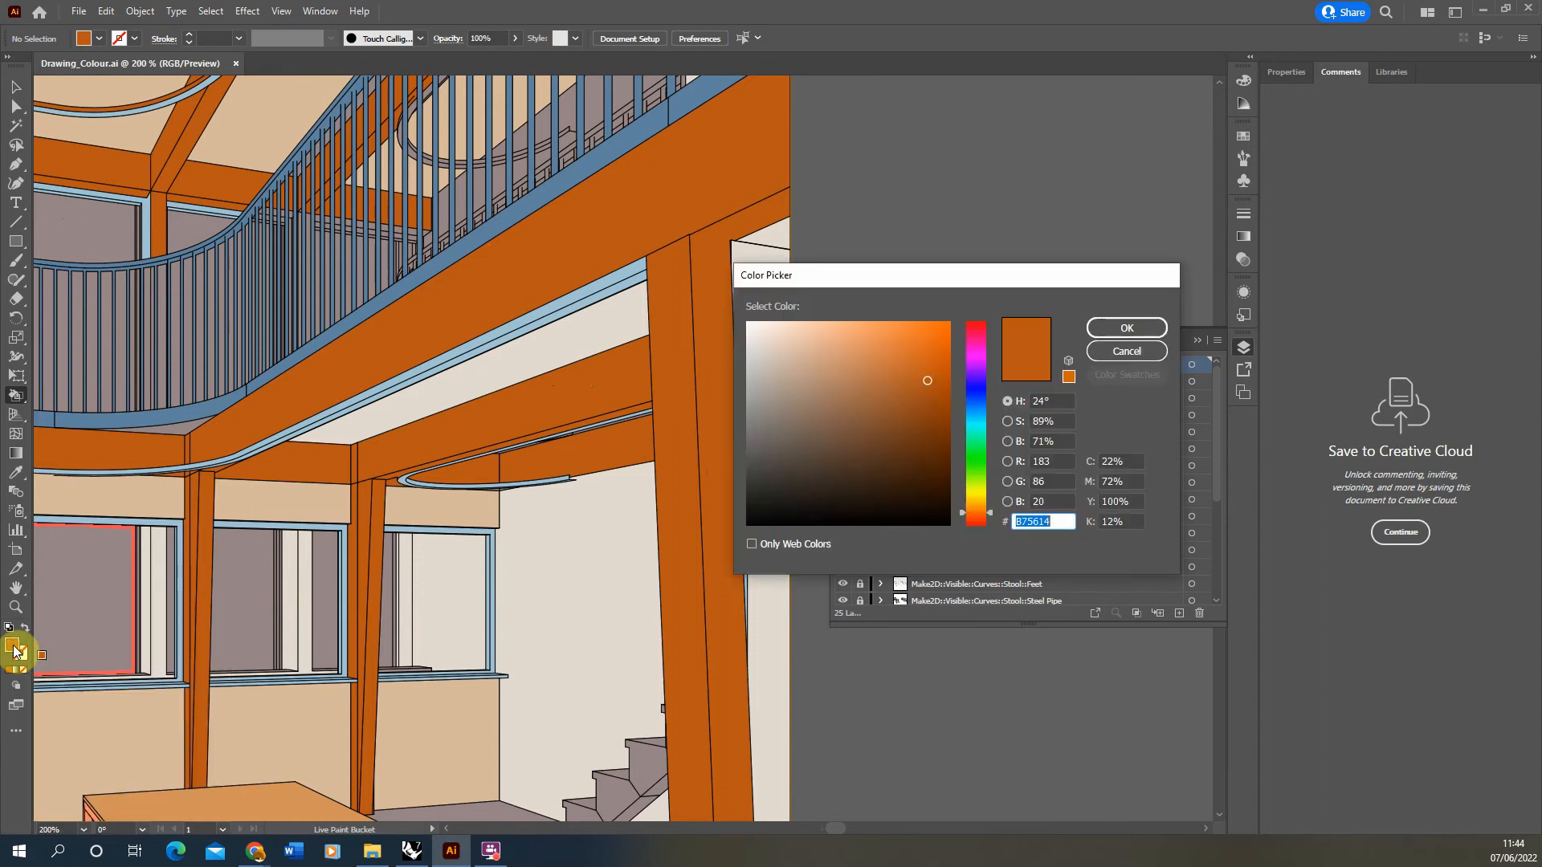
left_click(887, 352)
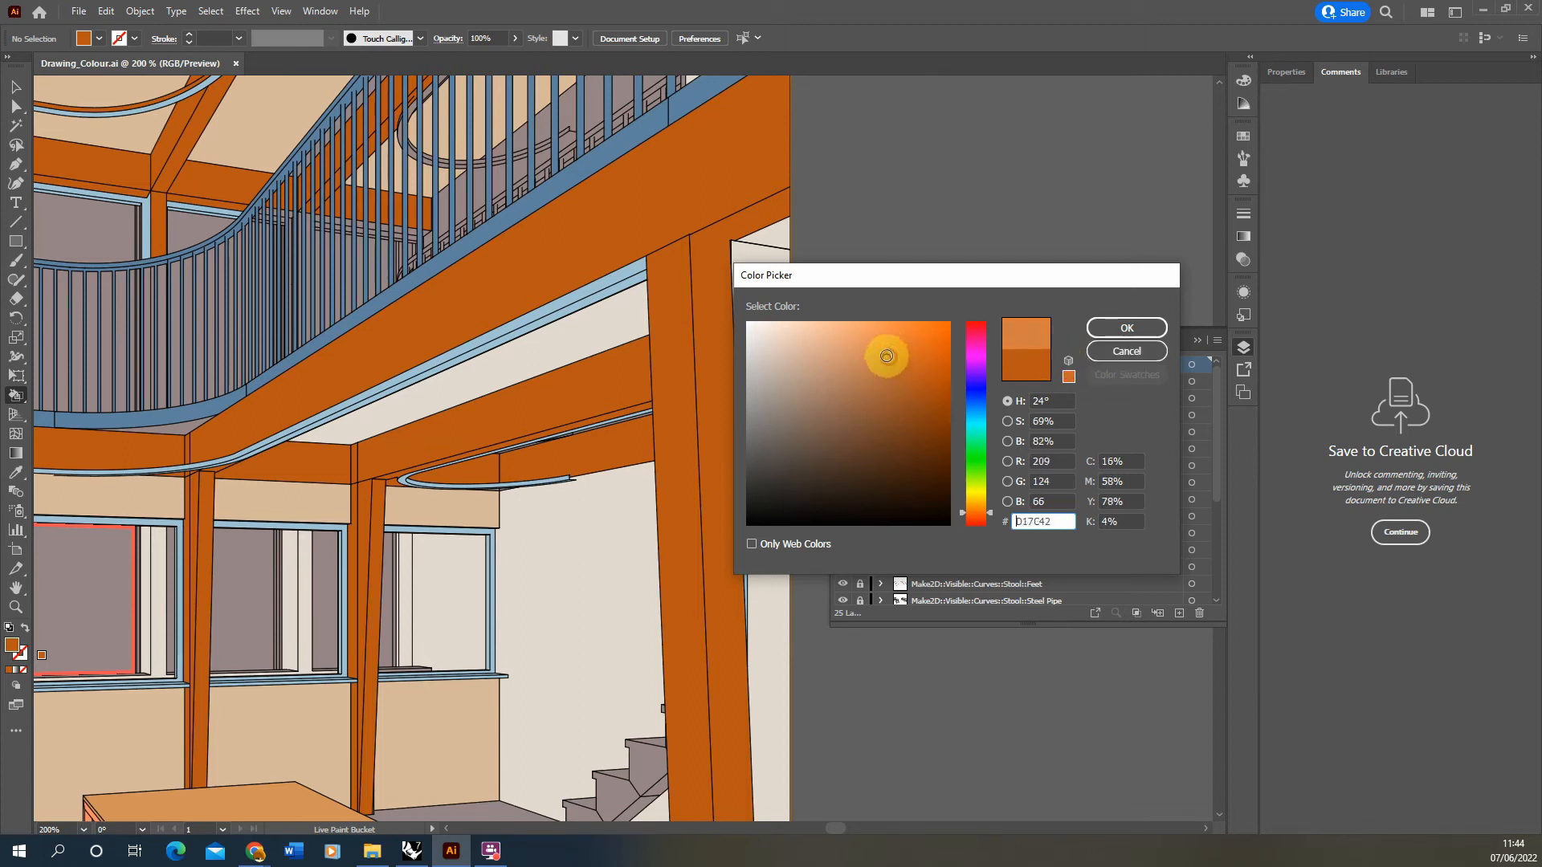
left_click_drag(887, 355, 875, 349)
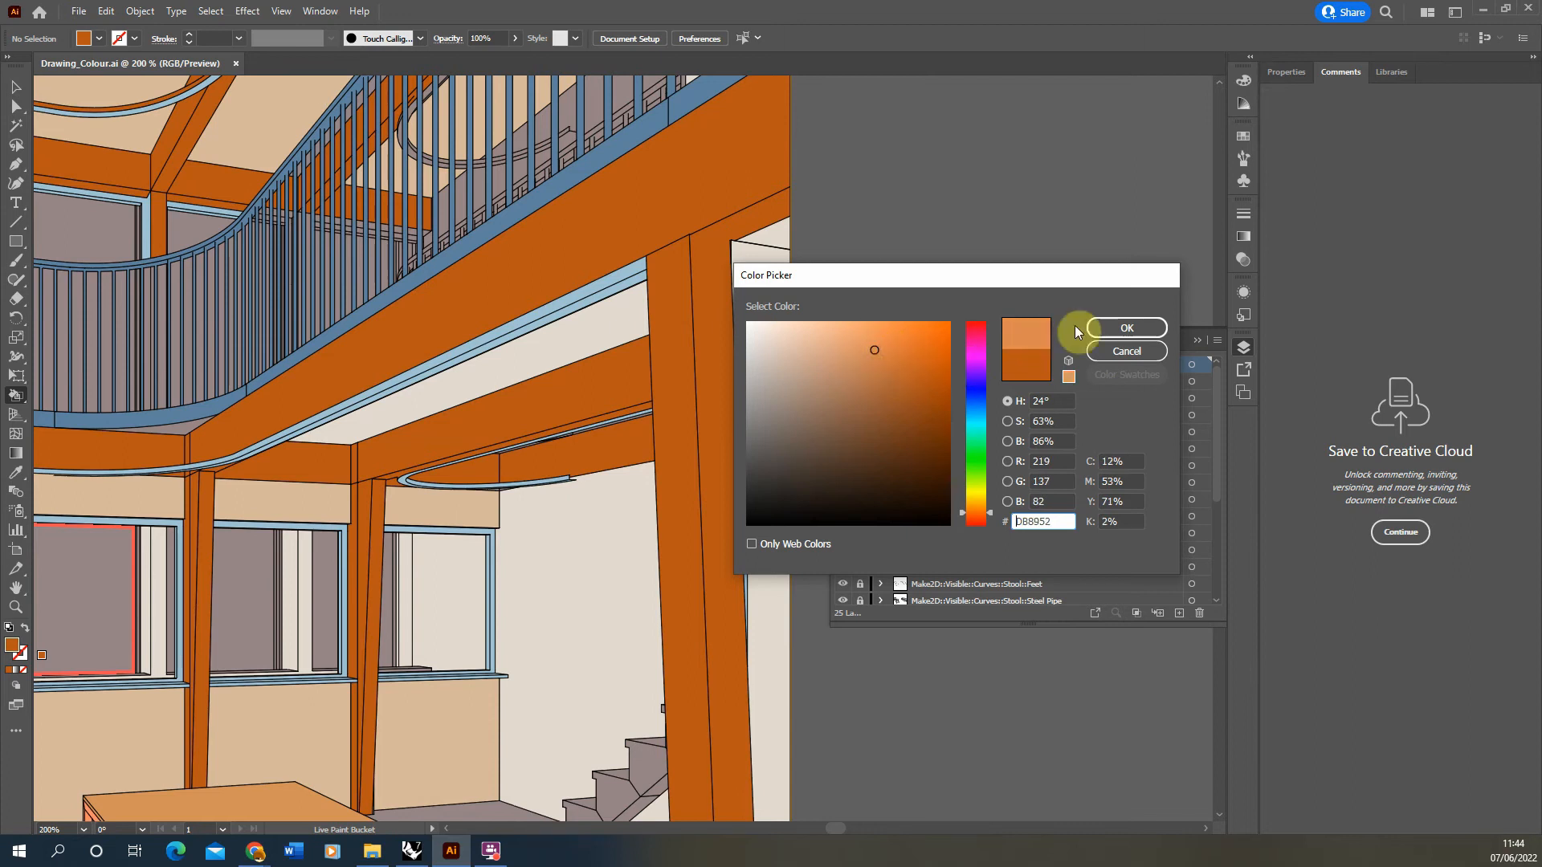
left_click(1125, 328)
Fill the lit faces of the balcony beam, the lower beam and the timber columns with the lighter orange
key("ctrl+minus")
key("ctrl+minus")
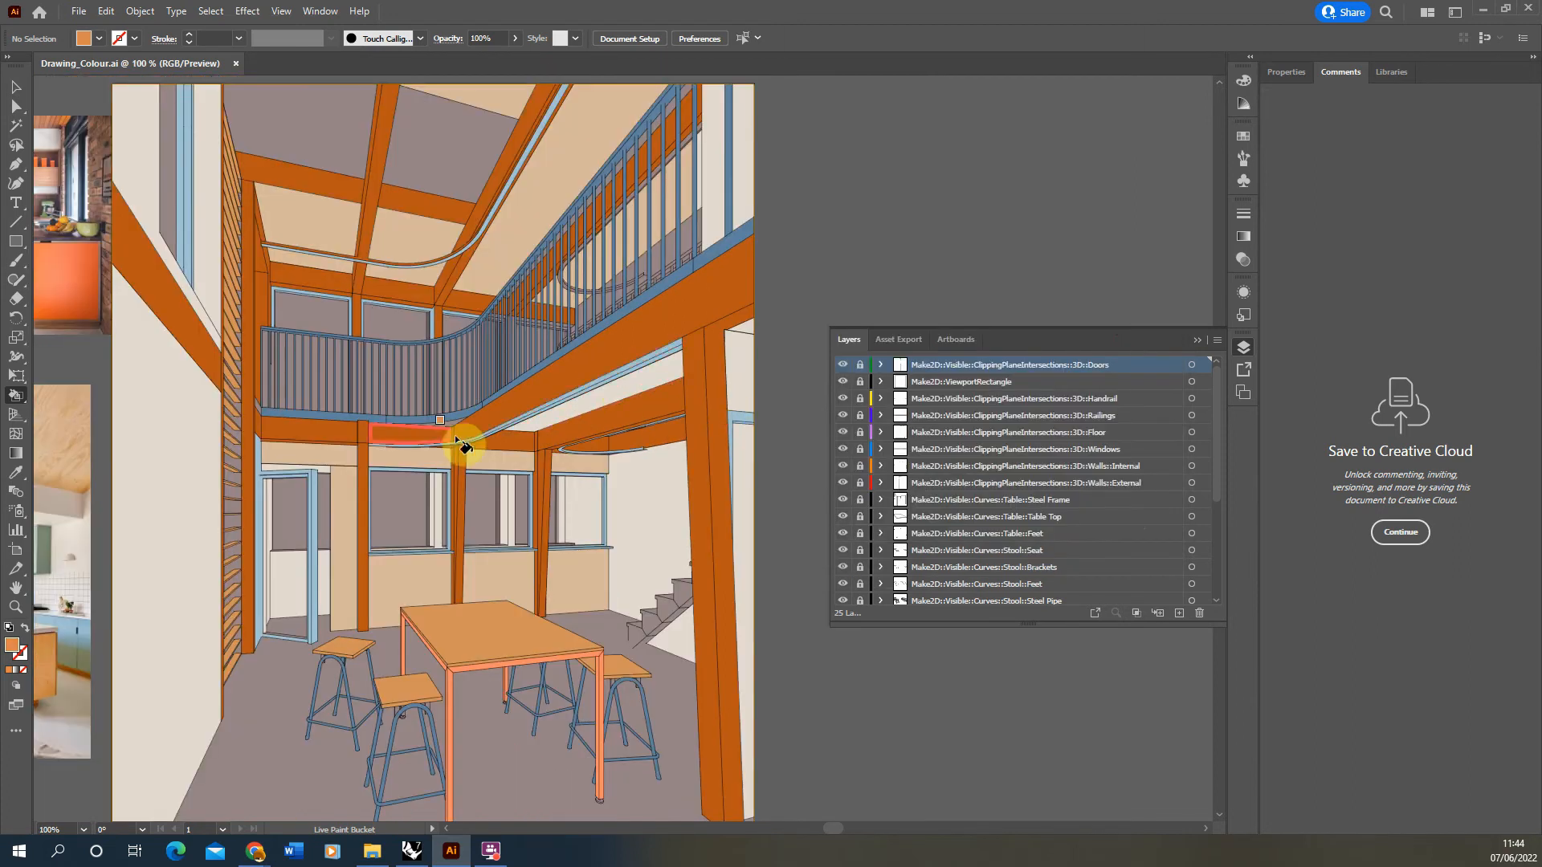
left_click(671, 330)
left_click(704, 384)
key("ctrl+plus")
key("ctrl+plus")
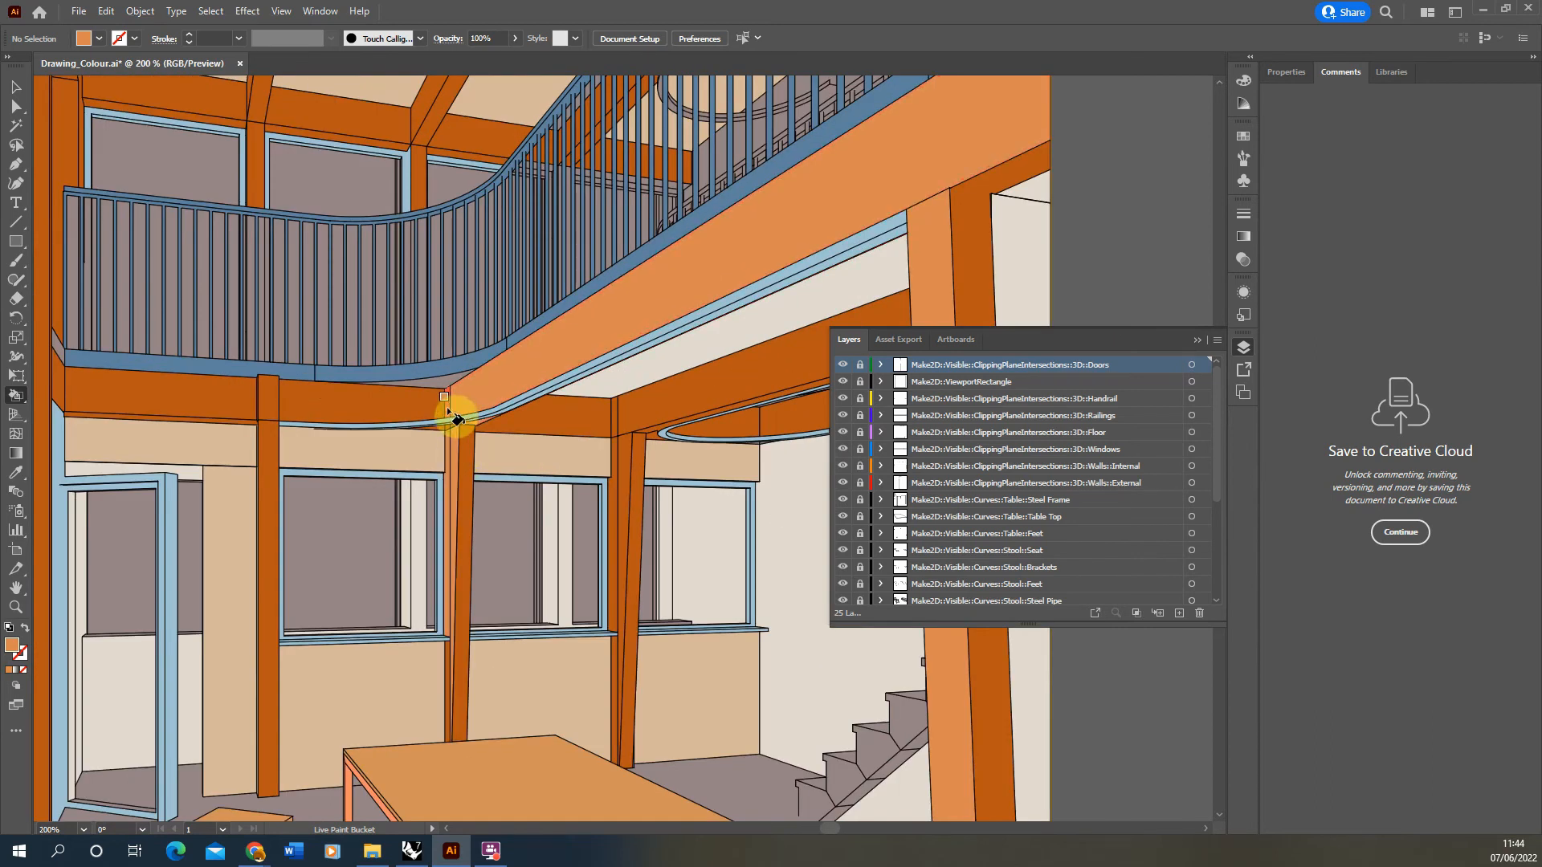
left_click(620, 419)
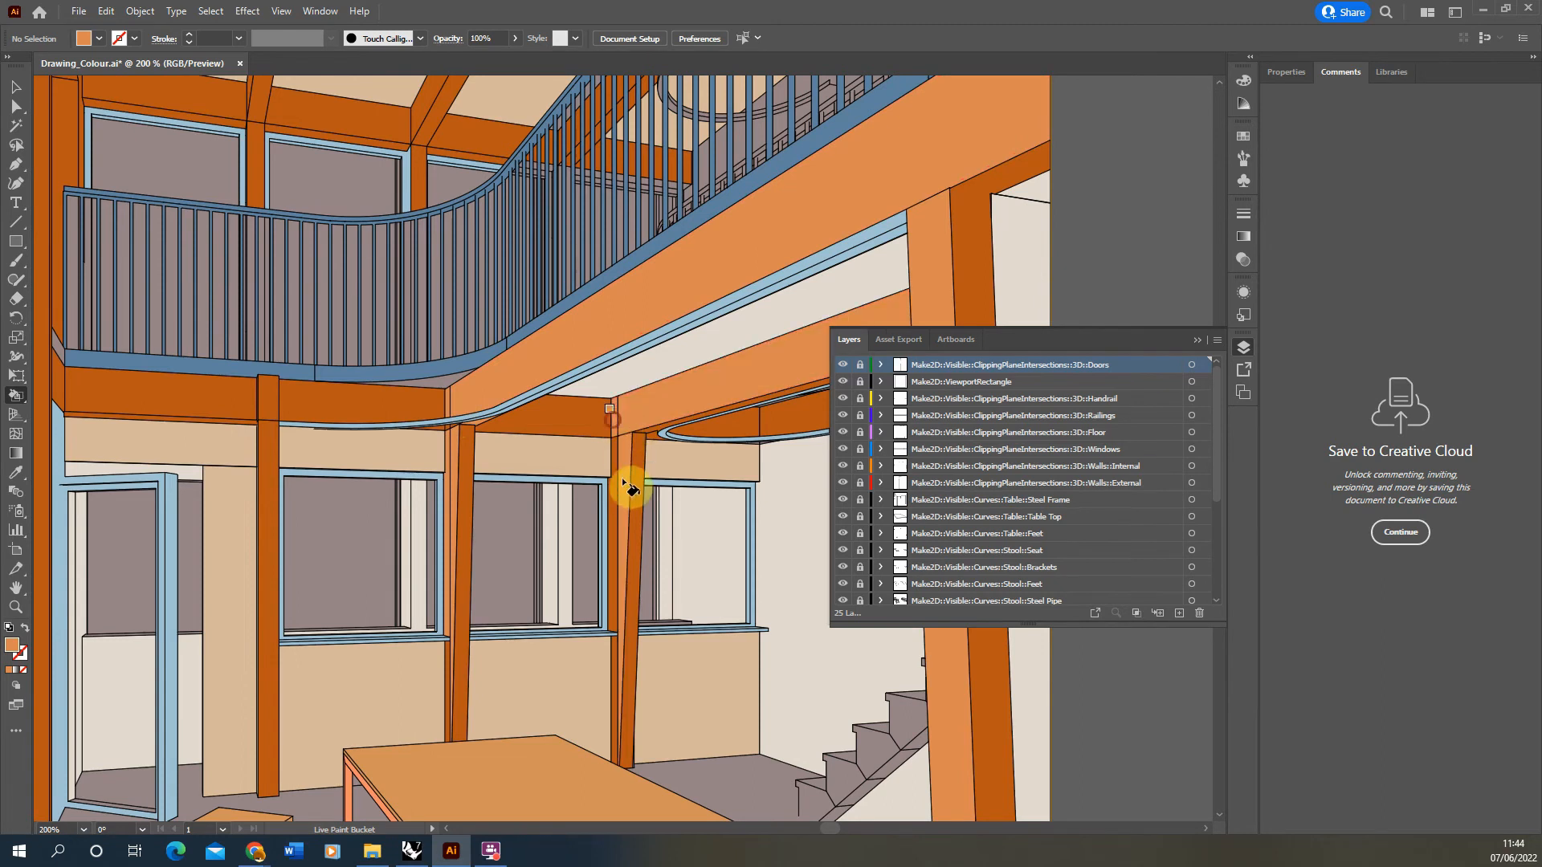
Fill the lit side faces of the ceiling beams with the lighter orange and dismiss the auto-backup warning
scroll(623, 485, "down", 2, "alt")
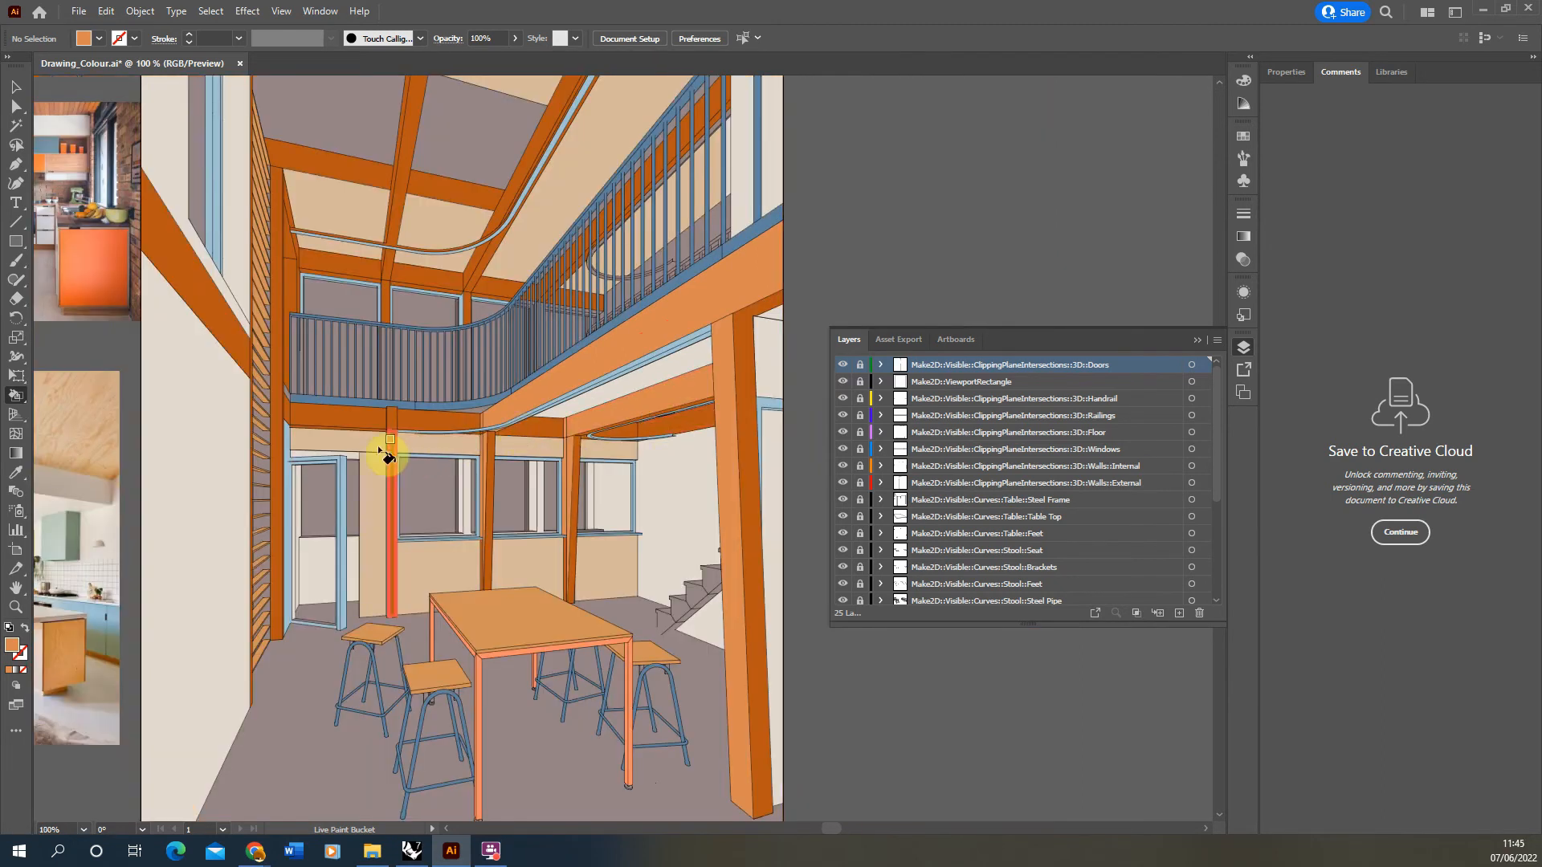
scroll(380, 450, "up", 2, "alt")
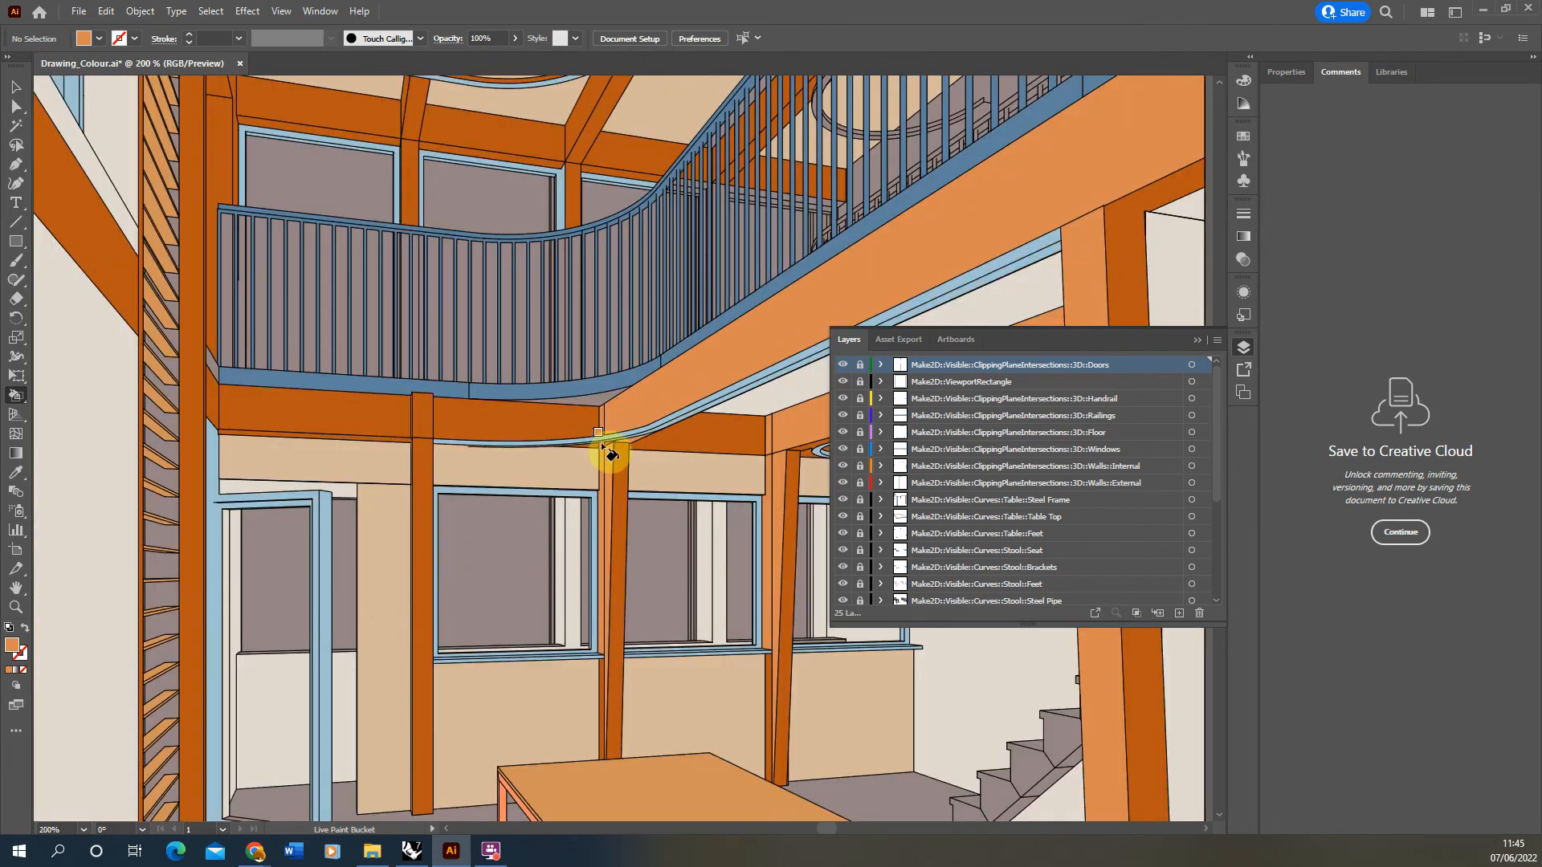
scroll(433, 458, "down", 2, "alt")
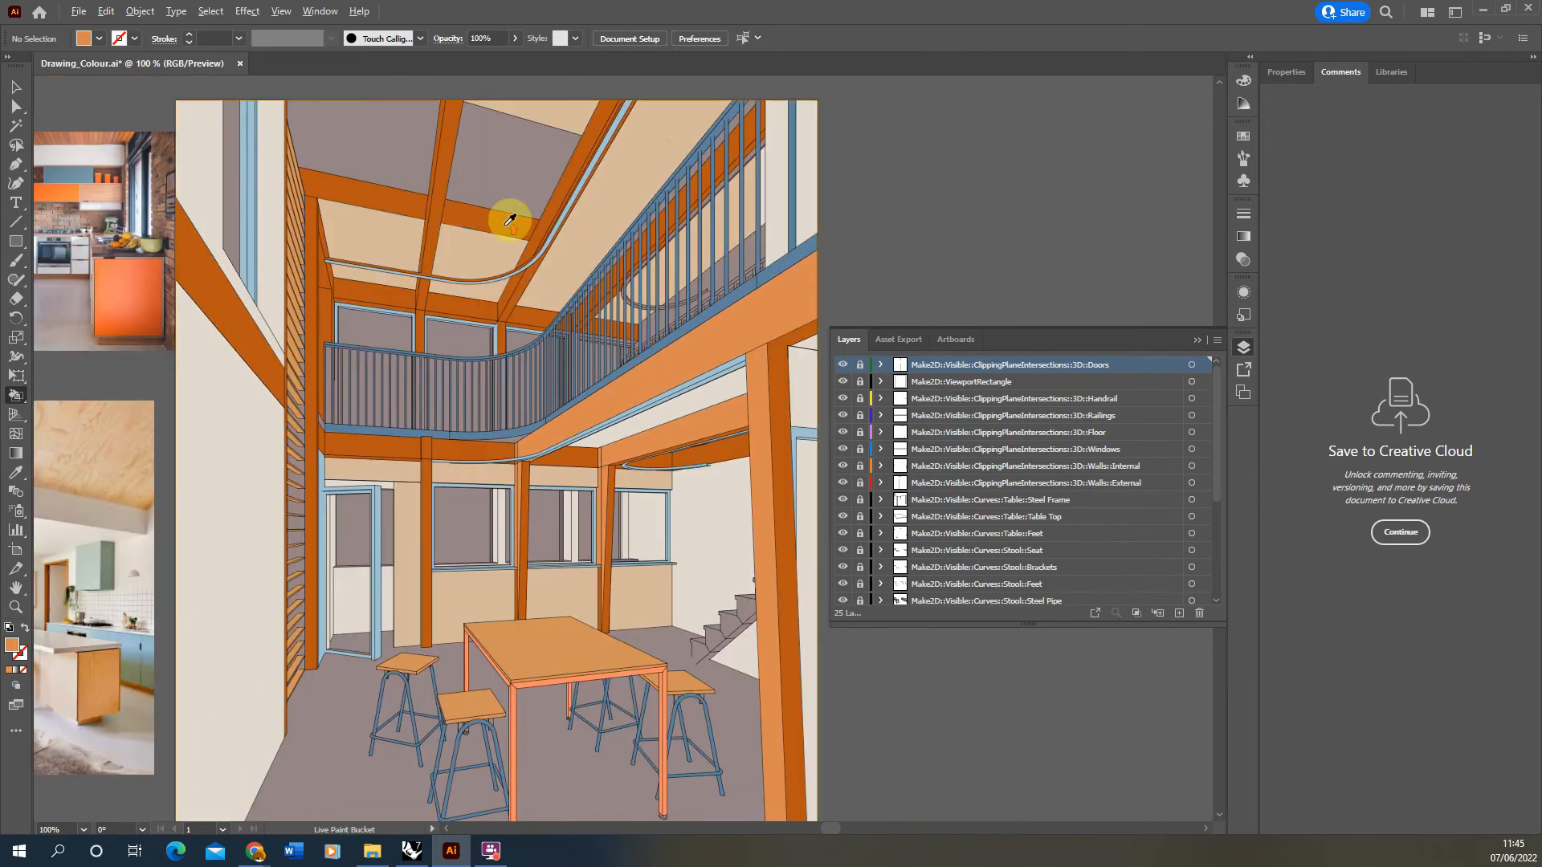
scroll(509, 213, "up", 3, "alt")
scroll(517, 623, "down", 2, "alt")
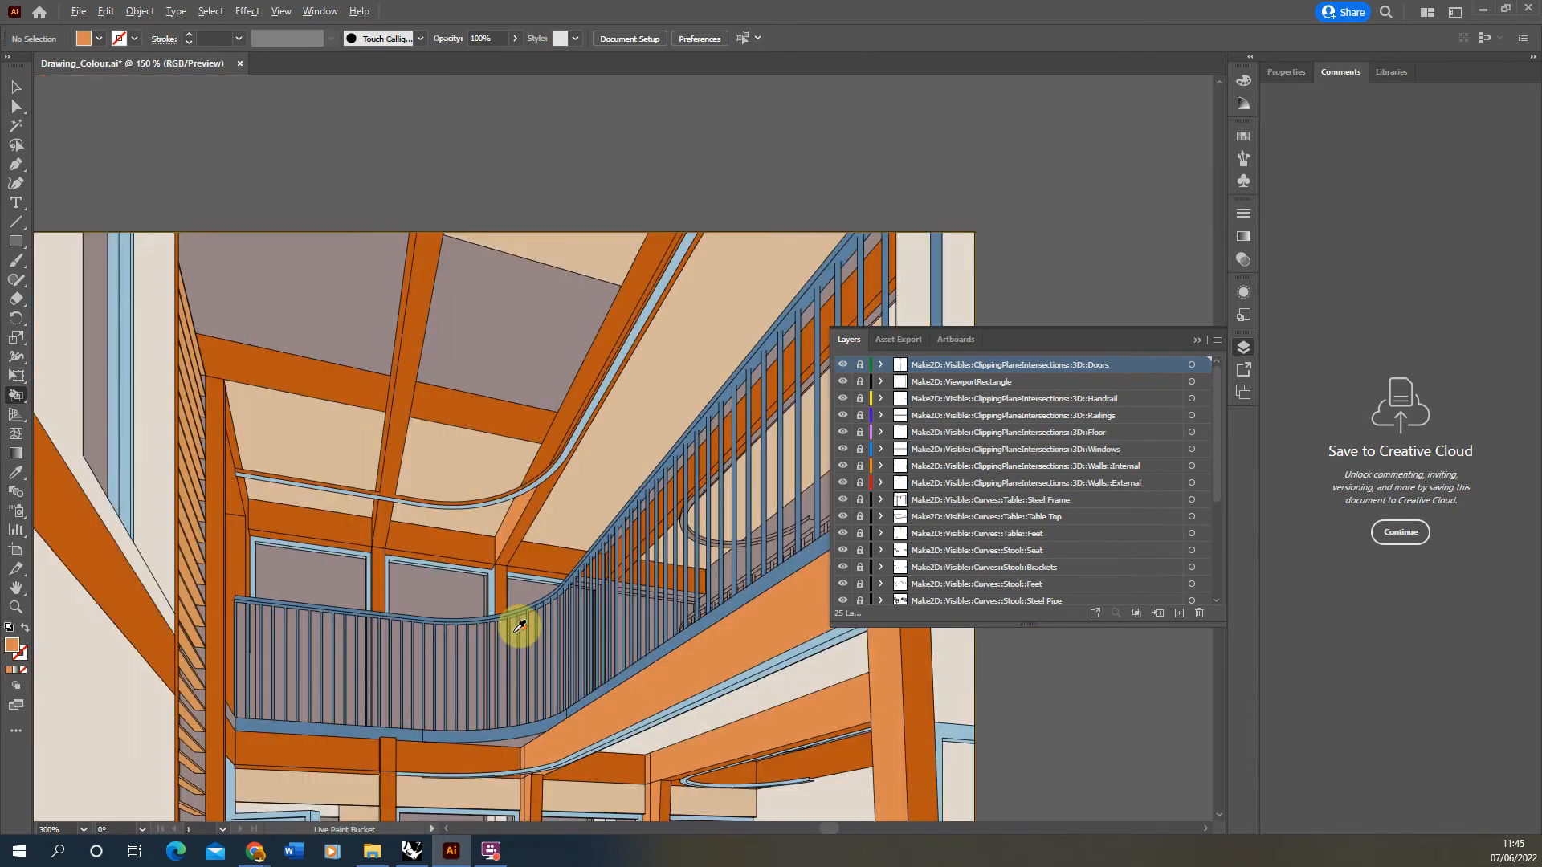
scroll(393, 353, "up", 1, "alt")
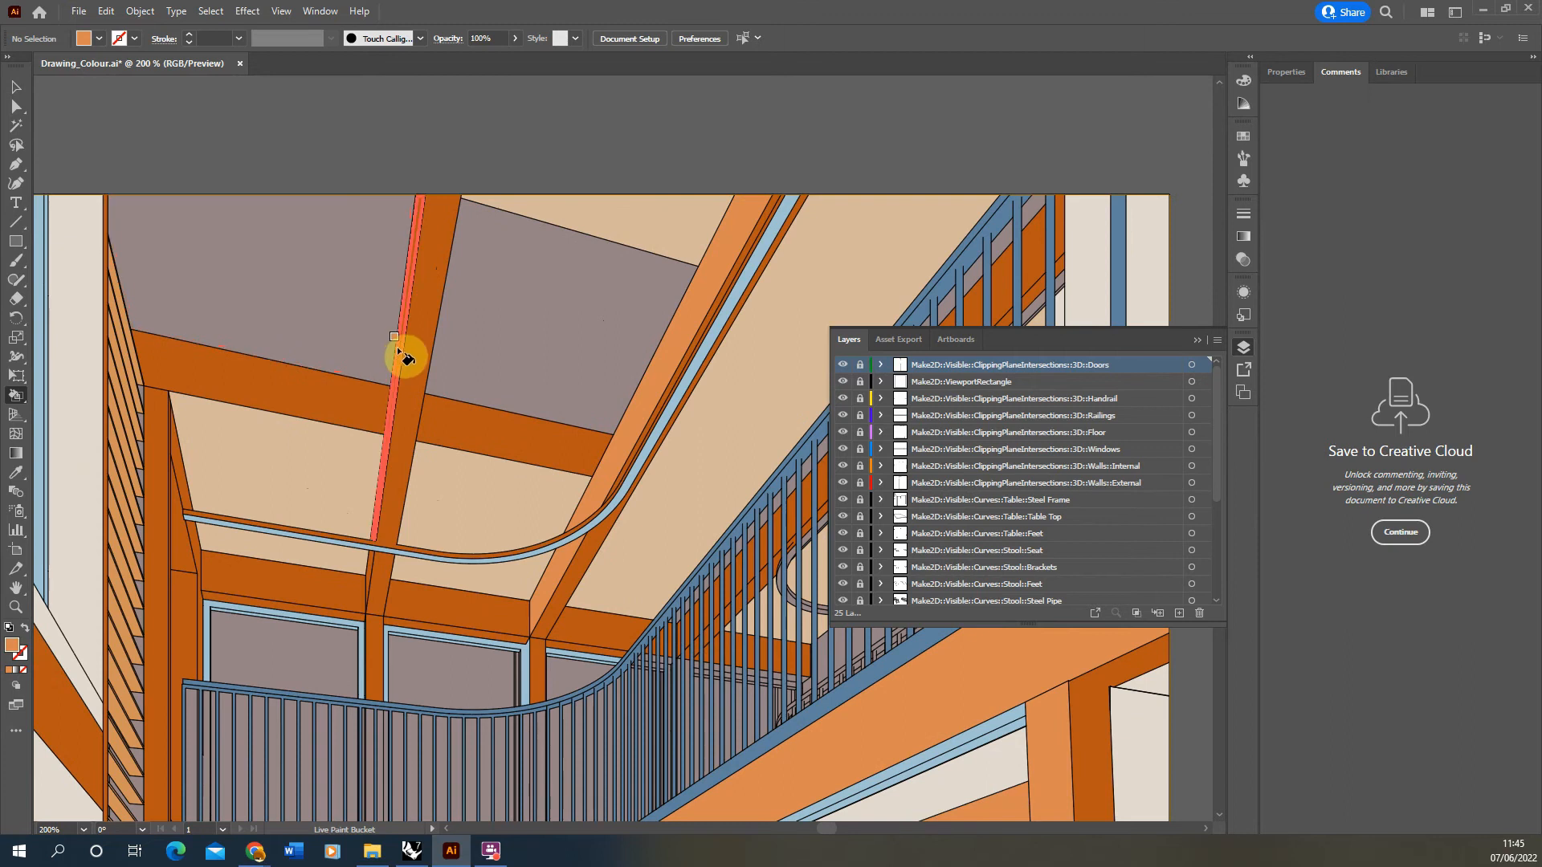
scroll(361, 430, "down", 3, "alt")
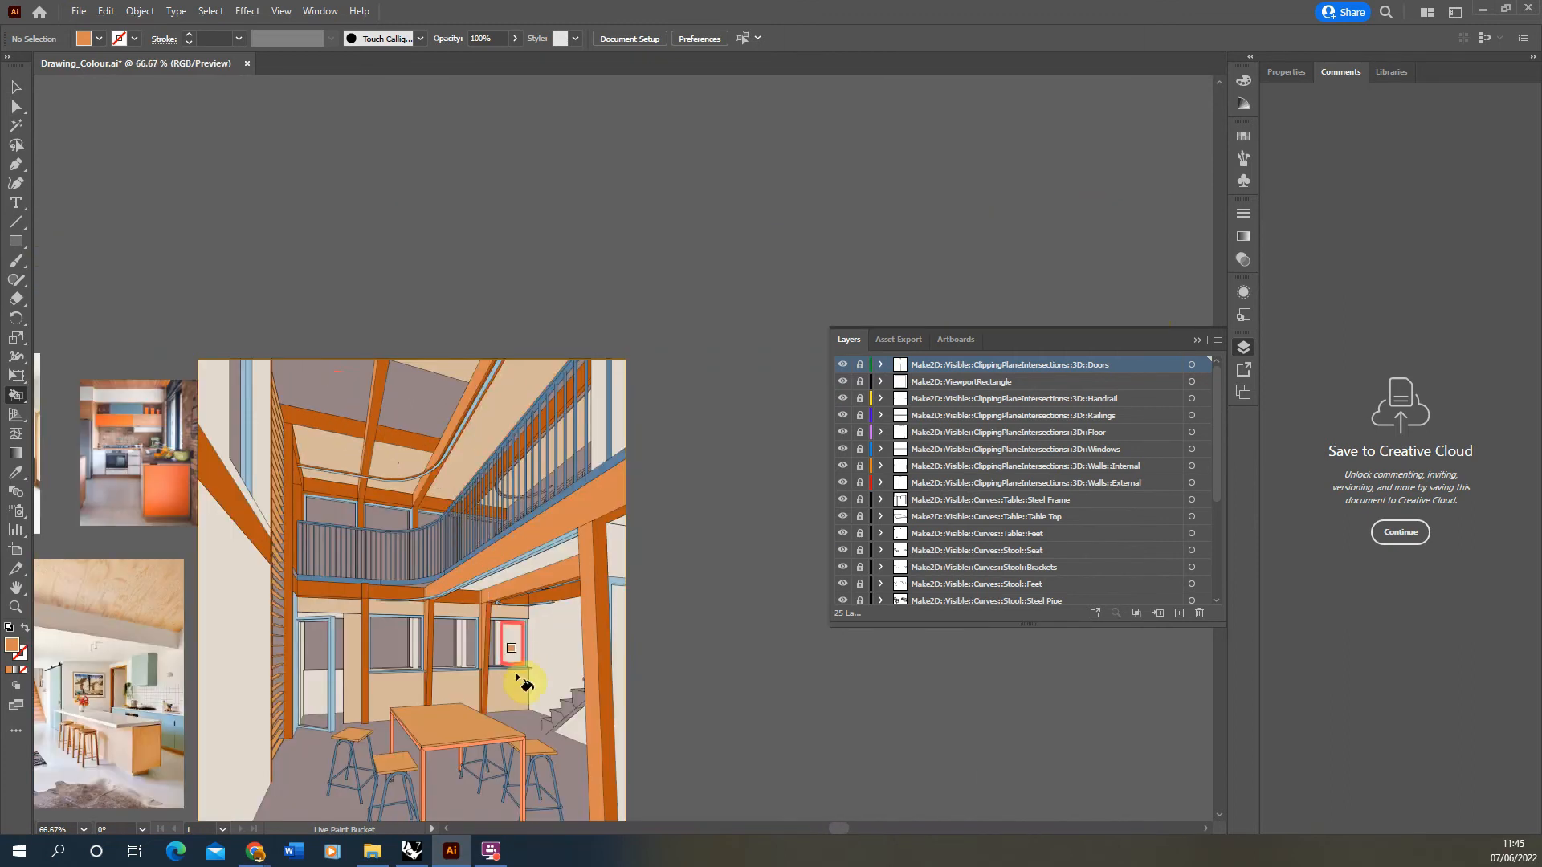
scroll(568, 668, "up", 3, "alt")
scroll(610, 457, "down", 2, "alt")
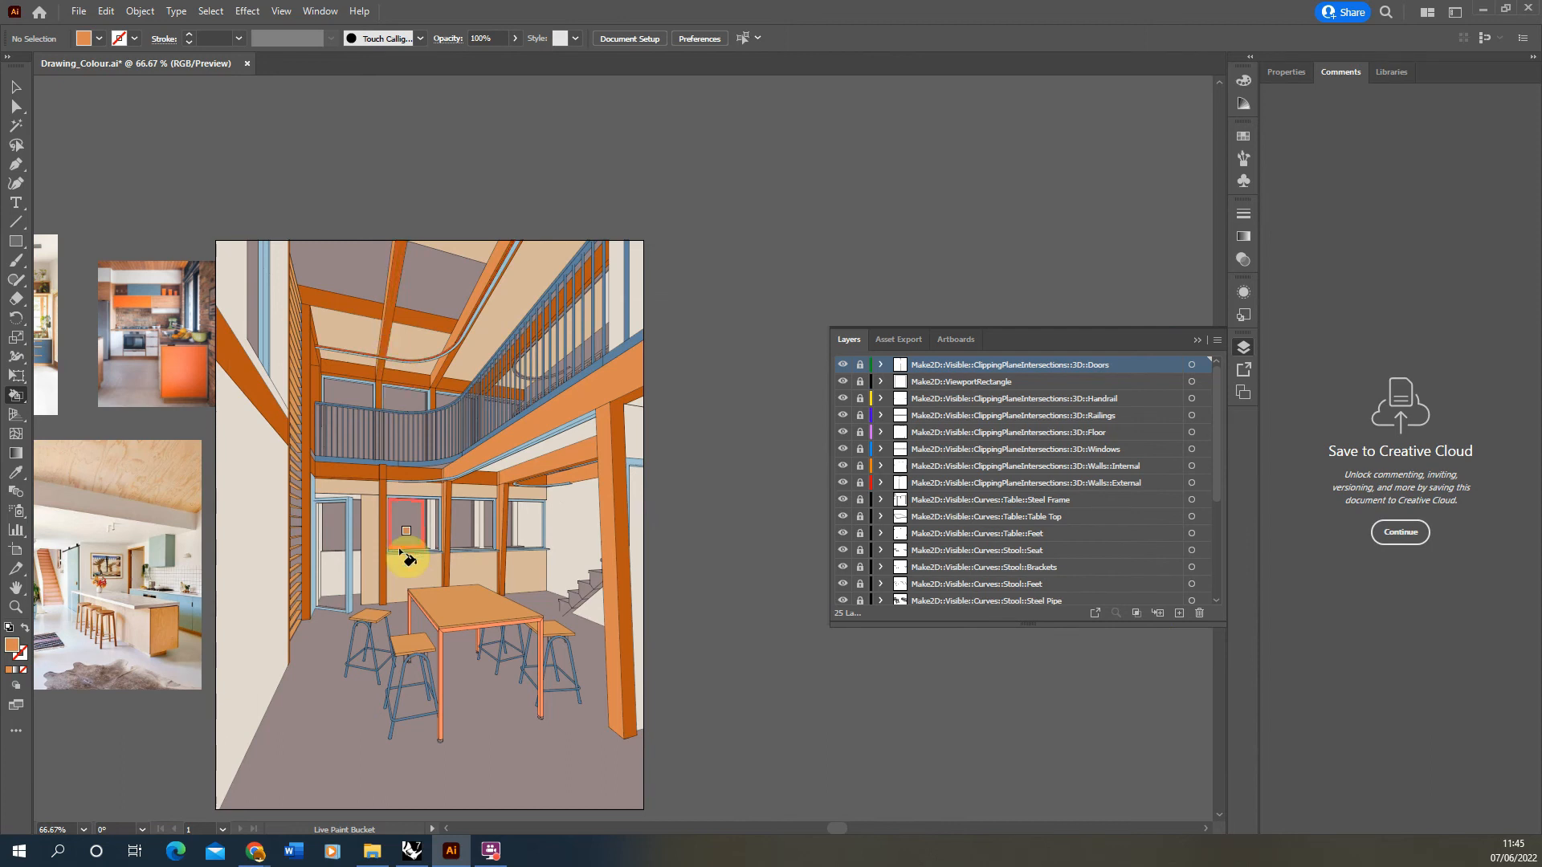
scroll(283, 460, "up", 2, "alt")
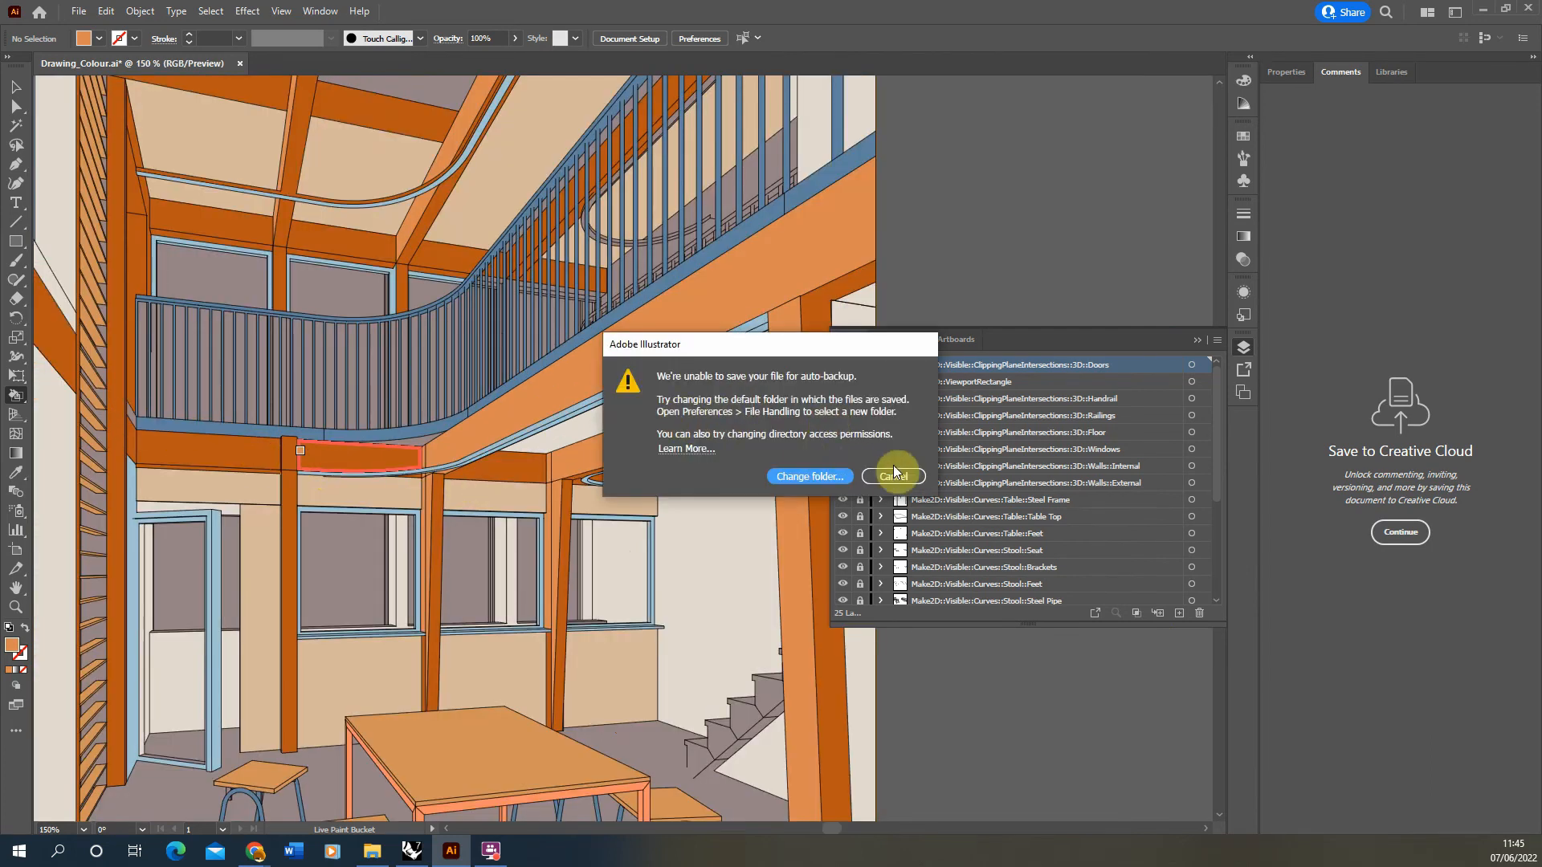
left_click(896, 472)
scroll(573, 468, "down", 1, "alt")
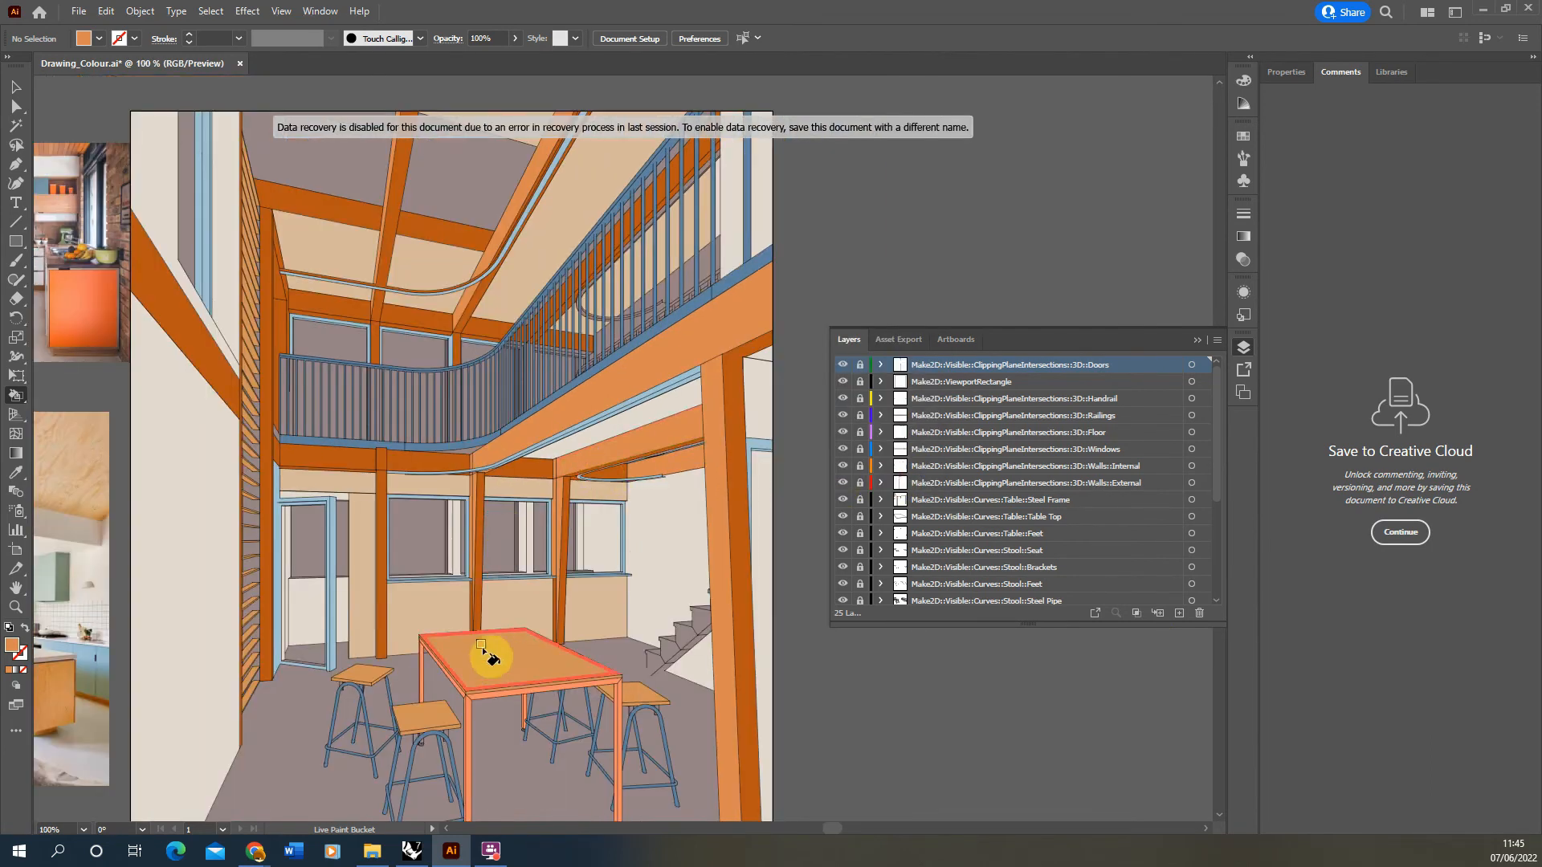
Darken the table frame's orange to E56D4C and fill the front rail and the matching faces of the front table legs
scroll(492, 654, "down", 1)
scroll(504, 657, "up", 2, "alt")
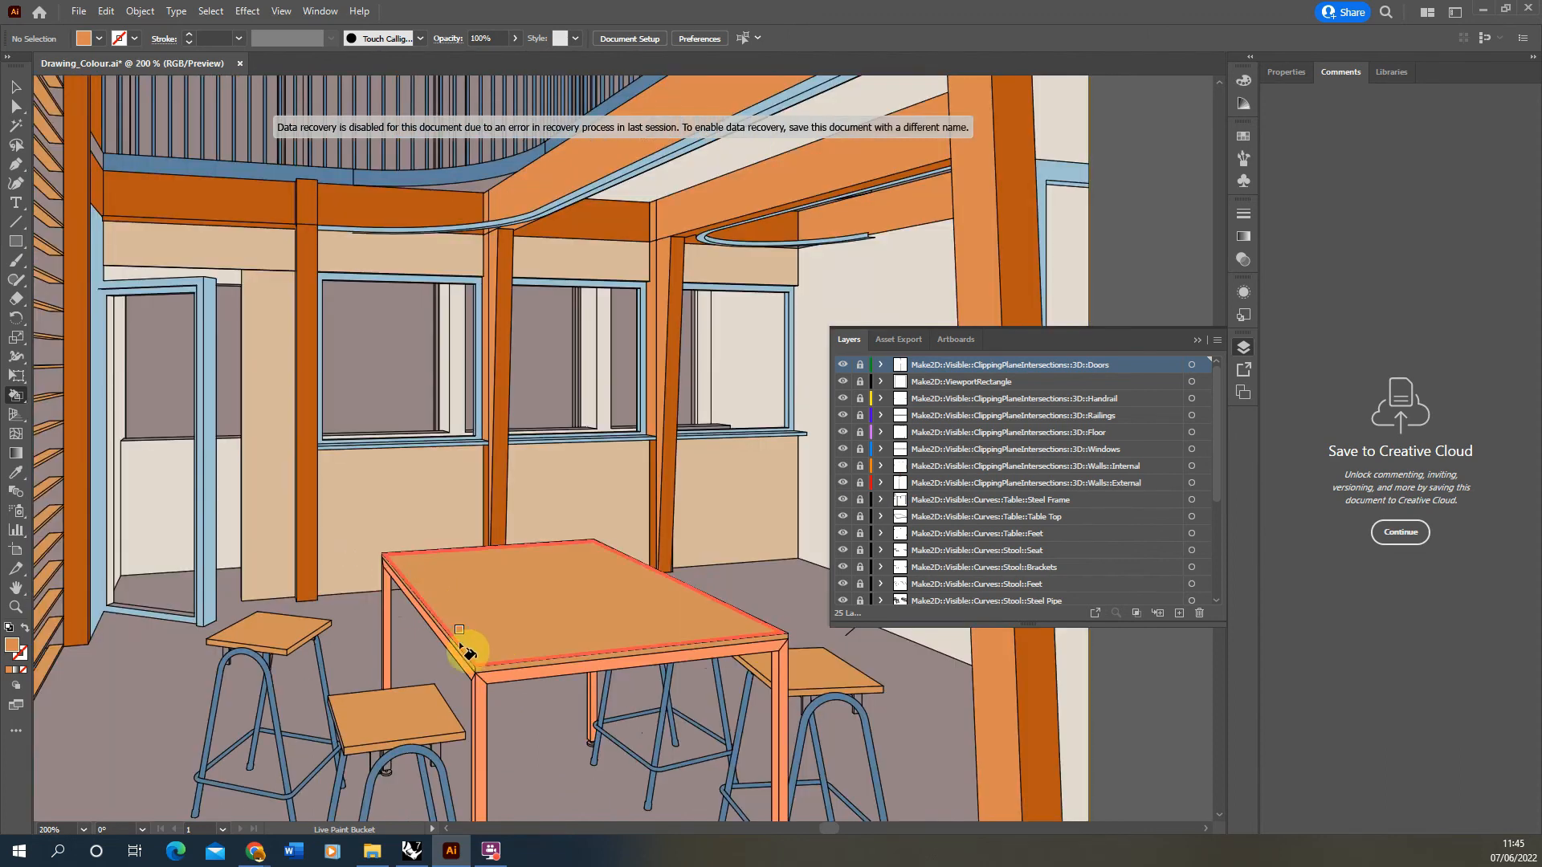
scroll(472, 661, "up", 2, "alt")
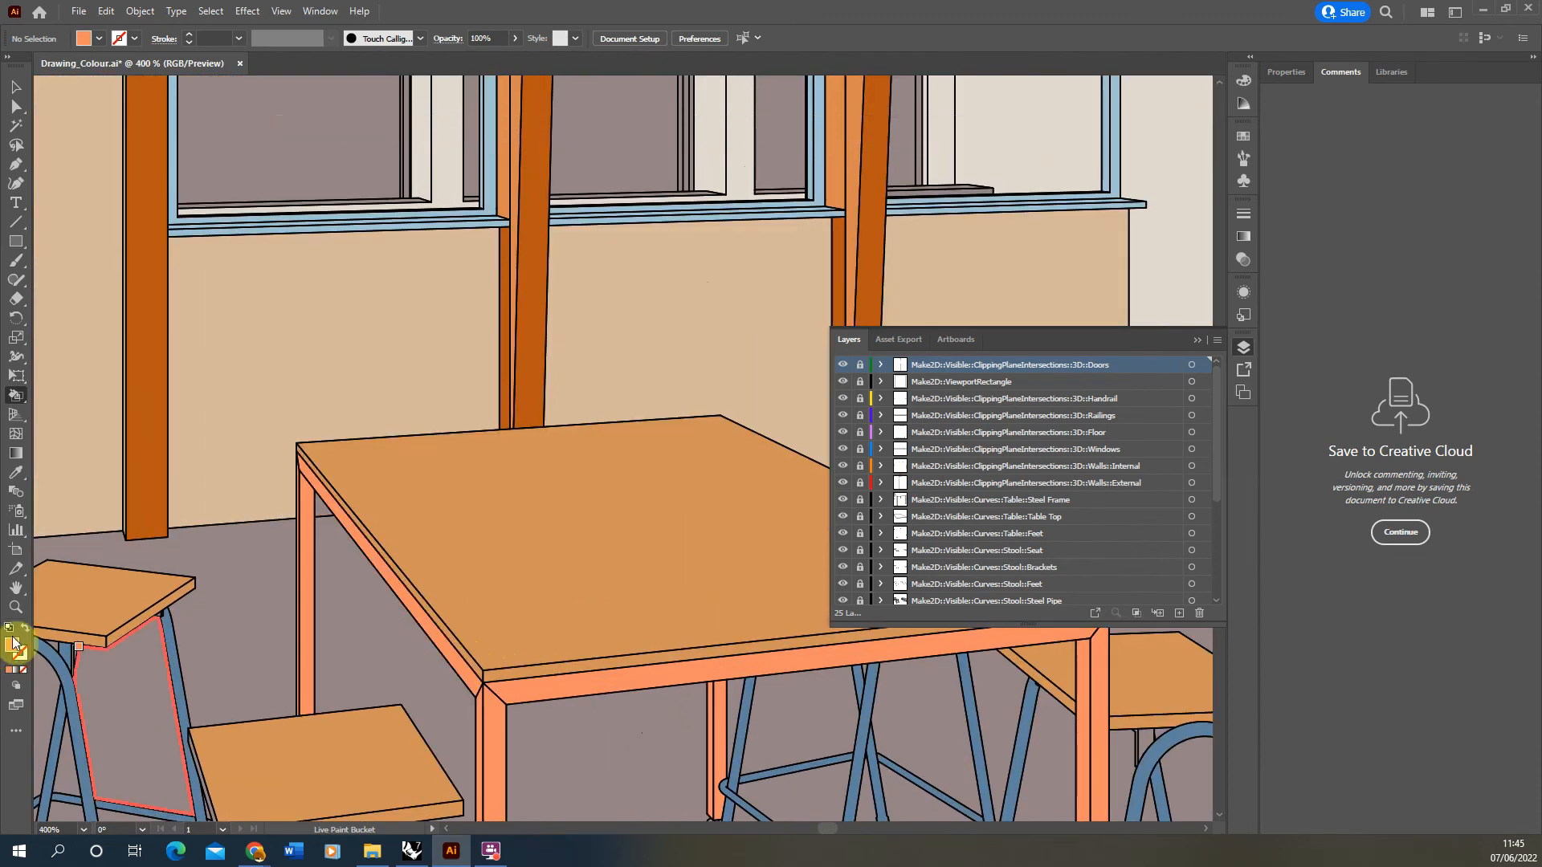
double_click(12, 644)
left_click(878, 335)
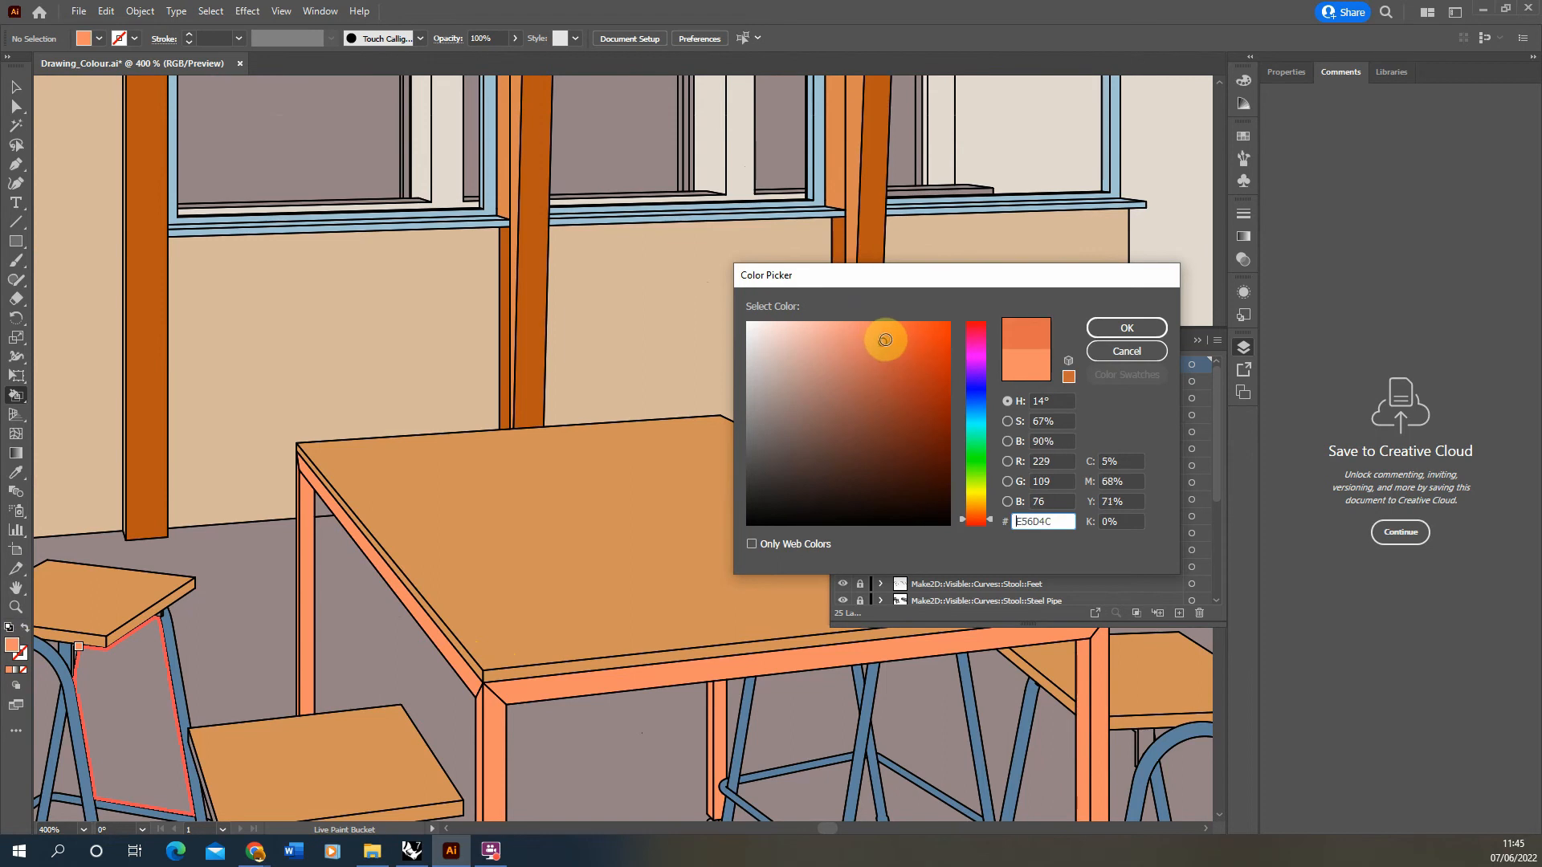
left_click(1124, 328)
scroll(398, 450, "down", 2, "alt")
left_click(462, 574)
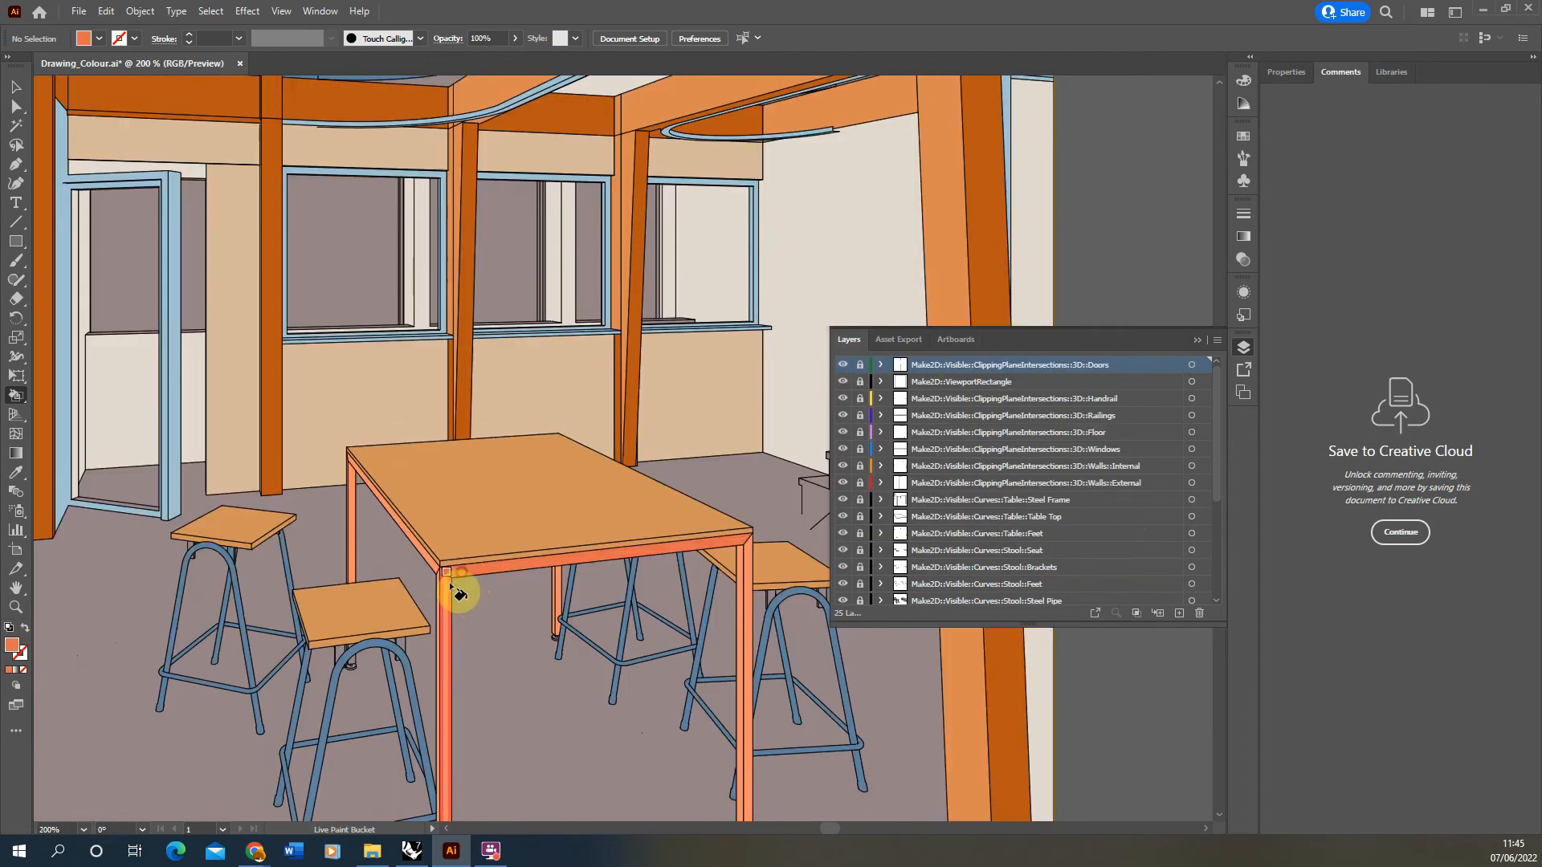
left_click(444, 591)
left_click(745, 554)
scroll(344, 533, "down", 1, "alt")
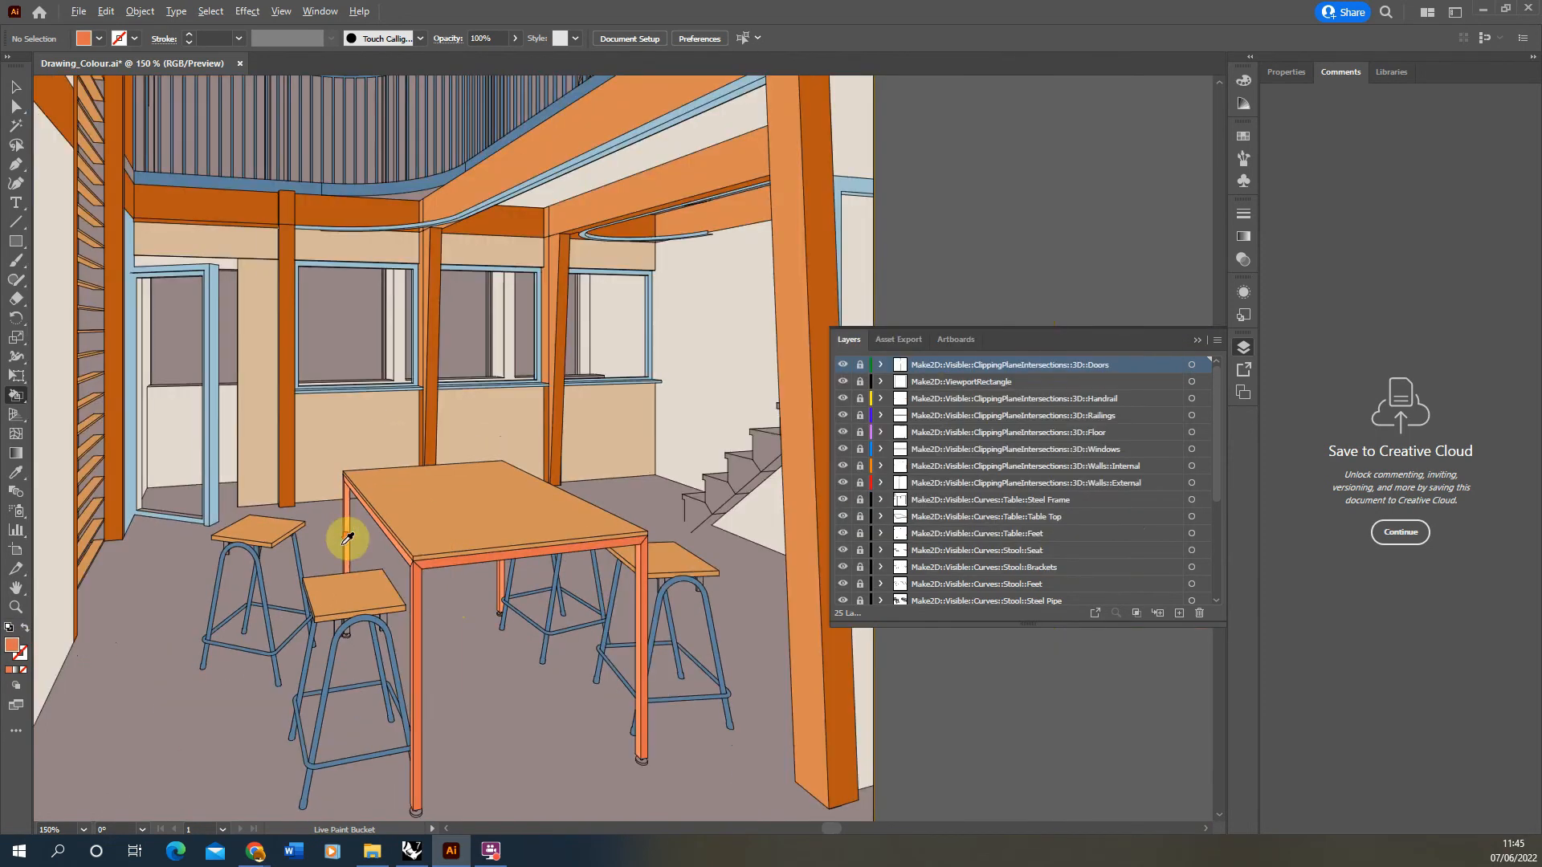
Sample the table top's timber colour, darken it slightly and fill the edges of the table top
scroll(433, 532, "up", 2, "alt")
left_click(433, 532, "alt")
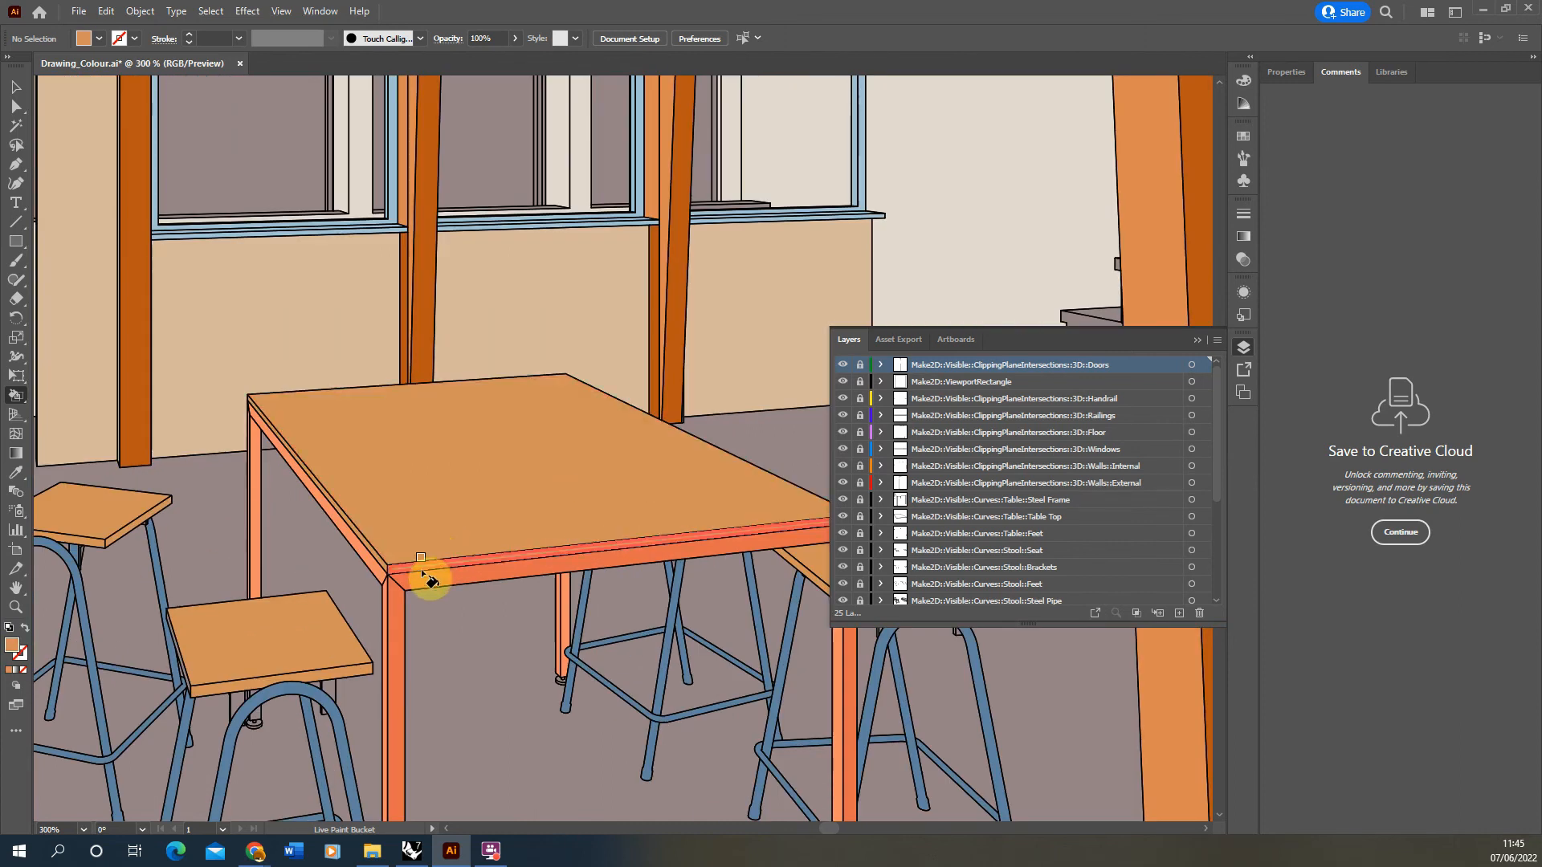
double_click(13, 646)
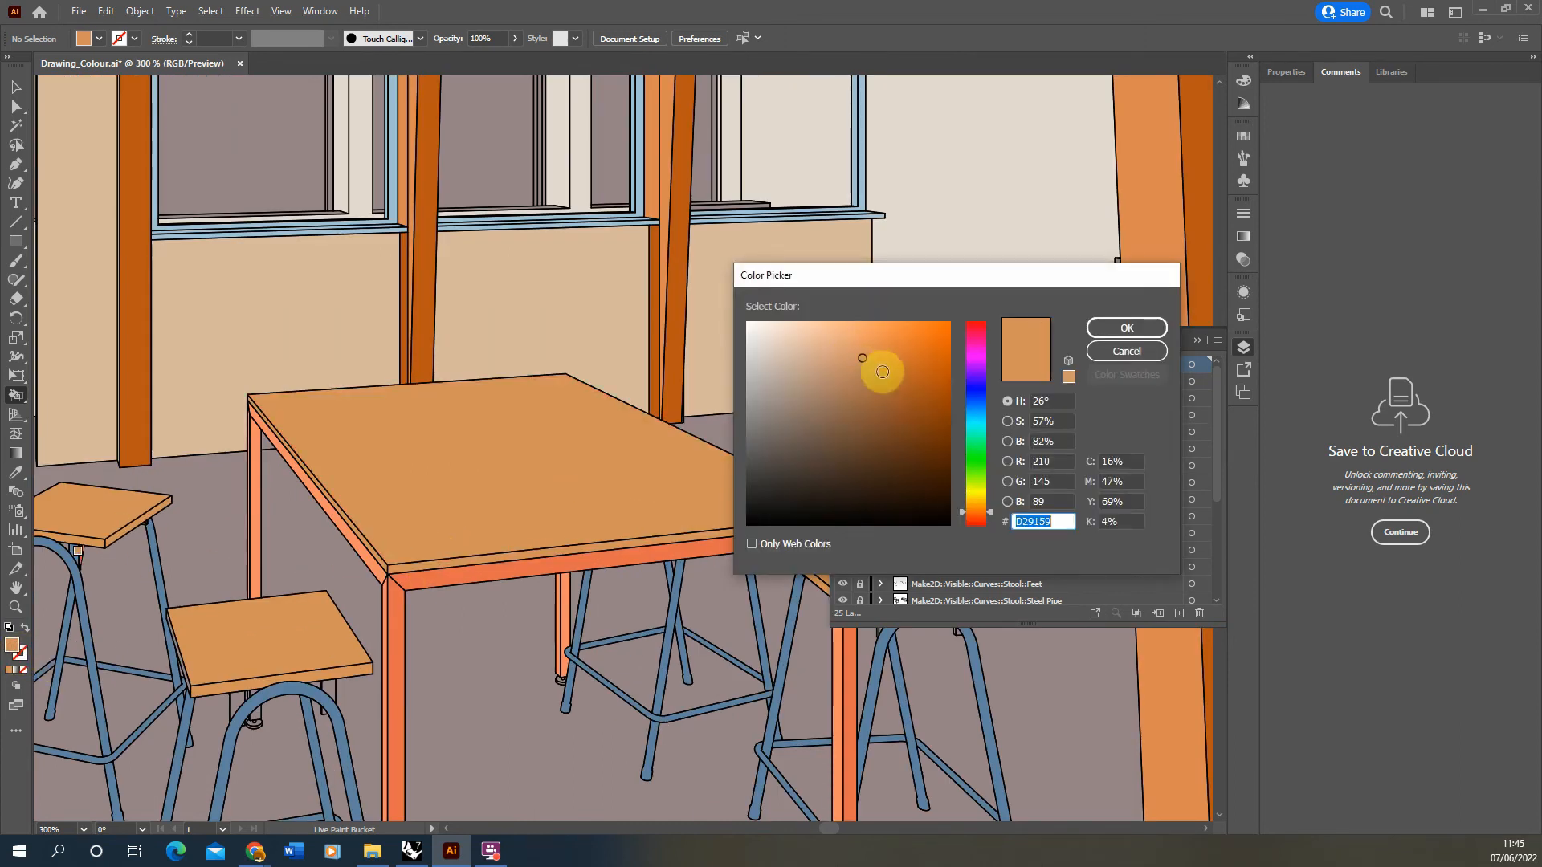
left_click(882, 372)
left_click(1092, 331)
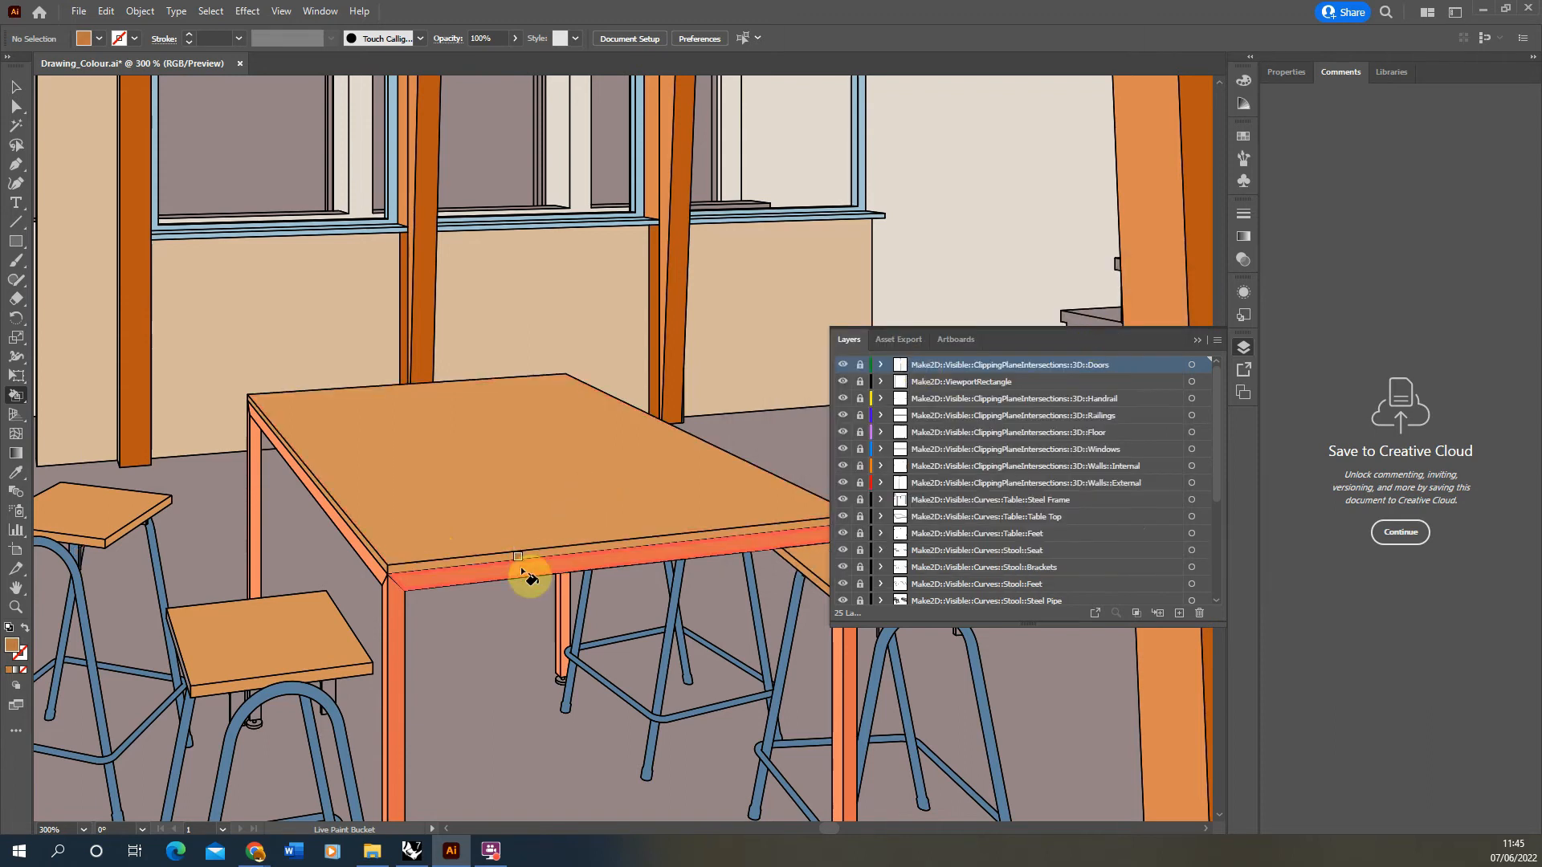
scroll(372, 497, "down", 2, "alt")
scroll(351, 595, "up", 2, "alt")
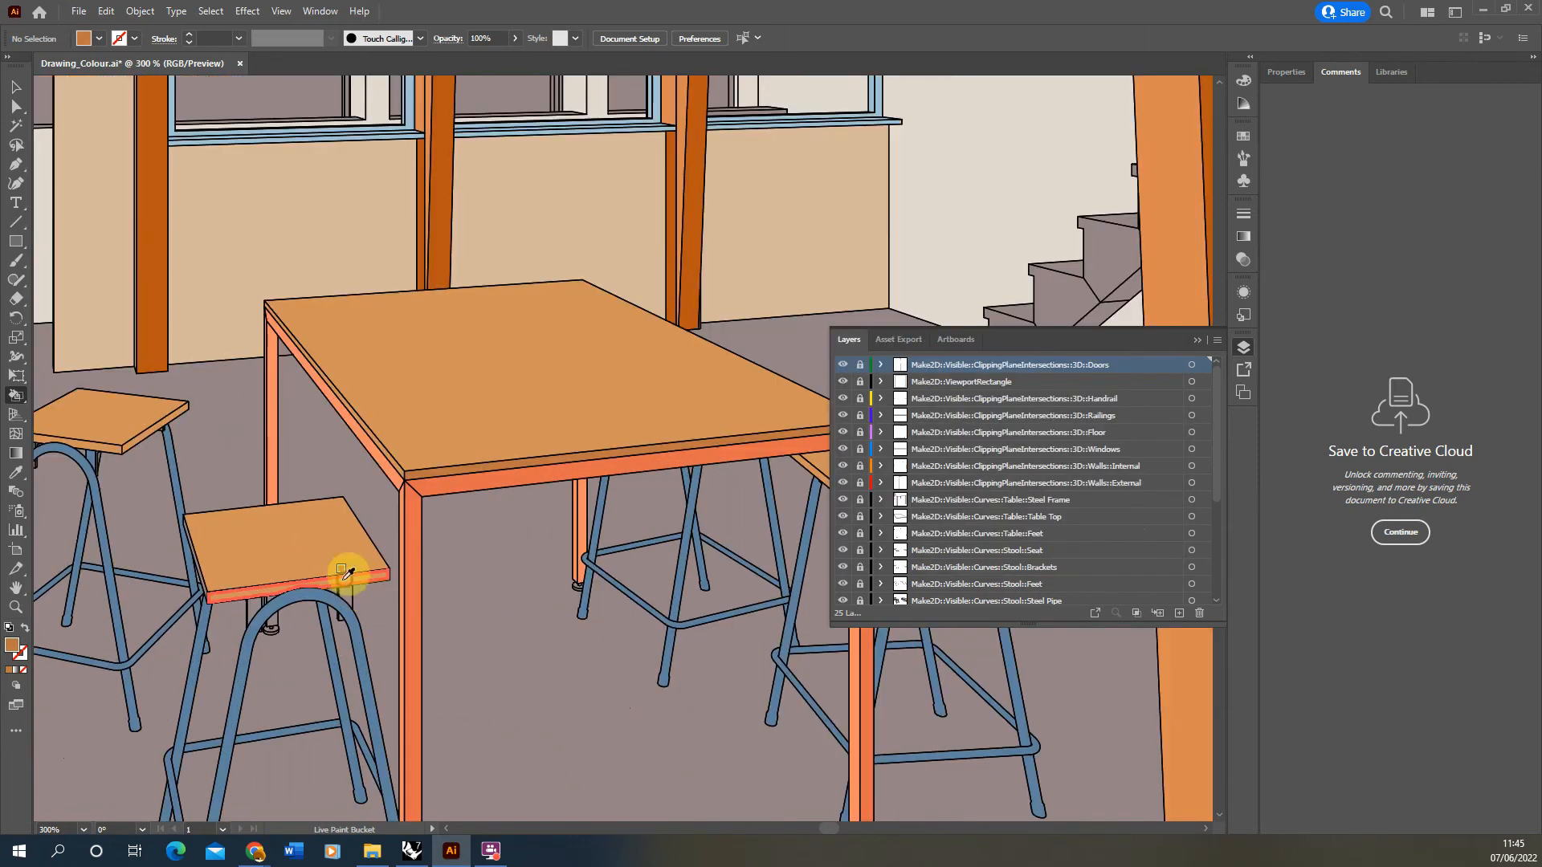
Fill the edges of the stool seats with the darker timber colour
scroll(348, 573, "down", 1, "alt")
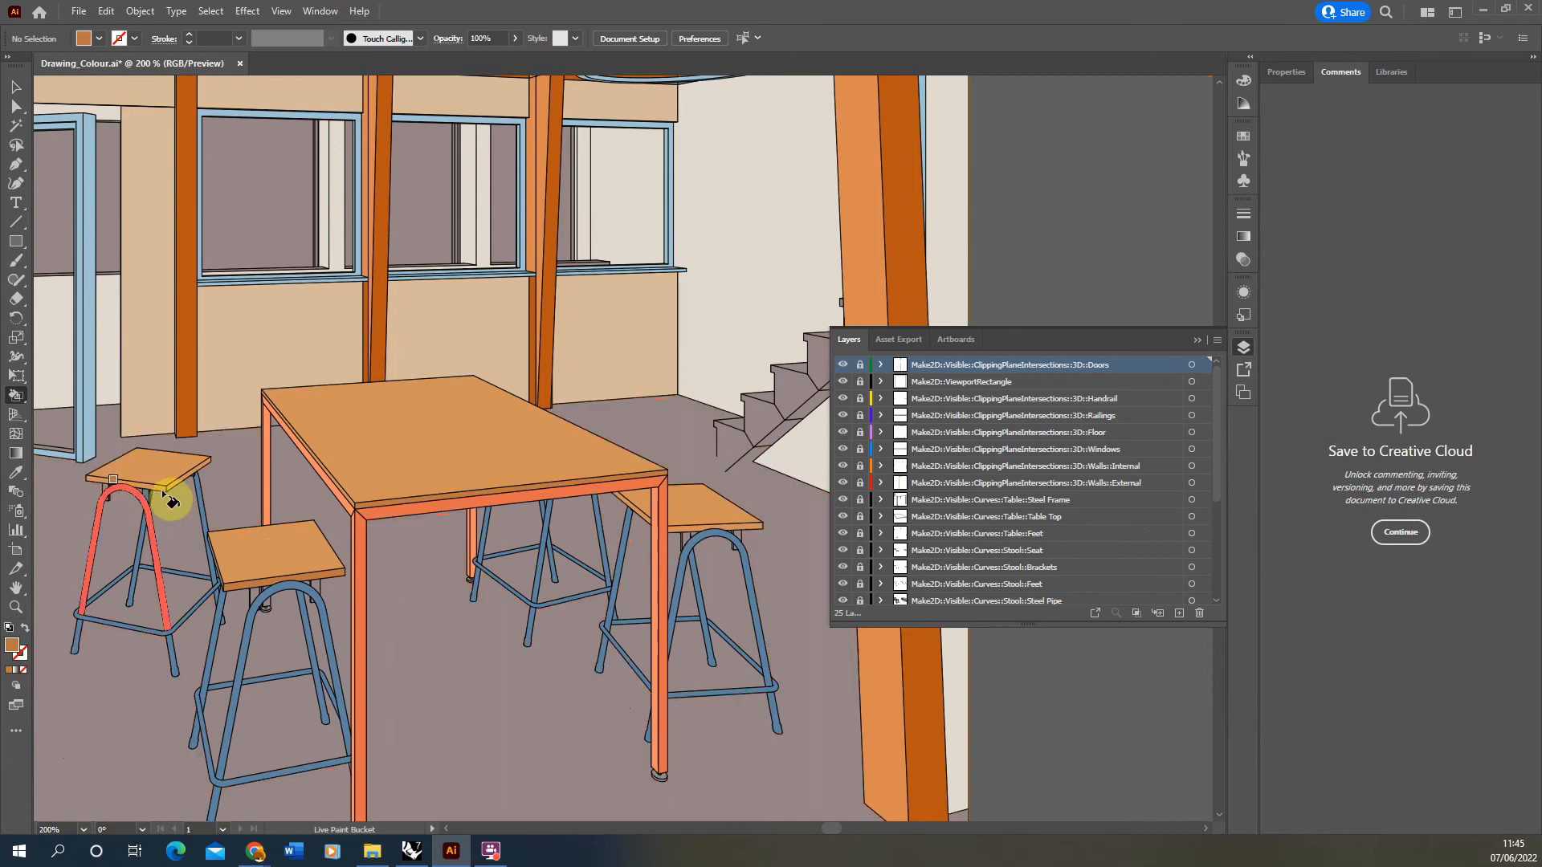
scroll(391, 549, "down", 2, "alt")
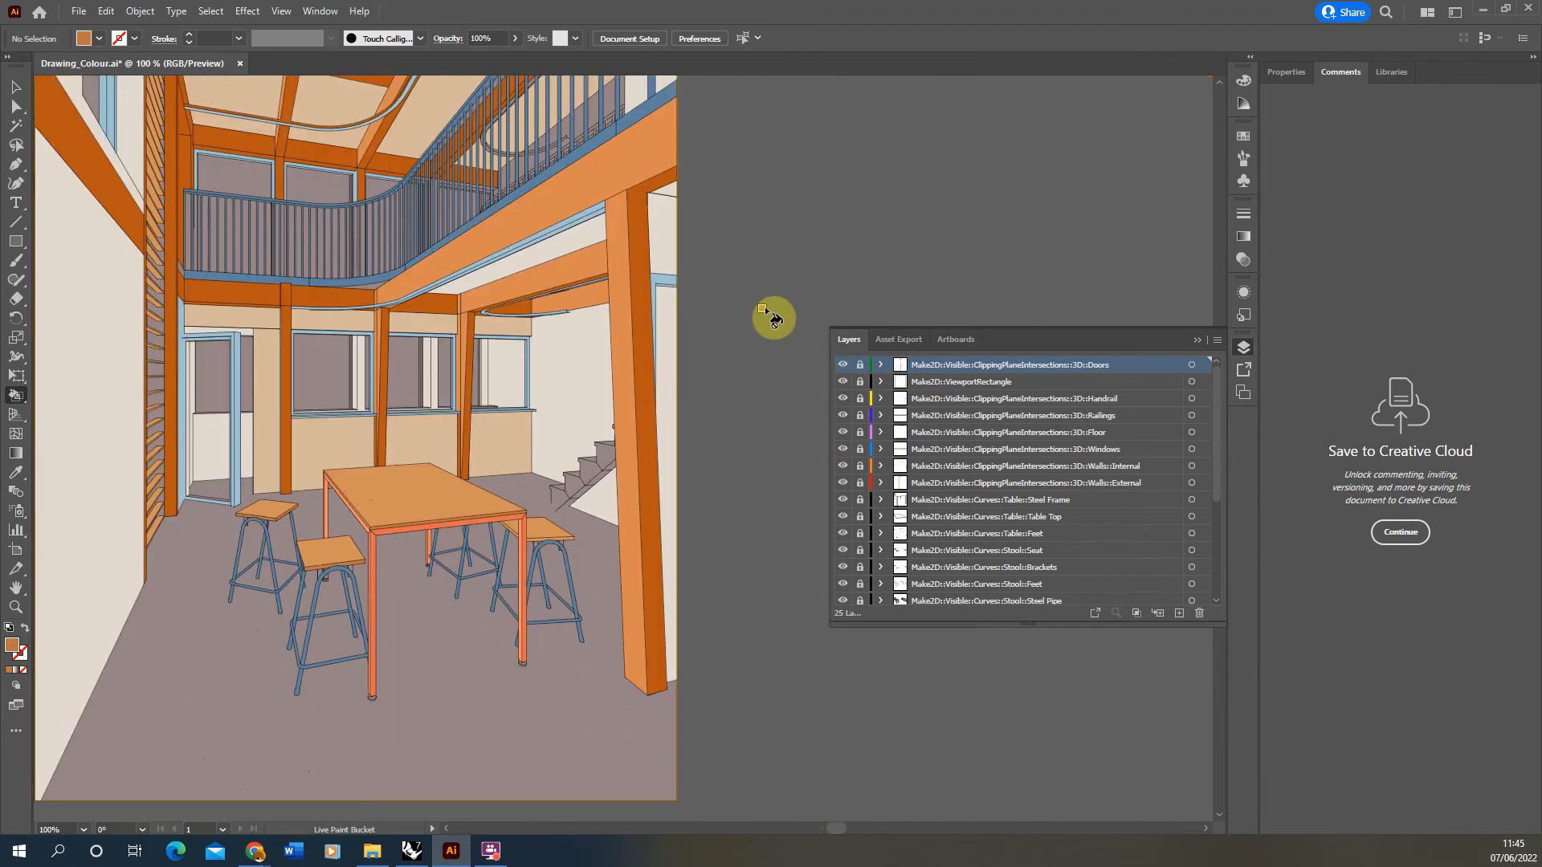
scroll(540, 551, "up", 3, "alt")
scroll(401, 521, "down", 2, "alt")
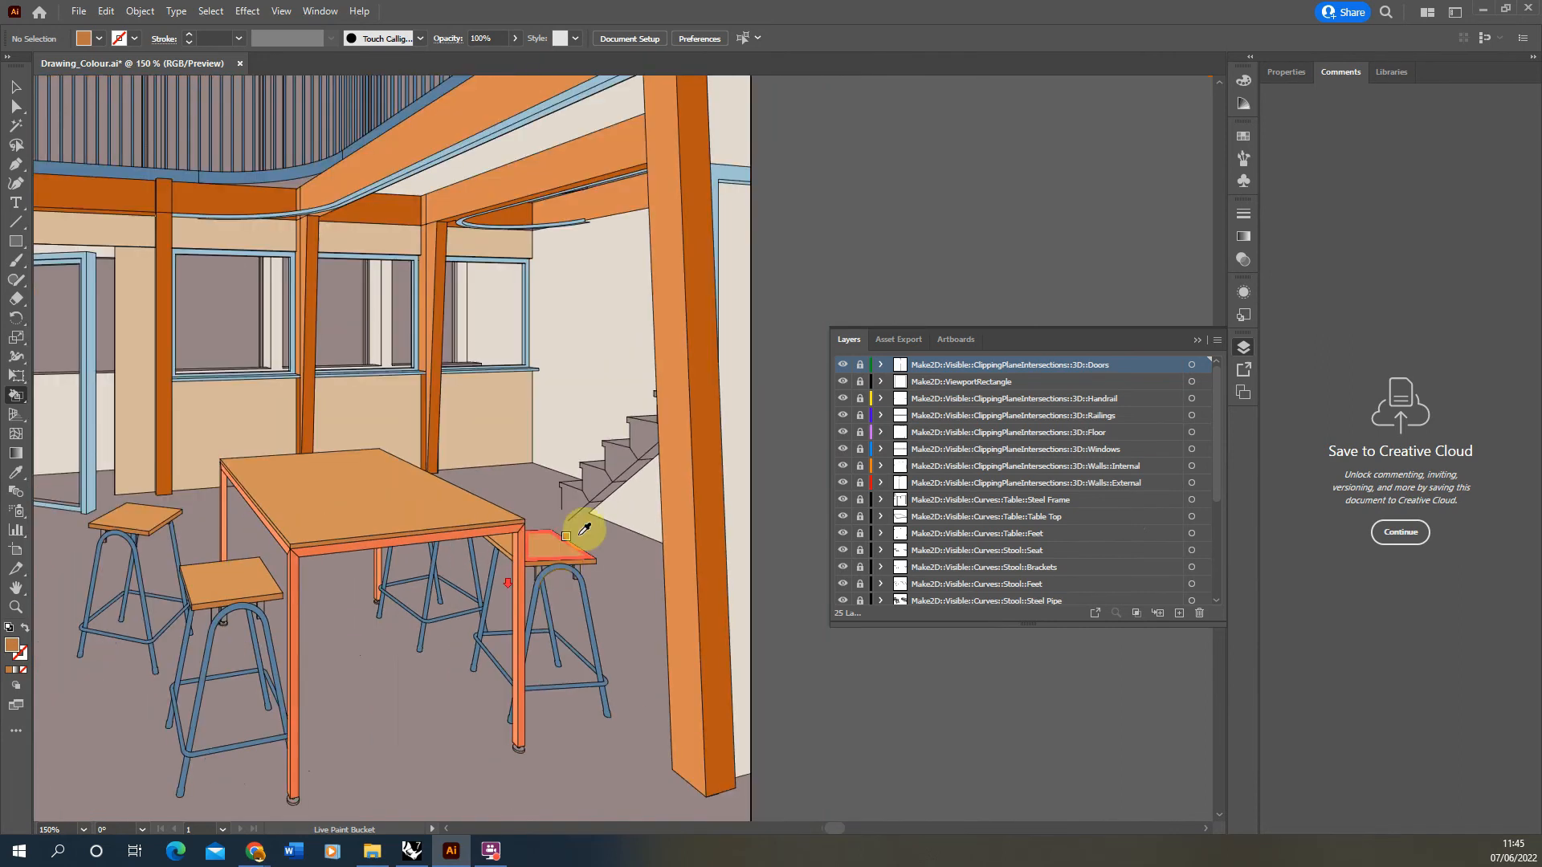
scroll(422, 595, "down", 1, "alt")
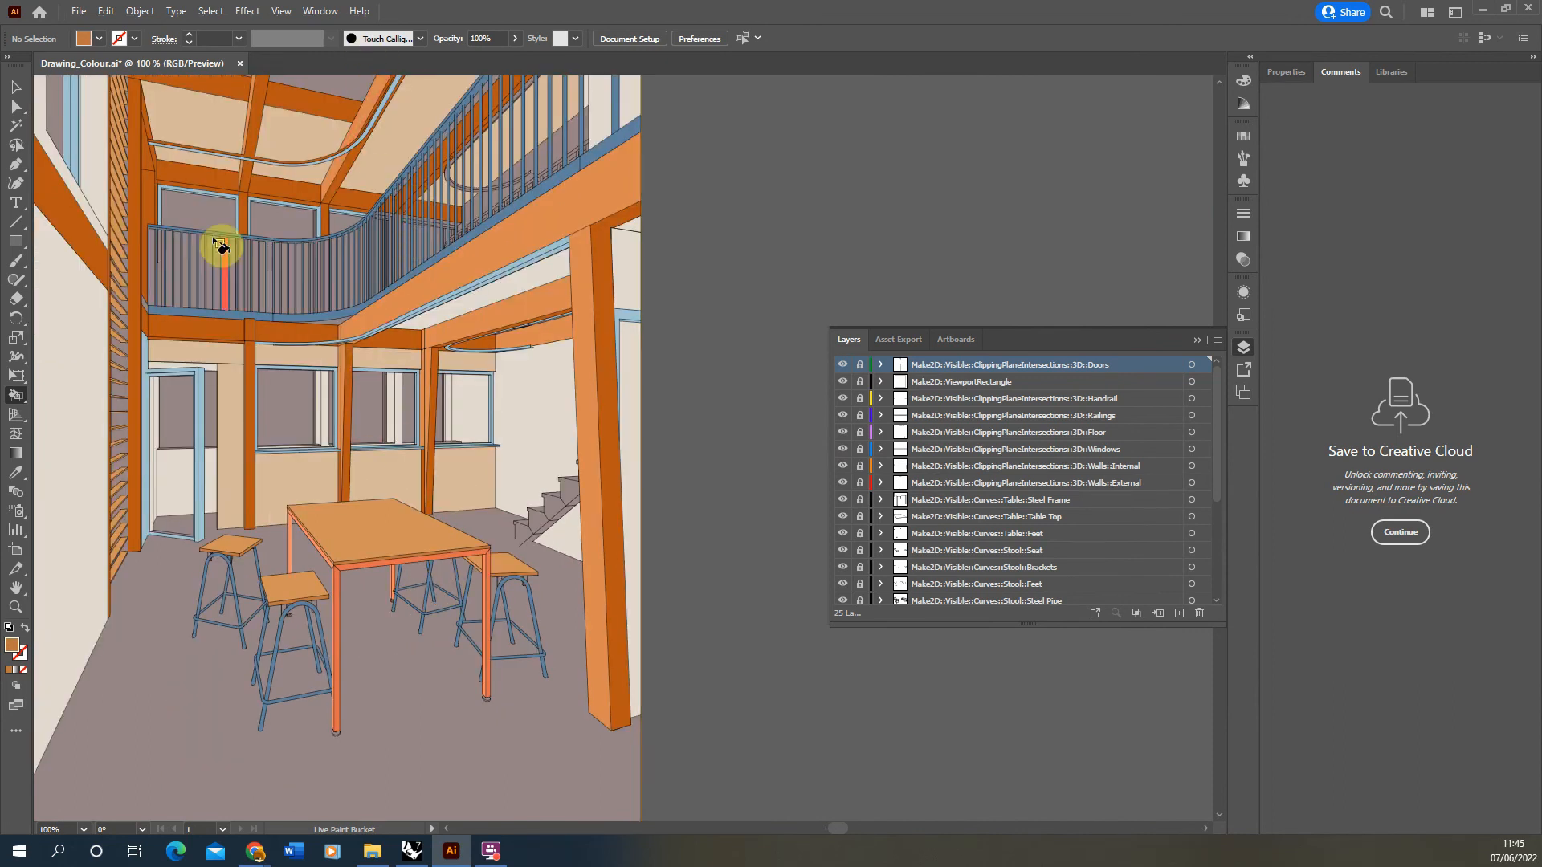
Sample the door frame's light blue, darken it and fill the side face of the open door
scroll(424, 506, "down", 1, "alt")
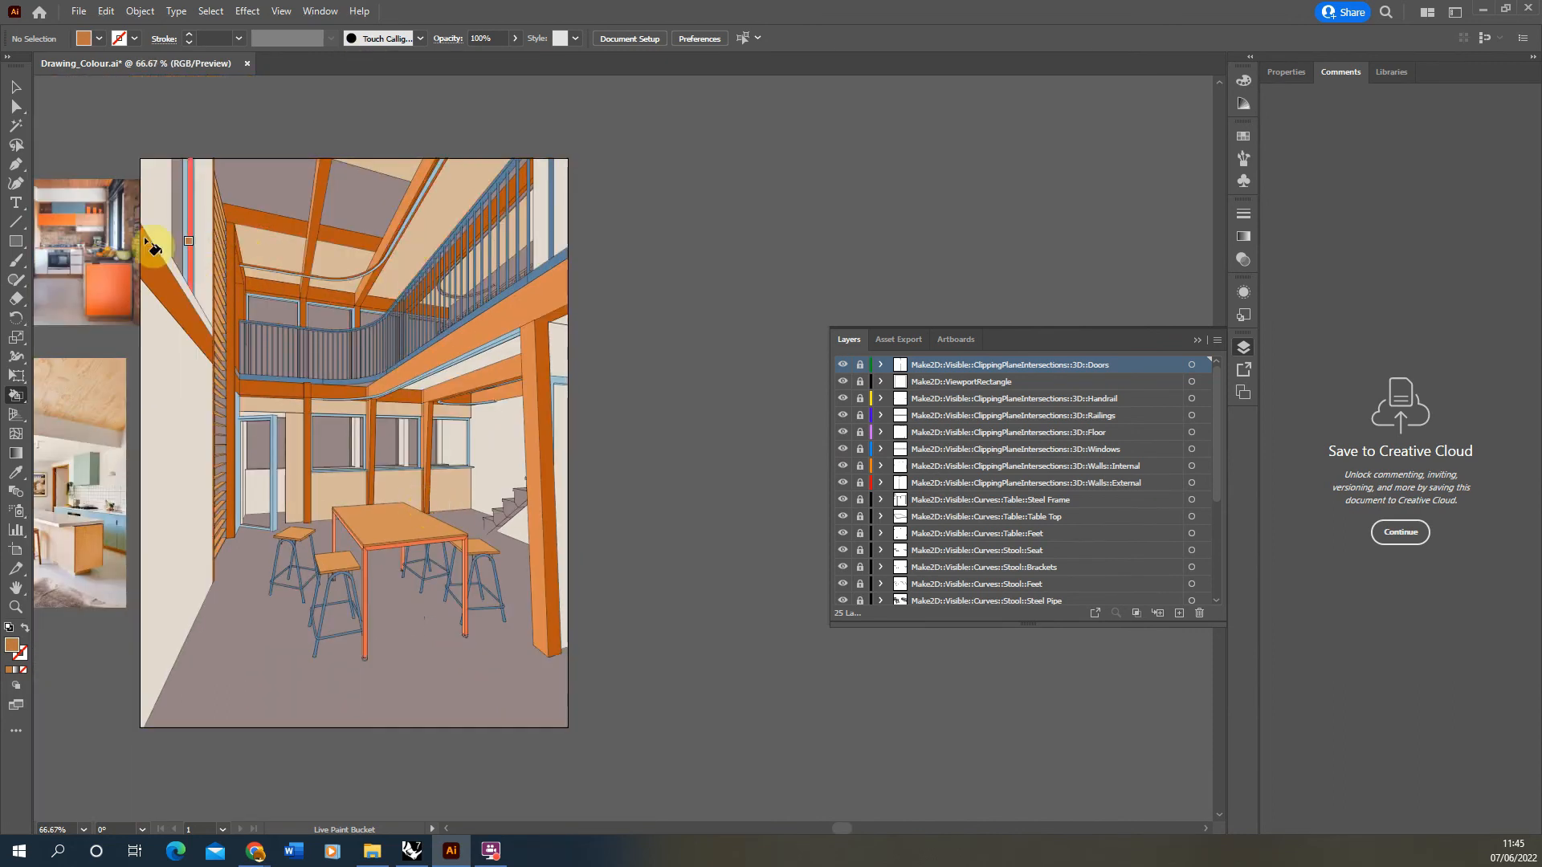
scroll(155, 225, "up", 3, "alt")
scroll(304, 363, "down", 3, "alt")
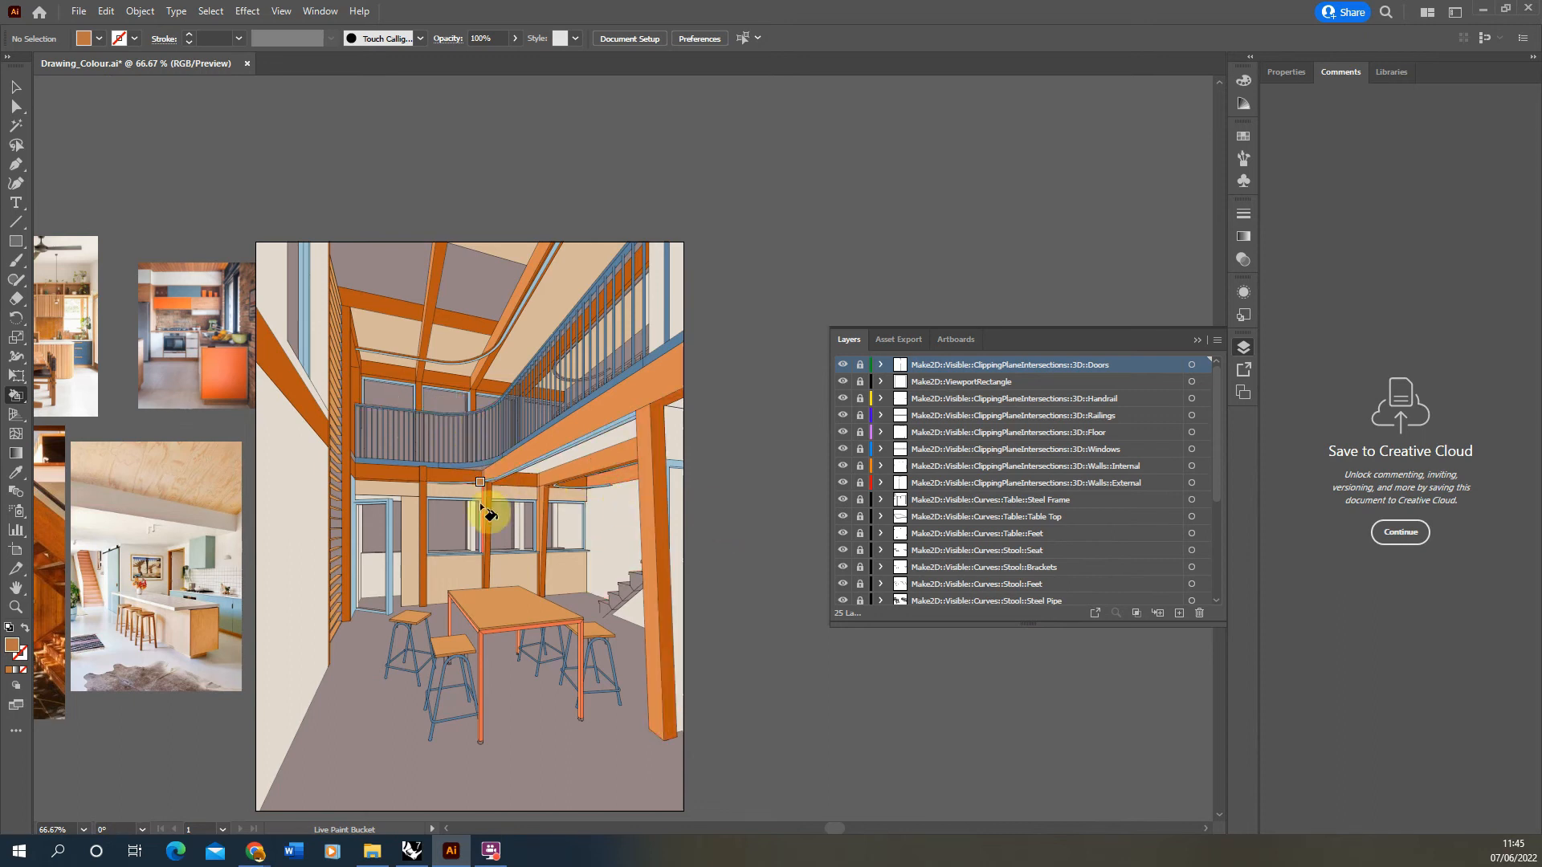
scroll(383, 523, "up", 1, "alt")
scroll(426, 482, "up", 1, "alt")
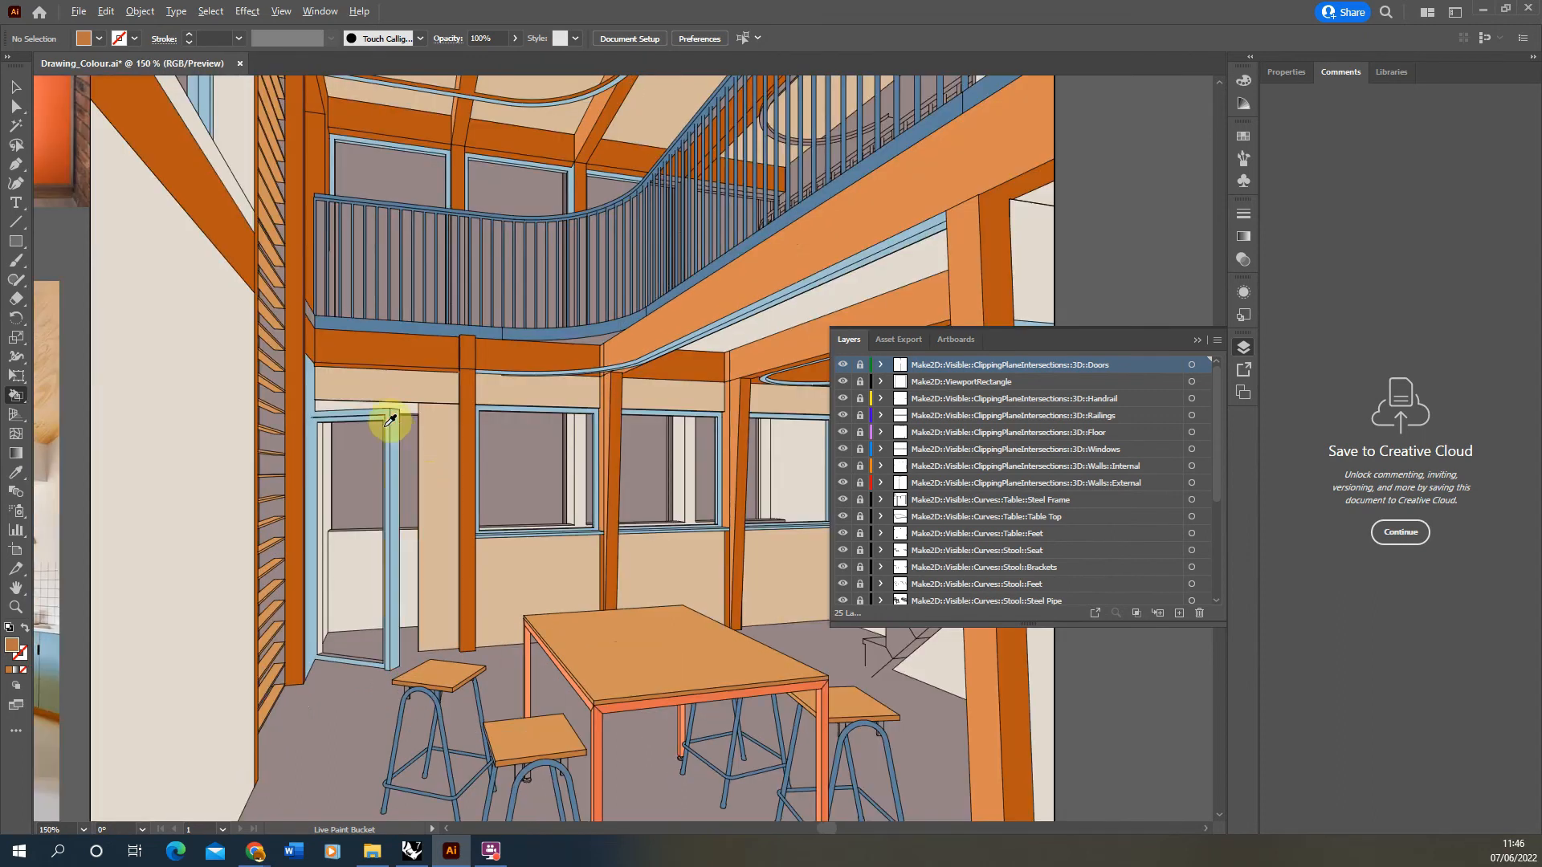
scroll(391, 410, "up", 3, "alt")
left_click(396, 396, "alt")
double_click(11, 645)
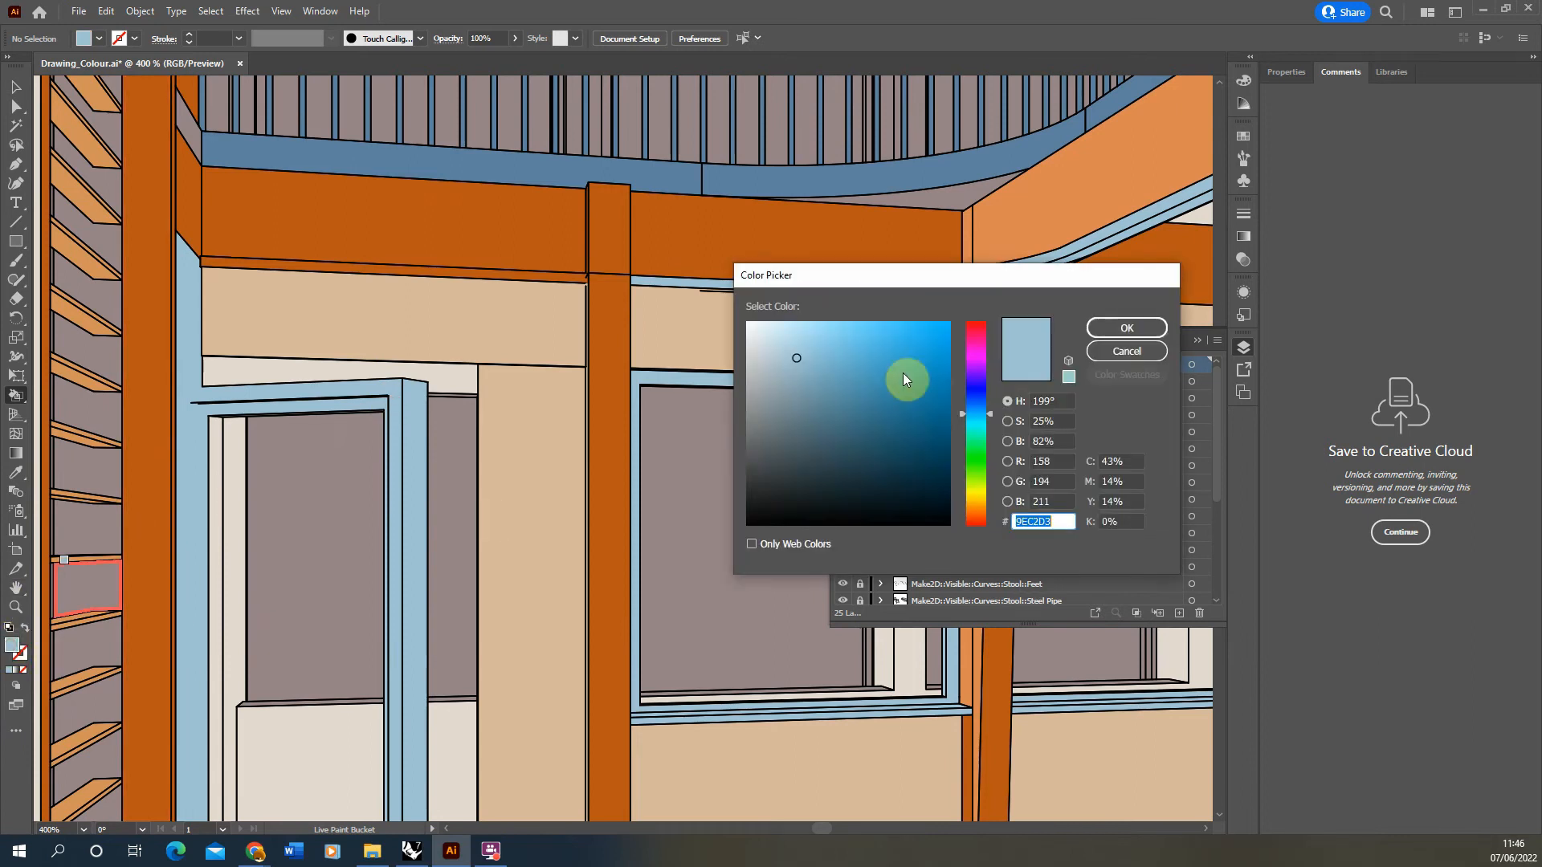
left_click(829, 372)
left_click(1092, 329)
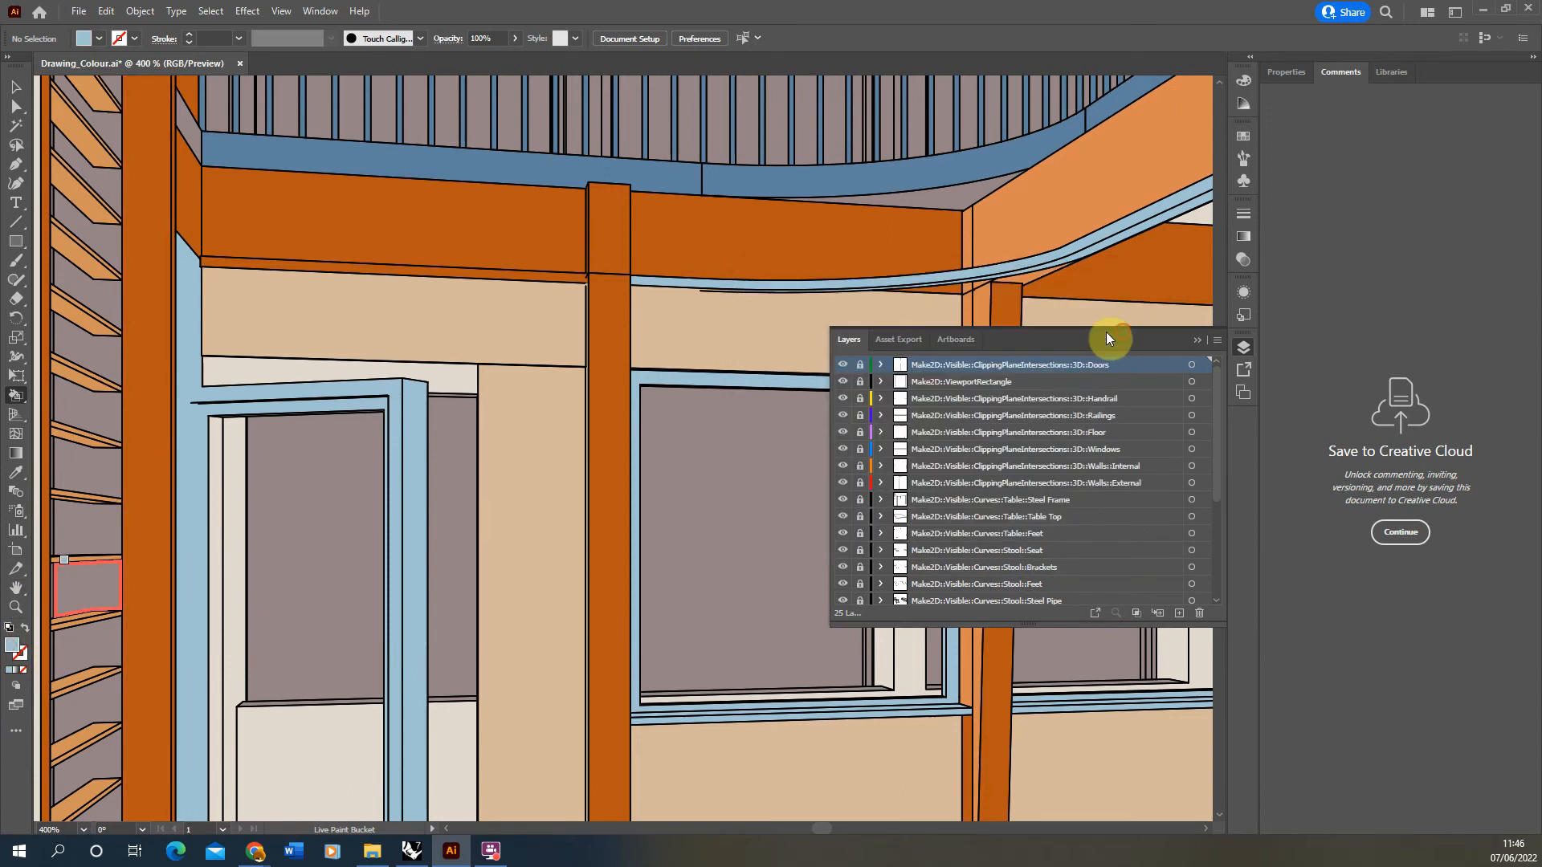
left_click(420, 441)
scroll(297, 431, "down", 1, "alt")
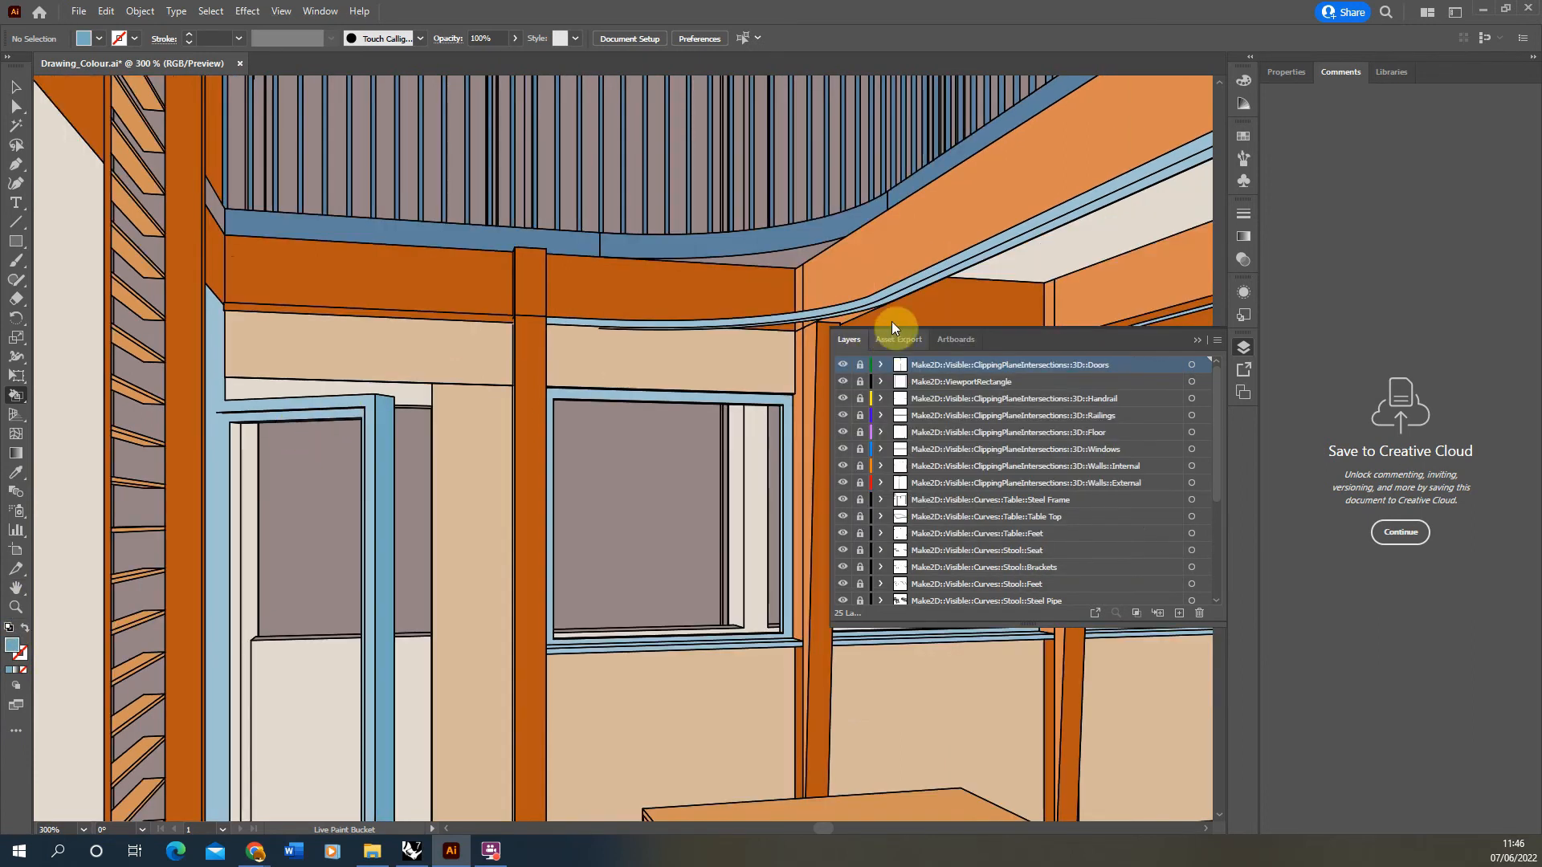
Set the Live Paint fill to None and clear the three window panes behind the balcony railings
scroll(520, 387, "down", 3, "alt")
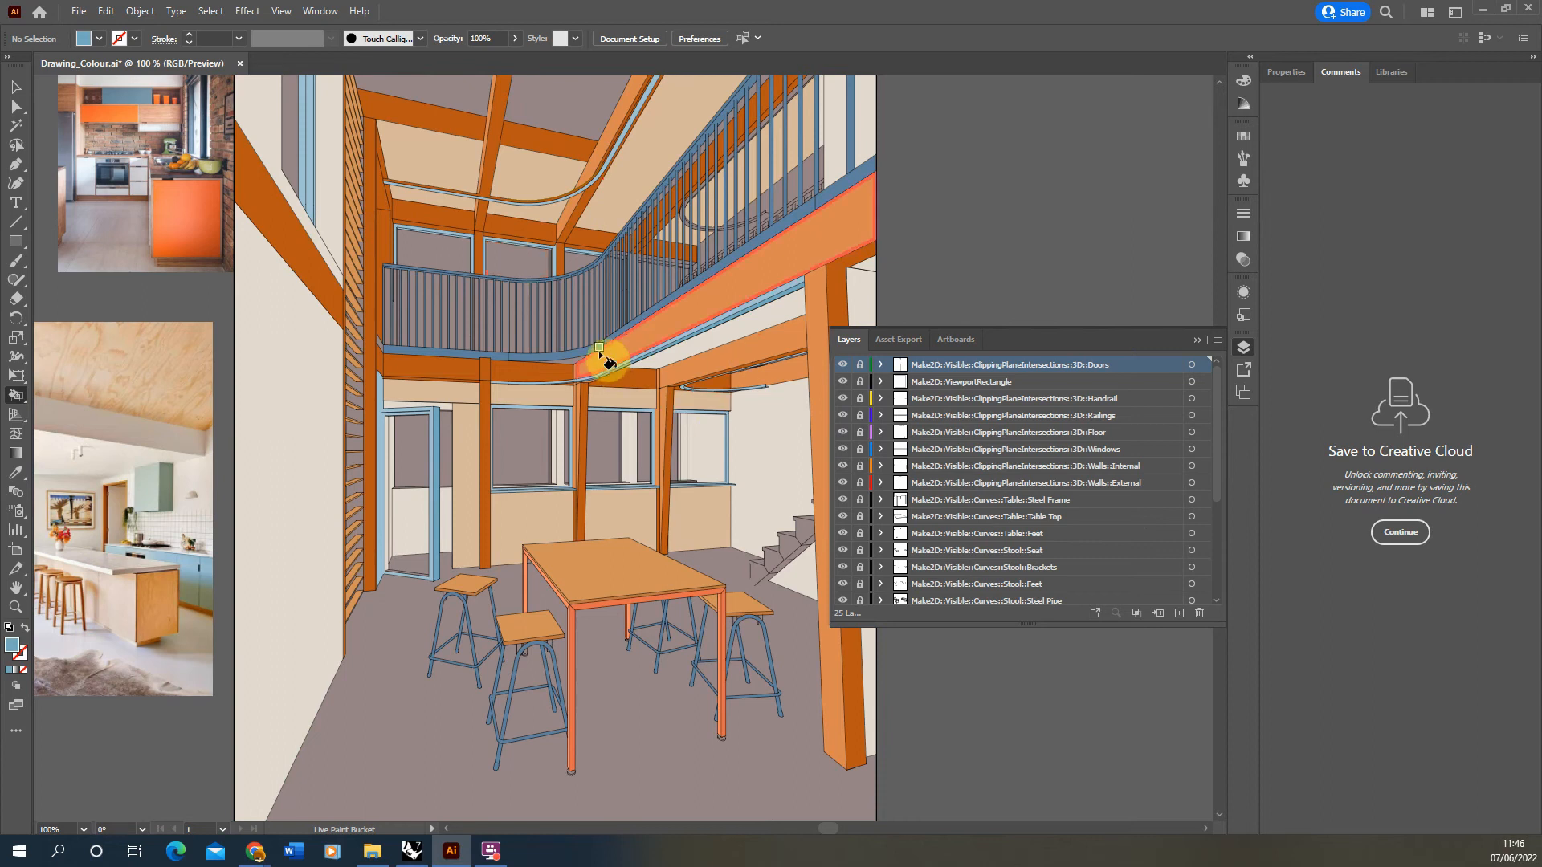
left_click(258, 519, "alt")
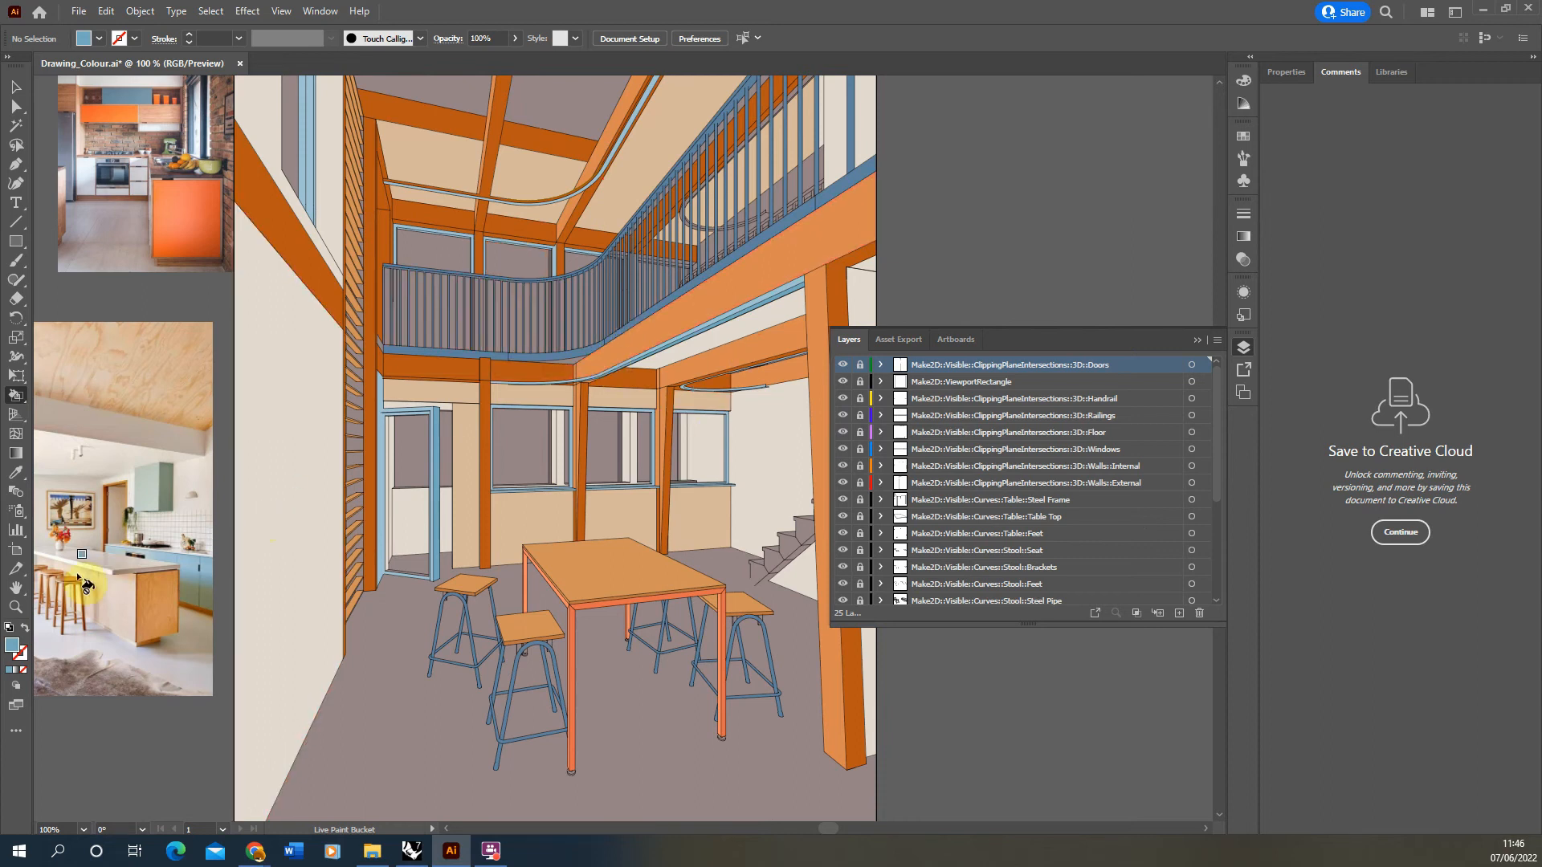
left_click(25, 671)
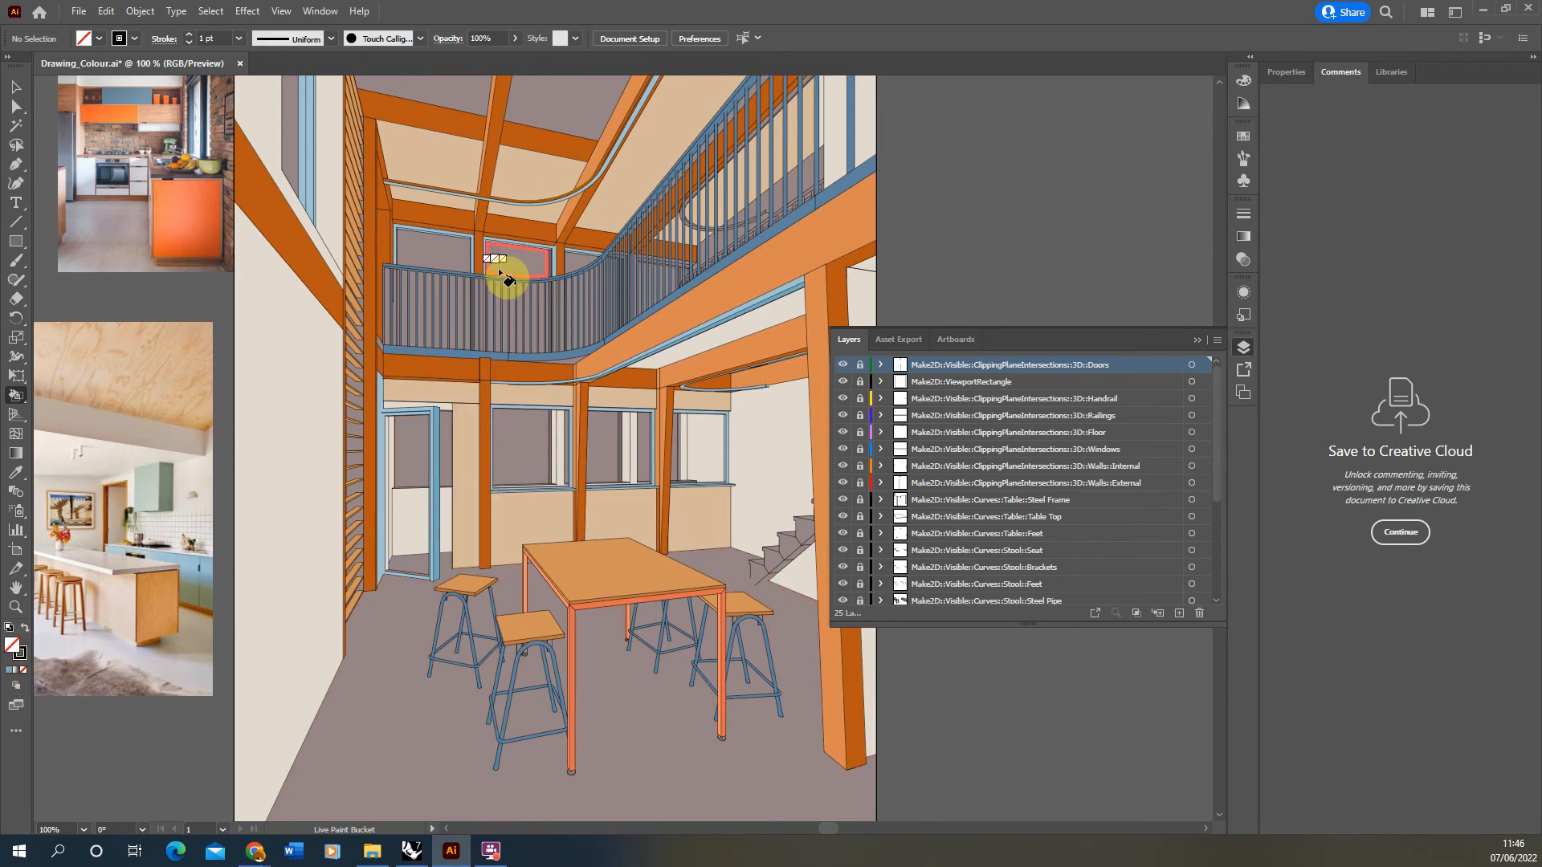
scroll(449, 255, "up", 2, "alt")
left_click(447, 263)
left_click(590, 269)
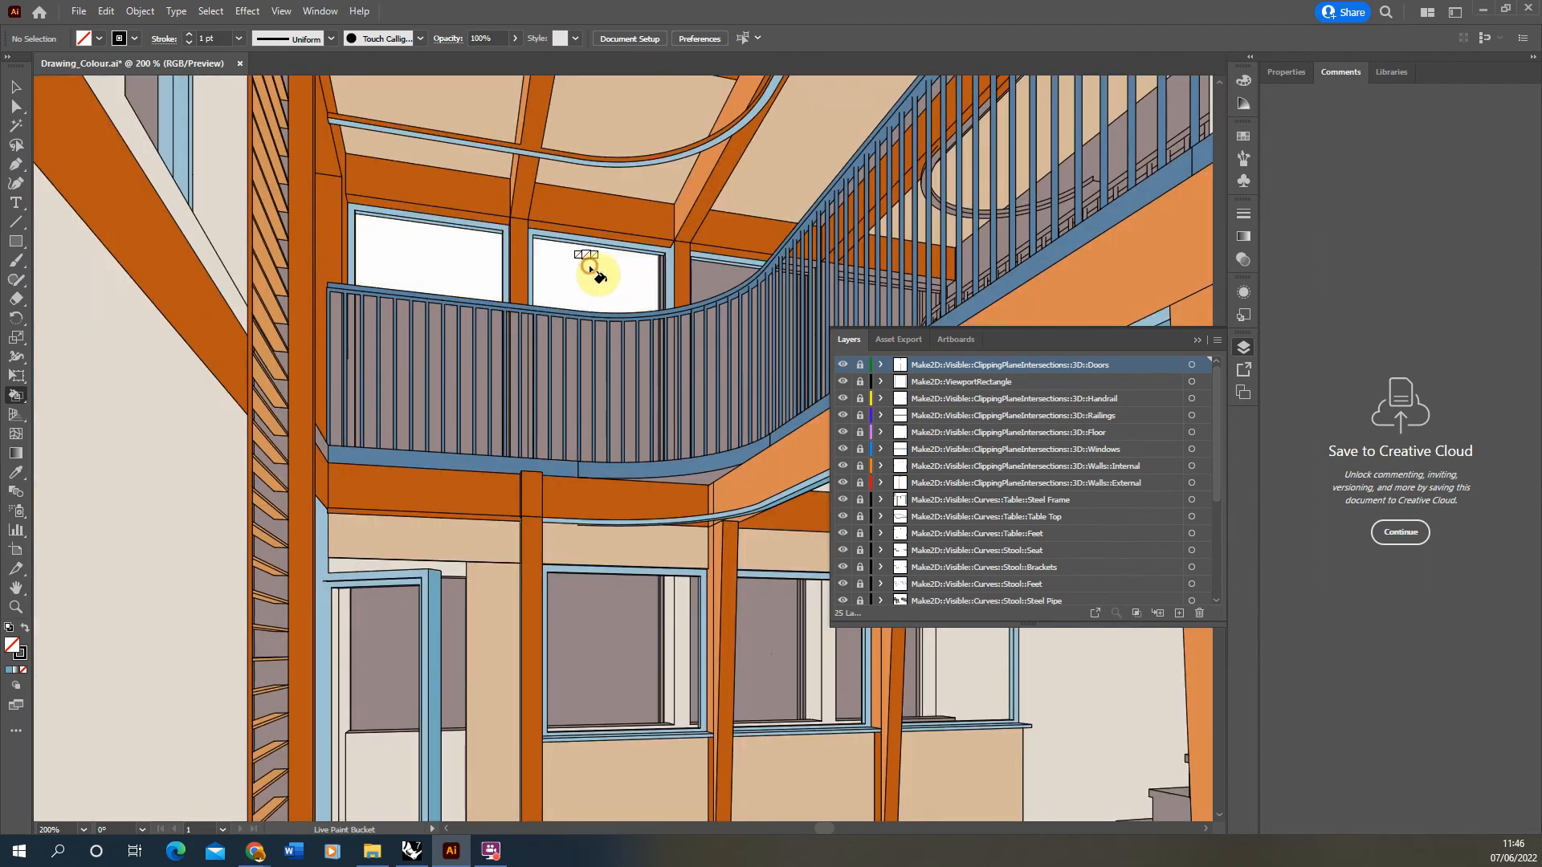
left_click(702, 283)
scroll(546, 259, "down", 2, "alt")
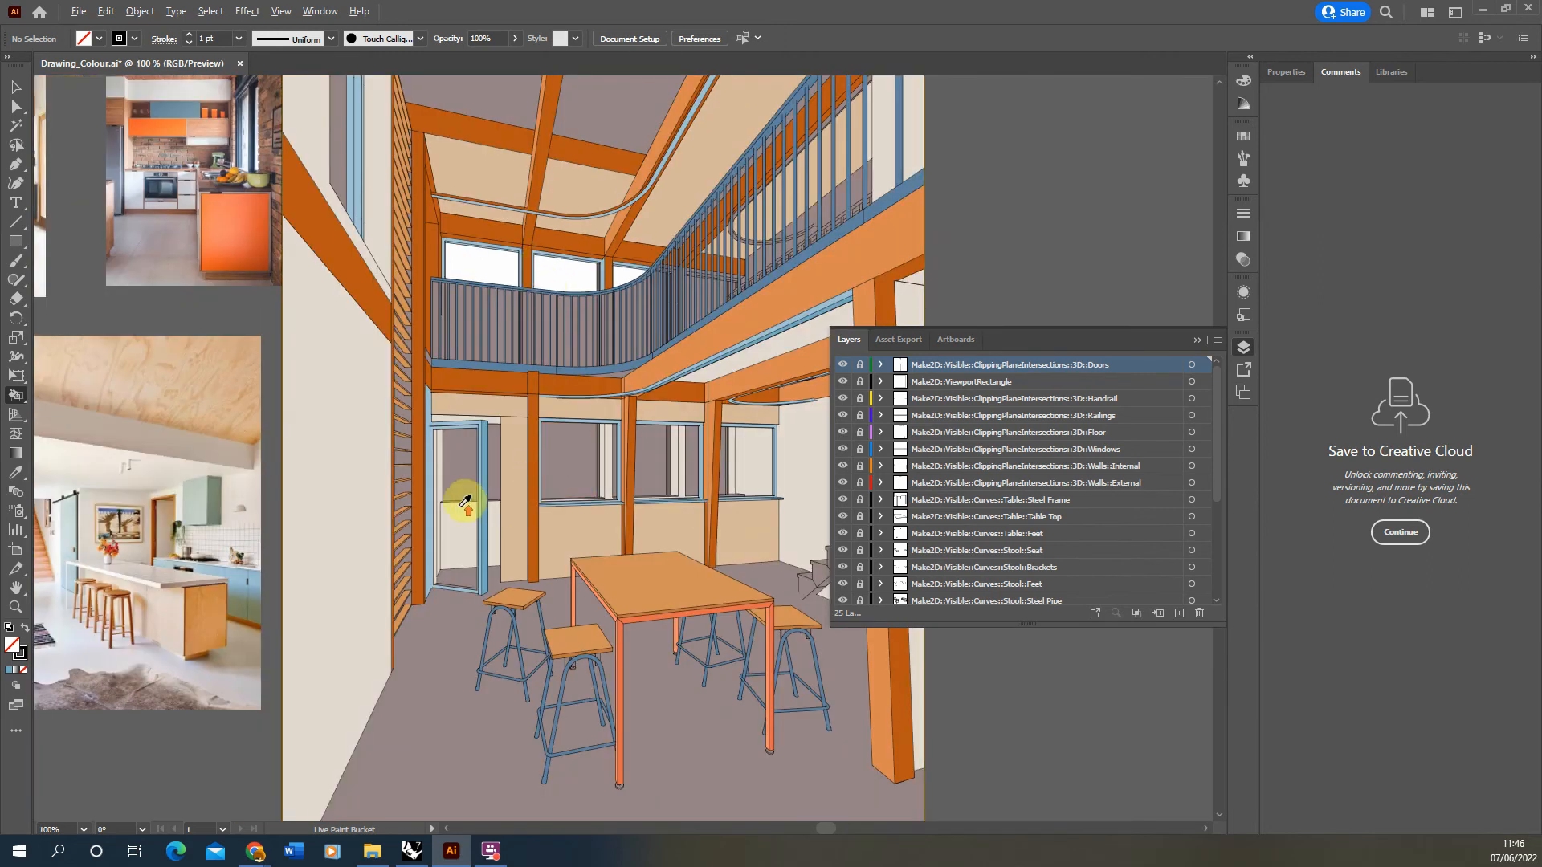
Clear the door glazing and the lower window panes with the None fill
scroll(464, 501, "up", 2, "alt")
left_click(458, 423)
left_click(524, 404)
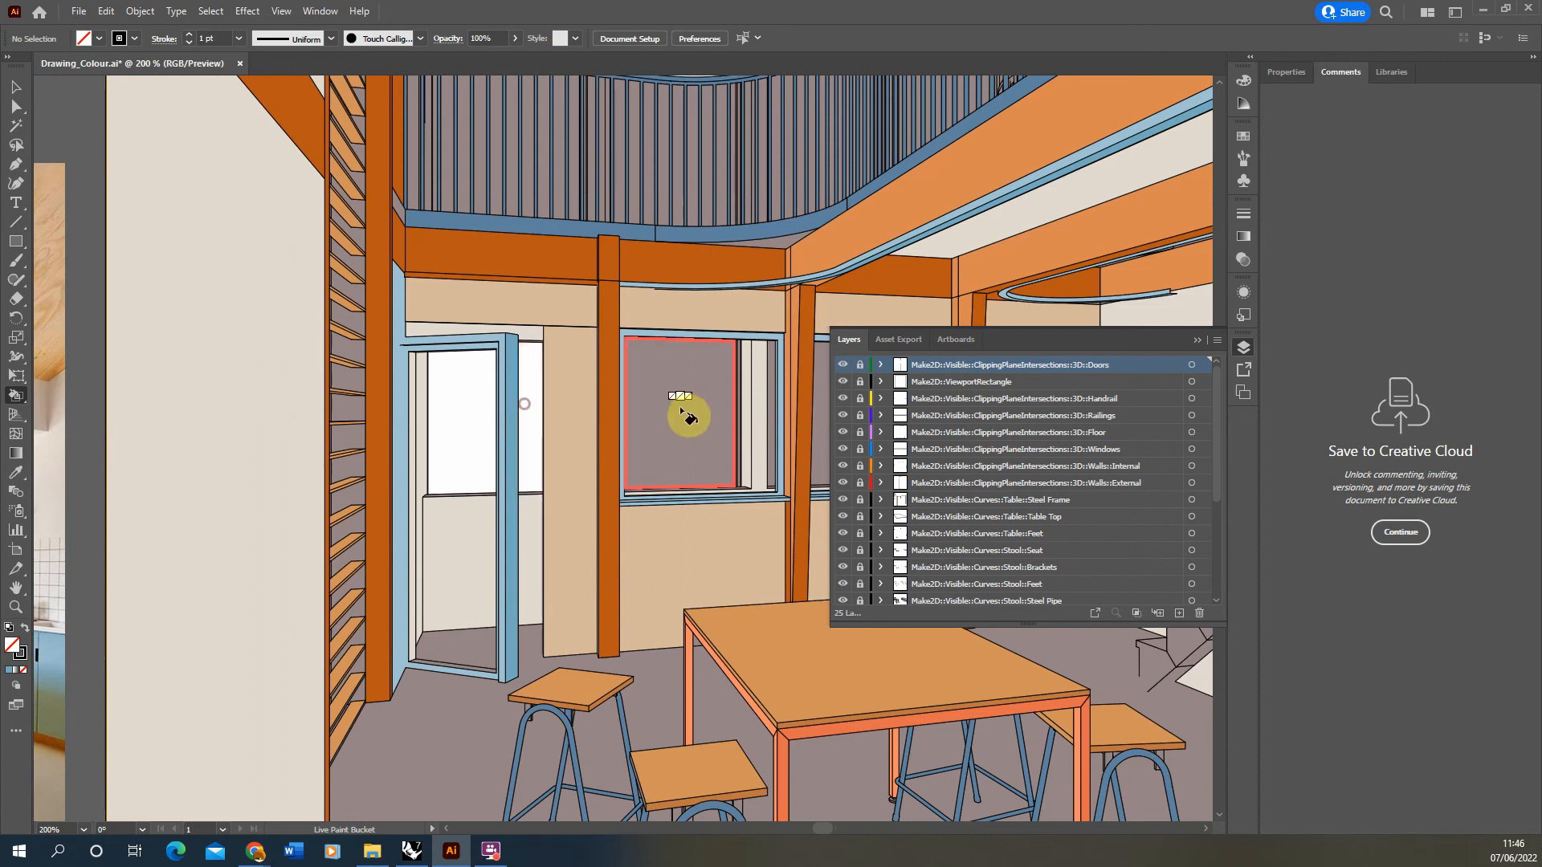
left_click(681, 411)
scroll(450, 441, "down", 3, "alt")
scroll(554, 447, "up", 2, "alt")
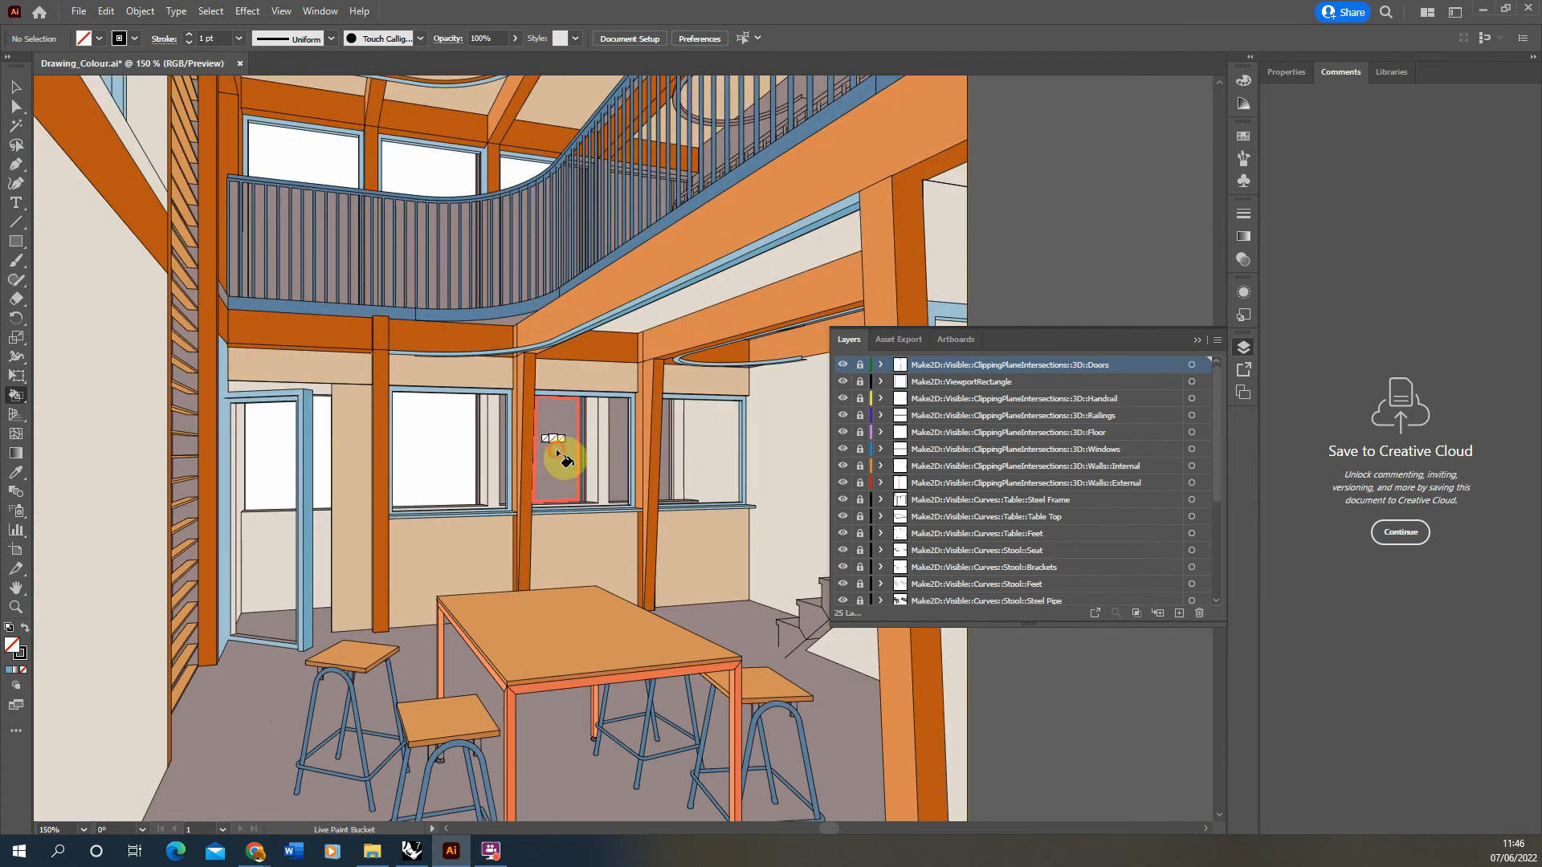
left_click(556, 454)
scroll(528, 444, "up", 3, "alt")
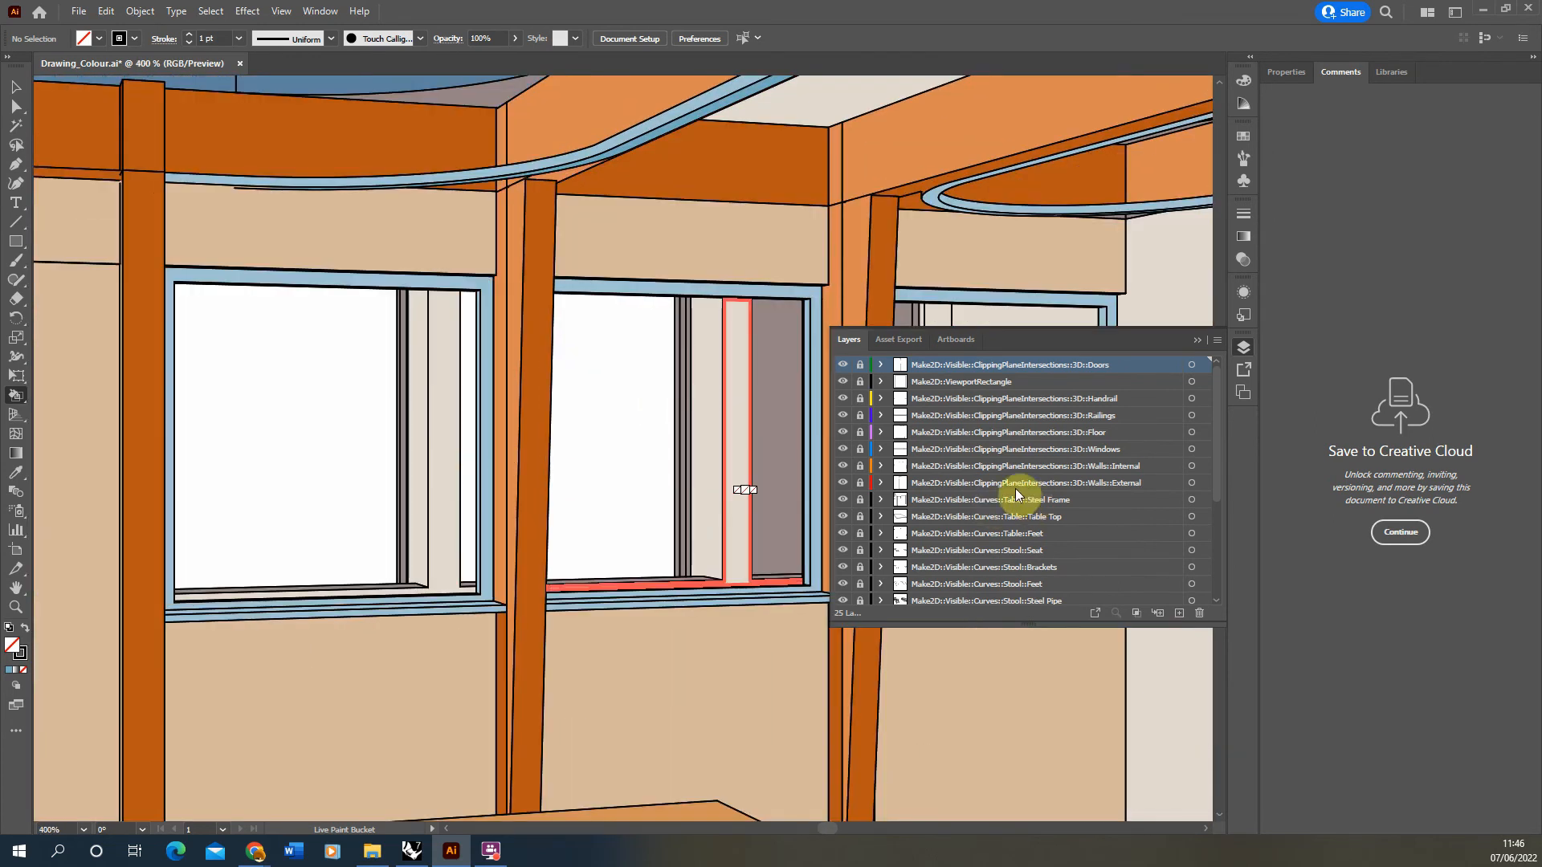
Create a new layer at the very bottom of the layer stack, below Layer 24, and name it BG
scroll(1136, 458, "down", 5)
left_click(936, 595)
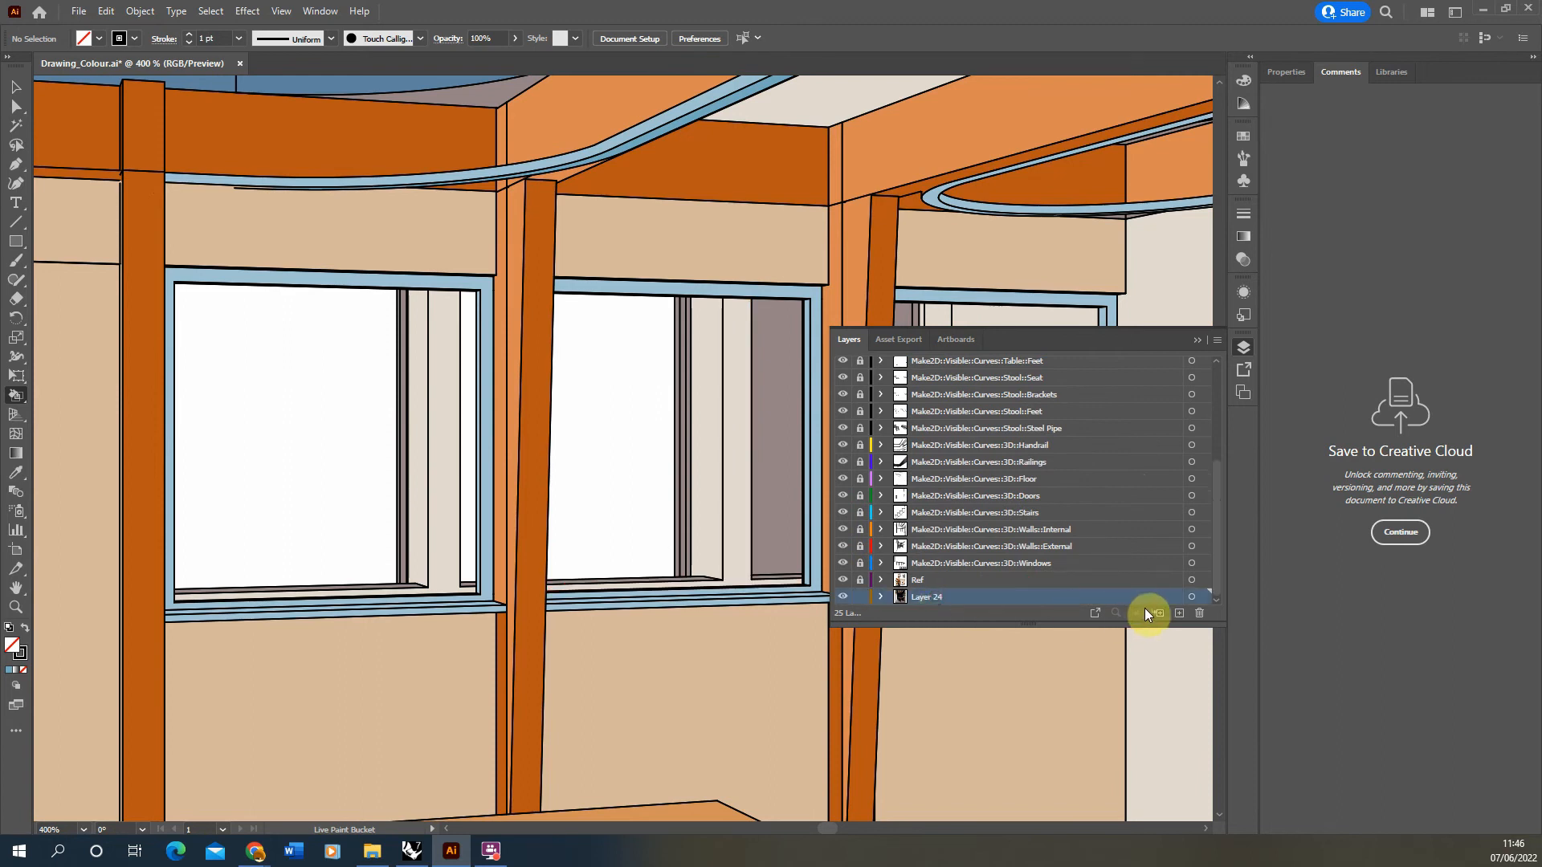
left_click(1177, 613)
left_click_drag(950, 579, 938, 594)
double_click(931, 597)
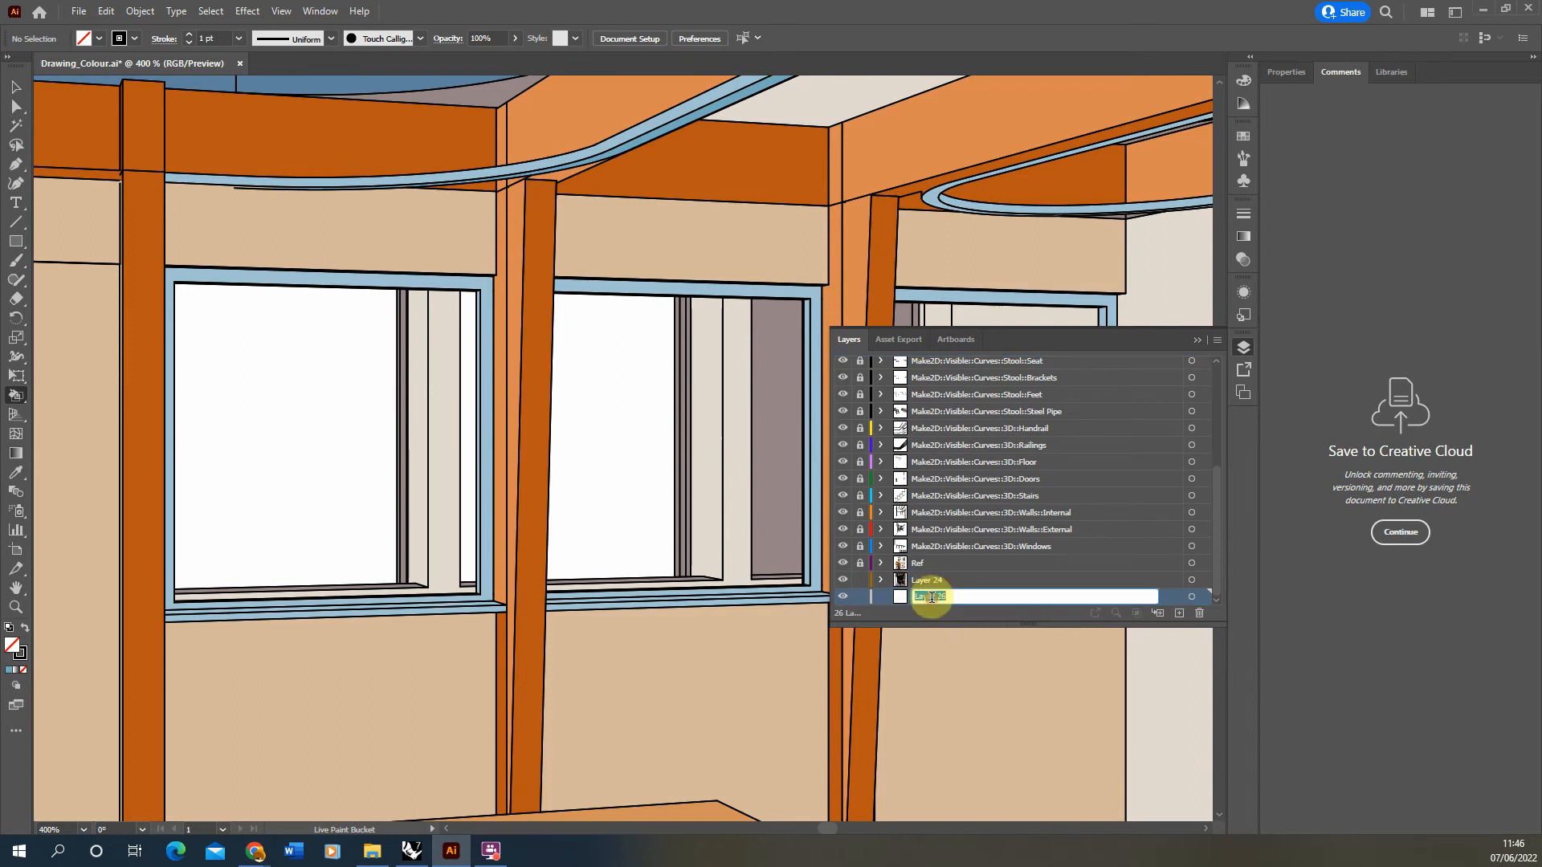
type("BG")
key("Return")
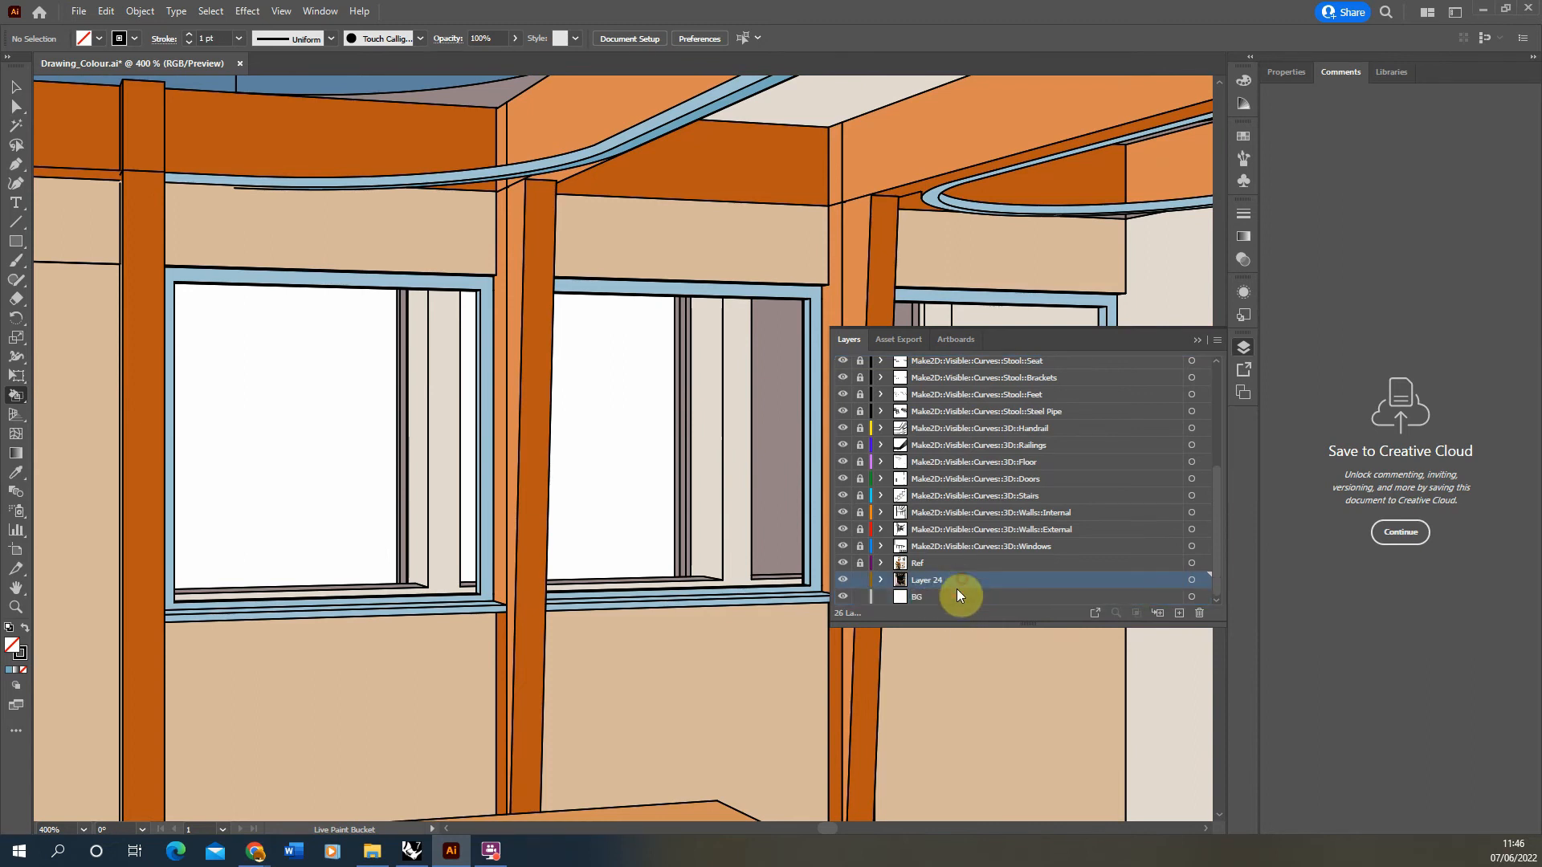
Draw a blue rectangle about 177 by 254 pt on the BG layer beside the artboard and move it farther from the drawing
scroll(579, 530, "down", 5, "alt")
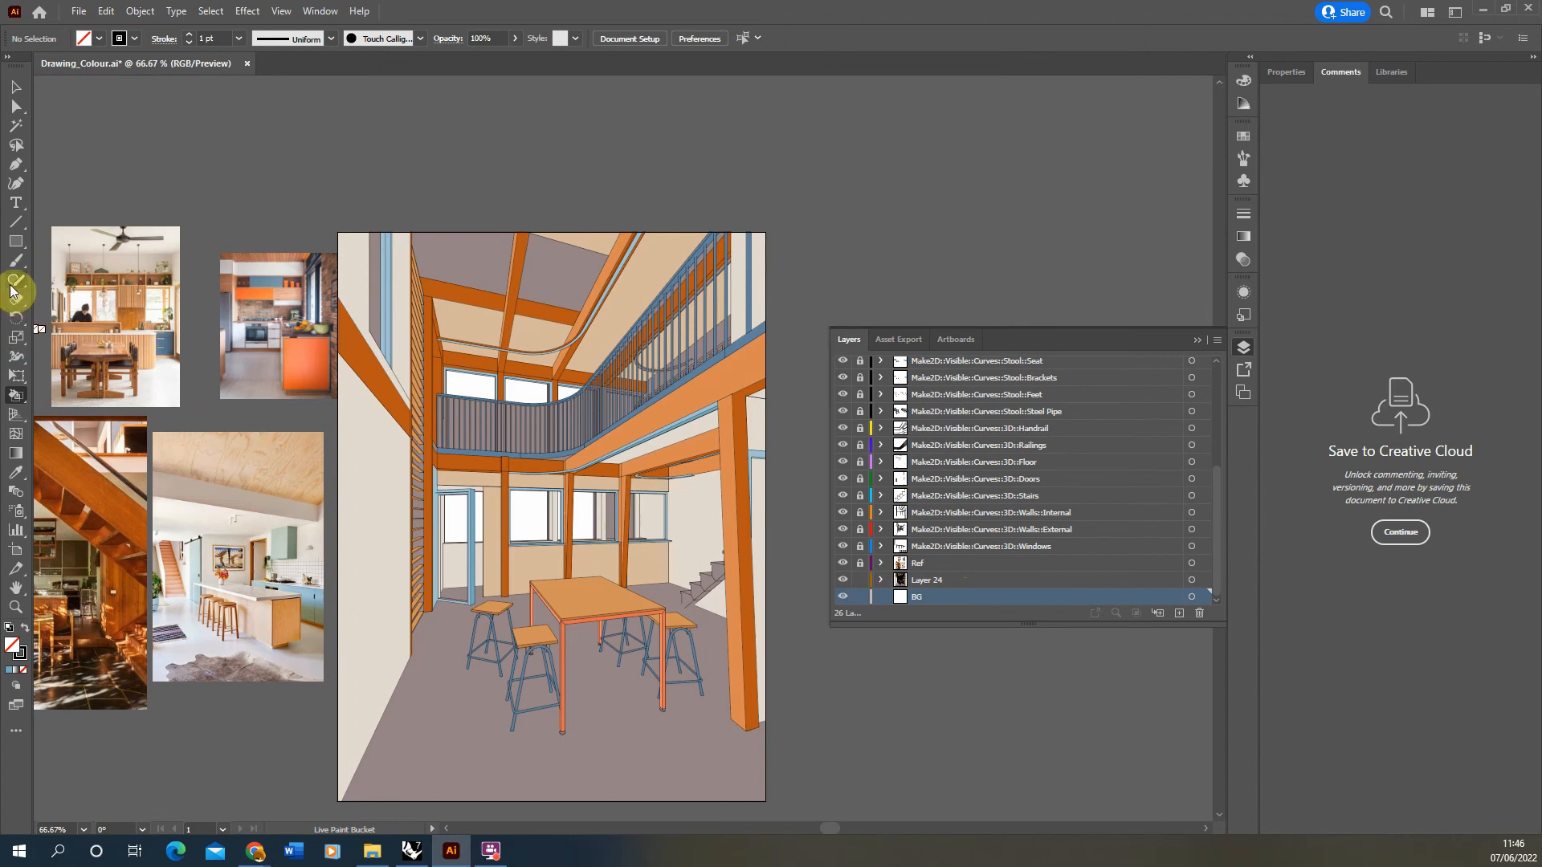
left_click(18, 244)
left_click(9, 671)
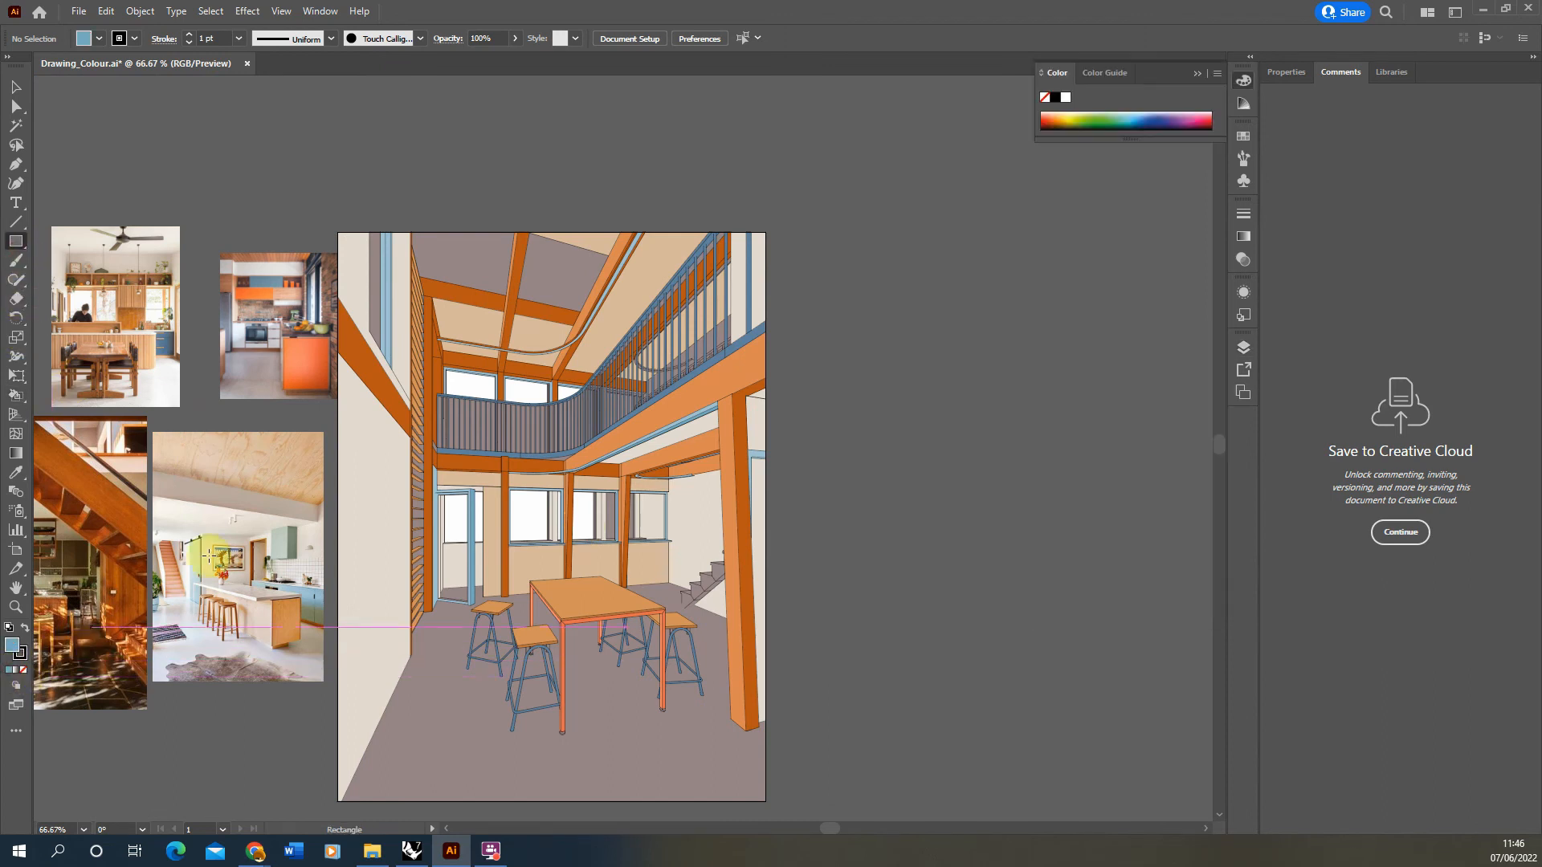
left_click_drag(896, 299, 773, 474)
left_click(11, 83)
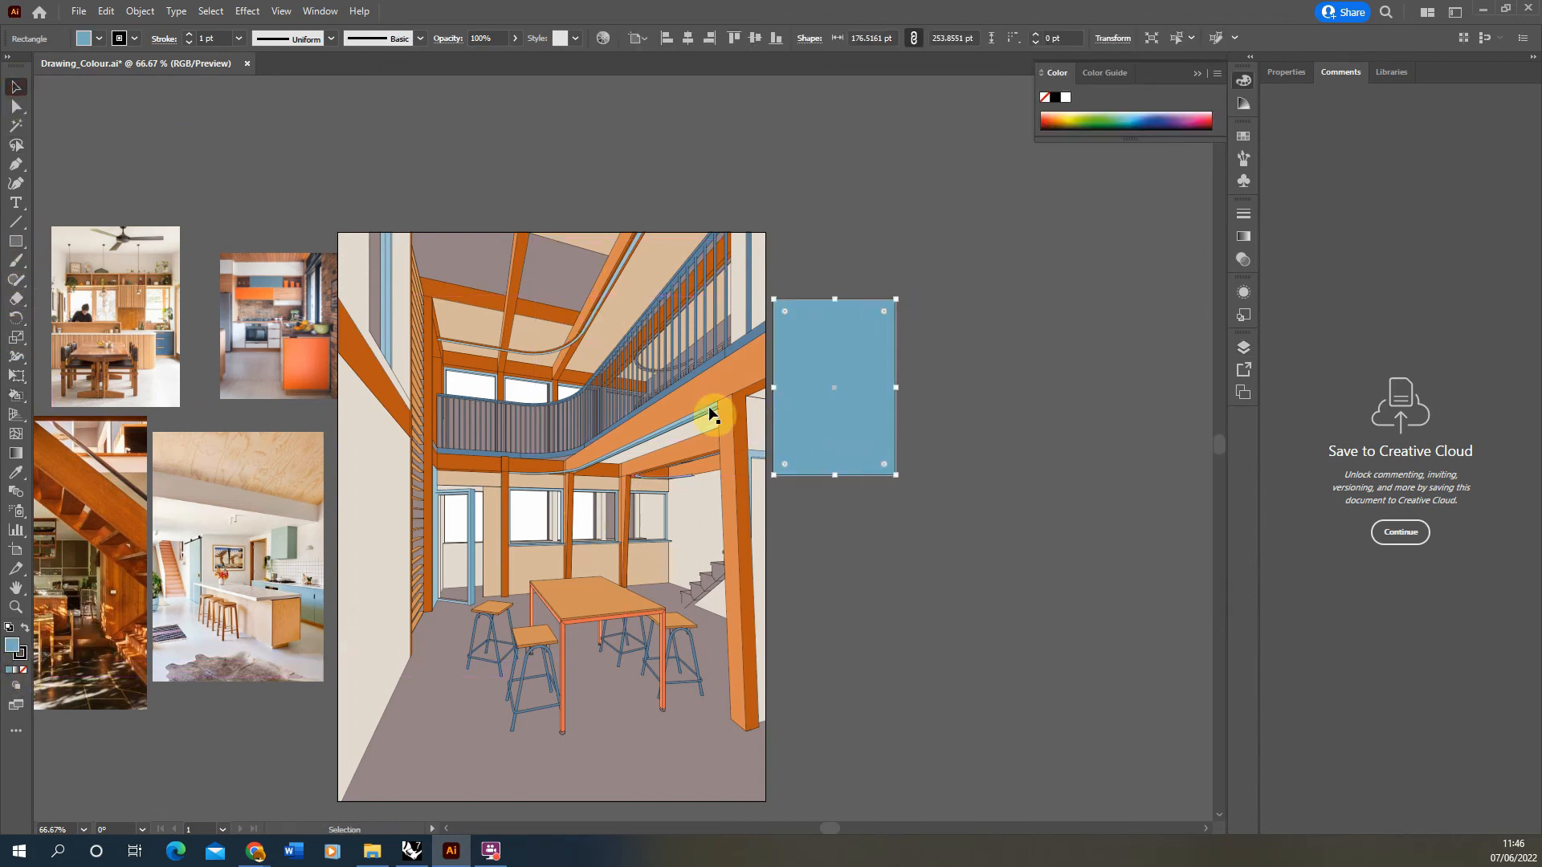
left_click_drag(803, 413, 1098, 510)
left_click(893, 474)
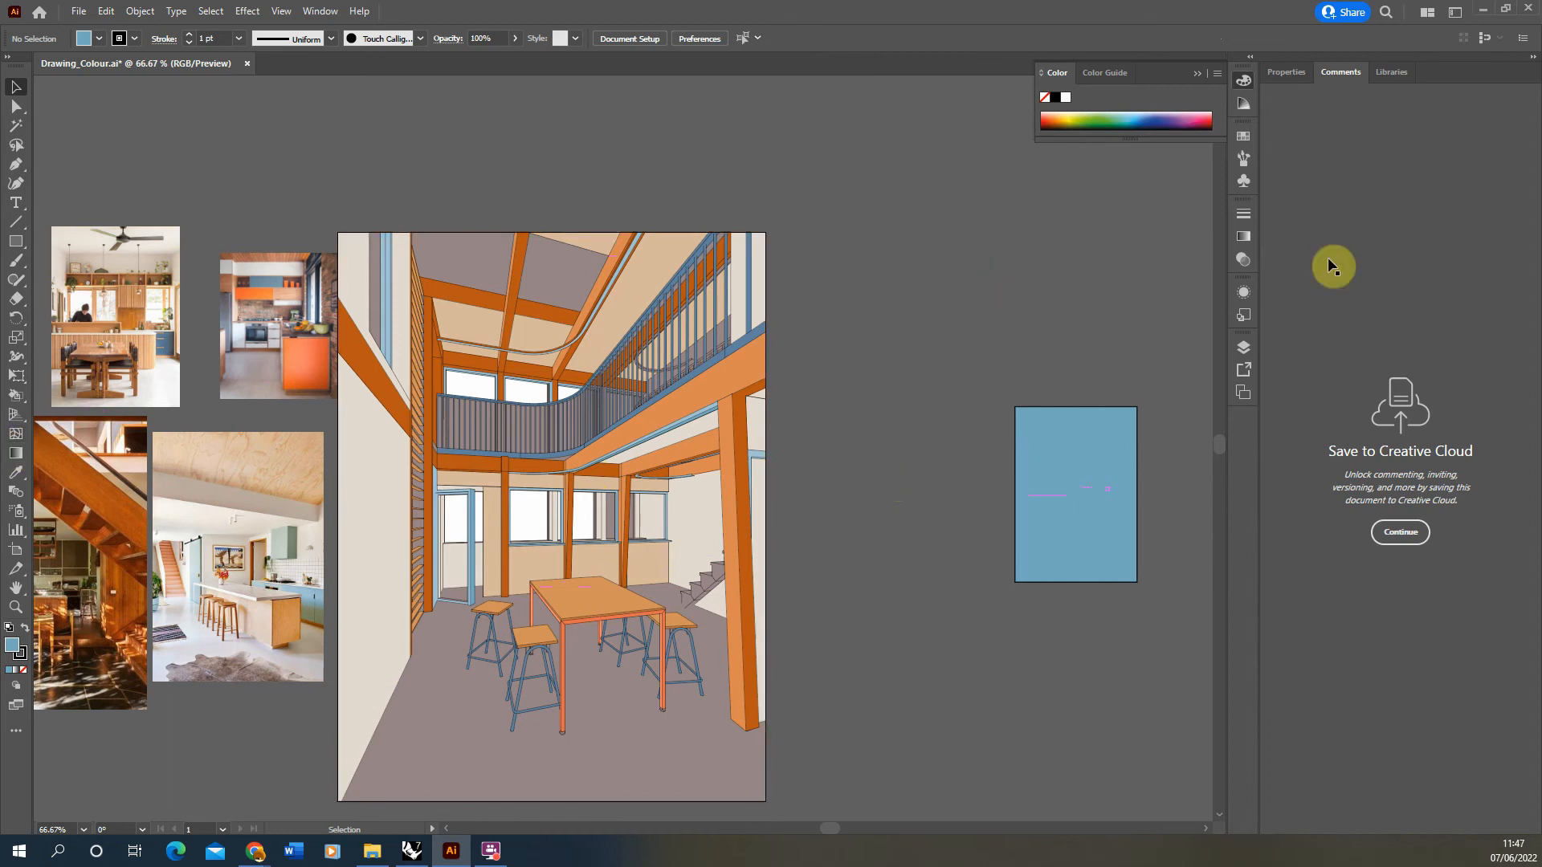
On Layer 24, set the Live Paint fill to None and clear the remaining narrow pane in the middle lower window
left_click(1246, 347)
left_click(933, 584)
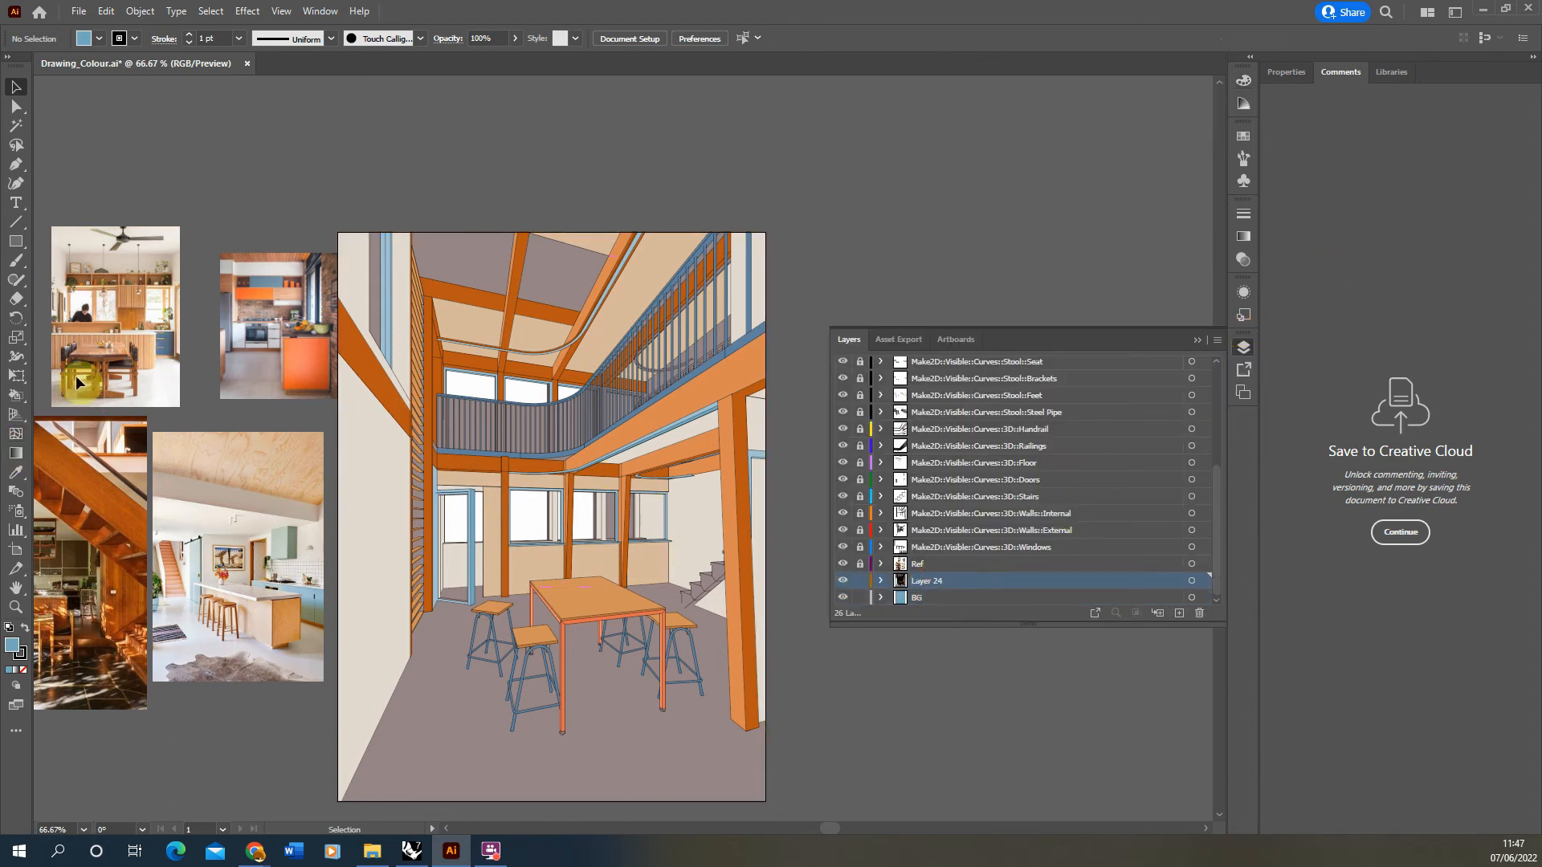
left_click(16, 395)
left_click(22, 668)
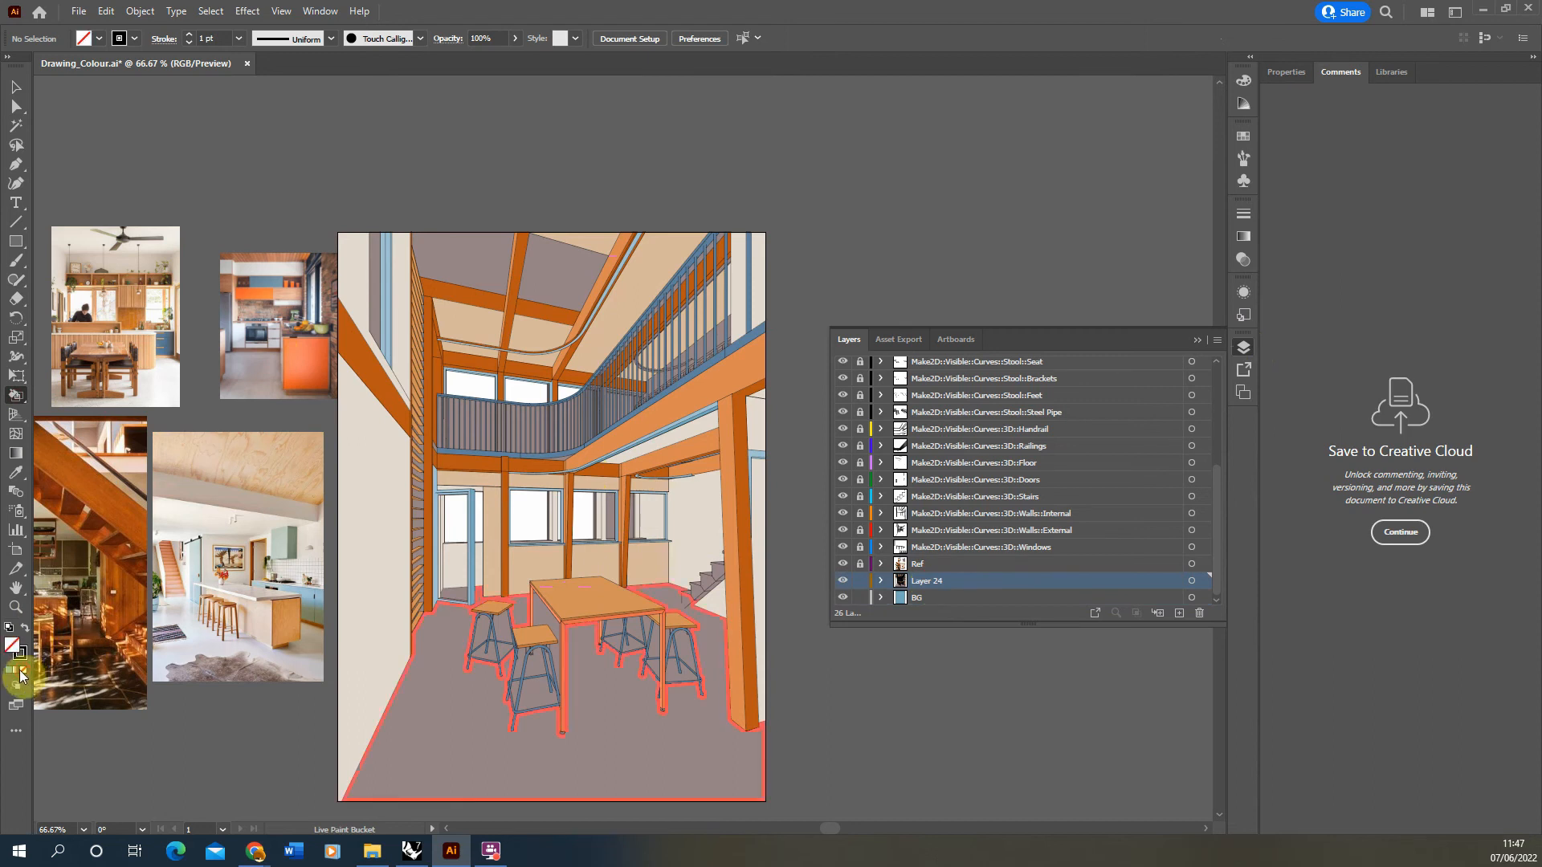
scroll(653, 508, "up", 4, "alt")
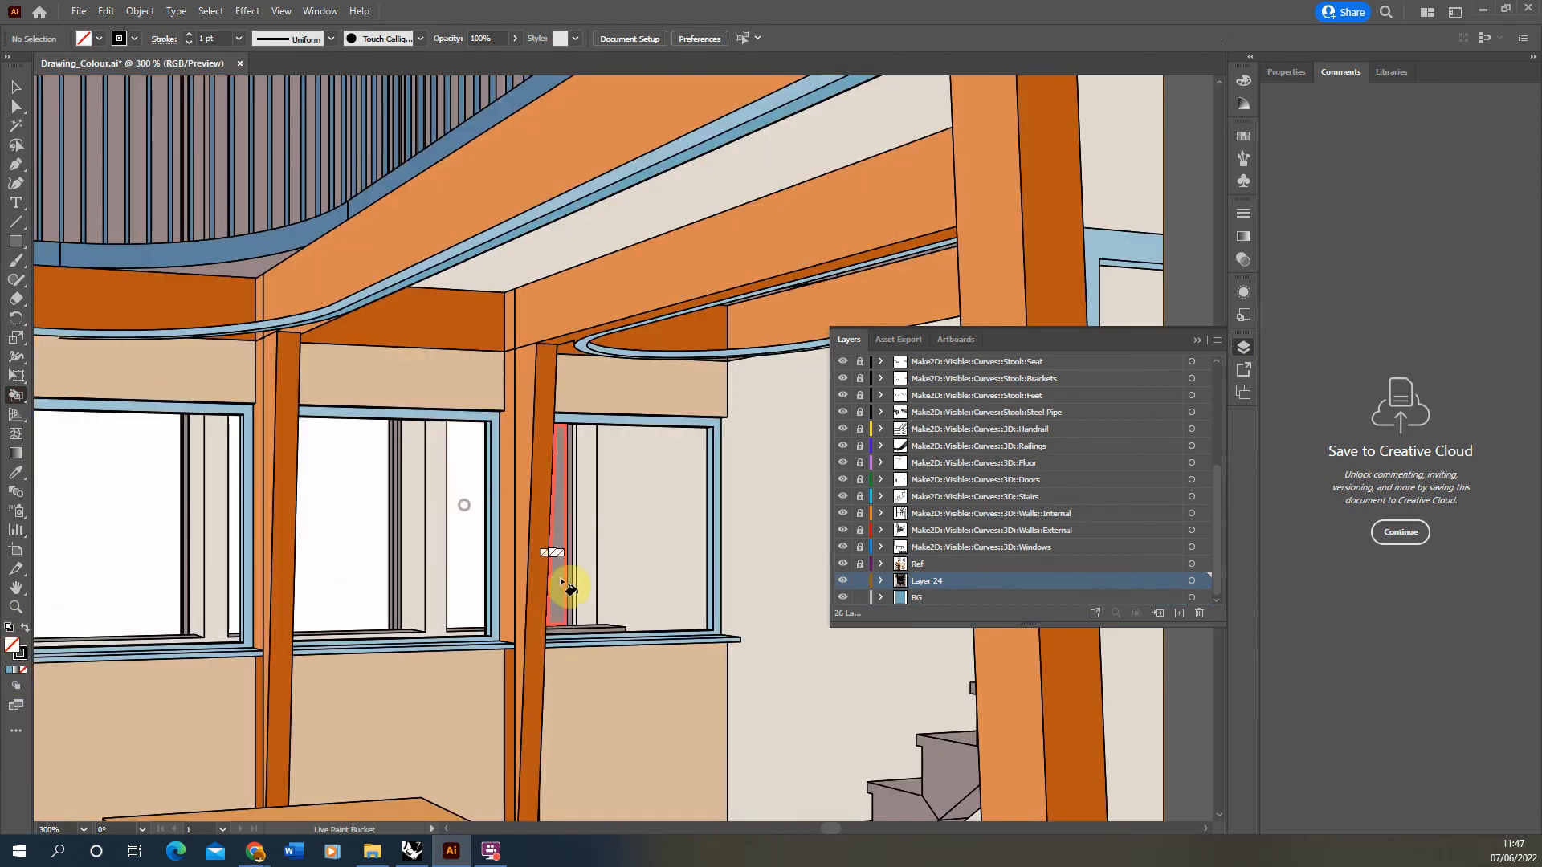
Clear the gaps along the curved part of the balcony railing, and refill its balusters with the sampled handrail blue
scroll(614, 594, "down", 3, "alt")
scroll(529, 462, "up", 4, "alt")
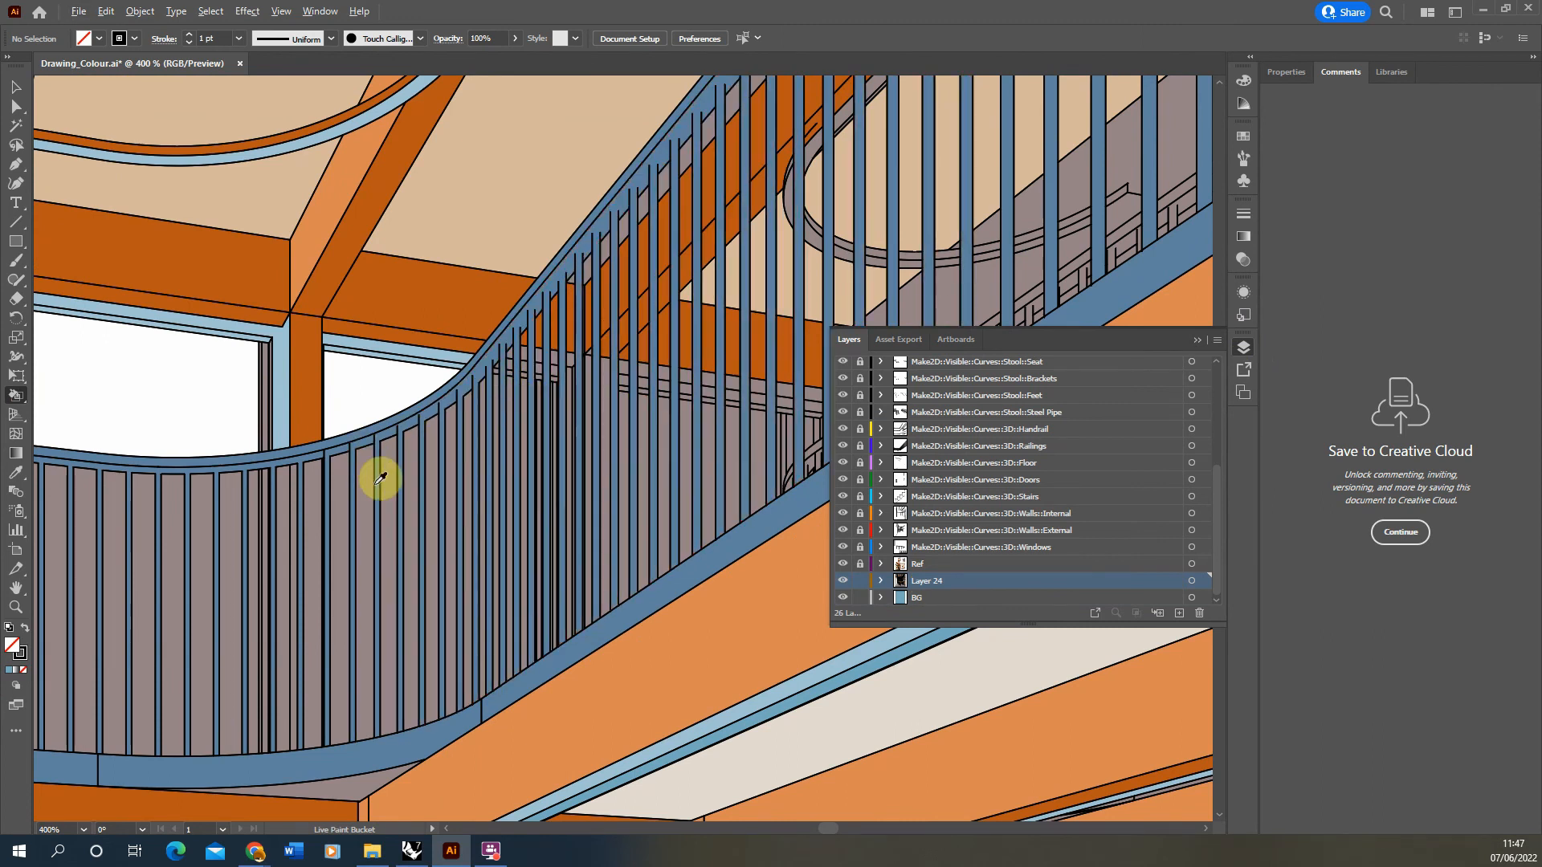
scroll(375, 472, "up", 1, "alt")
scroll(364, 437, "down", 1, "alt")
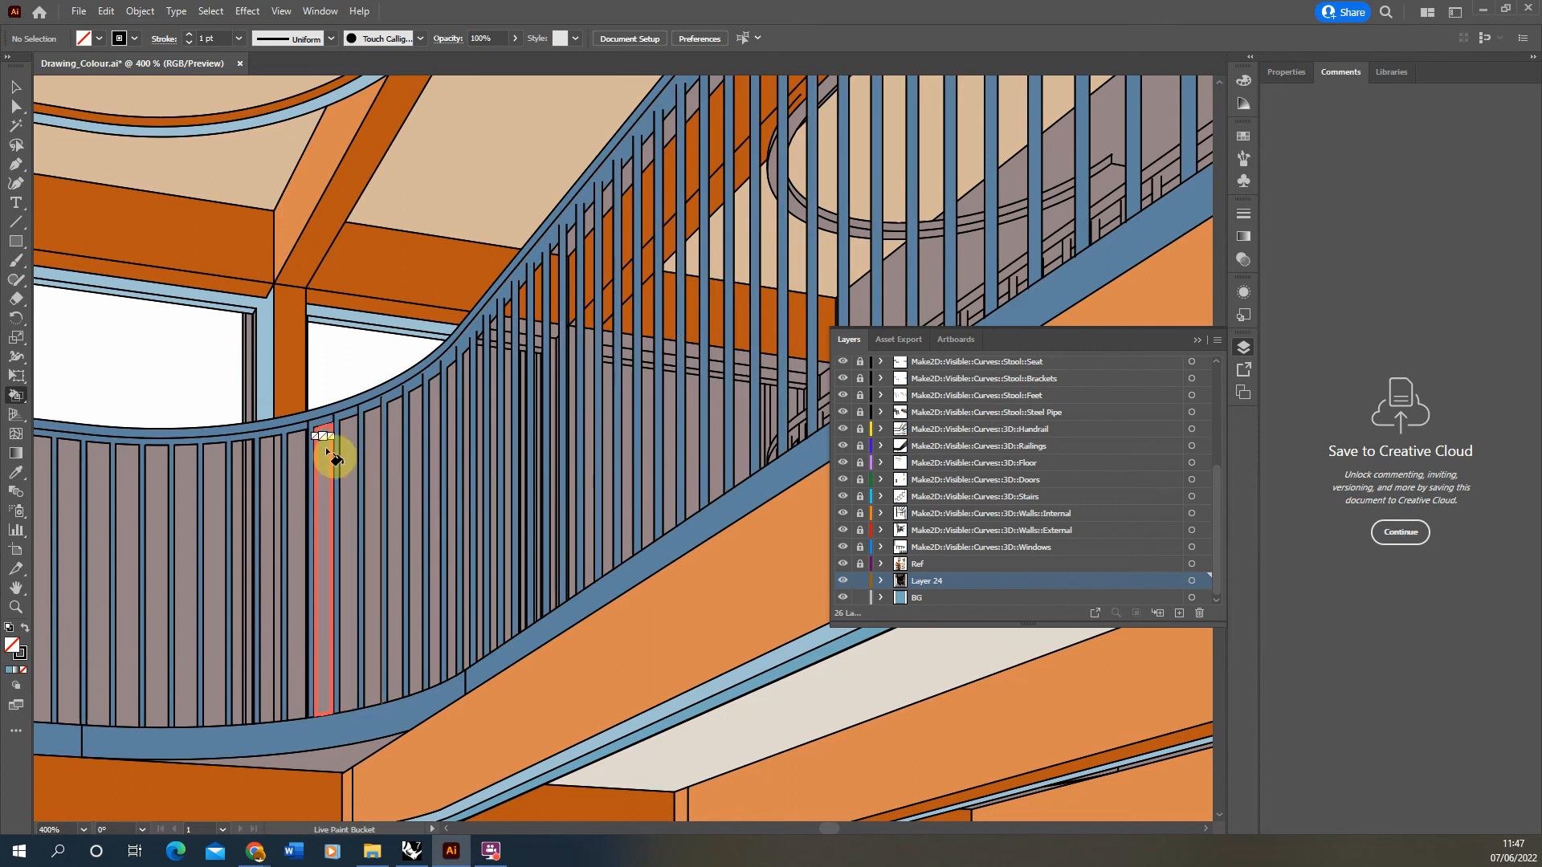
mouse_move(328, 455)
left_mouse_down()
mouse_move(509, 431)
mouse_move(522, 406)
left_mouse_up()
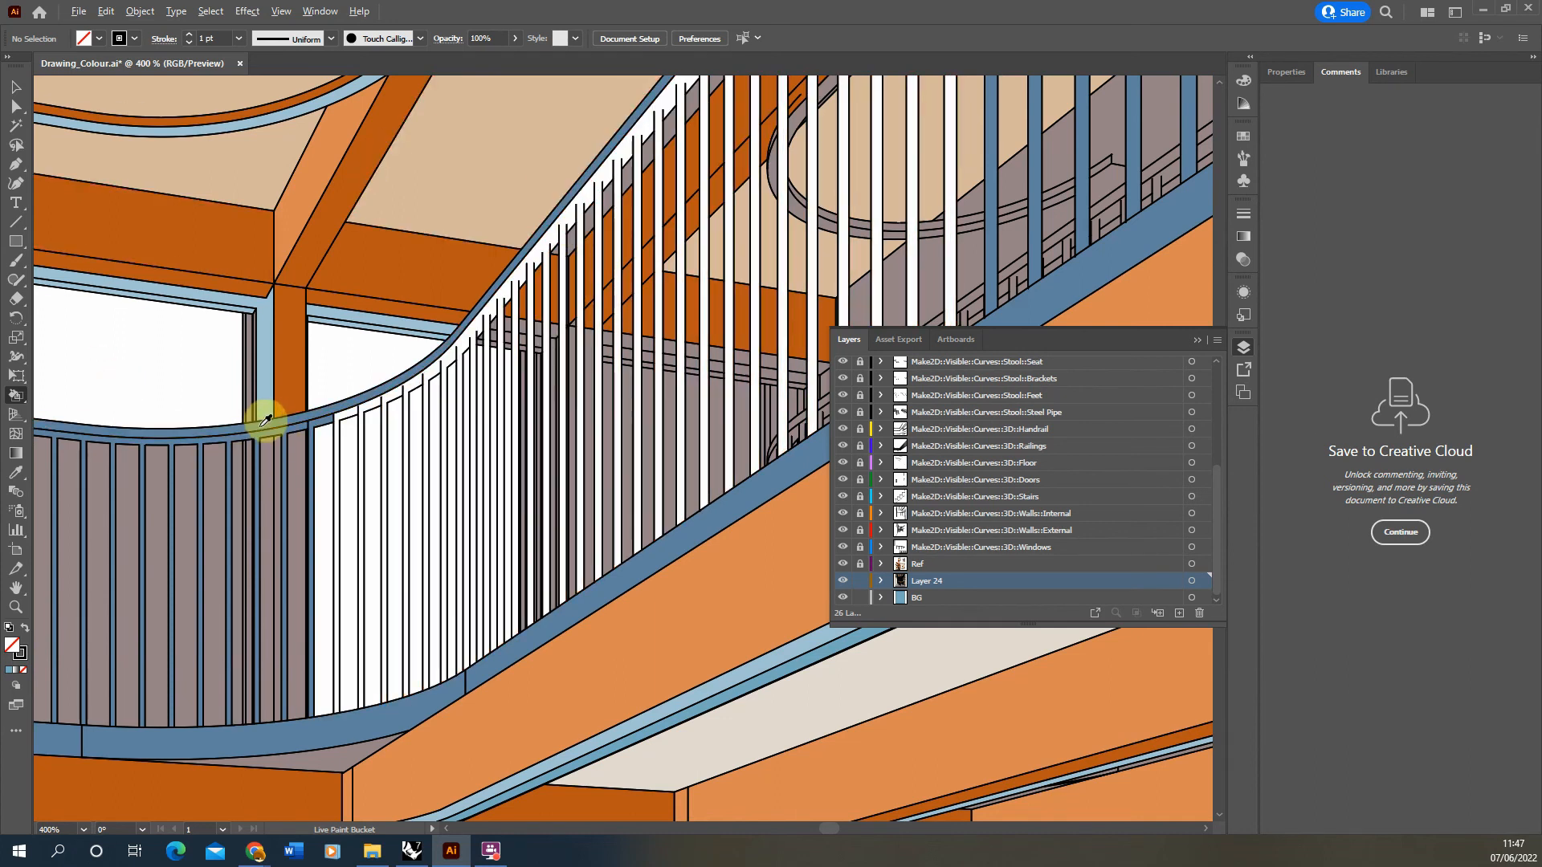
left_click(333, 418, "alt")
left_click_drag(372, 407, 629, 337)
scroll(629, 337, "down", 5, "alt")
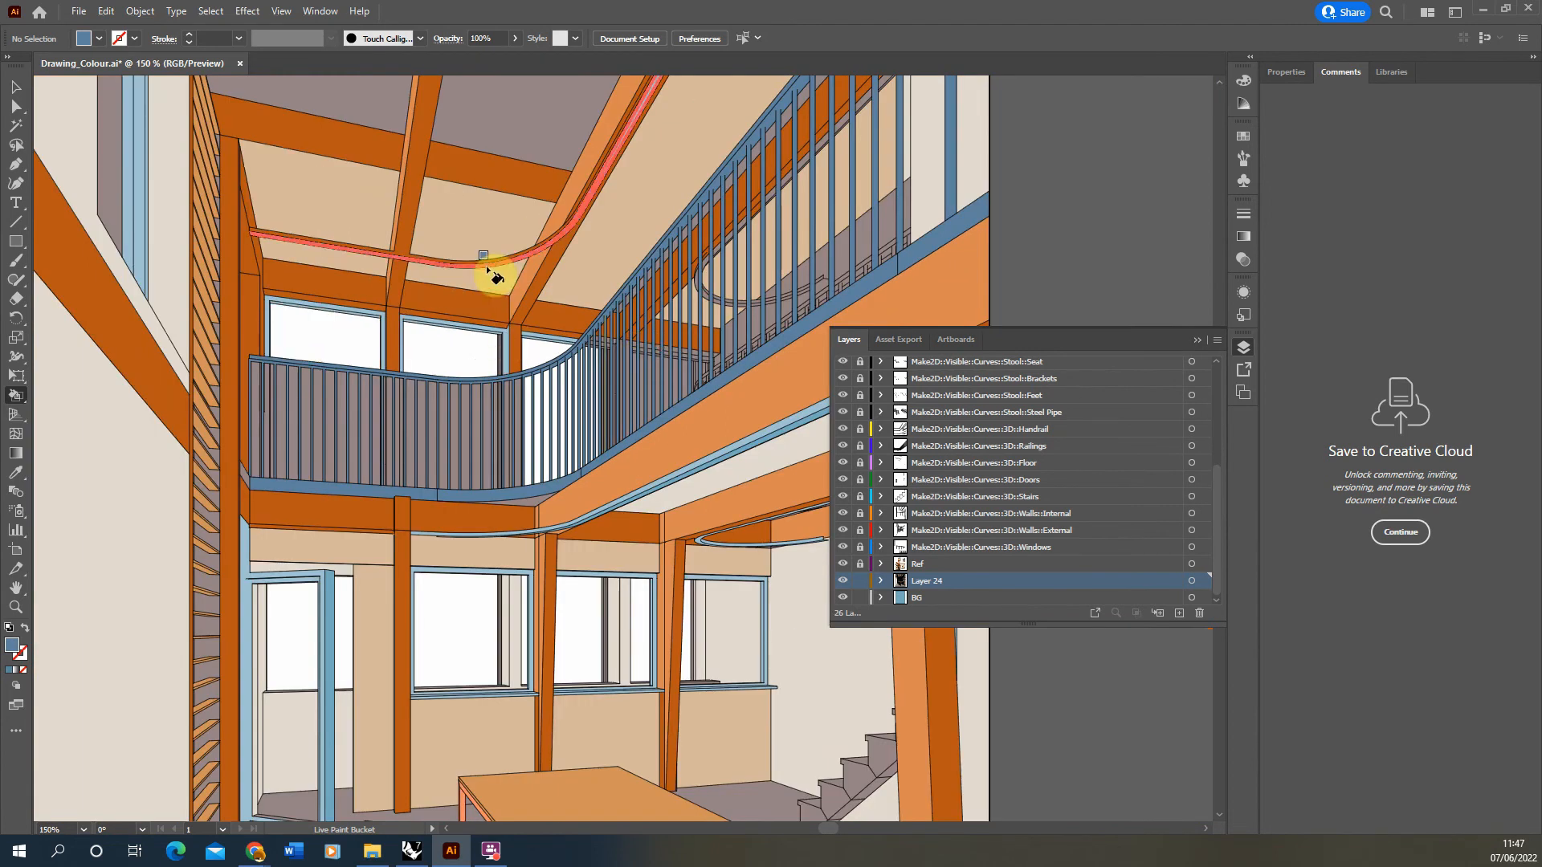
Fill the gaps in the front balcony railing with the sampled window pane fill, and recolour the balusters with the handrail blue
left_click(419, 344, "alt")
scroll(420, 345, "up", 5, "alt")
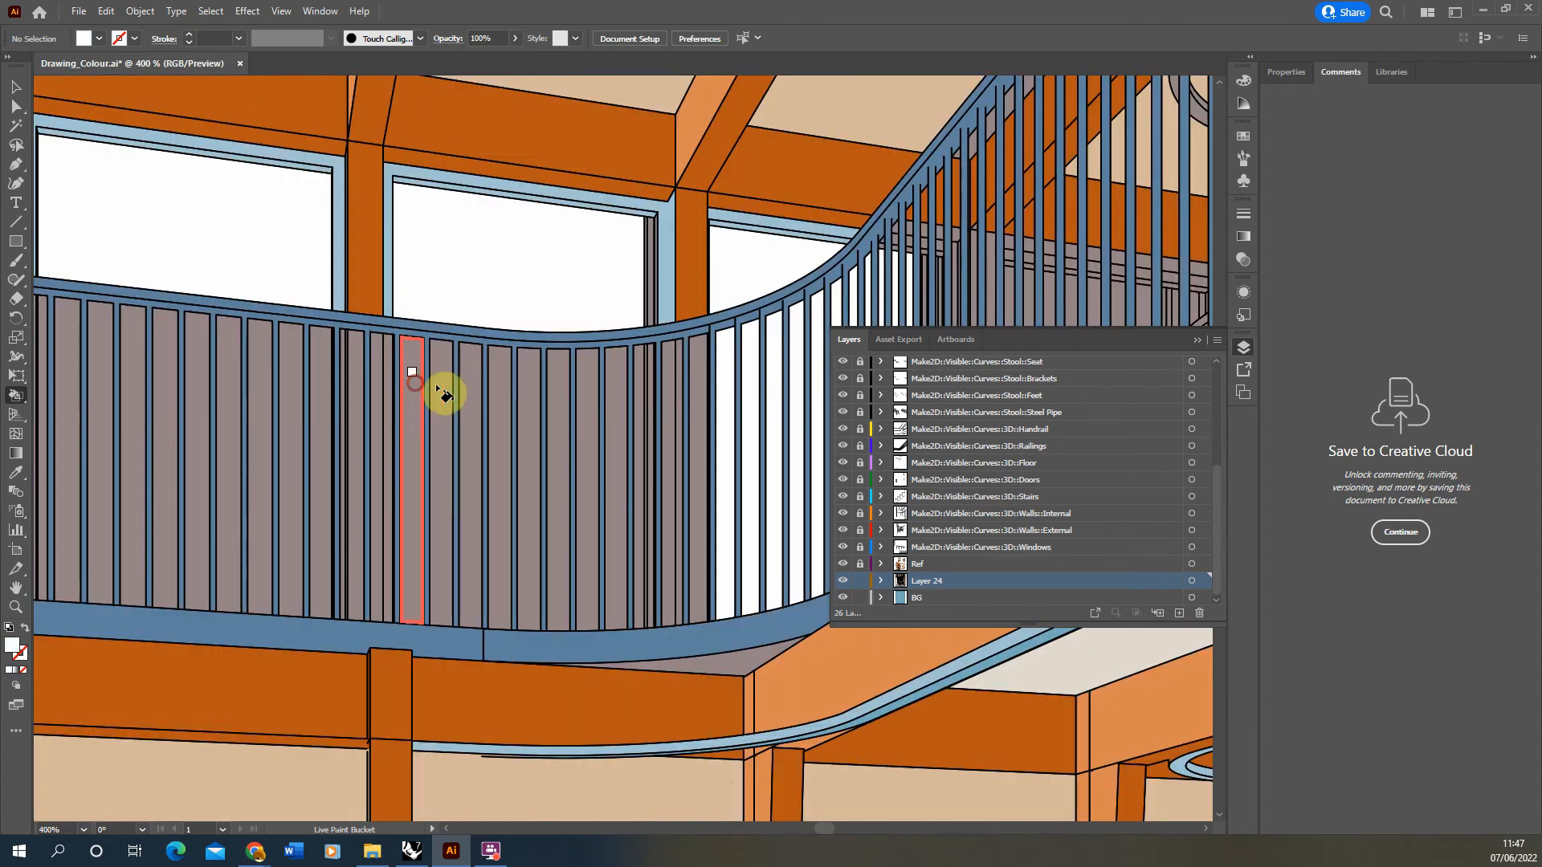
left_click(414, 383)
left_click(443, 389)
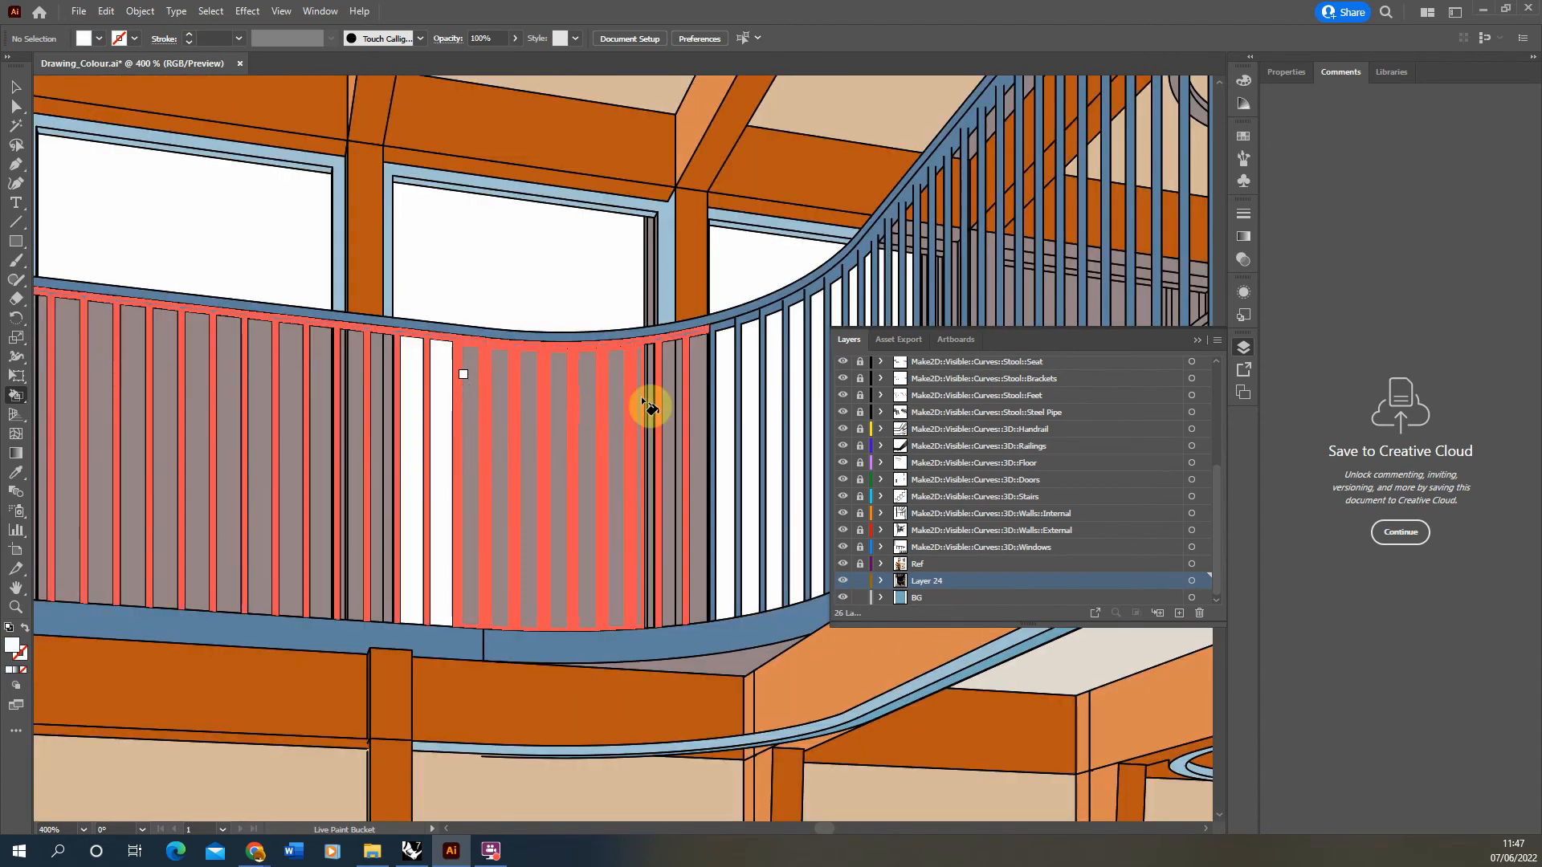
left_click_drag(649, 408, 467, 384)
left_click(518, 333, "alt")
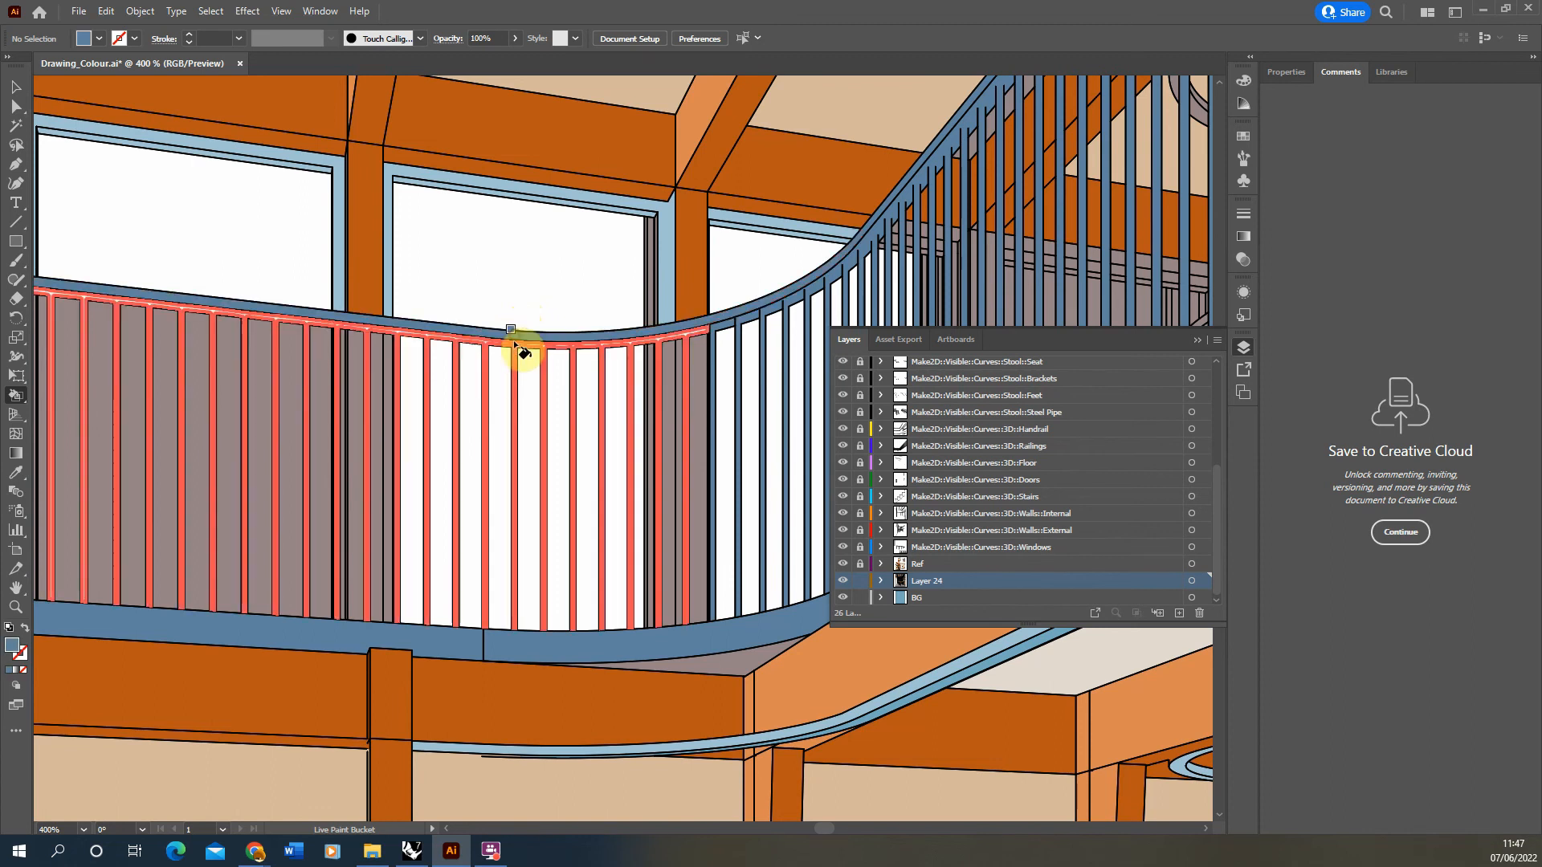
left_click(522, 349)
scroll(627, 408, "down", 2, "alt")
scroll(393, 410, "down", 2, "alt")
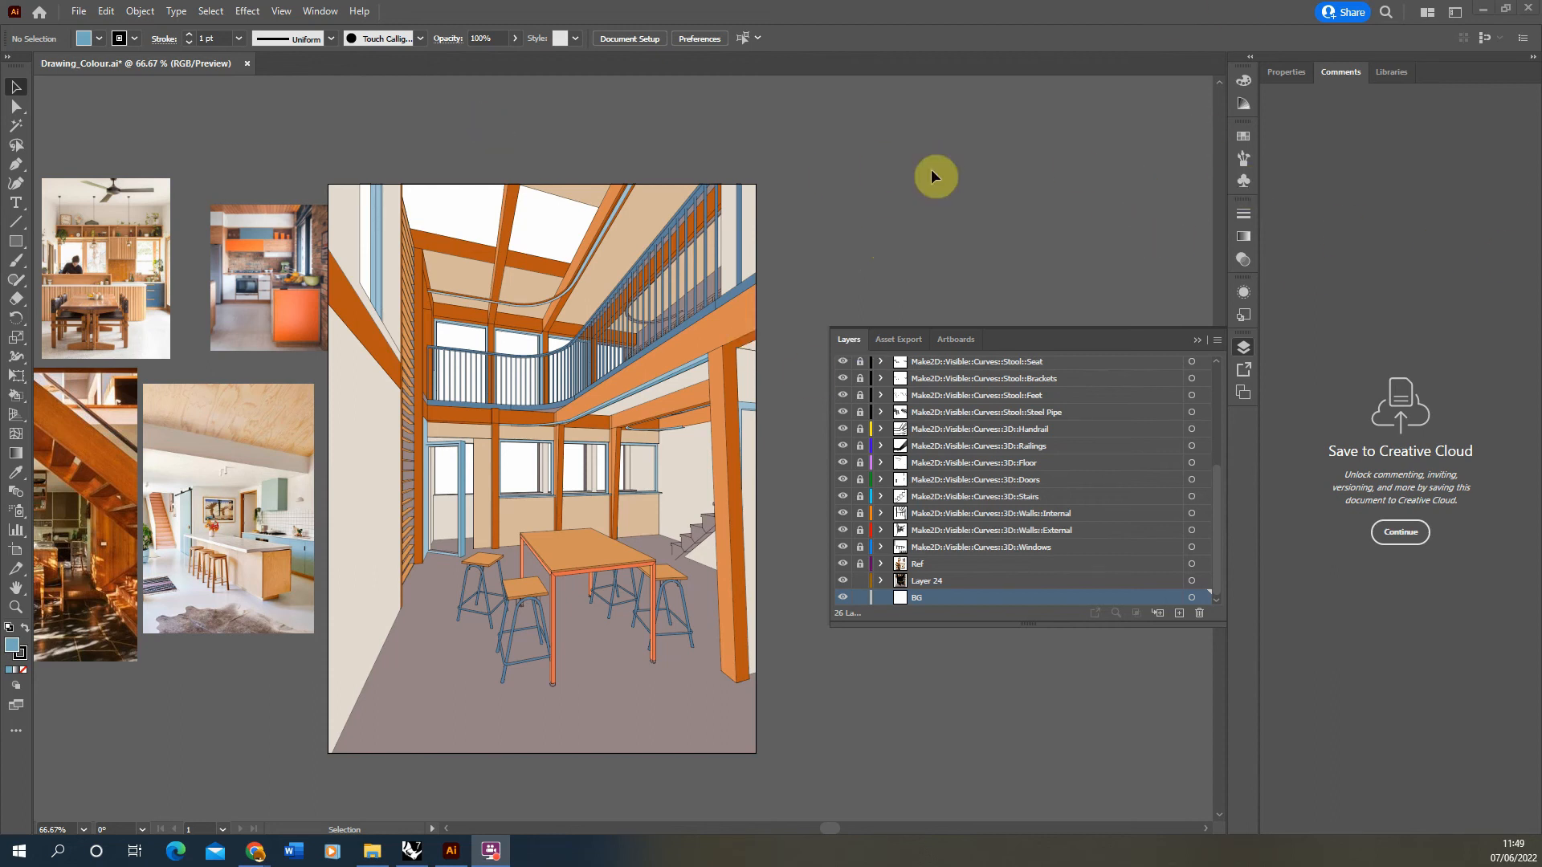
Save the drawing and export all artboards as a PNG named Drawing_Colour at High (300 ppi) with a transparent background
left_click(79, 11)
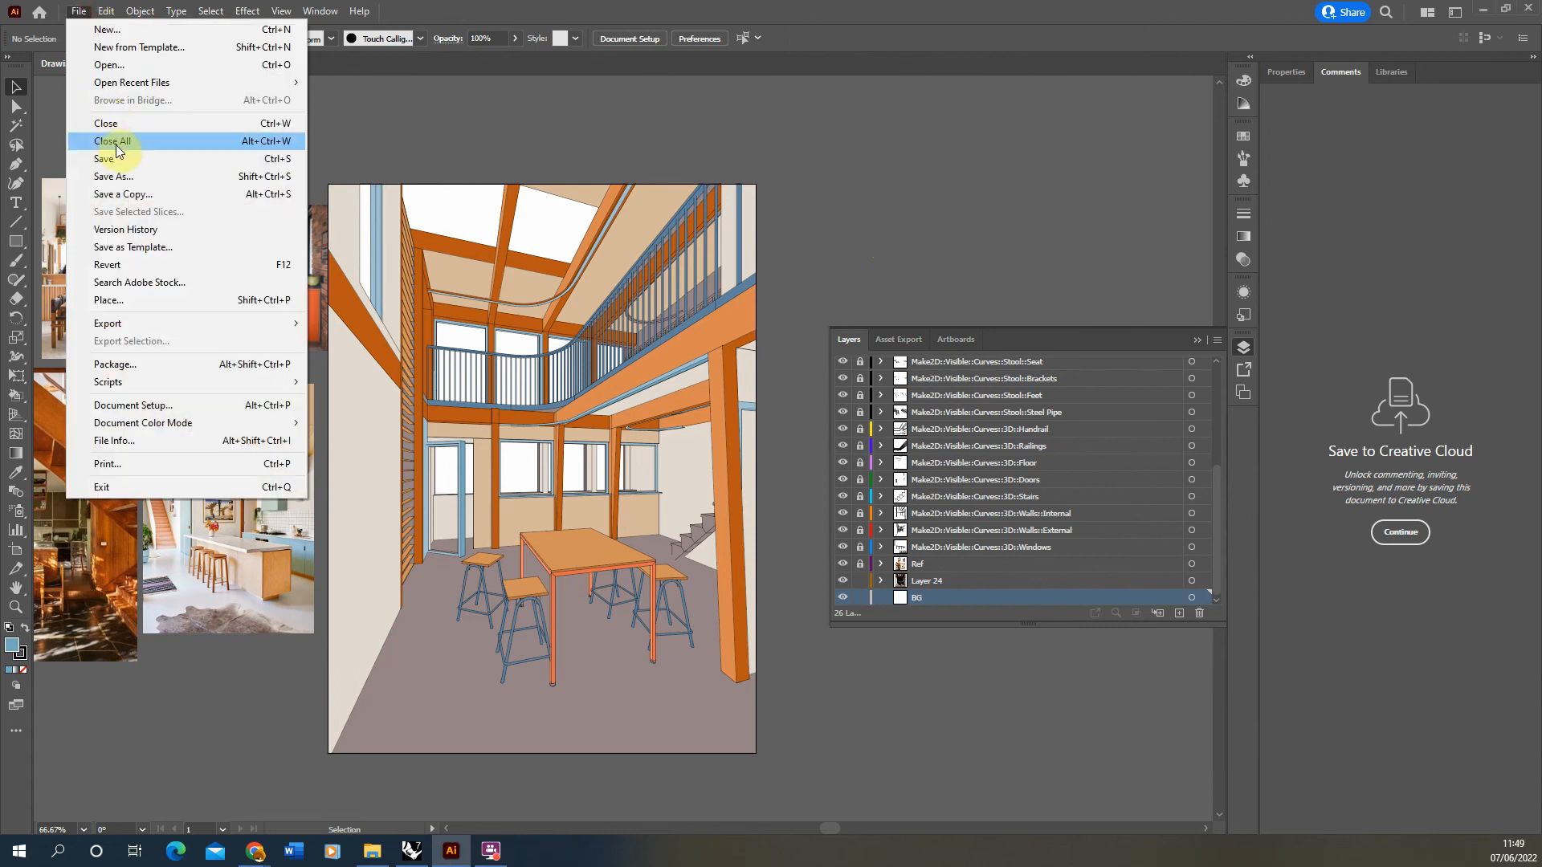
key("Escape")
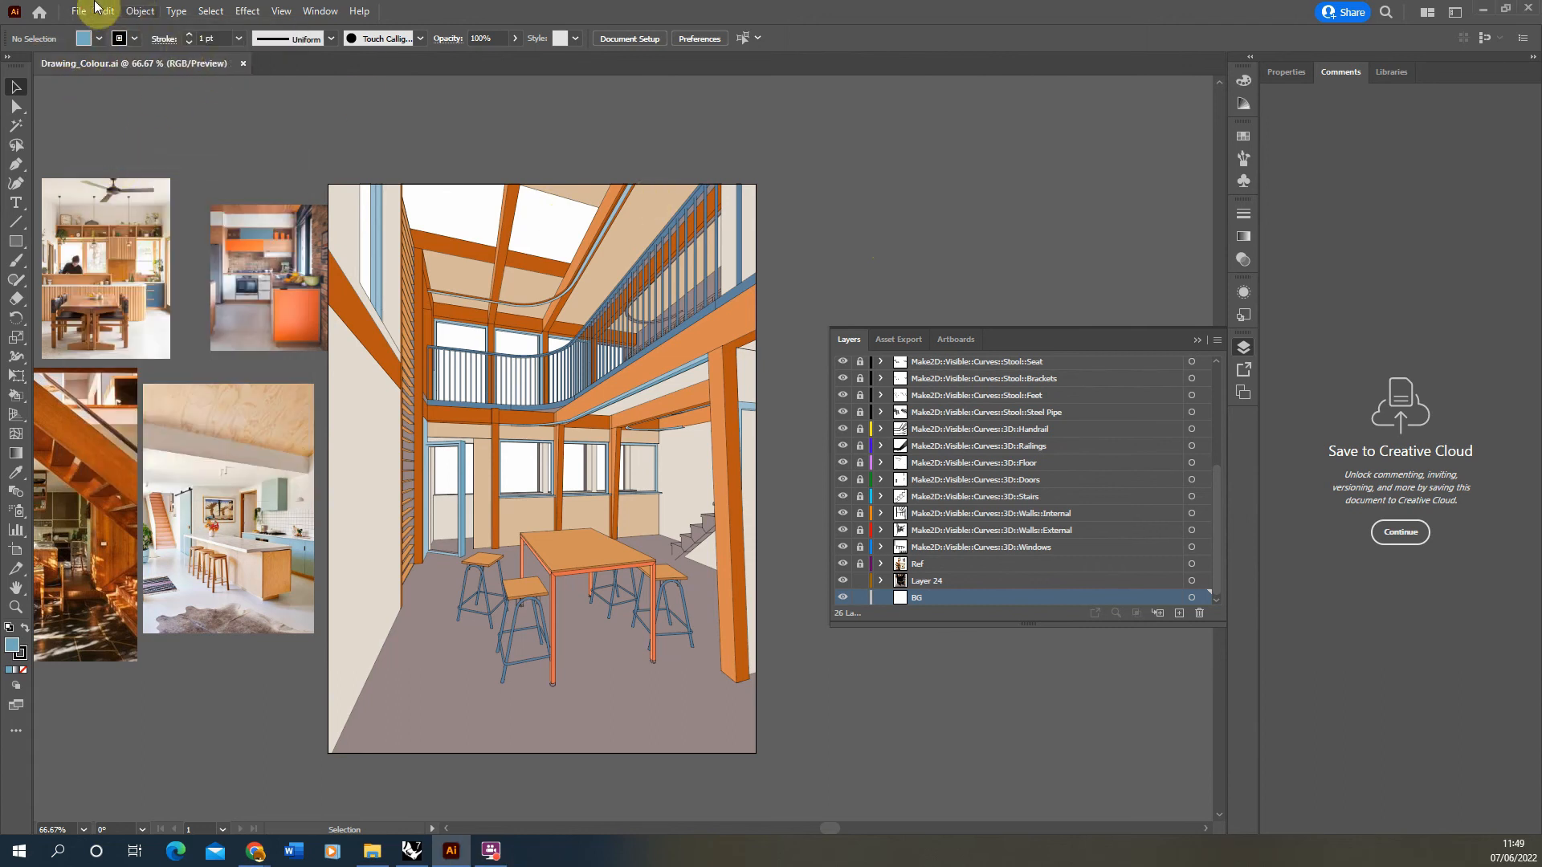
left_click(79, 10)
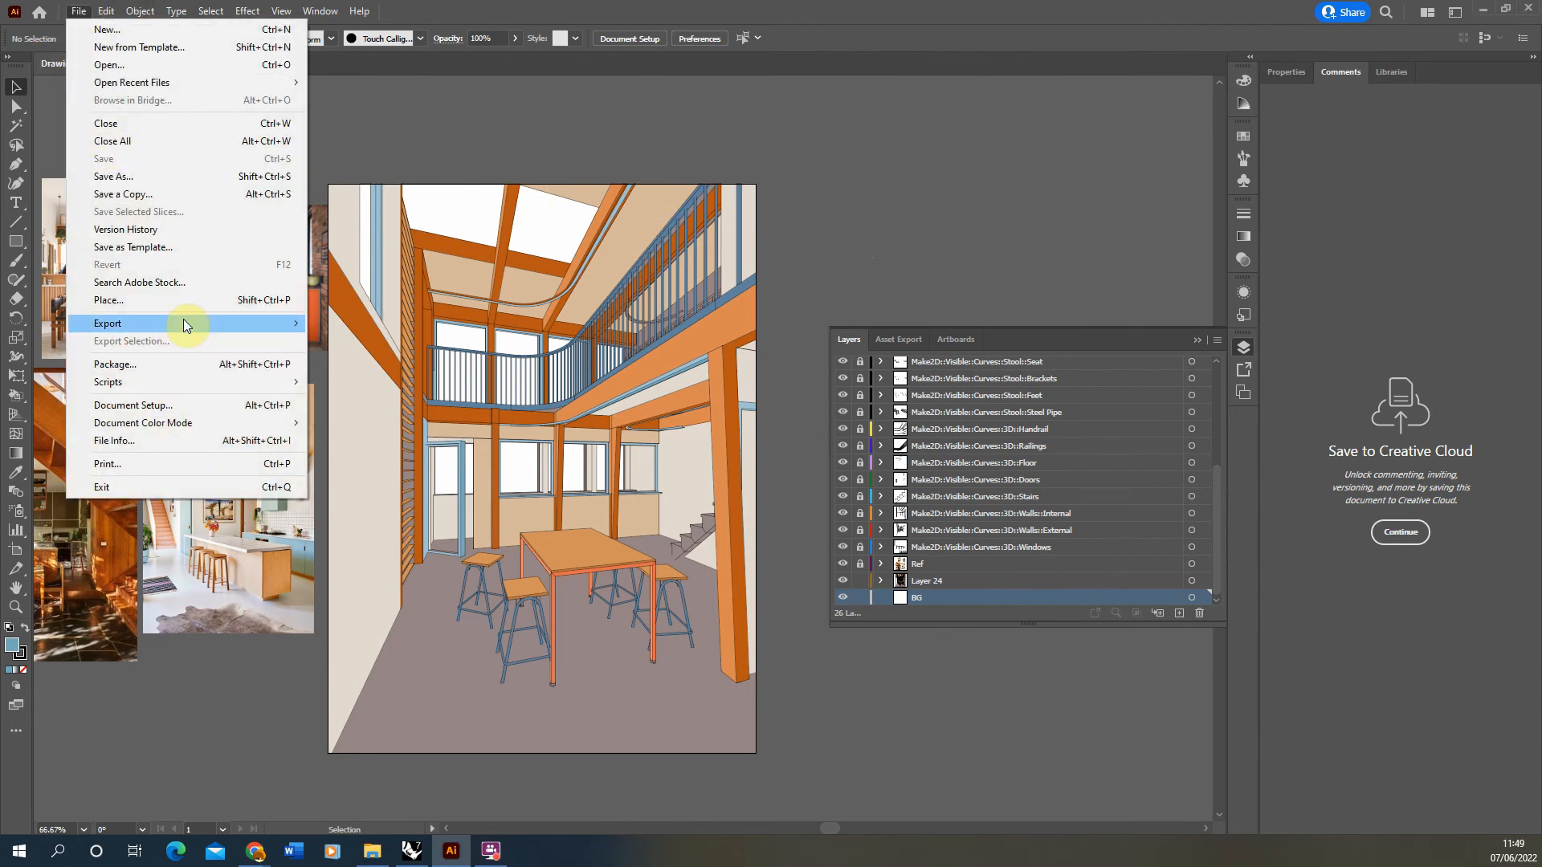
mouse_move(183, 321)
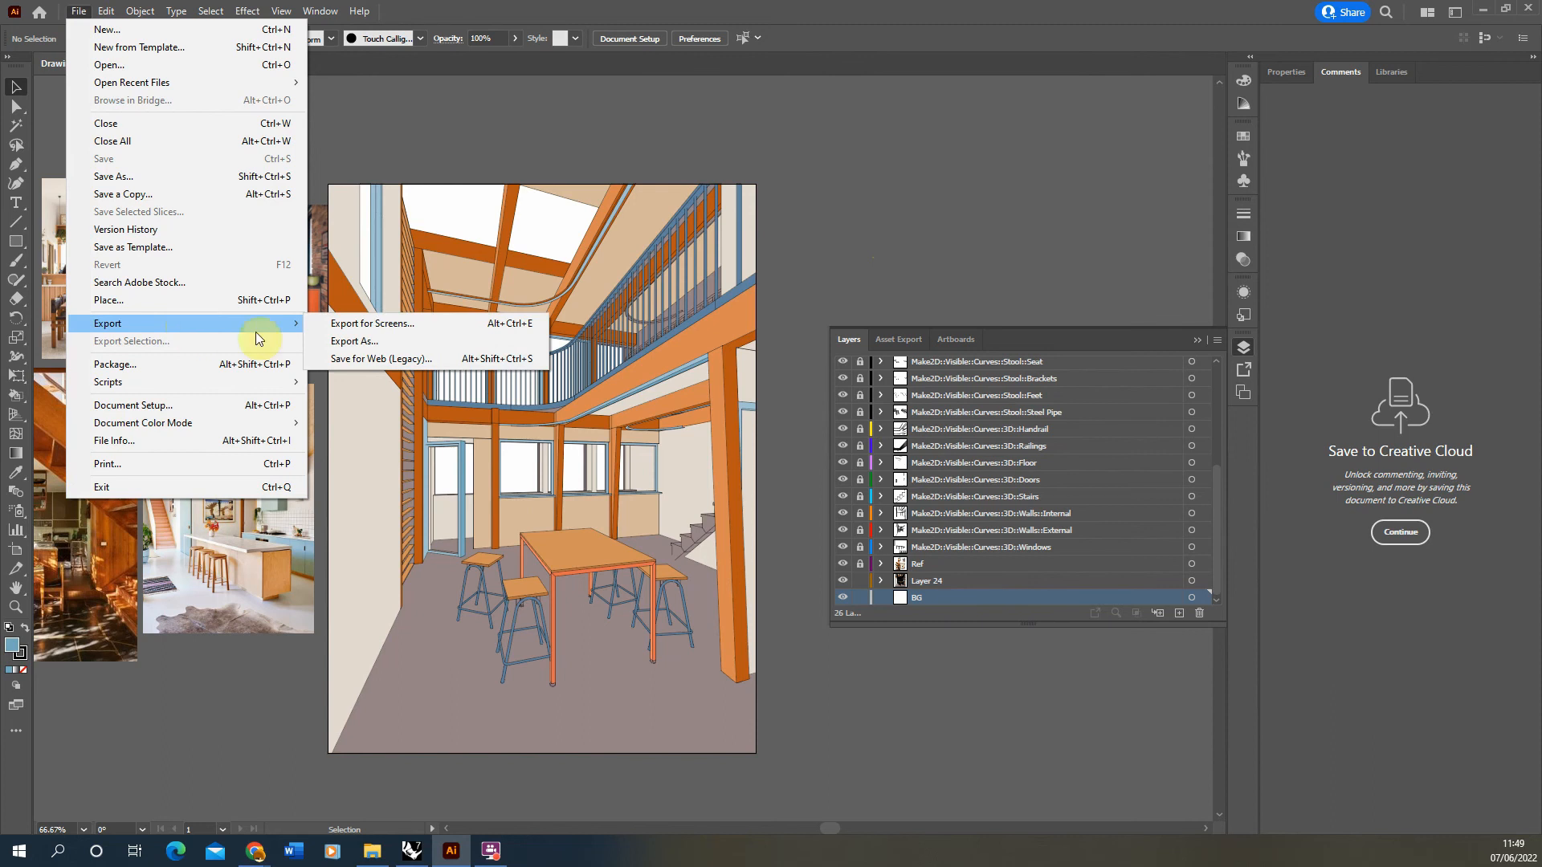
left_click(403, 346)
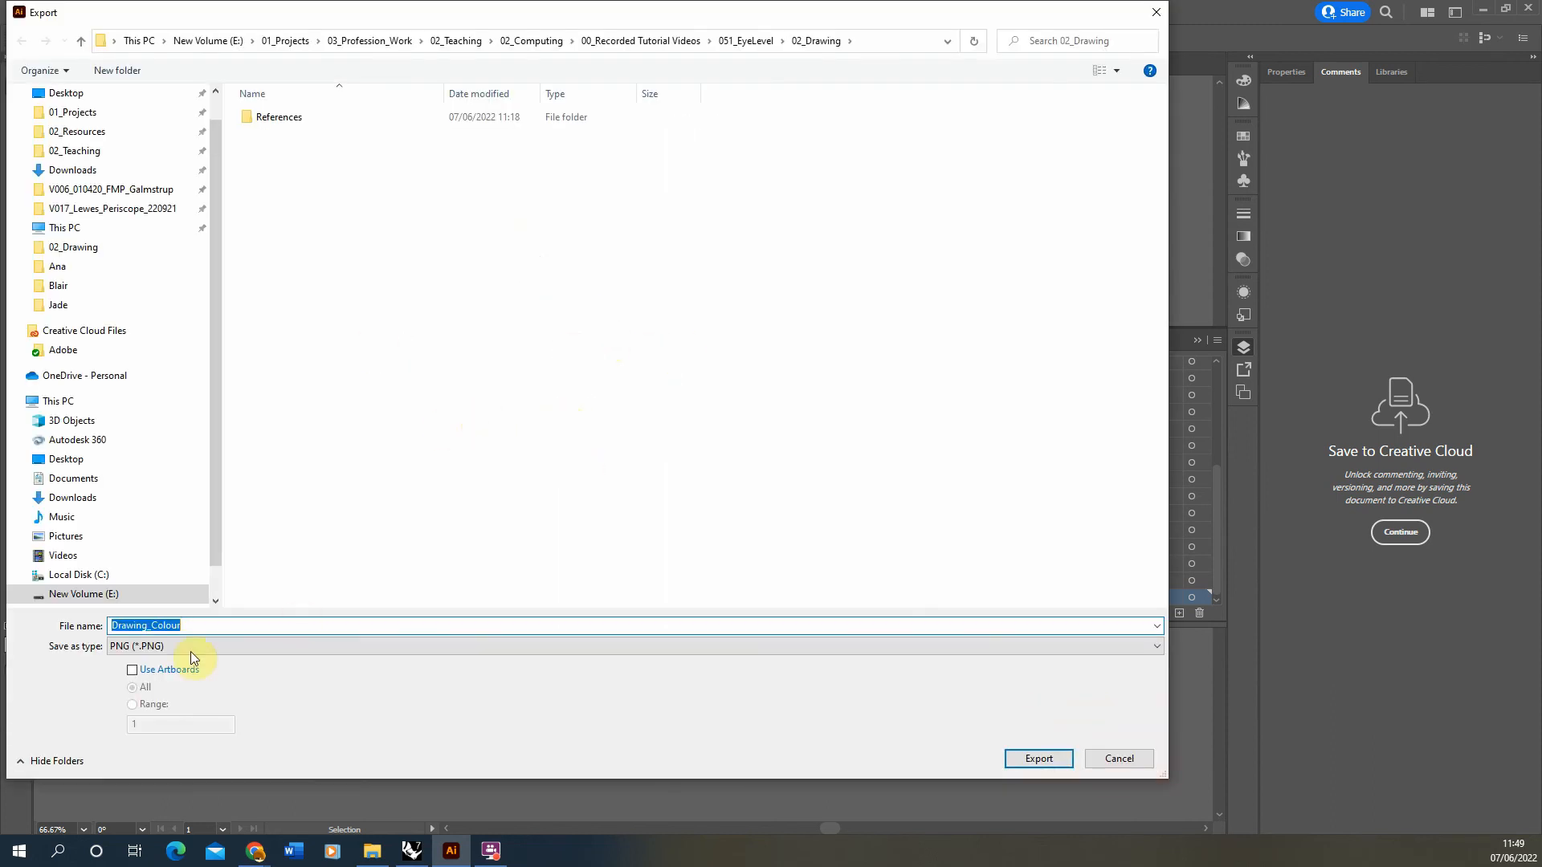
left_click(133, 672)
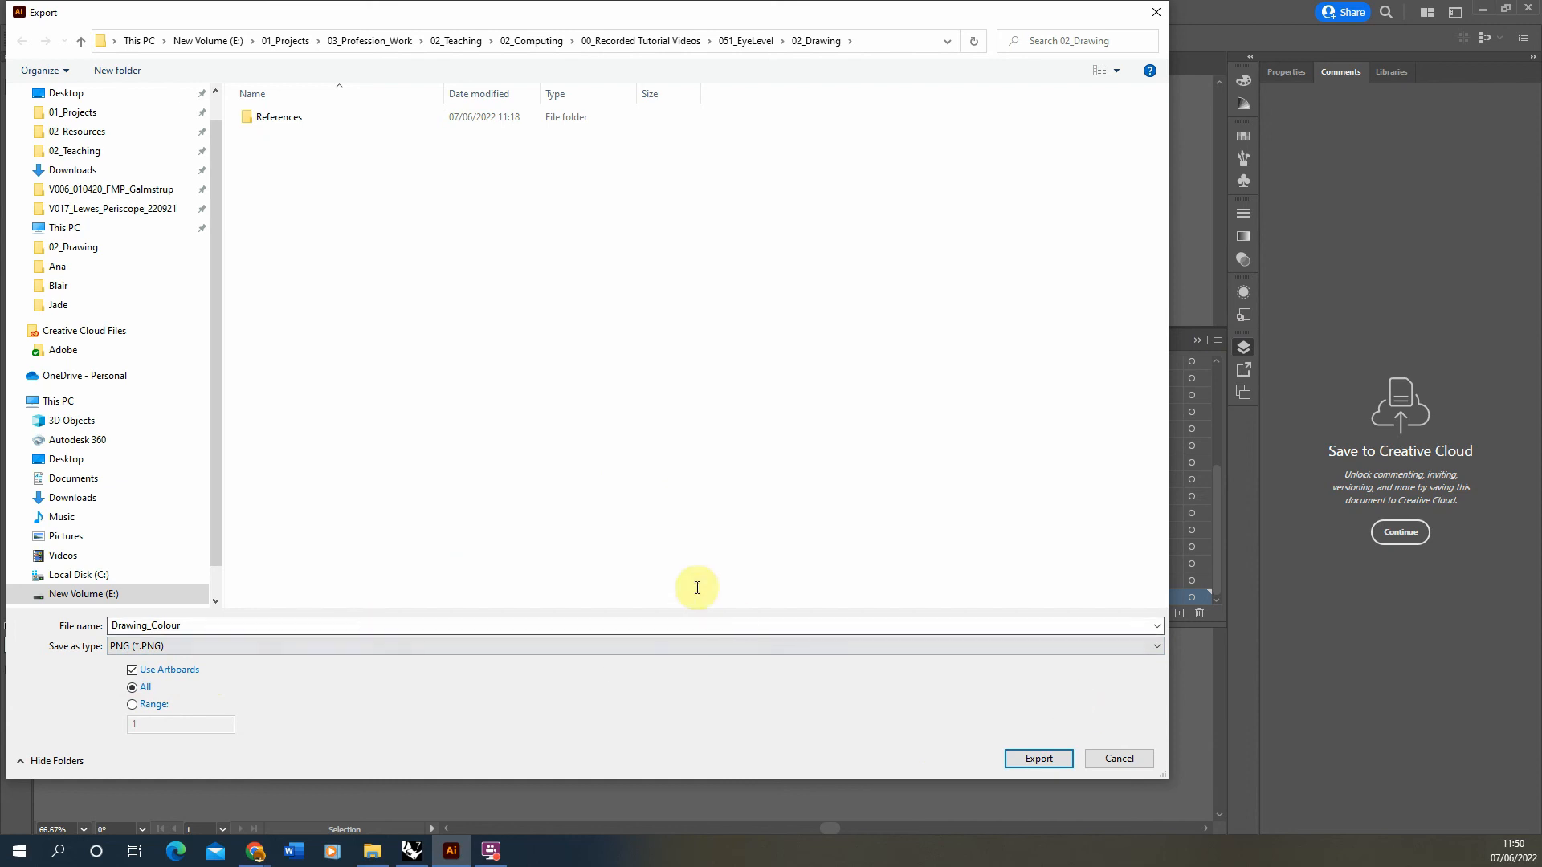
left_click(1037, 762)
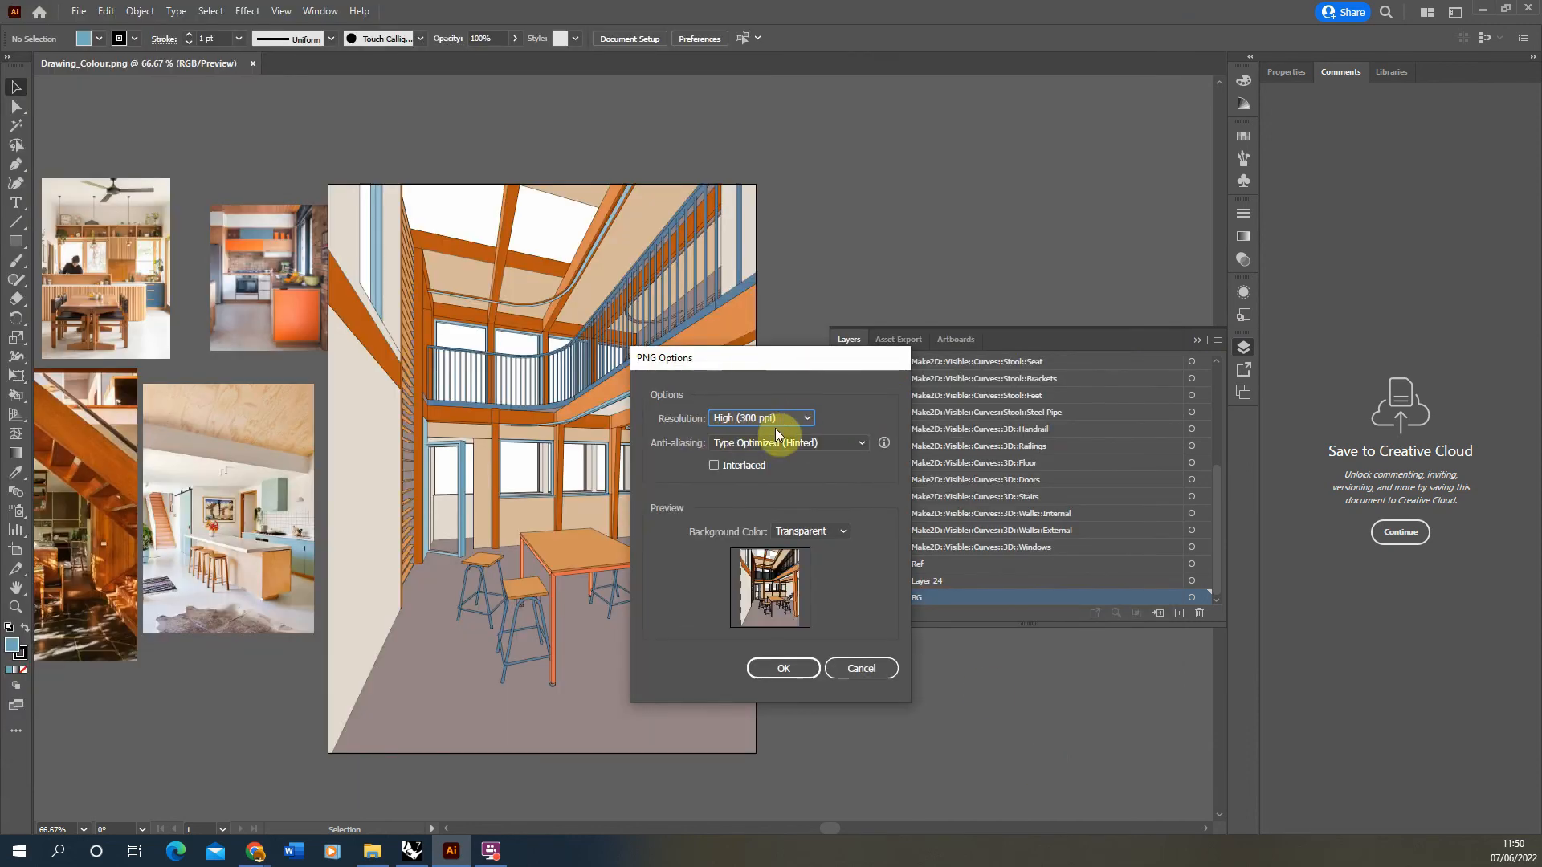
left_click(787, 667)
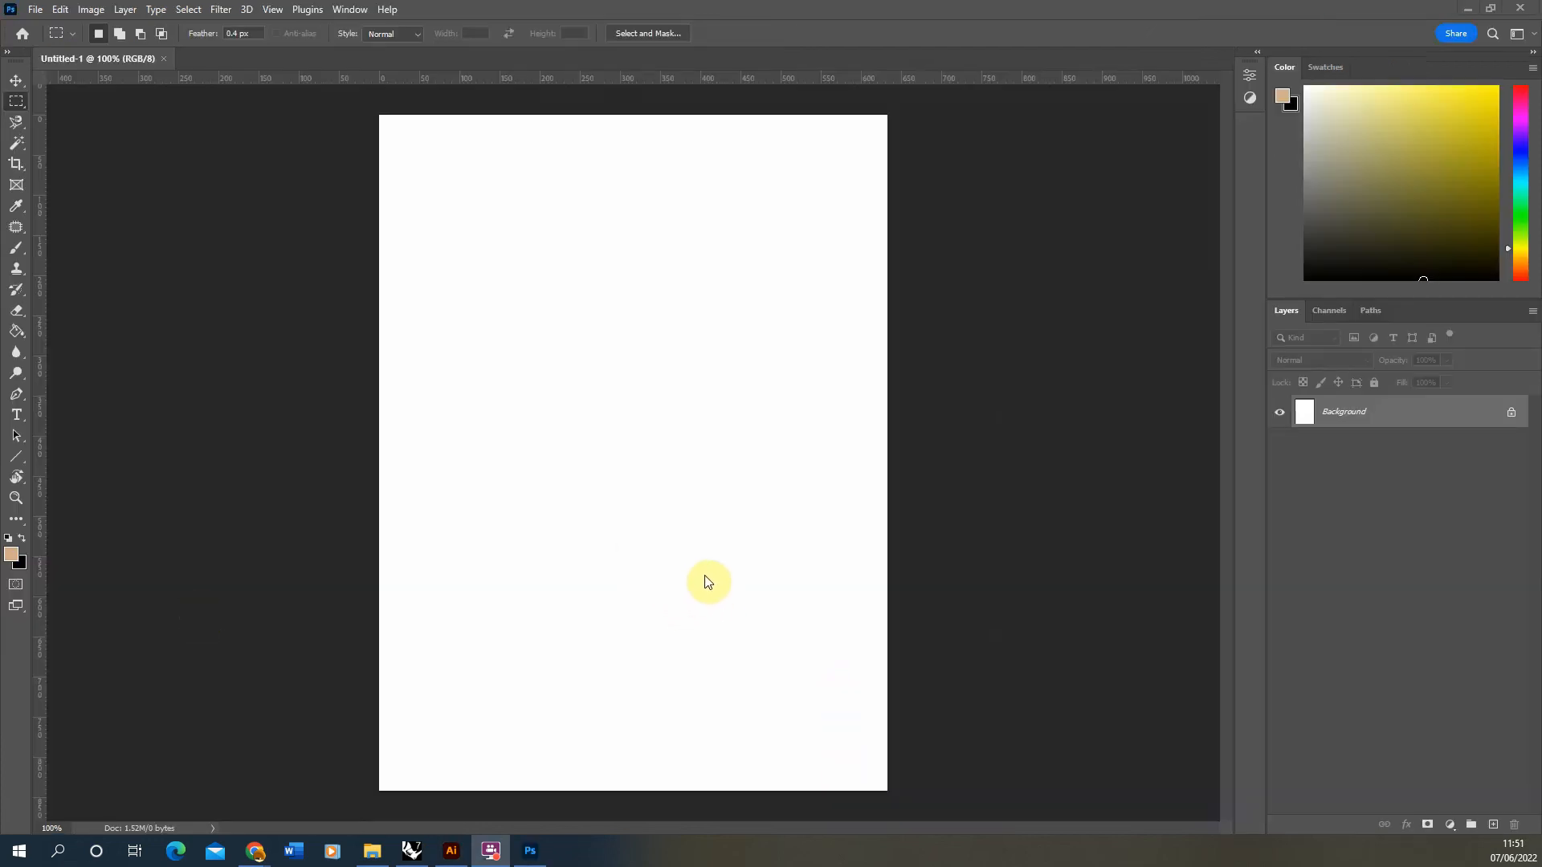
Open Drawing_Colour-01 from the Elements folder as a new document in Photoshop
left_click(372, 851)
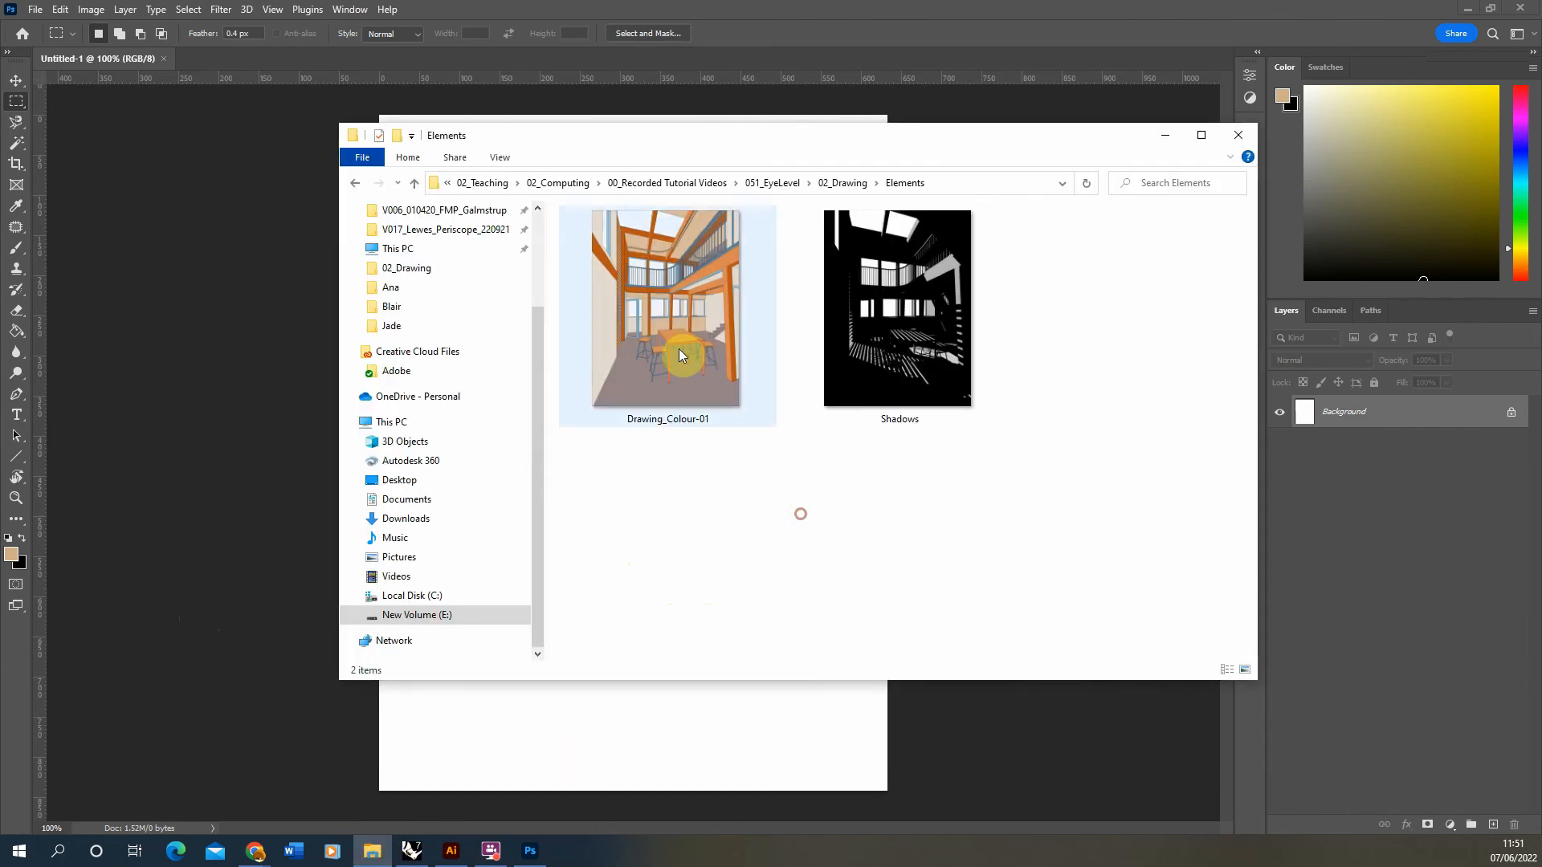
left_click(702, 309)
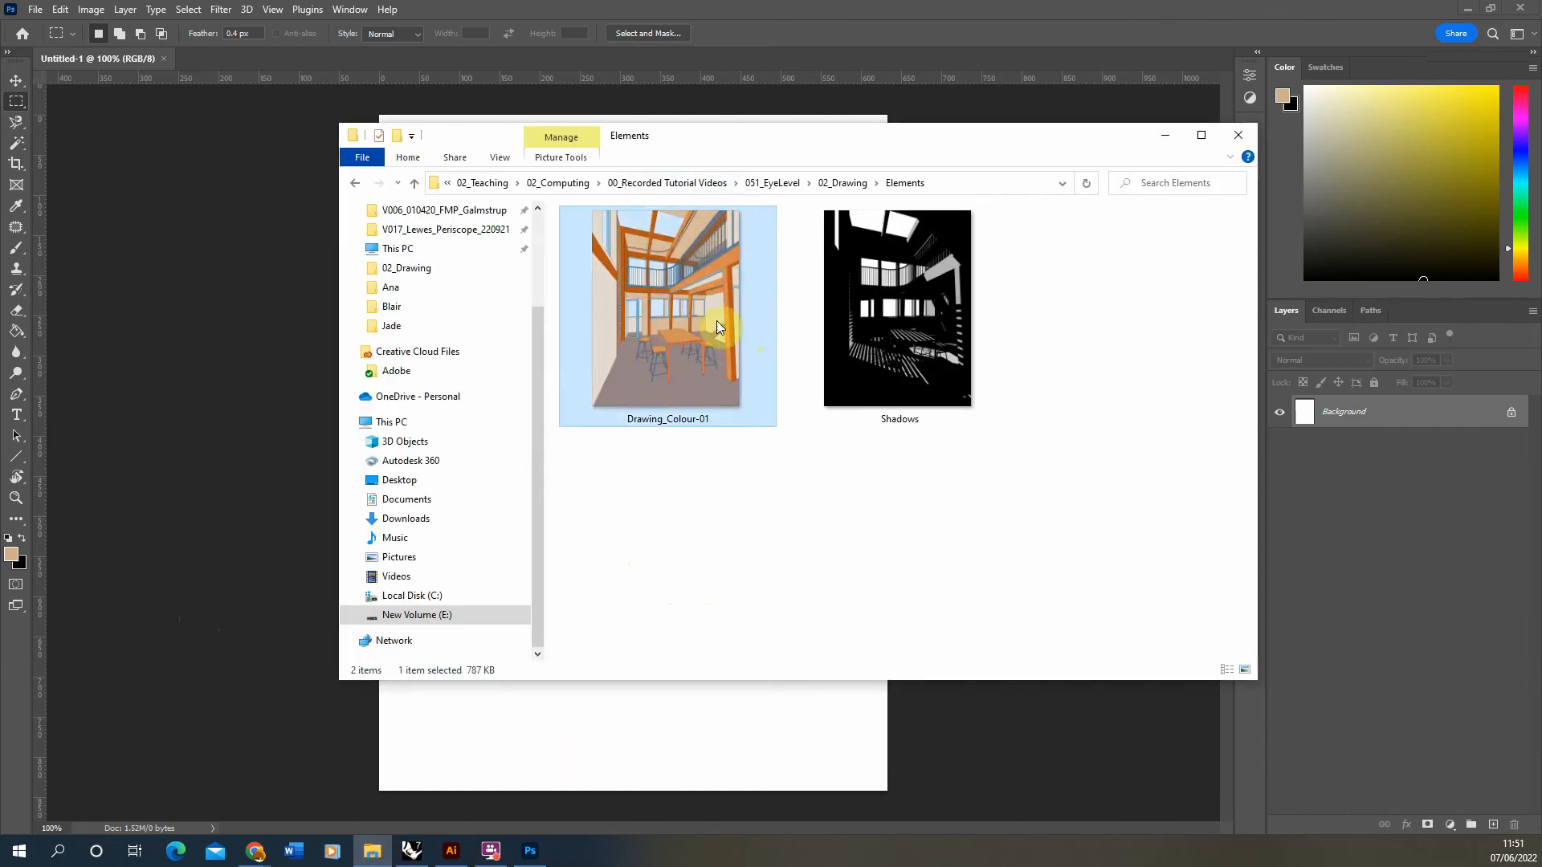
left_click_drag(649, 330, 379, 58)
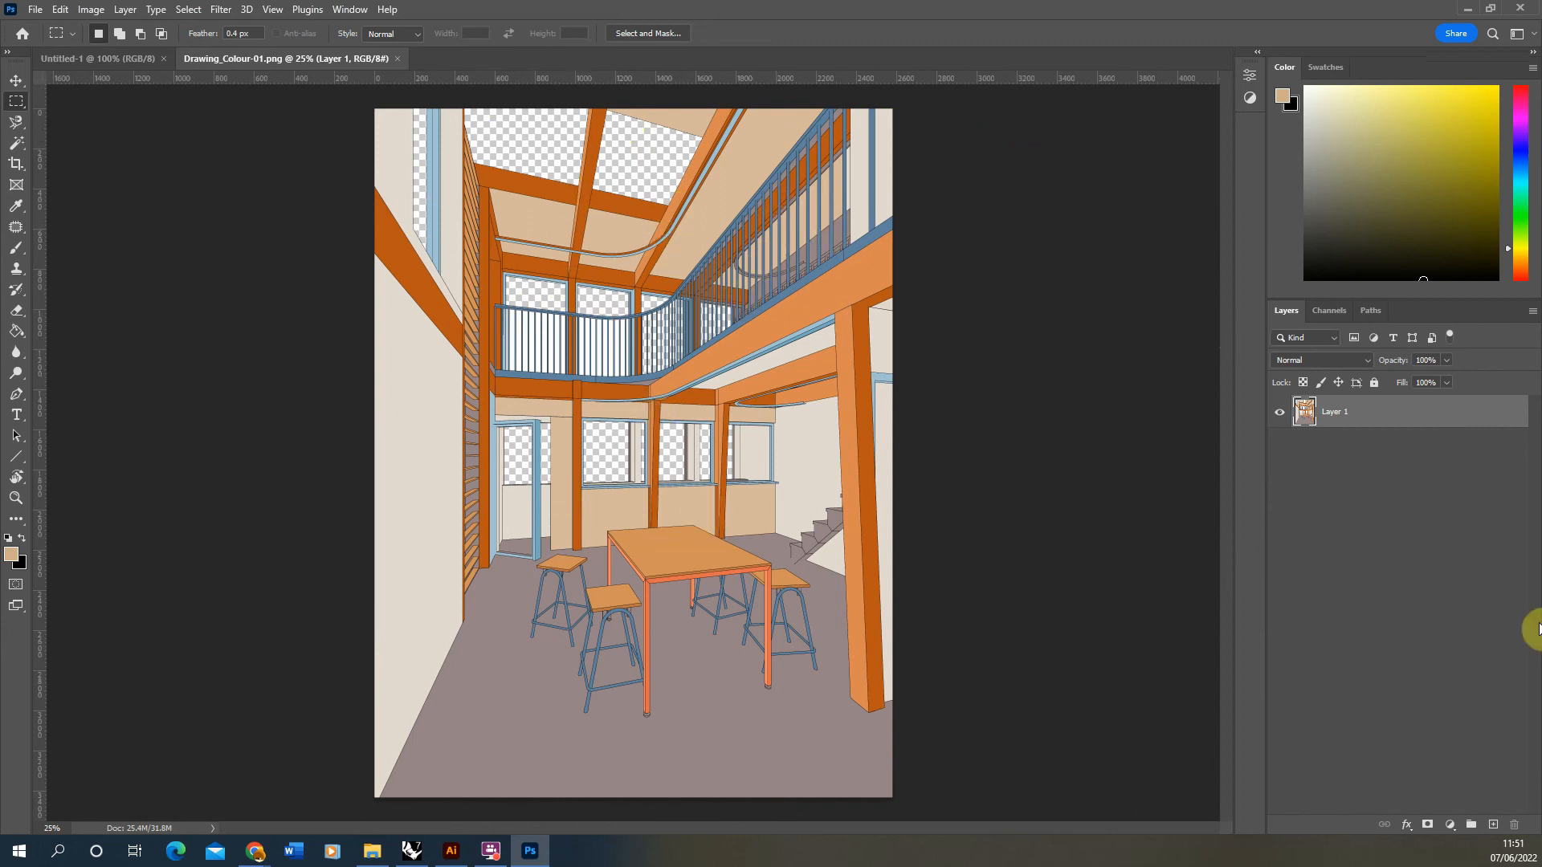
Place the Shadows image from the Elements folder over the colour drawing at its fitted size and commit the placement
left_click(371, 850)
left_click(930, 341)
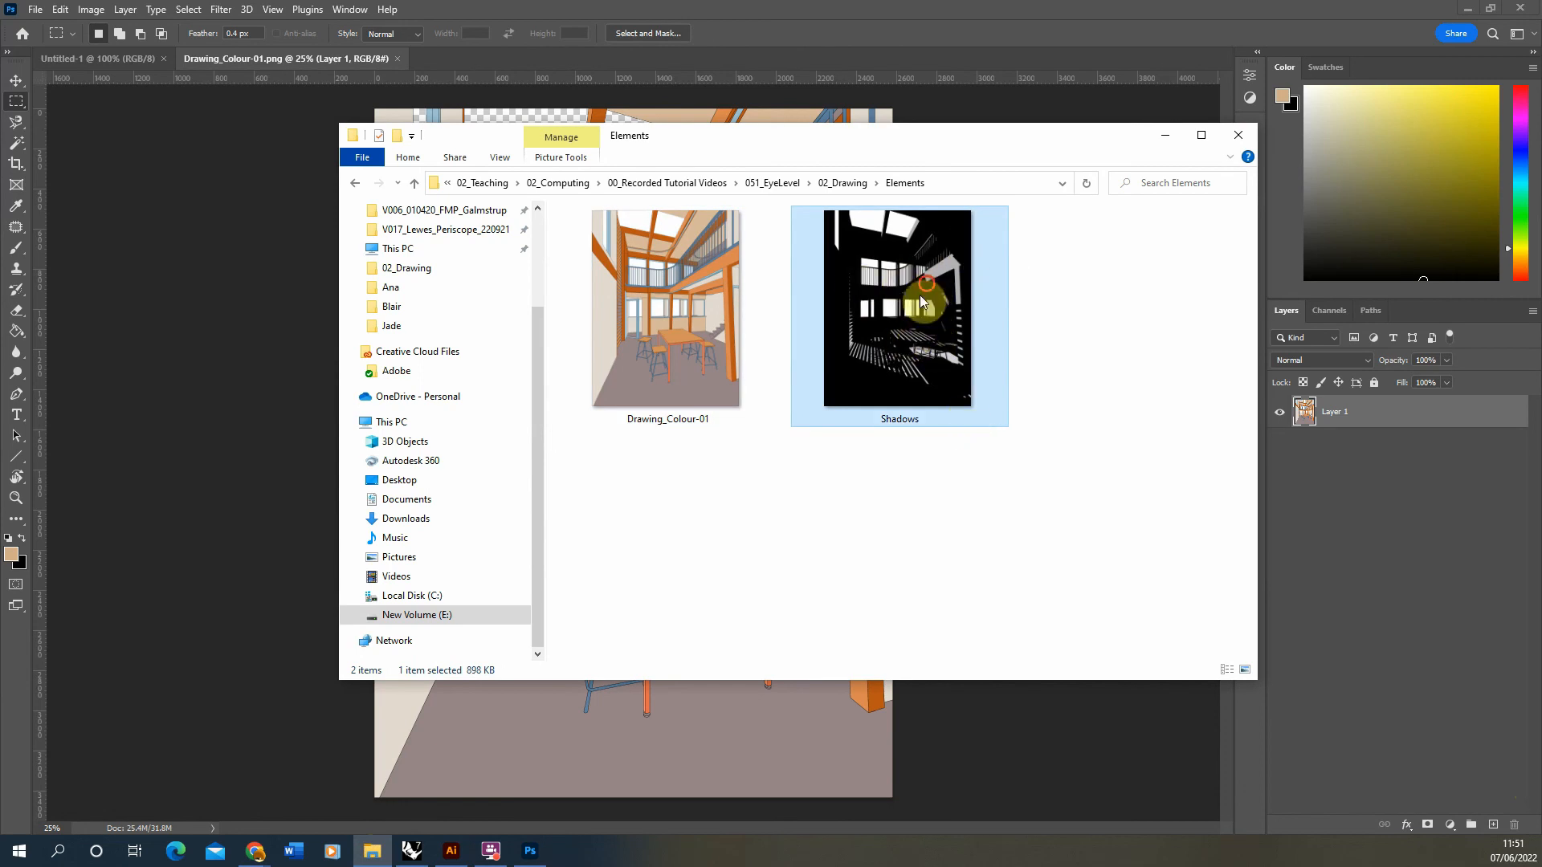
left_click_drag(918, 295, 267, 282)
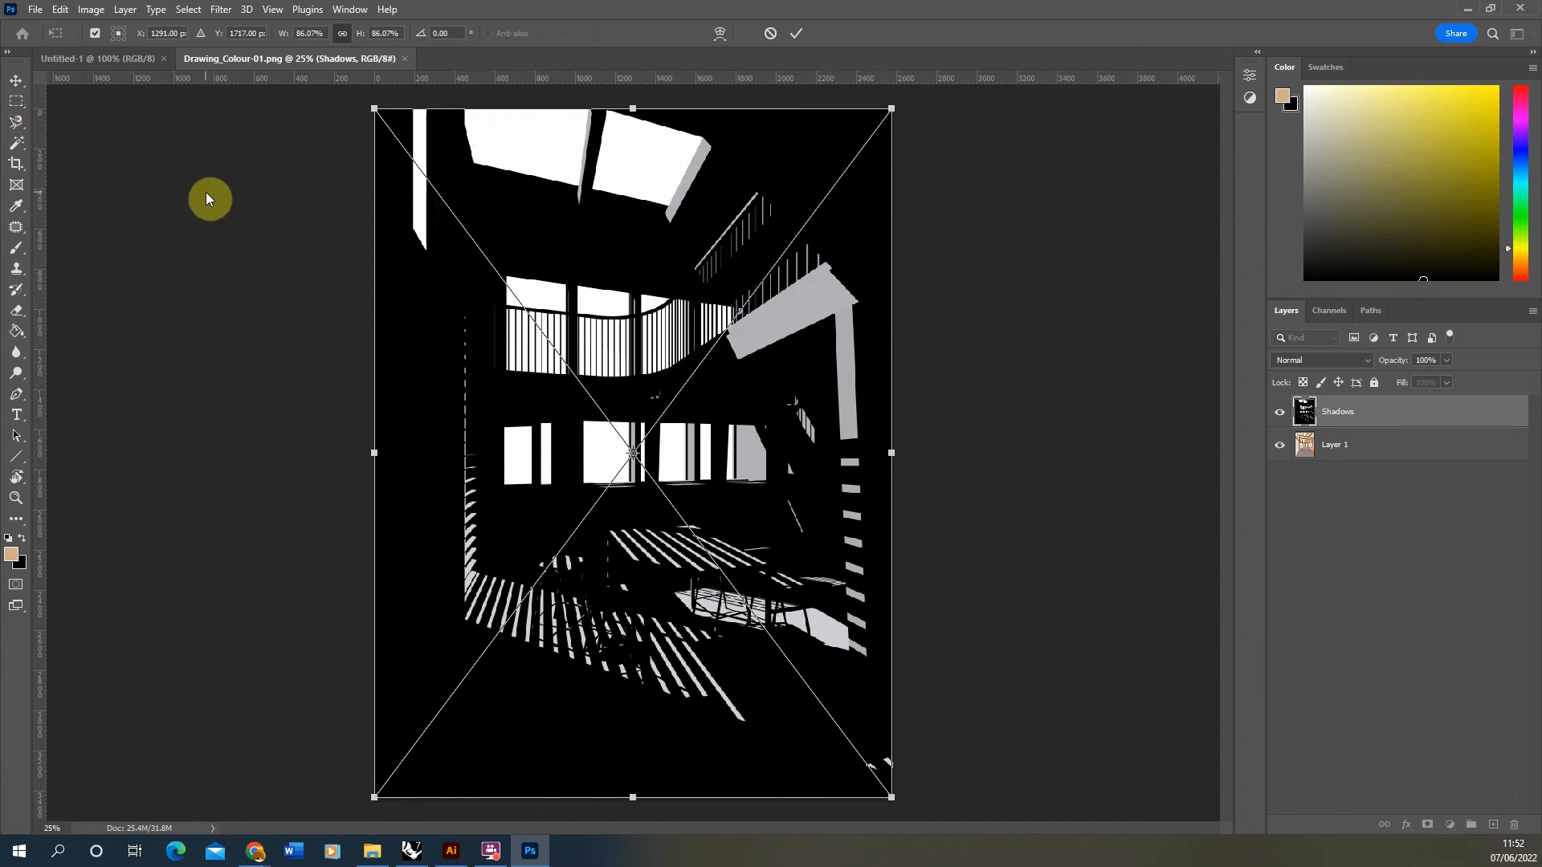
left_click(16, 101)
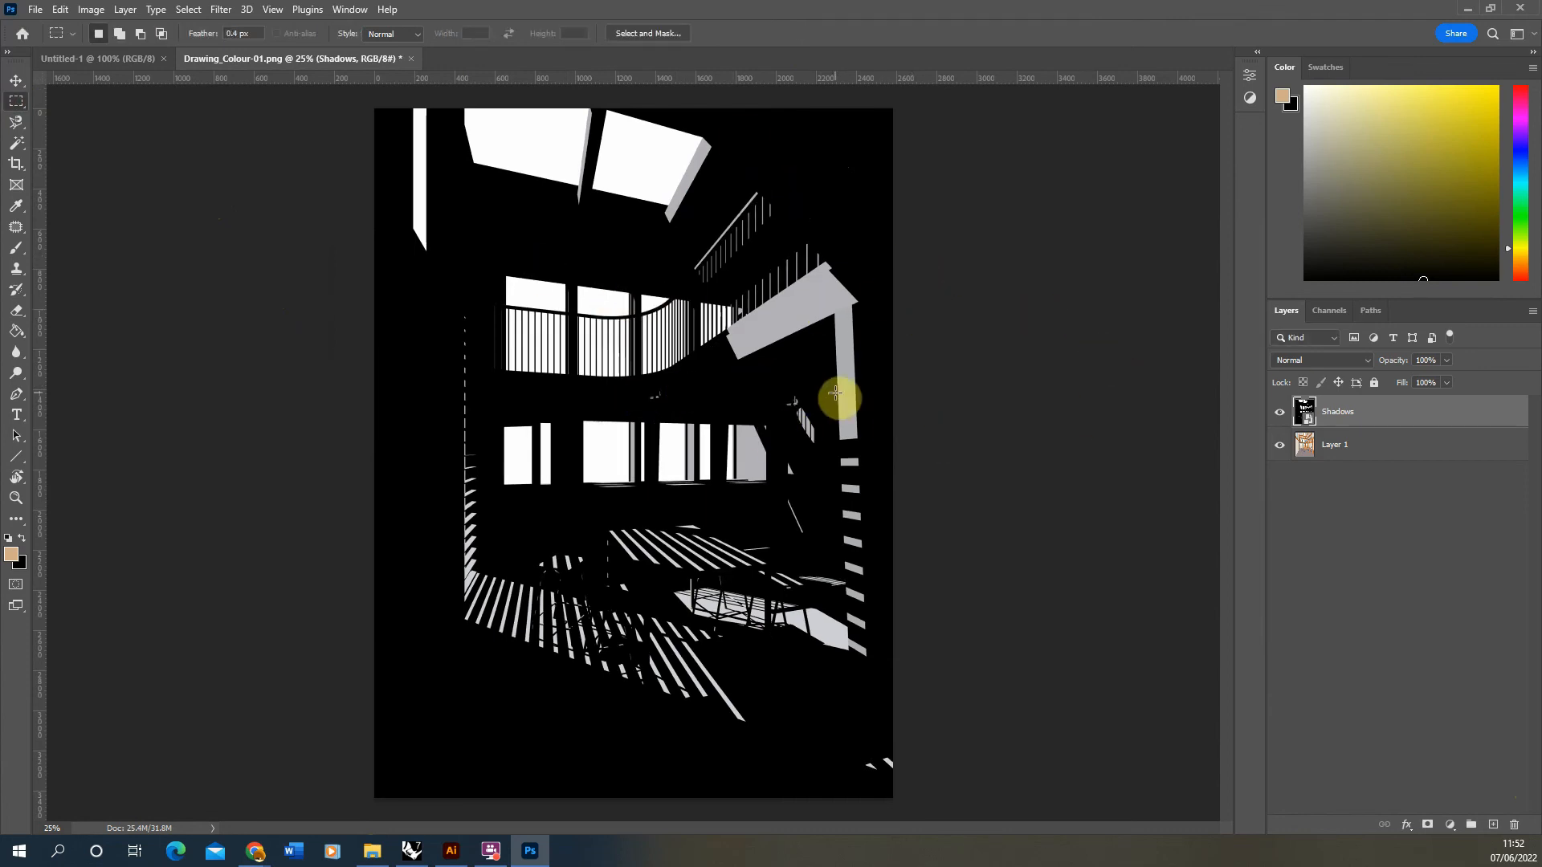
Set the Shadows layer to Multiply blending with a fill of 29%
left_click(1315, 361)
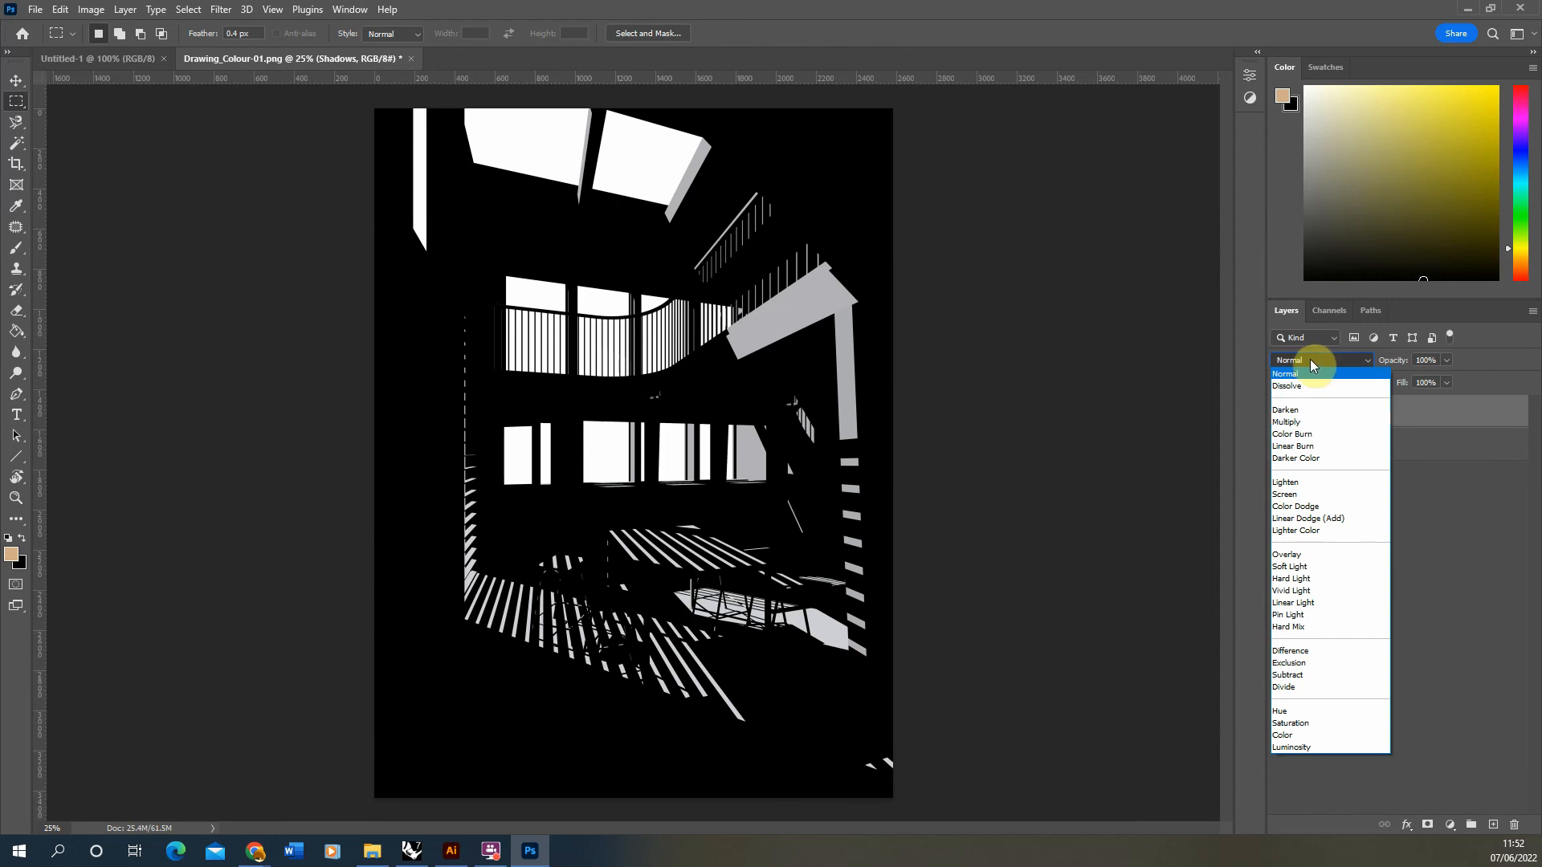
left_click(1294, 423)
left_click_drag(1446, 383, 1393, 406)
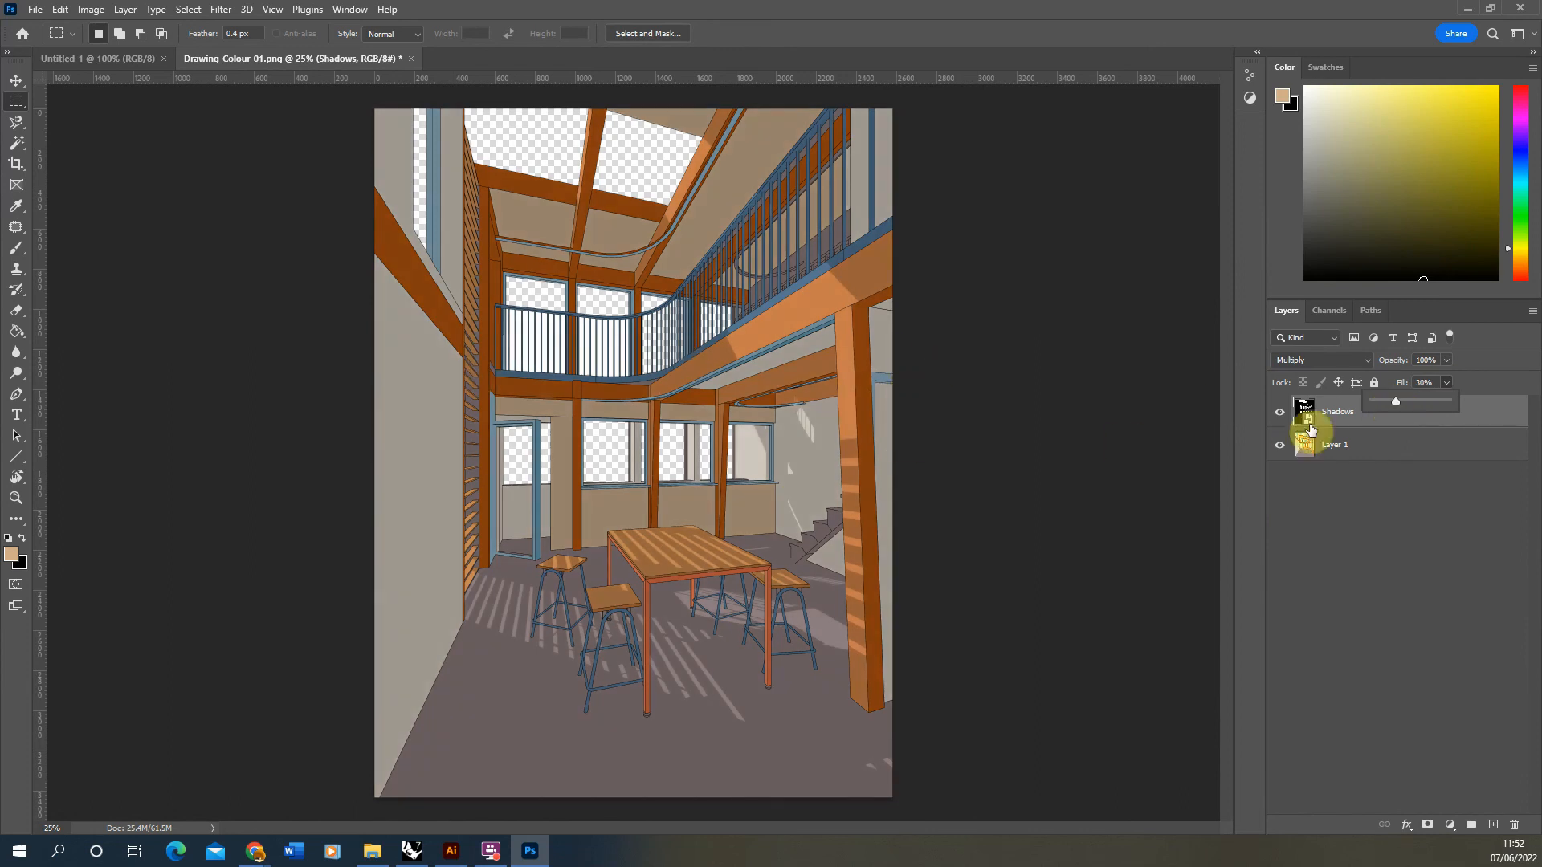
left_click_drag(1395, 407, 1395, 406)
left_click(1420, 572)
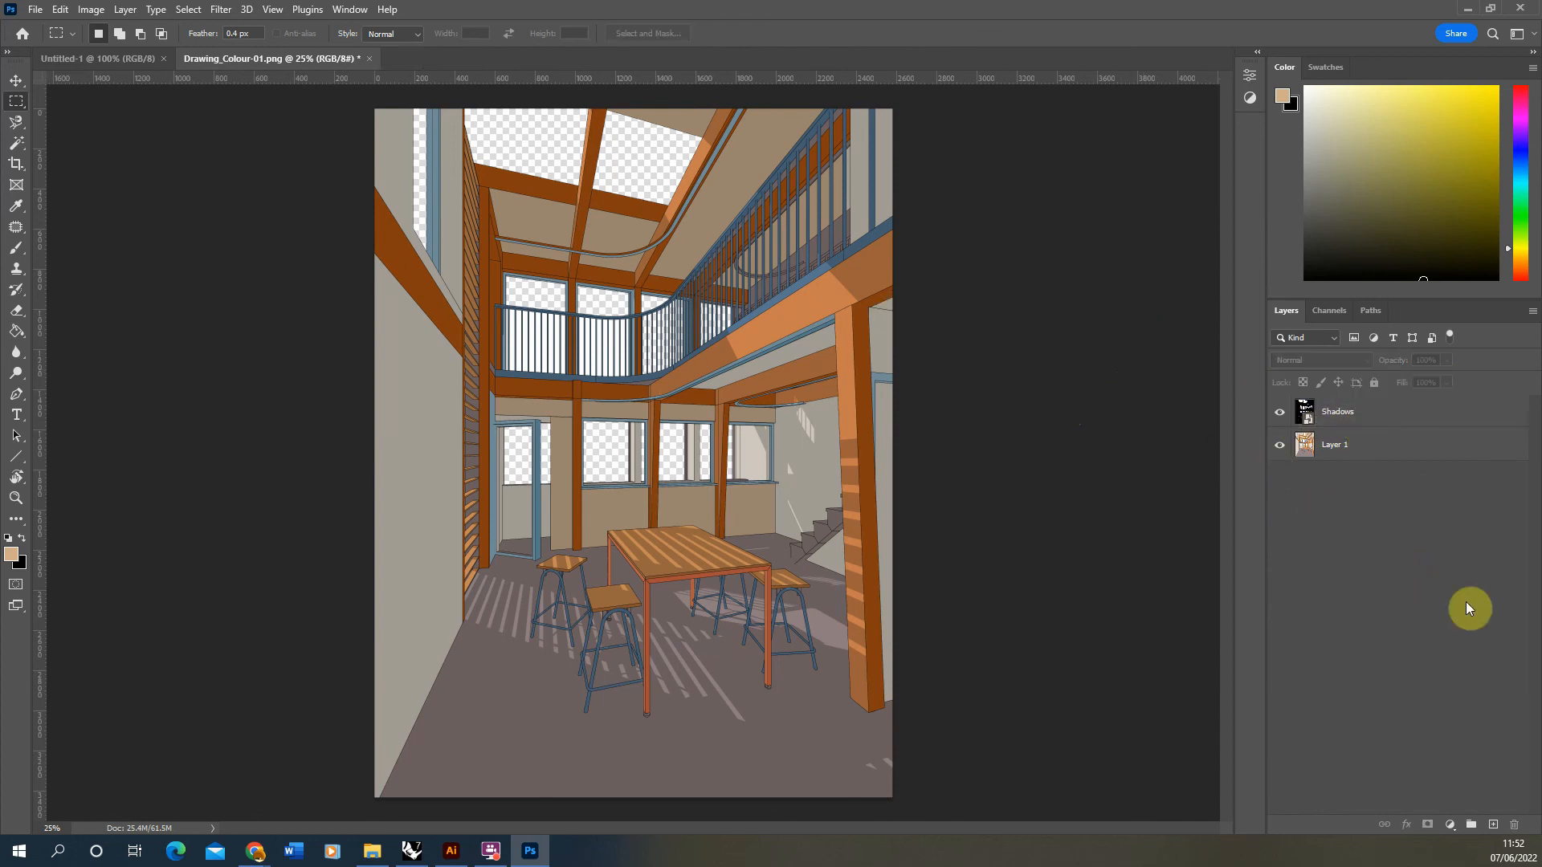
Add a Hue/Saturation adjustment clipped to the Shadows layer and colorize it with a hue of 252
left_click(1368, 418)
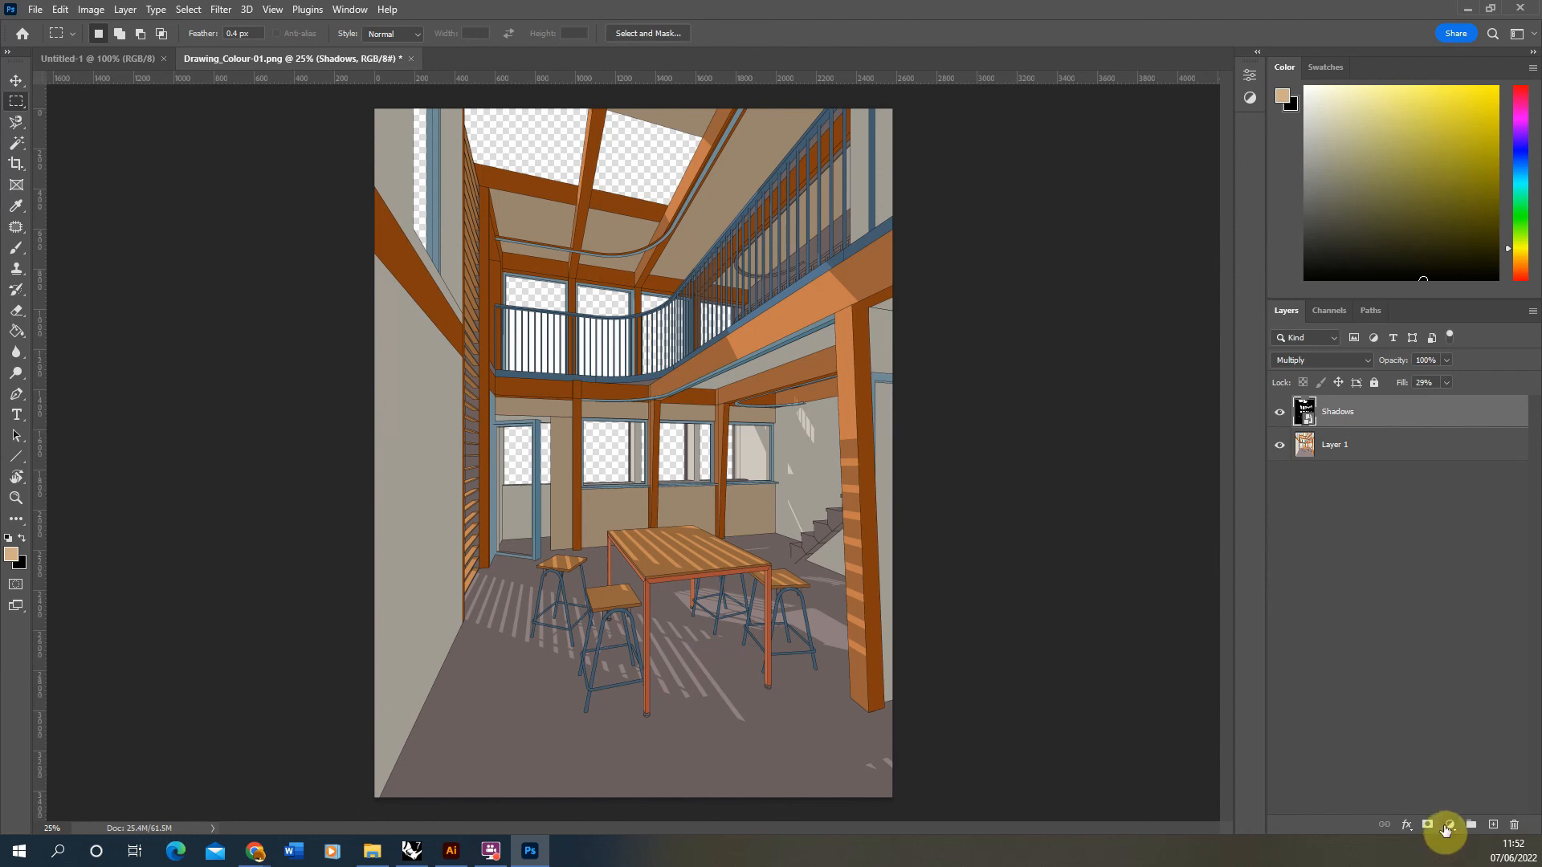
left_click(1450, 827)
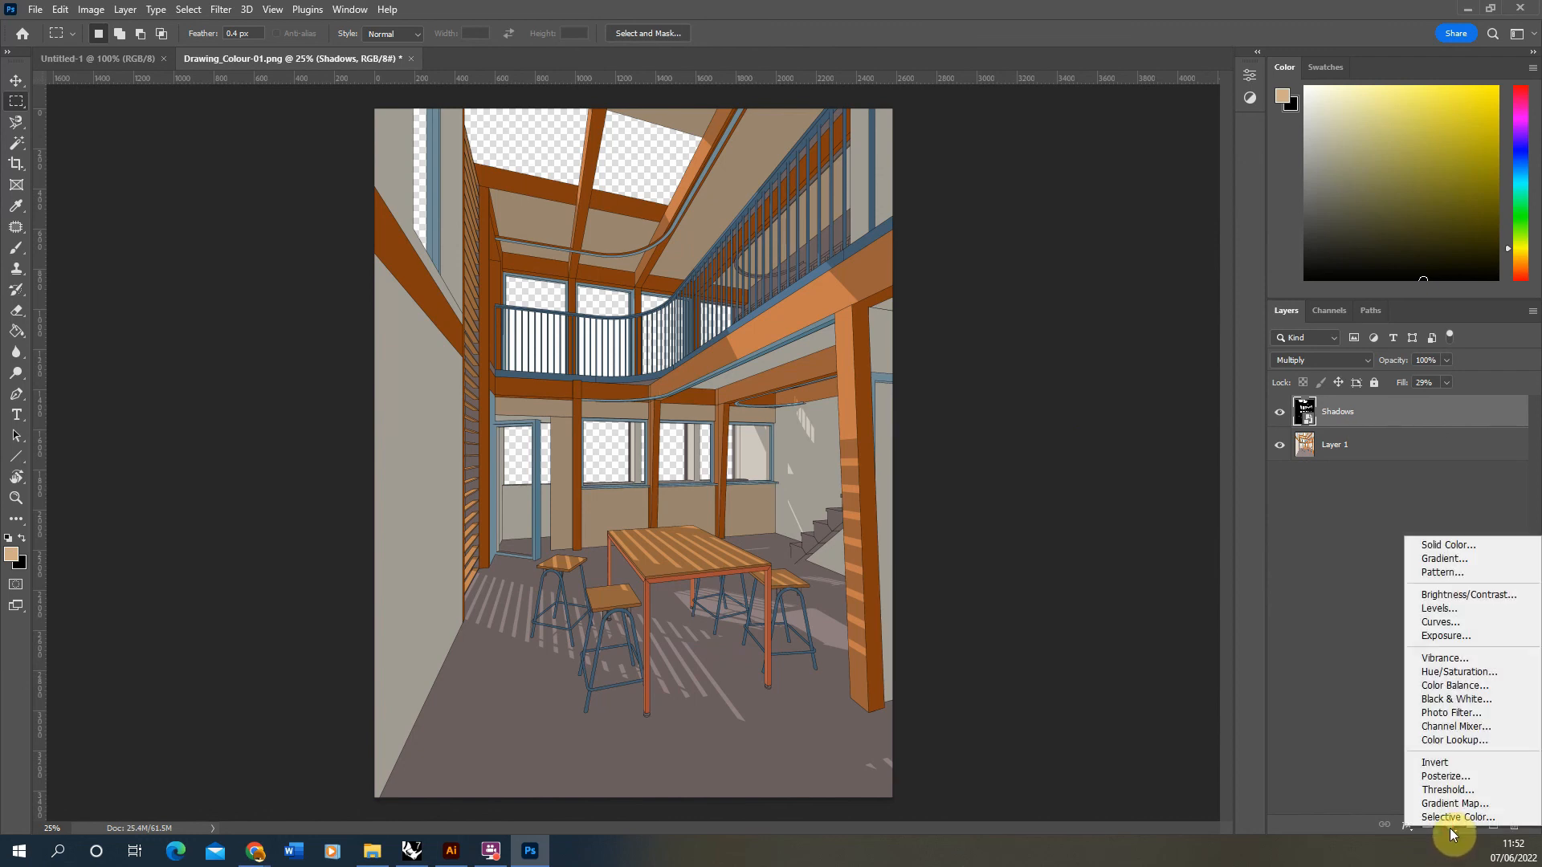
left_click(1476, 673)
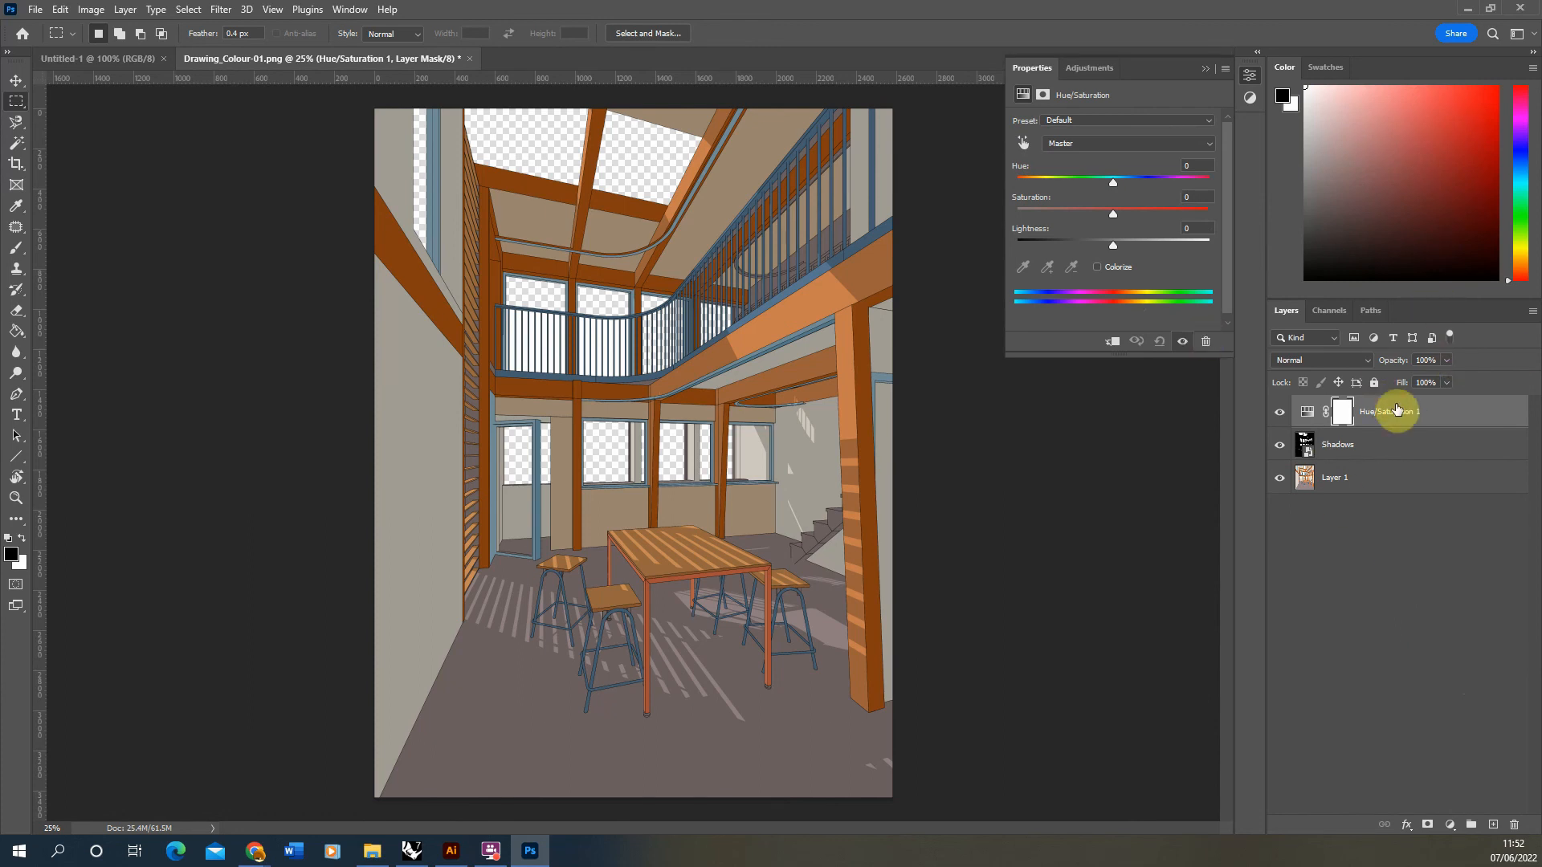
left_click(1320, 423, "alt")
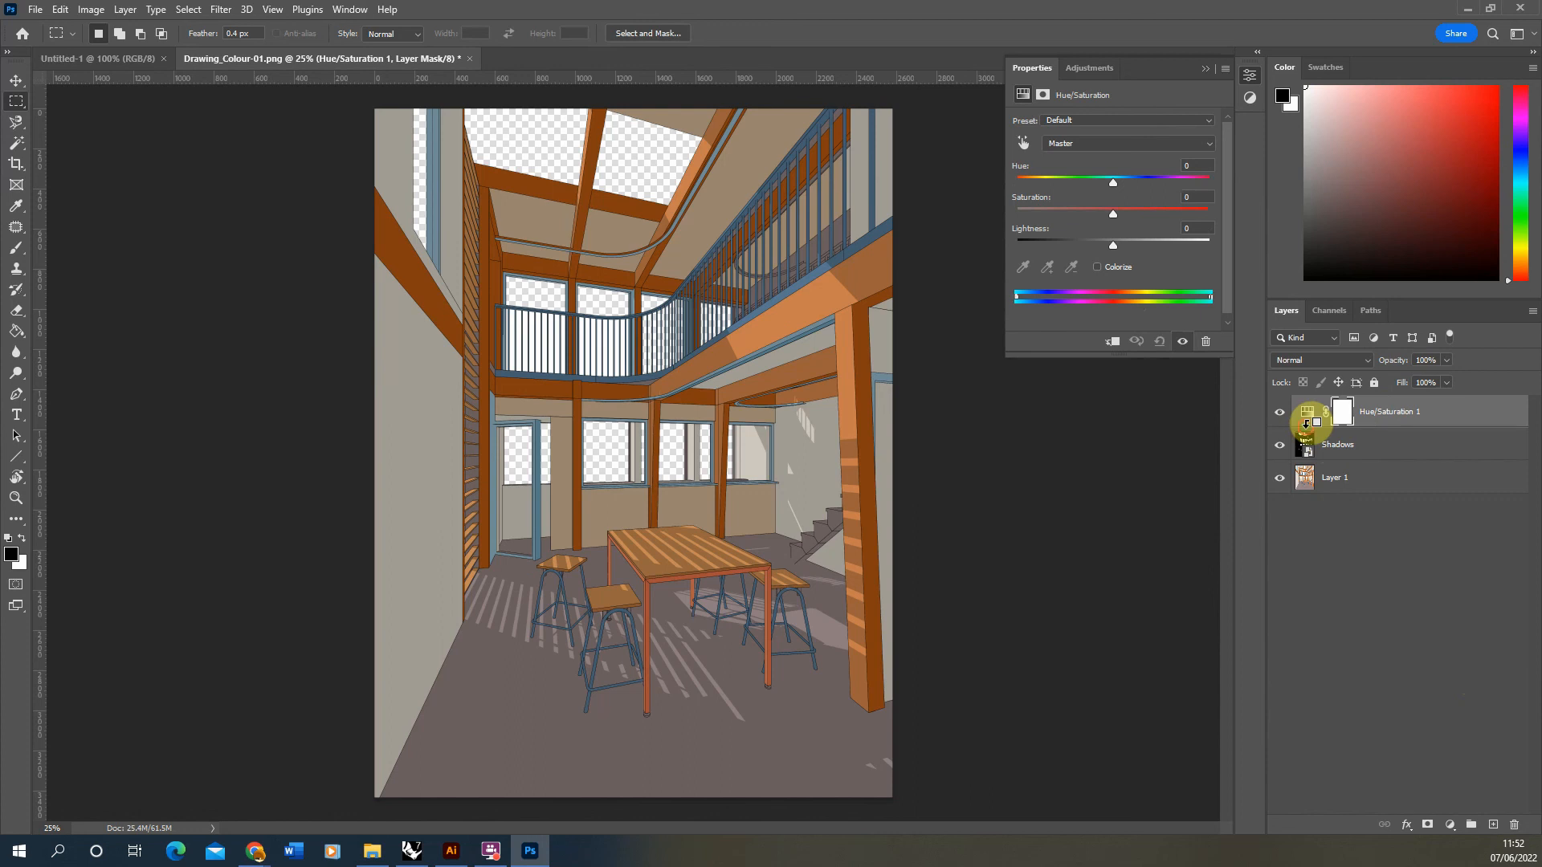
left_click(1304, 425, "alt")
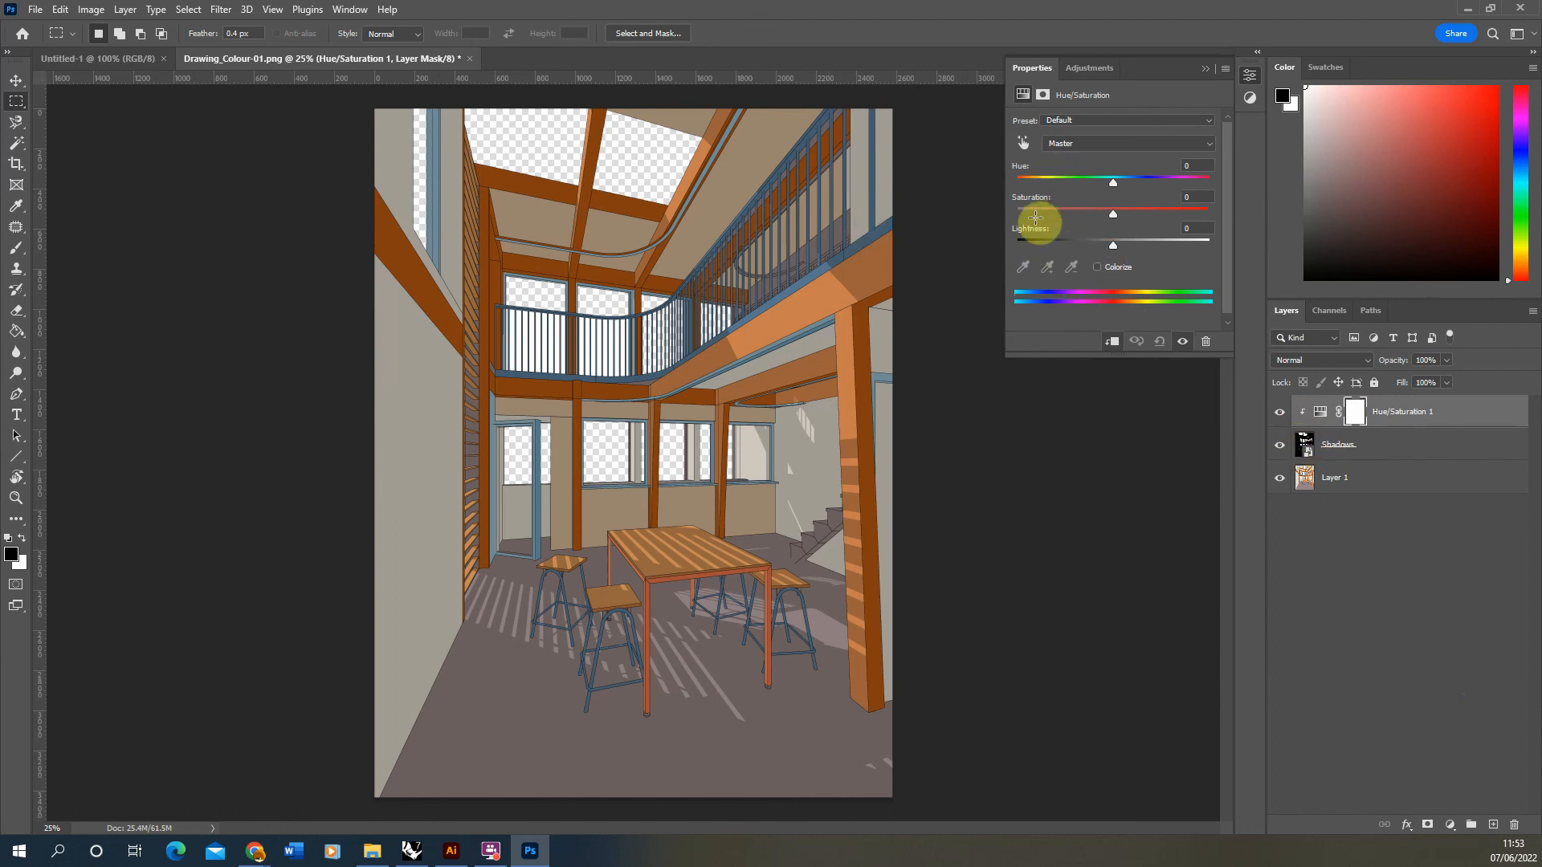
left_click(1097, 267)
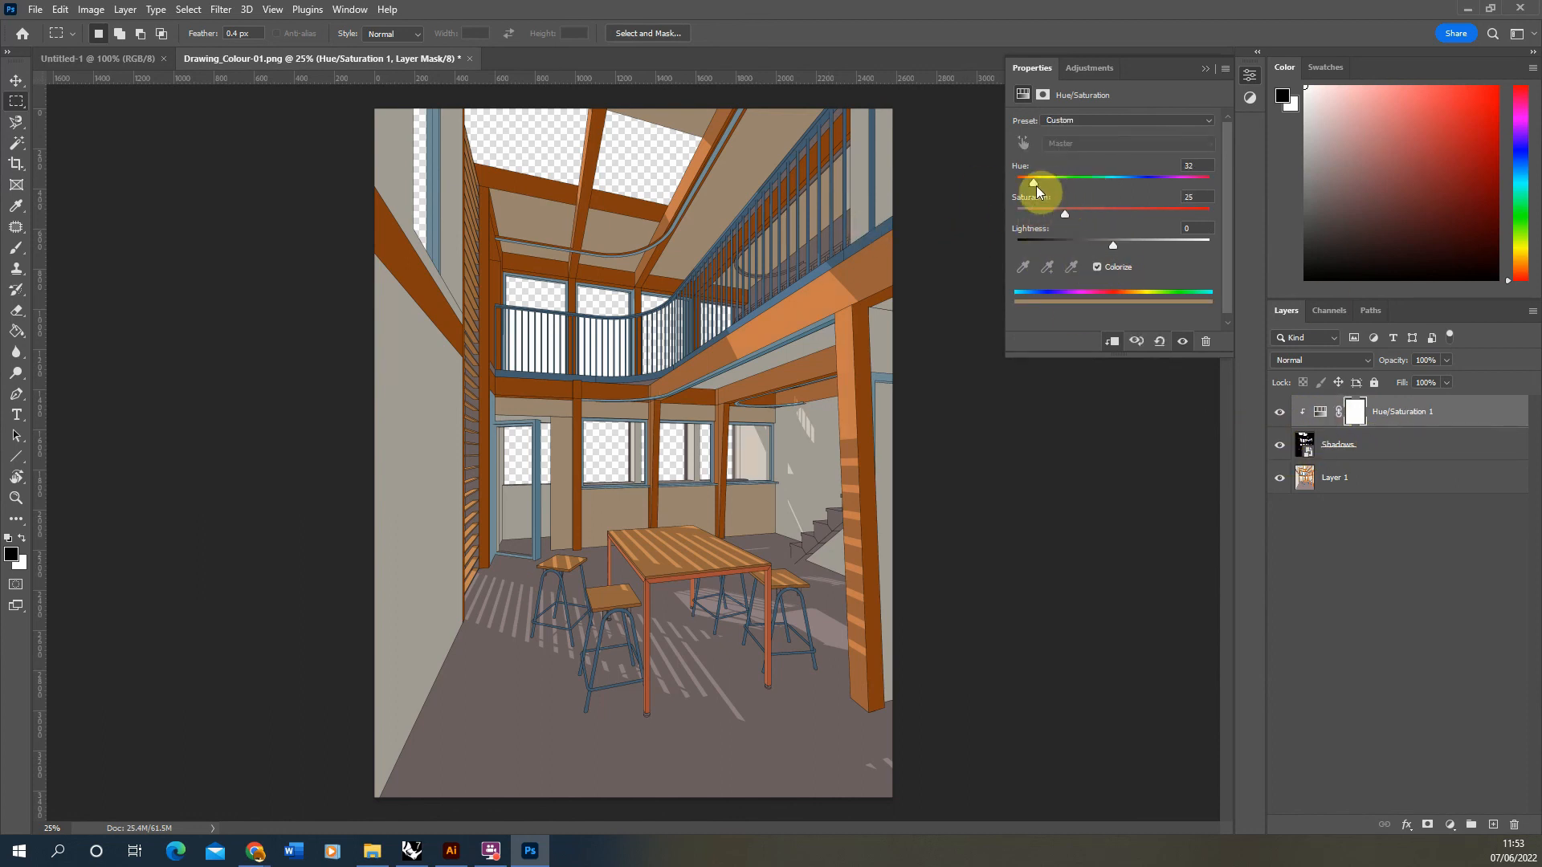
left_click_drag(1056, 185, 1151, 184)
Set the Shadows layer to Normal blending with a fill of 100%
left_click(1344, 447)
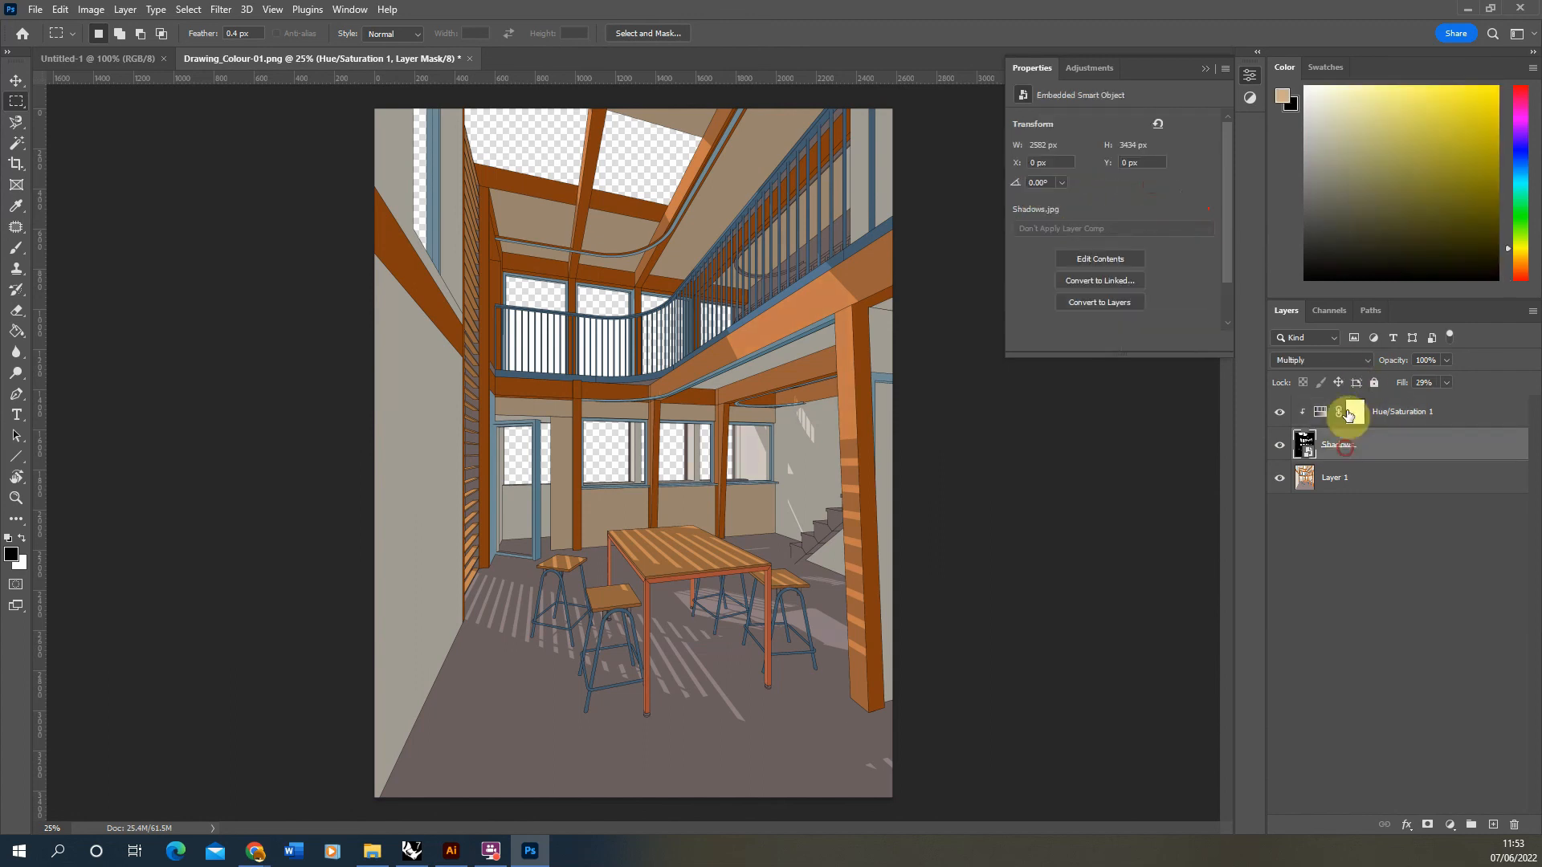
left_click(1320, 360)
left_click(1352, 384)
left_click(1445, 382)
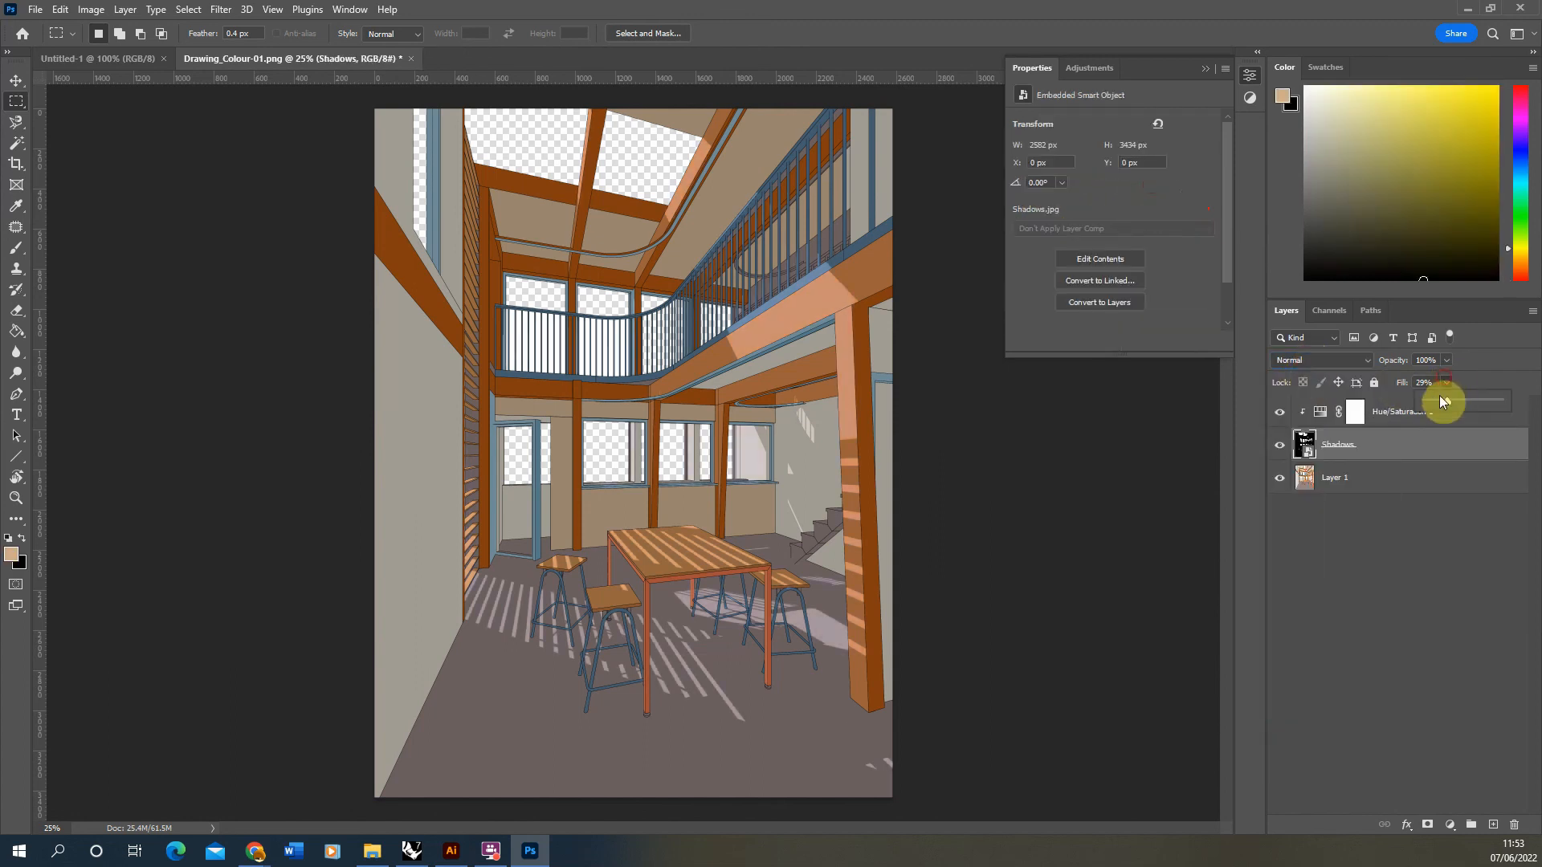
left_click_drag(1441, 402, 1531, 420)
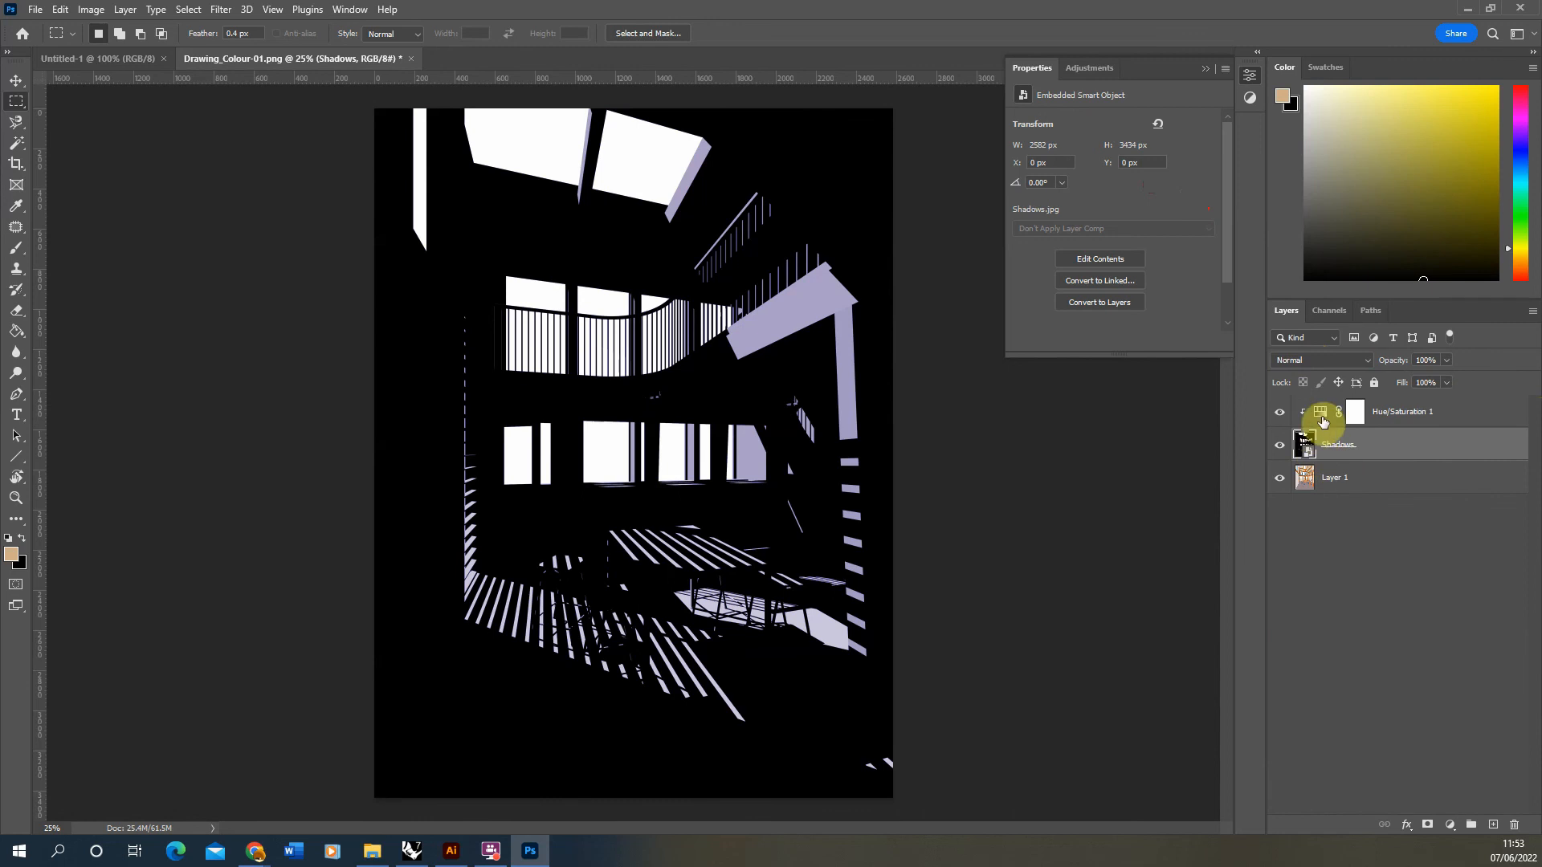
Tint the shadows blue by setting the clipped Hue/Saturation adjustment to hue 219, saturation 41 and lightness +35
left_click(1323, 420)
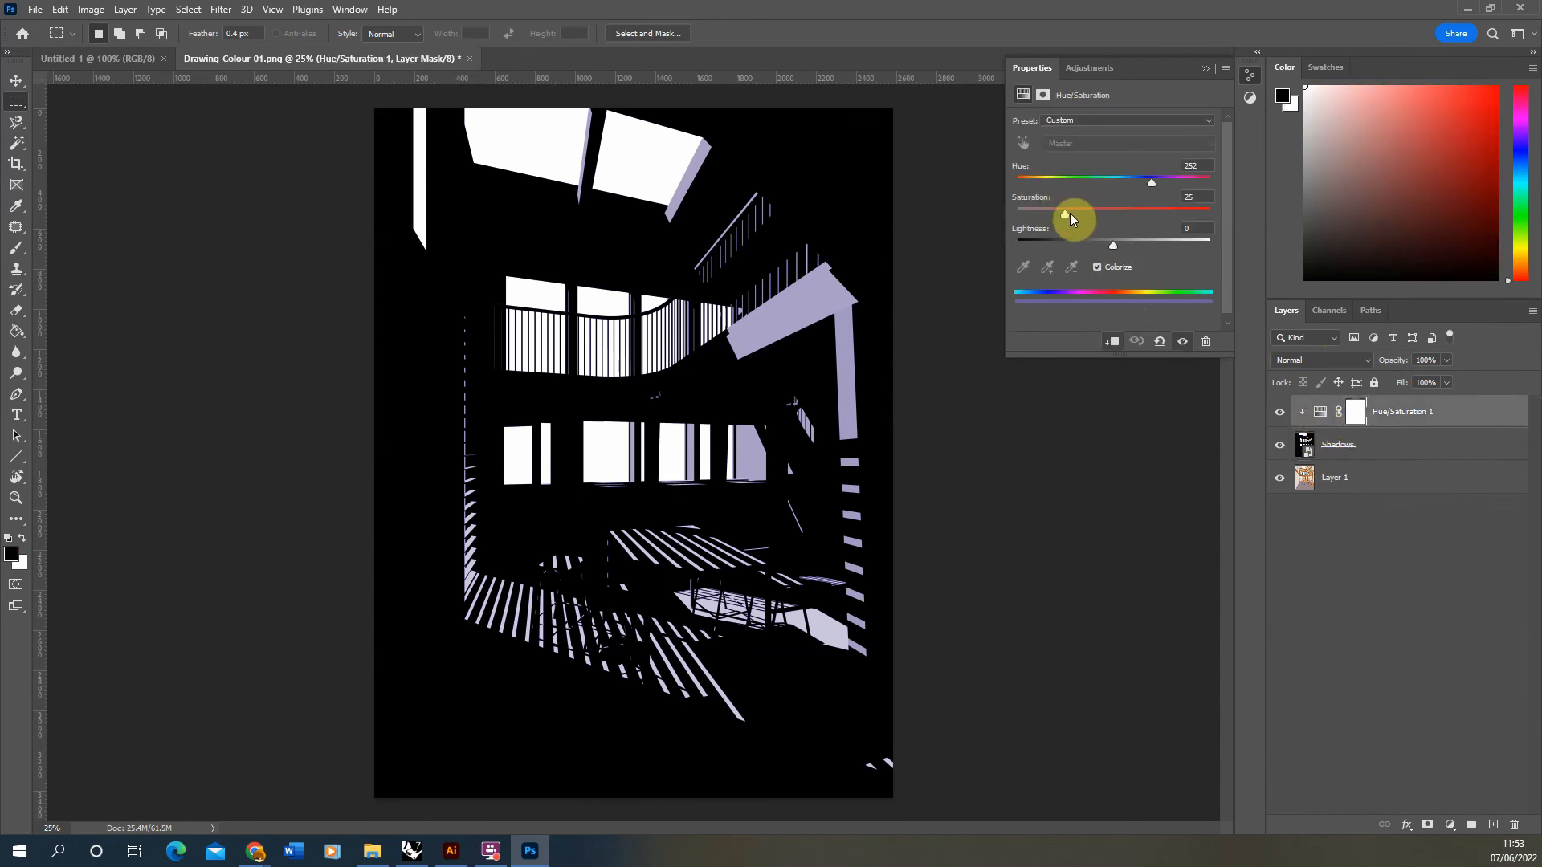
left_click_drag(1113, 246, 1132, 245)
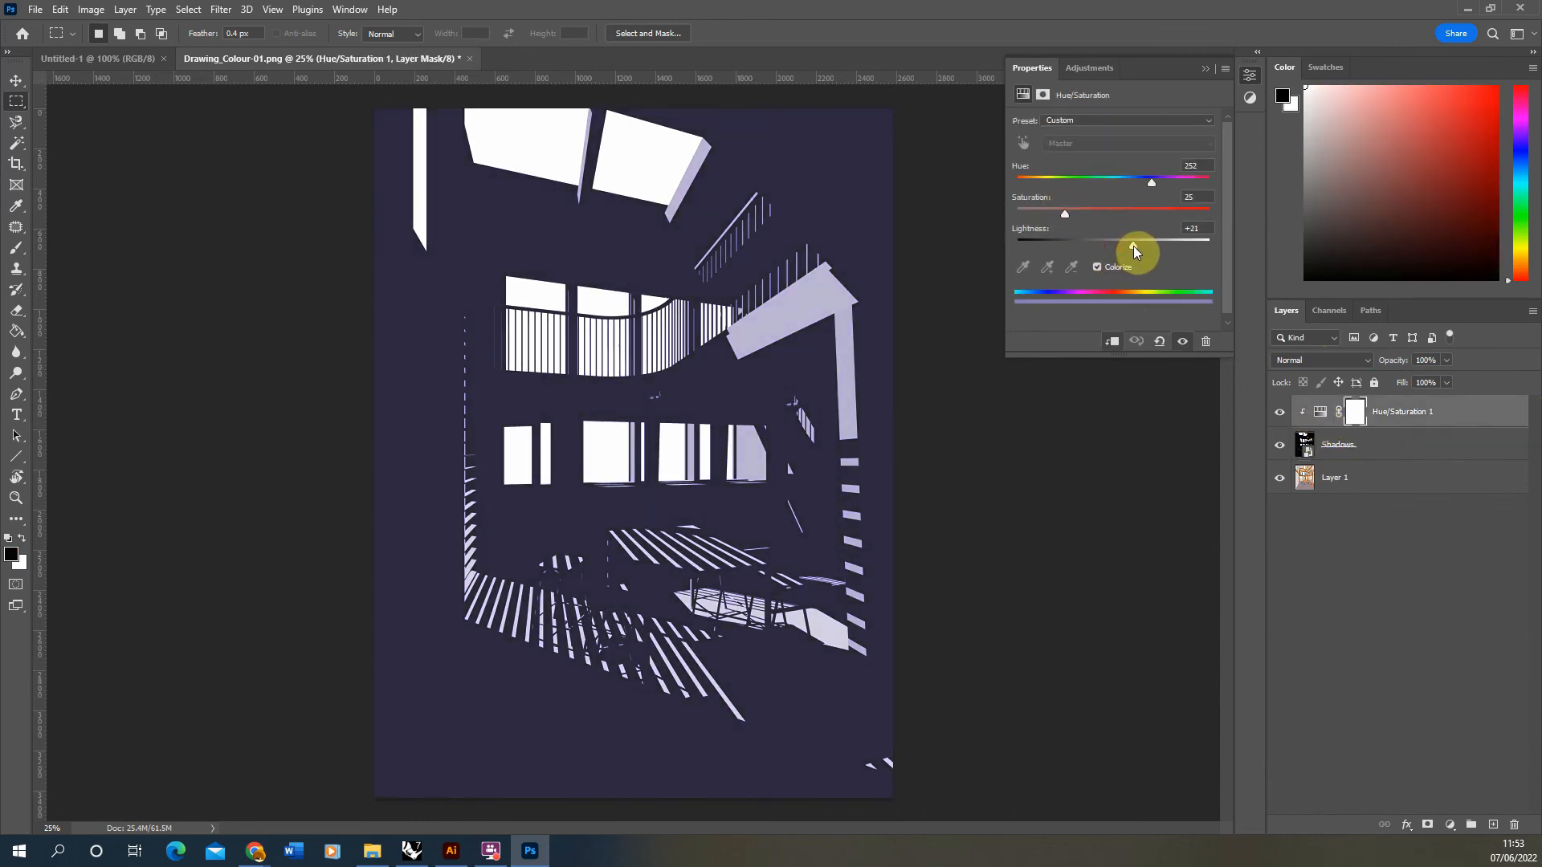
left_click(1076, 213)
left_click(1095, 211)
left_click_drag(1153, 182, 1134, 183)
left_click_drag(1134, 247, 1145, 249)
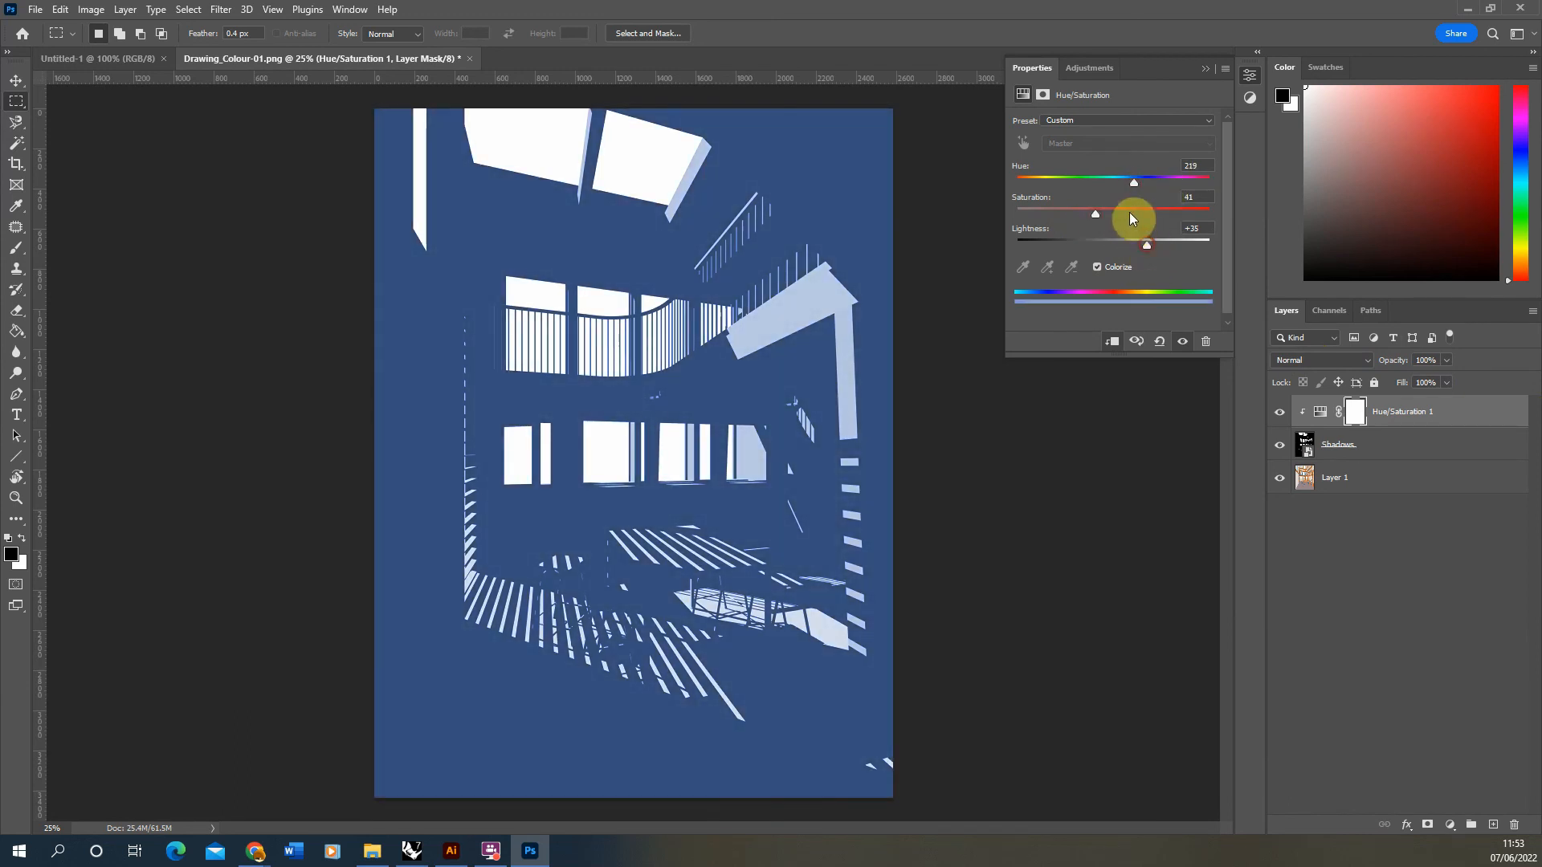
Set the Shadows layer to Multiply blending with a fill of 26%
left_click(1333, 444)
left_click(1301, 360)
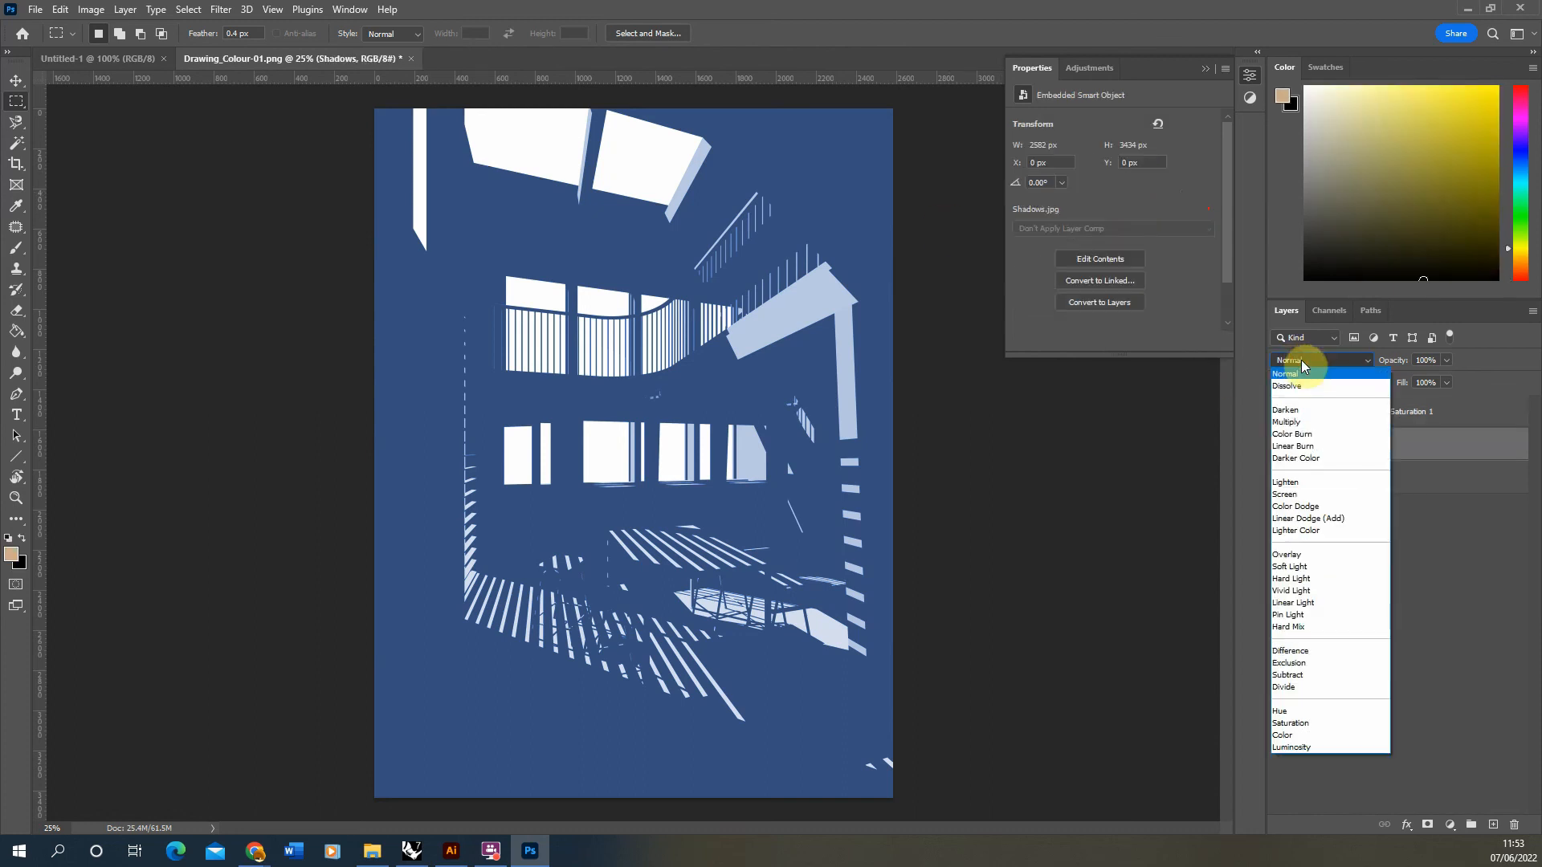
left_click(1297, 412)
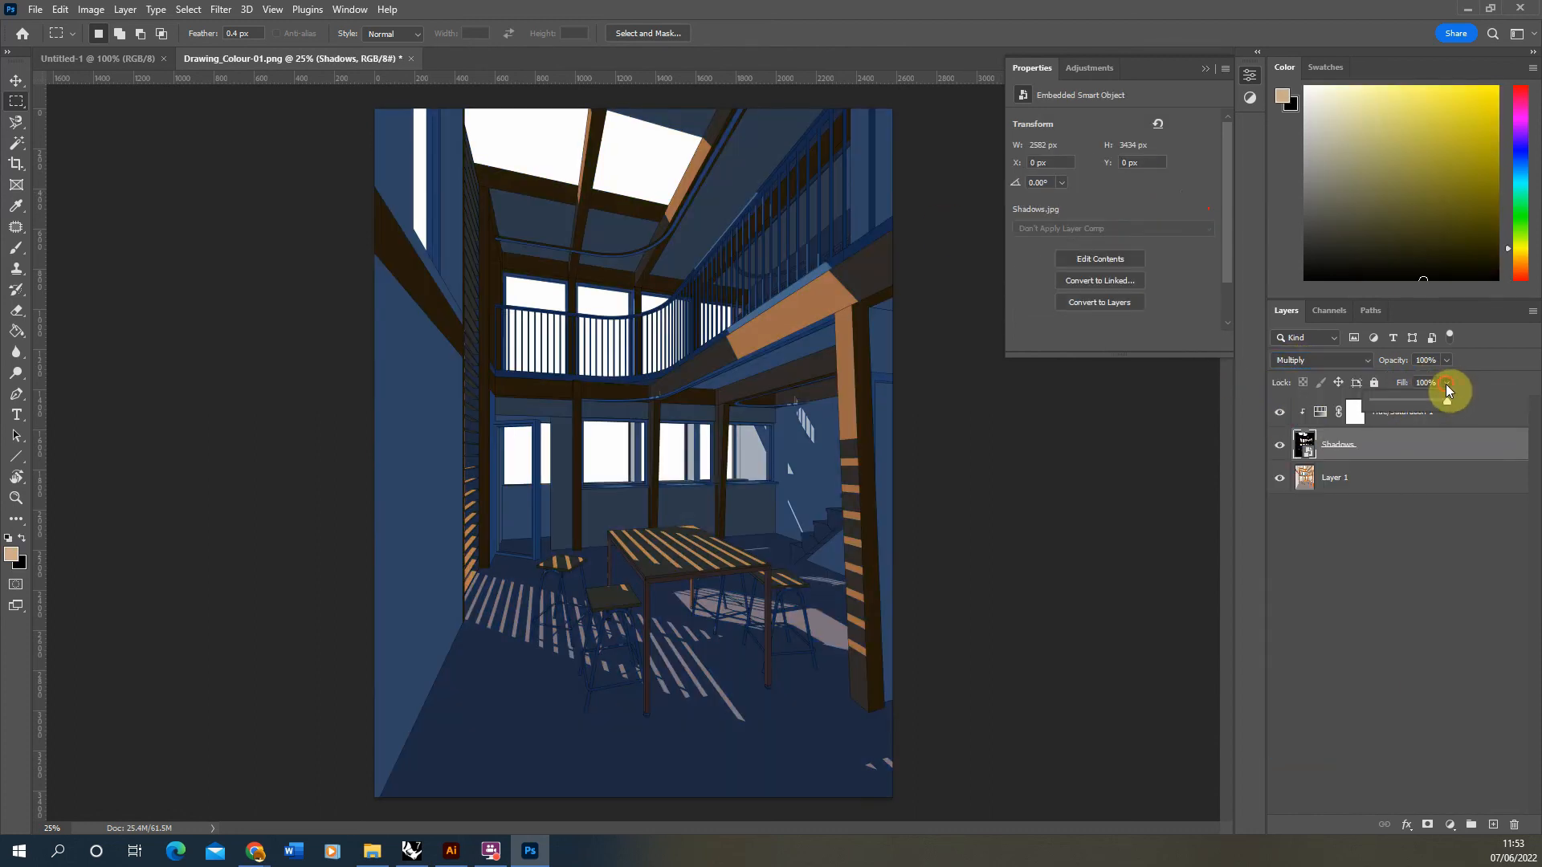
left_click_drag(1403, 405, 1394, 404)
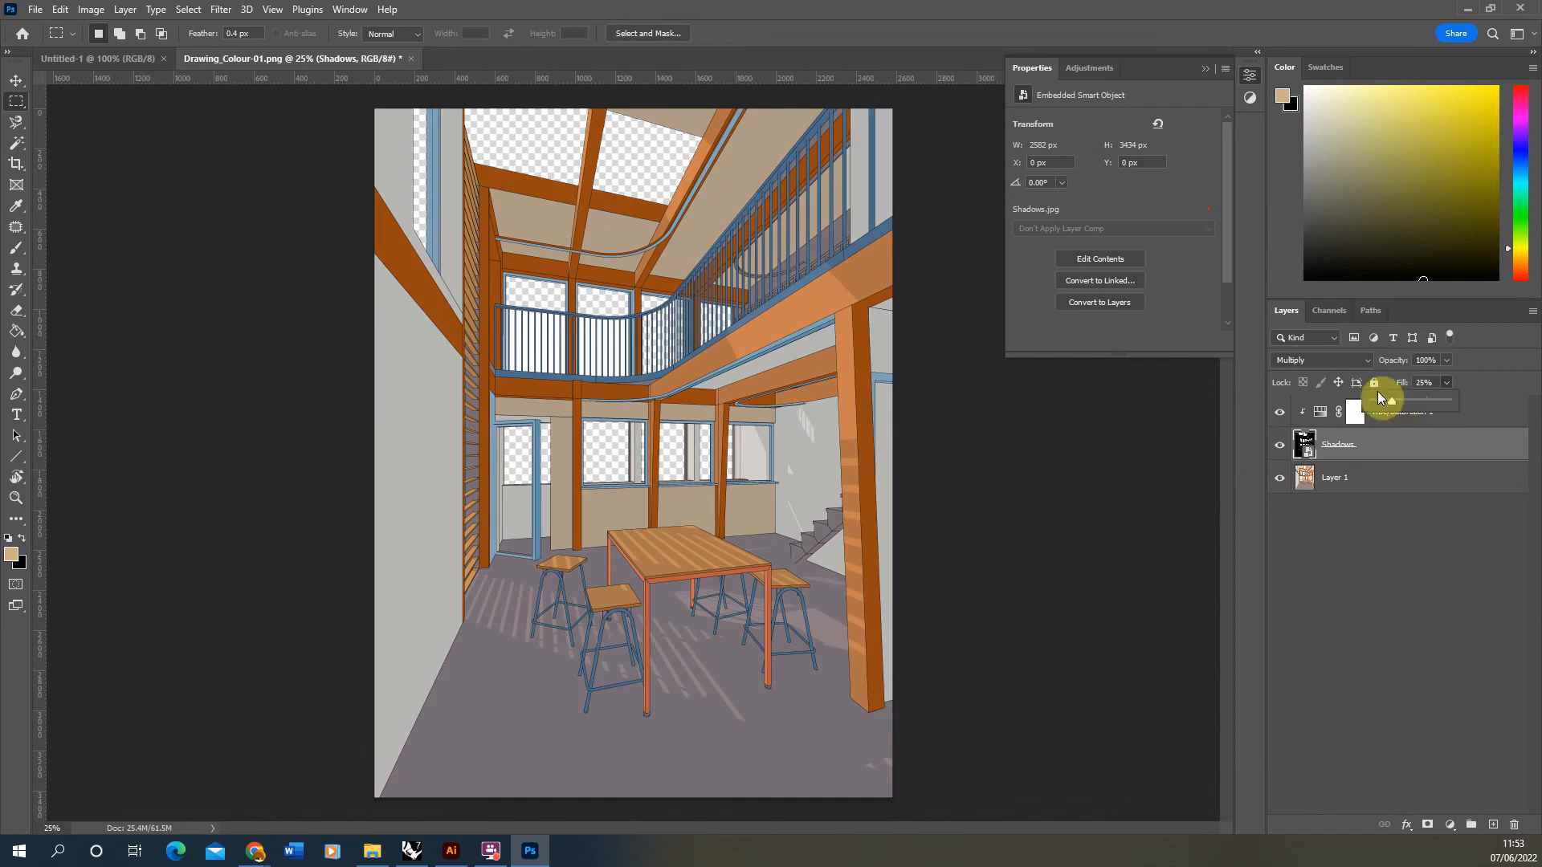
left_click_drag(1399, 402, 1389, 403)
left_click(1203, 69)
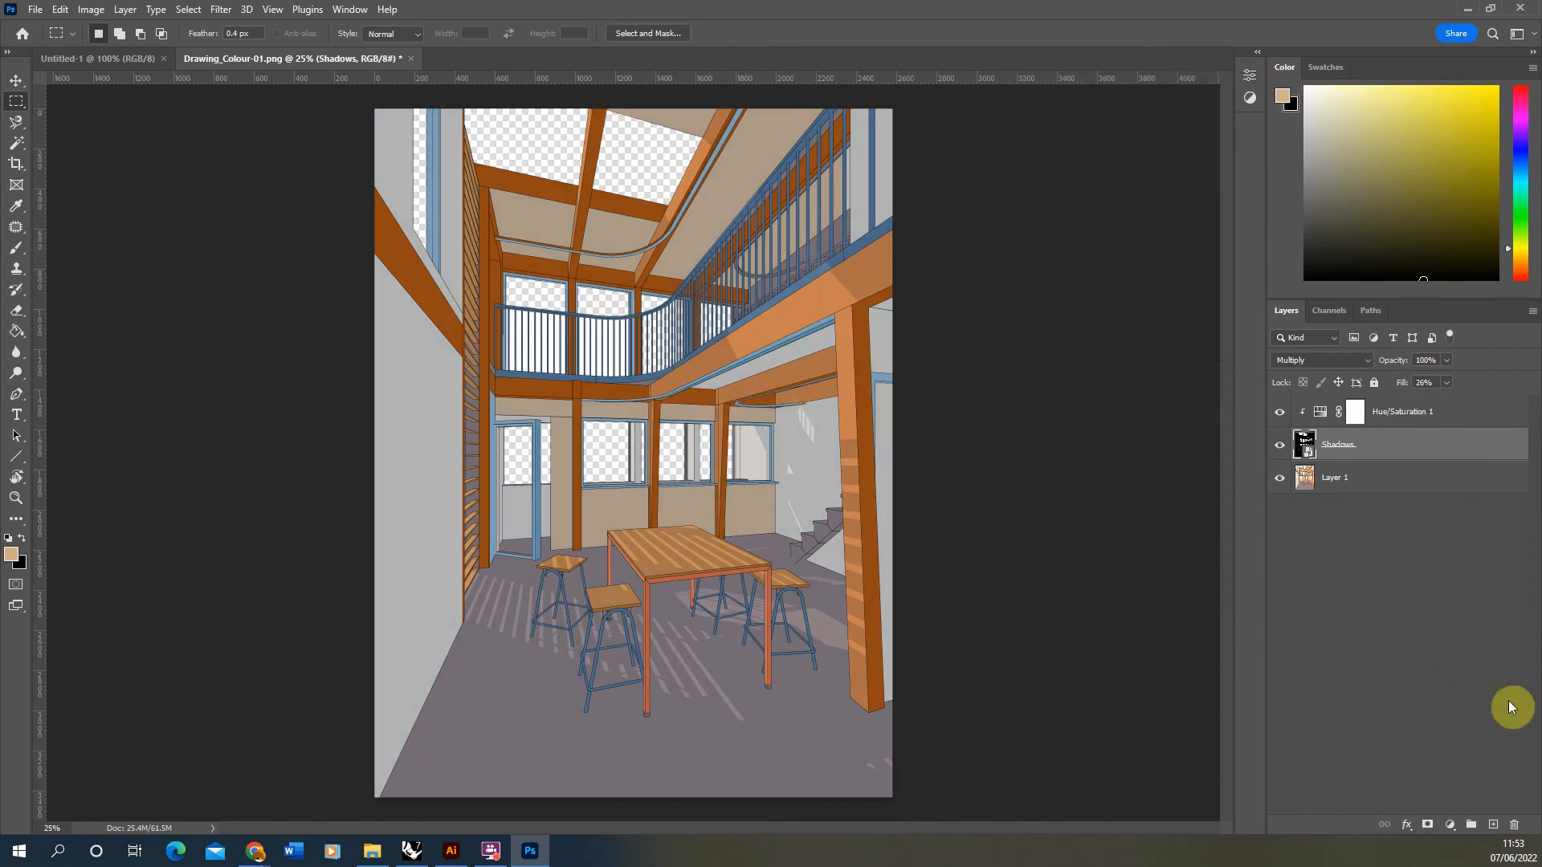
Create a new empty layer and move it beneath the colour drawing in Layer 1
left_click(1378, 485)
left_click(1492, 825)
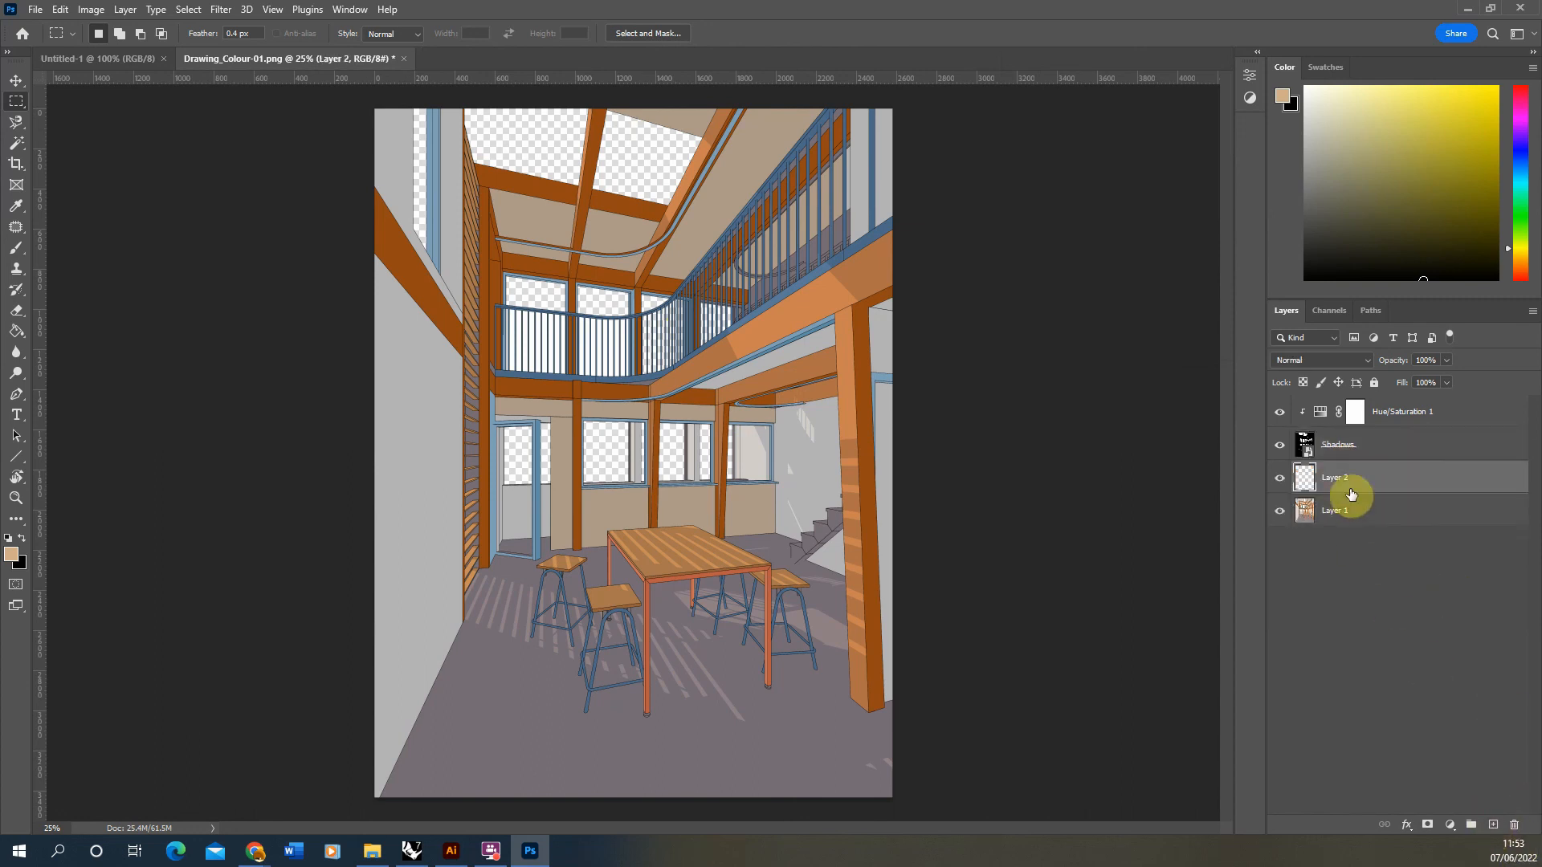
left_click_drag(1351, 489, 1357, 538)
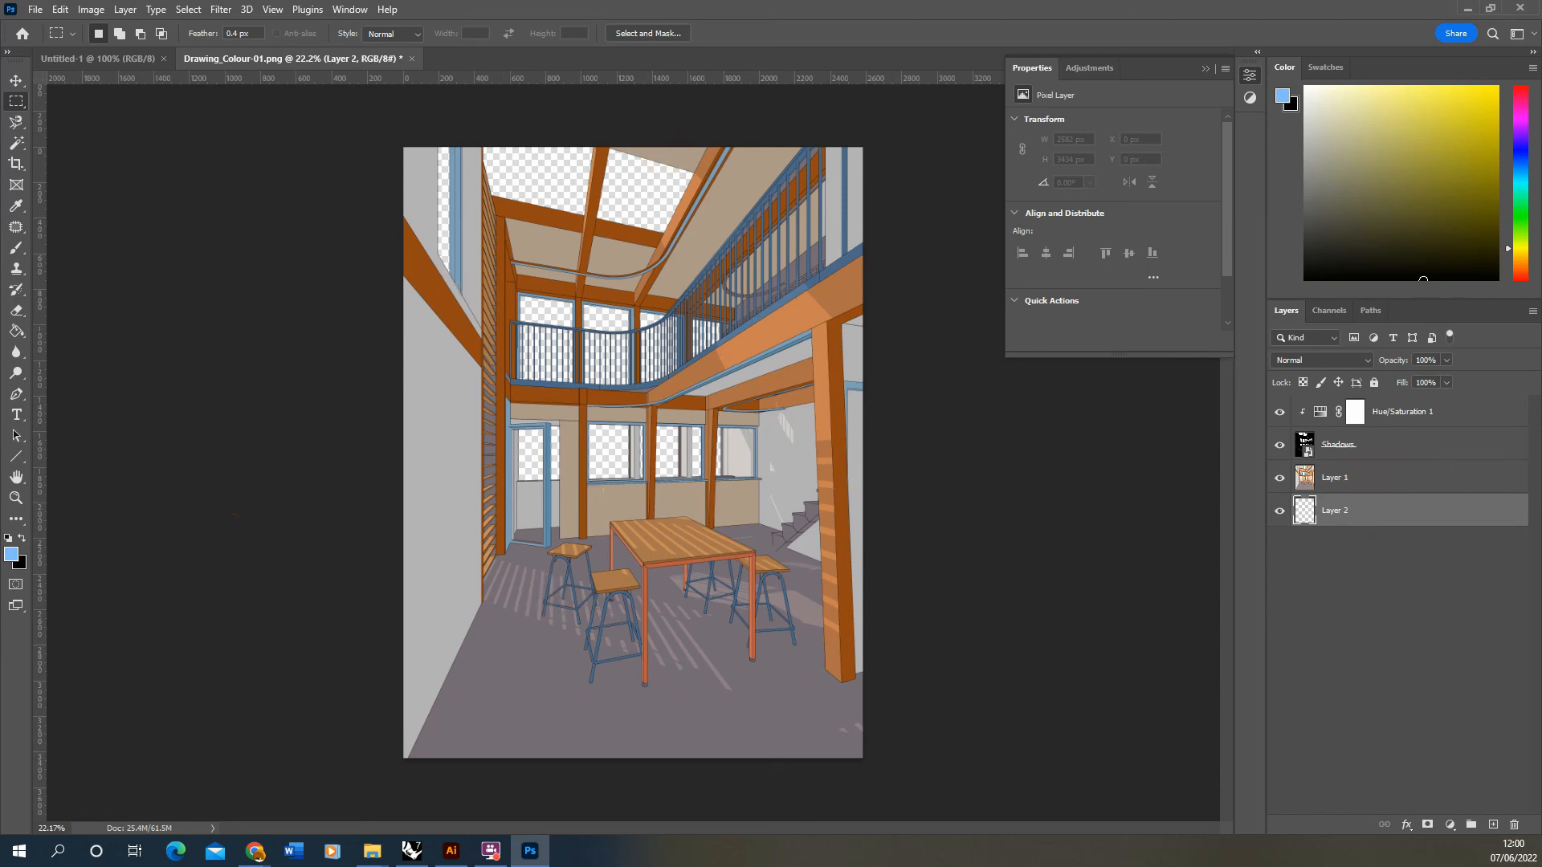
Place the sky_texture1969 image from the 04_Skies folder on the empty layer beneath the drawing
left_click(372, 850)
left_click_drag(559, 107, 561, 107)
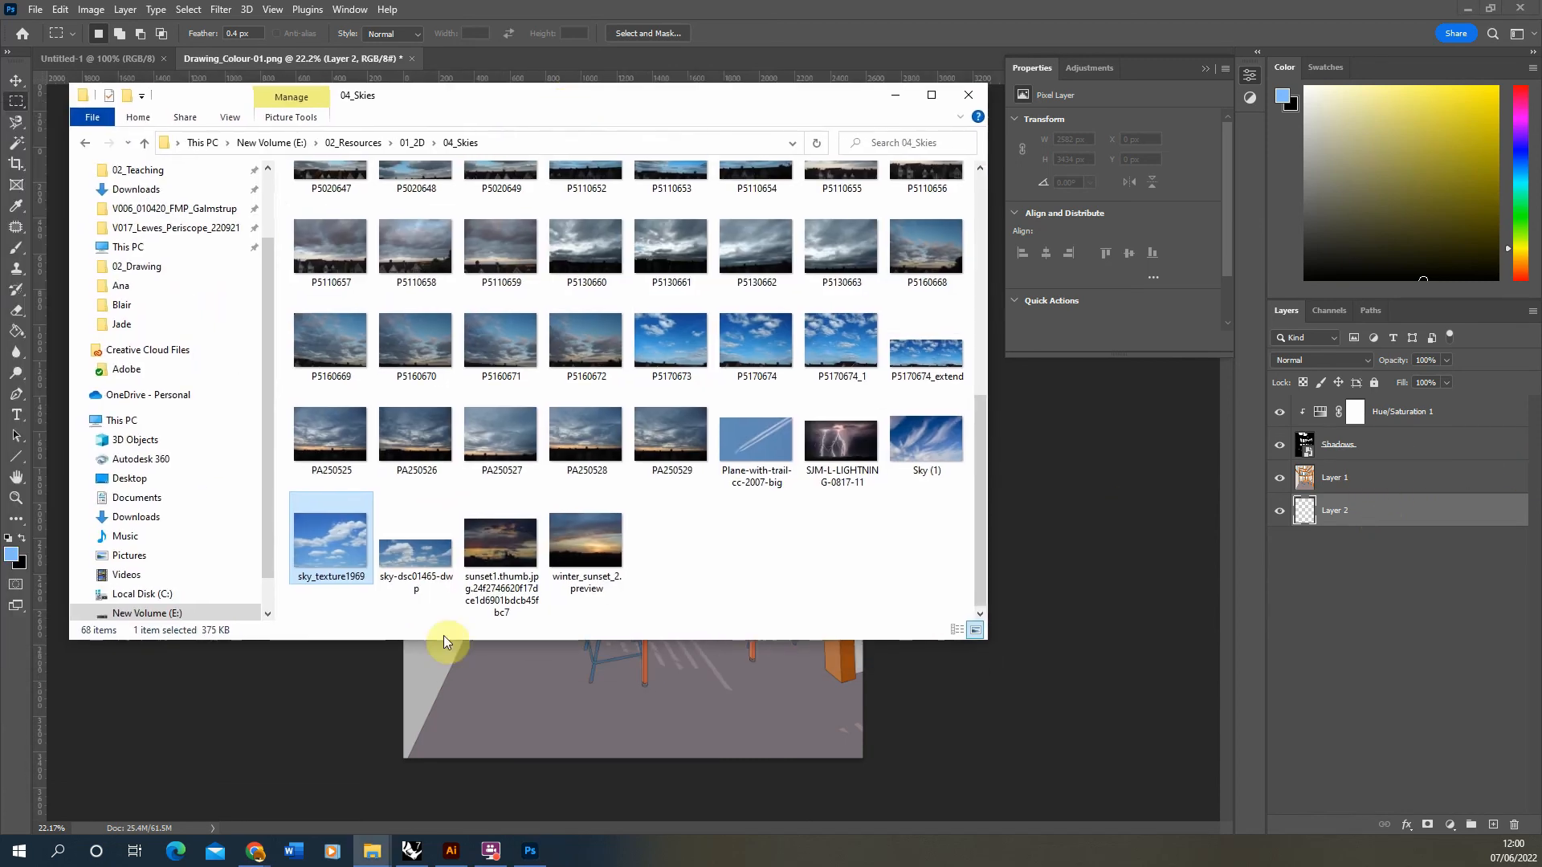
left_click_drag(343, 554, 714, 691)
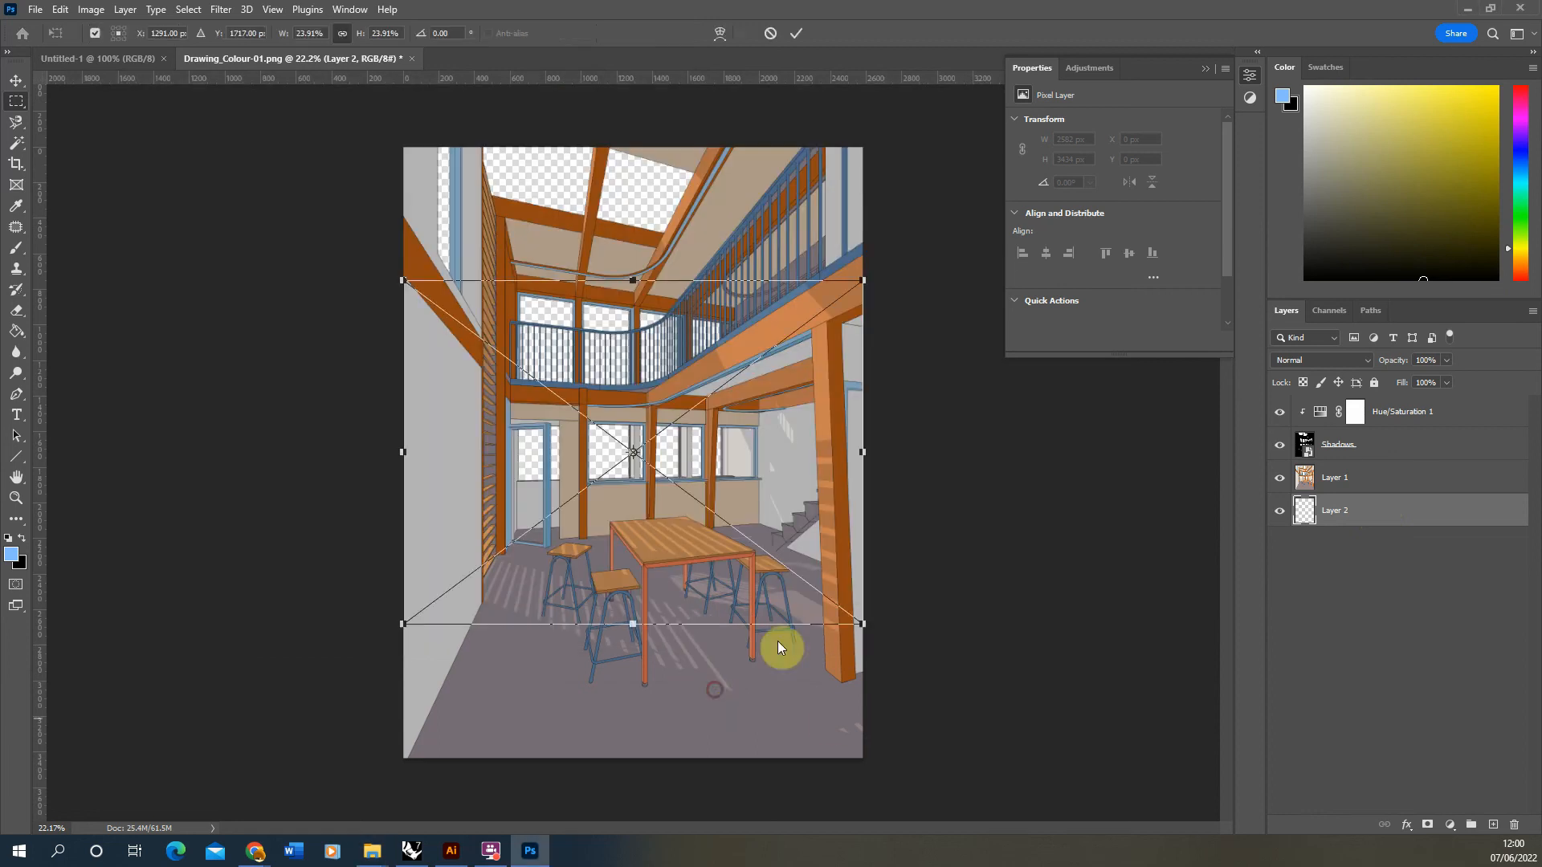
Enlarge the sky image to about 2793 by 2094 px, position it behind the rooflight and window openings, and commit the placement
left_click_drag(723, 470, 700, 323)
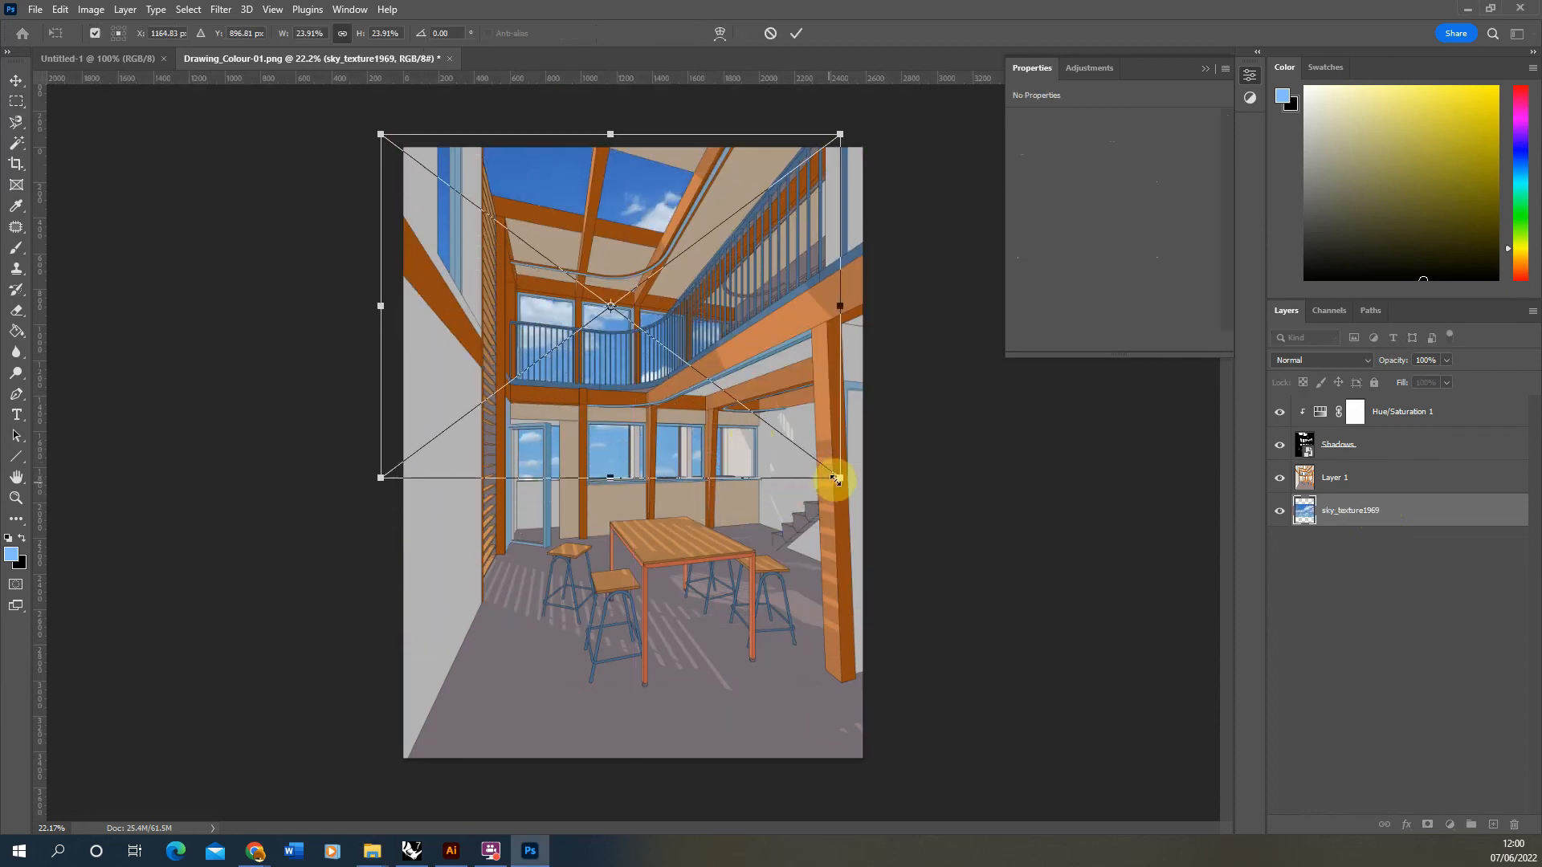
left_click_drag(840, 478, 868, 514)
left_click_drag(751, 475, 699, 471)
left_click_drag(652, 399, 654, 388)
left_click(15, 102)
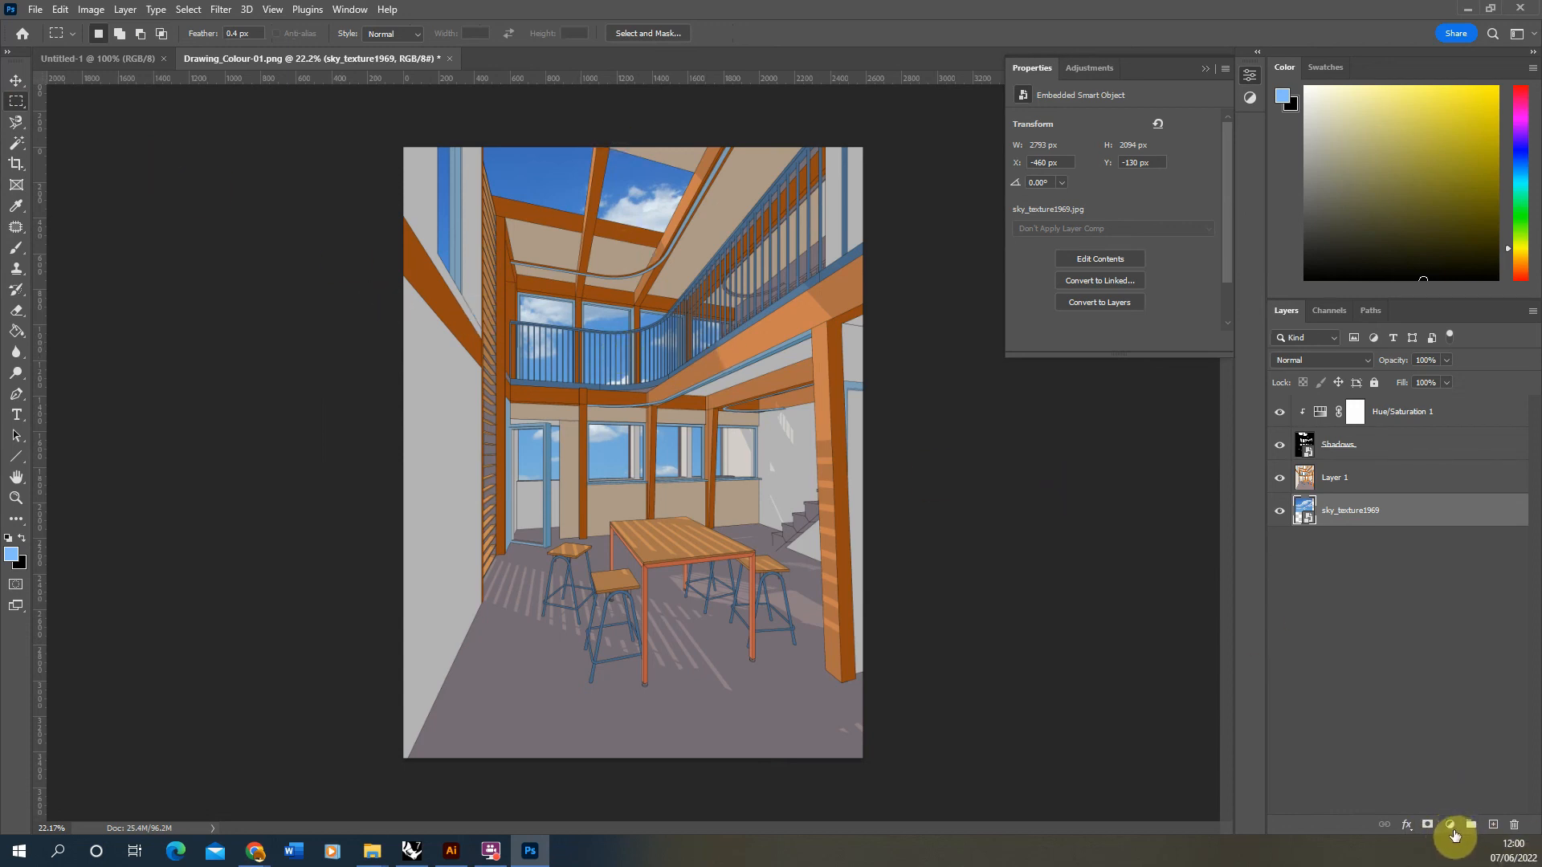
Add a Hue/Saturation adjustment above the sky layer with saturation -27 and lightness +44
left_click(1451, 826)
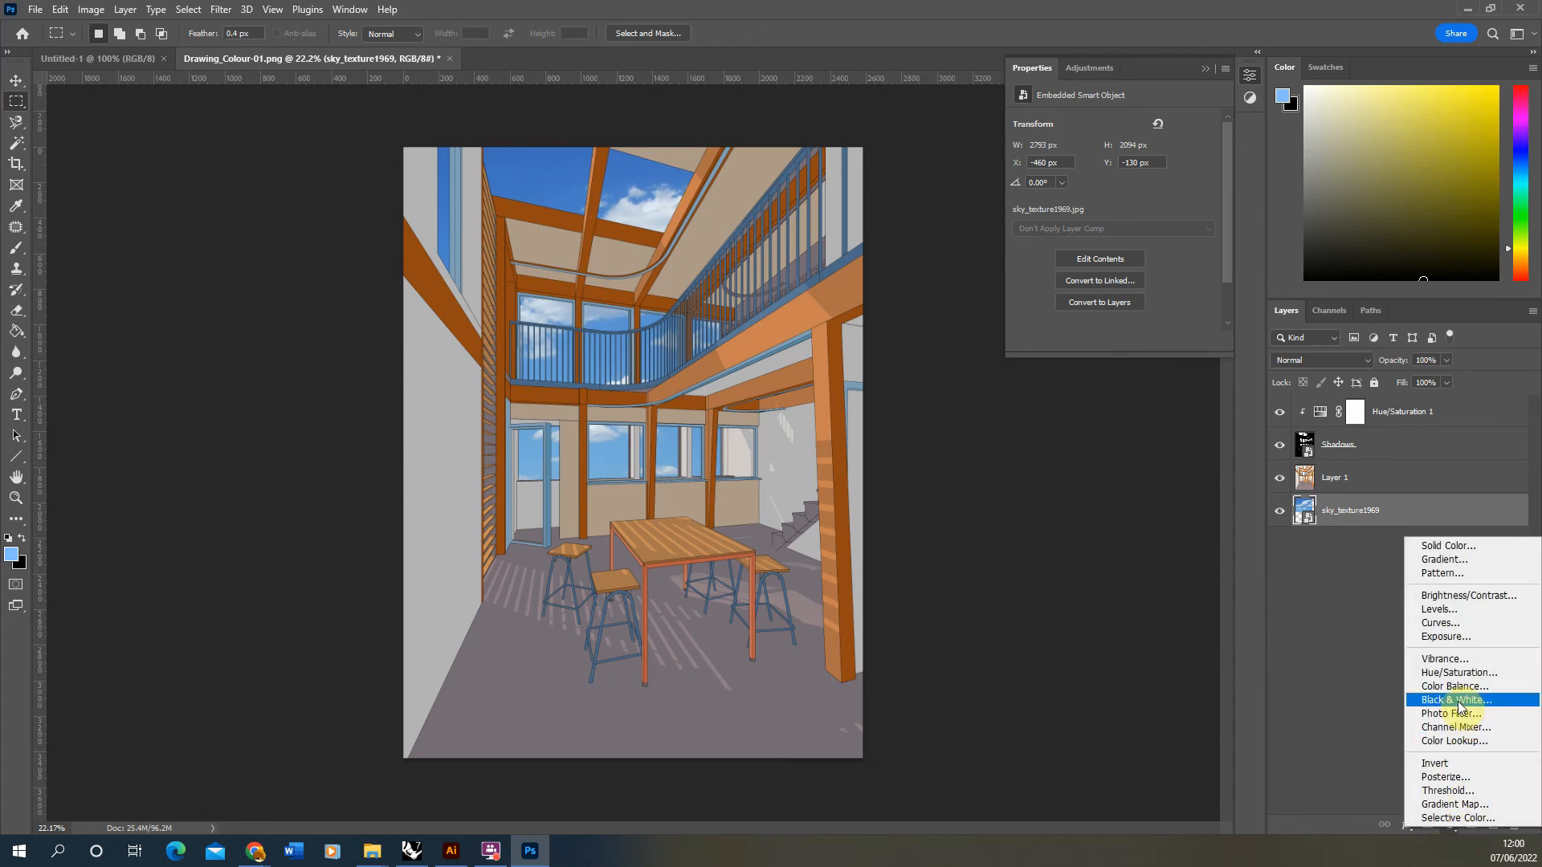
left_click(1437, 675)
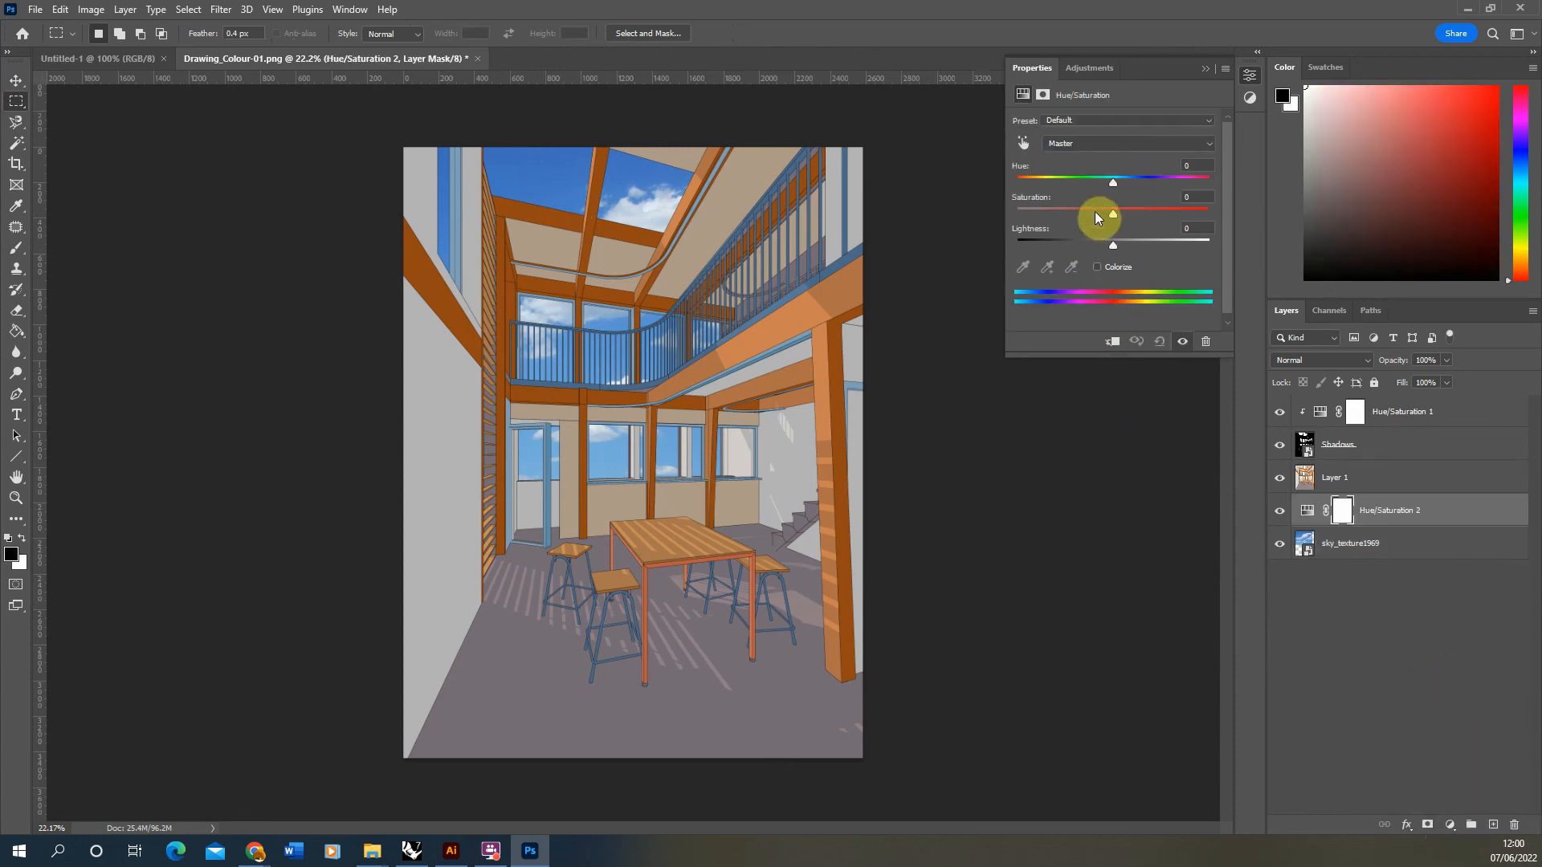
left_click_drag(1095, 210, 1155, 246)
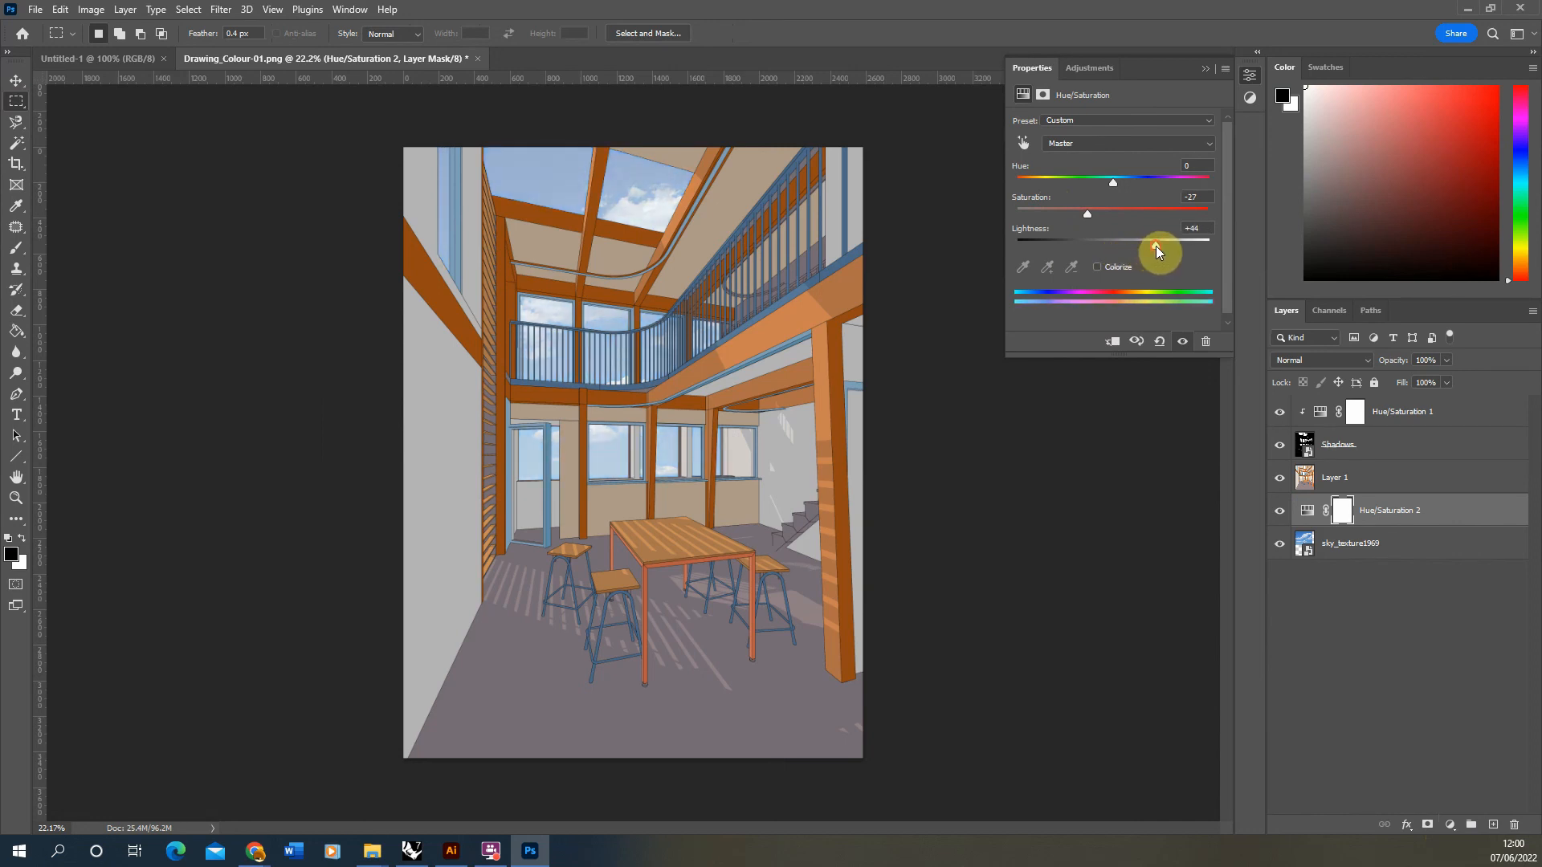
left_click(1205, 69)
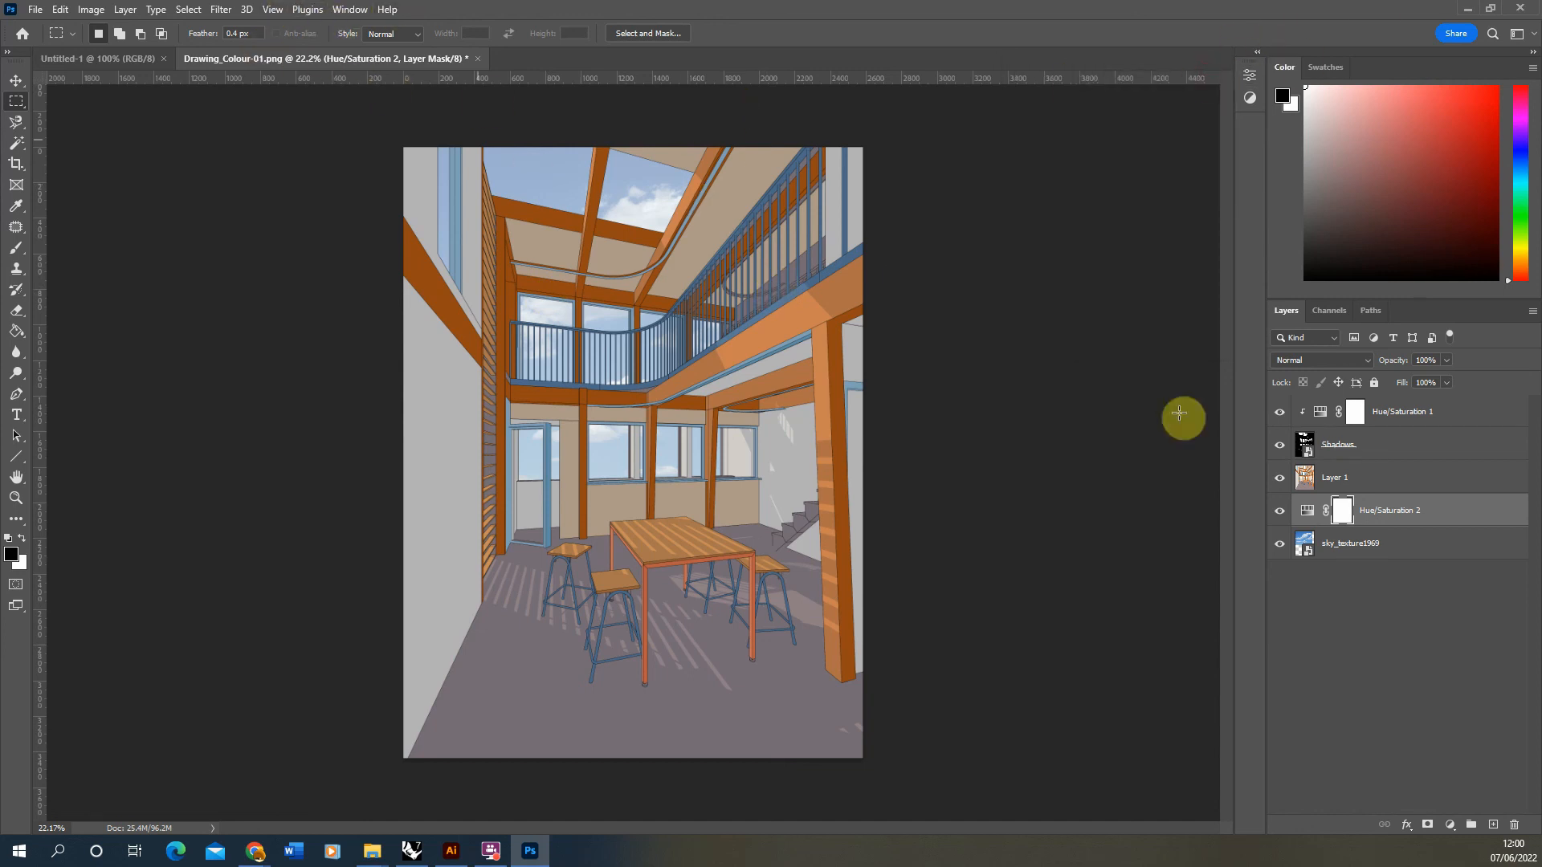
Apply the Cutout filter to the sky_texture1969 layer with 8 levels, edge simplicity 6 and edge fidelity 2
left_click(1381, 551)
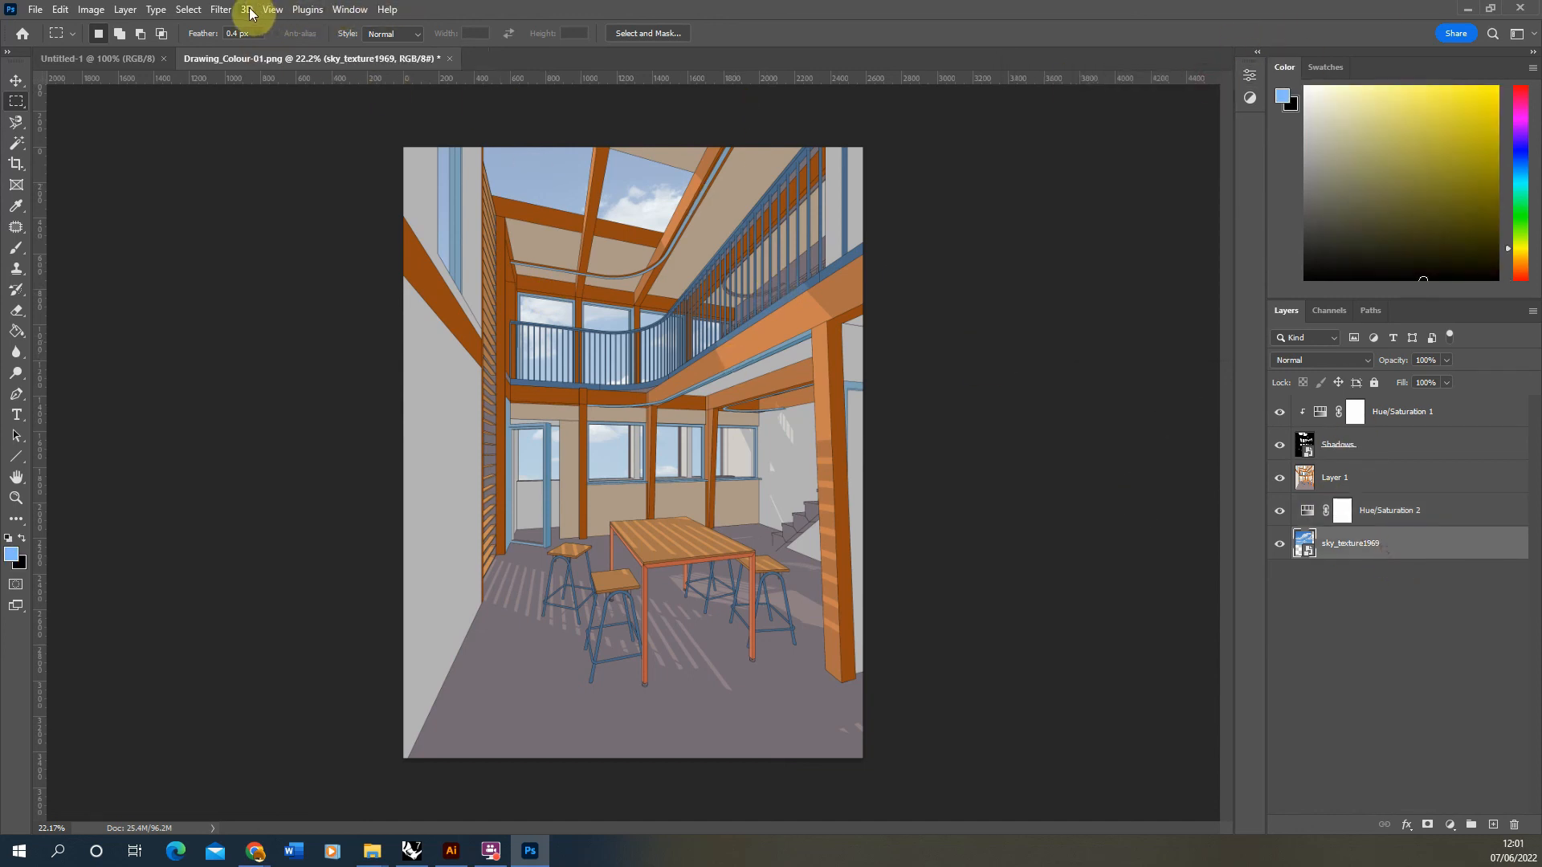
left_click(221, 10)
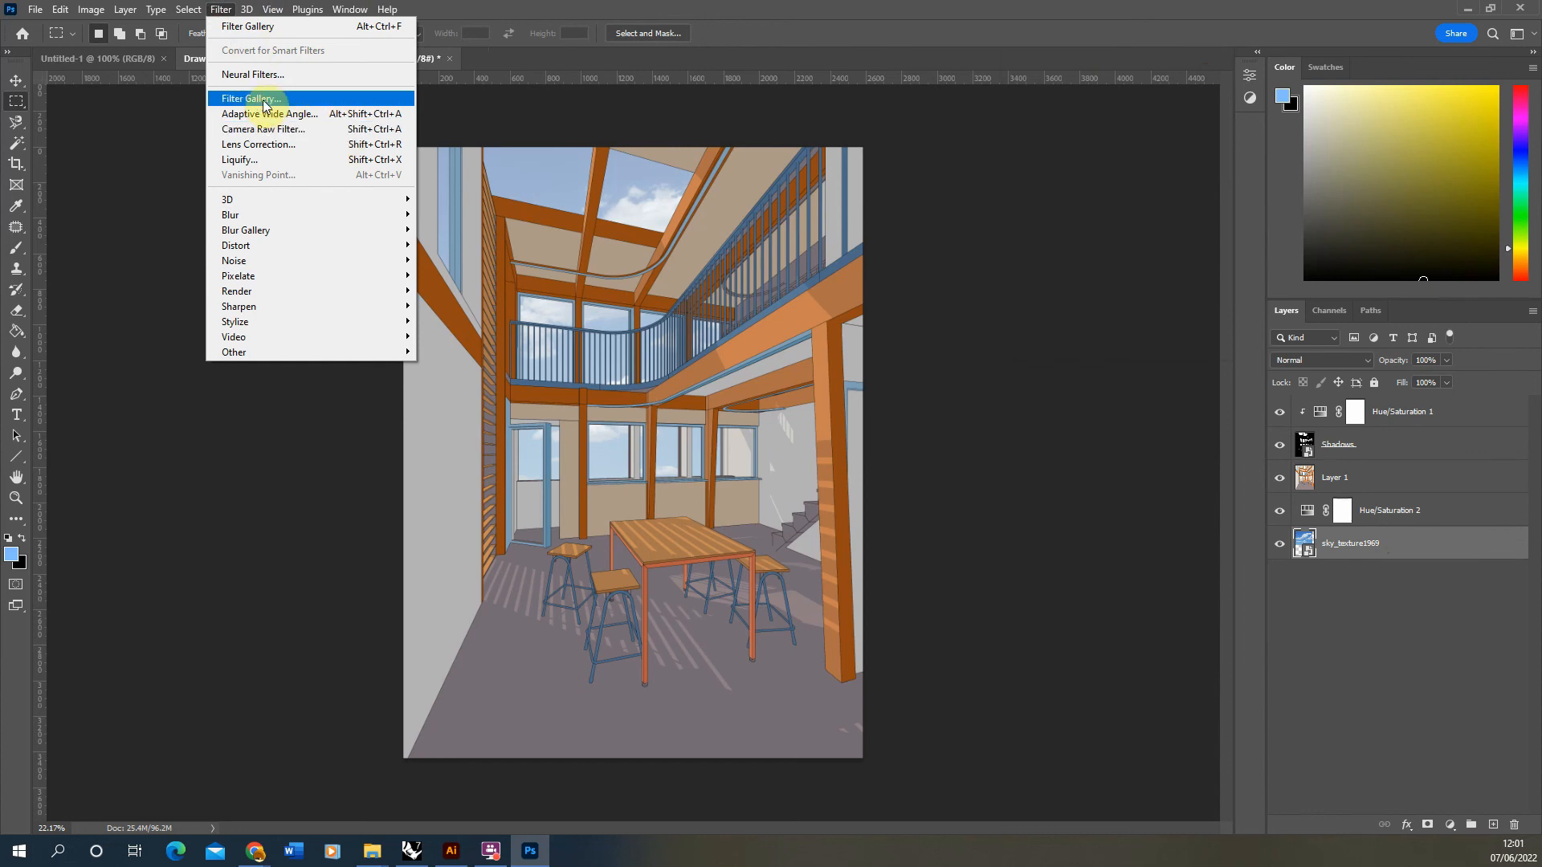
left_click(265, 99)
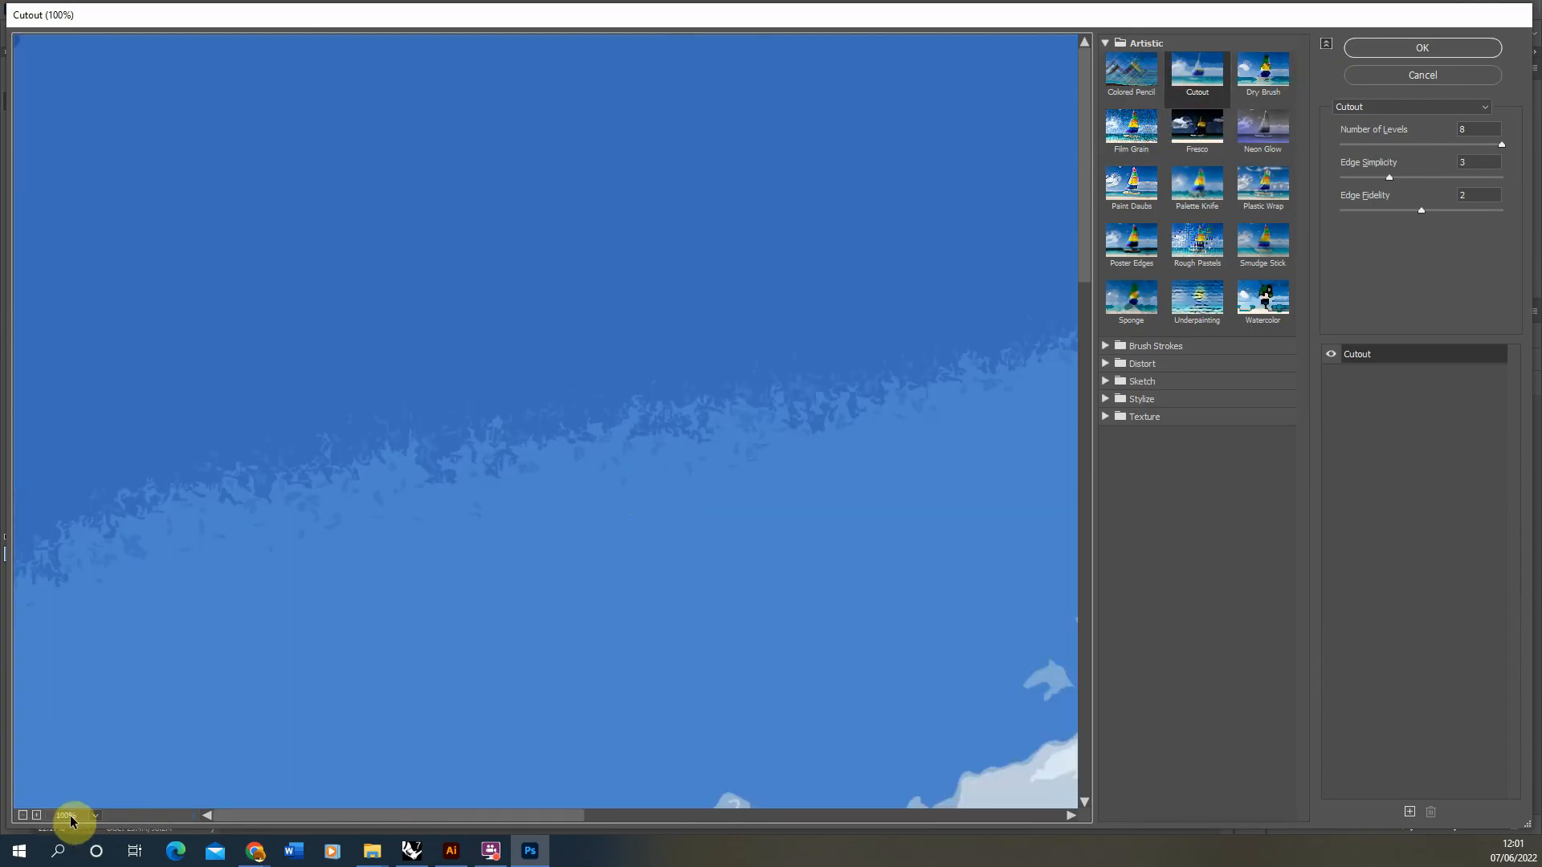
left_click(23, 815)
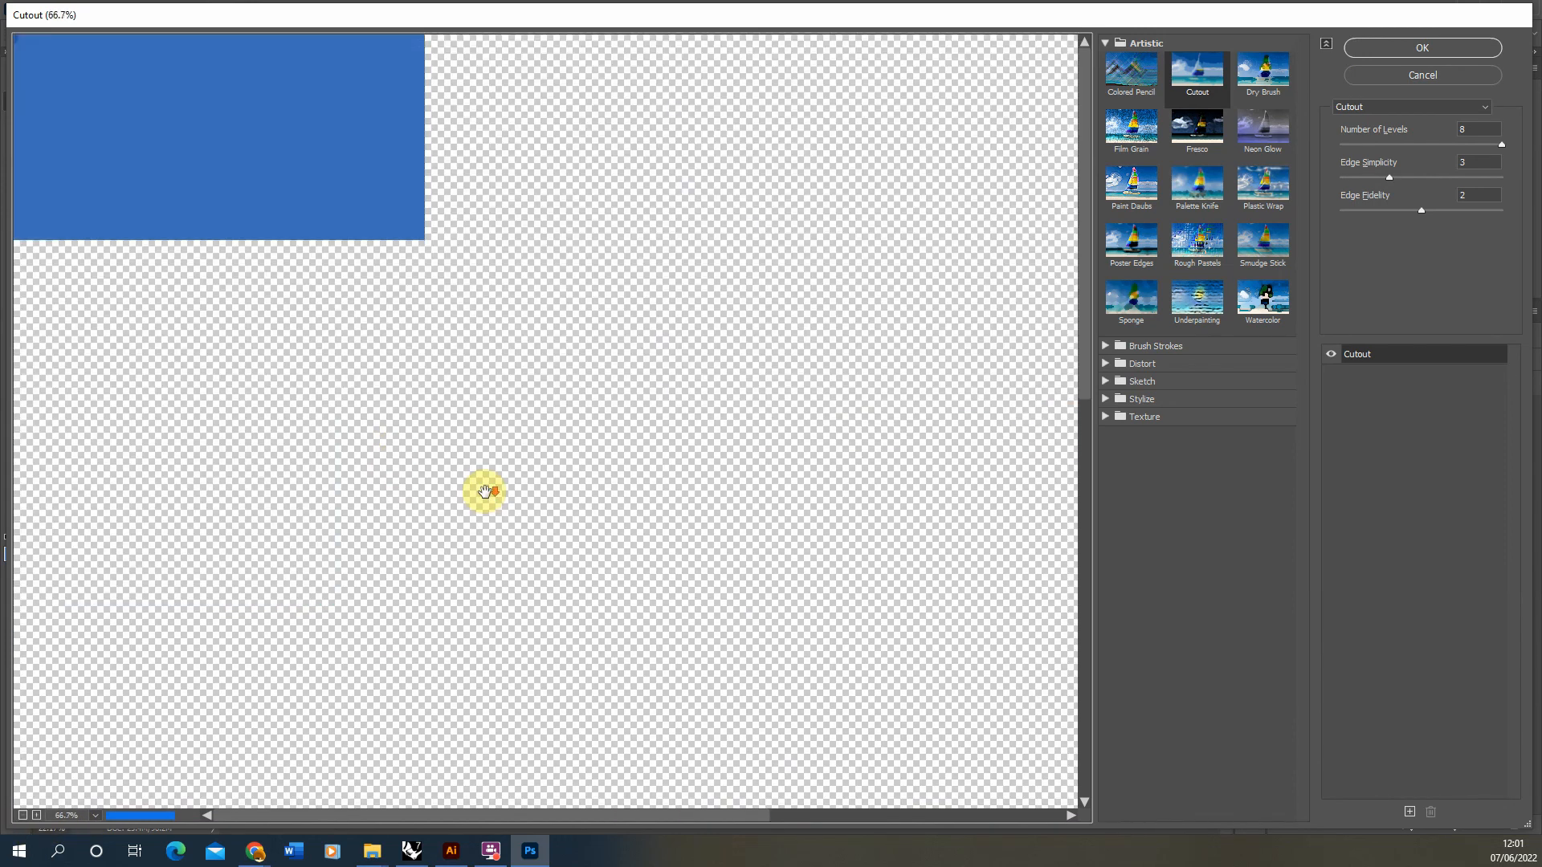
key("ctrl+minus")
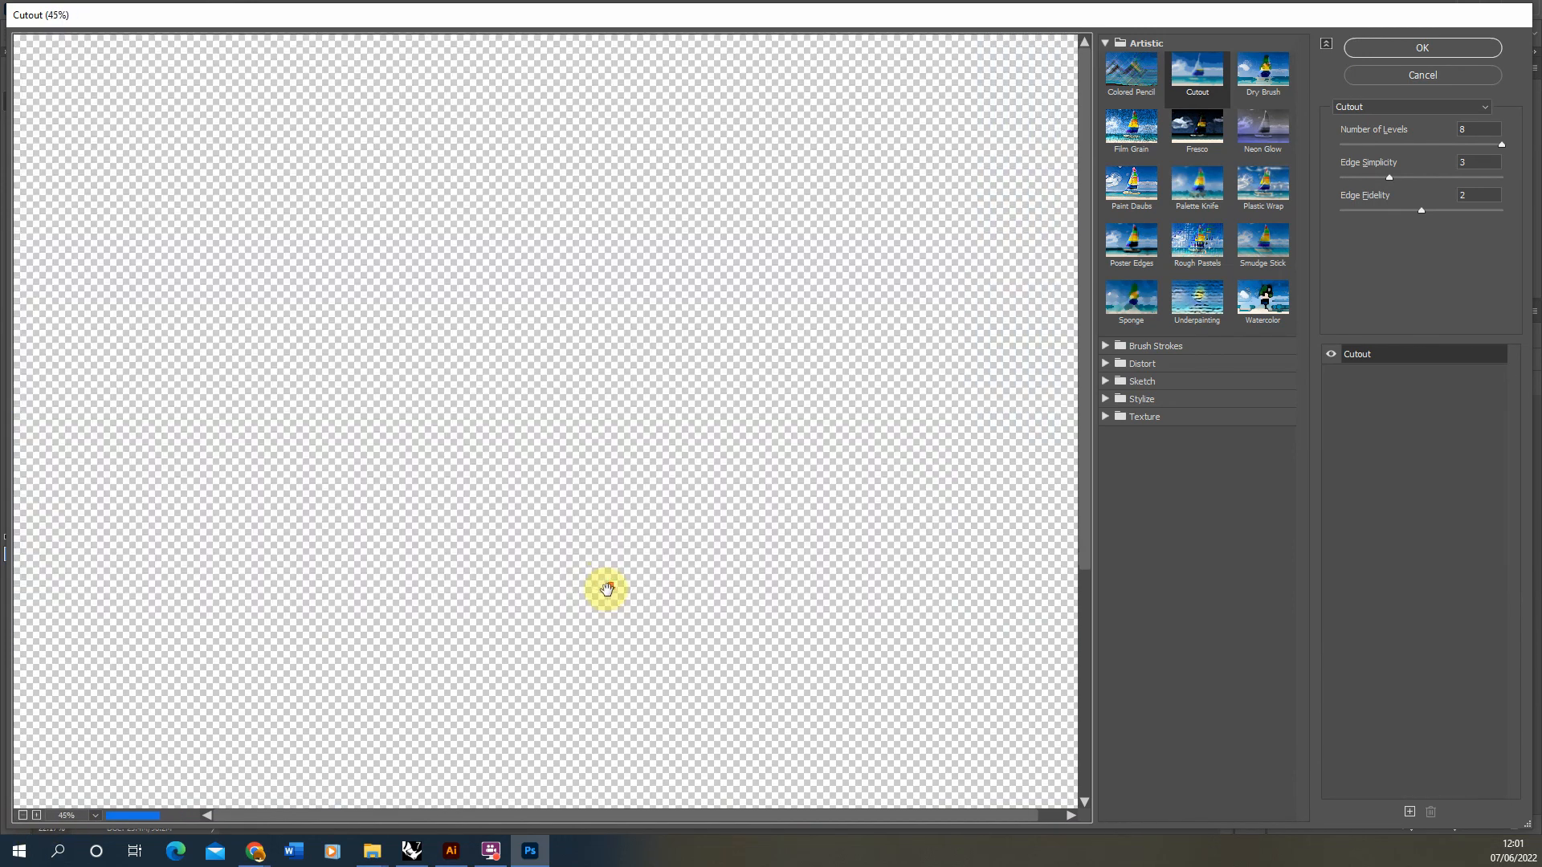
scroll(607, 590, "down", 1, "alt")
scroll(568, 489, "down", 1, "alt")
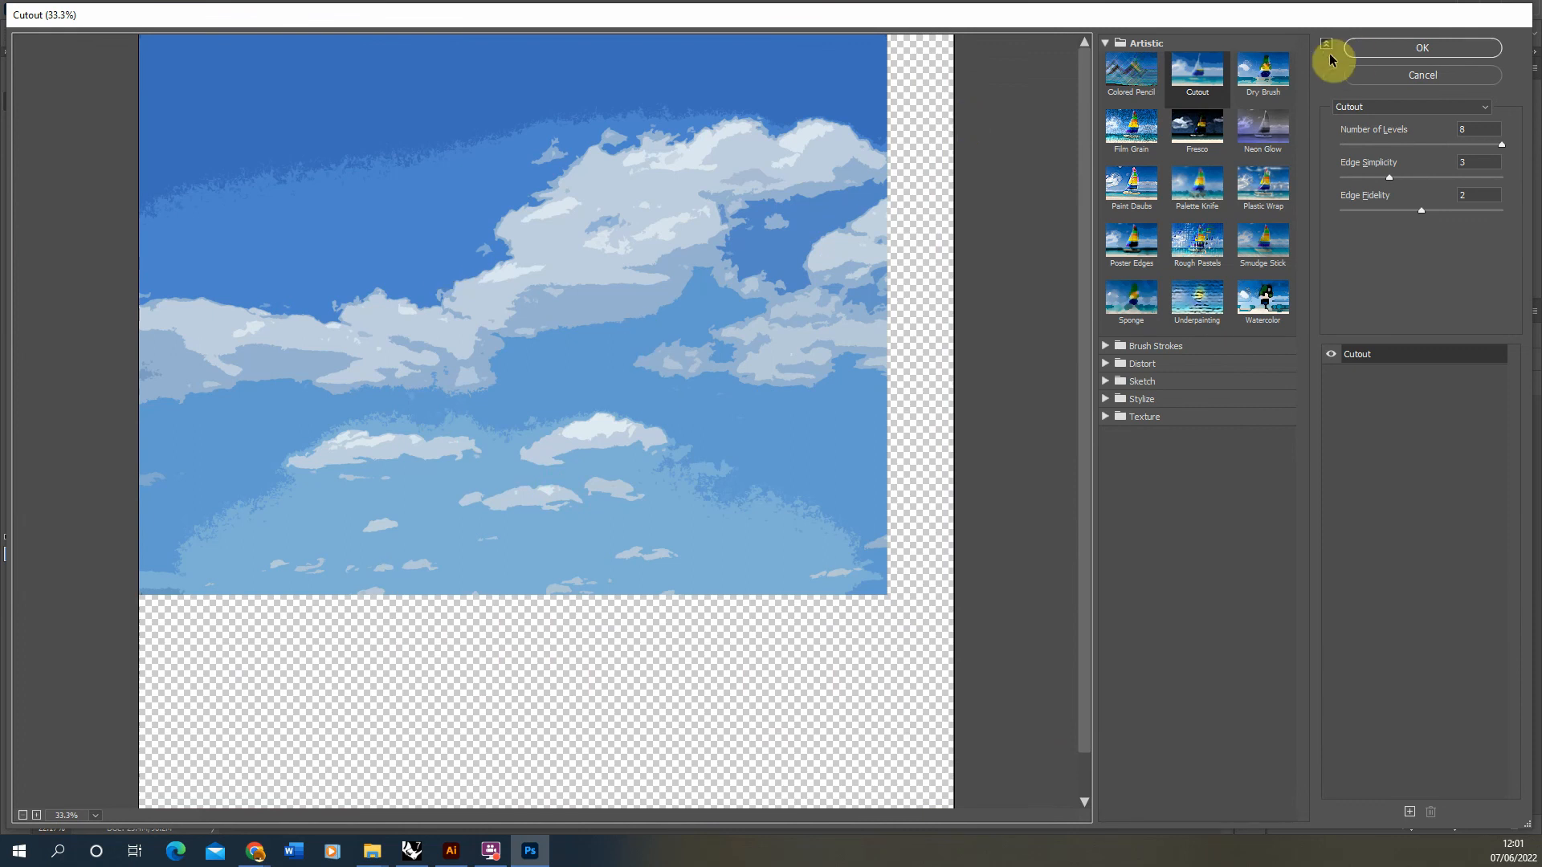
left_click_drag(1378, 183, 1460, 183)
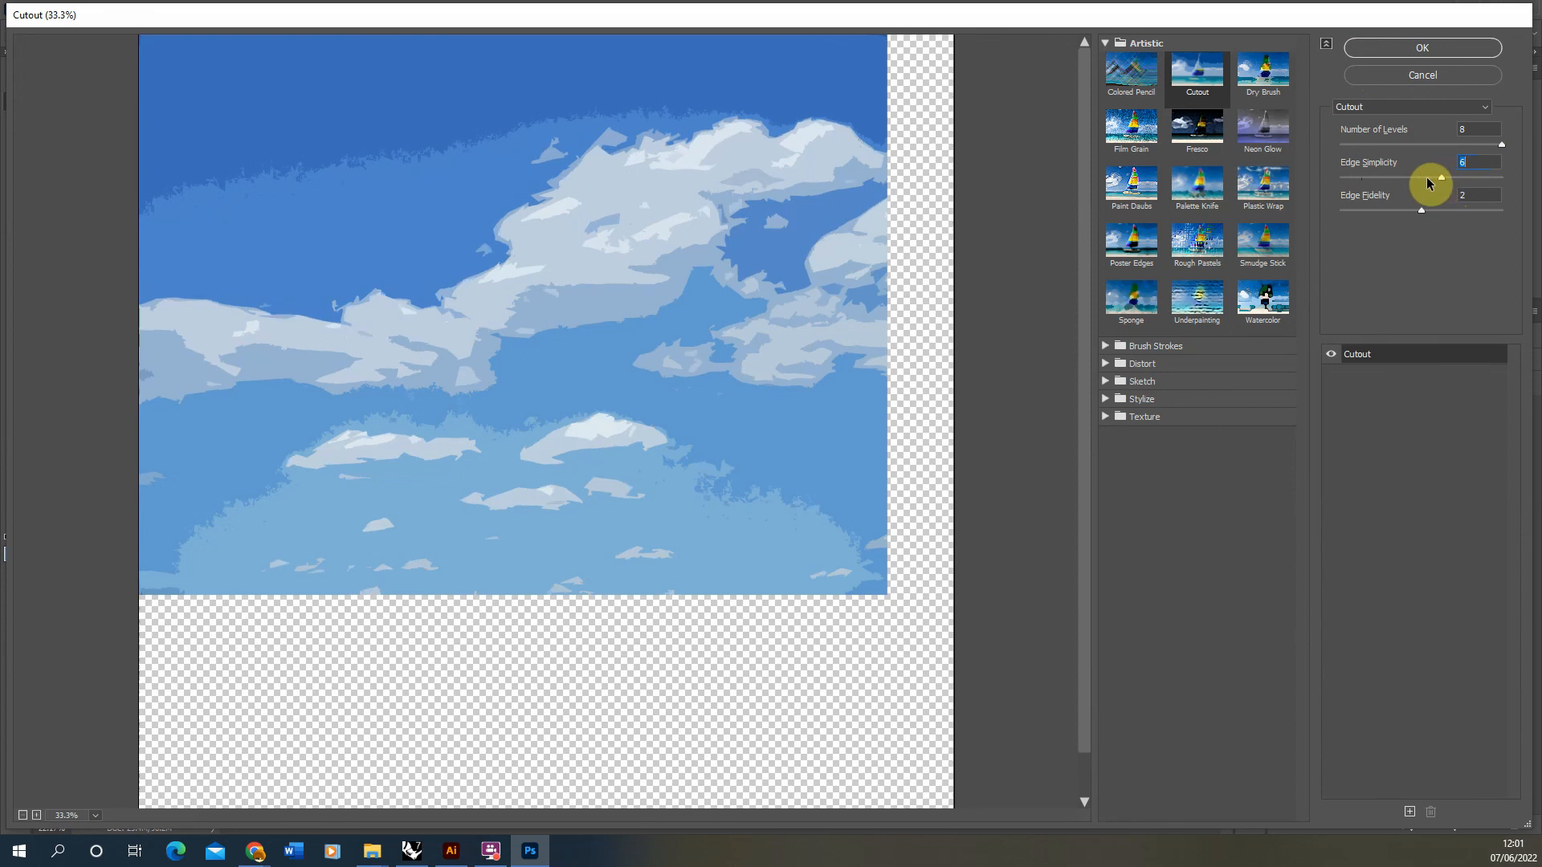
left_click(1419, 51)
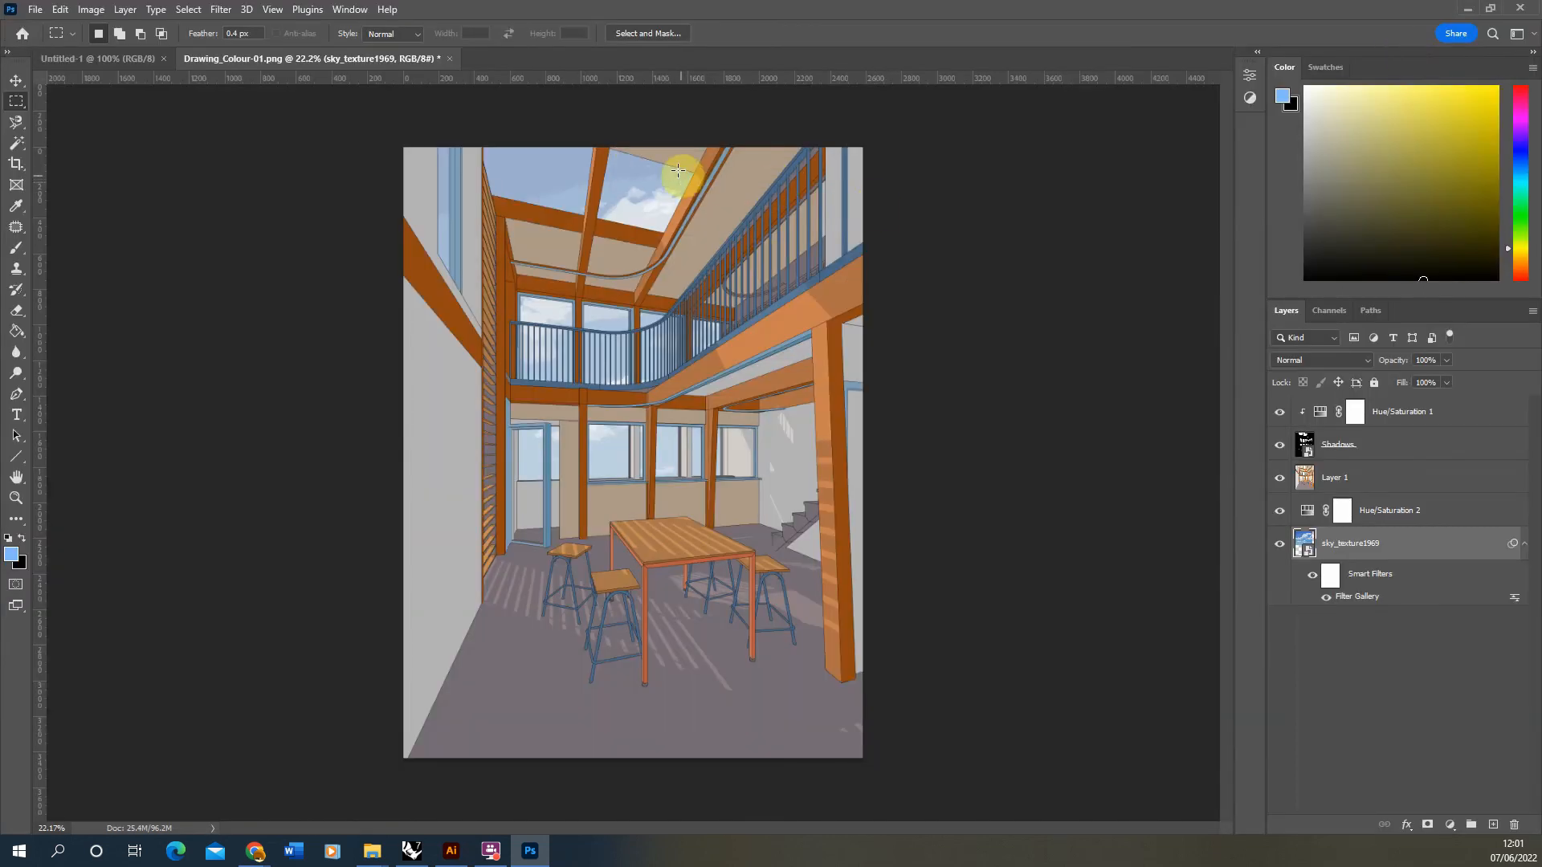
Apply the Oil Paint filter to the sky layer with stylization 1.5, cleanliness, scale and bristle detail 10, and lighting off
scroll(657, 167, "up", 5, "alt")
scroll(630, 321, "down", 4, "alt")
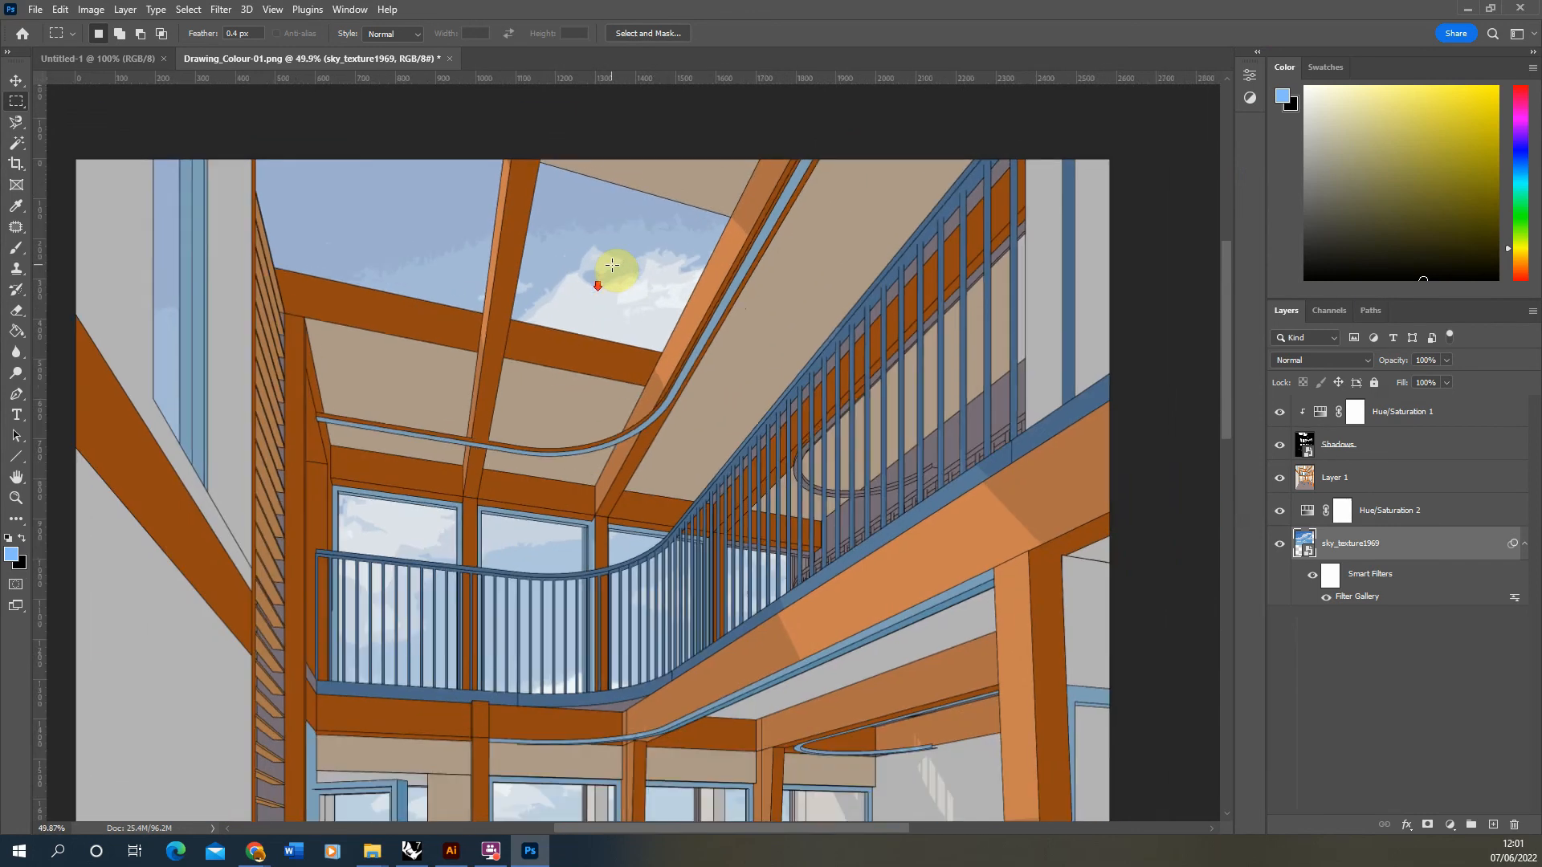
scroll(604, 368, "up", 3, "alt")
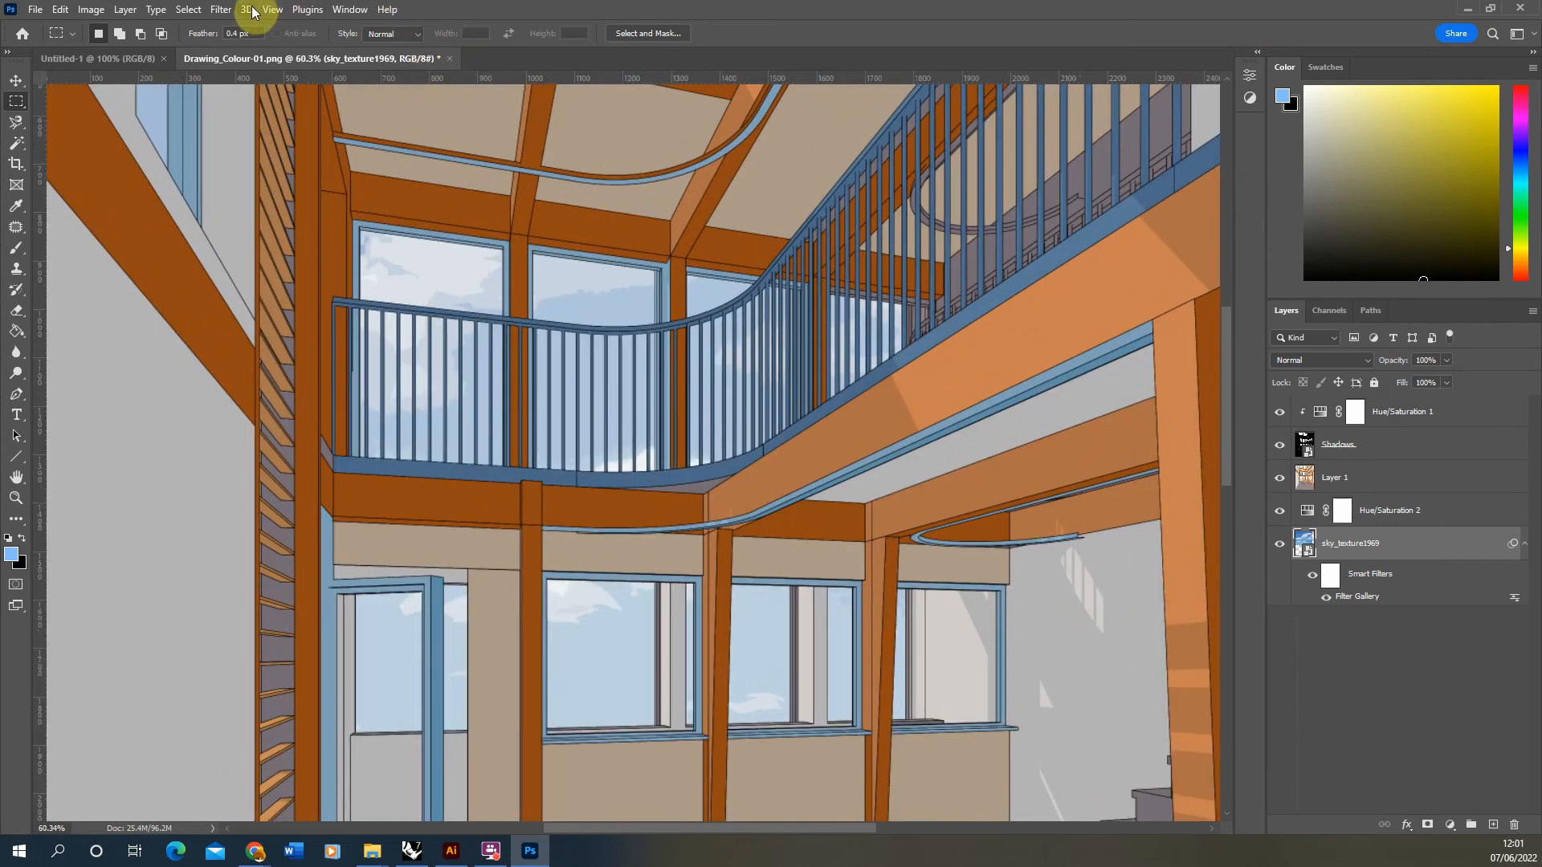
left_click(220, 10)
mouse_move(329, 321)
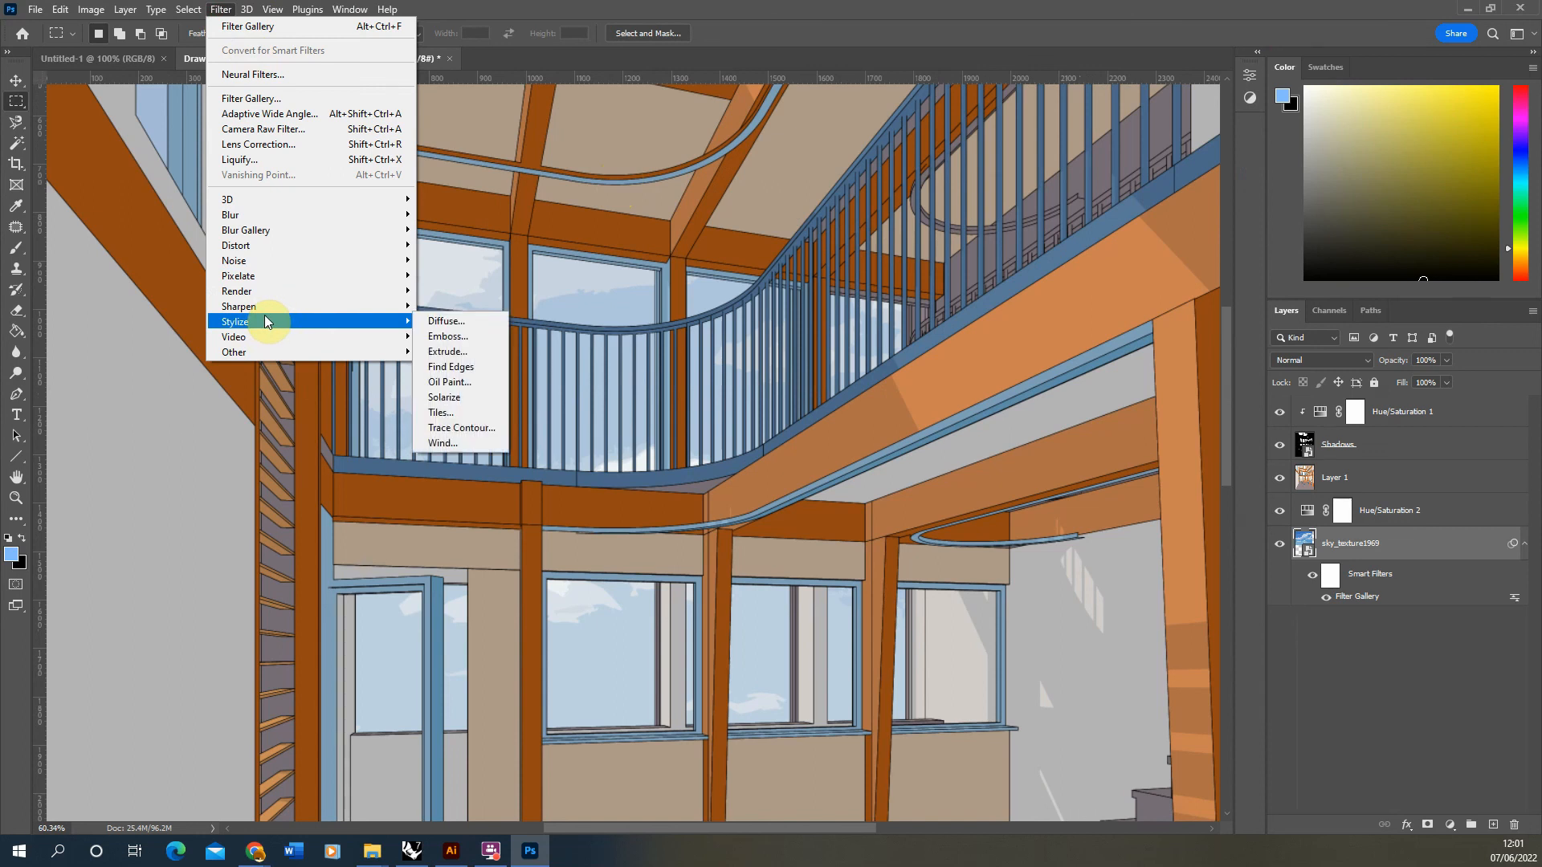
left_click(450, 383)
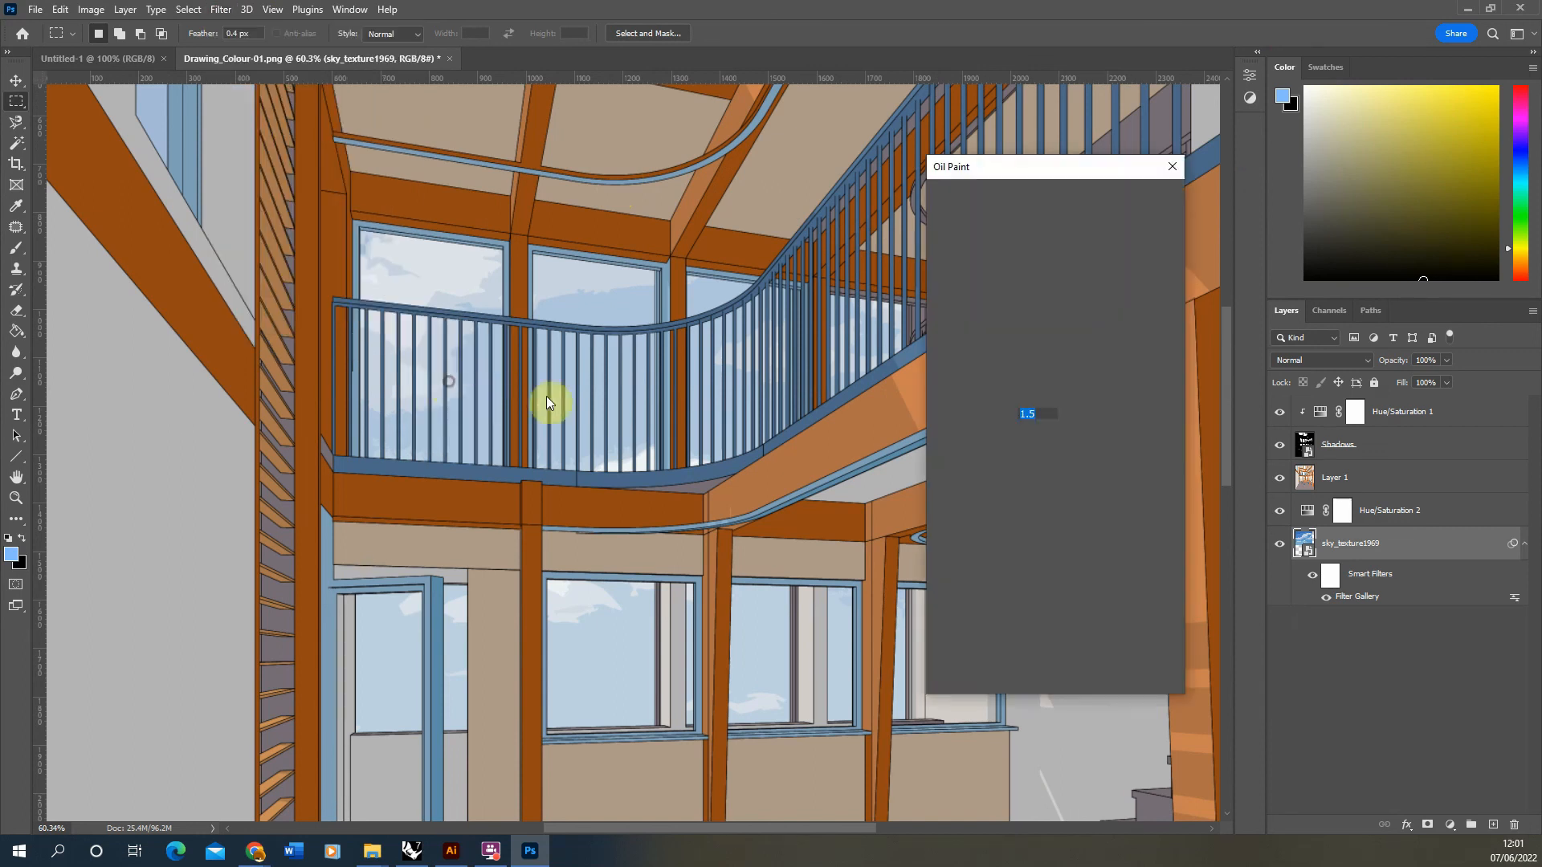
left_click(1148, 198)
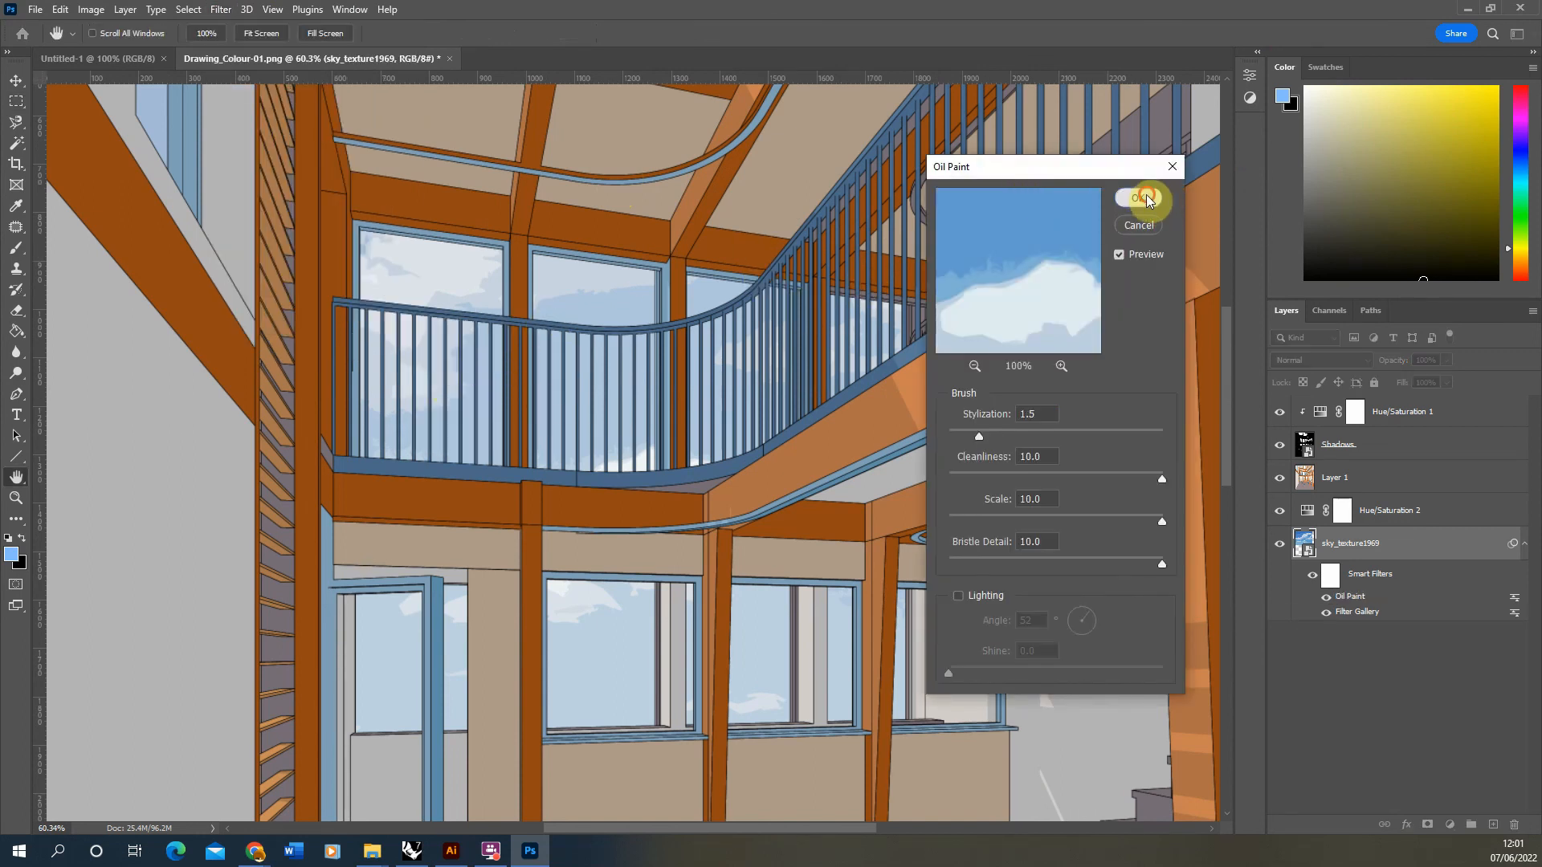
Raise the lightness of the Hue/Saturation 2 adjustment above the sky layer to +53
key("m")
scroll(526, 248, "up", 5, "alt")
scroll(447, 274, "down", 8, "alt")
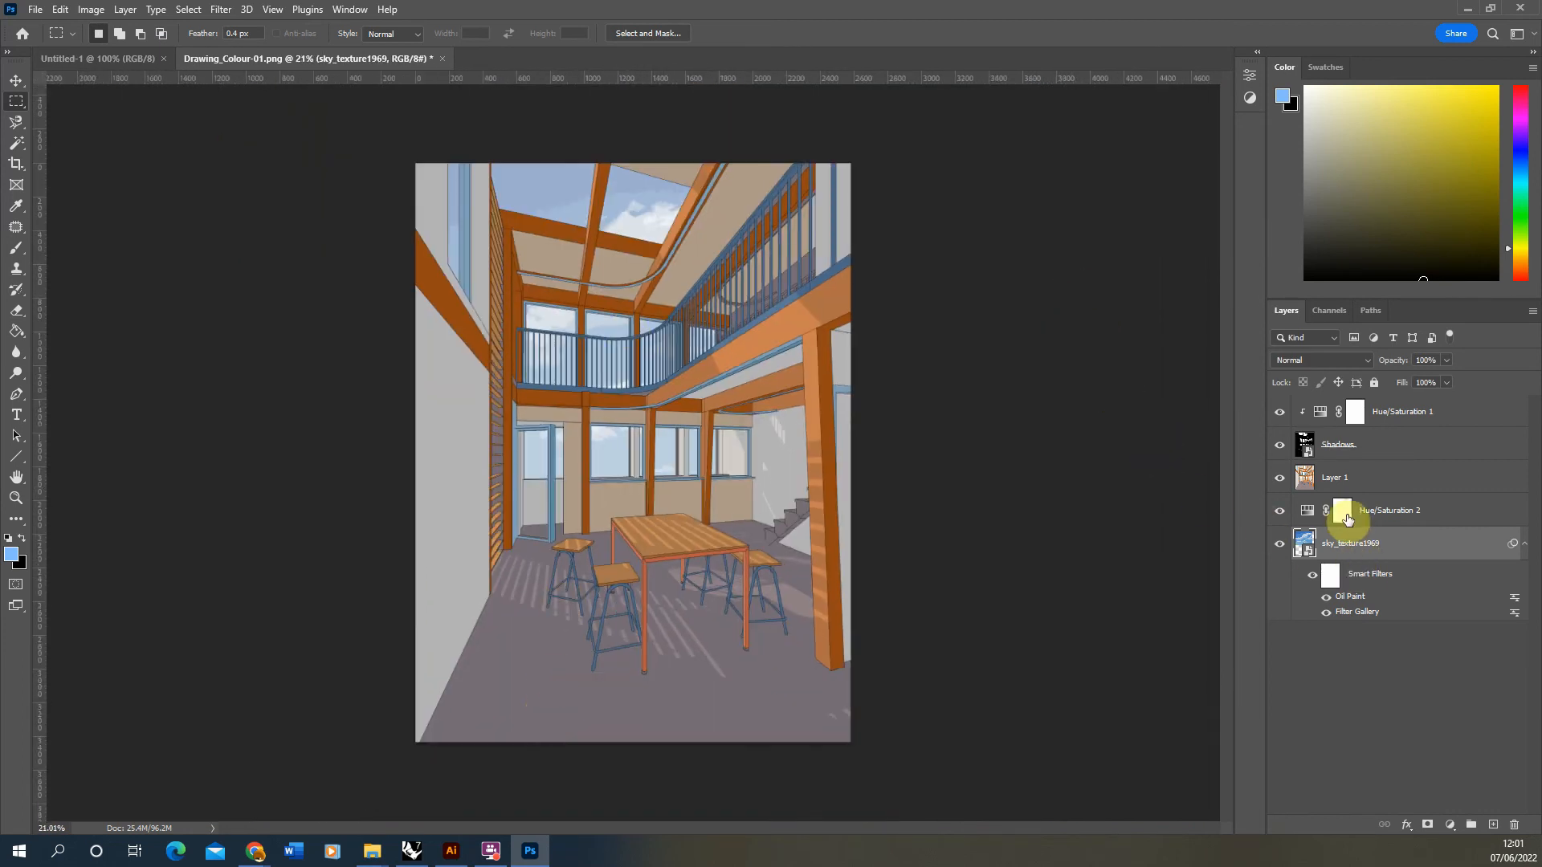
left_click(1308, 518)
double_click(1308, 513)
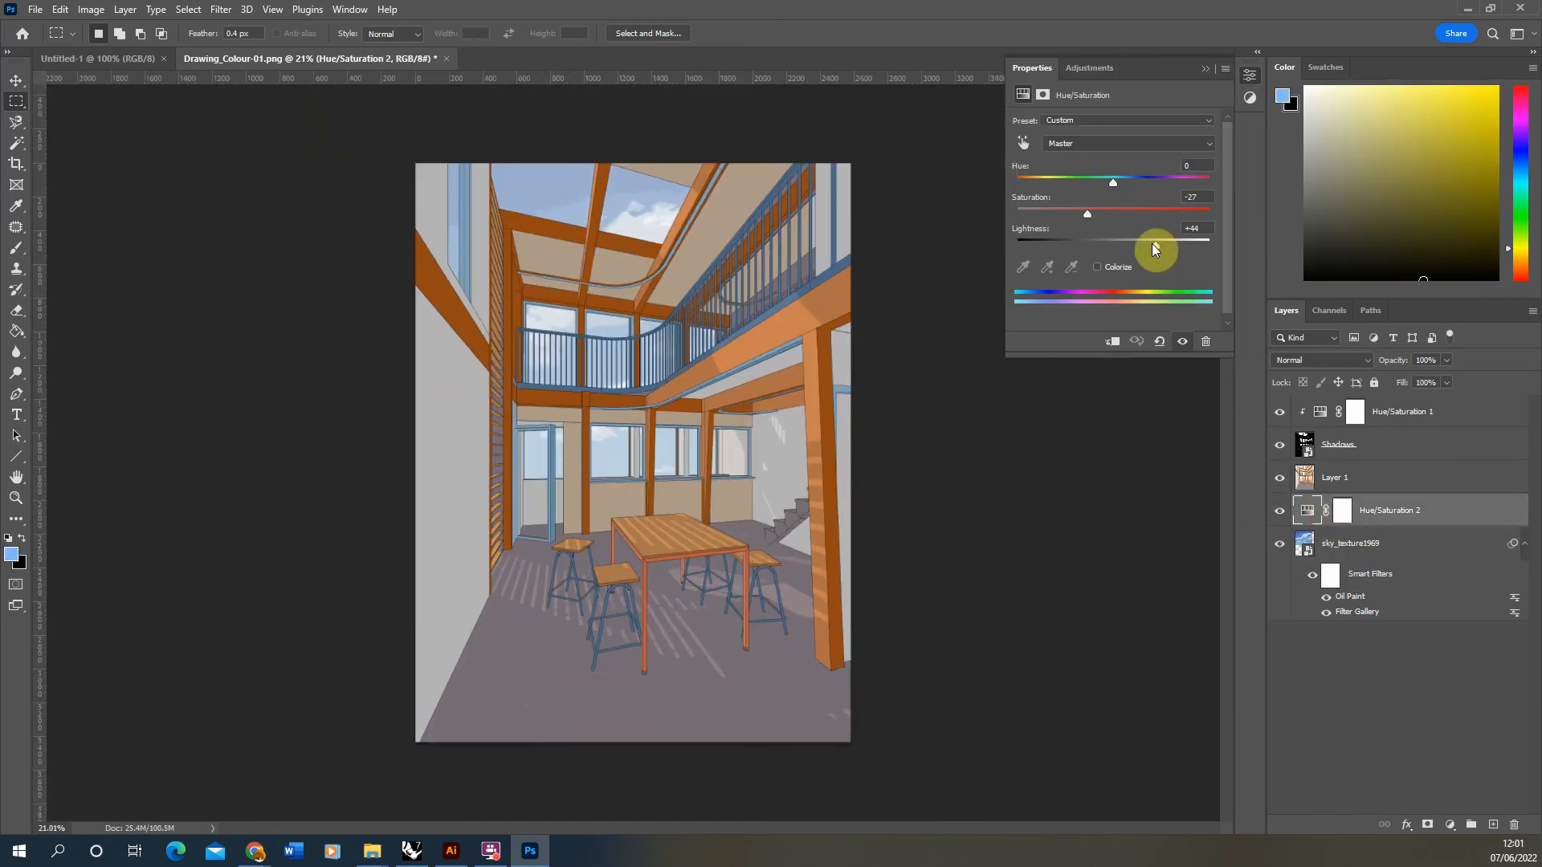
left_click_drag(1171, 243, 1168, 244)
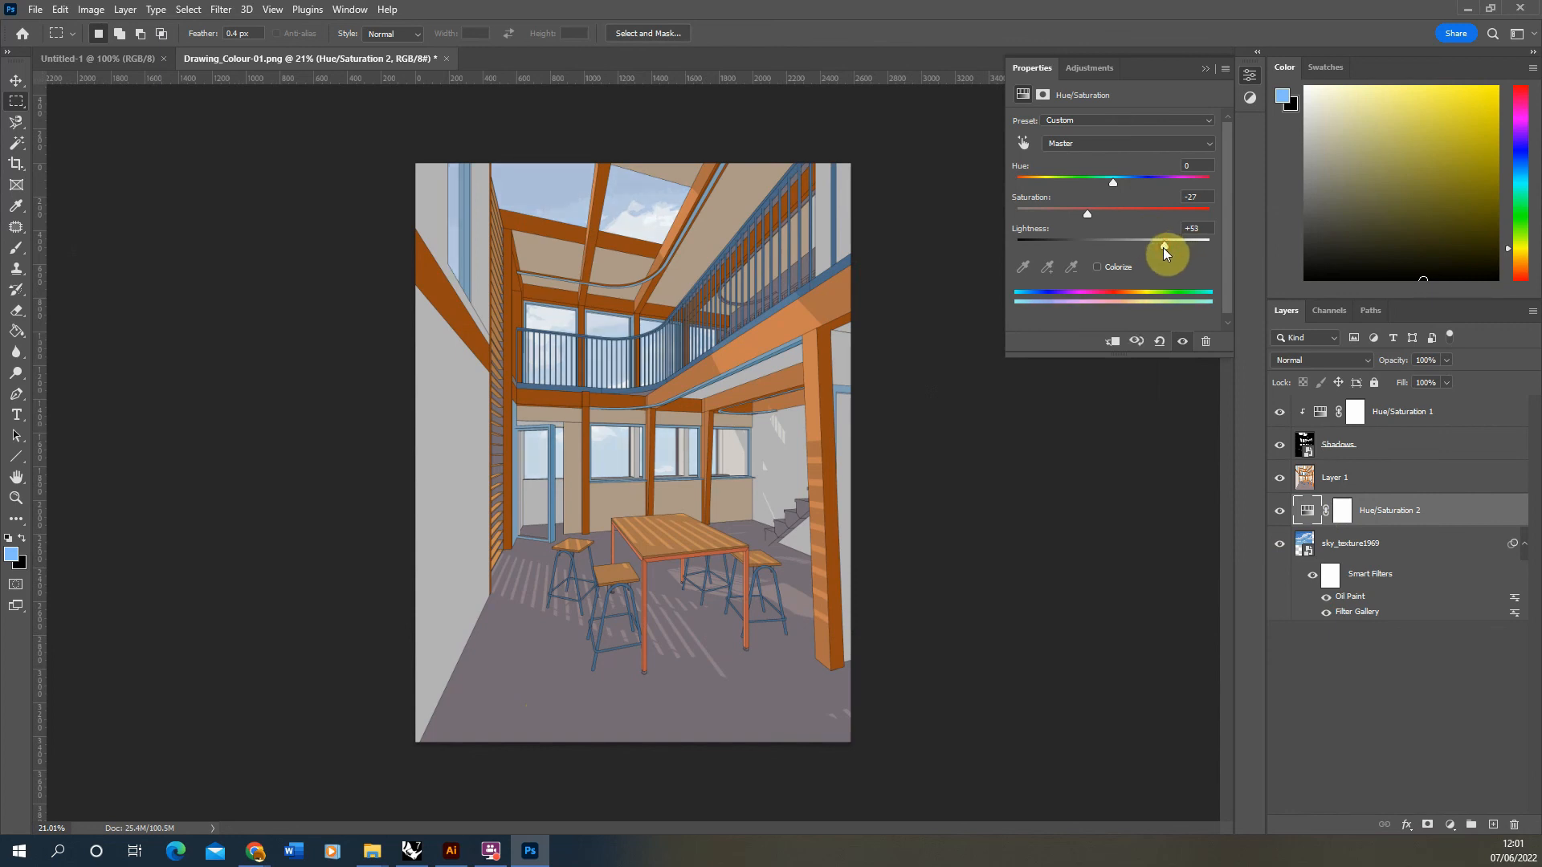
left_click(1204, 70)
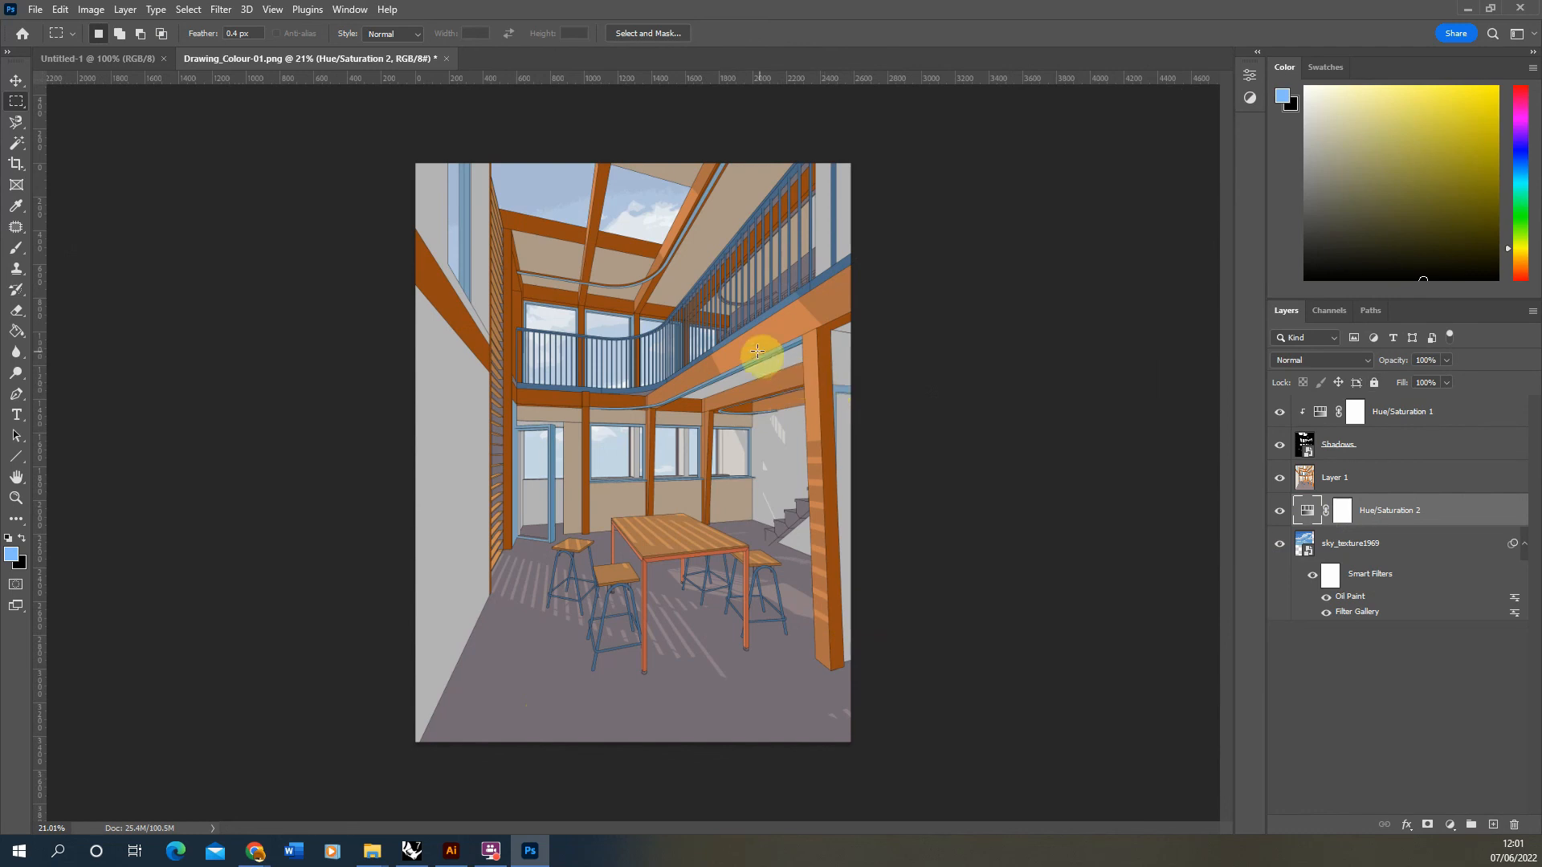
Crop the canvas slightly inward around the interior drawing to trim its outer edges, and commit the crop
scroll(704, 345, "up", 1, "alt")
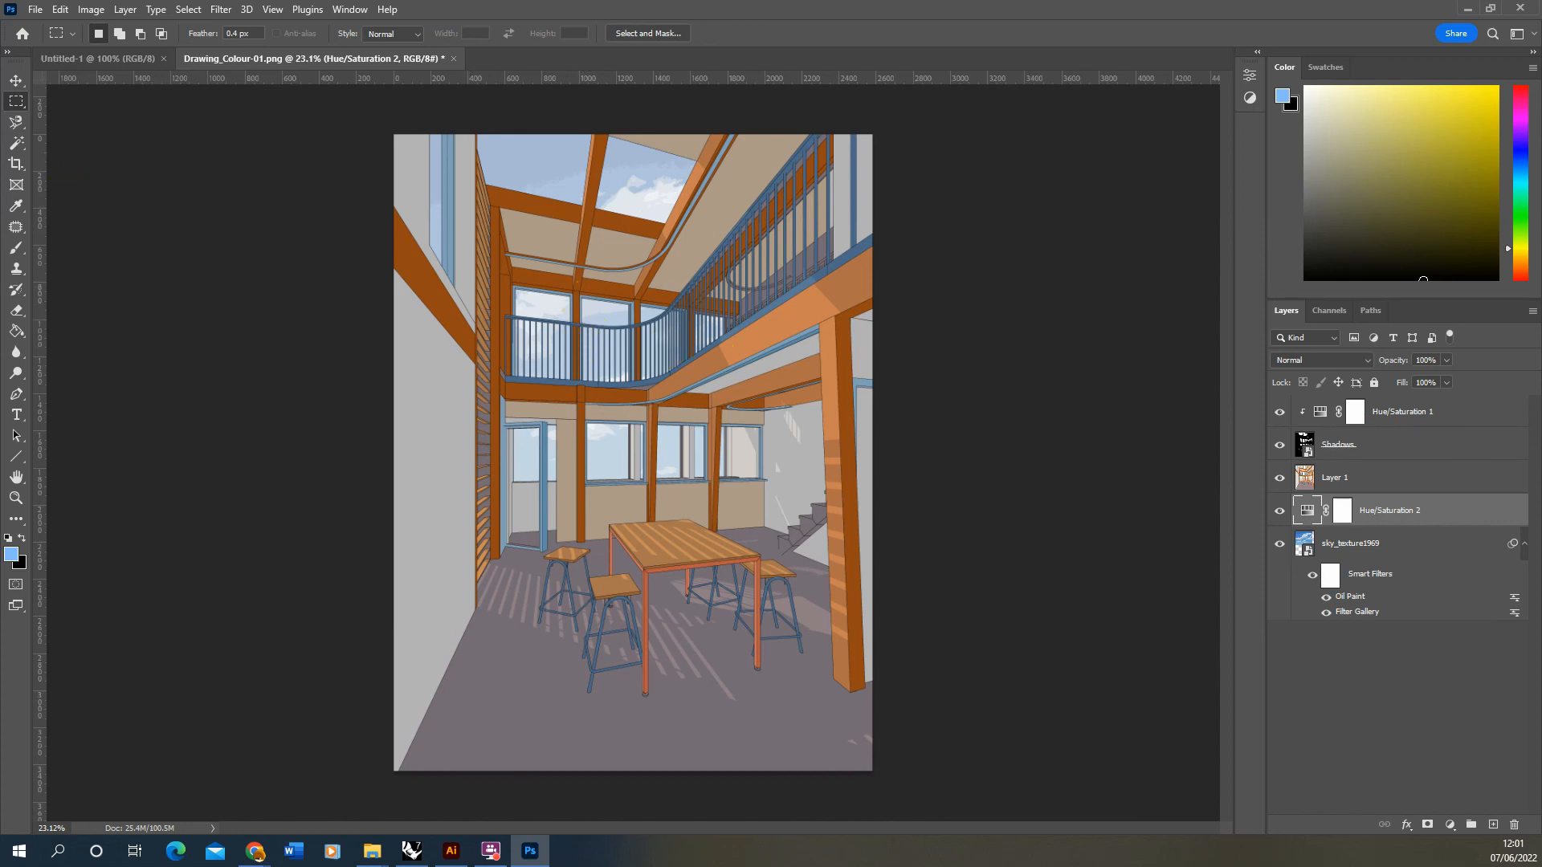
left_click(23, 168)
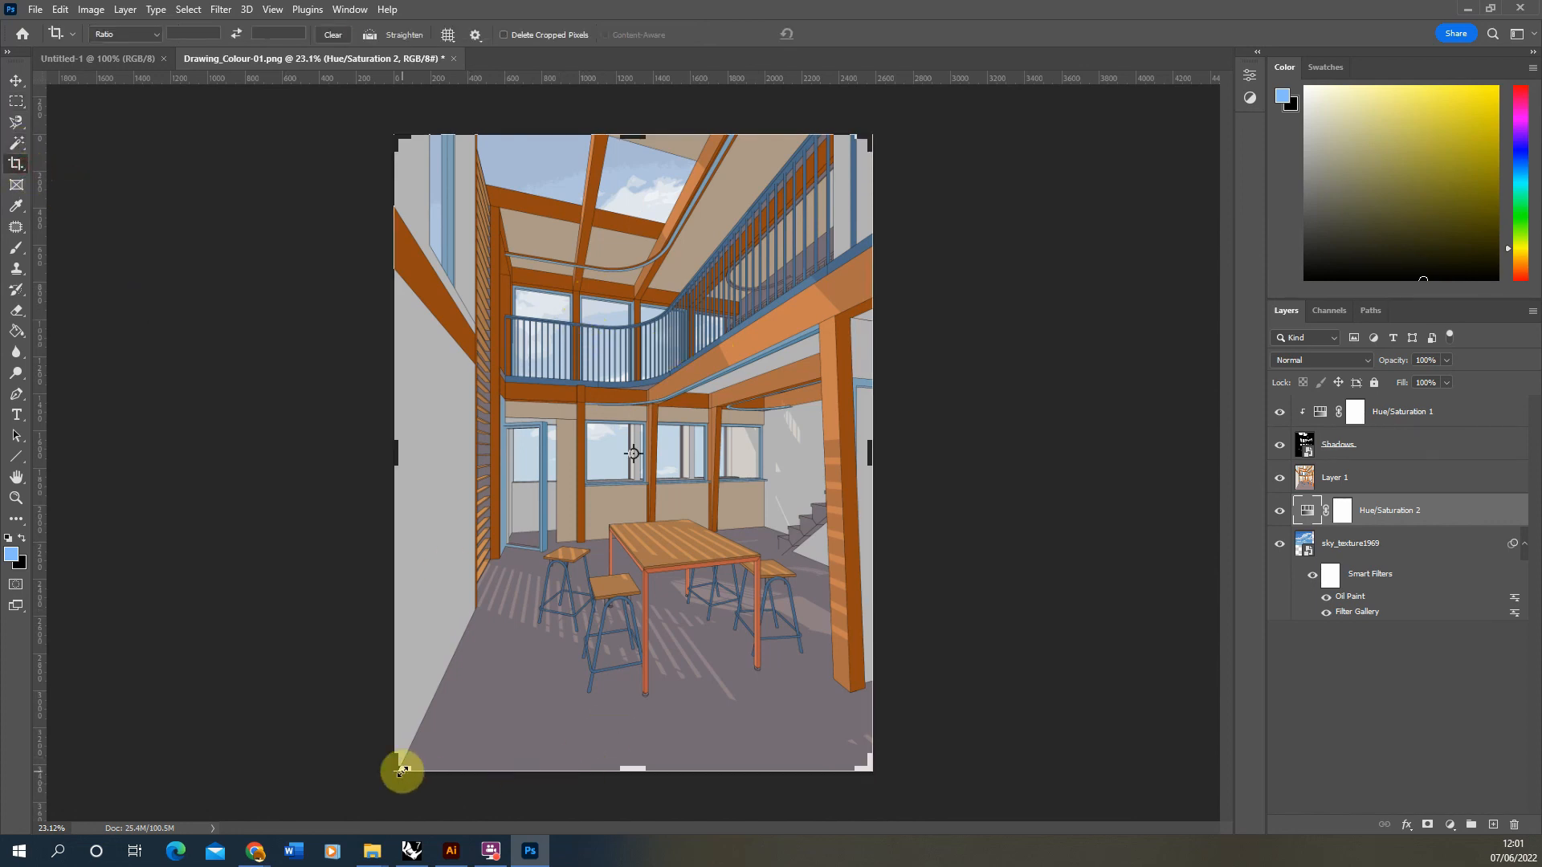
left_click_drag(401, 766, 426, 749)
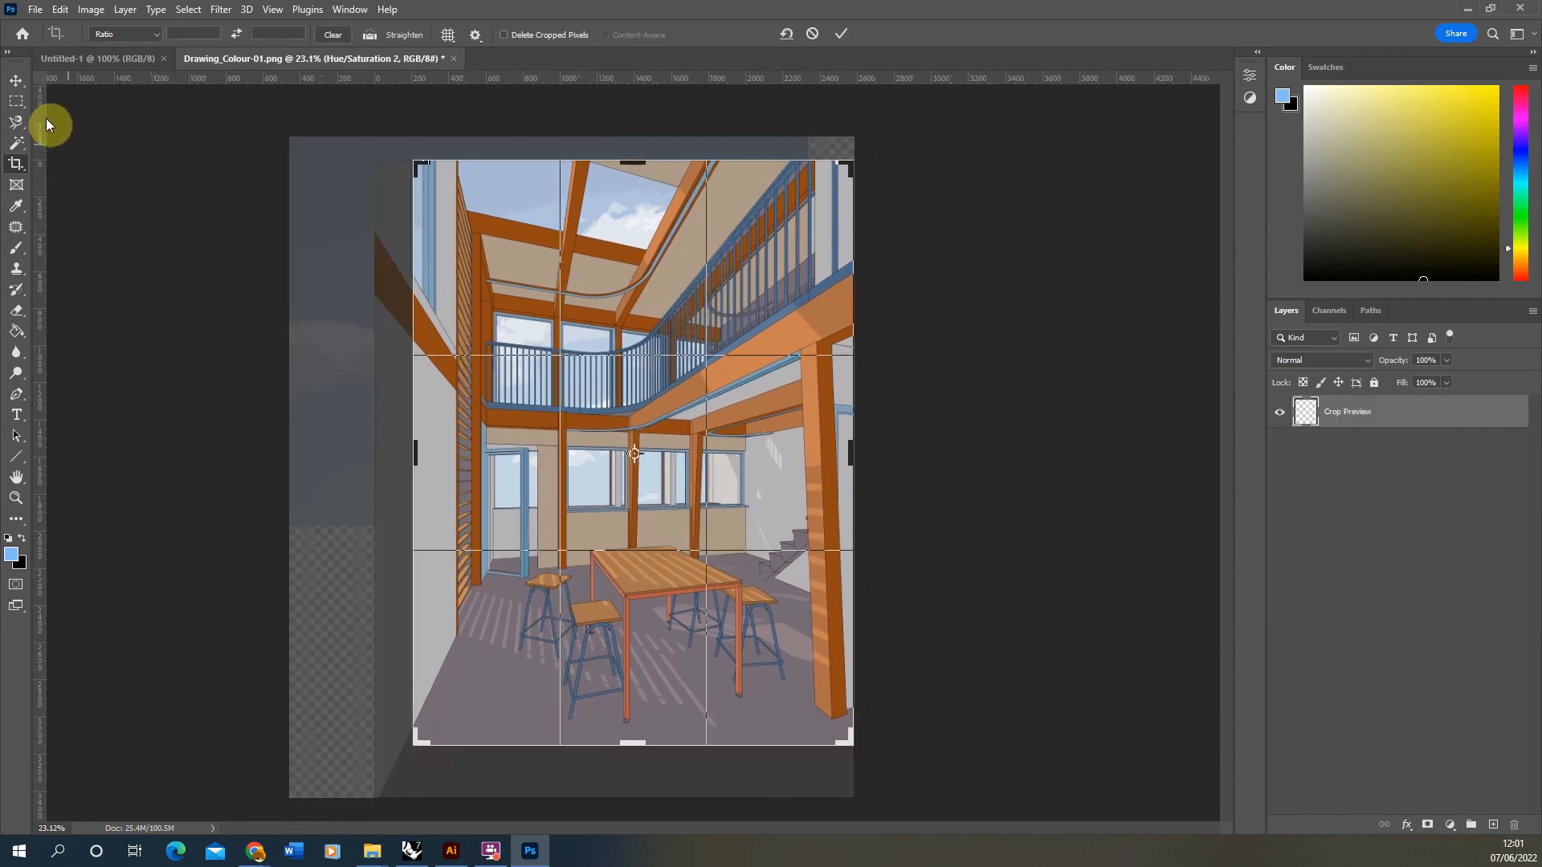
key("Return")
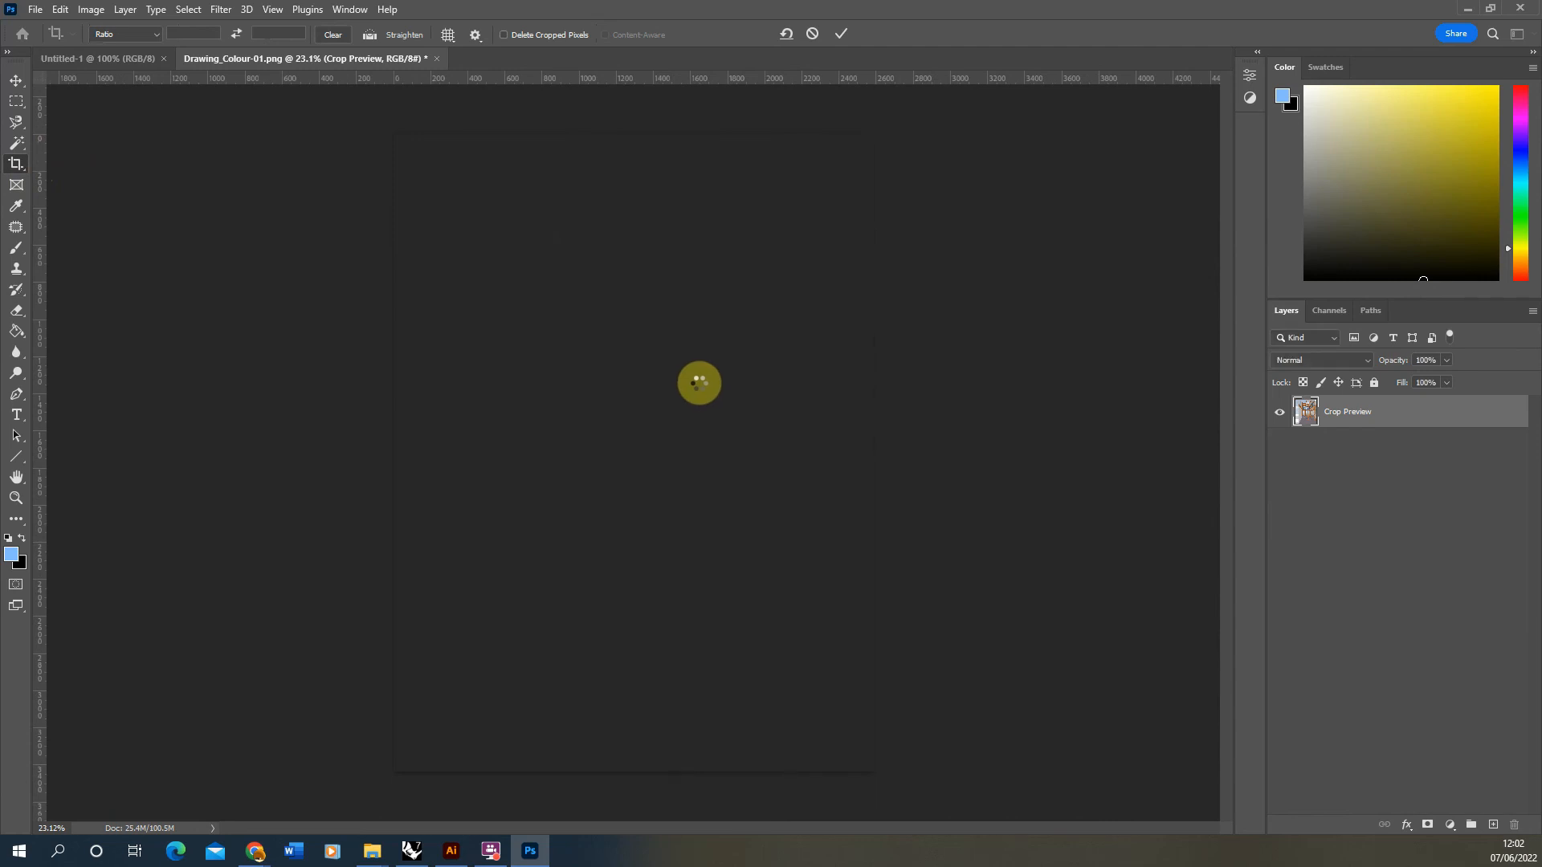